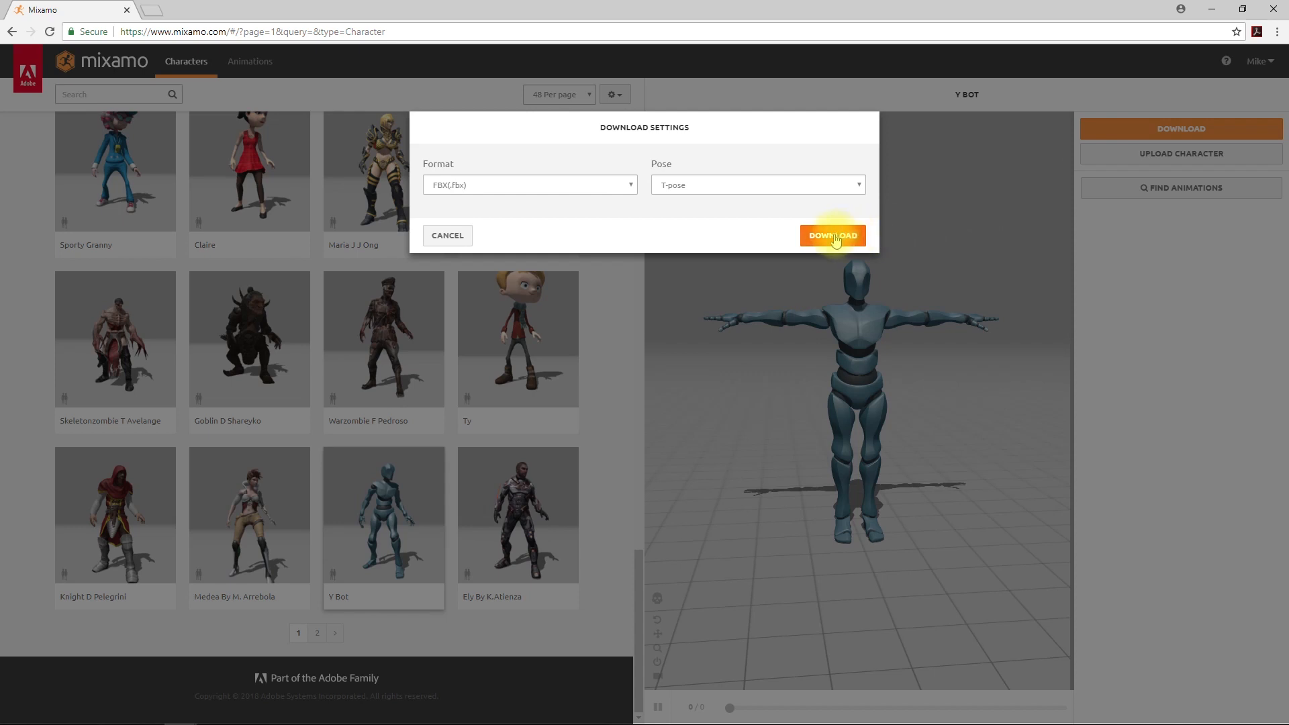
- Download the Y Bot character in FBX(.fbx) format with the T-pose
left_click(773, 186)
left_click(767, 186)
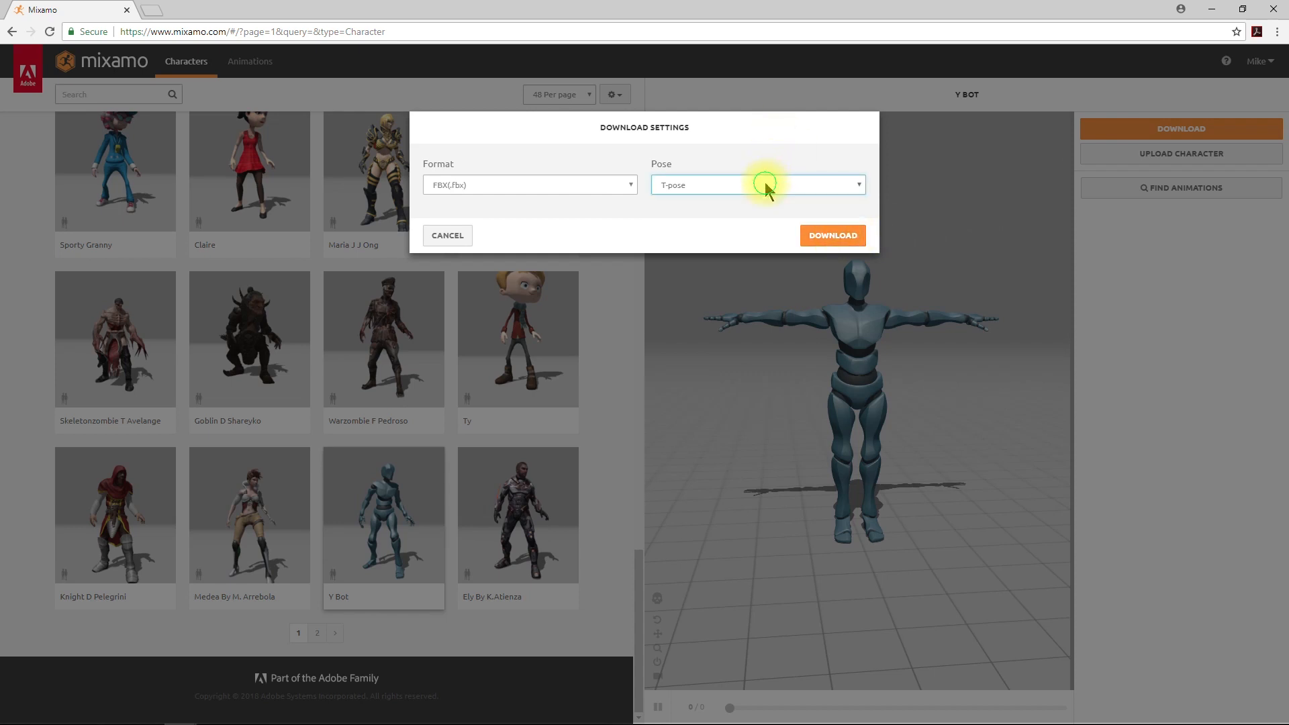
left_click(492, 186)
left_click(497, 186)
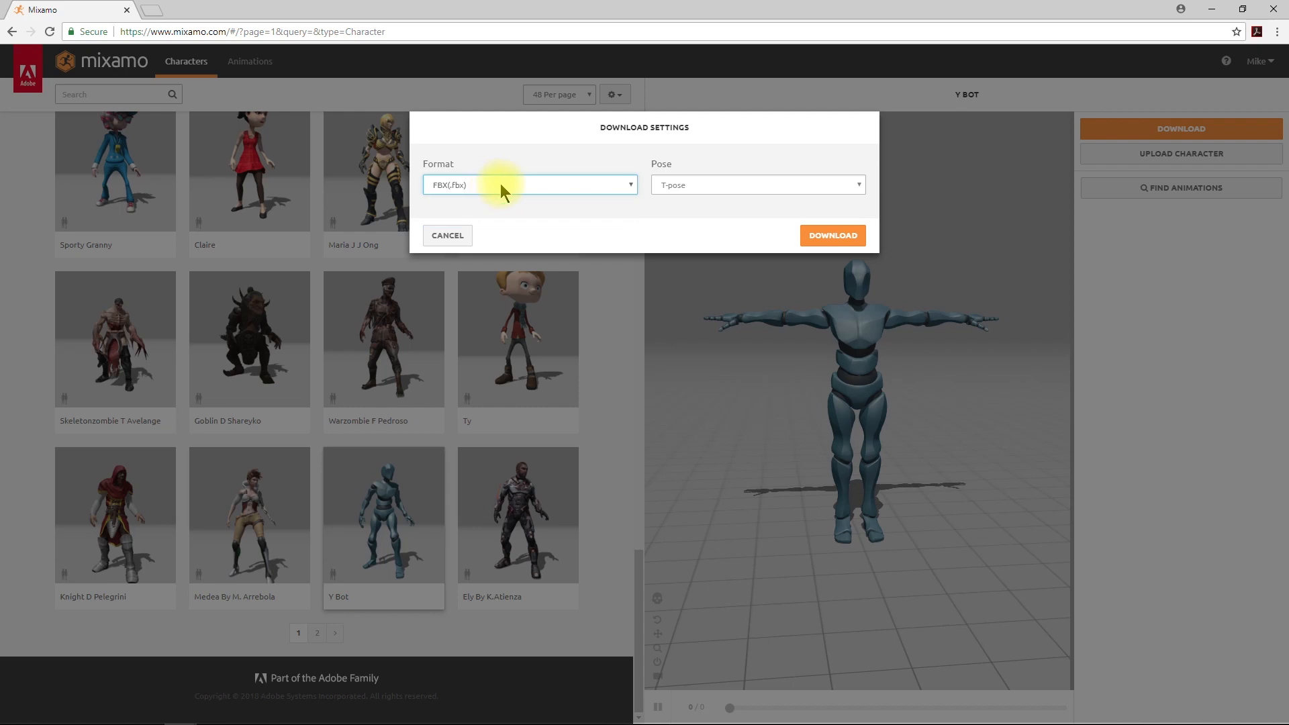
left_click(823, 241)
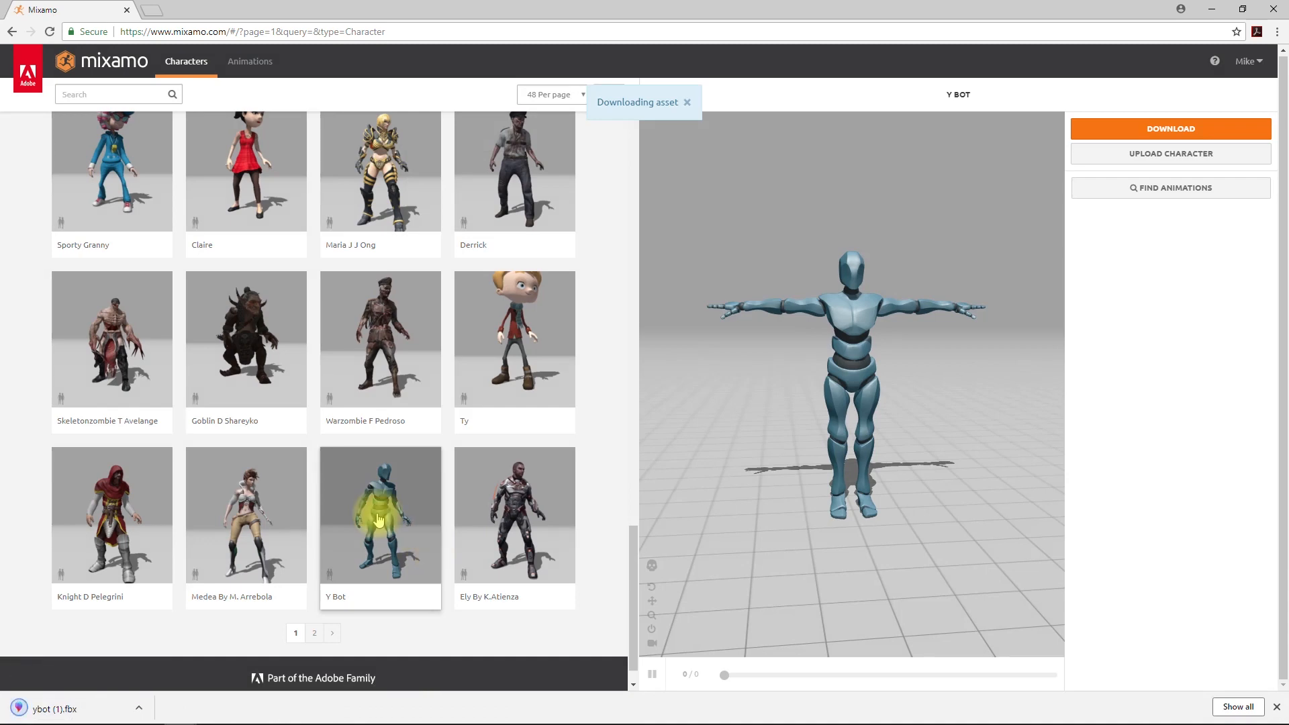
- Search the animations for "idle" and apply the second Idle animation in the second row to Y Bot
left_click(251, 64)
left_click(117, 94)
type("i")
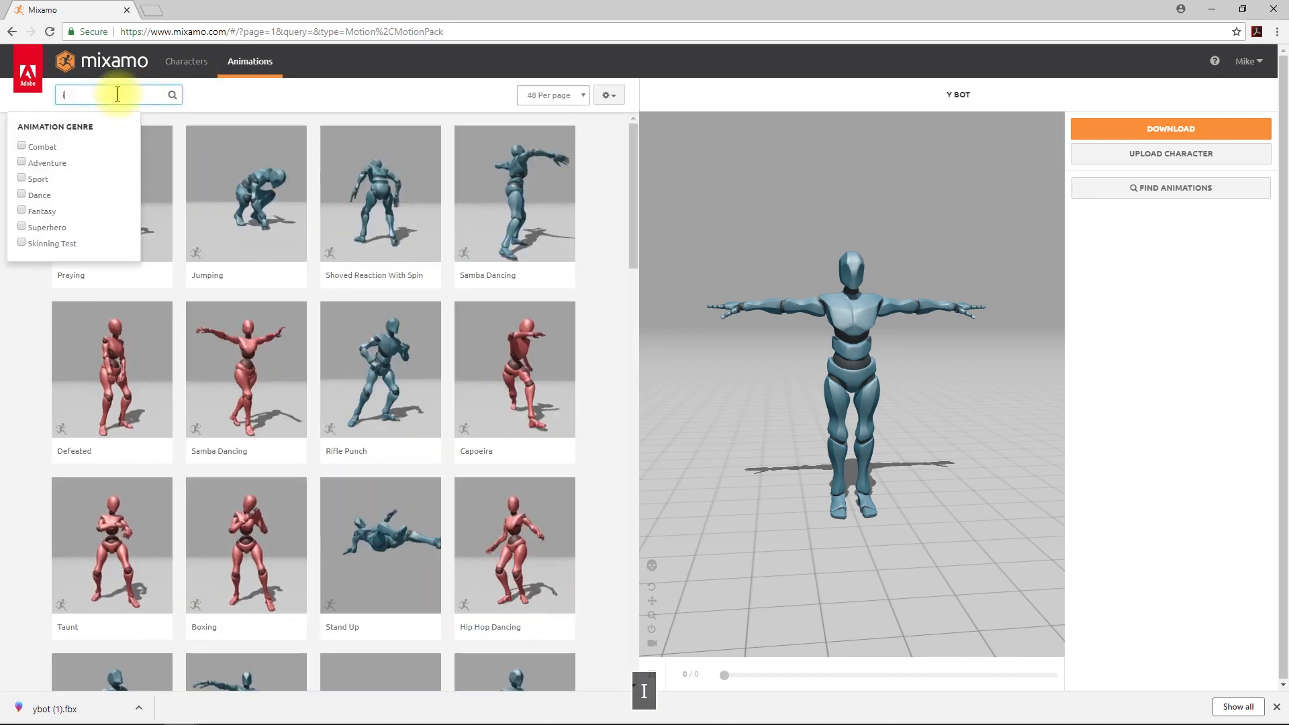
type("dle")
key("Return")
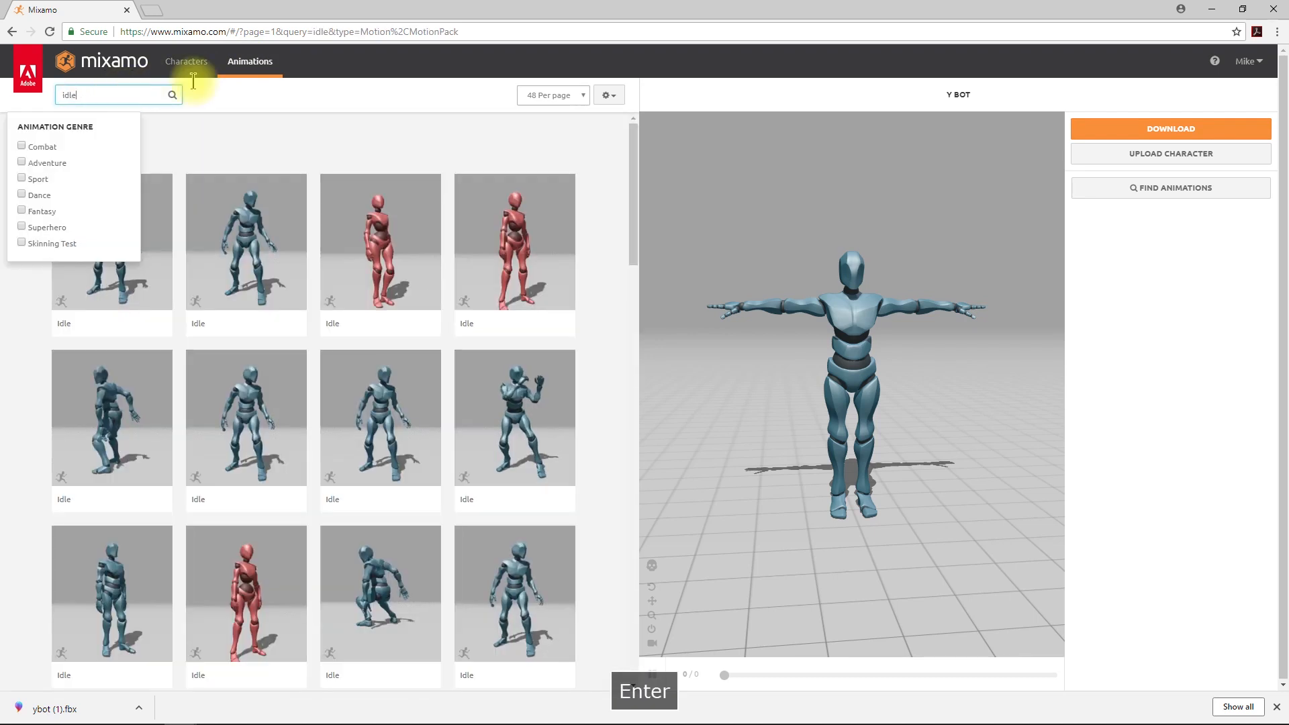
left_click(301, 125)
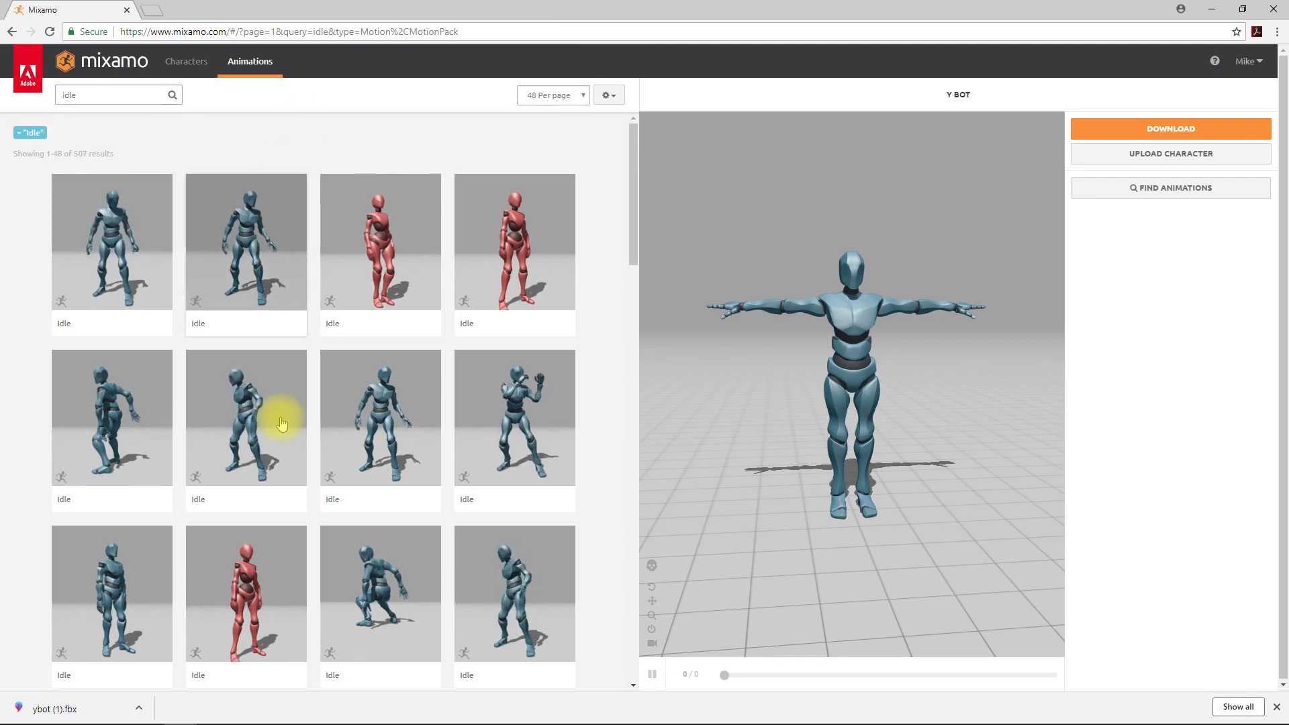
left_click(236, 467)
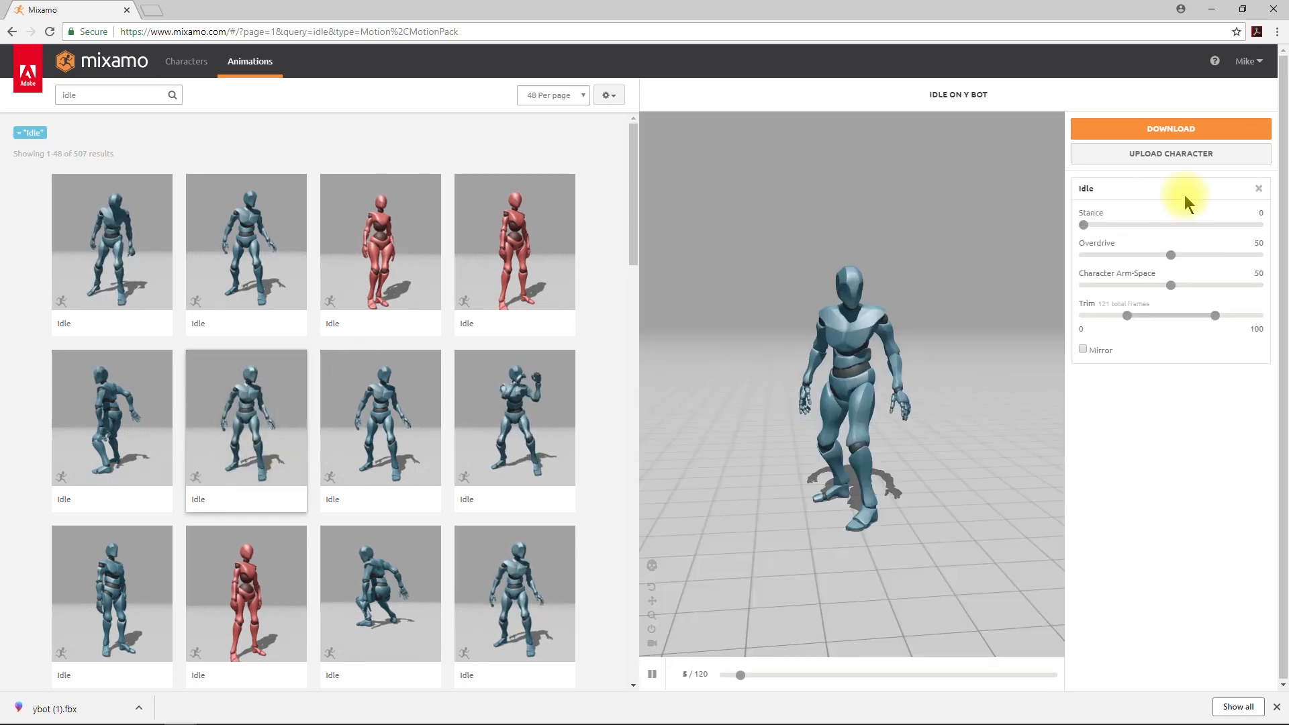
- Download the Idle animation as FBX(.fbx) without skin, at 30 frames per second and with no keyframe reduction
left_click(1158, 134)
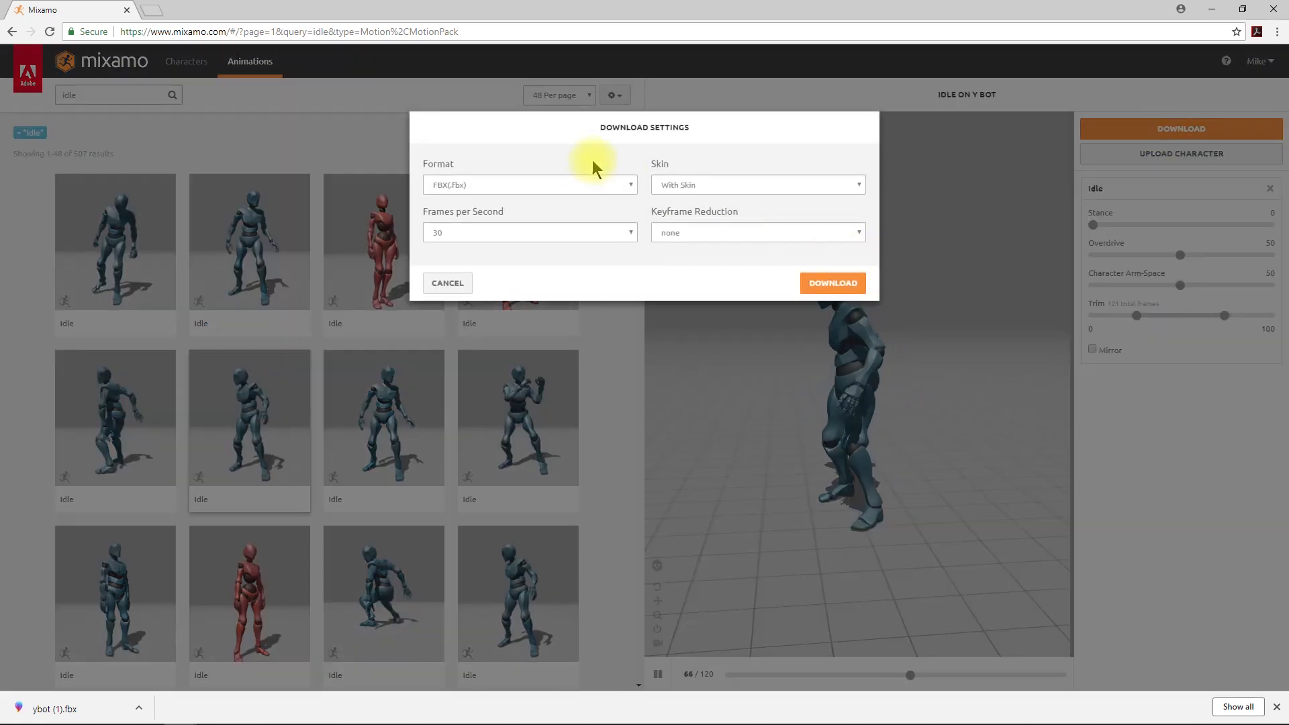
left_click(664, 188)
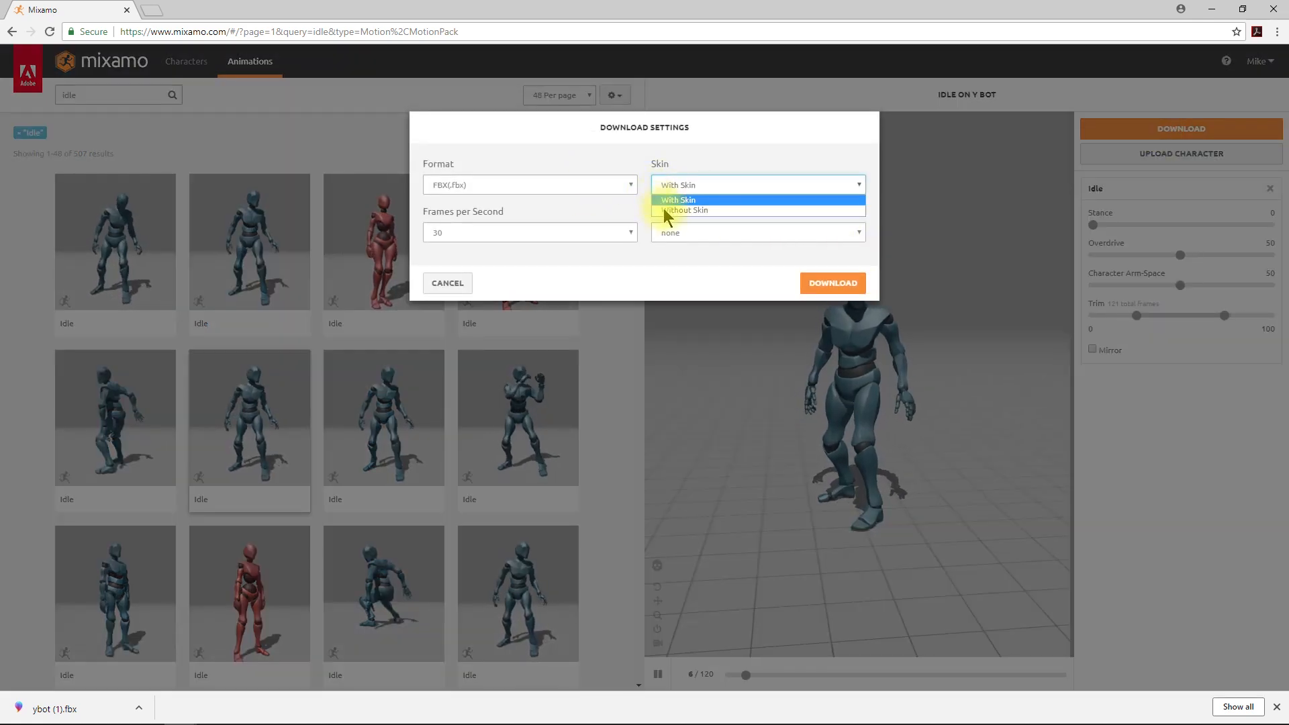
left_click(663, 207)
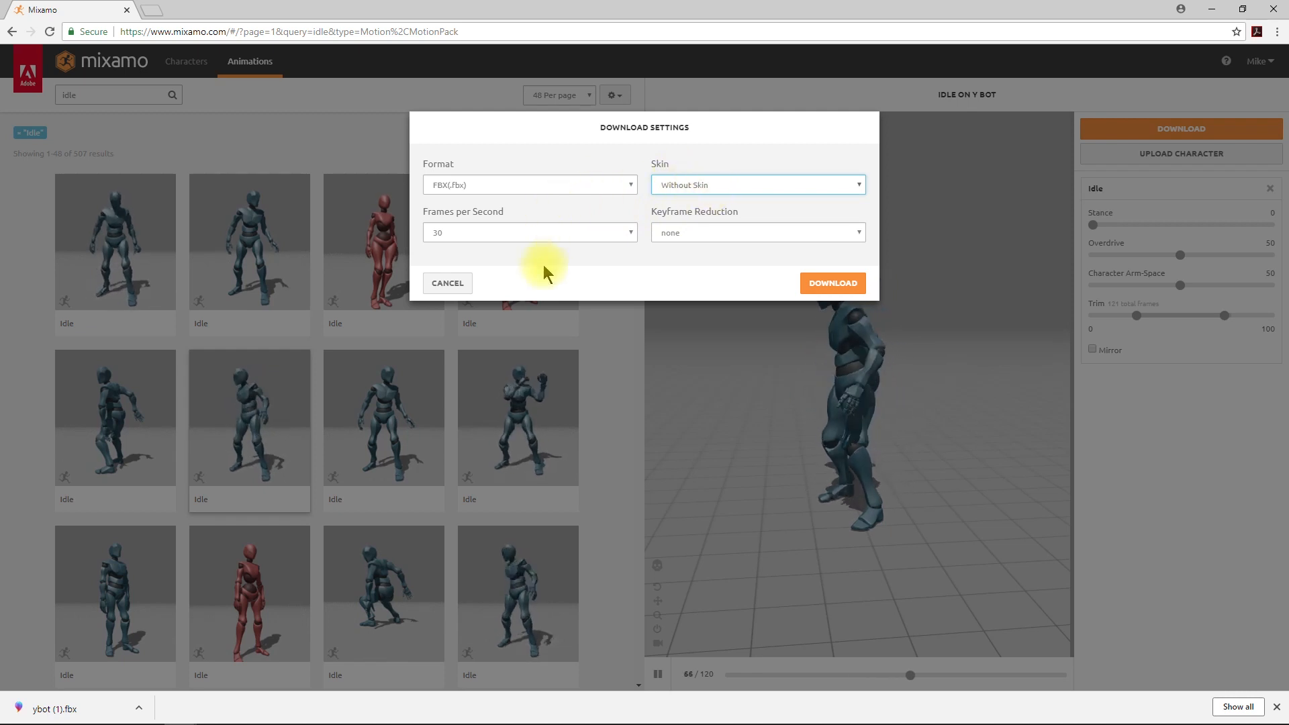
left_click(839, 290)
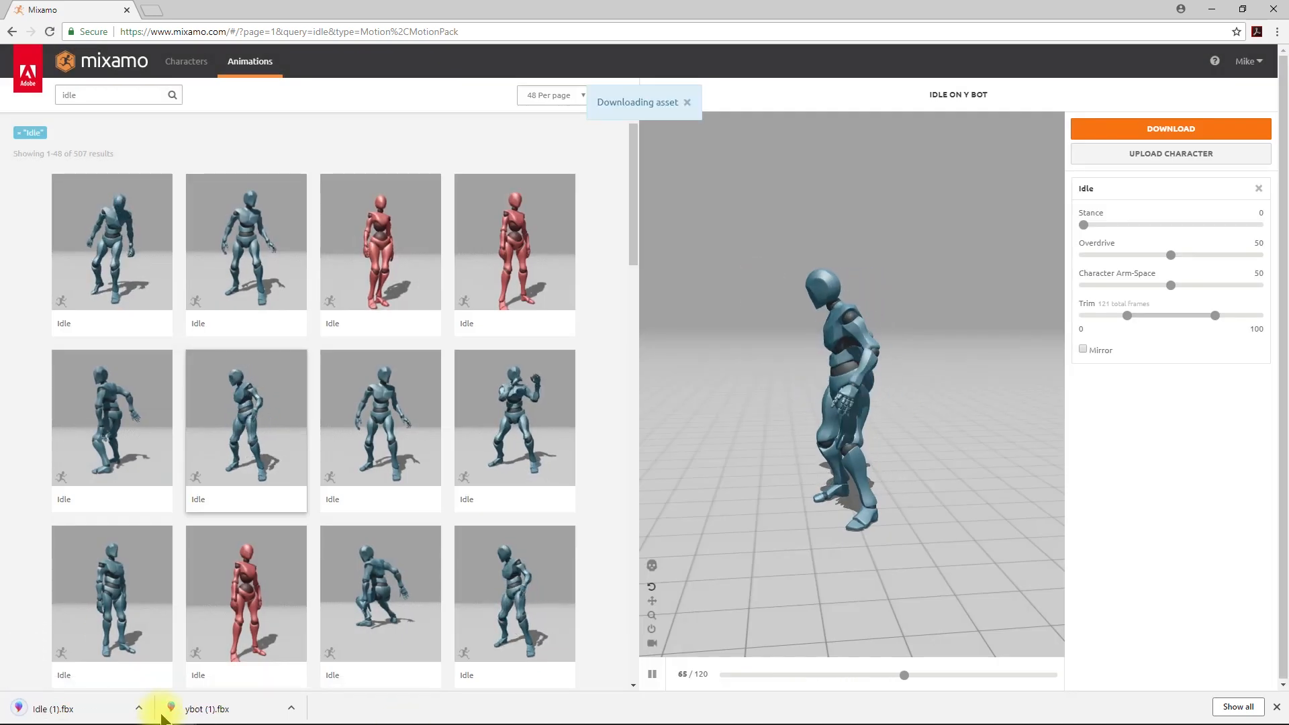
- Switch to File Explorer and cut the Idle (1) and ybot (1) files from the Downloads folder
mouse_move(81, 713)
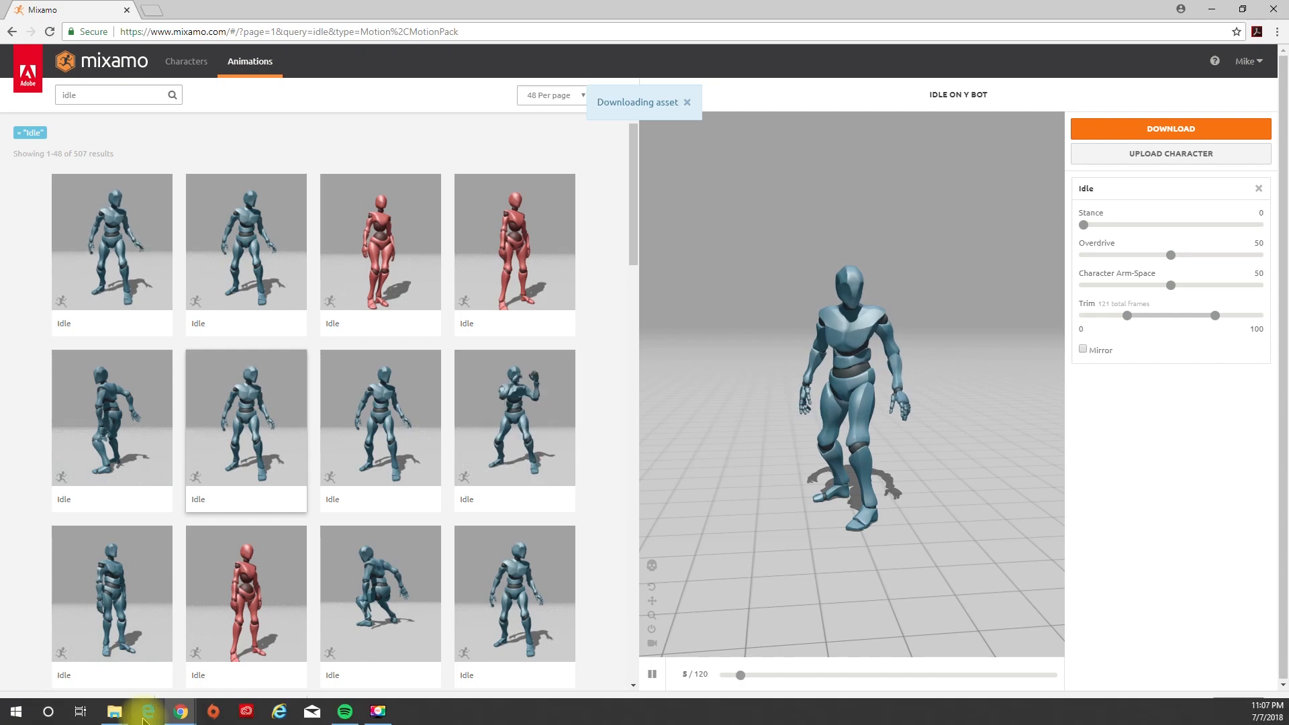
left_click(159, 591)
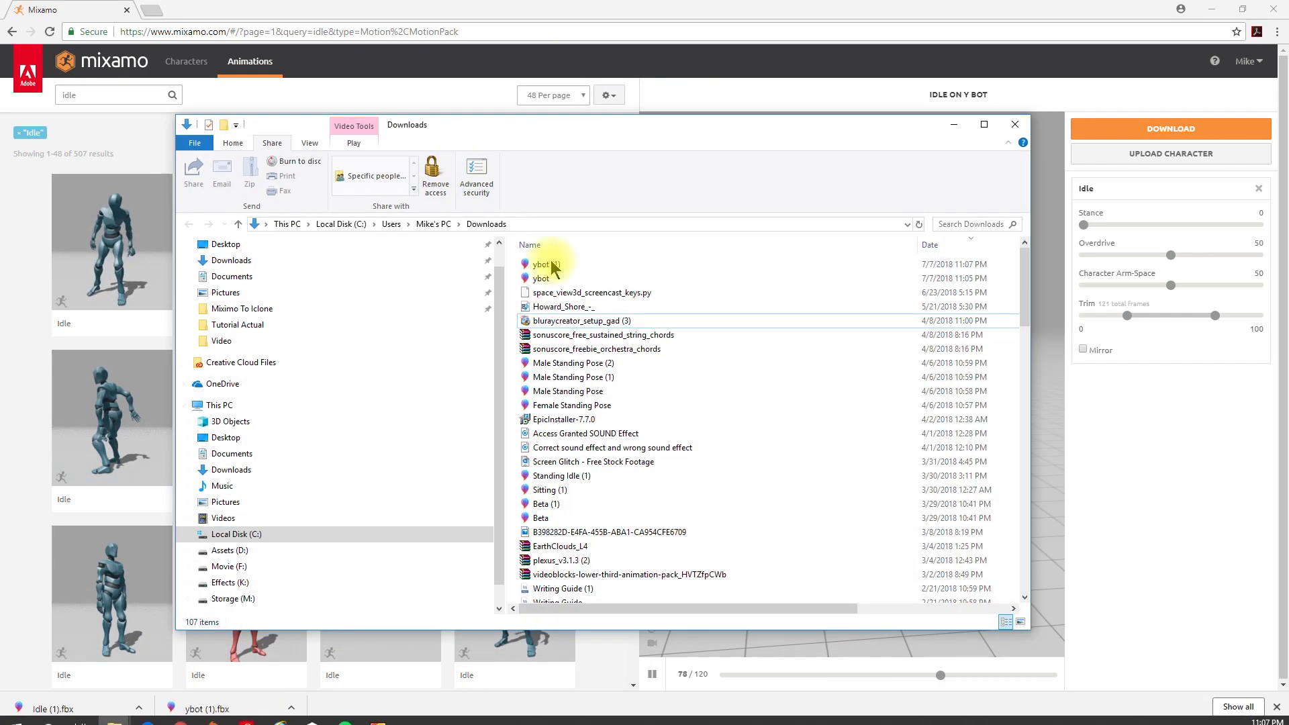
left_click(937, 249)
left_click(937, 250)
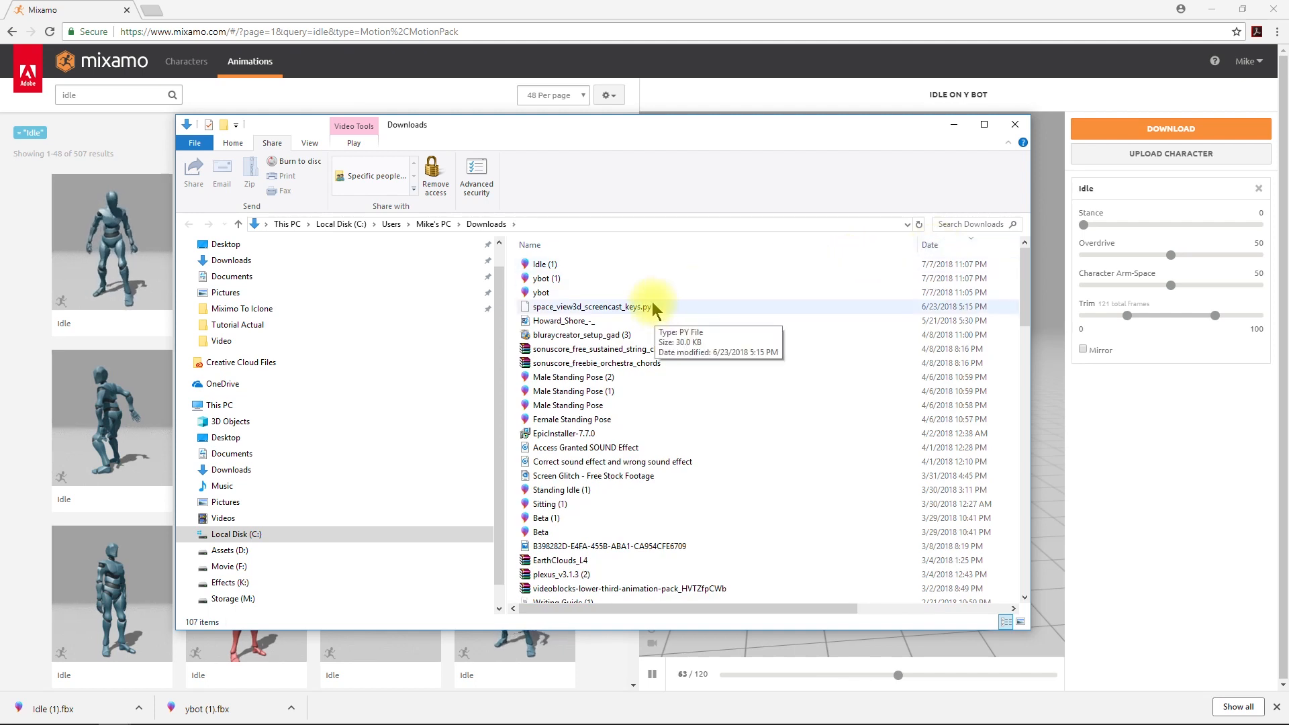
left_click(582, 266)
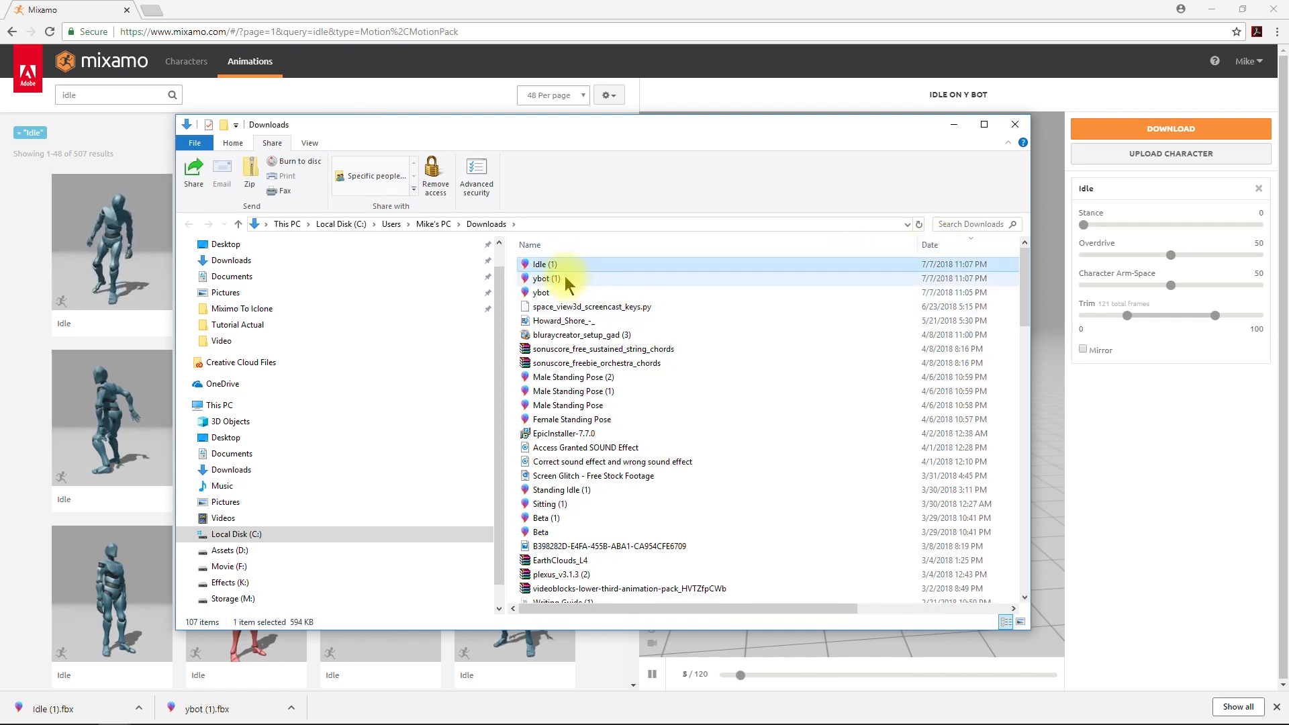
left_click(567, 281, "shift")
right_click(574, 283)
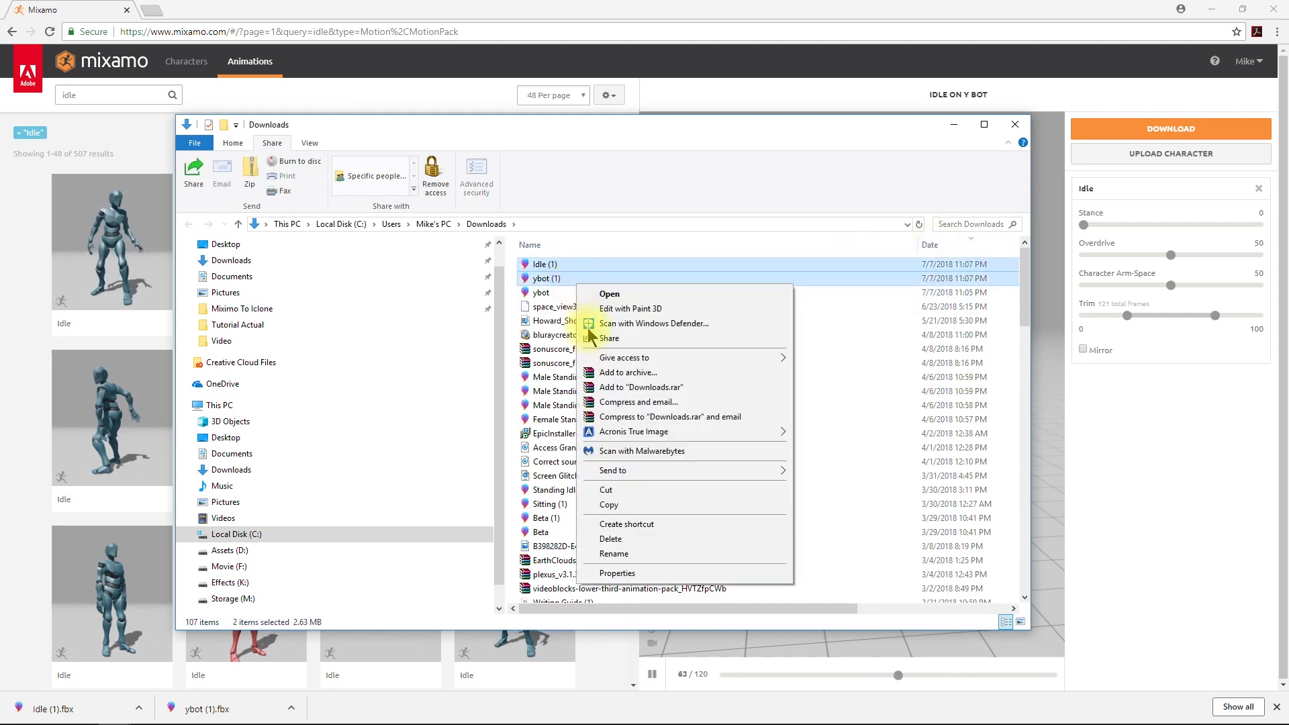
left_click(607, 490)
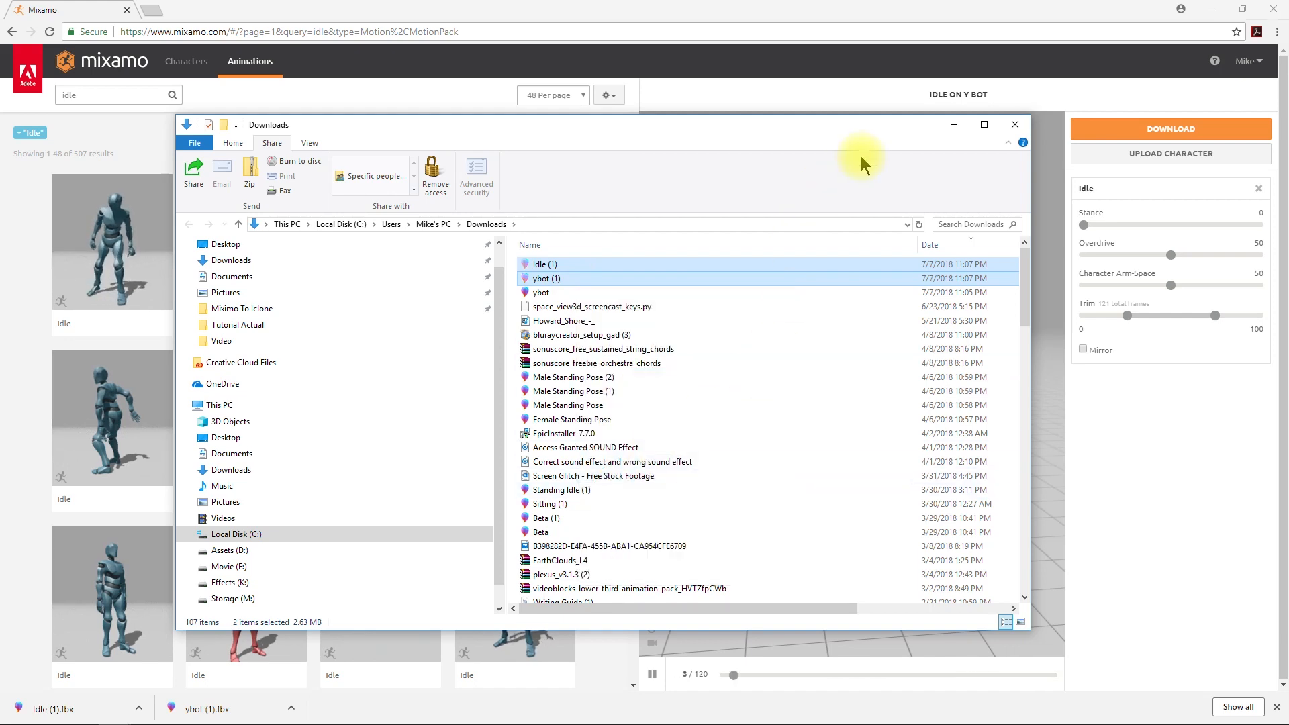
left_click(950, 127)
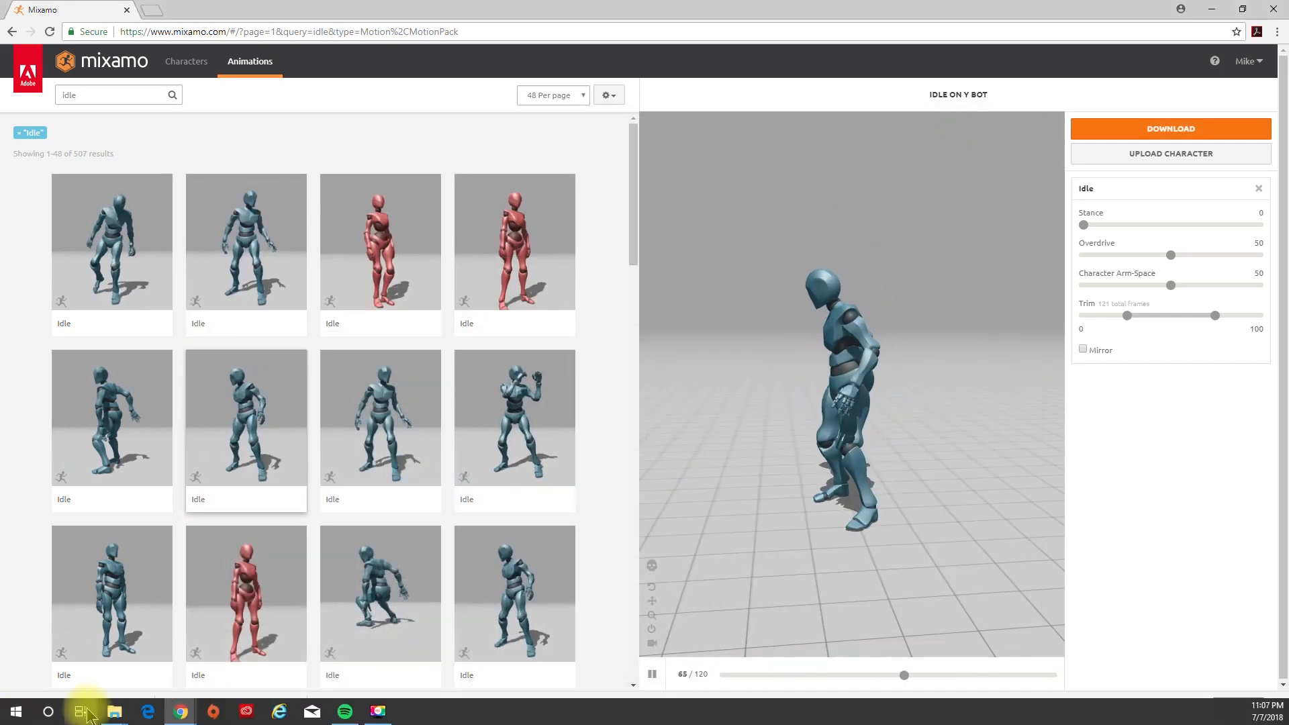
- Paste the two cut FBX files into the Miximo To Iclone folder
mouse_move(115, 717)
left_click(101, 675)
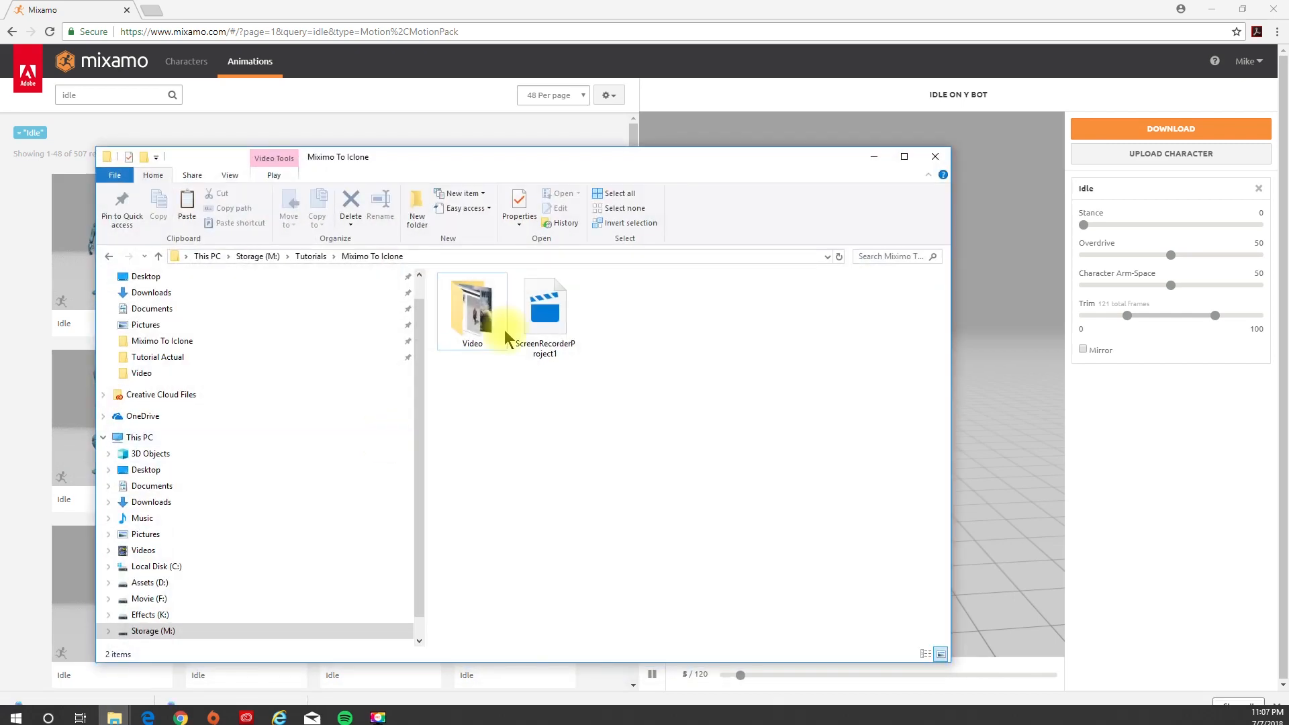
right_click(638, 359)
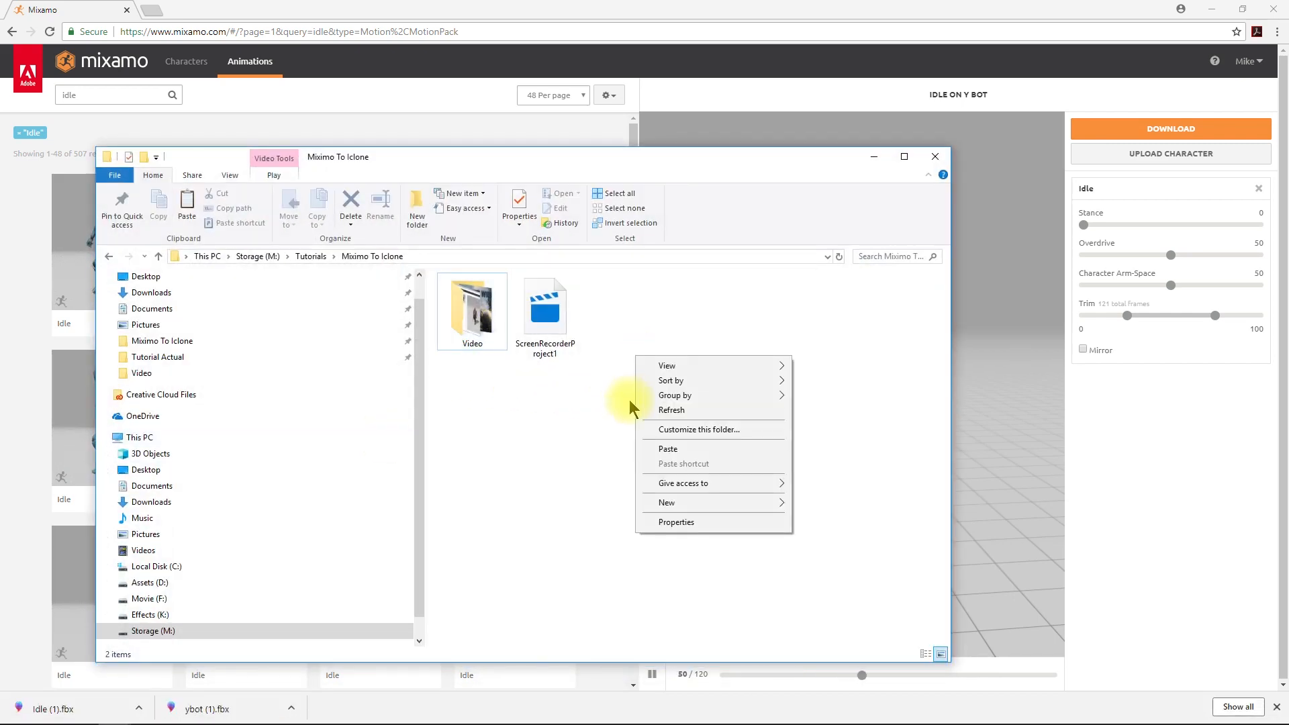
left_click(655, 446)
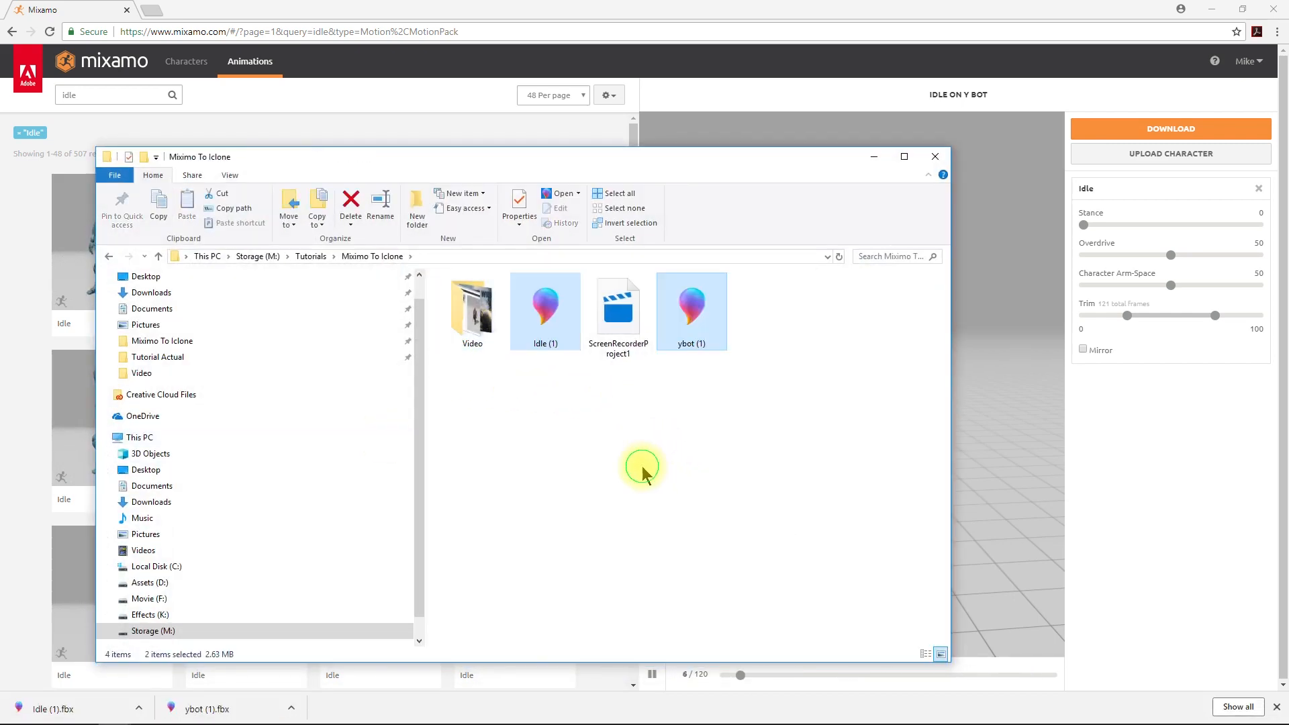
left_click(642, 468)
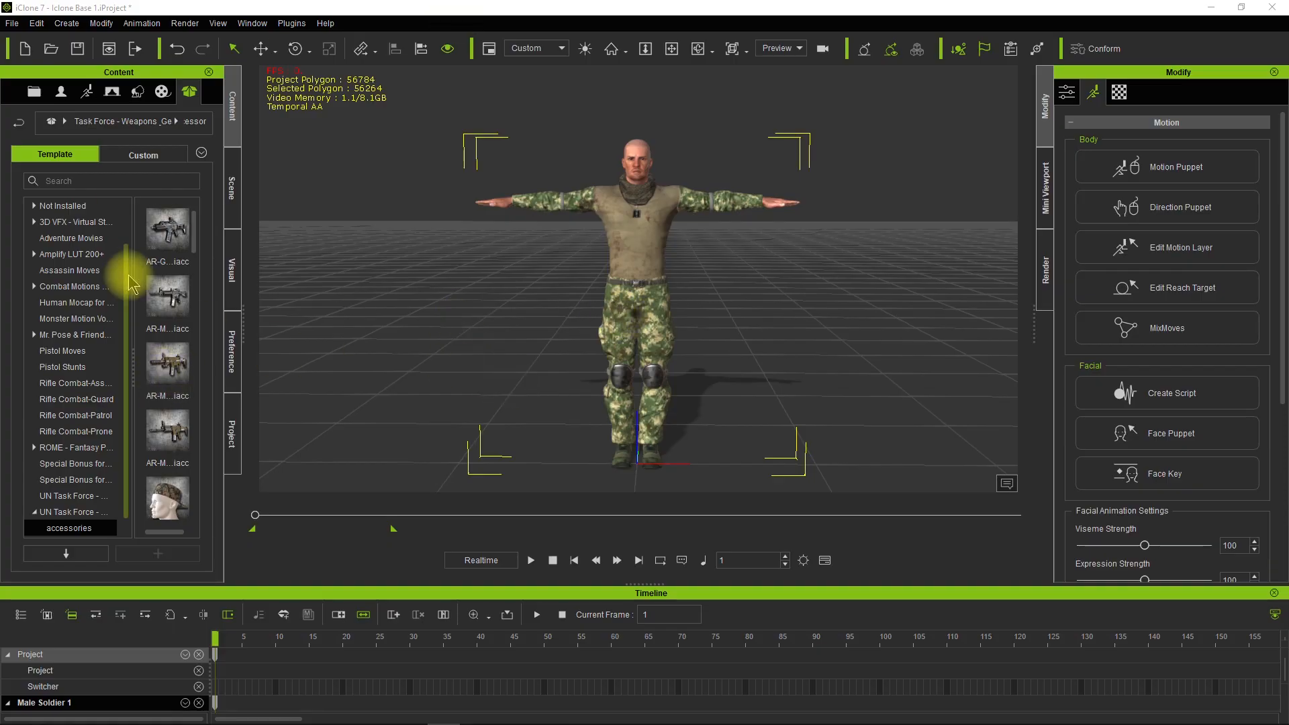
- In iClone, add the Cap-Back Jungle and Glasses Orange accessories to the soldier
scroll(167, 369, "down", 2)
double_click(169, 368)
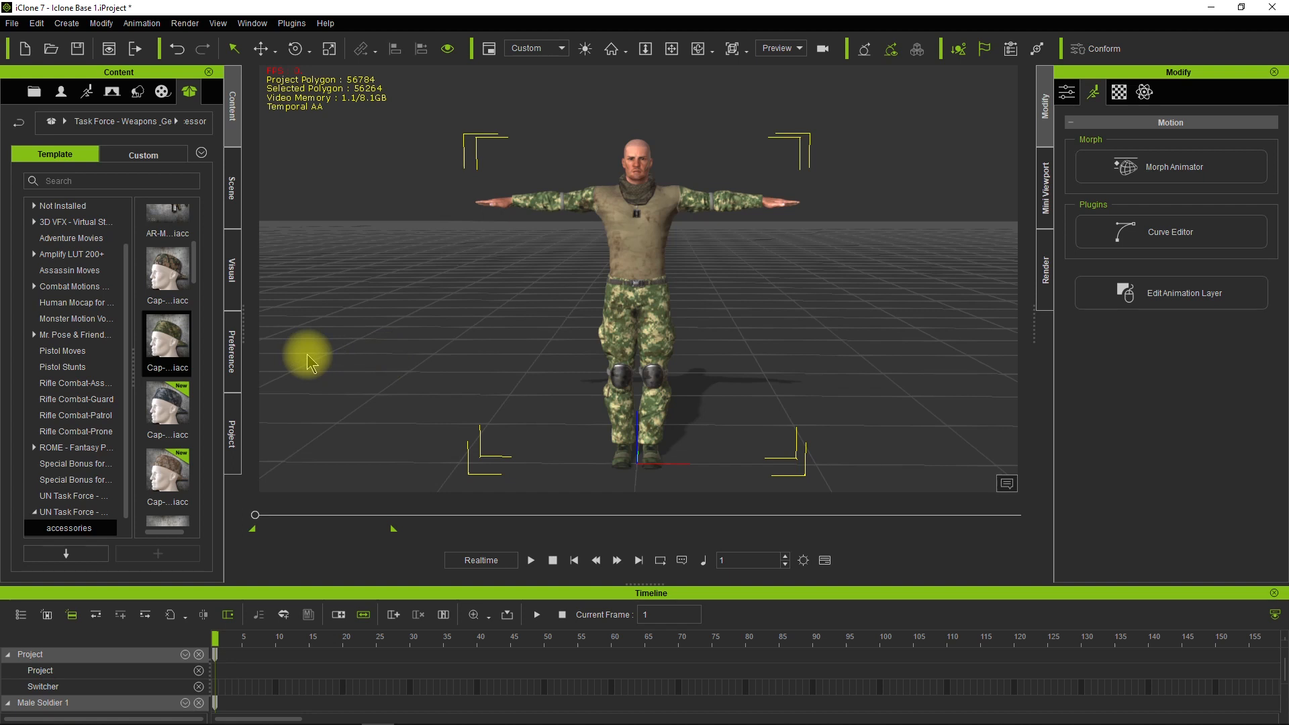
scroll(173, 409, "down", 4)
scroll(180, 397, "up", 3)
double_click(167, 378)
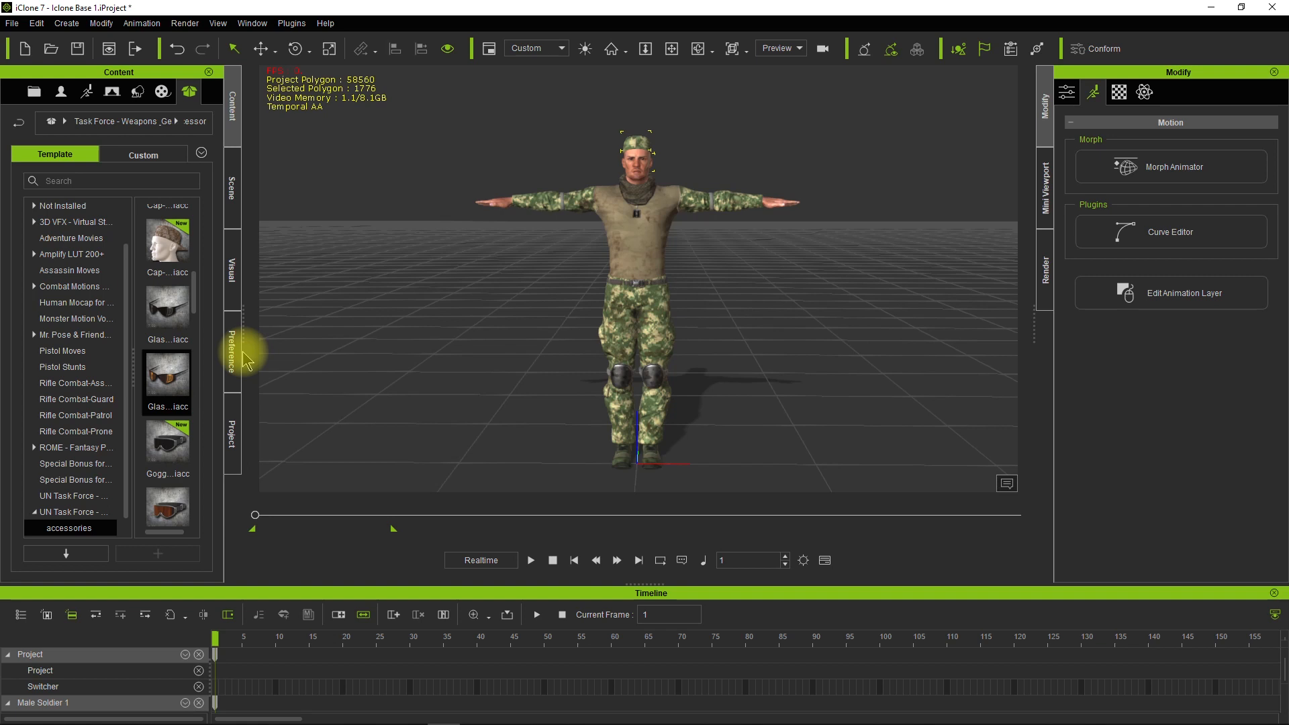
left_click_drag(156, 310, 595, 271)
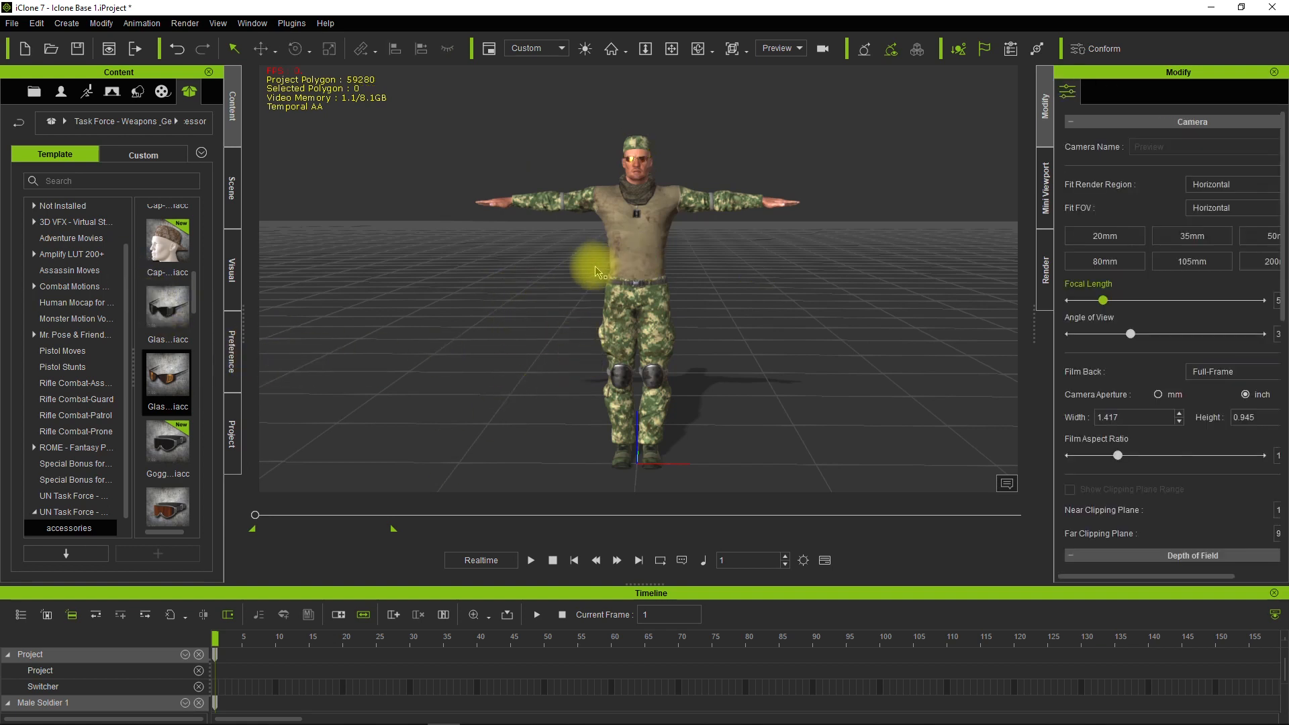
- Select the Male Soldier 1 avatar and apply the pistol accessory listed just after the Beretta vest version
left_click(630, 254)
left_click(541, 305)
left_click(626, 258)
left_click(574, 369)
left_click(233, 176)
left_click(109, 154)
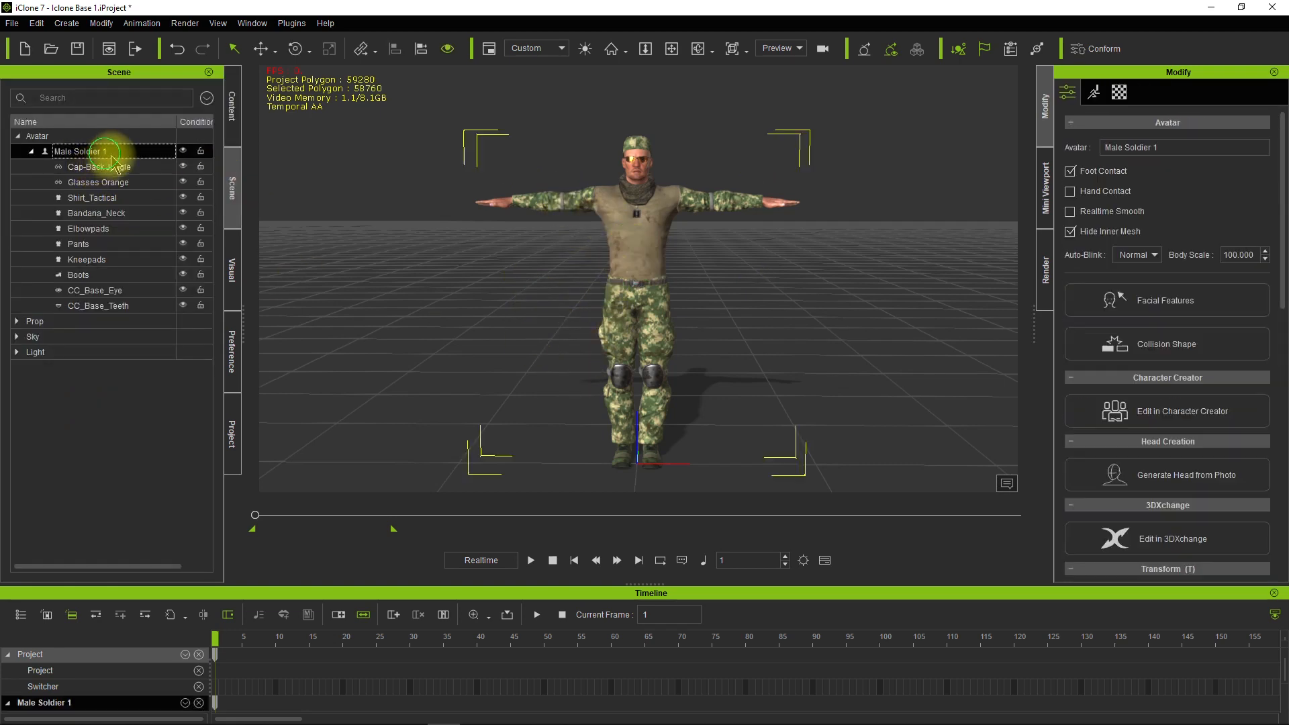
left_click(234, 112)
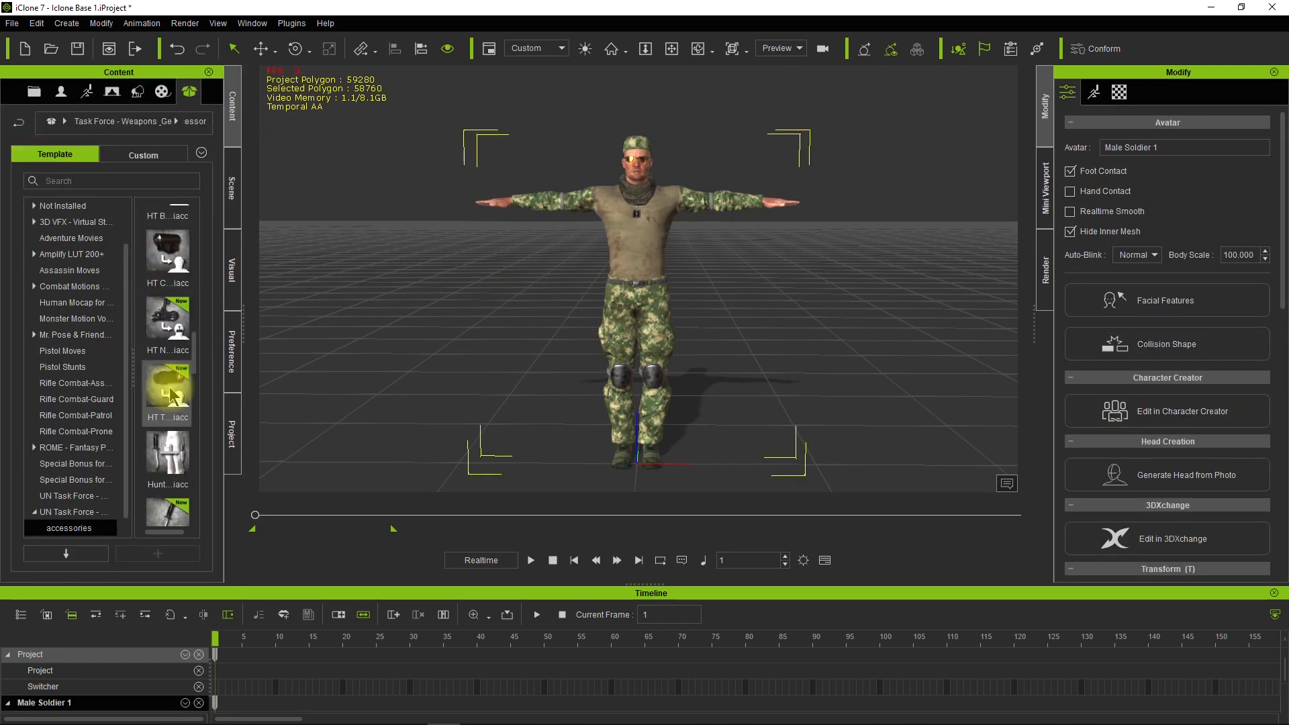
scroll(165, 457, "down", 5)
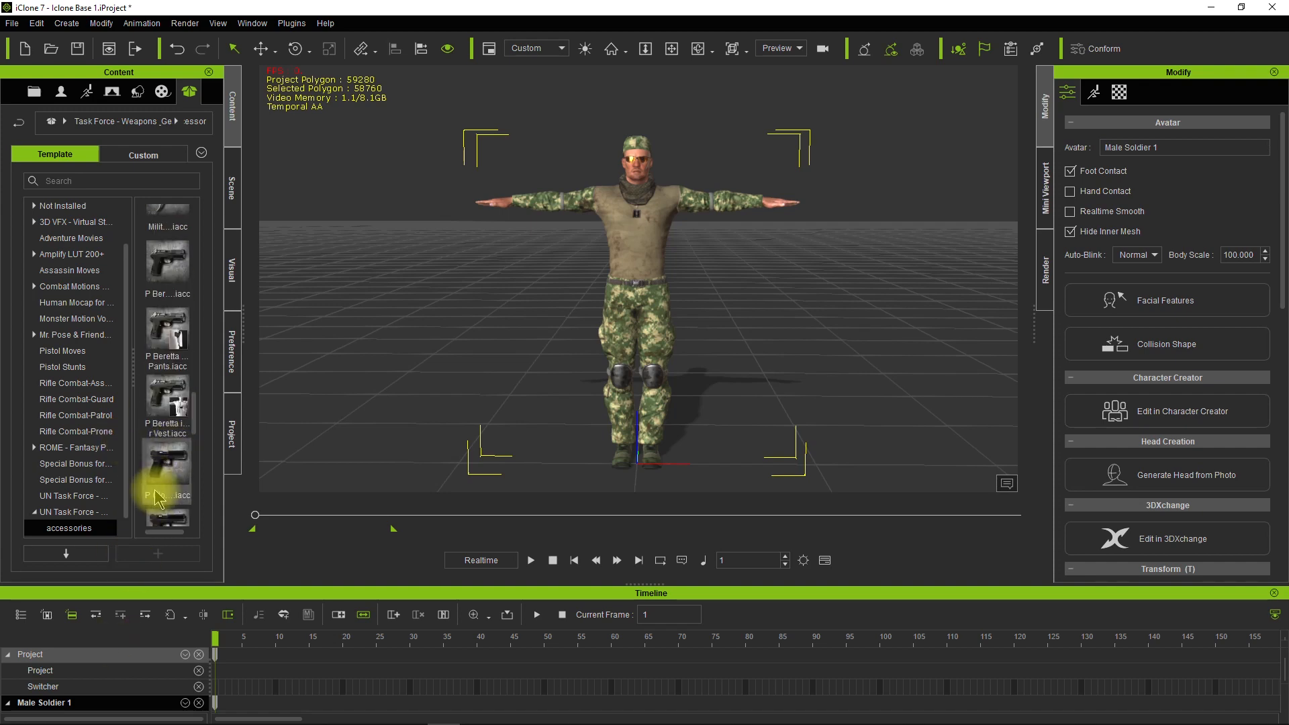
double_click(168, 470)
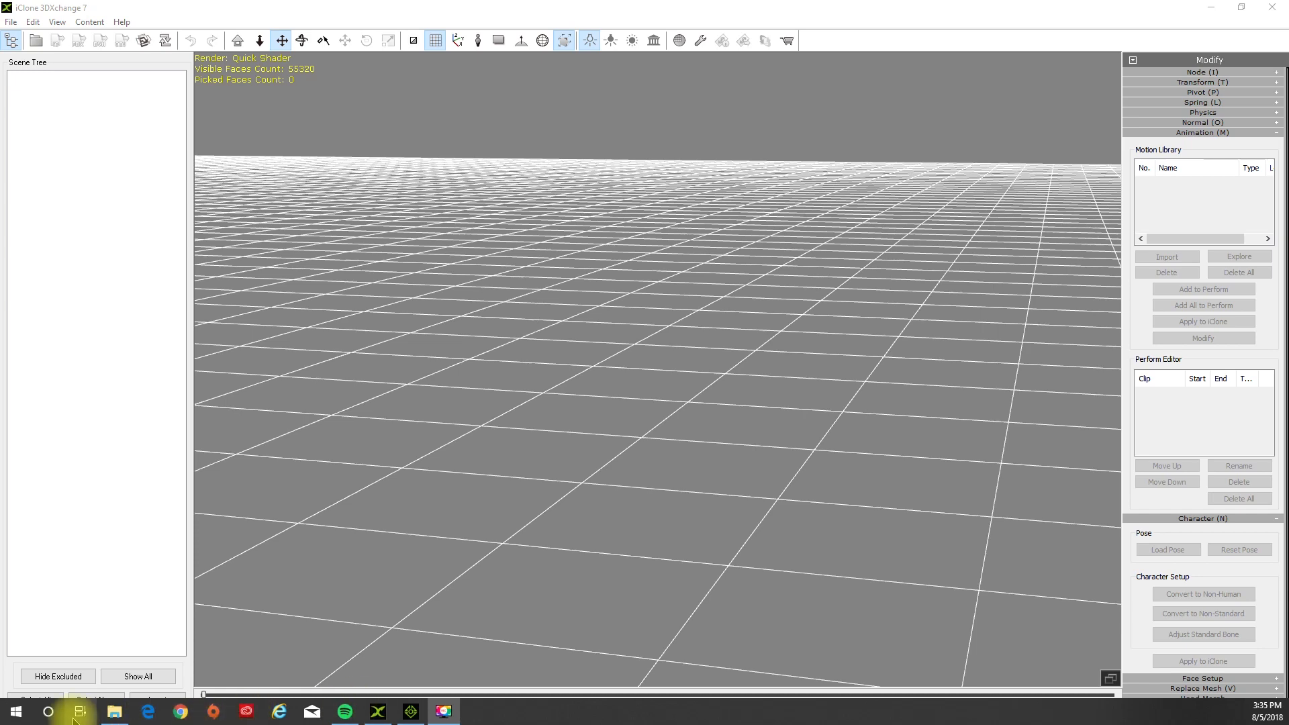
- Import ybot (1) from the Miximo To Iclone folder into 3DXchange with animation at 12 samples per second and a 1000 ms smooth window
left_click(115, 712)
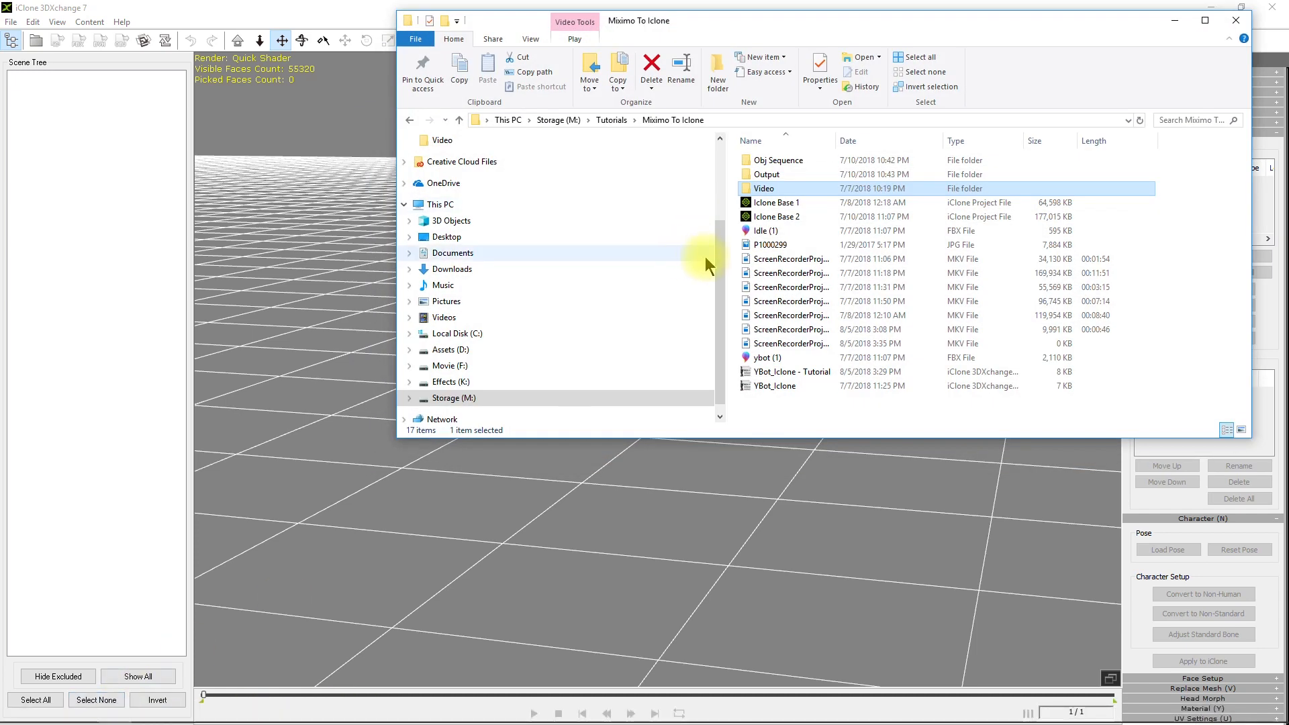
left_click(765, 361)
left_click_drag(755, 368, 337, 230)
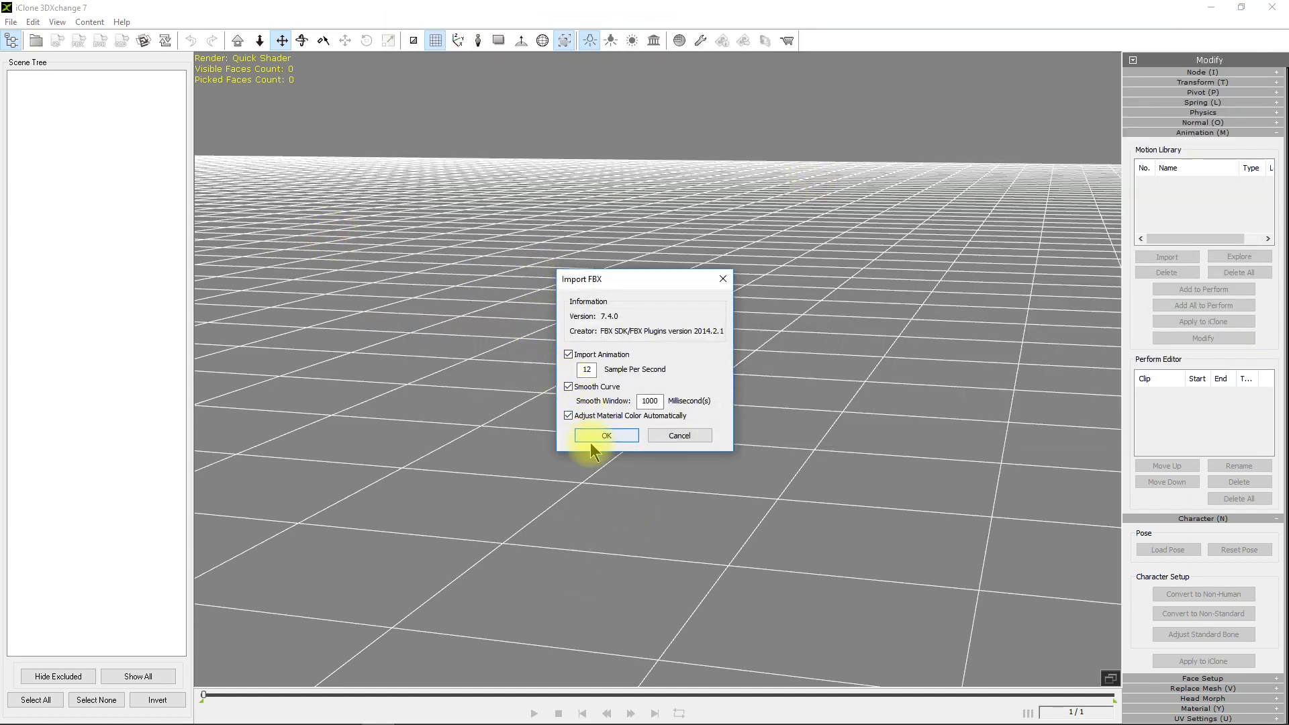
left_click(603, 436)
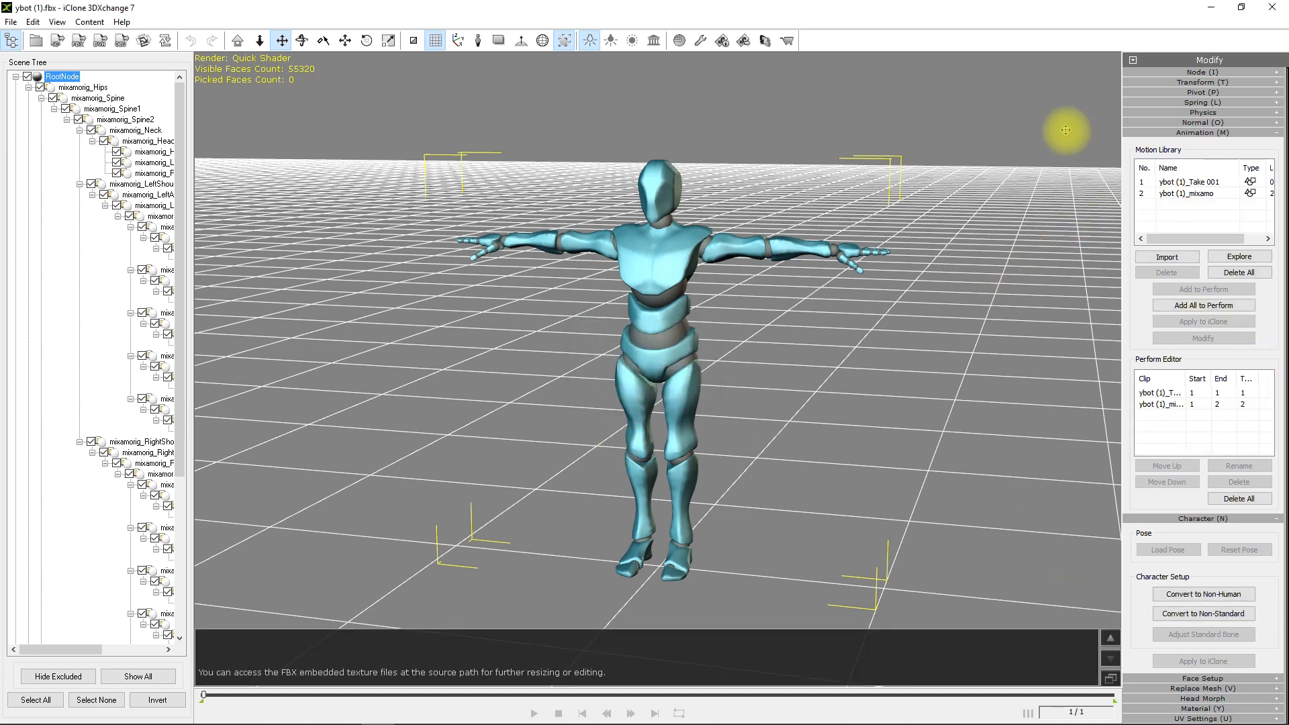
- Import the Idle (1) animation file into the motion library at 12 samples per second with a 1000 ms smooth curve
left_click(1164, 258)
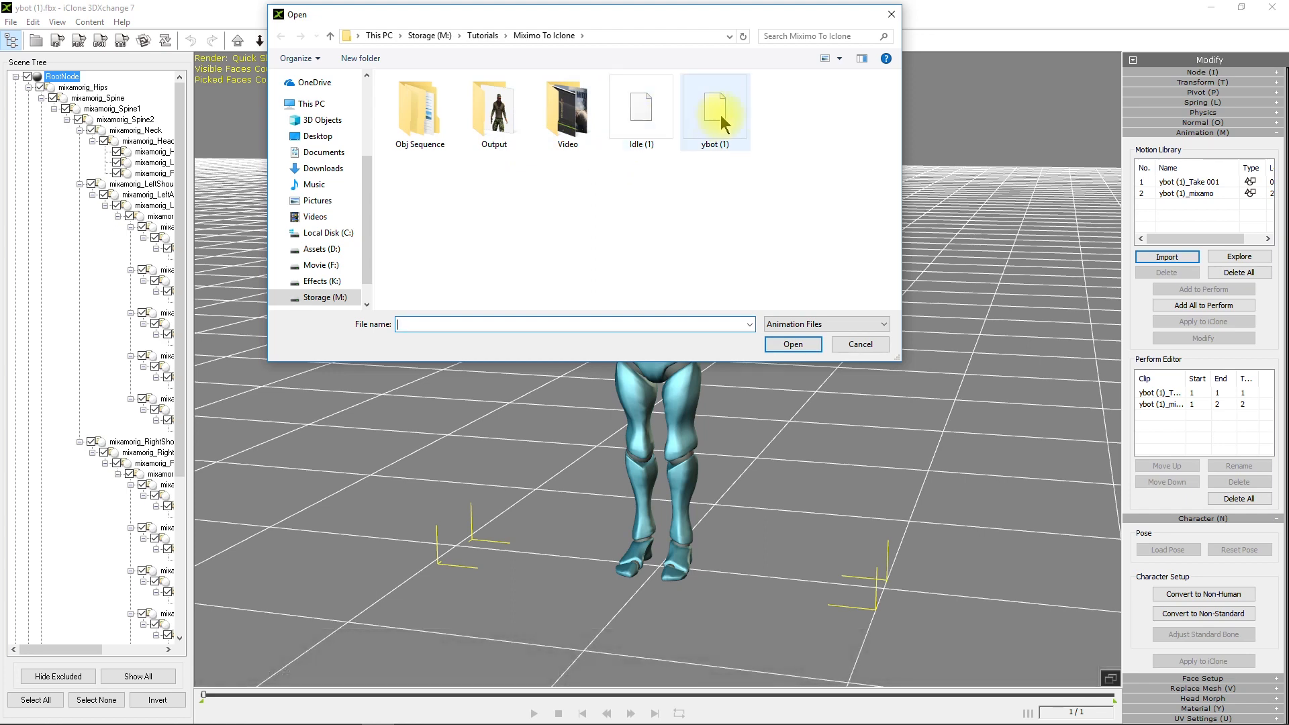
left_click(641, 114)
double_click(636, 121)
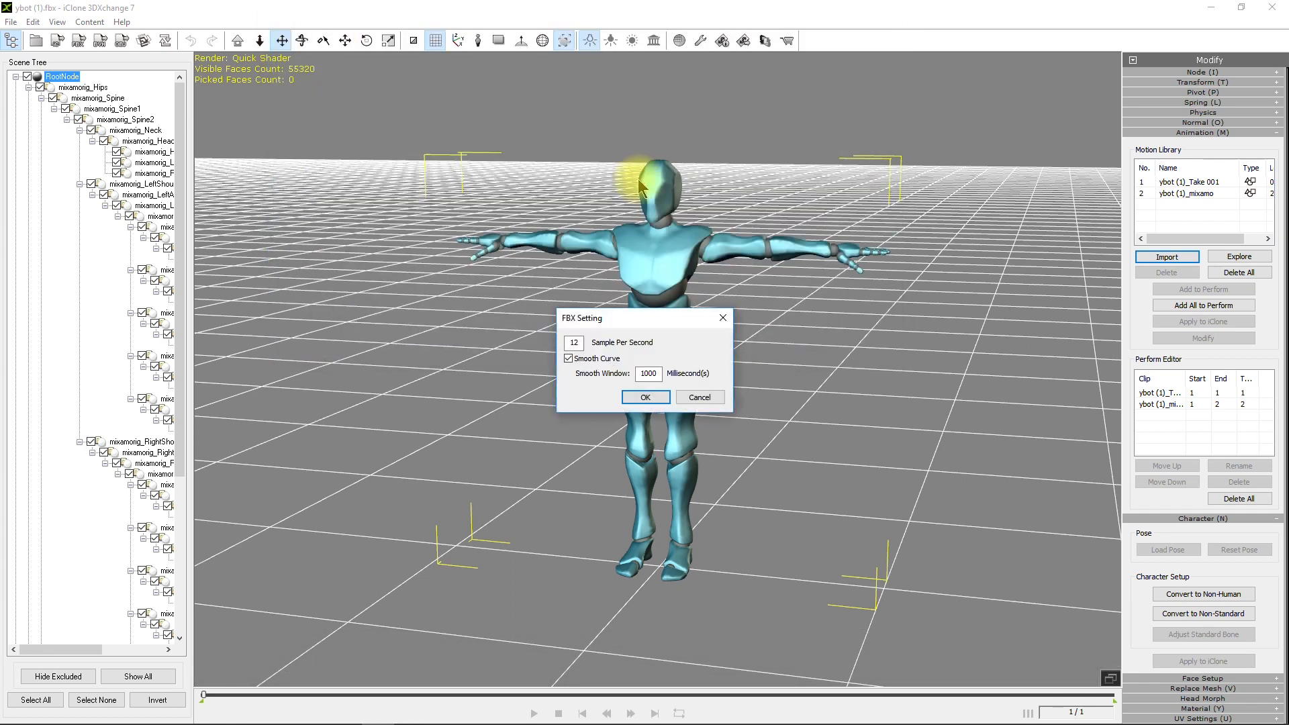
left_click(642, 398)
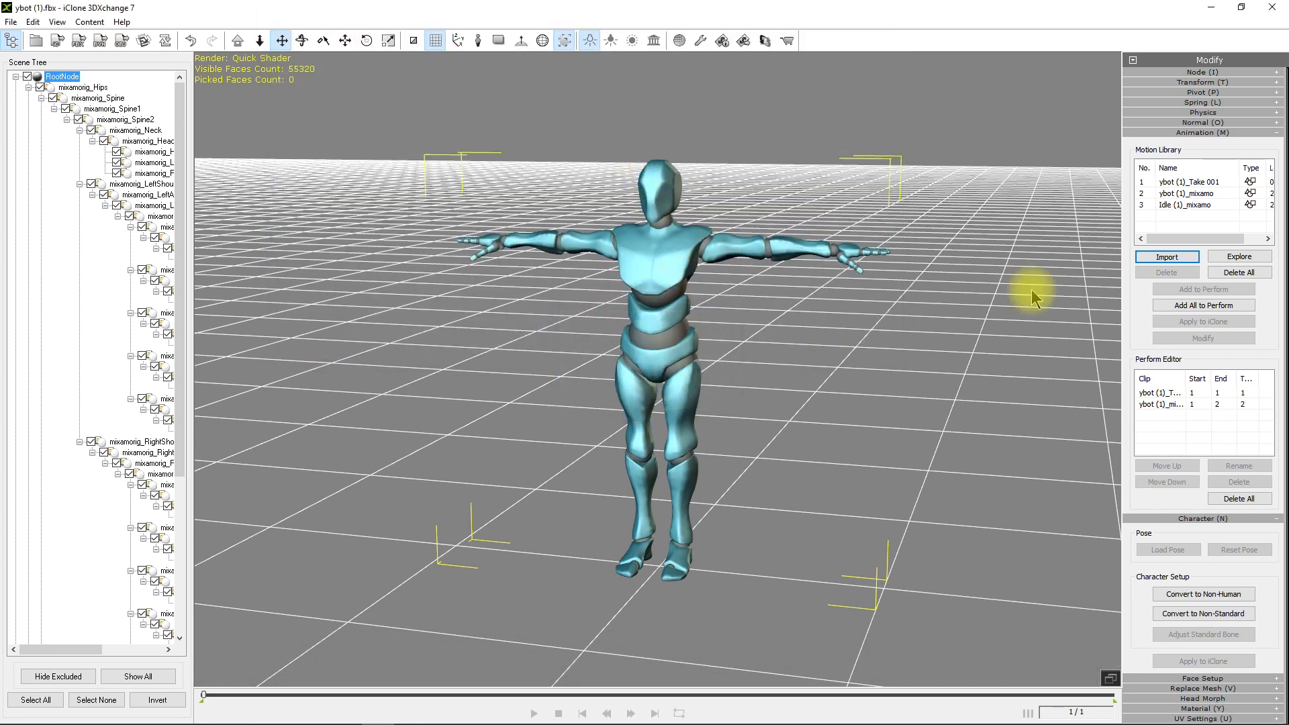
- Delete the Idle (1)_mixamo and ybot (1)_Take 001 clips from the motion library, keeping ybot (1)_mixamo
left_click(1198, 204)
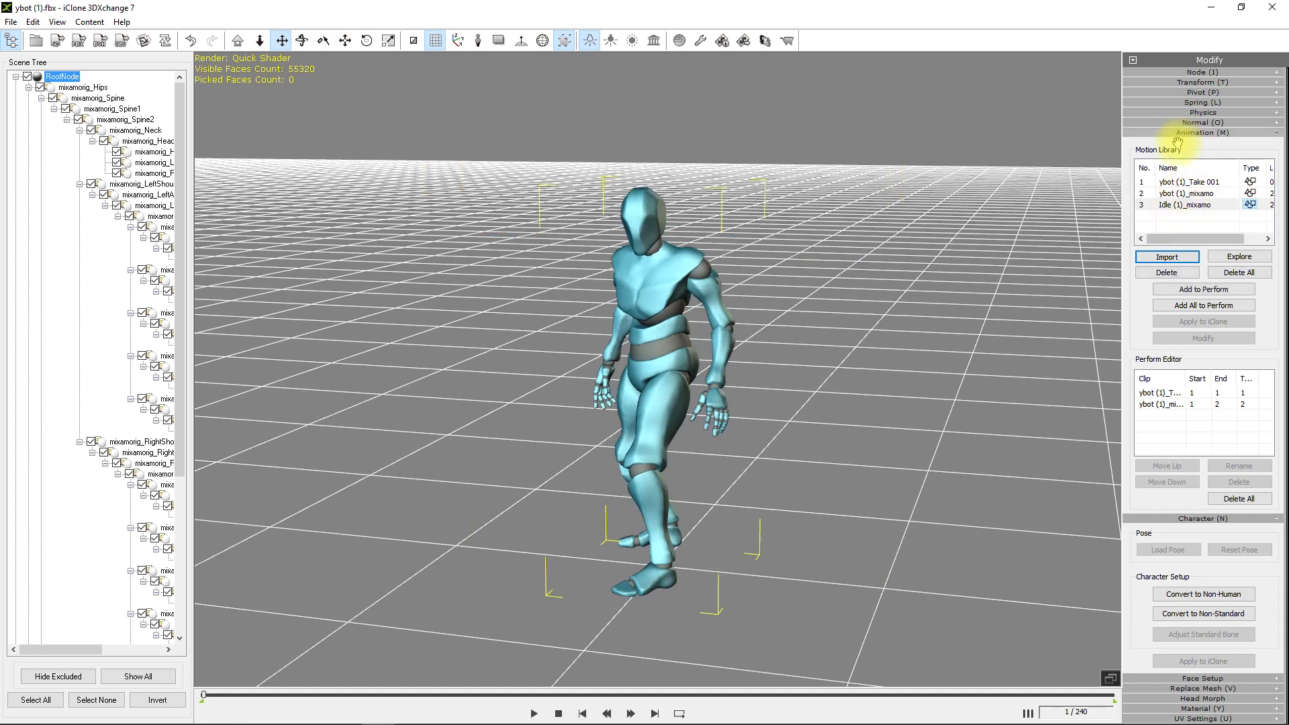
left_click(1185, 193)
left_click(1171, 207)
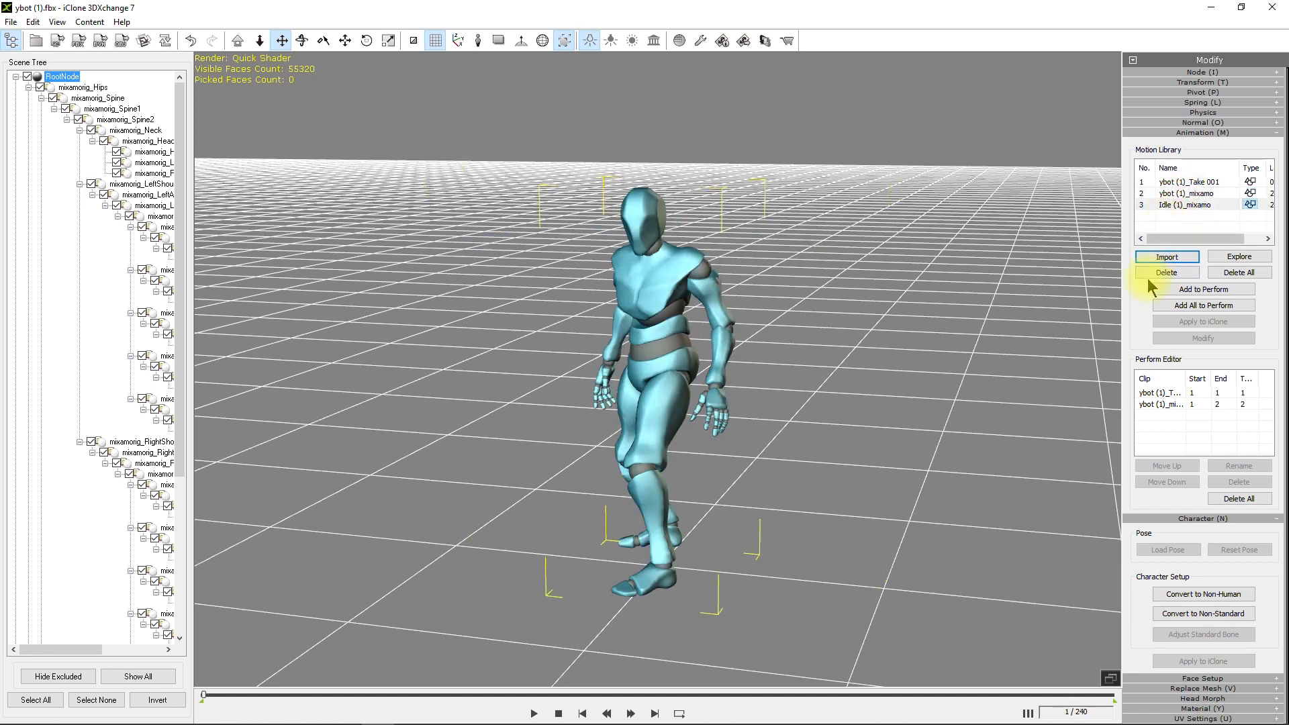
left_click(1148, 275)
left_click(1169, 182)
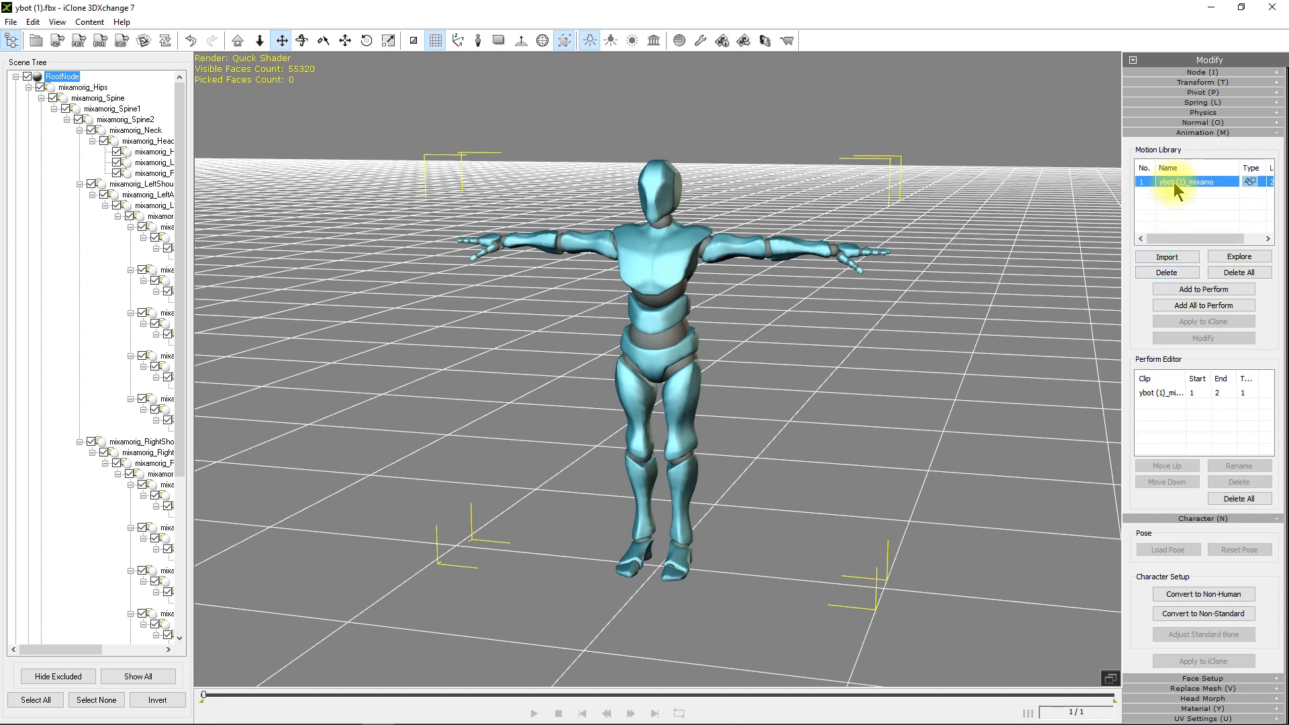
- Start converting the character to non-standard, using the Custom characterization preset after trying Maya Human-IK
left_click_drag(808, 355, 812, 258, "alt")
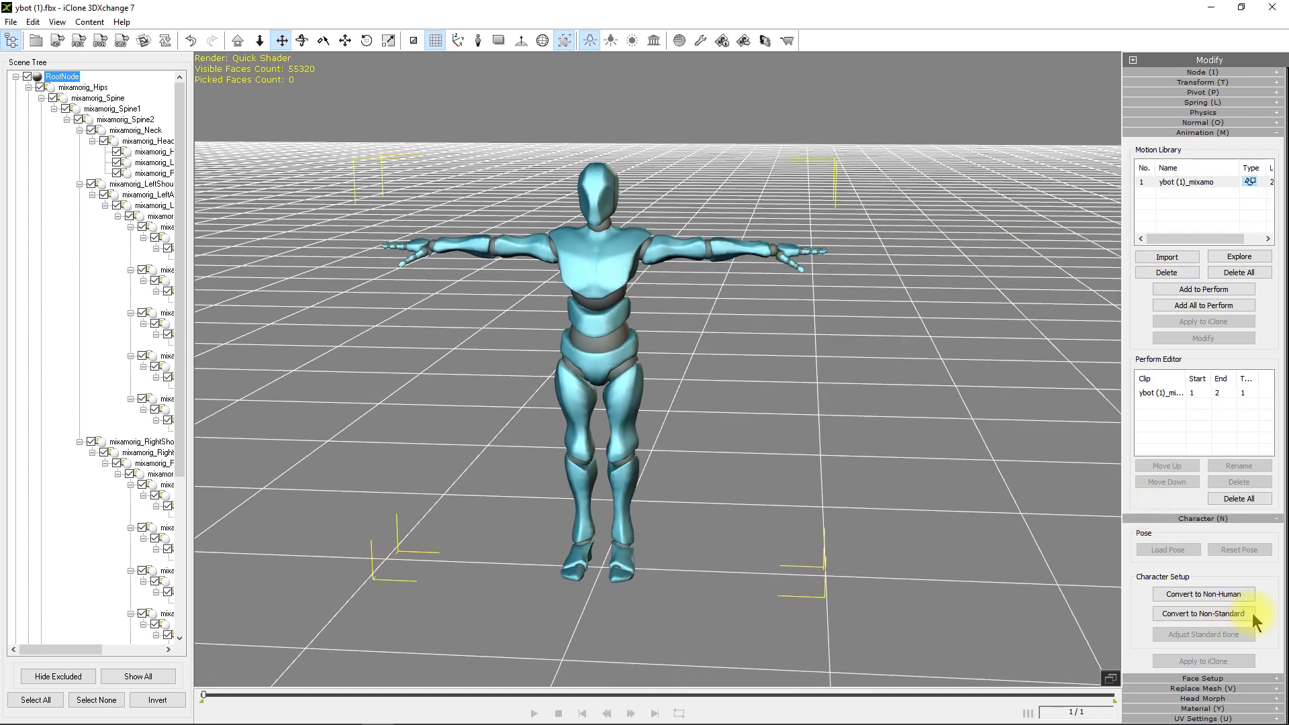
left_click(1223, 613)
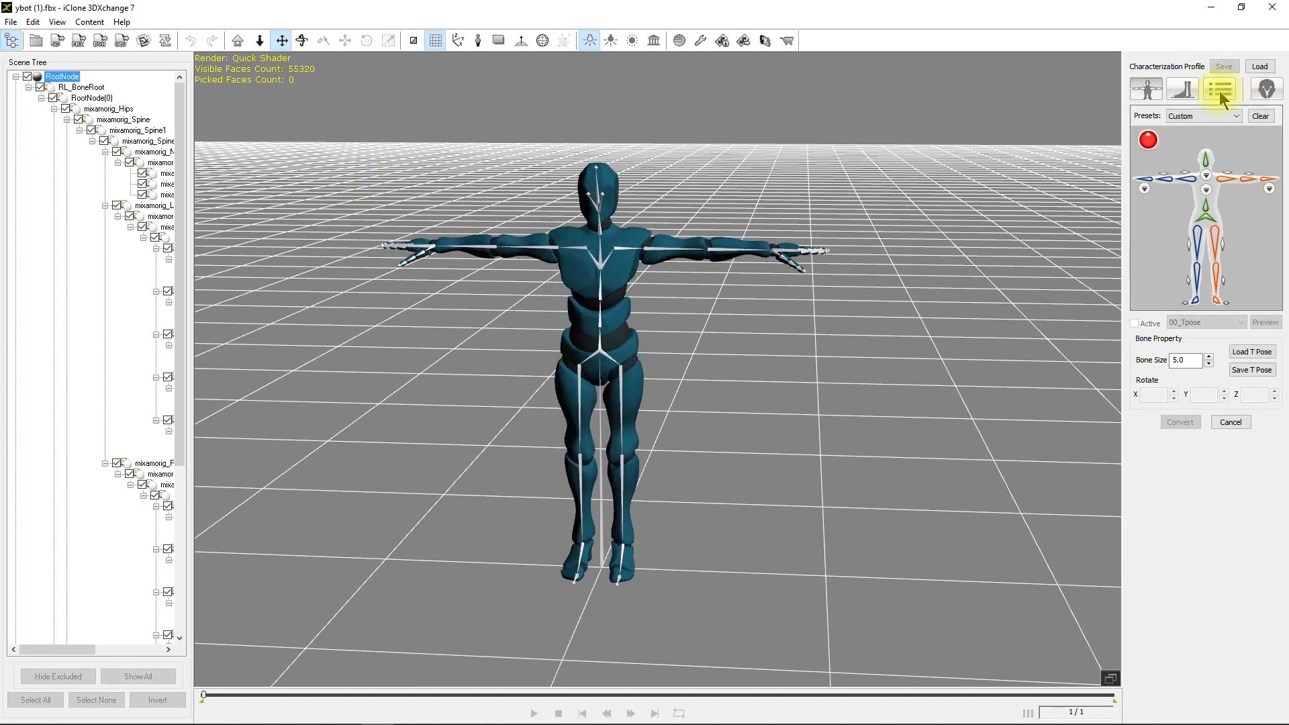
left_click(1189, 115)
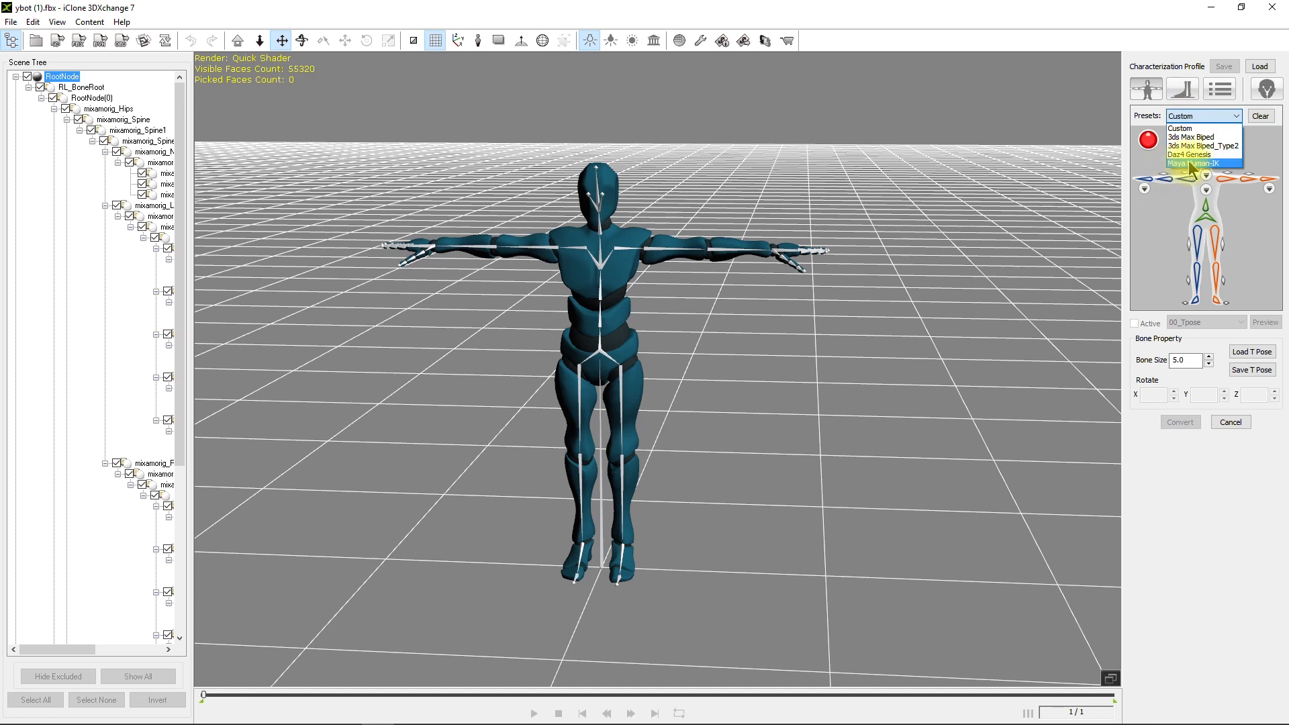
left_click(1190, 164)
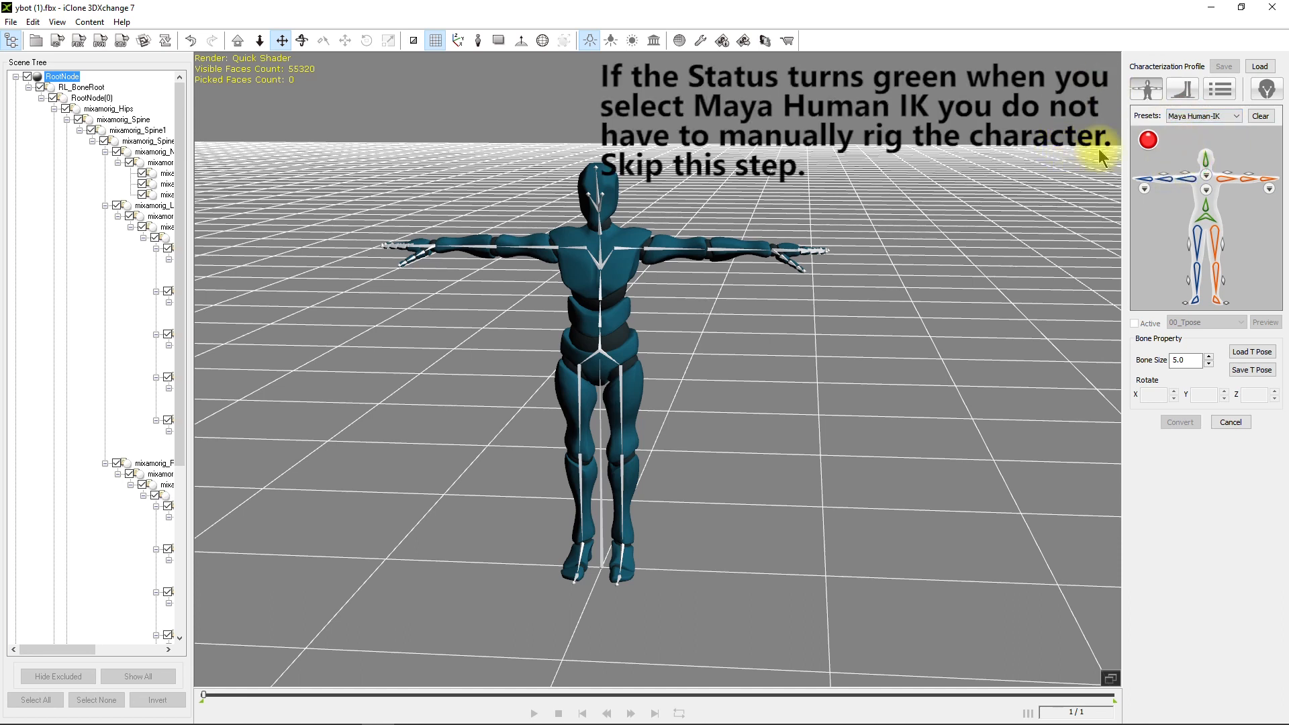
left_click(1182, 118)
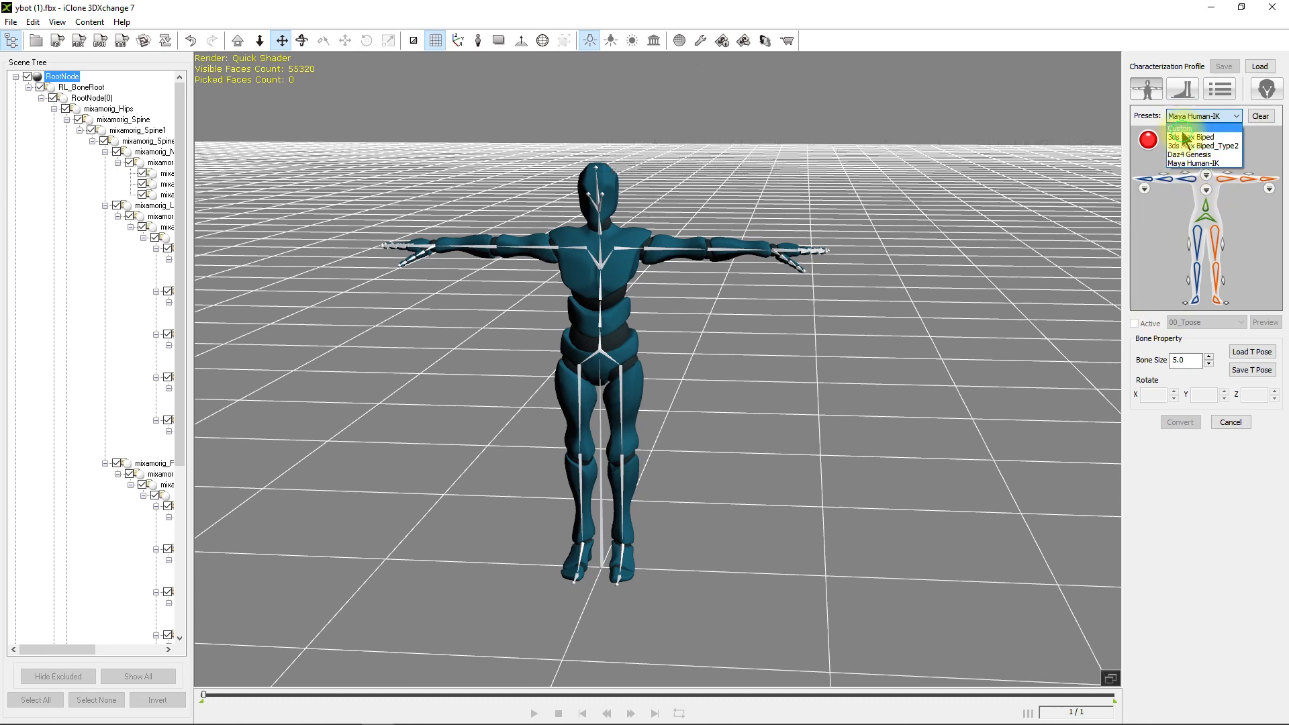
left_click(1182, 129)
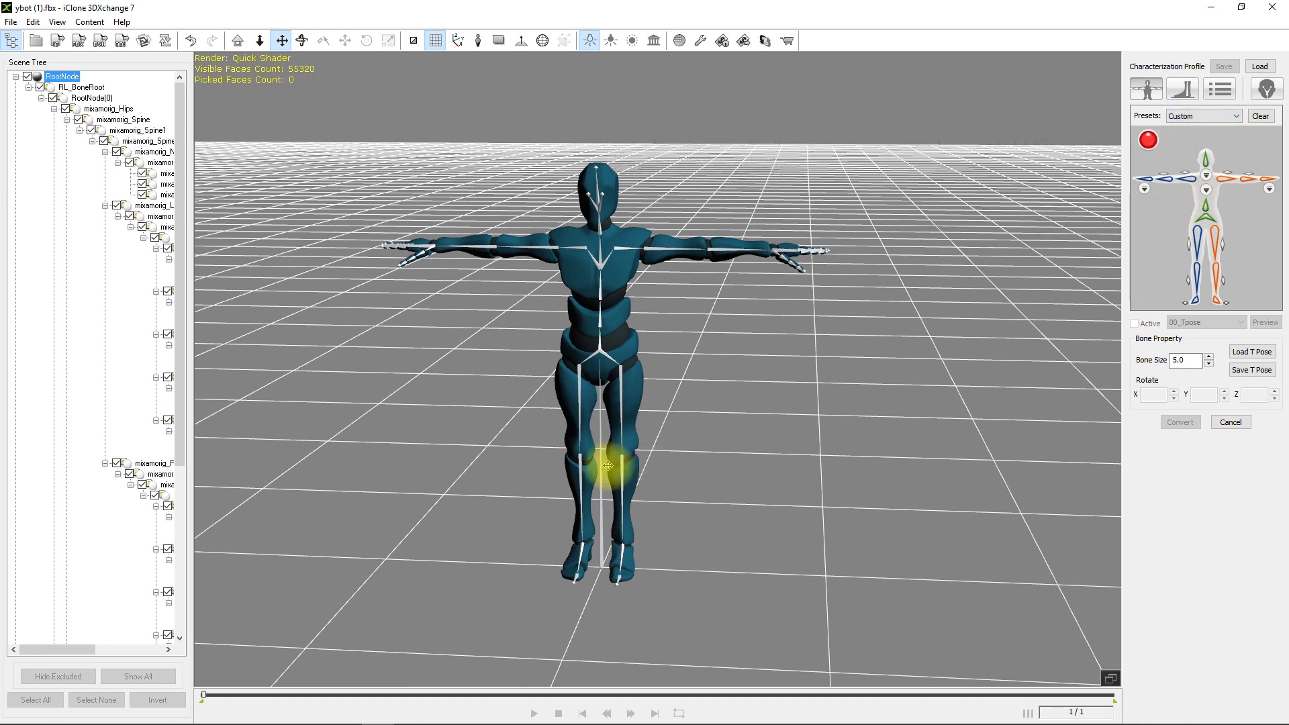
- Assign the character's hip bone and lowest spine bone to the matching hips and spine slots of the characterization profile
scroll(490, 429, "up", 3)
left_click_drag(416, 419, 626, 331, "alt")
scroll(627, 330, "up", 5)
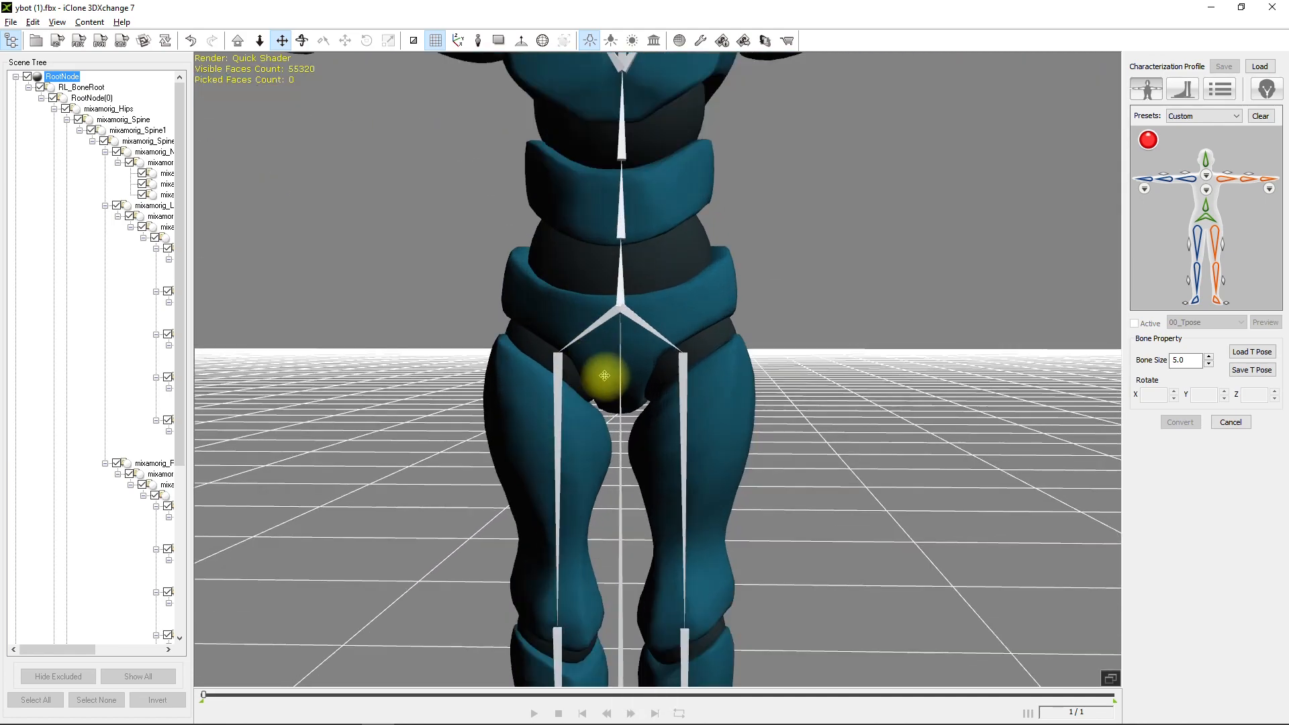
left_click_drag(765, 206, 782, 407, "alt")
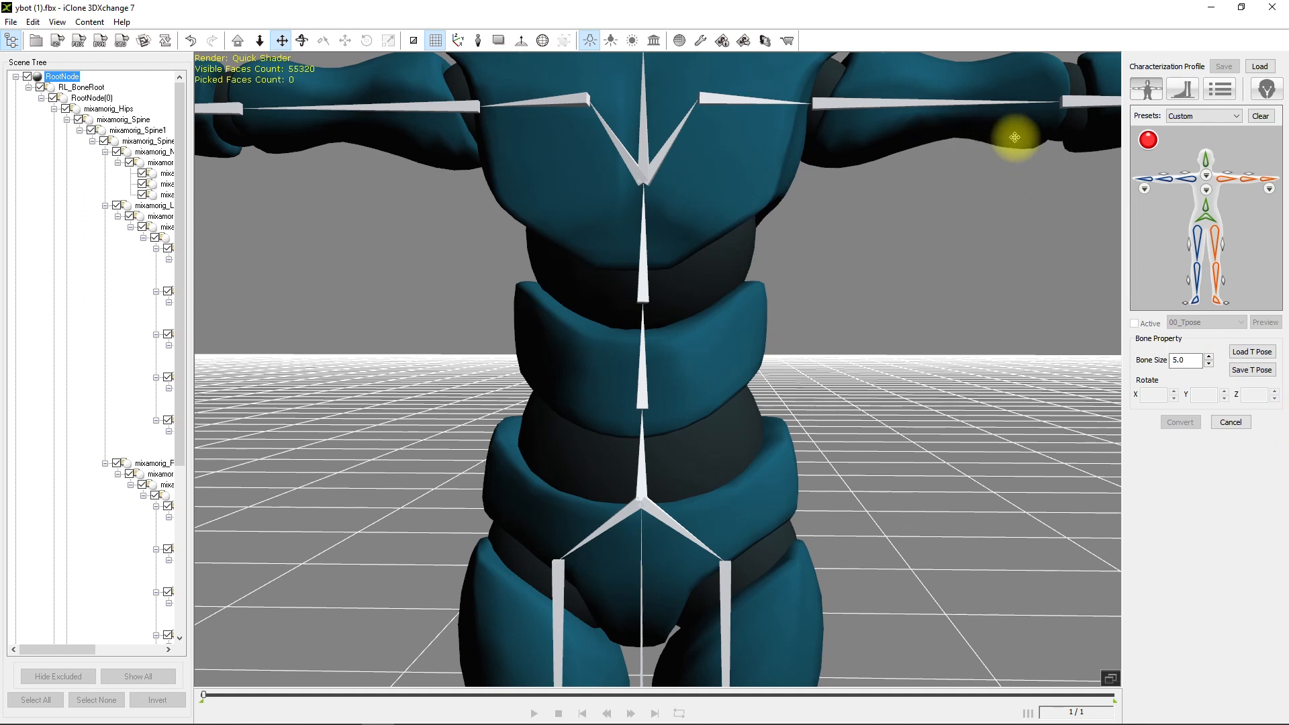
left_click(1206, 225)
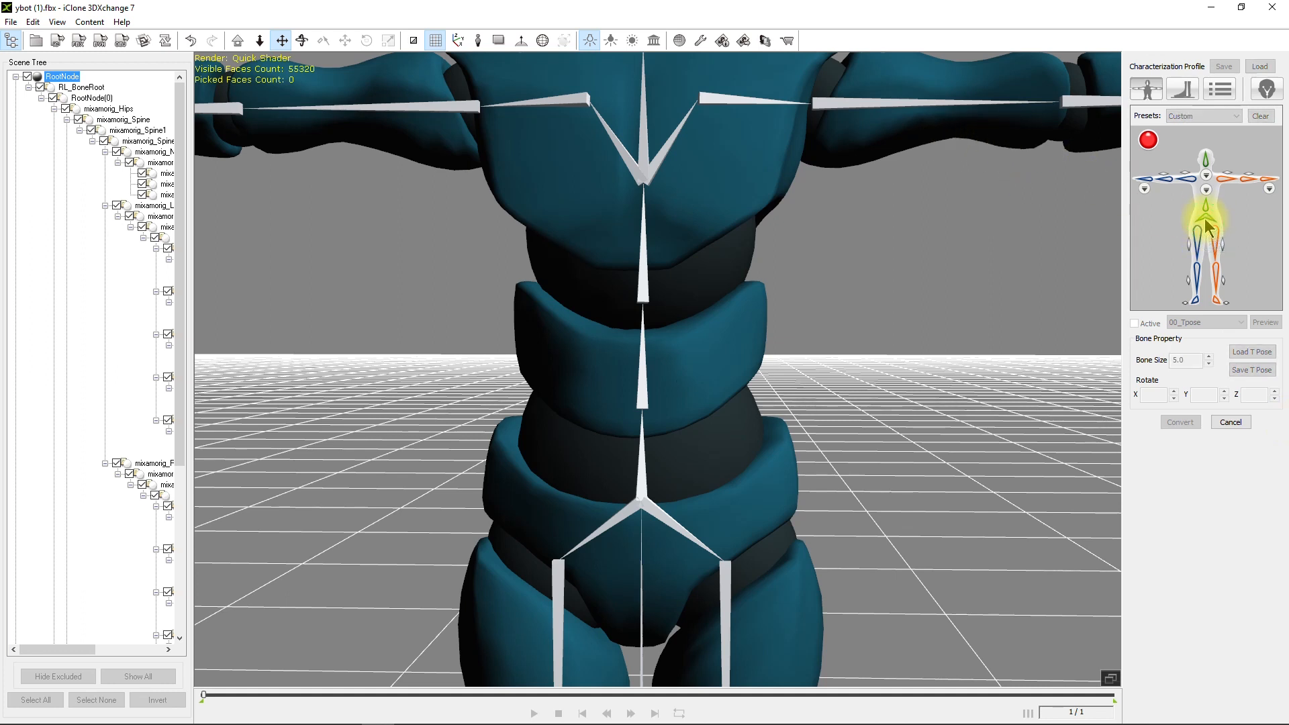
left_click(643, 500)
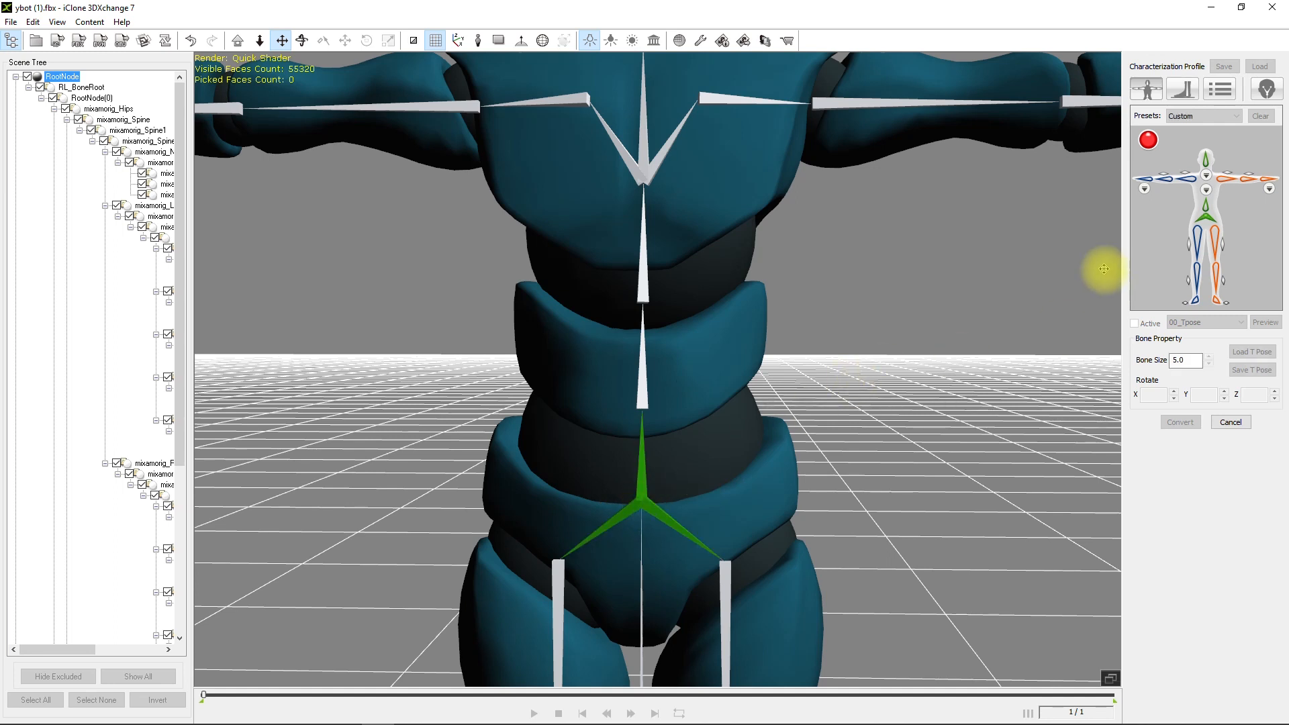
left_click(1206, 213)
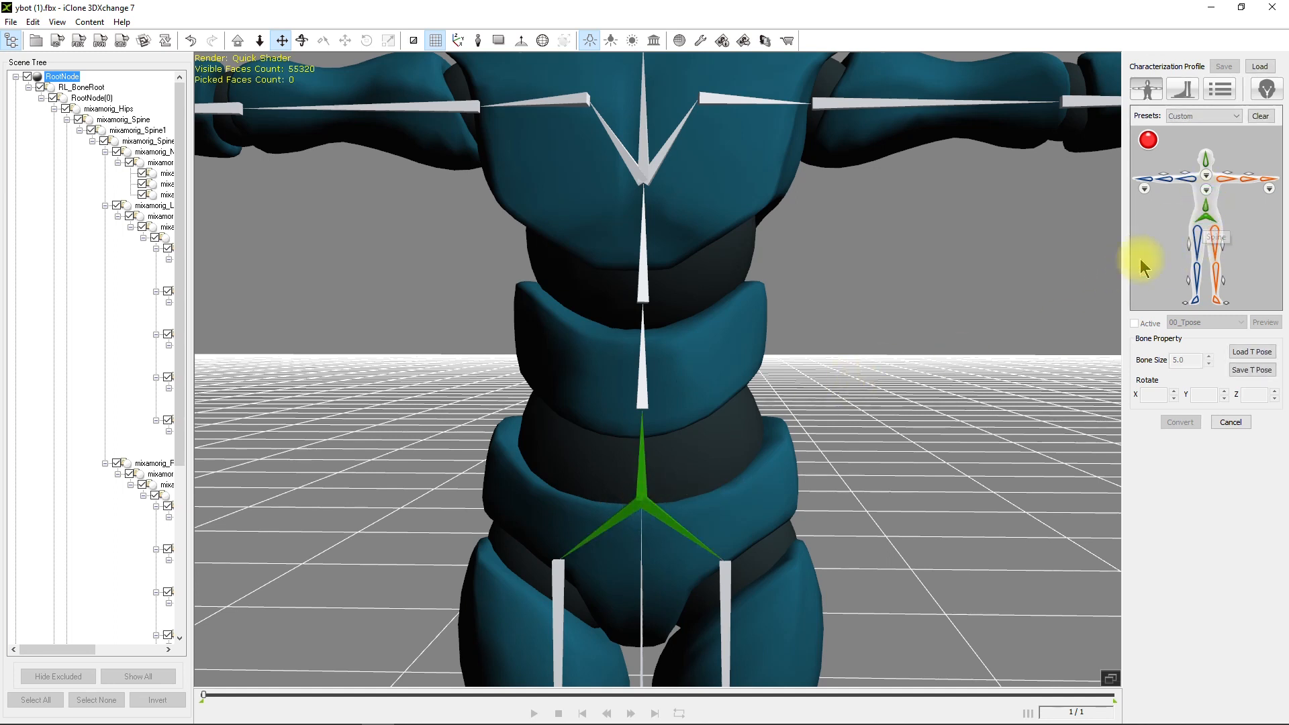
left_click(638, 390)
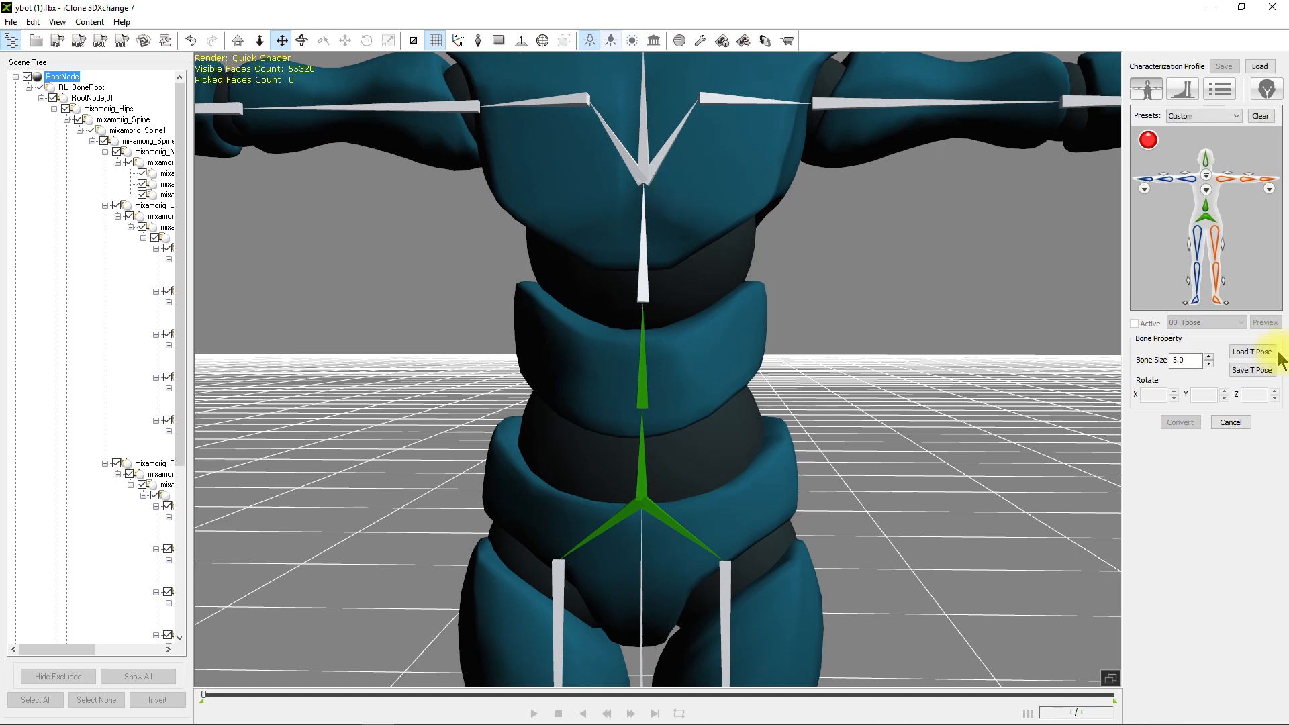
- In the detailed spine map, assign the two remaining upper spine bones to the lowest two spine slots
left_click(1206, 192)
left_click(1205, 282)
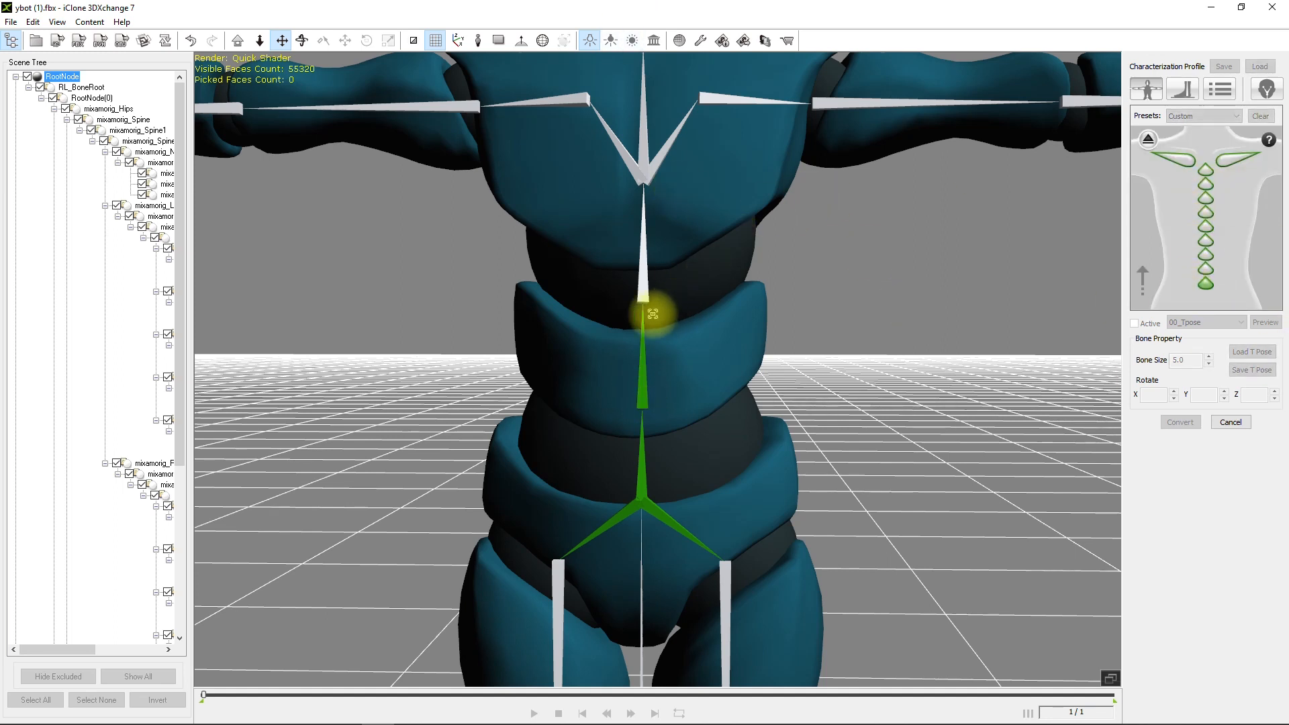
left_click(640, 284)
left_click(1204, 272)
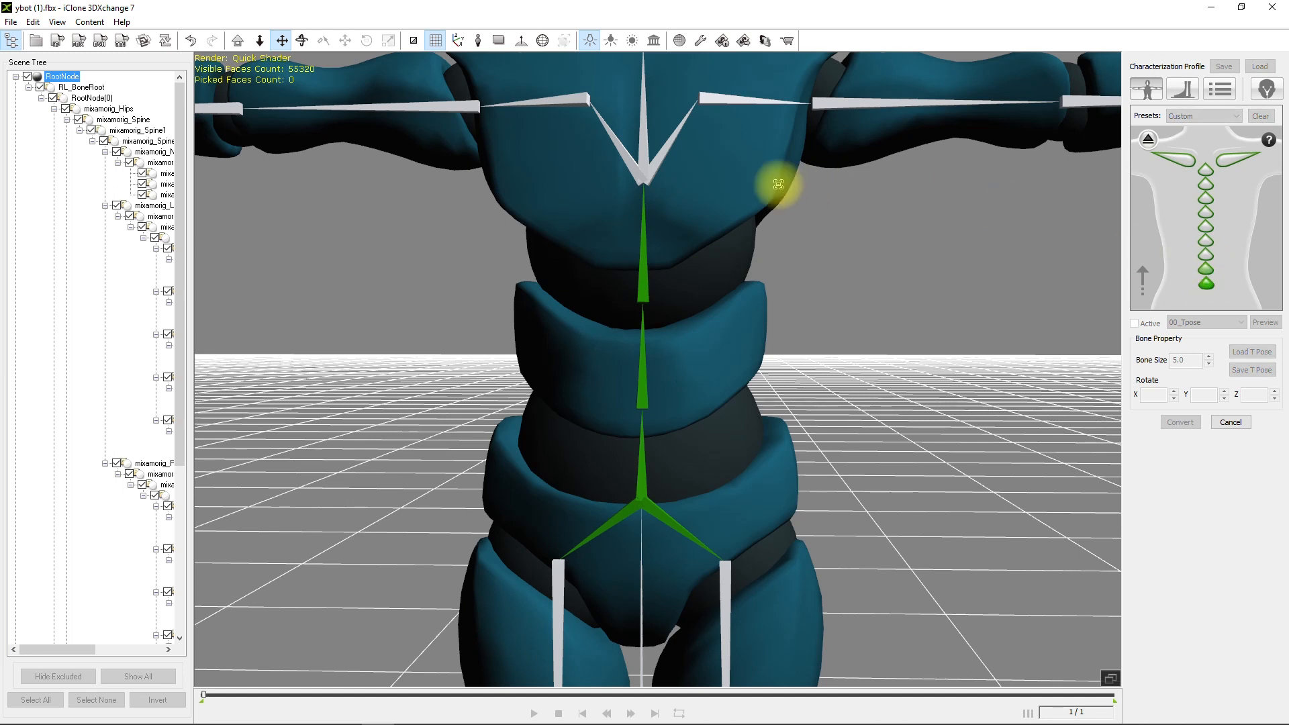
left_click(645, 164)
- Assign the right and left shoulder bones in the detailed spine map and return to the full-body map
left_click(1174, 156)
left_click(547, 105)
left_click(1231, 163)
left_click(787, 106)
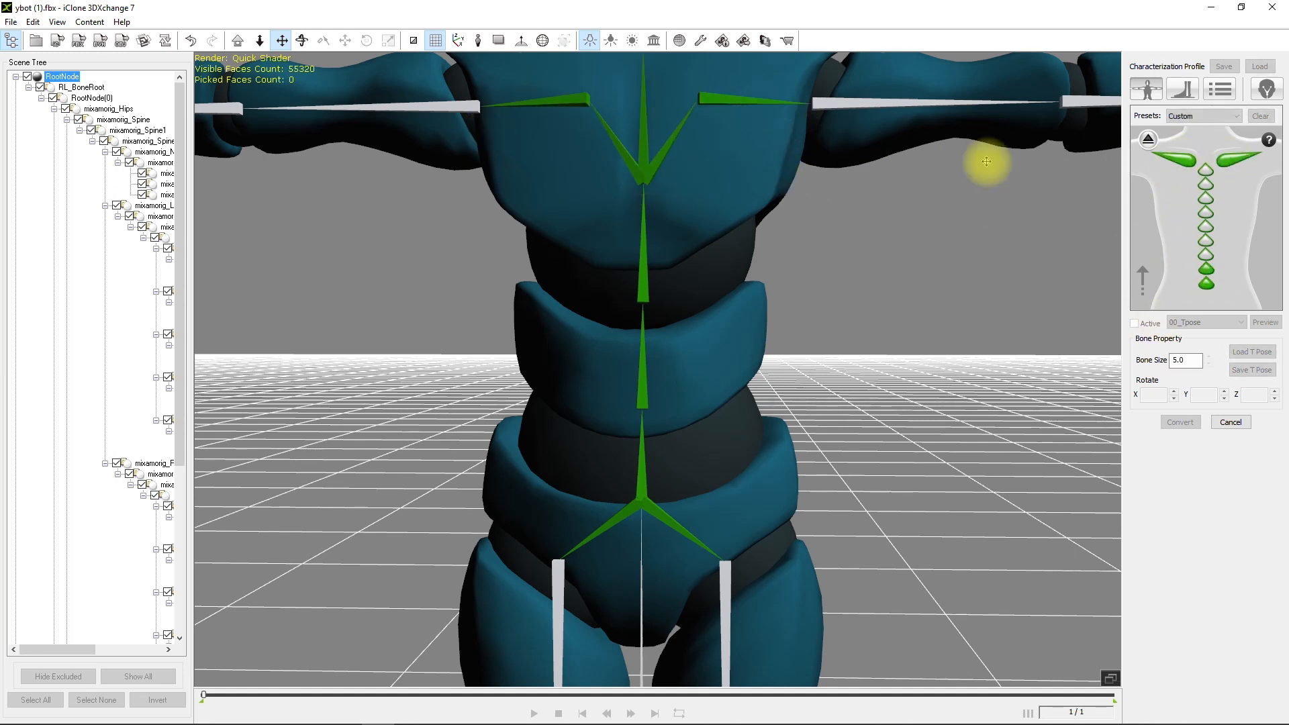
left_click(1147, 139)
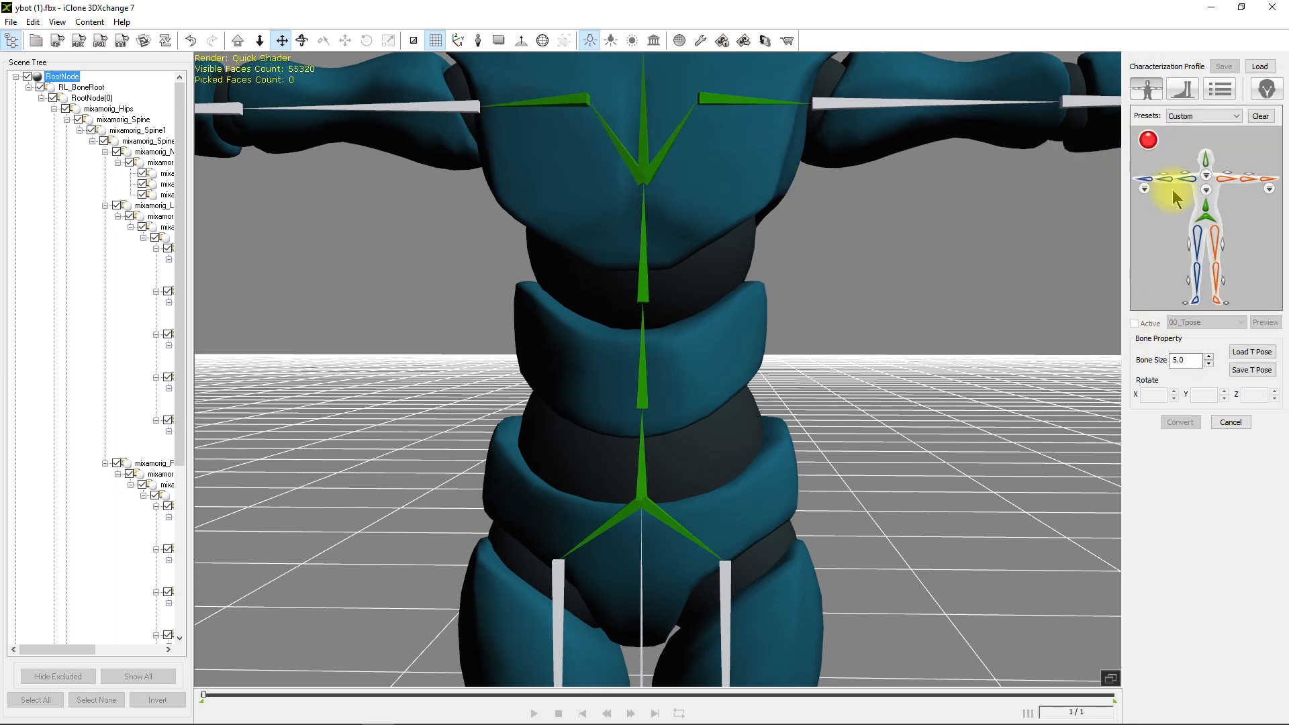
- Assign the neck bone to the lowest slot of the detailed neck map, and map the head bone in the full-body map
left_click(1206, 178)
left_click_drag(423, 269, 421, 530, "alt")
scroll(581, 221, "up", 3)
left_click_drag(581, 222, 584, 399, "alt")
left_click(1209, 277)
left_click(621, 450)
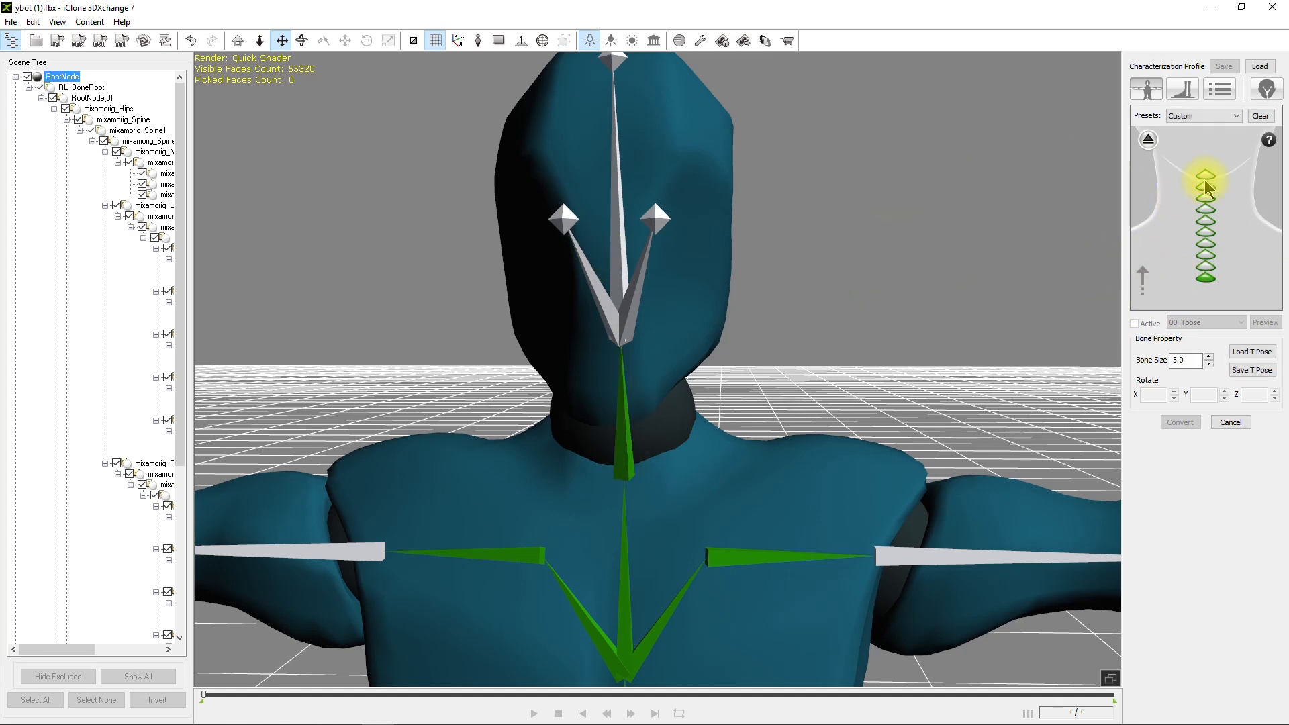
left_click(1147, 139)
left_click(610, 201)
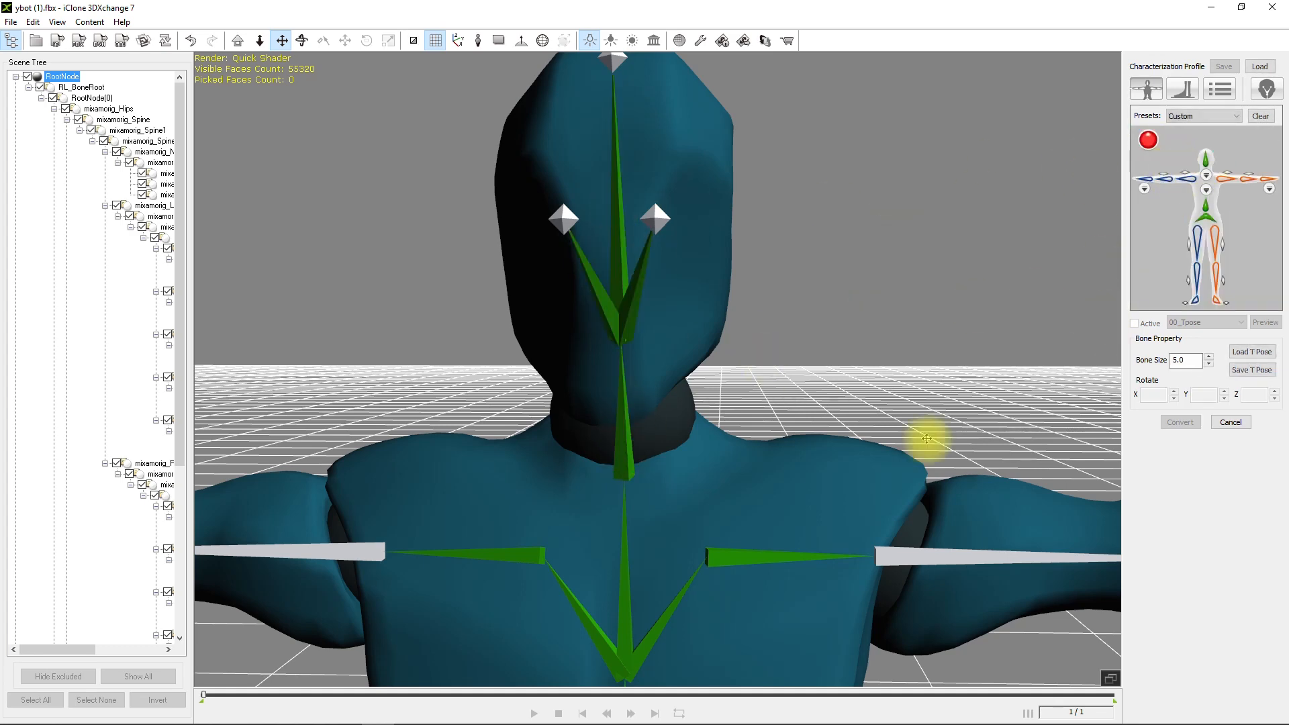
- Map the left upper arm, forearm and hand bones to the orange arm slots
left_click_drag(780, 454, 344, 199, "alt")
scroll(344, 199, "down", 3)
left_click_drag(856, 306, 641, 381, "alt")
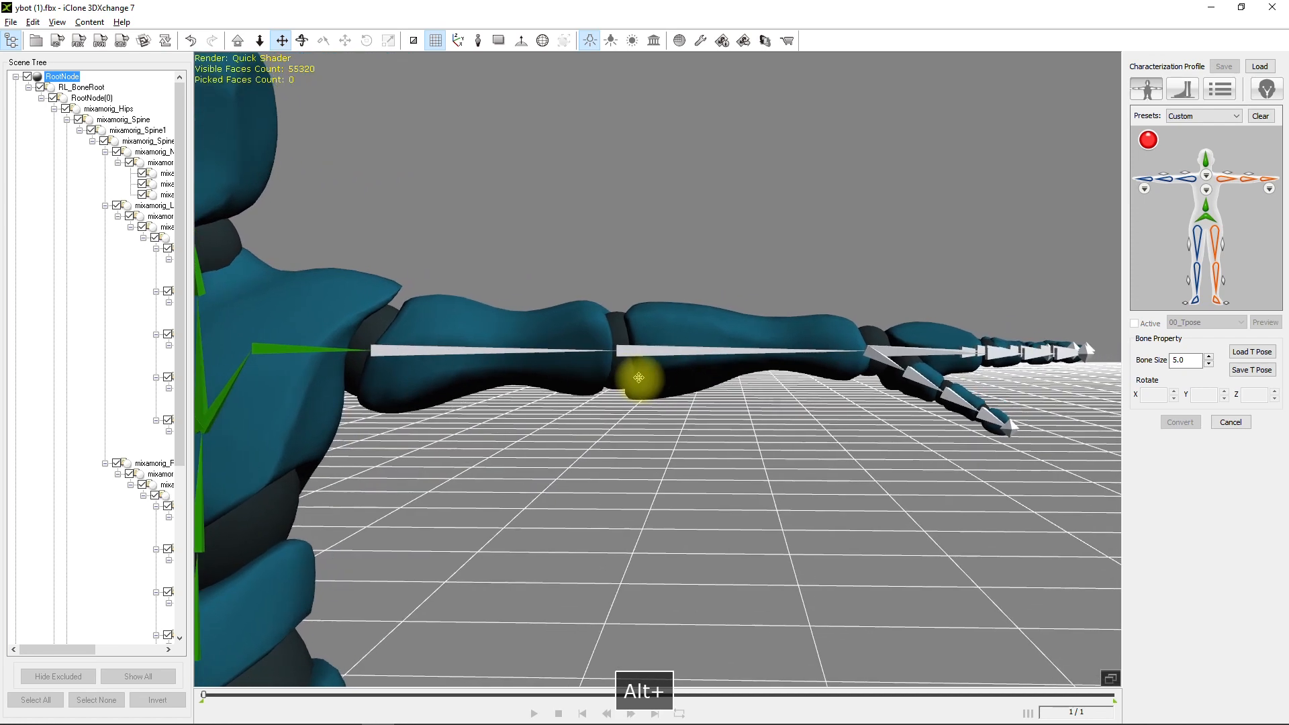
left_click(1228, 180)
left_click(389, 350)
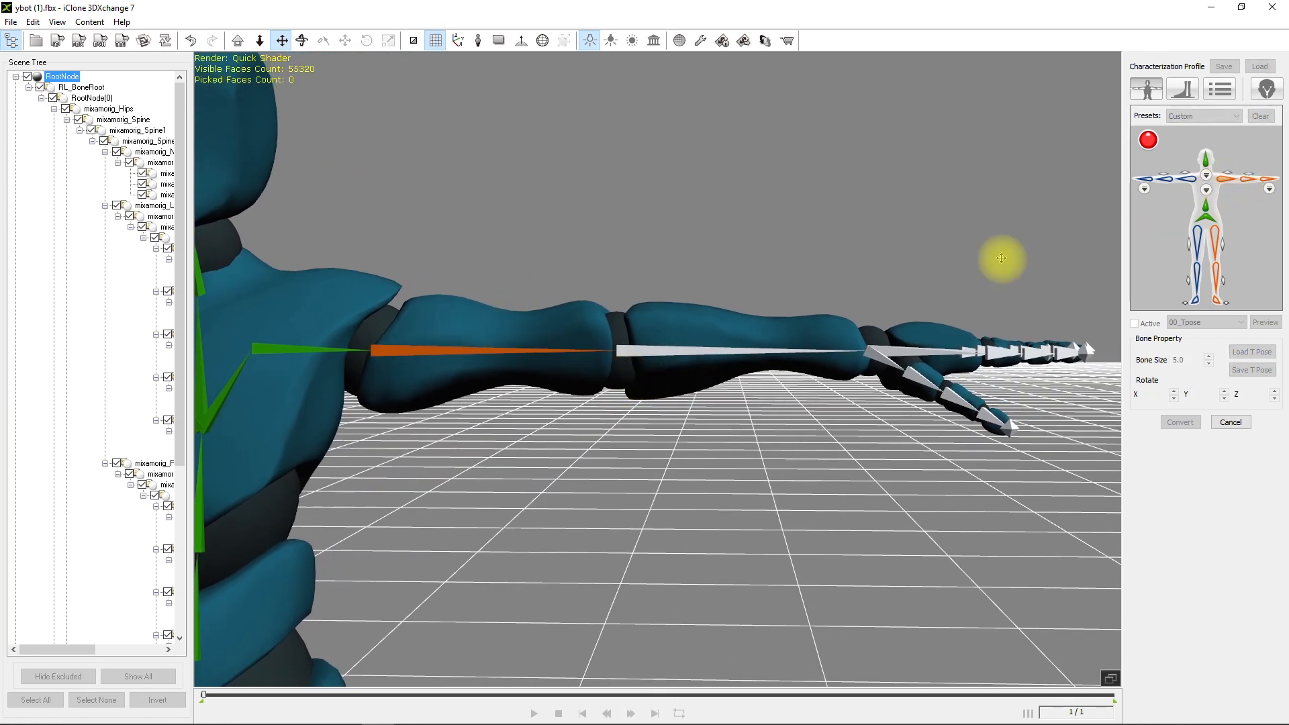
left_click(646, 356)
left_click(1266, 182)
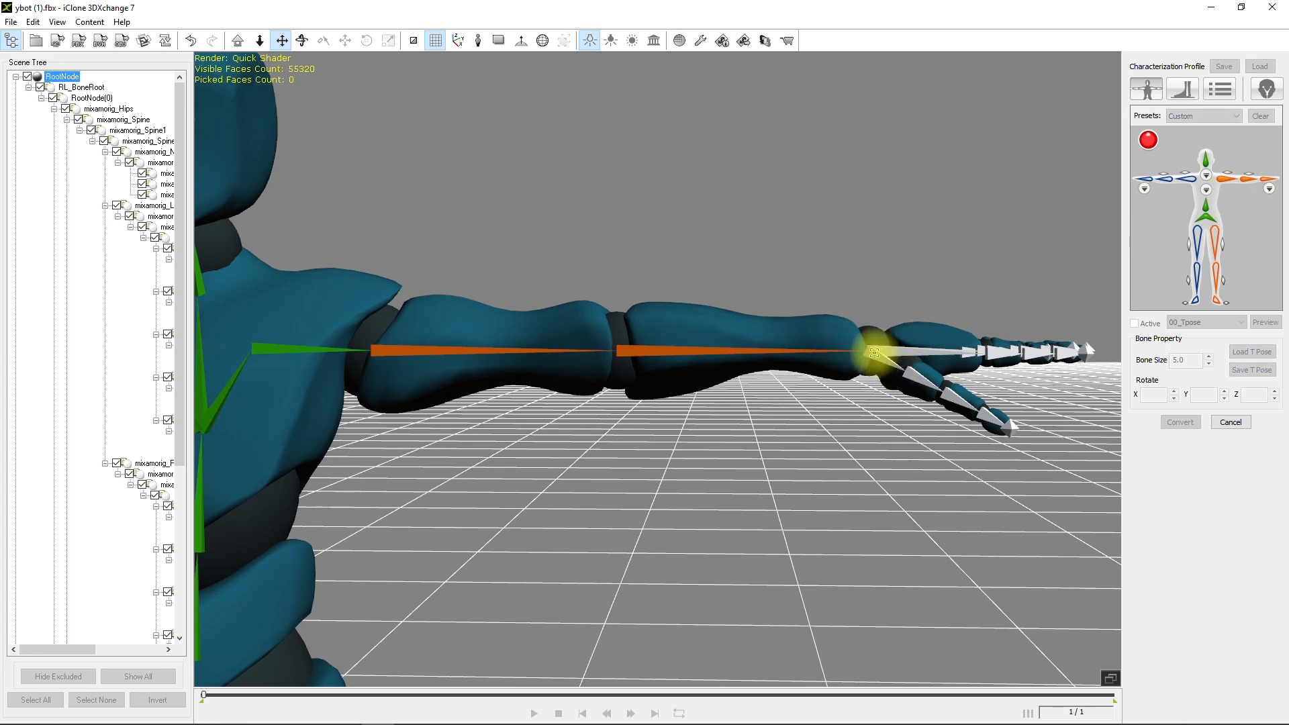
left_click(876, 349)
- Map the right upper arm, forearm and hand bones to the blue arm slots
left_click_drag(300, 272, 1207, 250, "alt")
double_click(1184, 180)
left_click(877, 325)
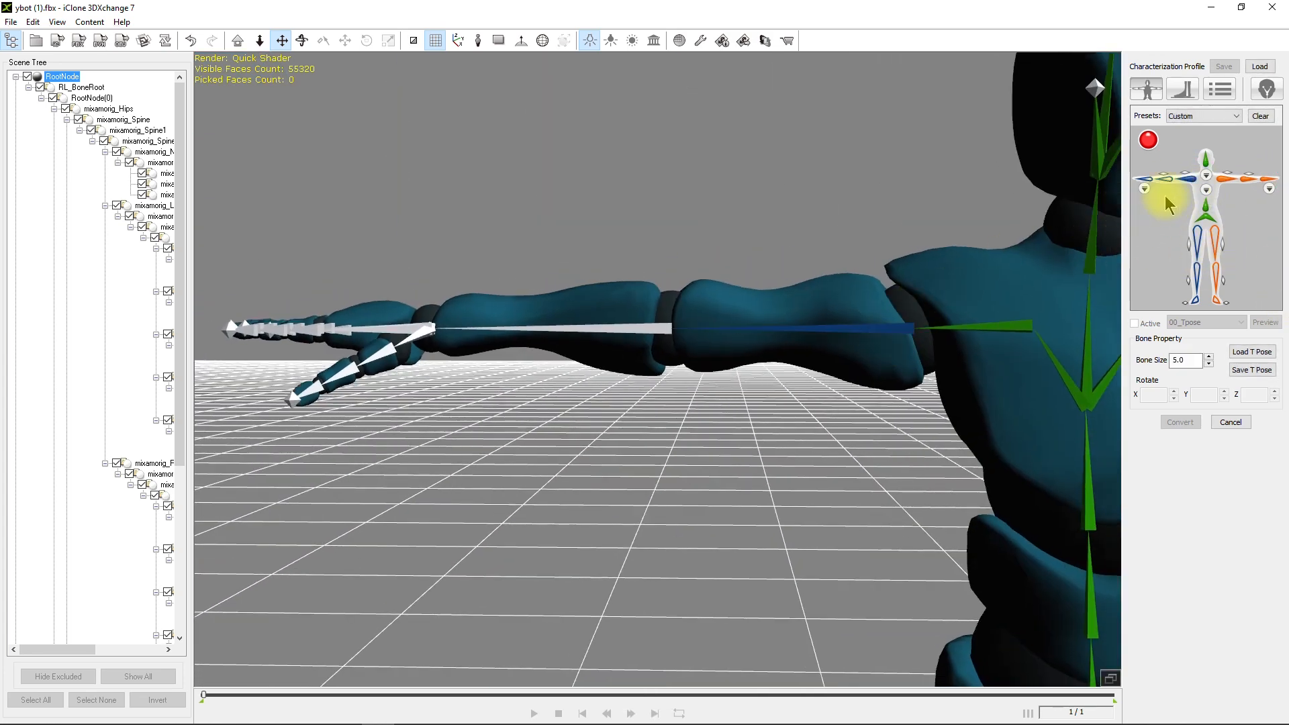
left_click(627, 331)
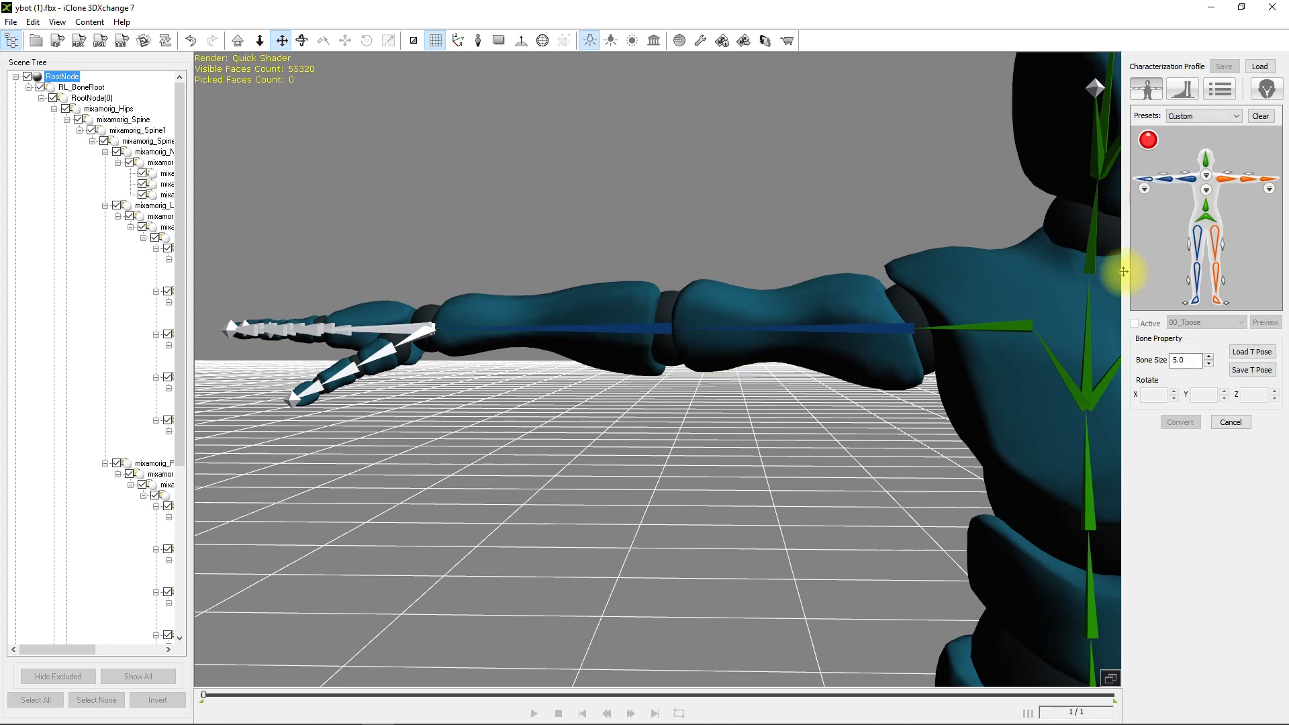
left_click(1149, 180)
left_click(411, 328)
- Map the thigh and lower-leg bones of both legs to their slots in the characterization profile
scroll(626, 449, "down", 3)
left_click_drag(667, 411, 441, 95, "alt")
scroll(466, 322, "up", 5)
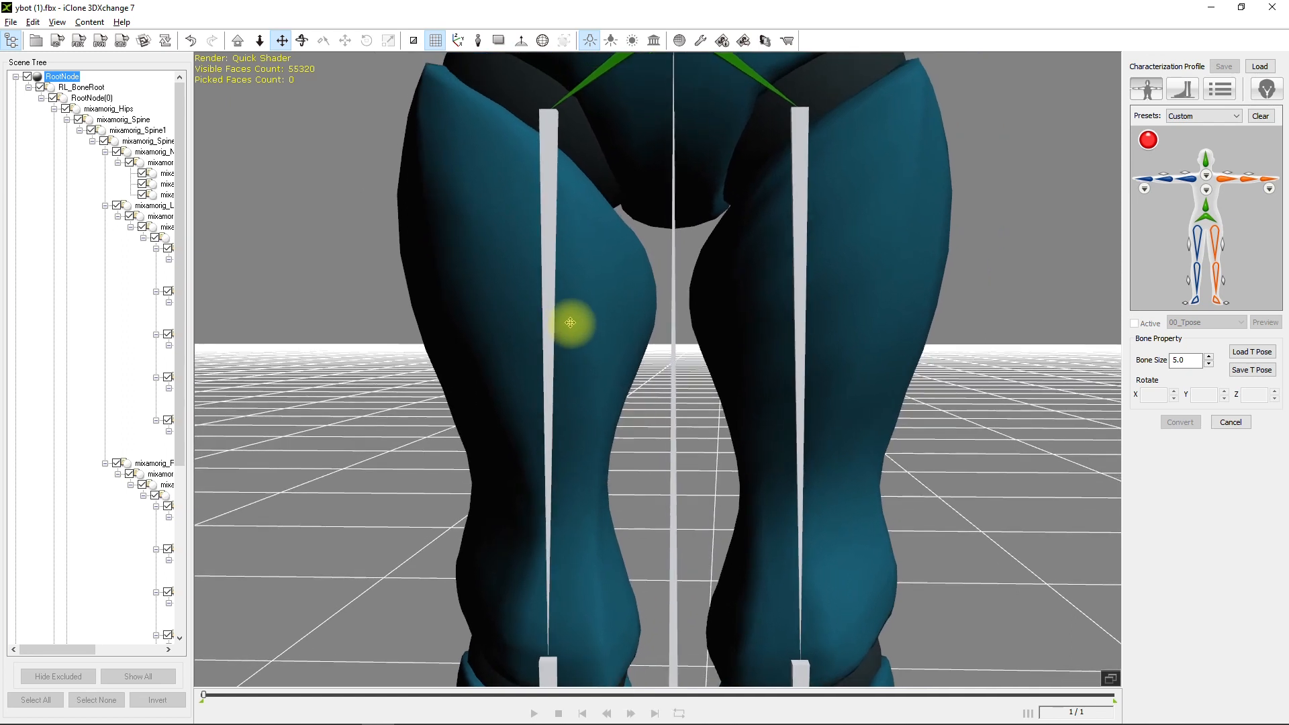
left_click(548, 173)
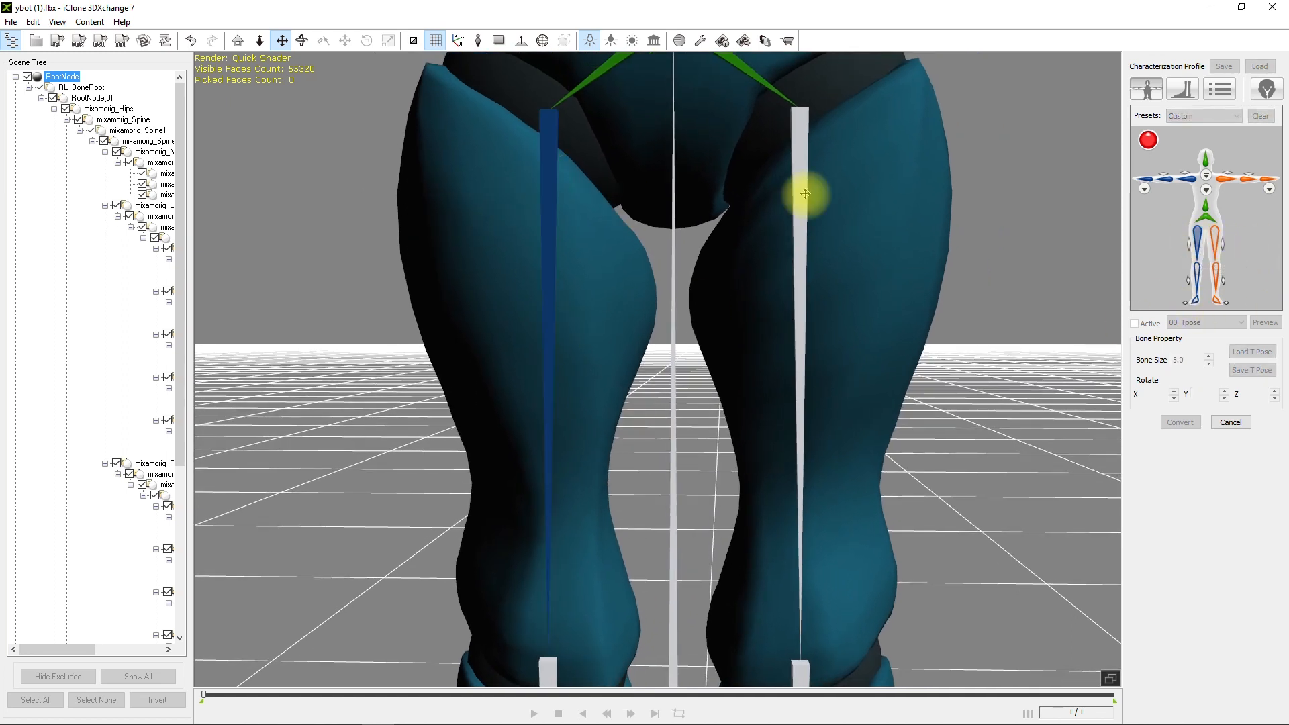
left_click(1198, 277)
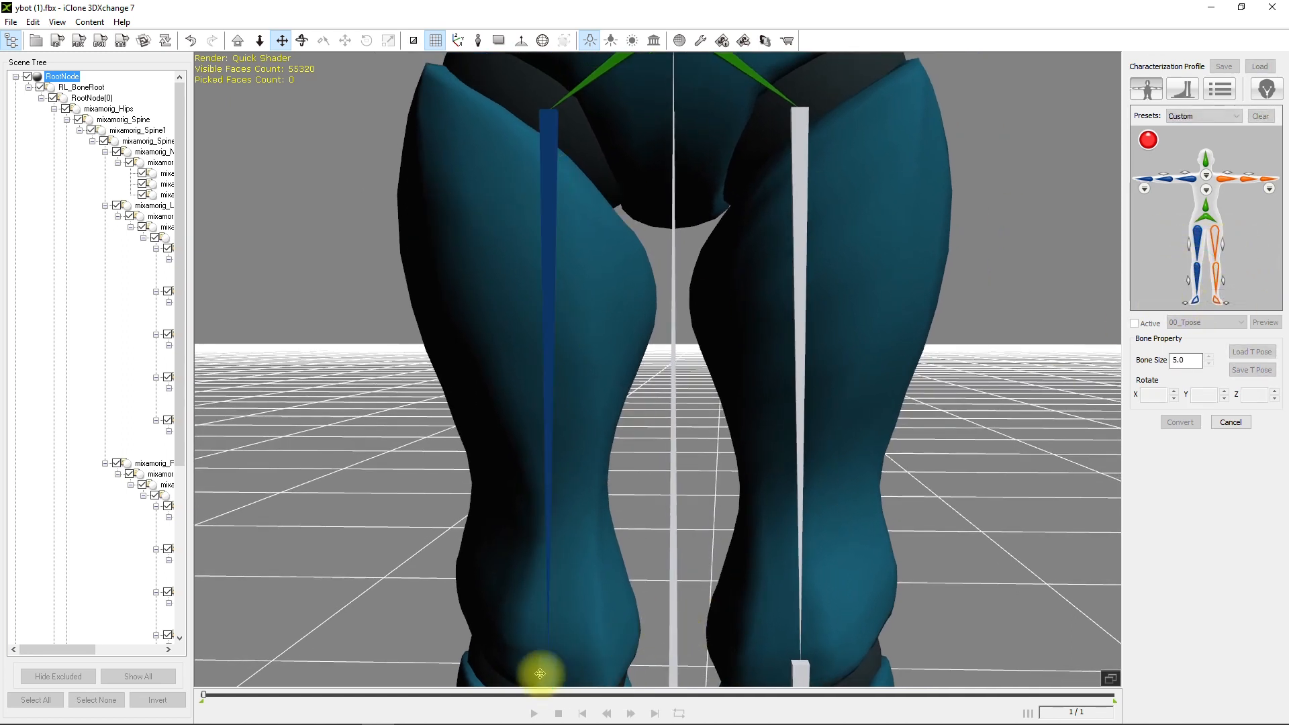
left_click(804, 183)
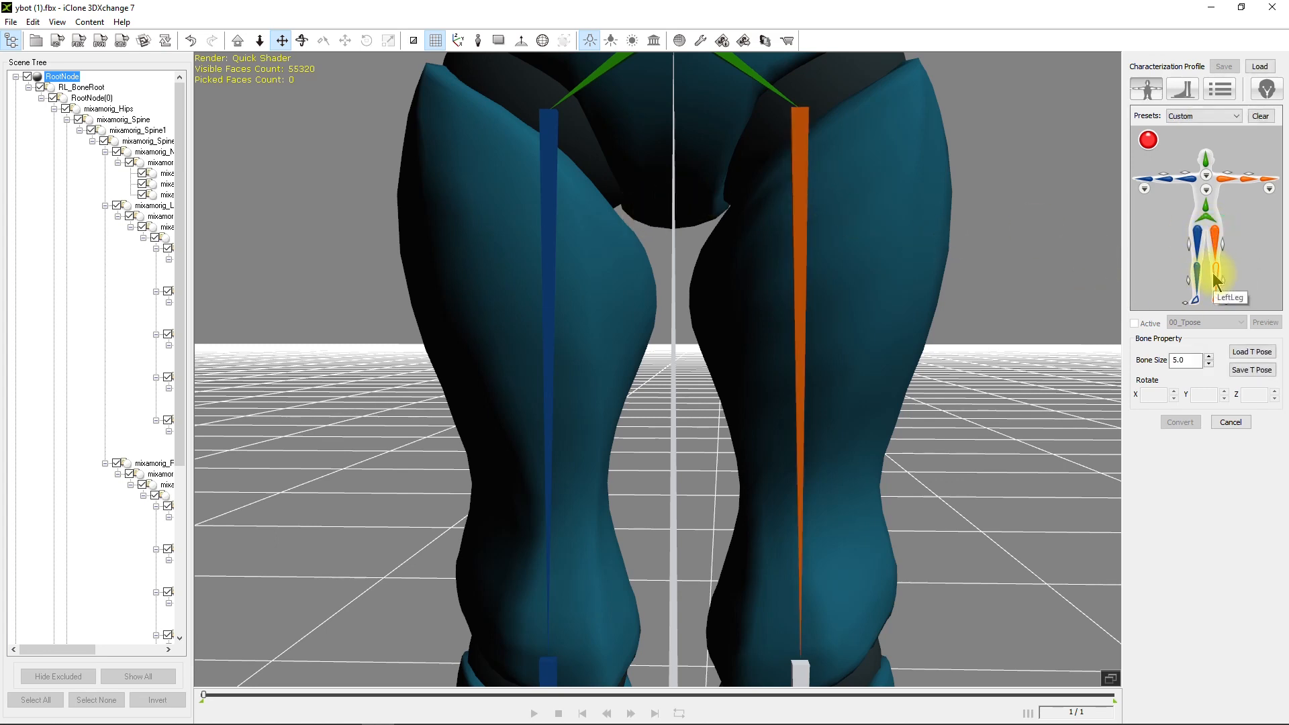
- Map the right and left foot bones to their slots in the characterization profile
middle_click_drag(728, 552, 641, 221, "alt")
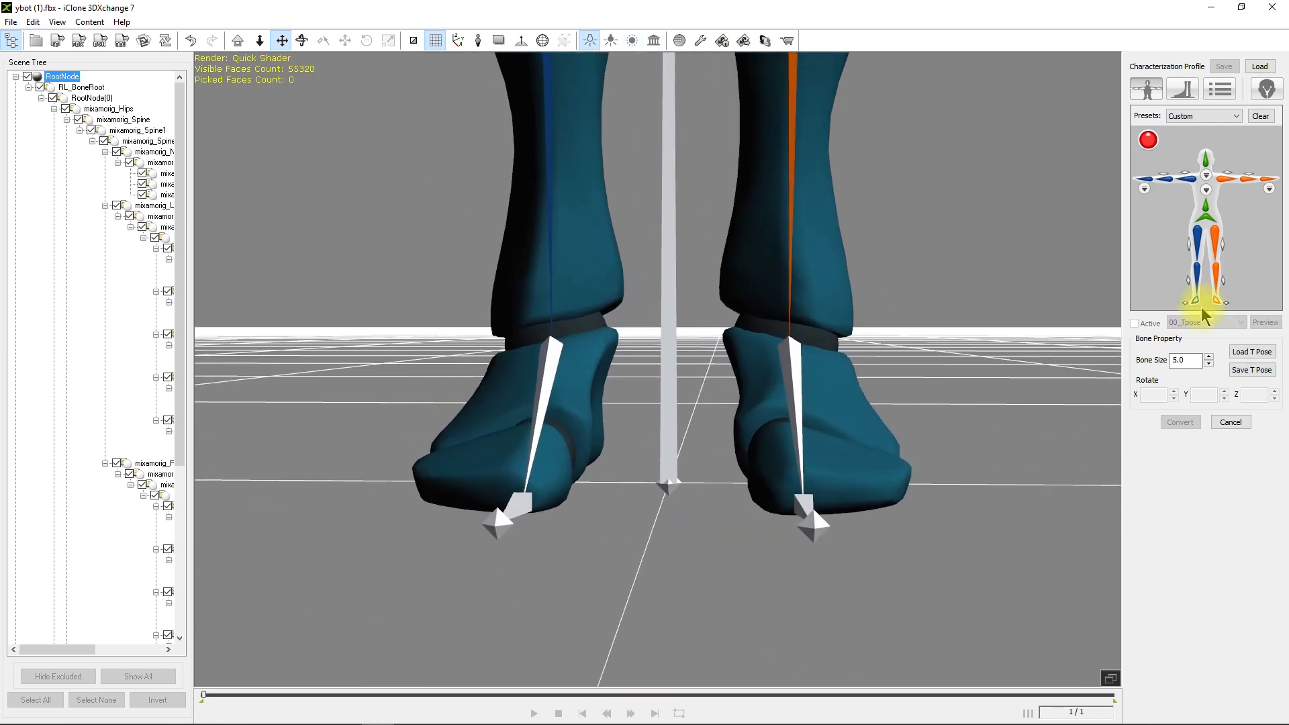
left_click(530, 331)
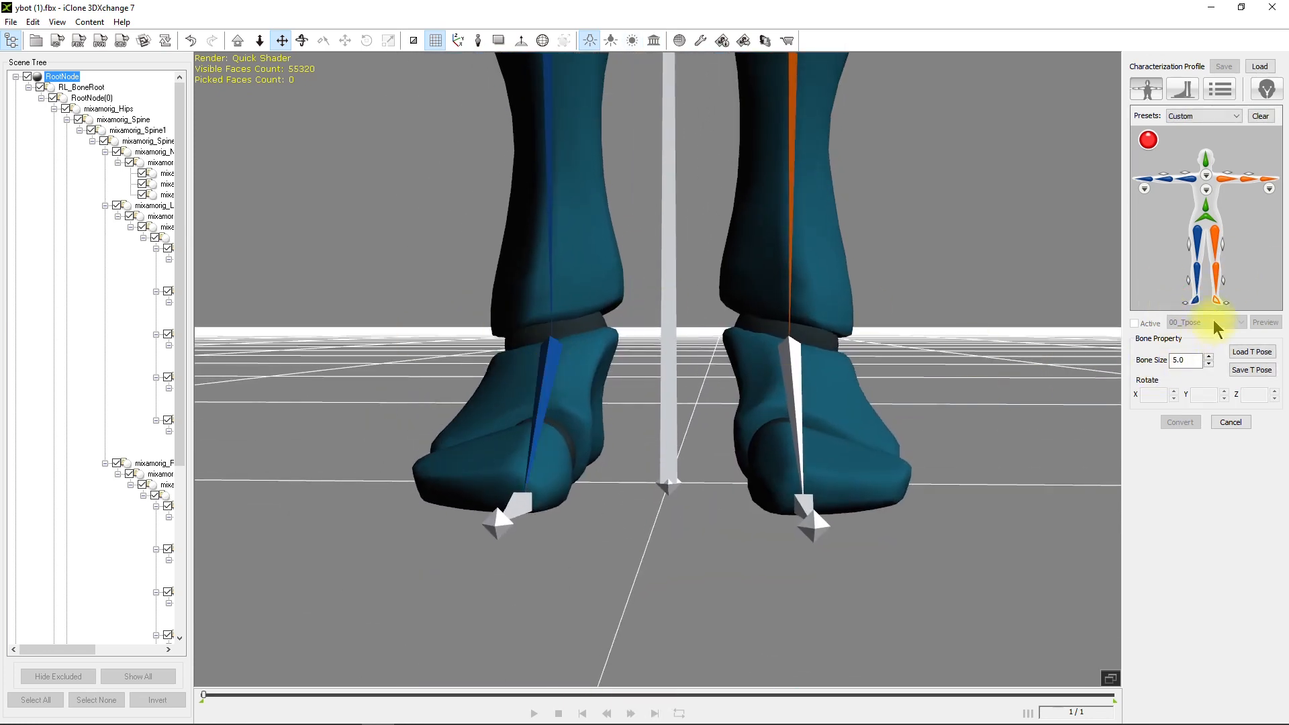
left_click(792, 388)
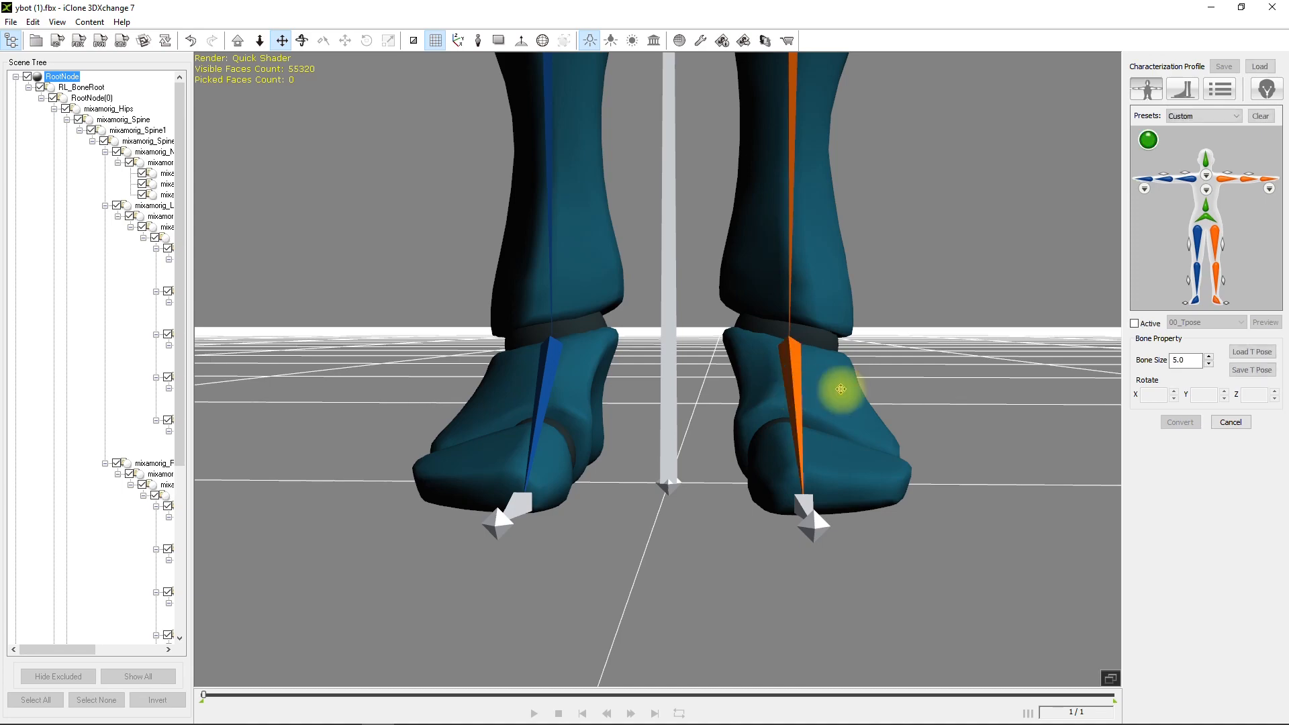
- Map the three left thumb bones and the thumb tip to the thumb slots of the left-hand characterization diagram
scroll(772, 180, "down", 4)
middle_click_drag(716, 169, 531, 338, "alt")
right_click_drag(532, 338, 854, 311, "alt")
middle_click_drag(854, 311, 878, 319, "alt")
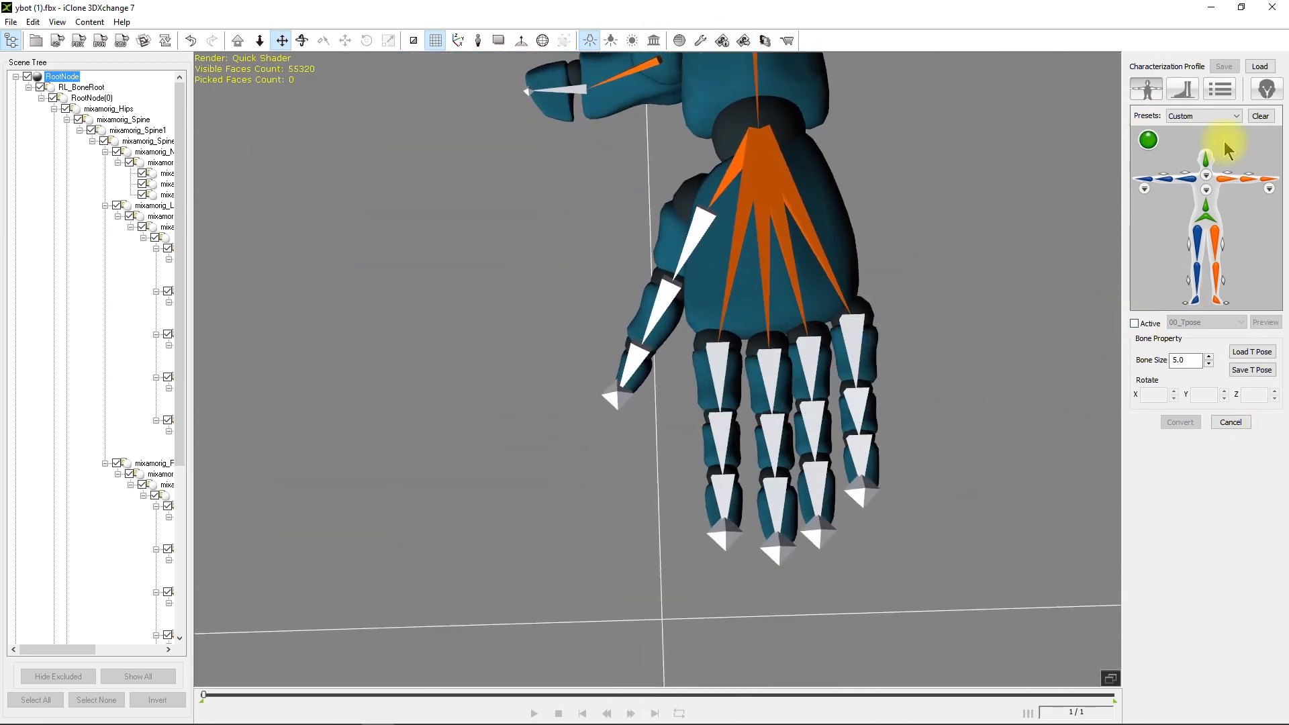
left_click(1149, 190)
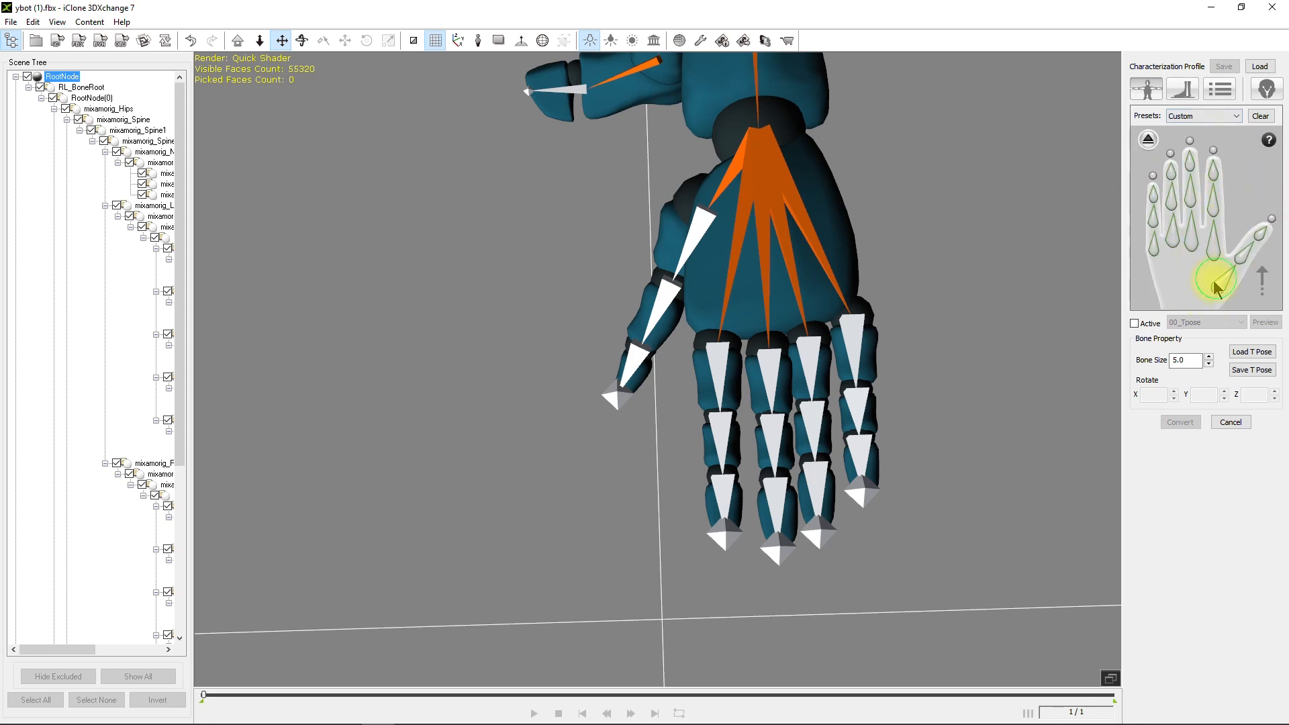
left_click(1217, 281)
left_click(699, 236)
left_click(1243, 260)
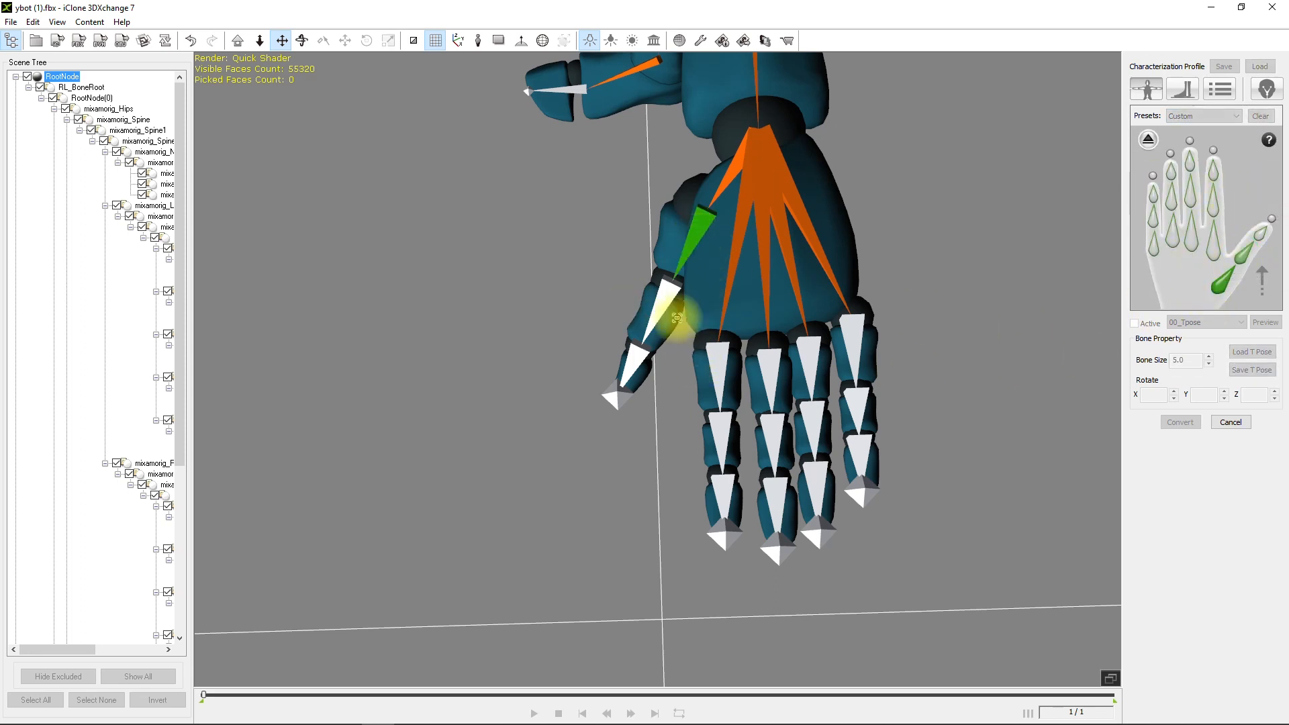
left_click(643, 306)
left_click(1257, 243)
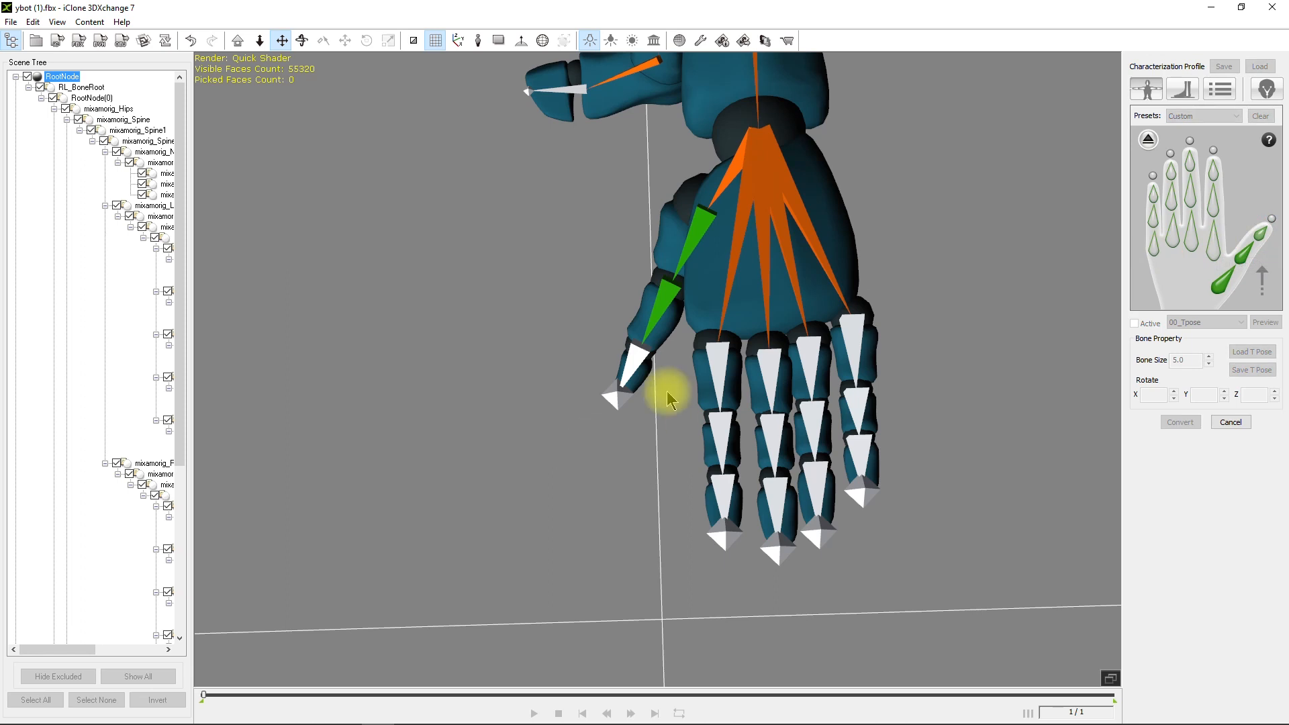
left_click(625, 359)
left_click(1271, 222)
left_click(616, 397)
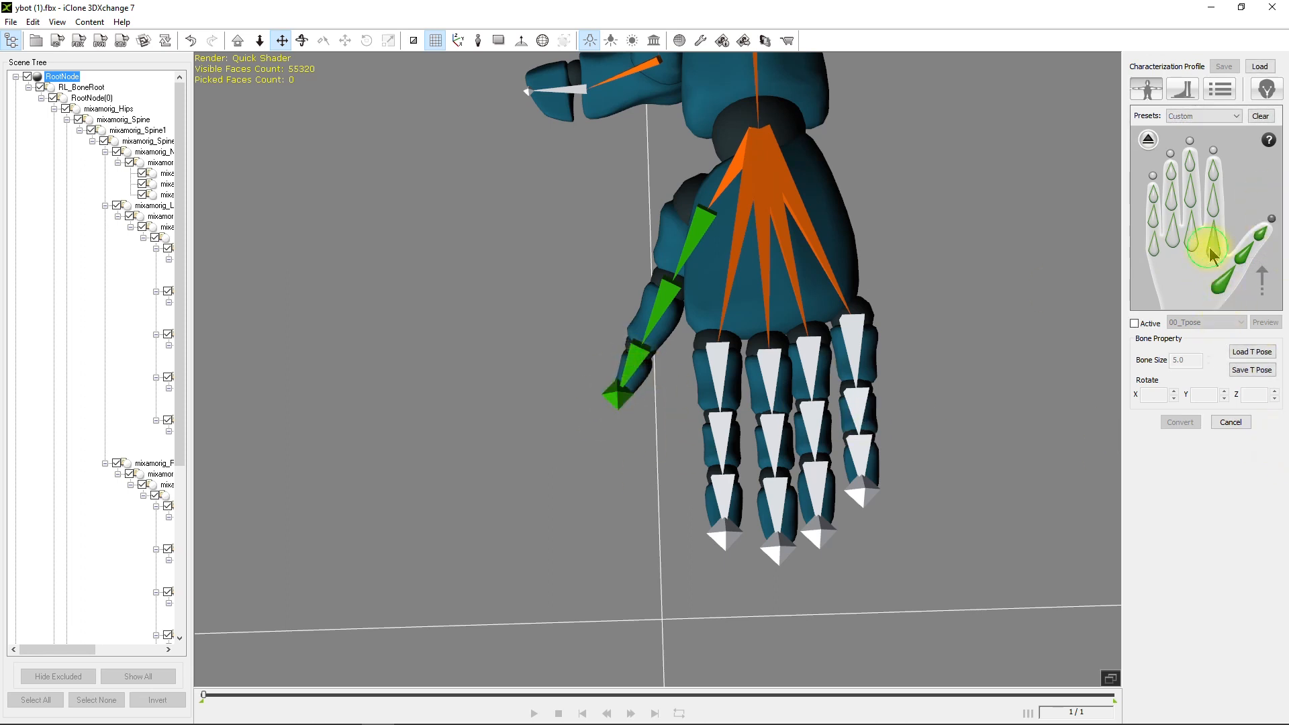
- Map the left index finger's three bones and its tip to the index slots in the hand diagram
left_click(715, 370)
left_click(1215, 197)
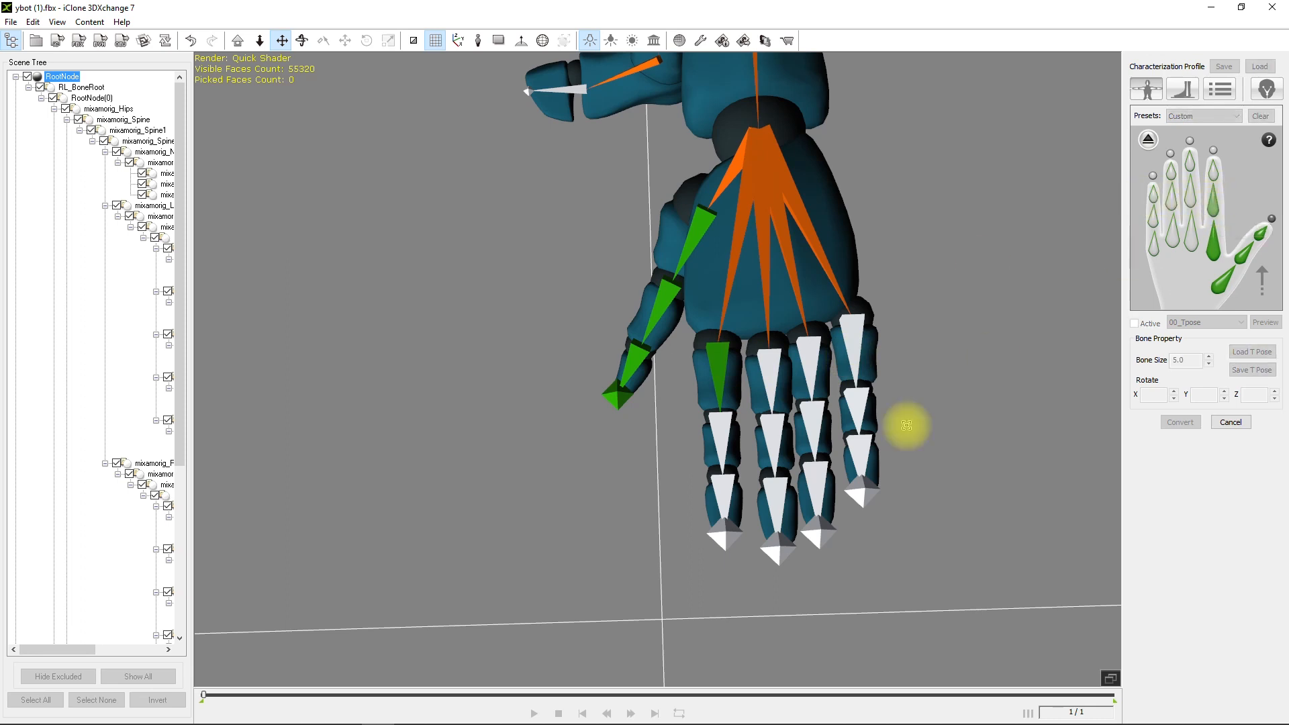
left_click(721, 420)
left_click(1214, 169)
left_click(720, 495)
left_click(1214, 151)
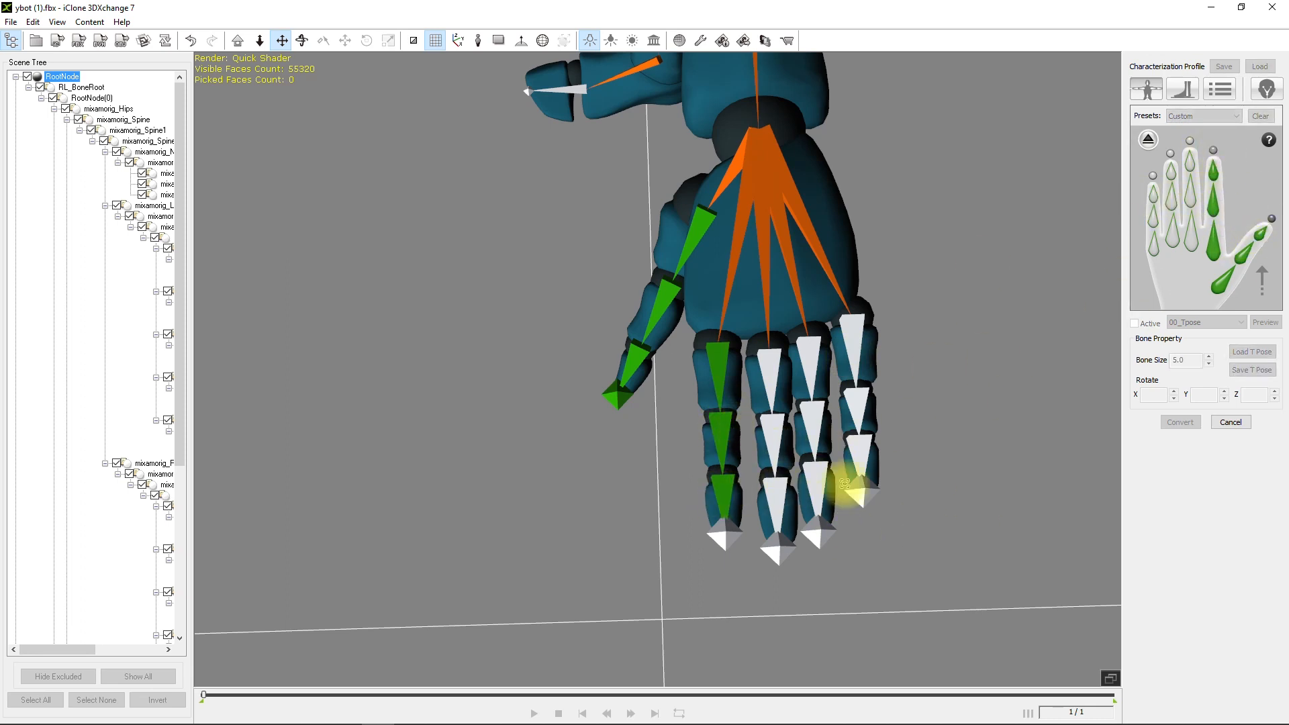
left_click(723, 536)
- Map the left middle finger's three bones and its tip to the middle finger slots
left_click(1188, 245)
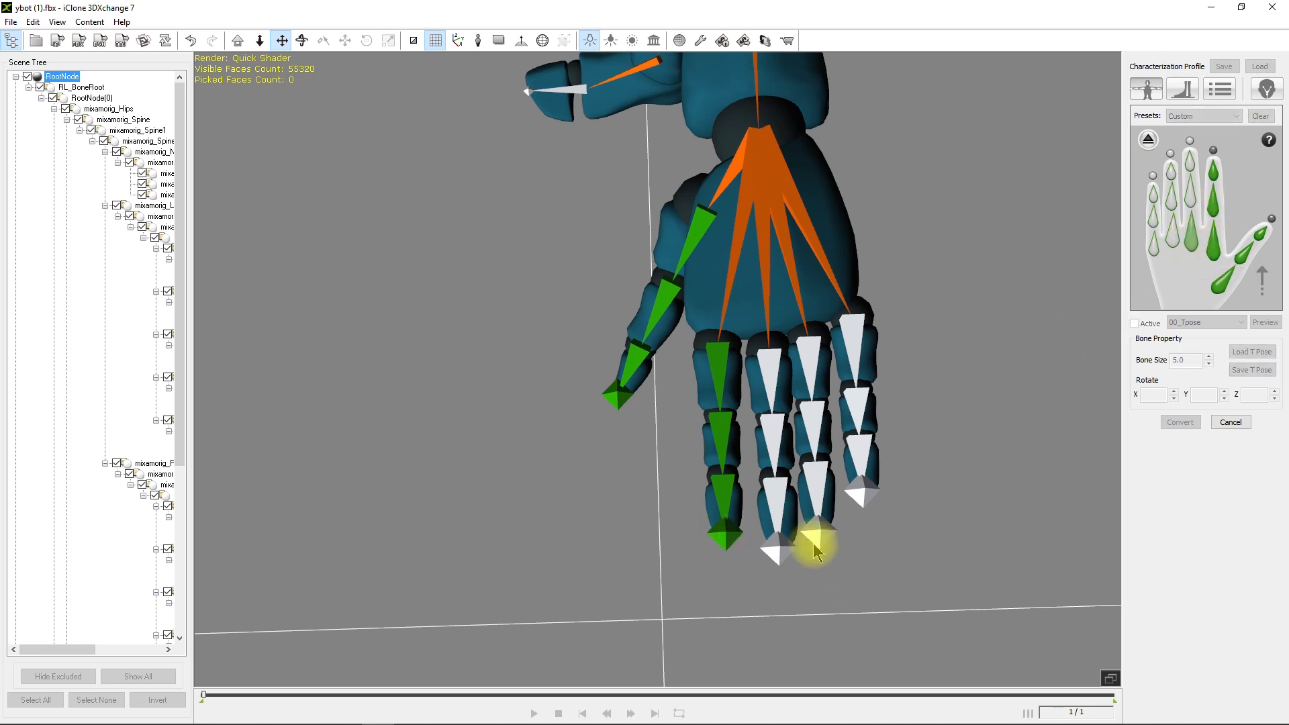
left_click(771, 378)
left_click(1191, 196)
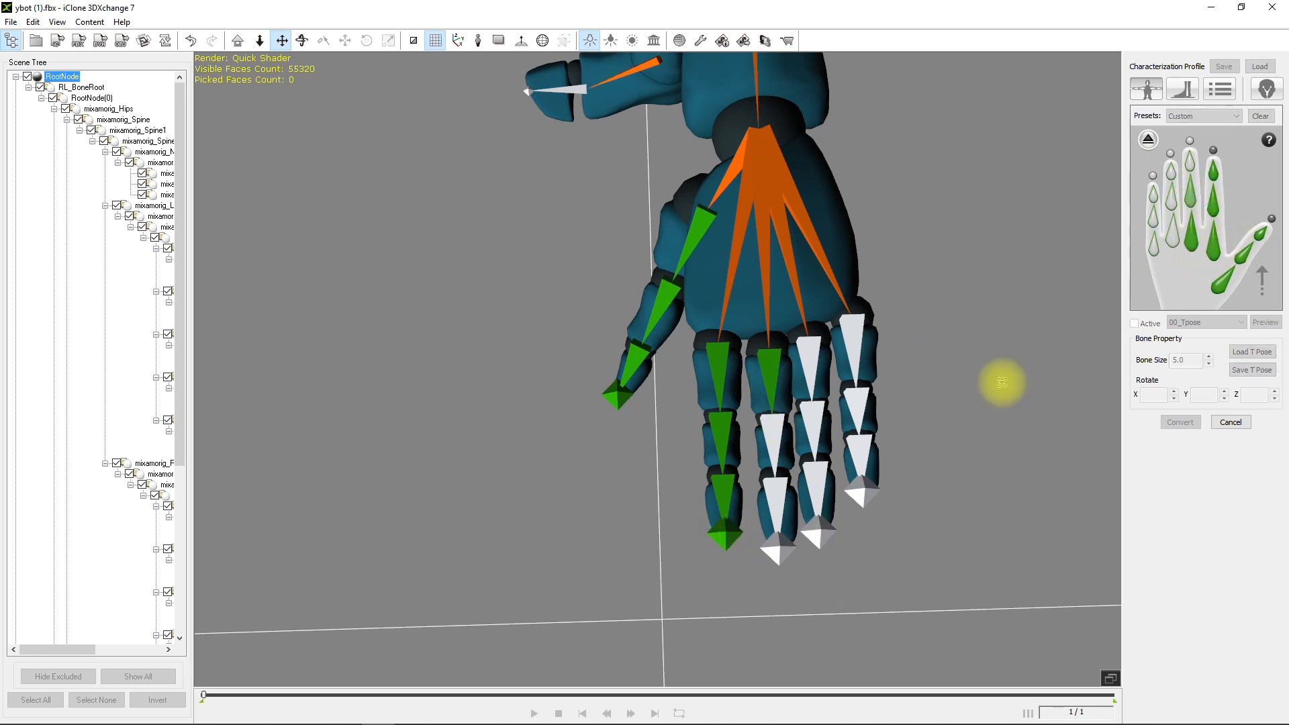
left_click(772, 435)
left_click(773, 492)
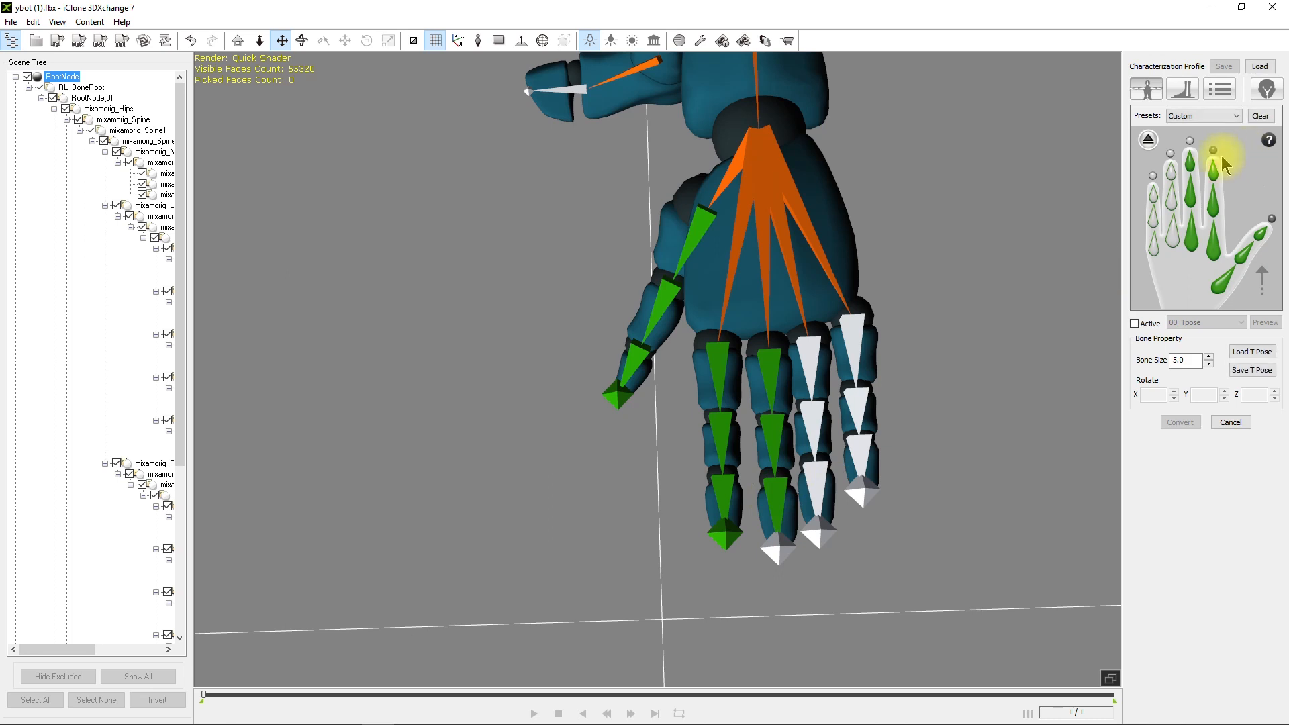
left_click(1189, 146)
left_click(775, 545)
- Map the left ring finger's three bones and its tip to the ring finger slots
left_click(1173, 231)
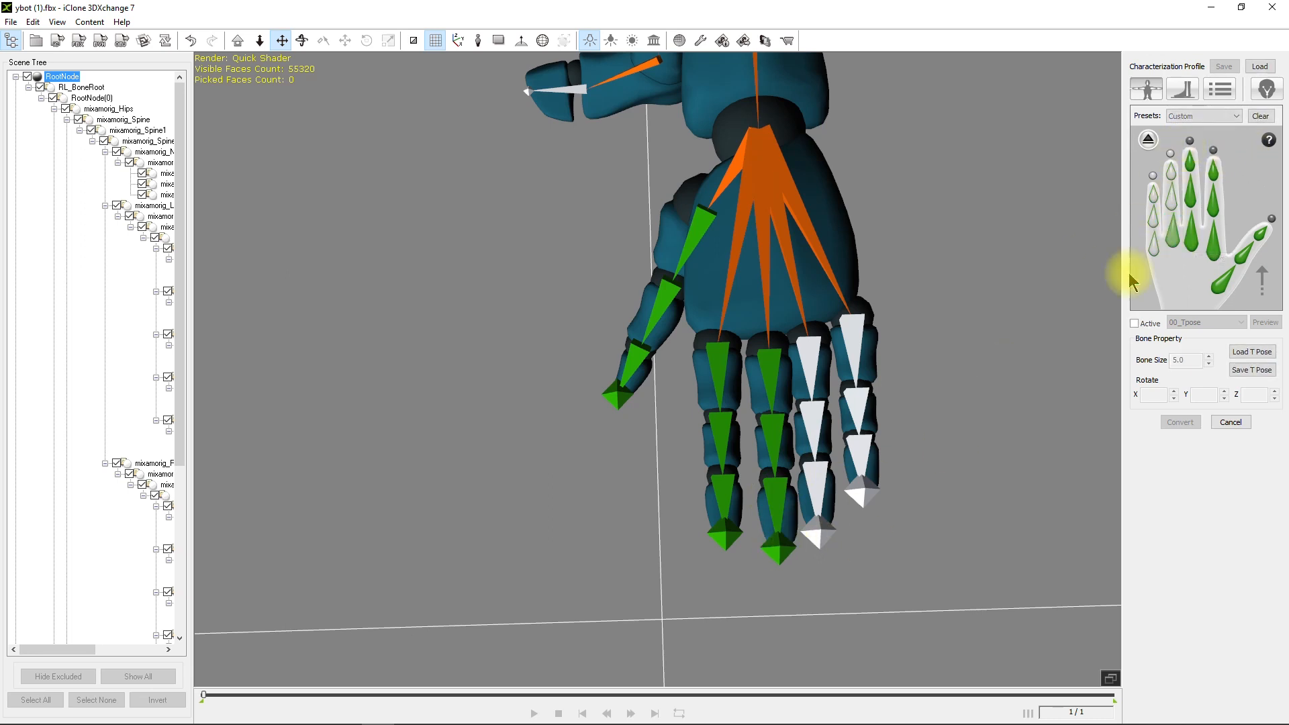
left_click(817, 349)
left_click(1171, 201)
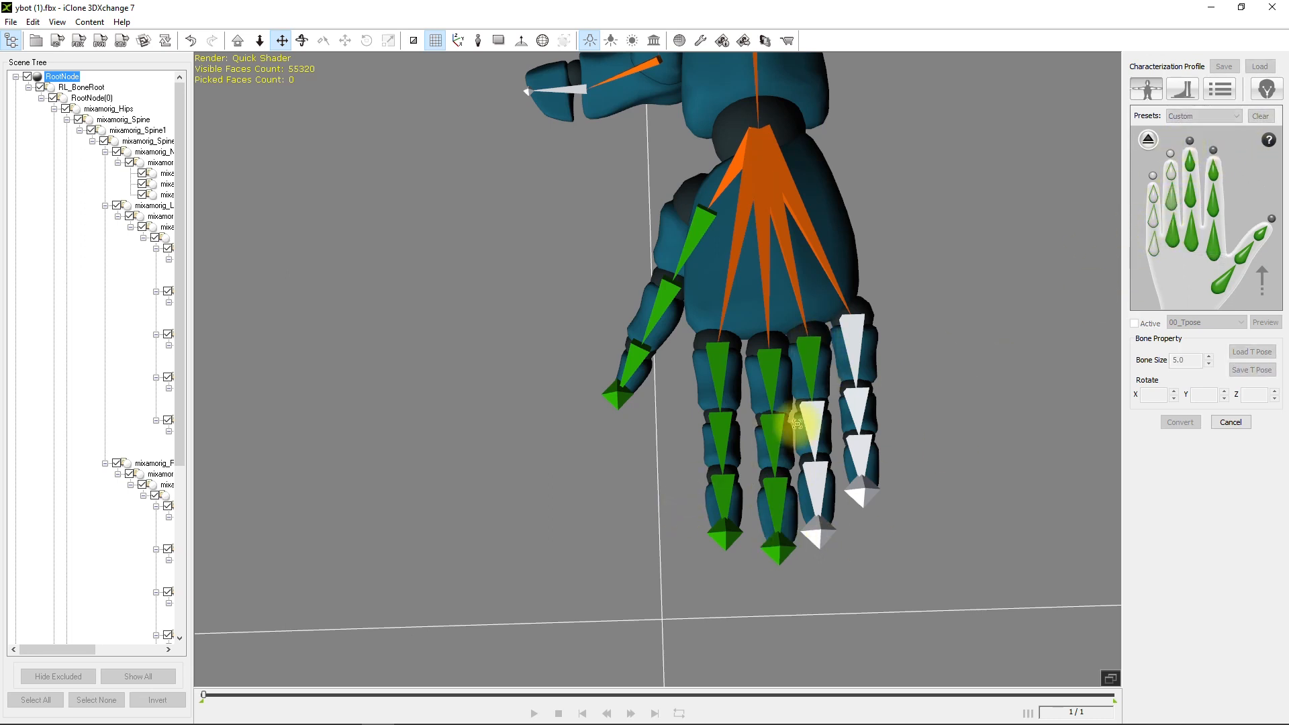
left_click(816, 426)
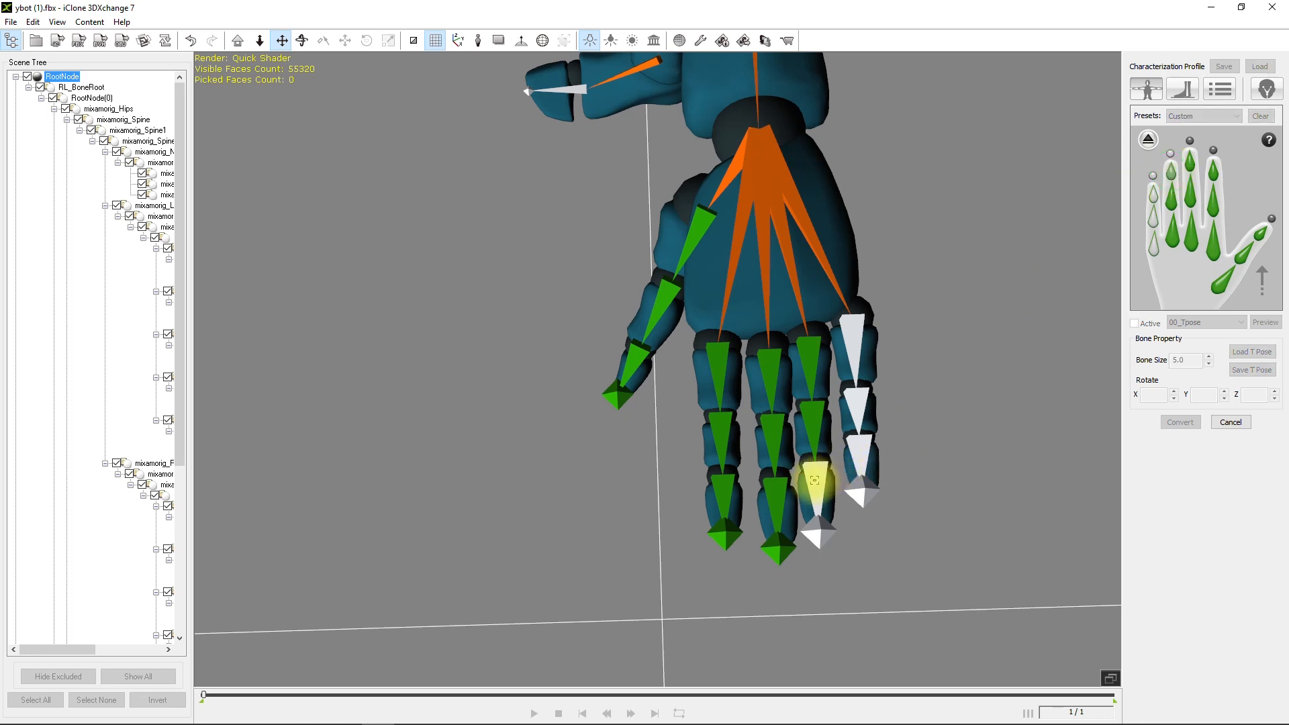
left_click(1170, 161)
left_click(832, 549)
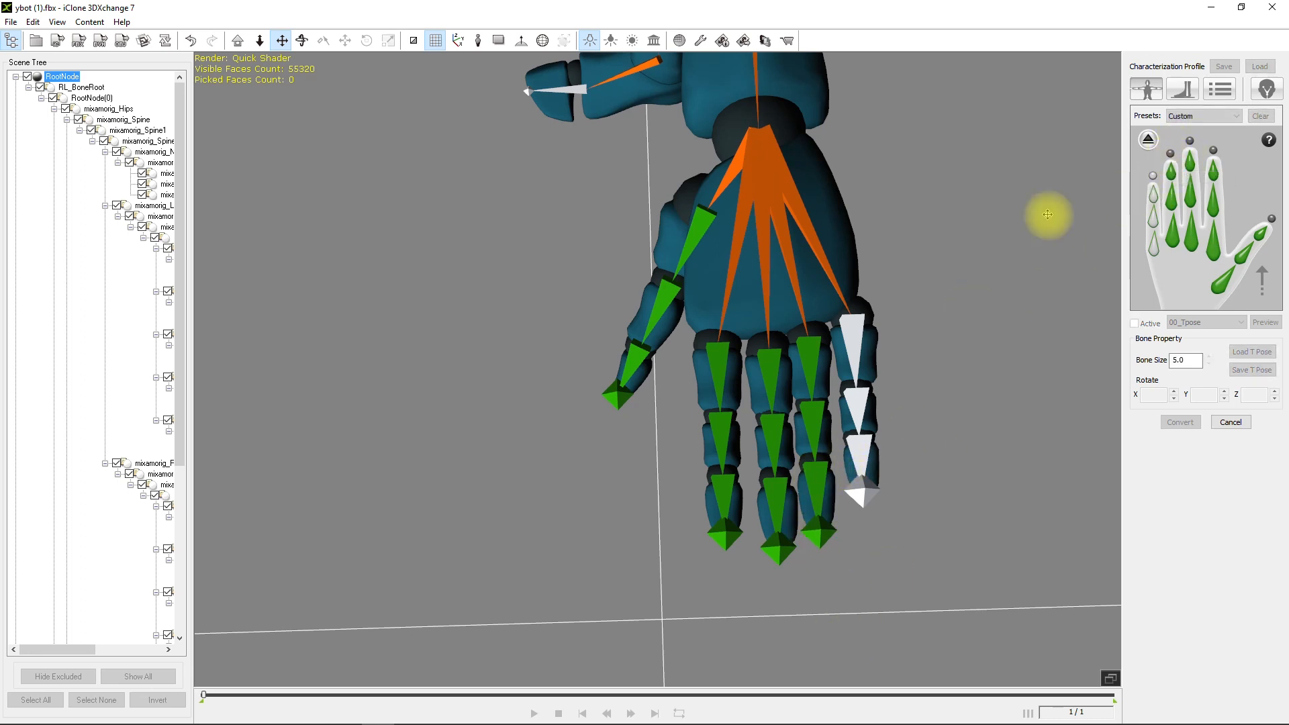
- Map the left pinky's three bones and its tip to the pinky slots, and return to the full-body diagram
left_click(1153, 240)
left_click(862, 352)
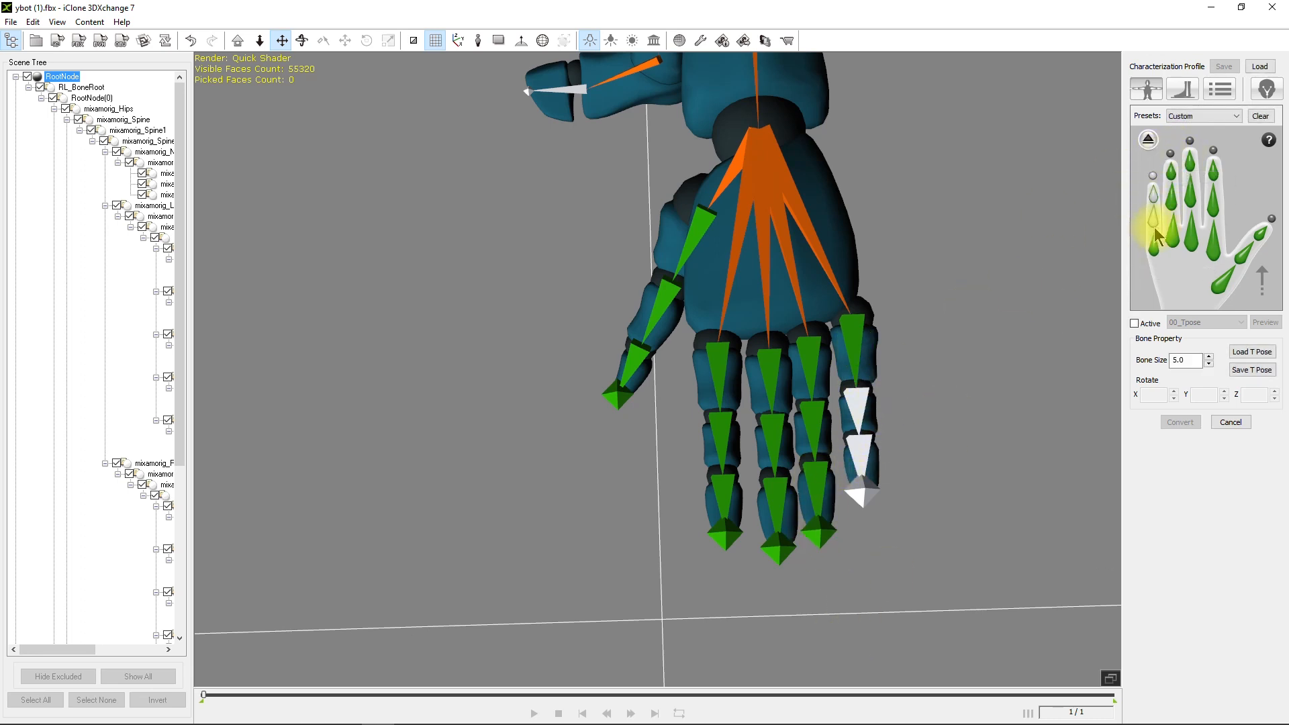
left_click(862, 406)
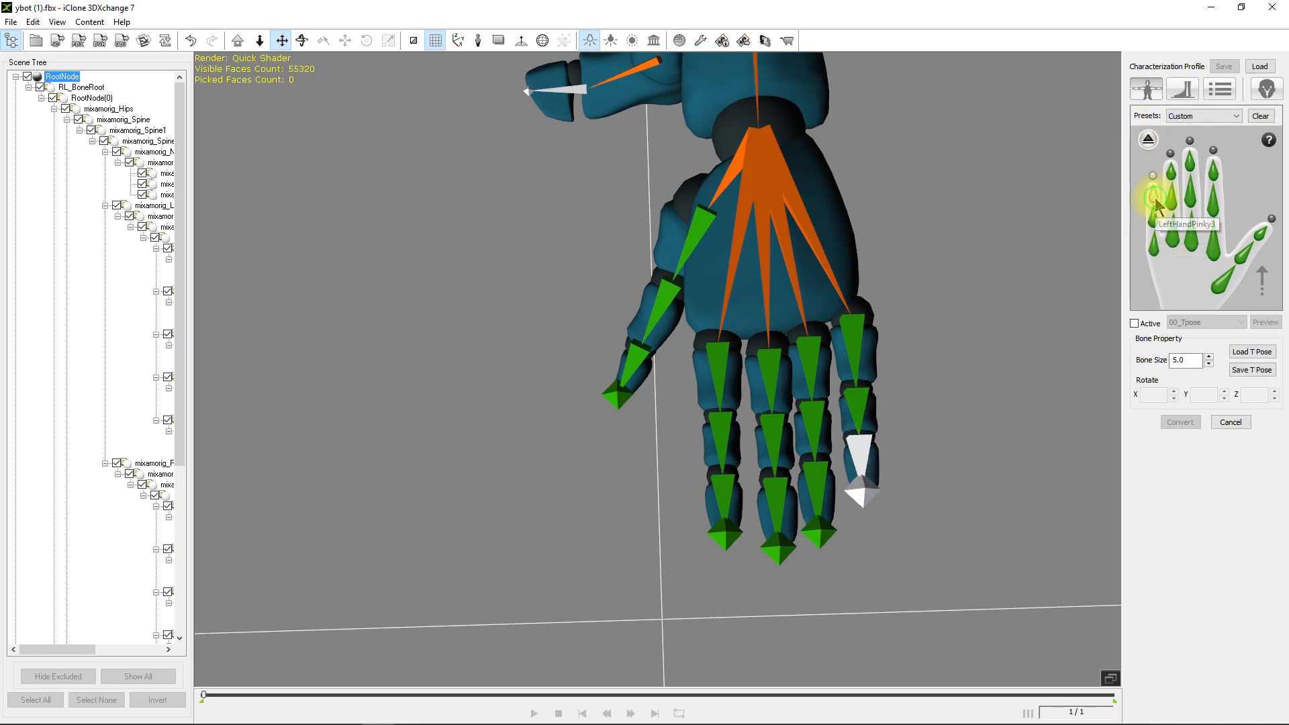
left_click(861, 458)
left_click(1153, 177)
left_click(859, 495)
left_click(1148, 139)
- Map the three right thumb bones and the thumb tip to the thumb slots of the right-hand characterization diagram
scroll(874, 283, "down", 4)
right_click_drag(288, 290, 1153, 413, "alt")
right_click_drag(980, 443, 867, 459, "alt")
scroll(866, 460, "up", 4)
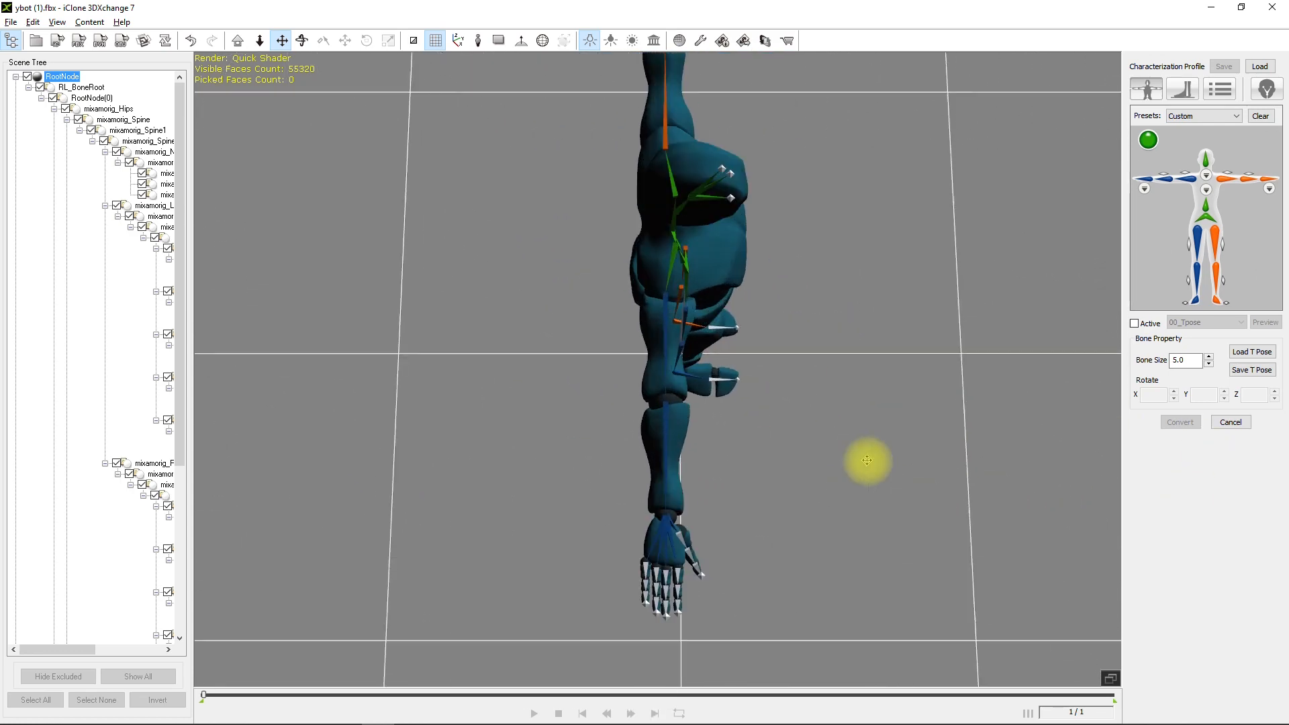
scroll(867, 460, "up", 3)
left_click_drag(964, 498, 926, 343, "alt")
scroll(926, 343, "up", 4)
scroll(967, 288, "down", 4)
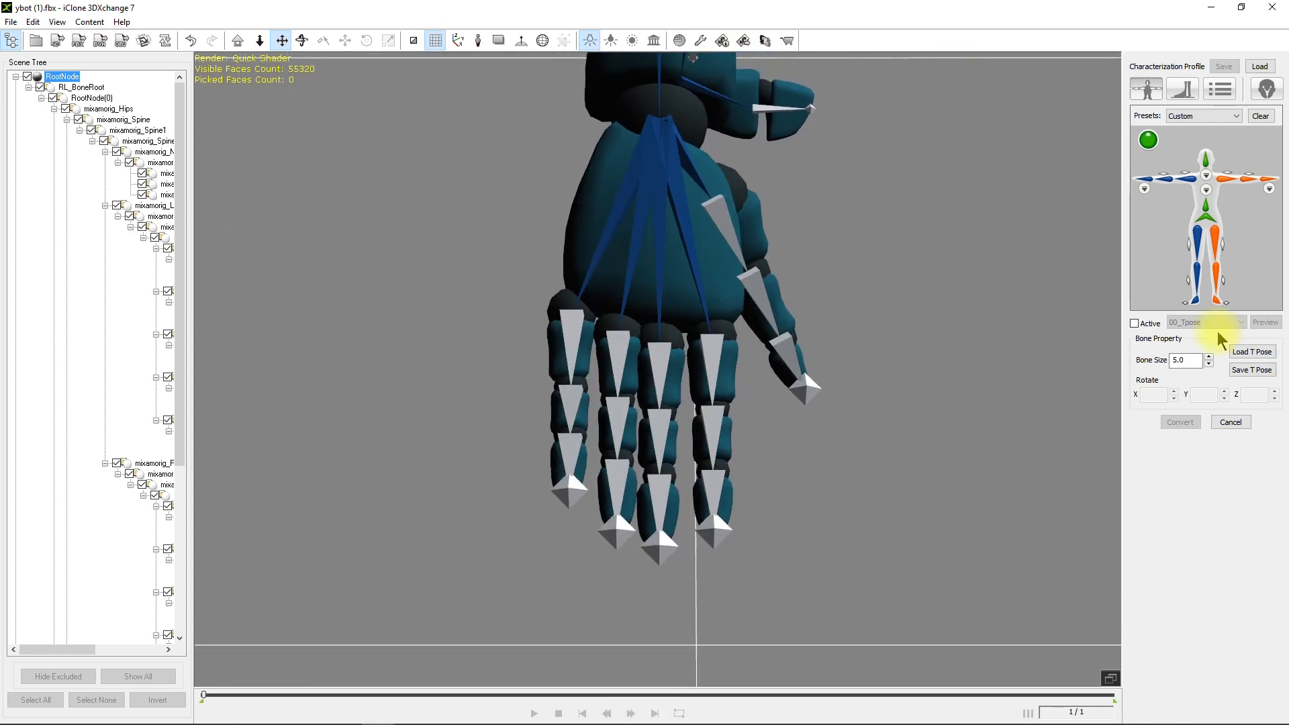
left_click(1144, 190)
left_click(726, 229)
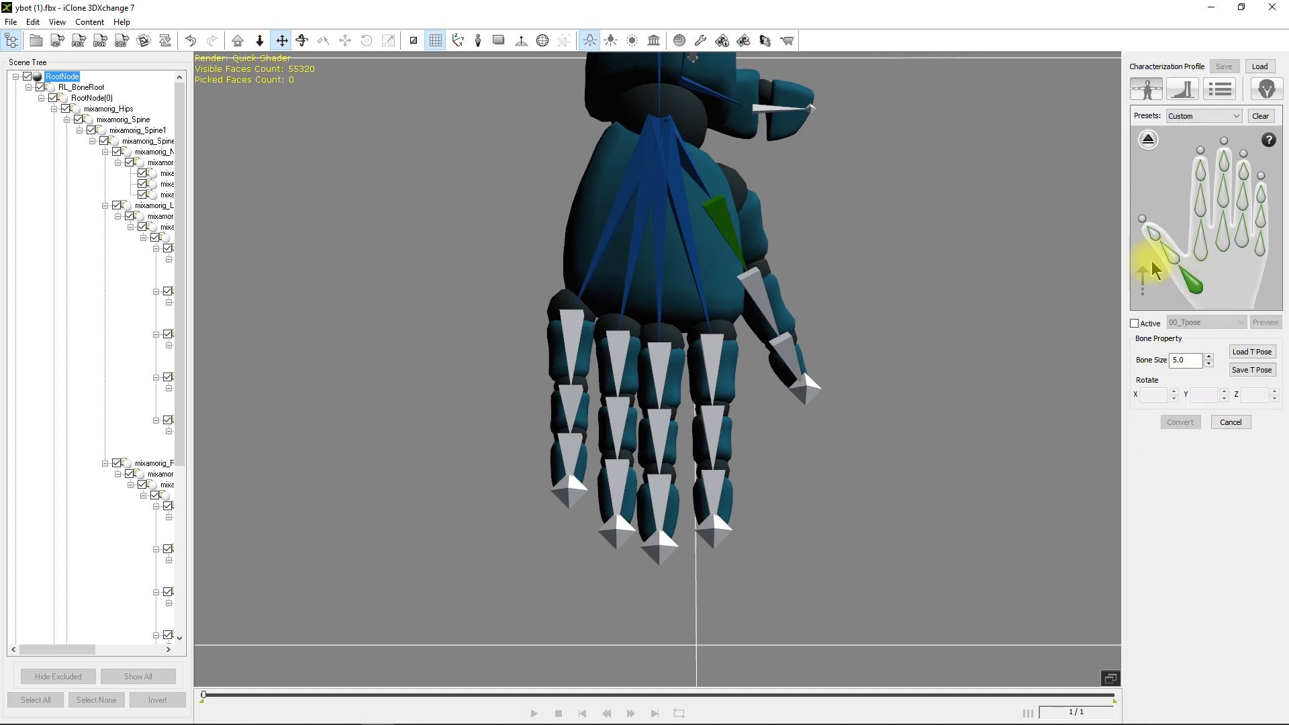
left_click(777, 302)
left_click(787, 356)
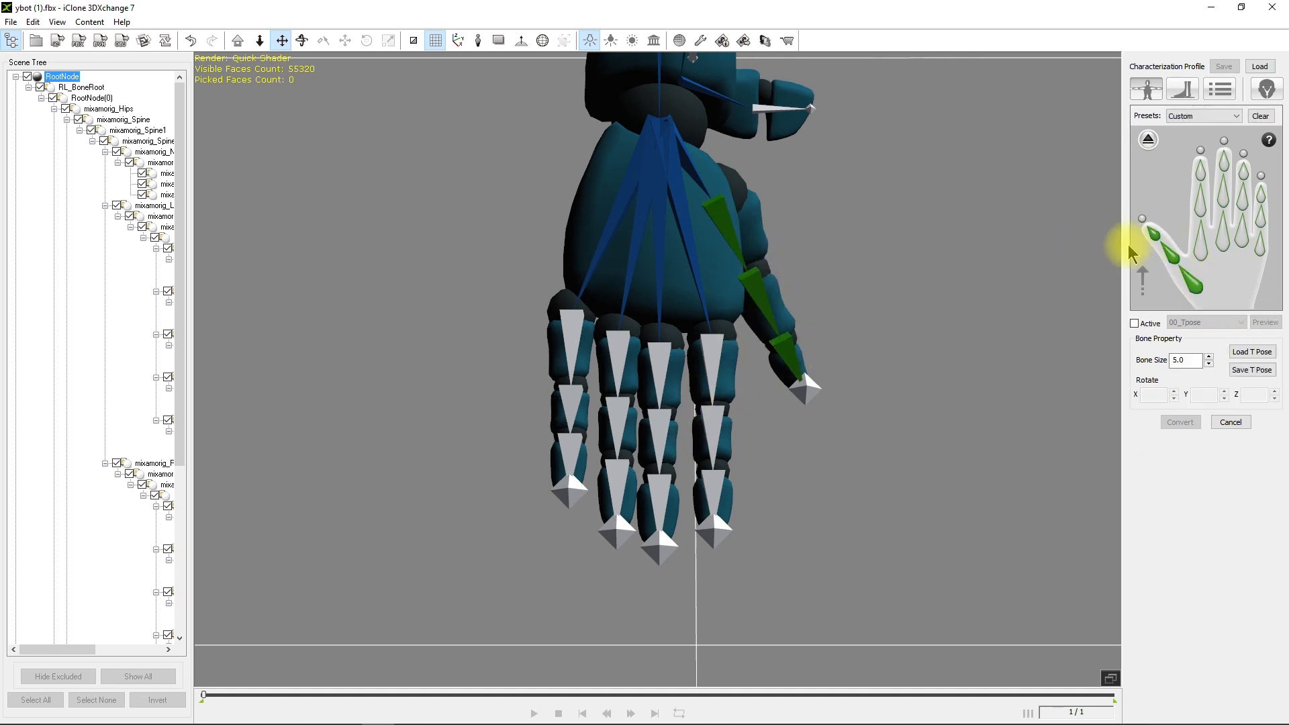
left_click(817, 383)
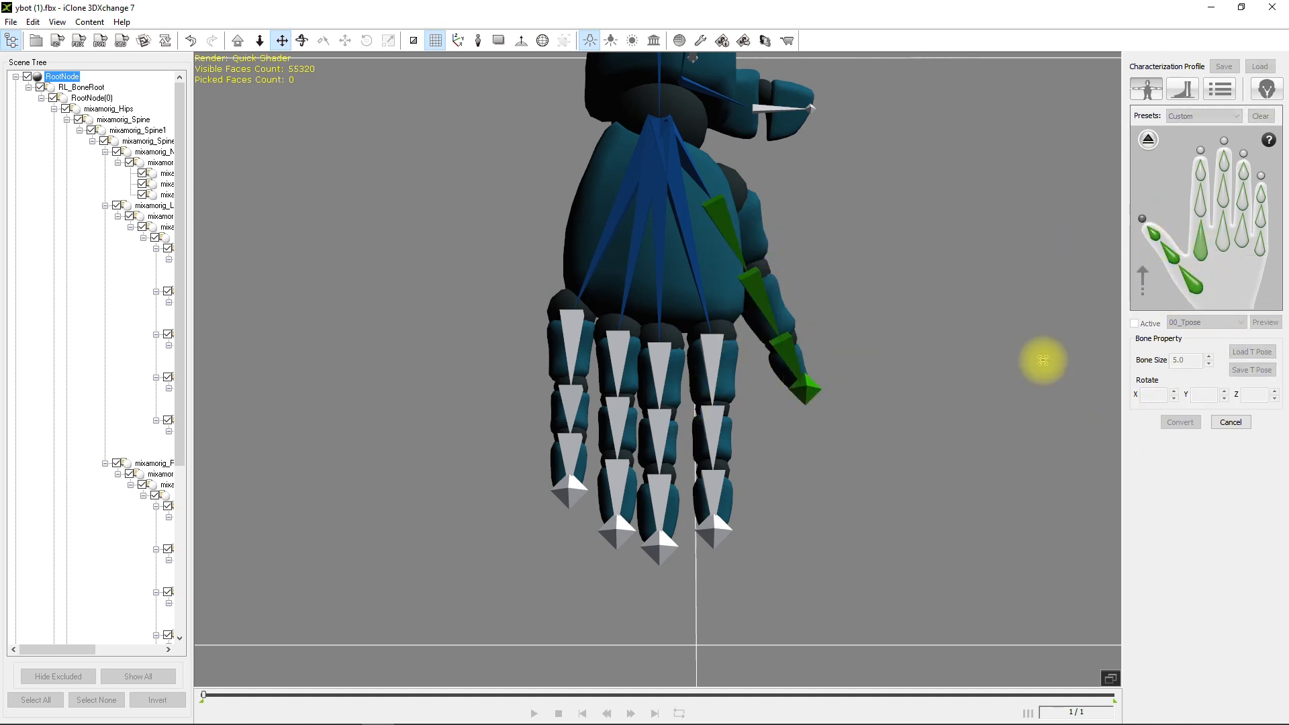
- Map the right index finger's three bones and its tip to the index slots in the hand diagram
left_click(706, 366)
left_click(707, 426)
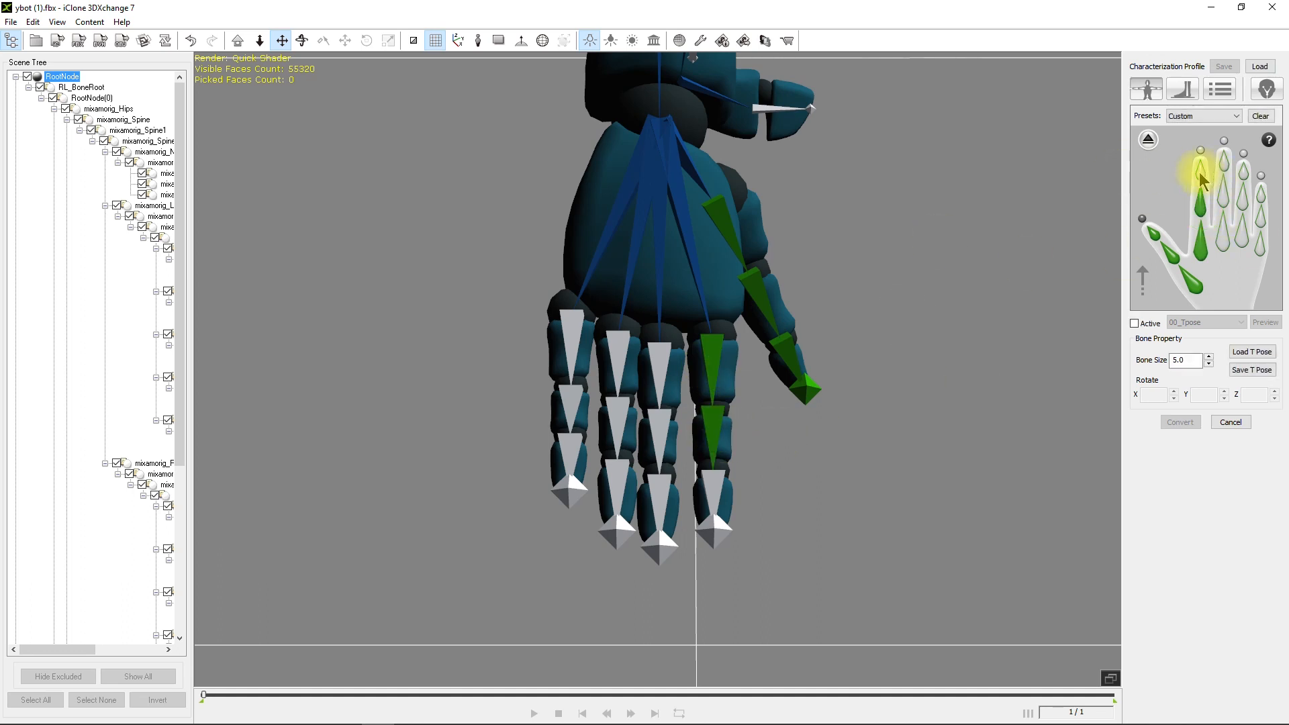
left_click(706, 489)
left_click(713, 534)
- Map the right middle finger's three bones and its tip to the middle finger slots
left_click(1224, 238)
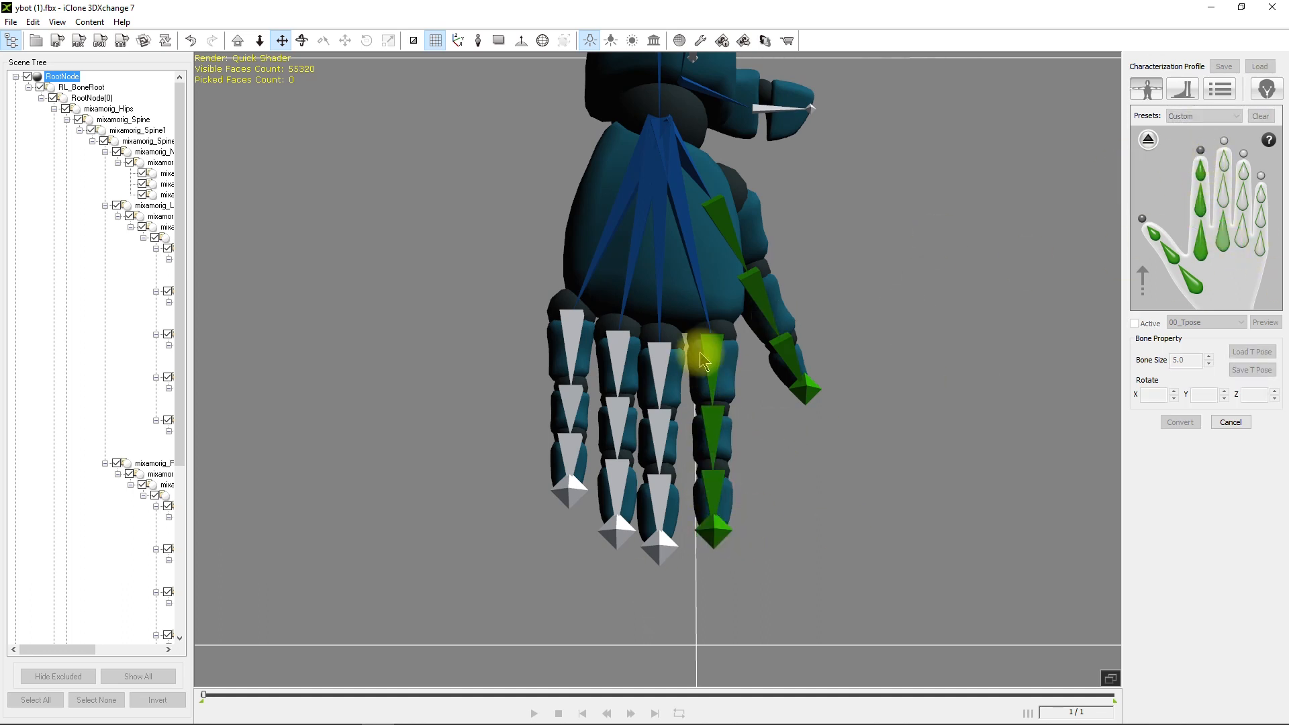
left_click(654, 365)
left_click(1227, 196)
left_click(659, 416)
left_click(1223, 161)
left_click(658, 496)
left_click(655, 546)
- Map the right ring finger's three bones and its tip to the ring finger slots
left_click(1243, 235)
left_click(618, 353)
left_click(1243, 202)
left_click(615, 417)
left_click(1242, 176)
left_click(614, 486)
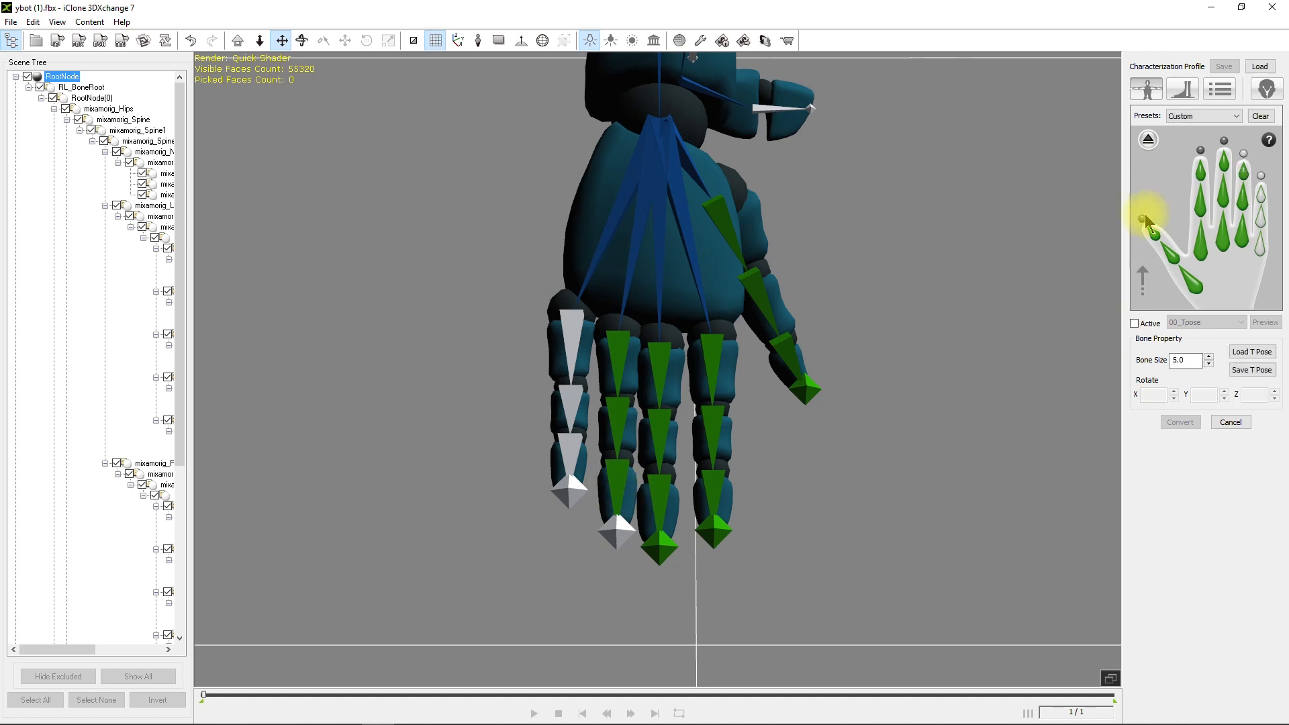
left_click(1243, 154)
left_click(617, 532)
- Map the right pinky's three bones and its tip to the pinky slots, and return to the full-body diagram
left_click(1259, 242)
left_click(572, 334)
left_click(1259, 221)
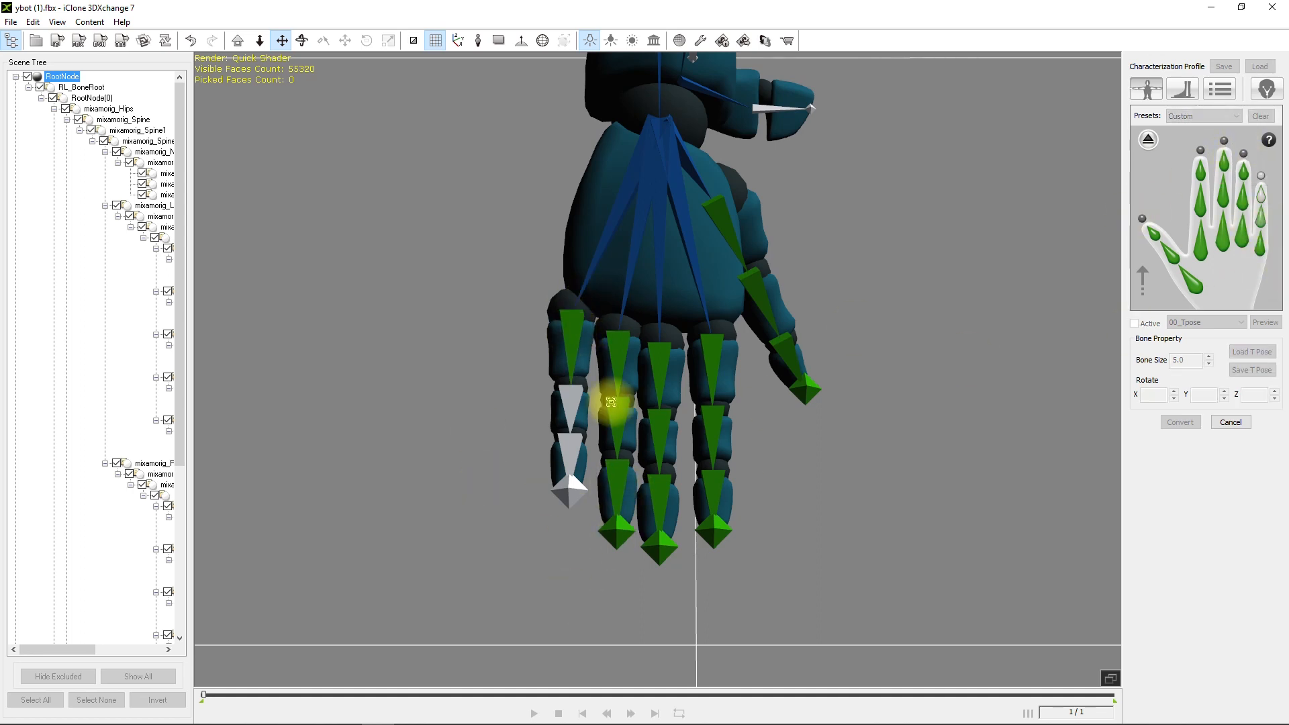
left_click(570, 410)
left_click(1261, 199)
left_click(570, 455)
left_click(1260, 176)
left_click(567, 489)
left_click(1148, 140)
- Activate the completed bone mapping of the ybot
scroll(814, 359, "down", 5)
right_click_drag(815, 359, 567, 195, "alt")
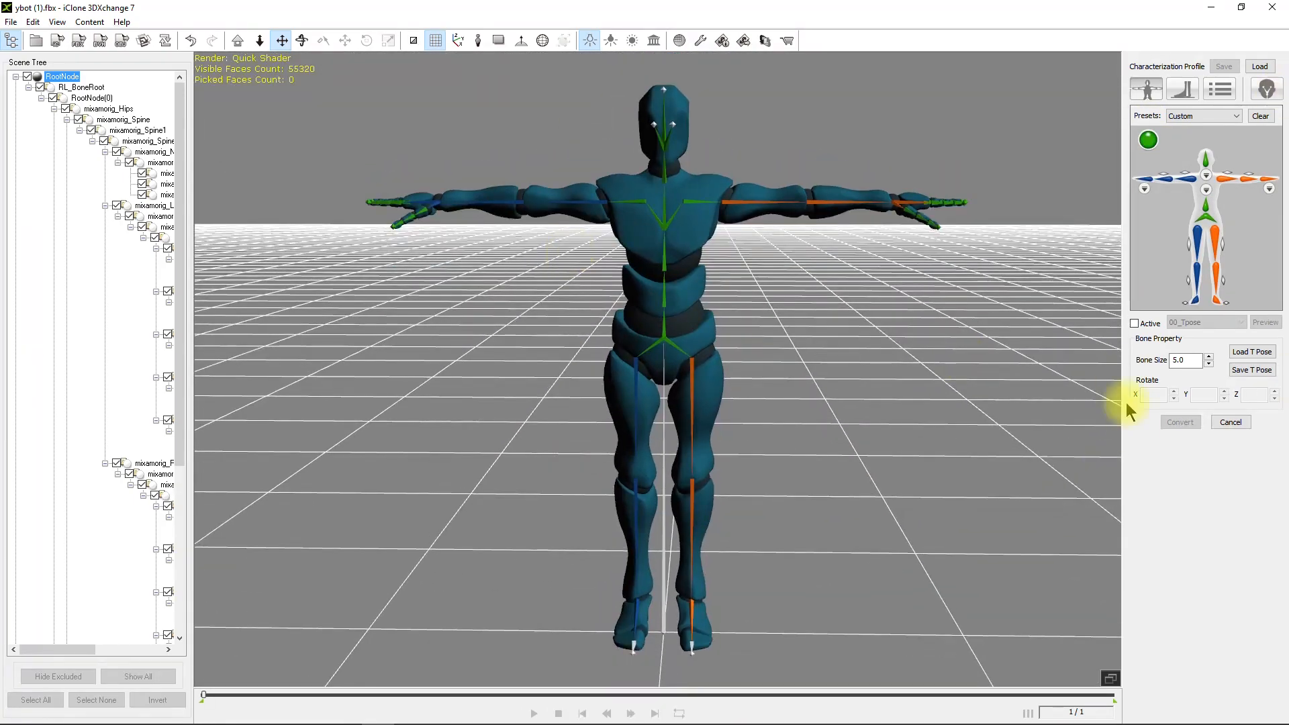
left_click(1137, 325)
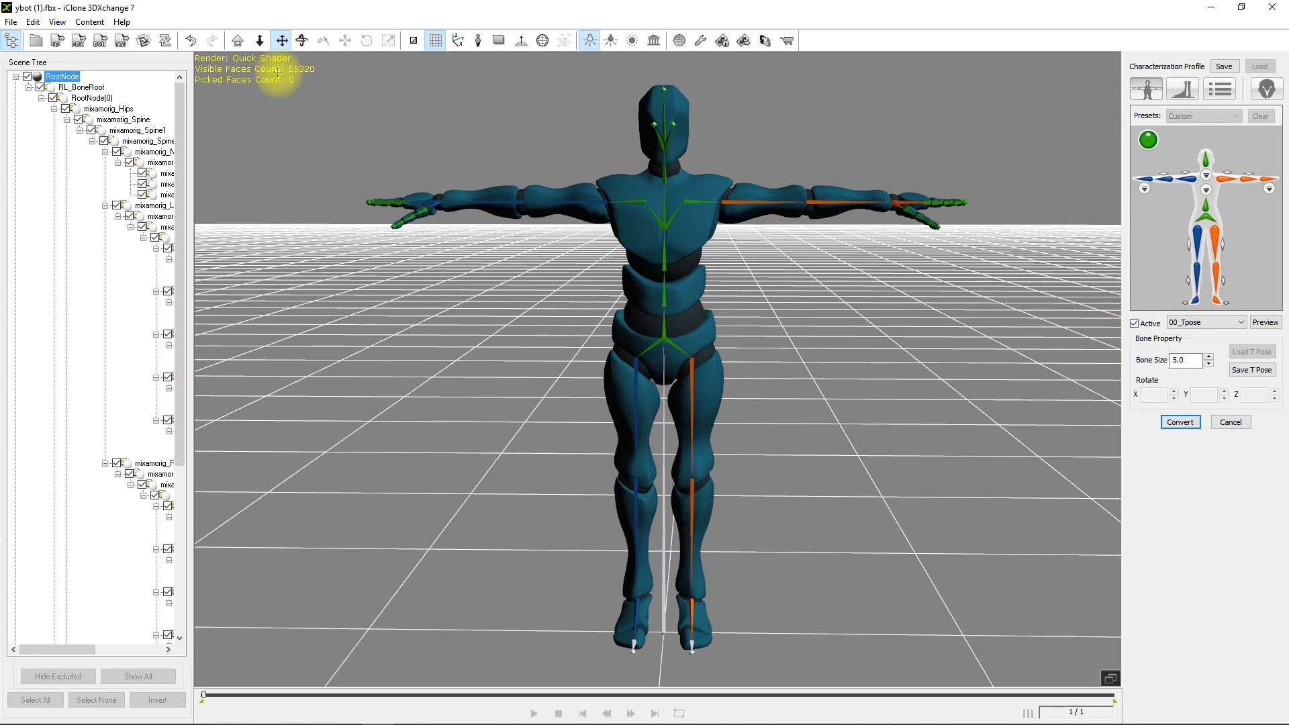
- Save the characterization profile as "YBot_Iclone - Tutorial2" in the Miximo To Iclone folder
left_click(1223, 67)
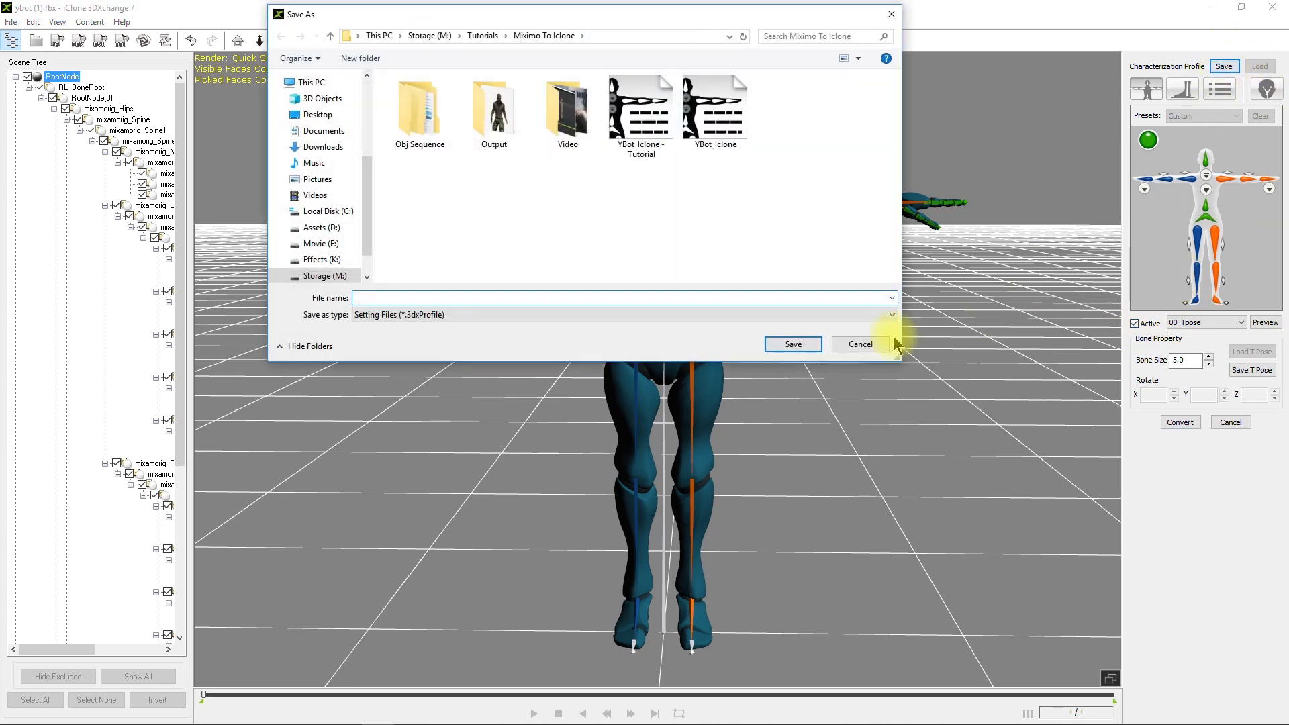
left_click(641, 114)
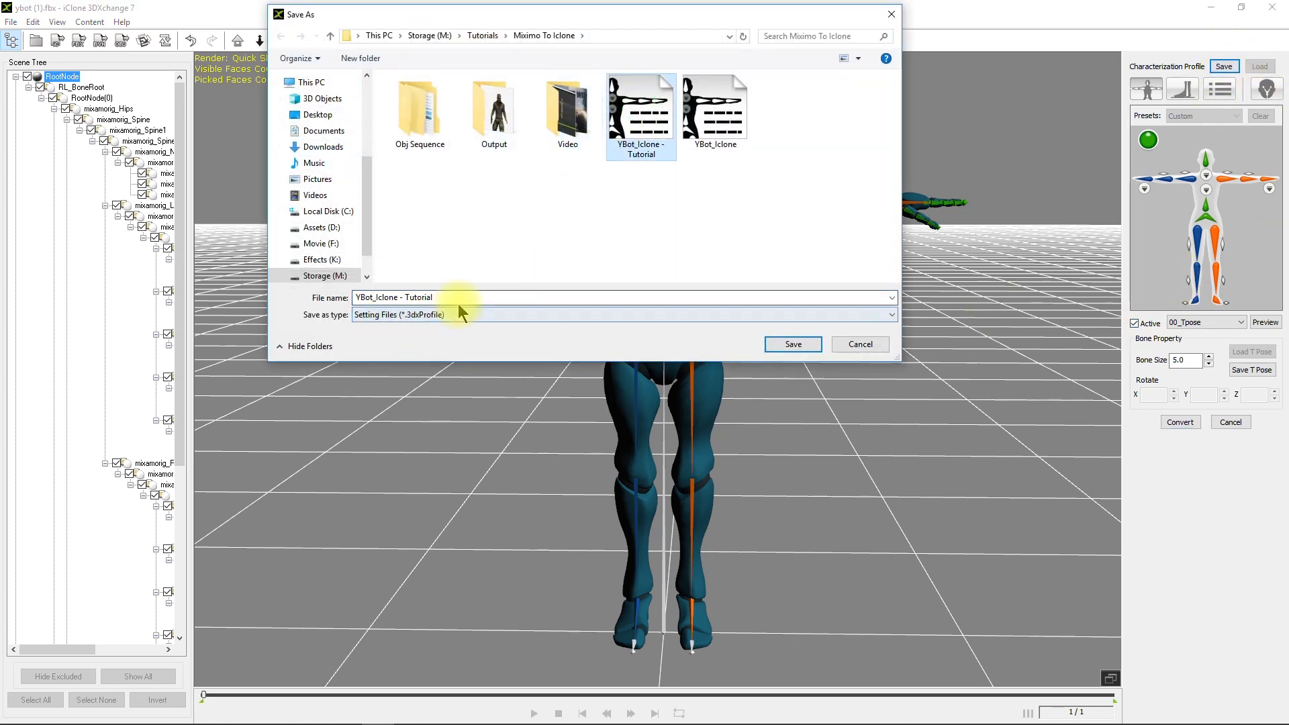
left_click(433, 303)
left_click(435, 296)
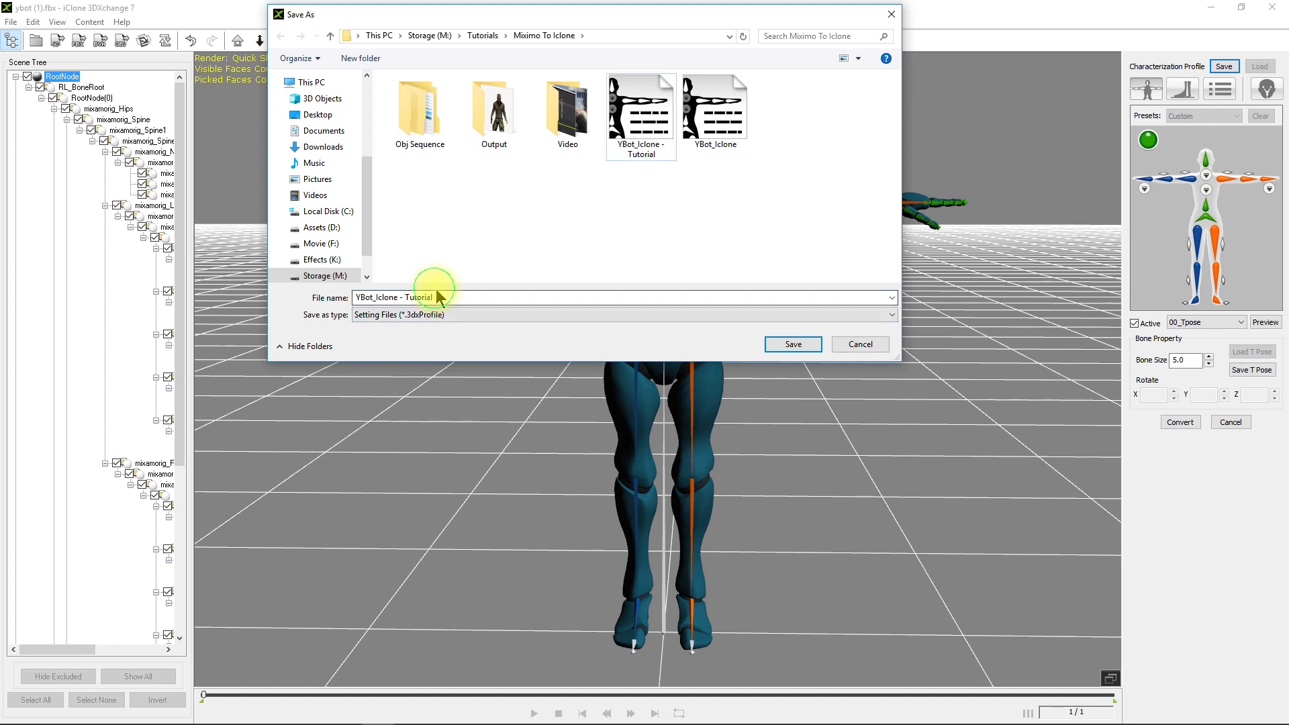
double_click(437, 294)
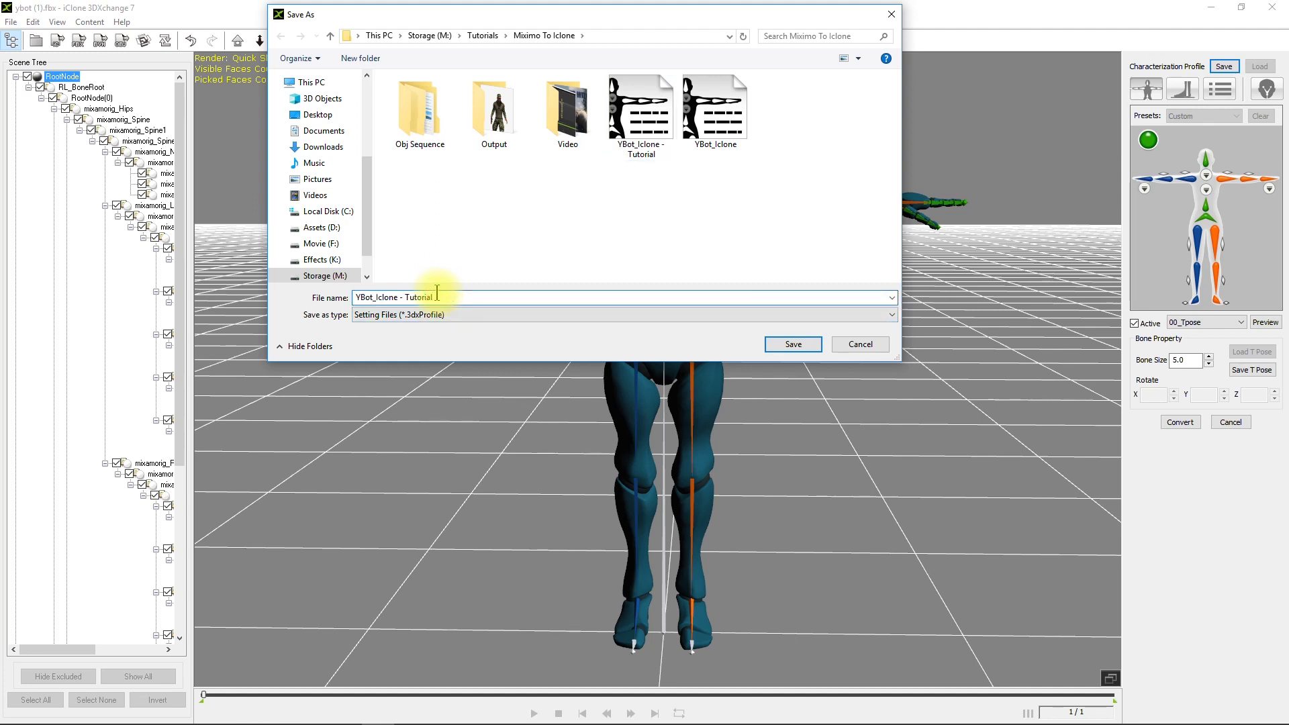
type("2")
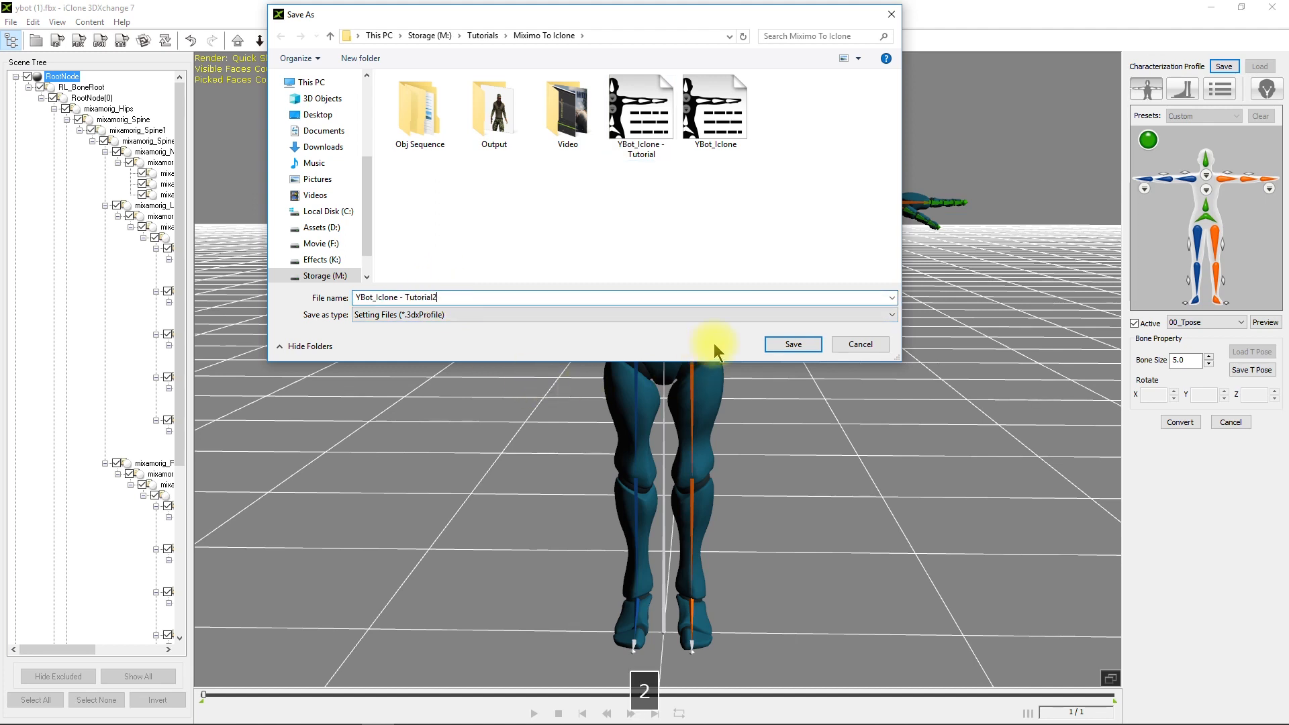
left_click(791, 345)
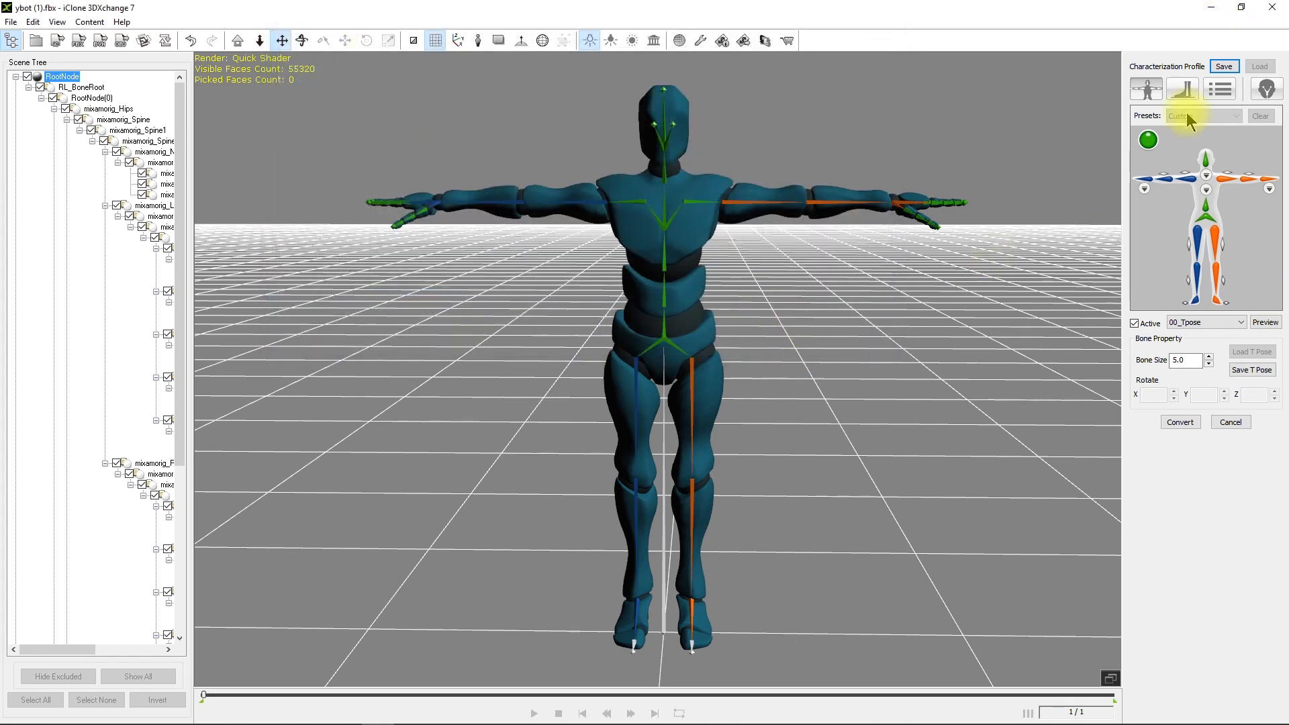
- Convert the characterized ybot to a non-standard character and dismiss the Motion Library notice
left_click(1179, 423)
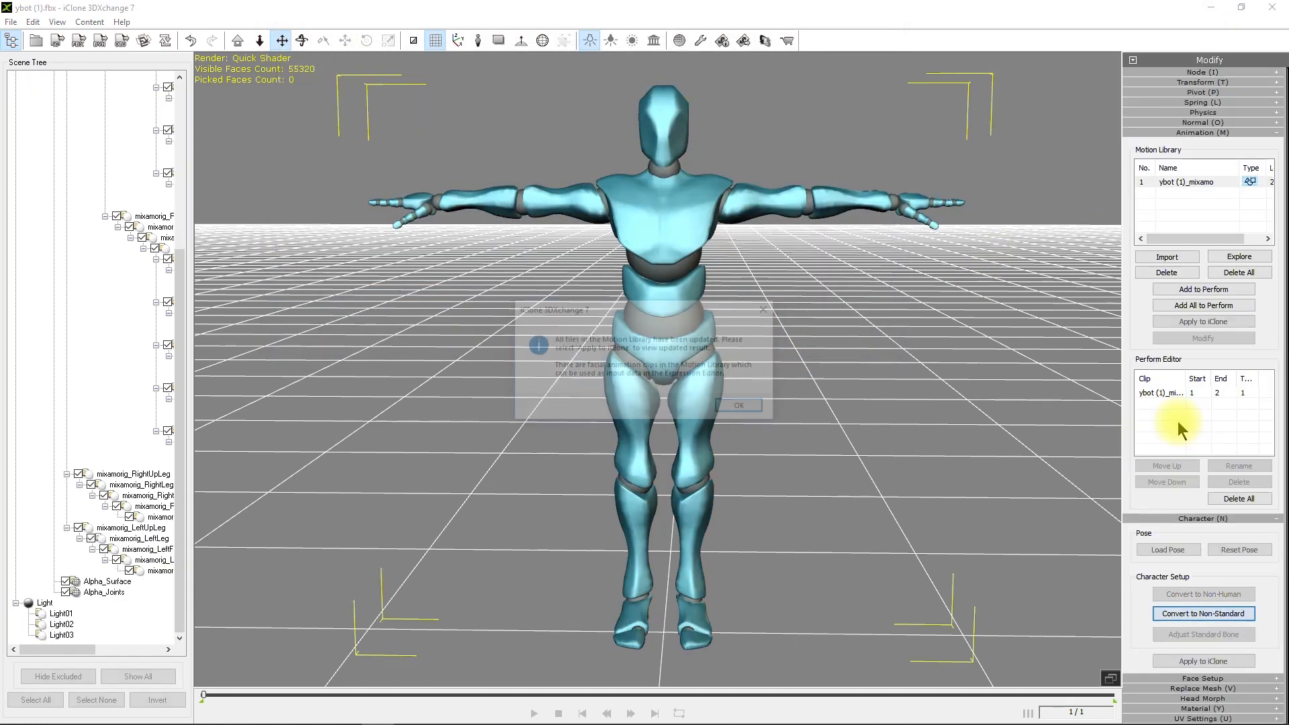
left_click(738, 408)
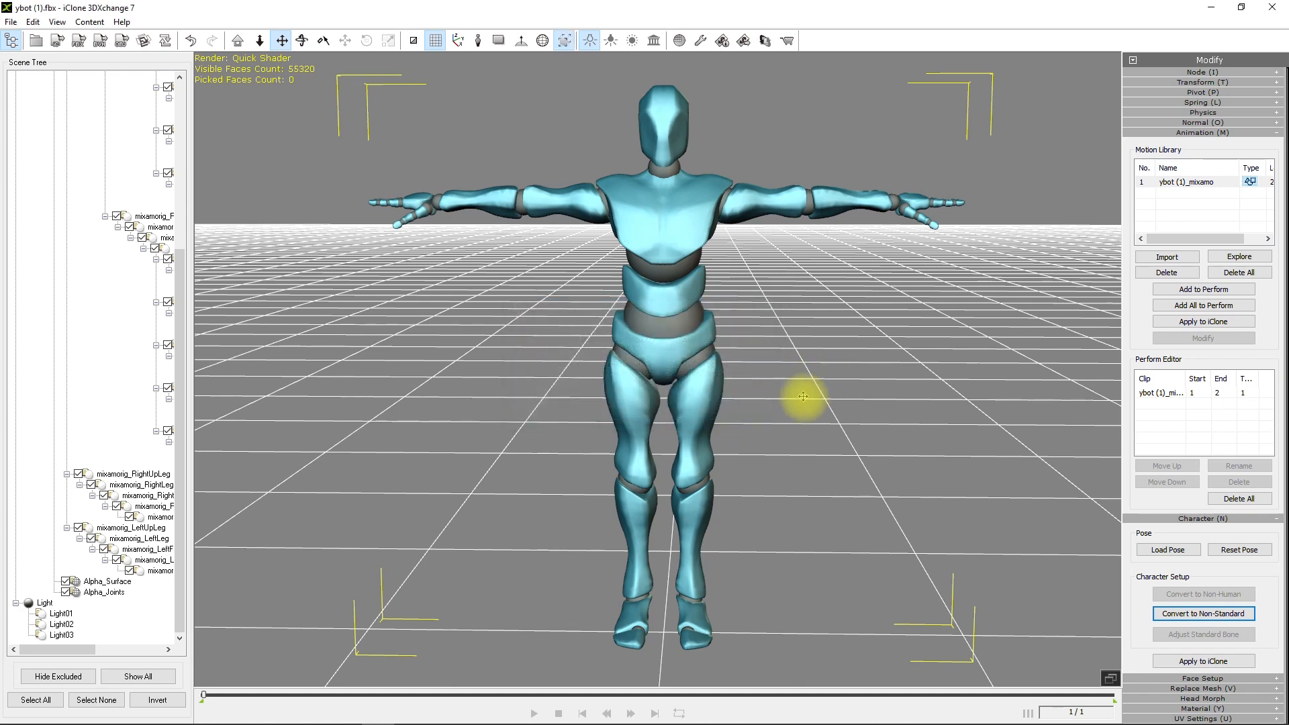
- Try to import the Idle (1) animation into the Motion Library using the current character's profile
left_click(1168, 259)
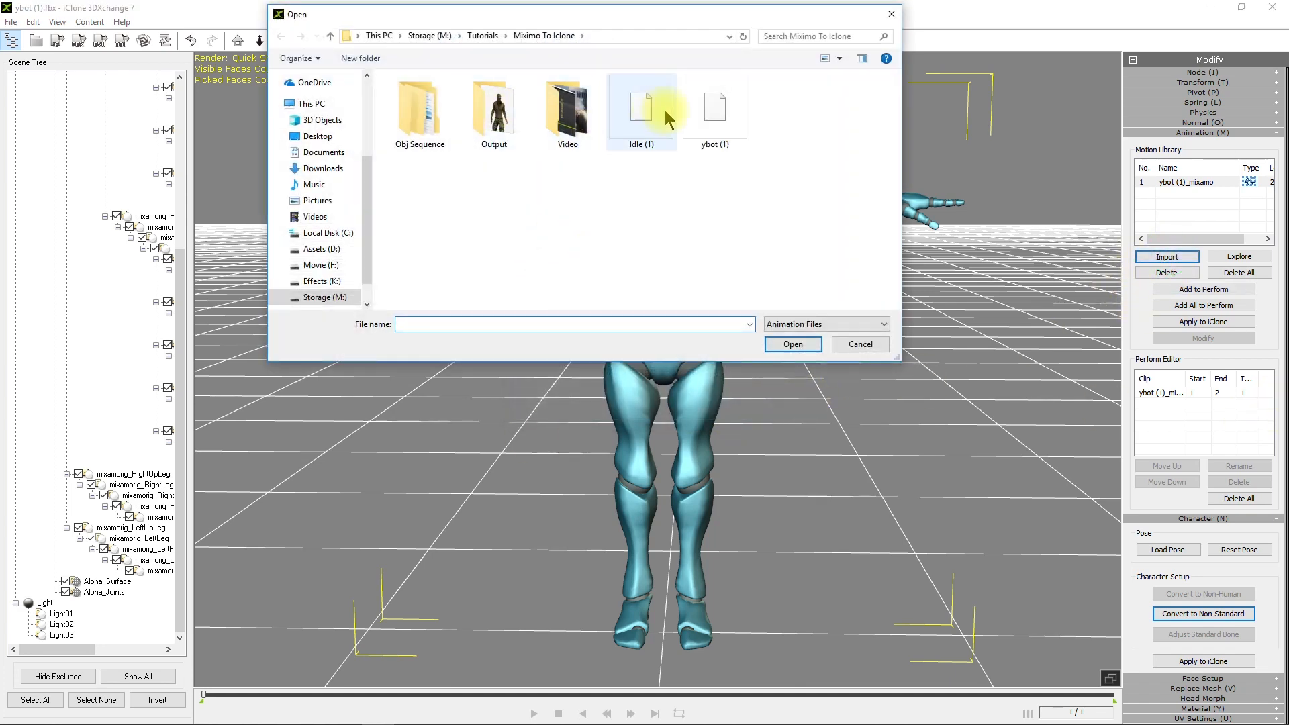
double_click(635, 108)
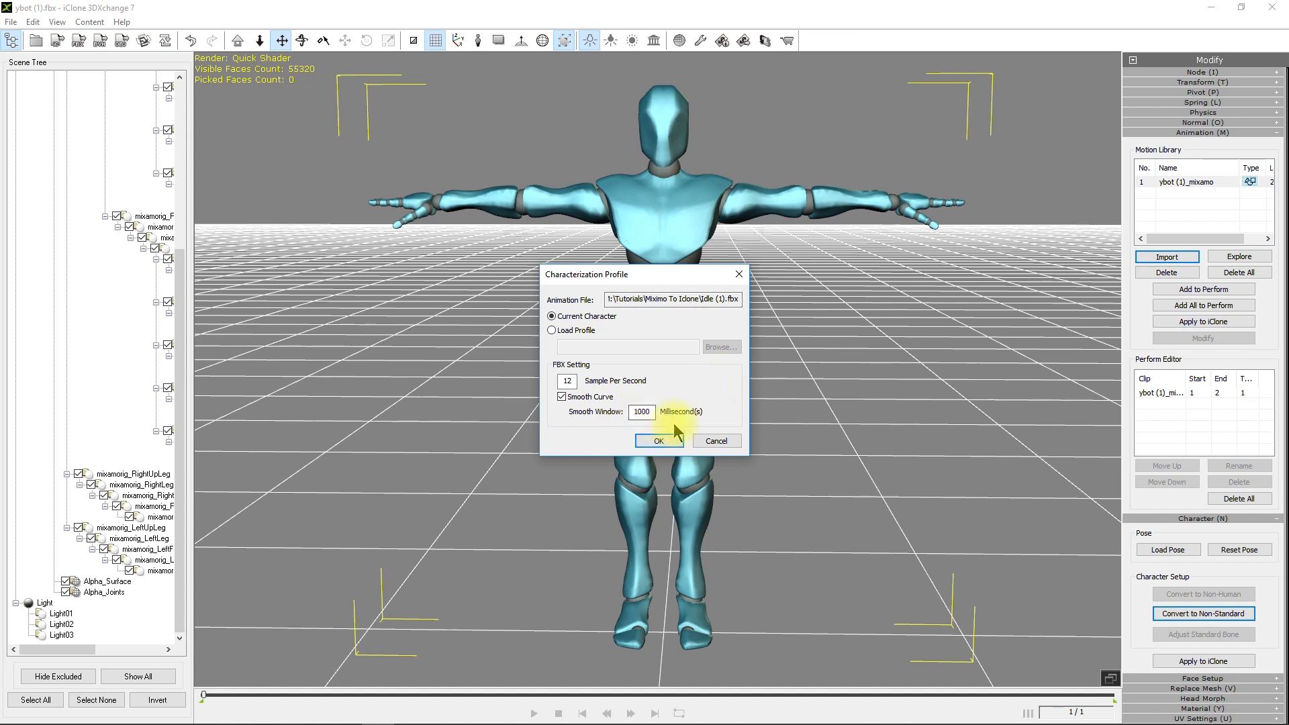
left_click(655, 443)
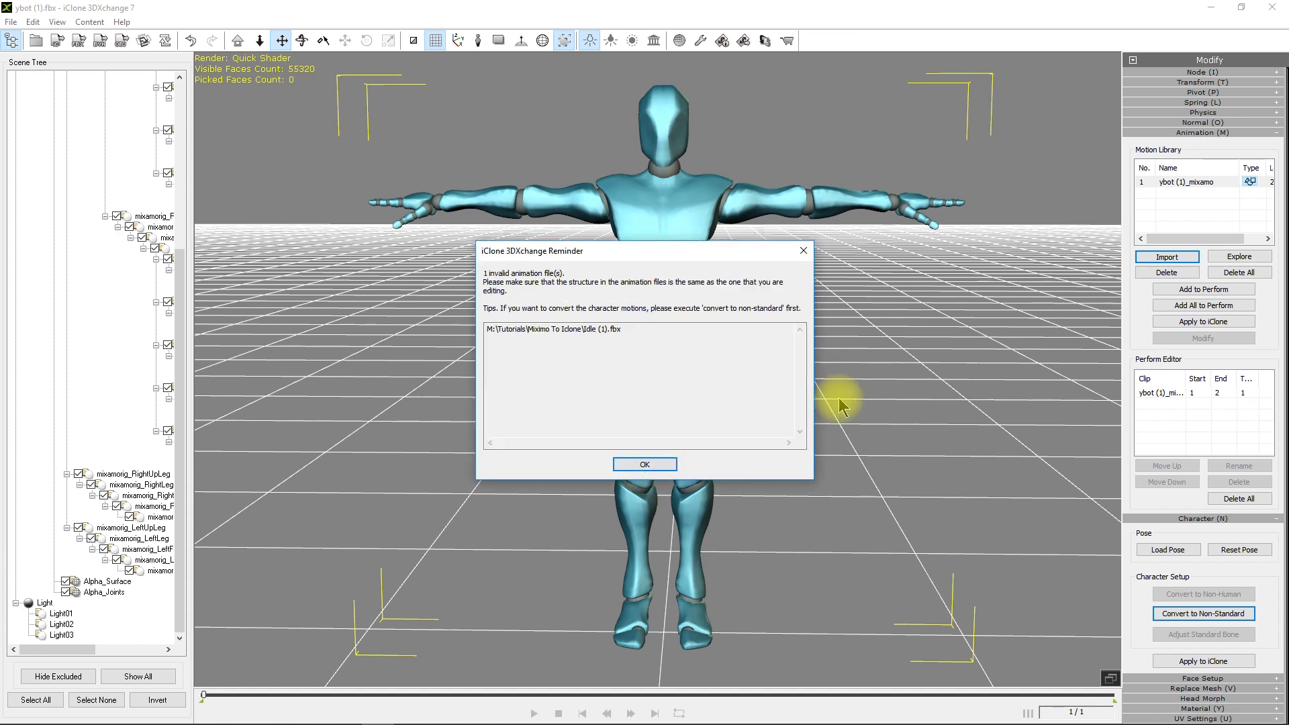
left_click(646, 463)
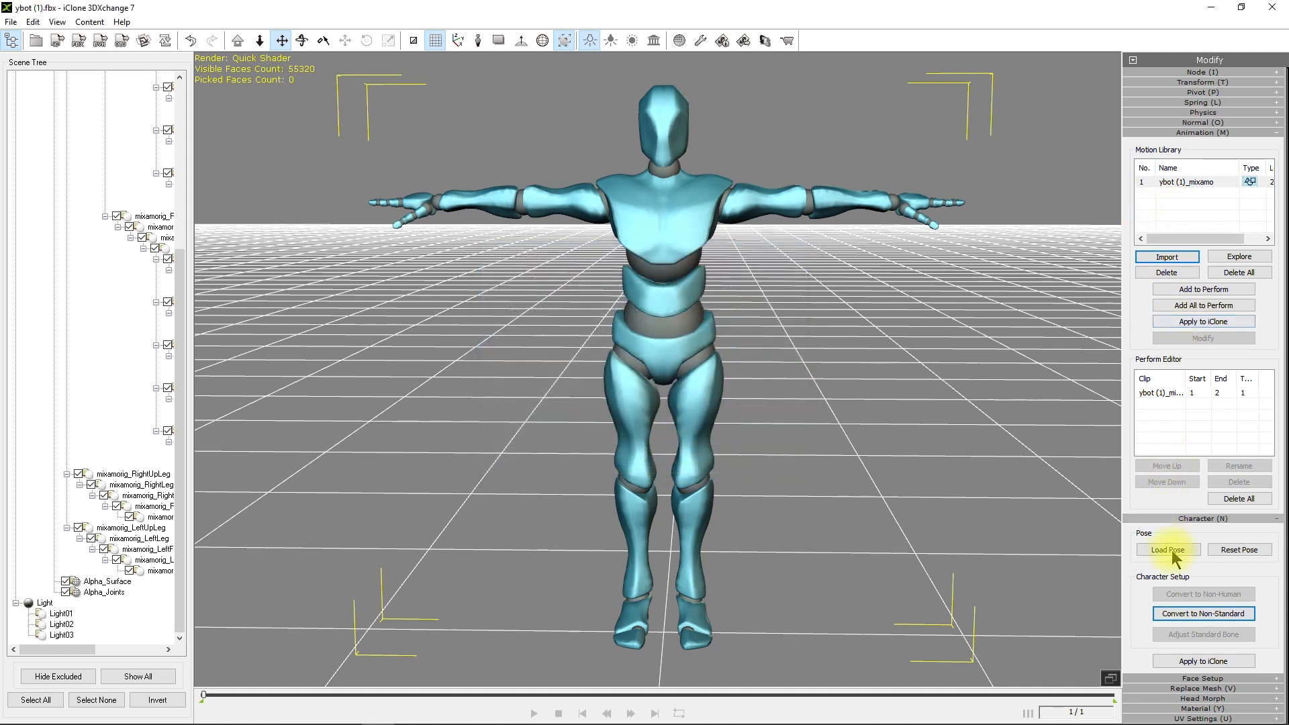
- Reopen the non-standard characterization setup, deactivate the current mapping, and load the "YBot_Iclone - Tutorial2" profile
left_click(1186, 613)
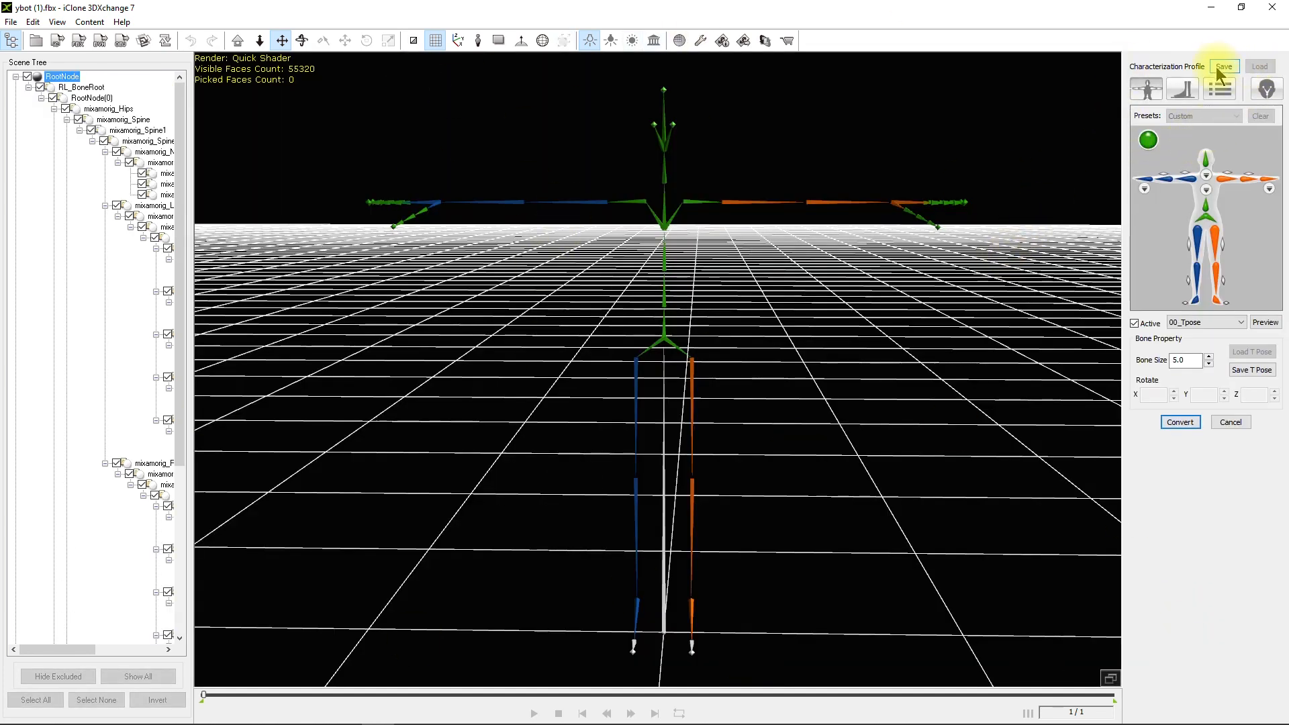
left_click(1135, 324)
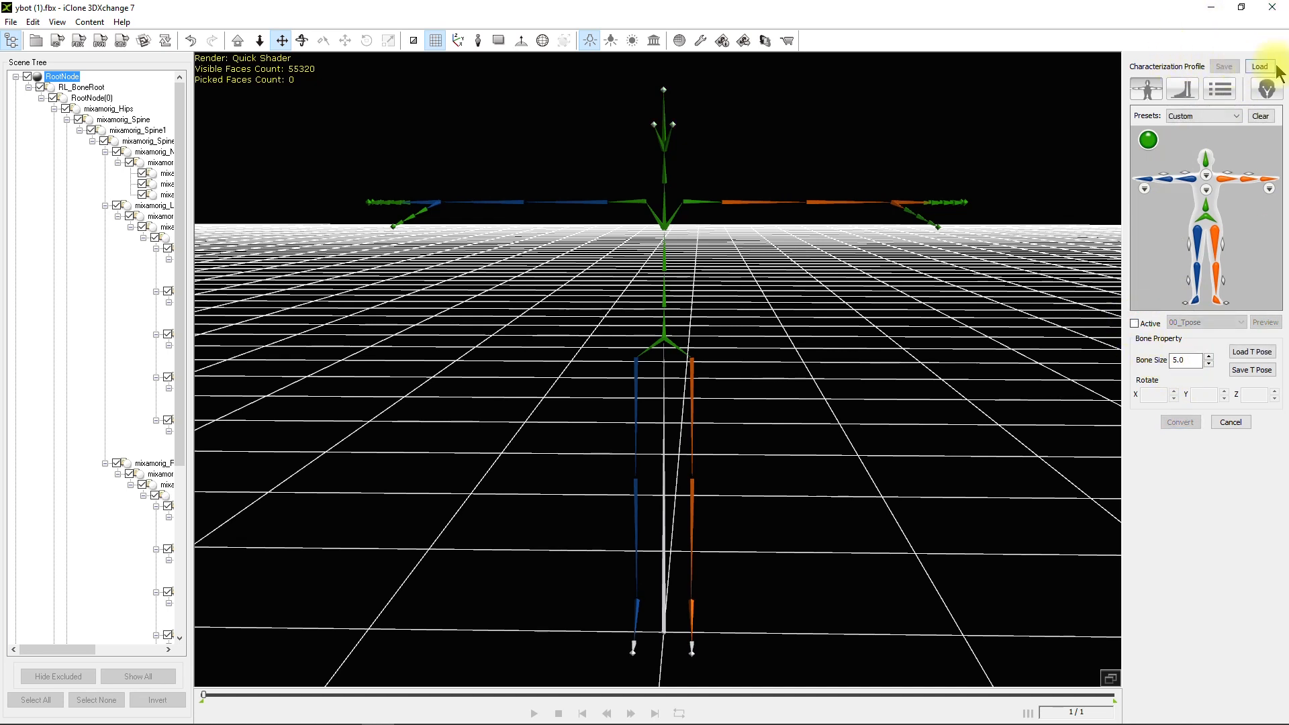
left_click(1258, 66)
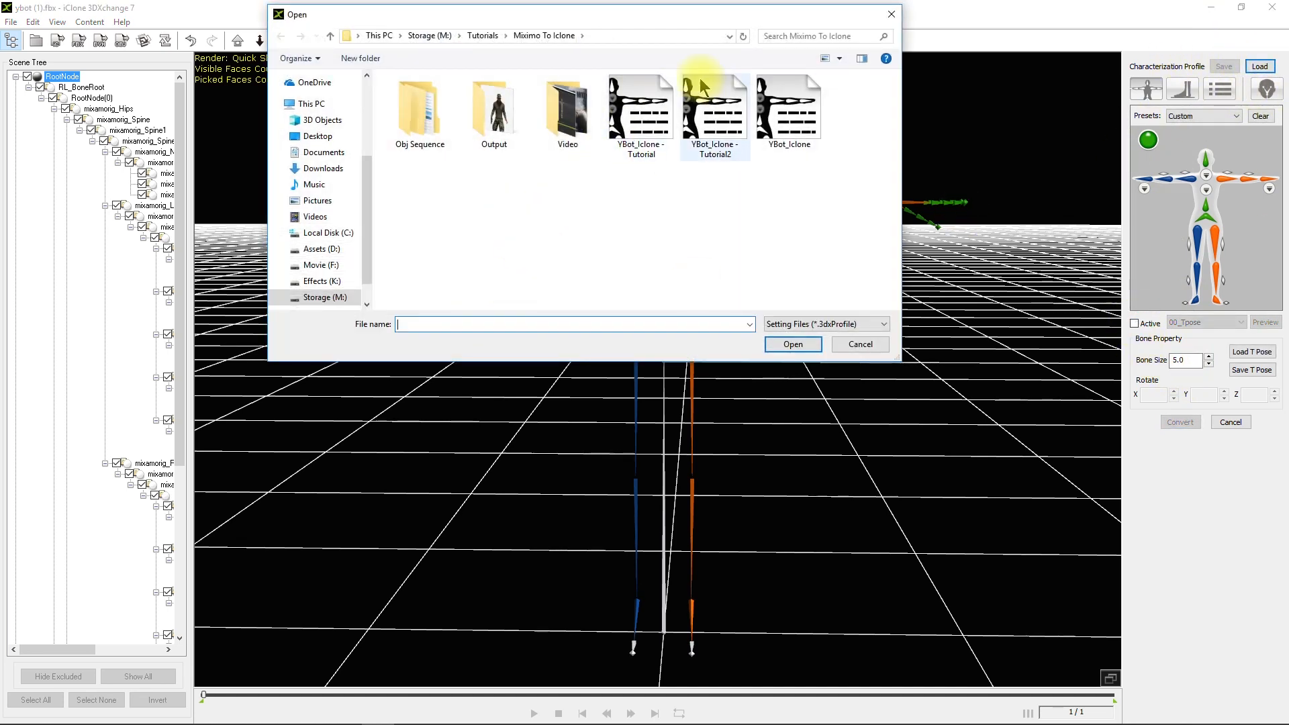
left_click(716, 127)
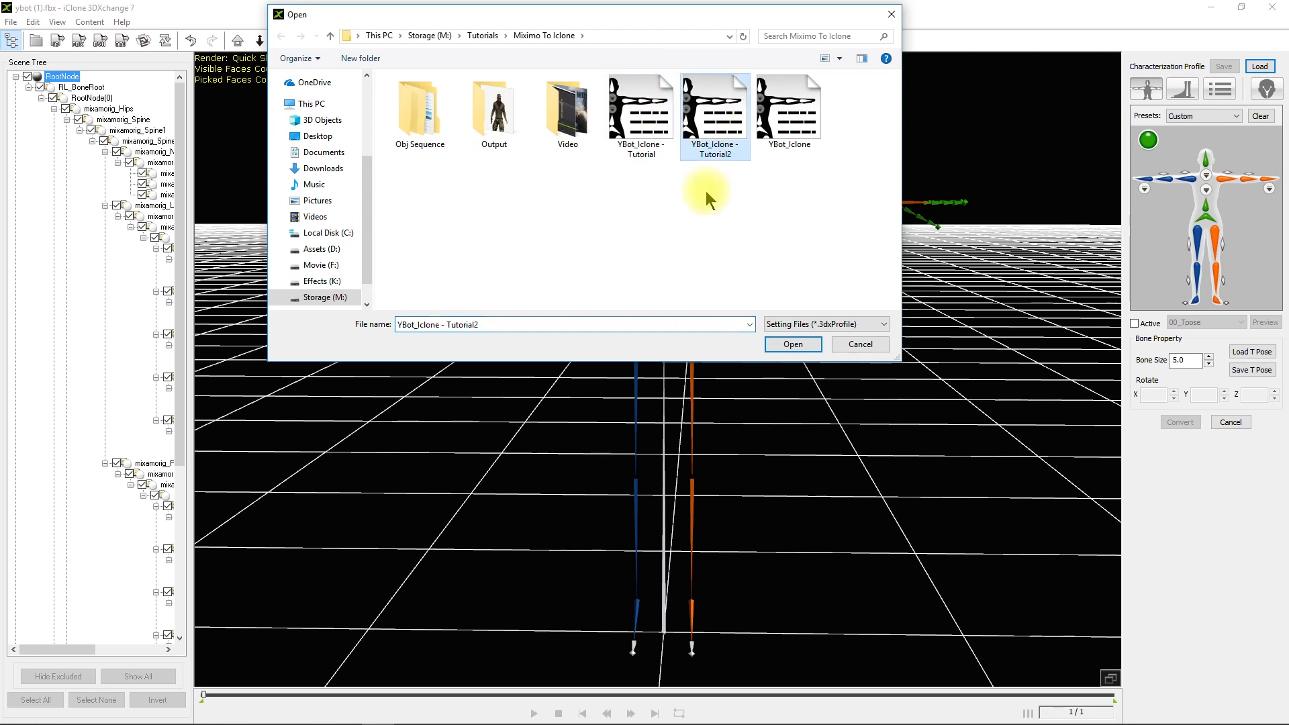
left_click(793, 344)
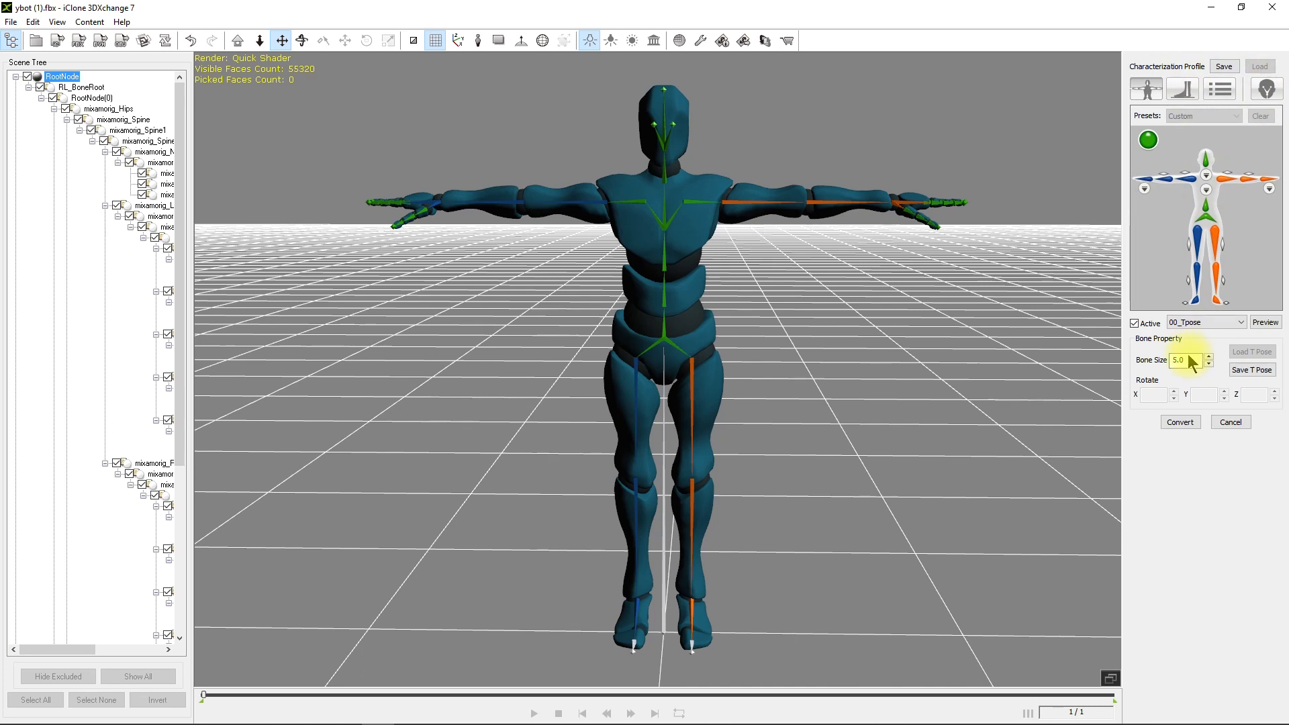
- Preview the 09_Basic Run motion on the characterized ybot
left_click(1202, 324)
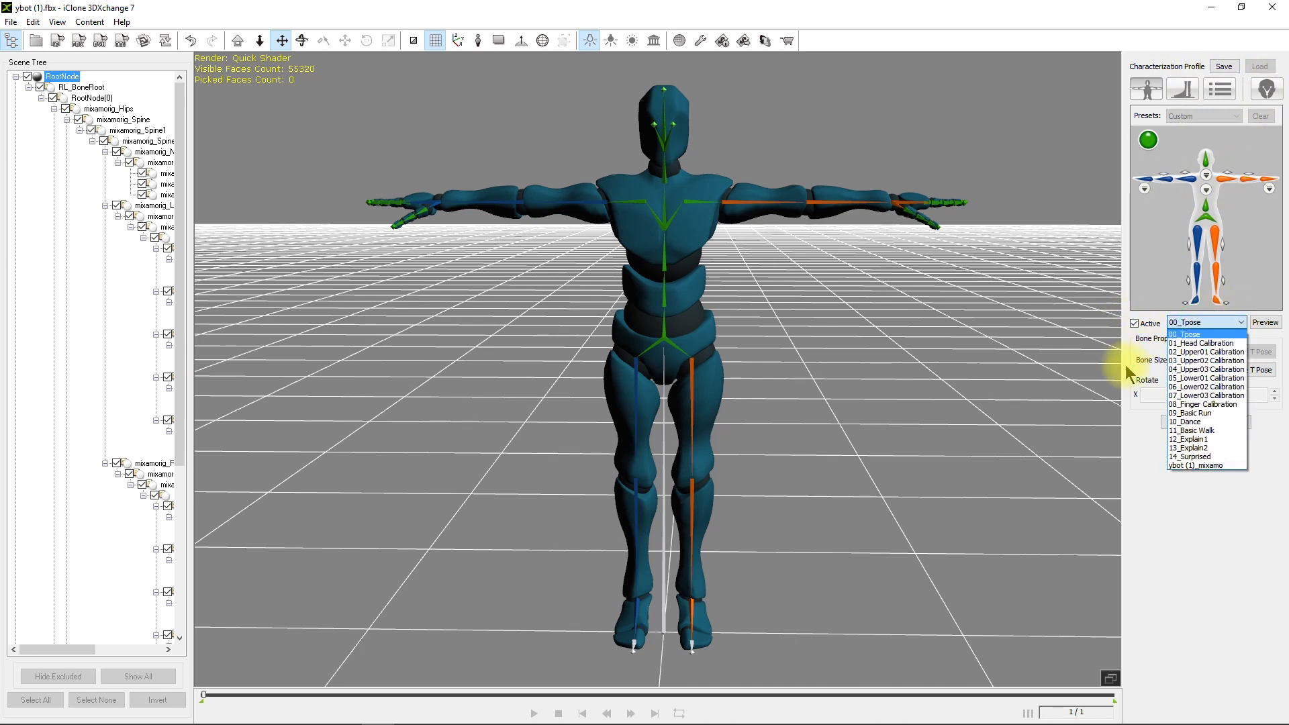
left_click(1174, 413)
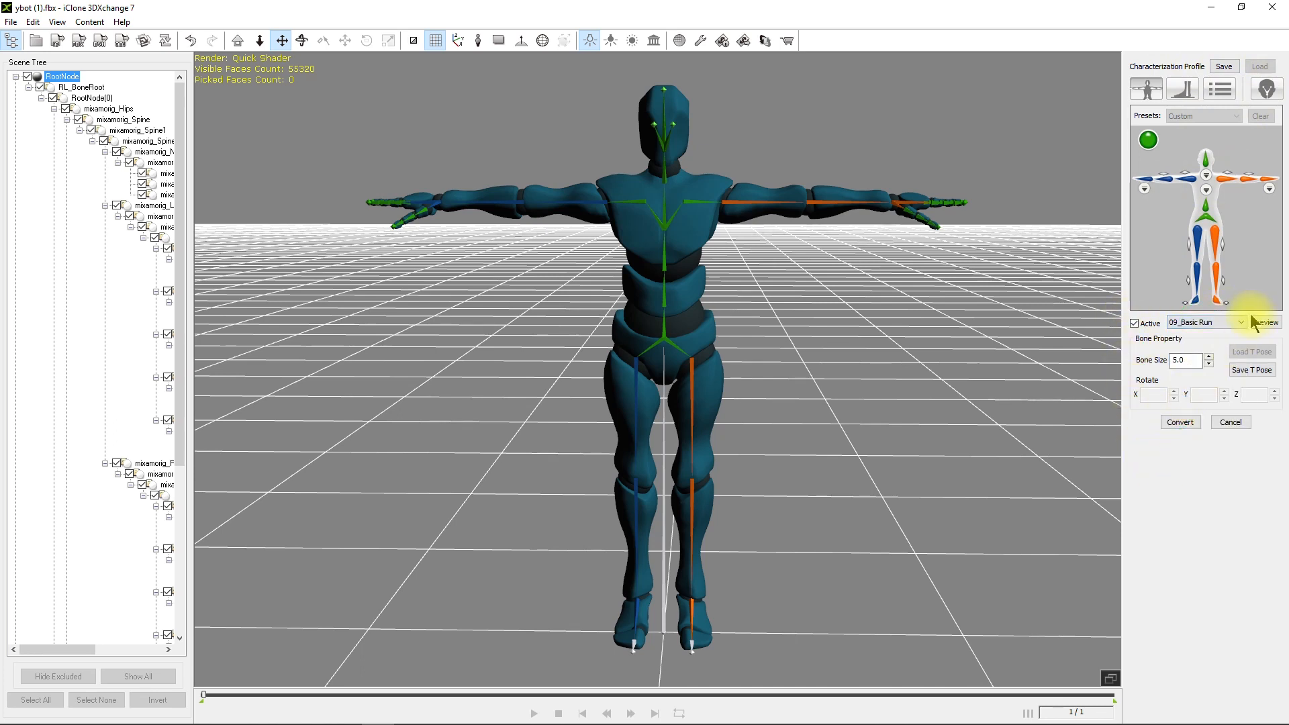
left_click(1264, 325)
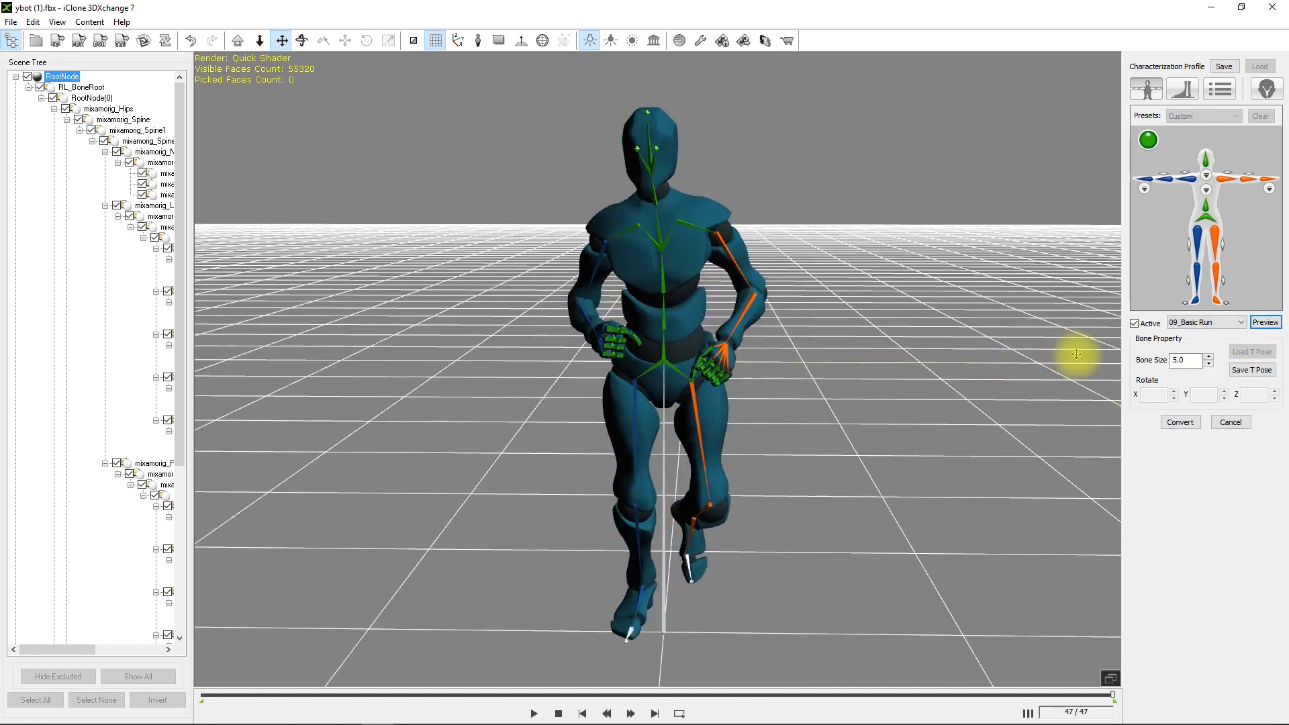
- Preview the 08_Finger Calibration motion on the ybot to check the finger mapping
left_click(1186, 325)
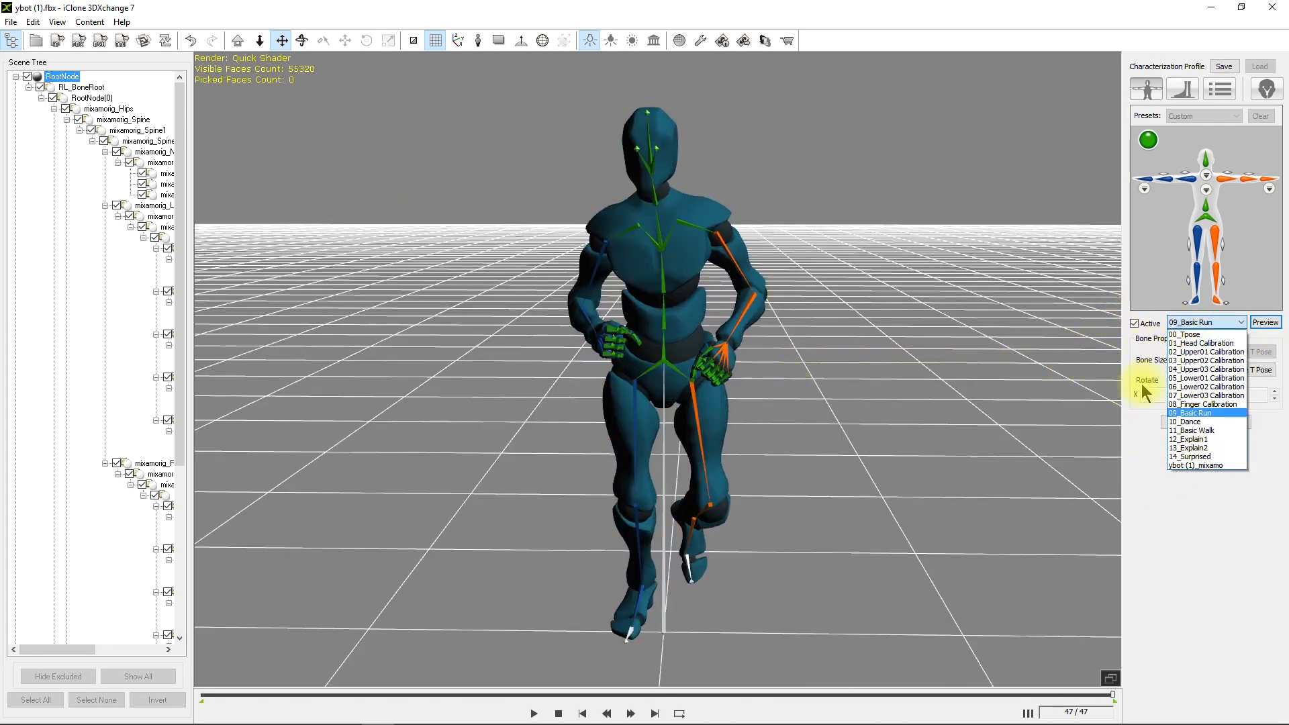
left_click(1189, 396)
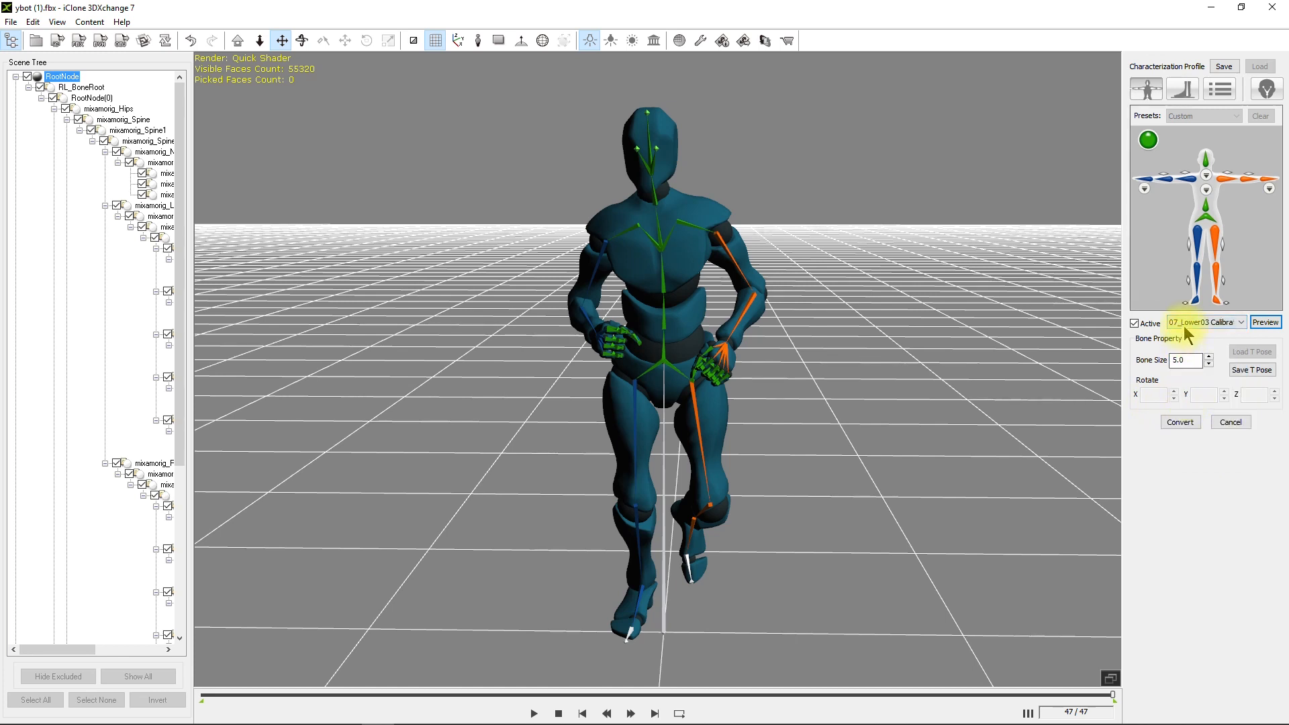
left_click(1184, 326)
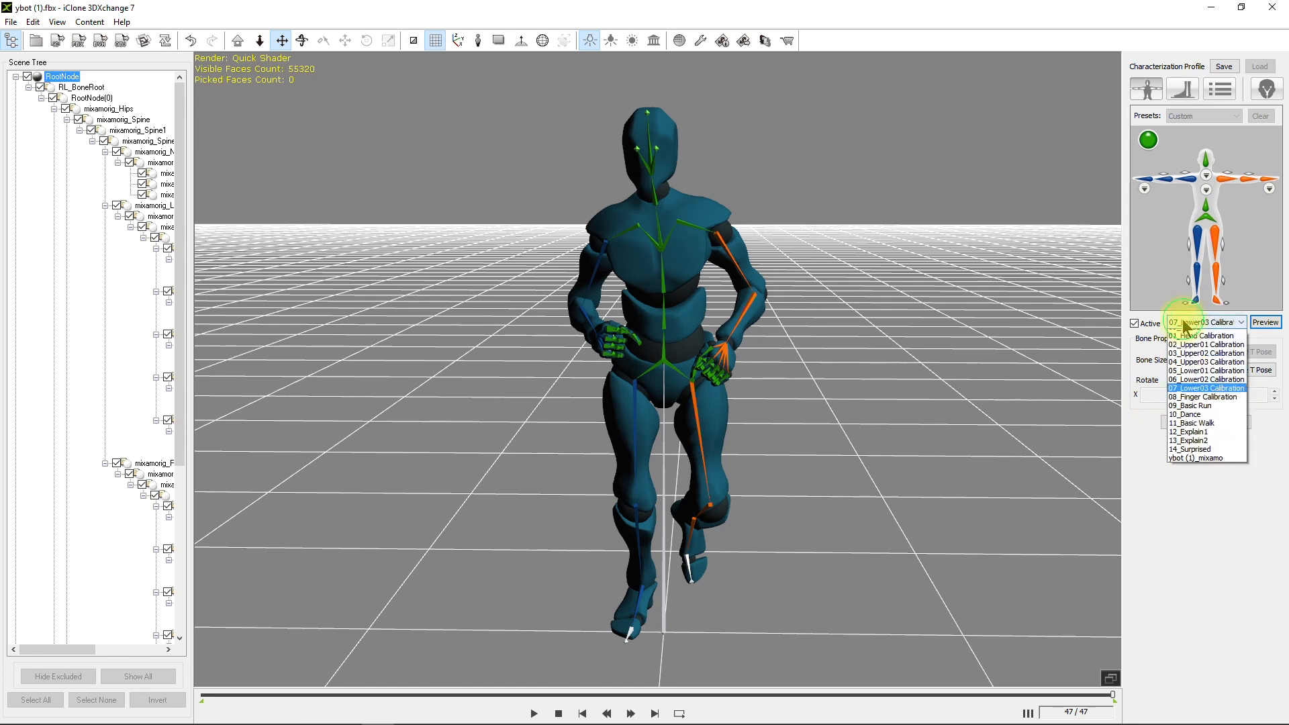
left_click(1186, 405)
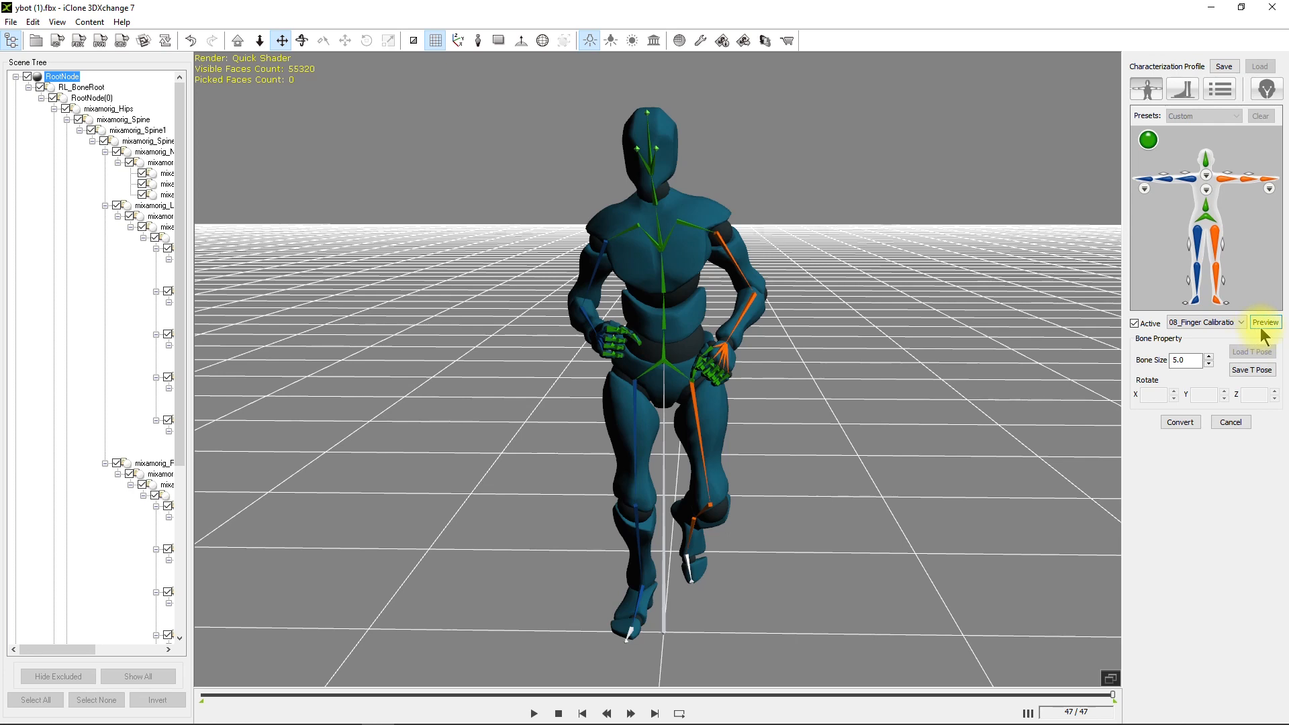
left_click(1265, 323)
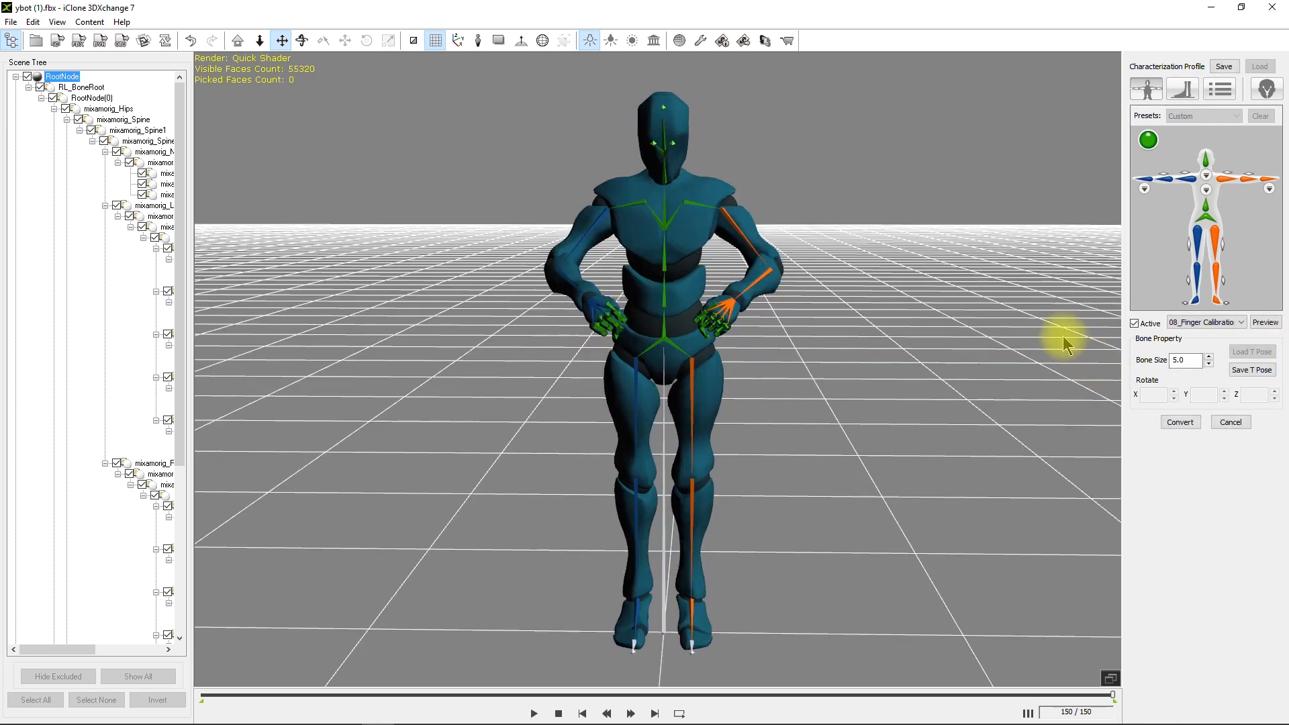
- Return the ybot to the 00_Tpose preview and convert it to a non-standard character, dismissing the update notice
left_click(1227, 324)
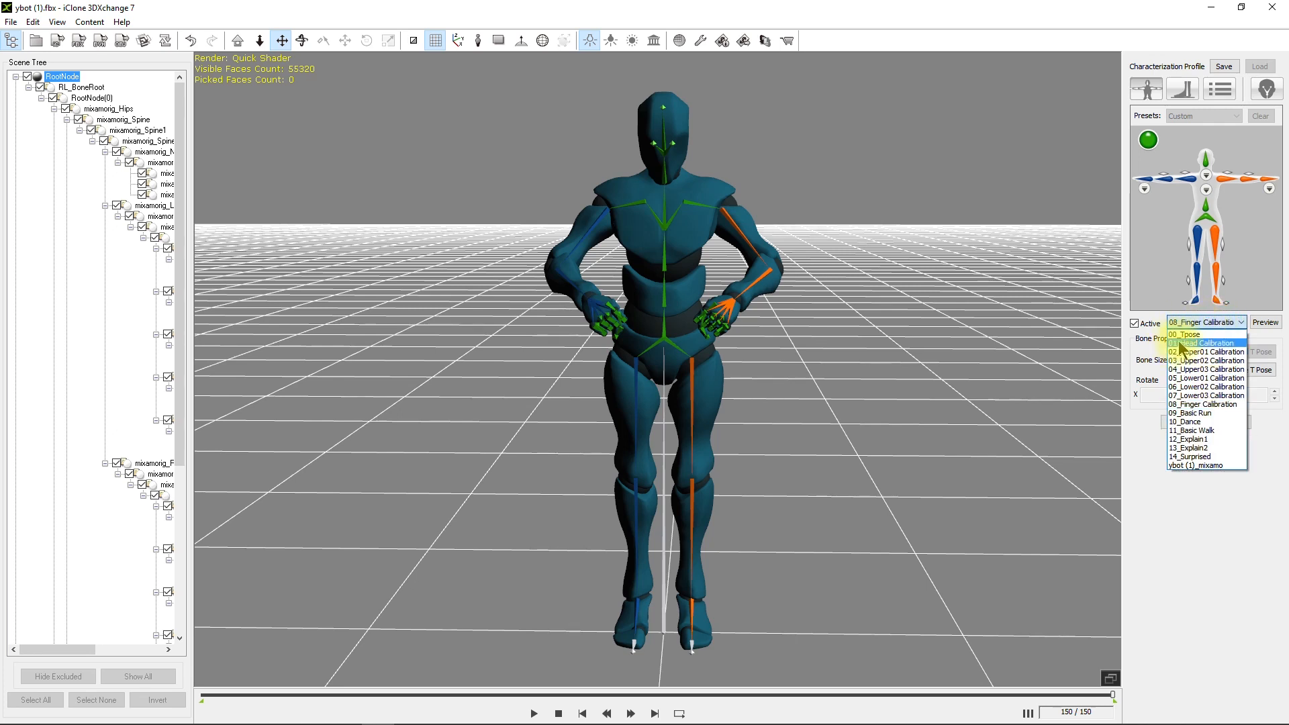
left_click(1181, 334)
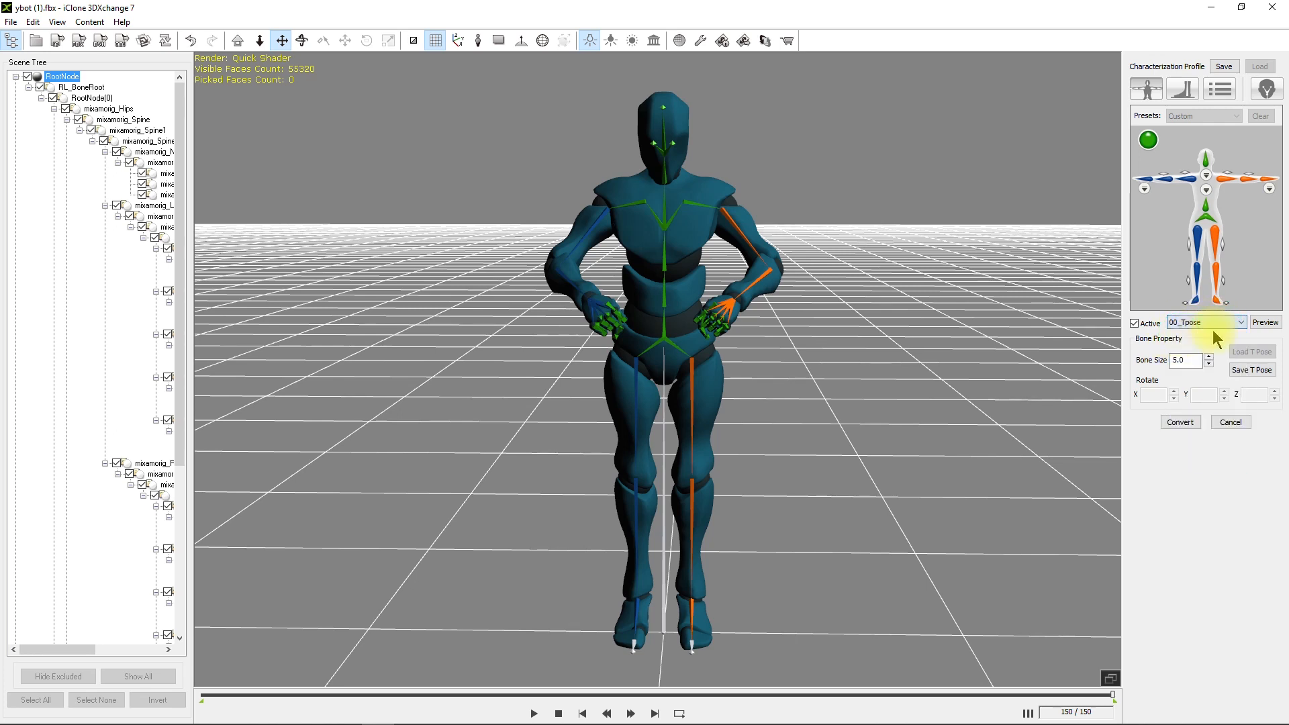
left_click(1264, 323)
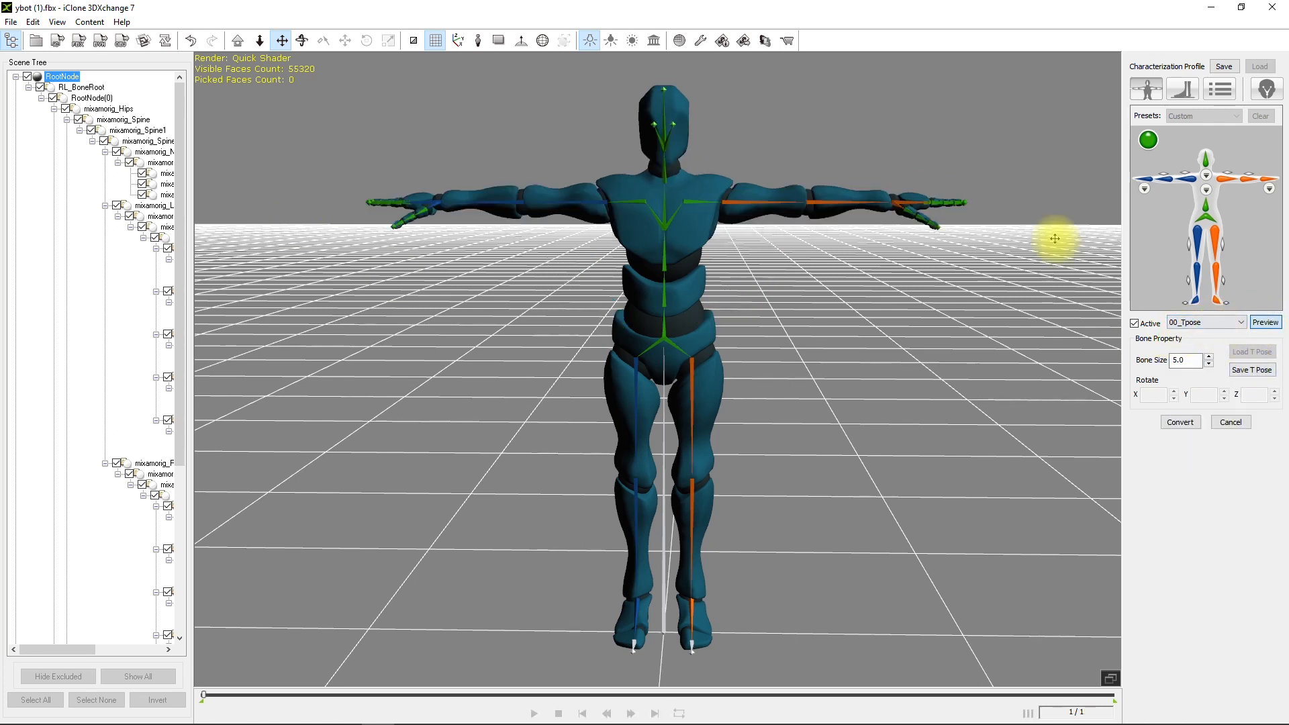
left_click(1181, 421)
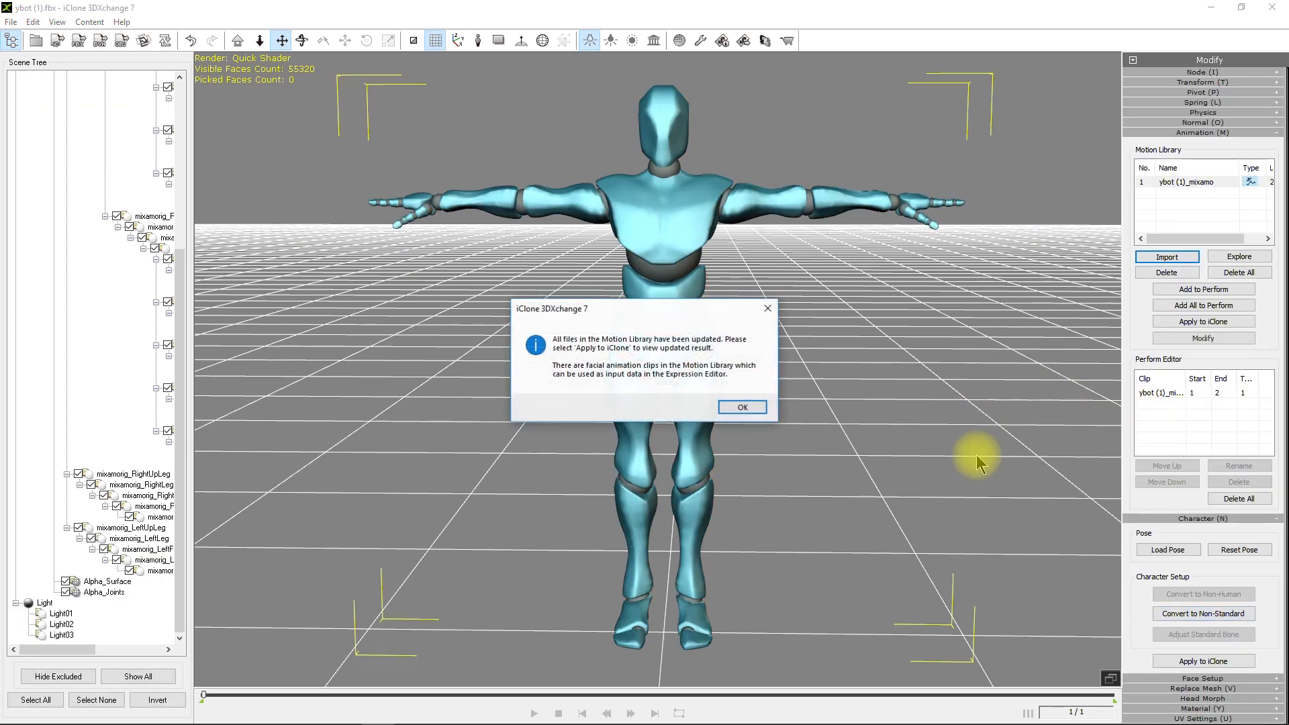
left_click(744, 410)
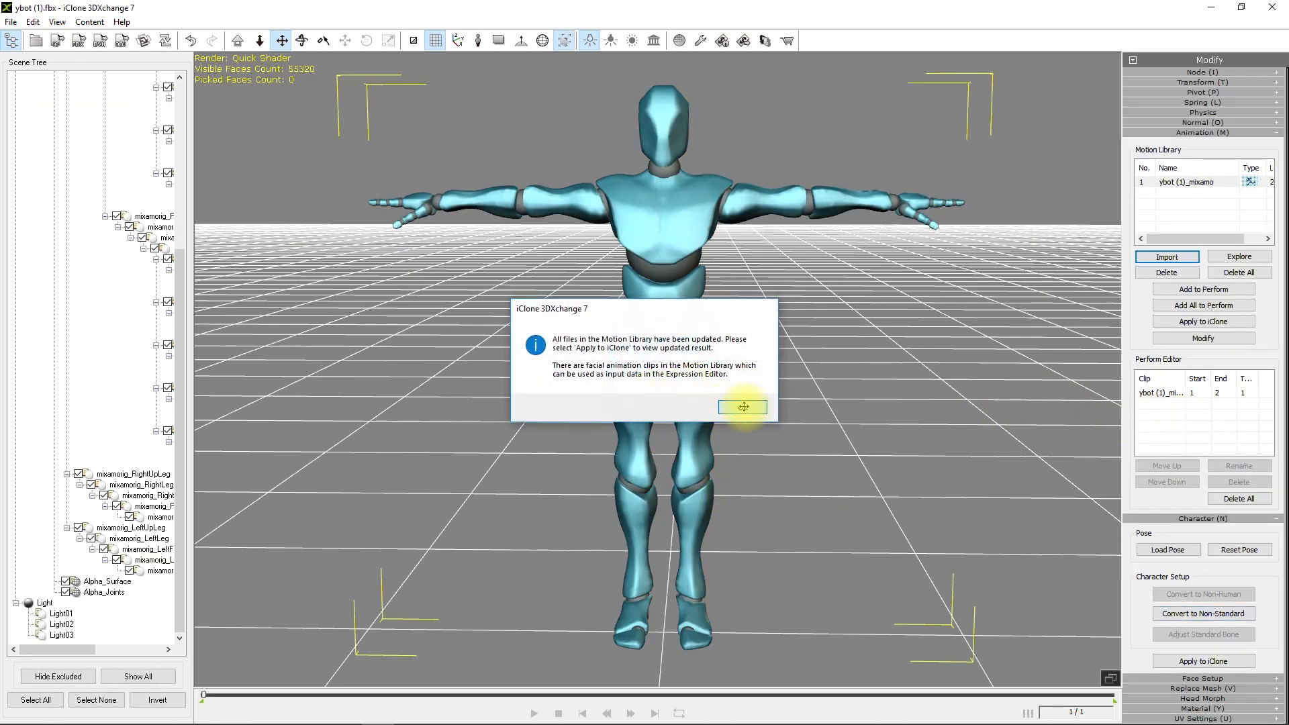
- Import the Idle (1) animation into the Motion Library with the Current Character profile and default FBX settings
left_click(1166, 257)
left_click(638, 114)
double_click(638, 114)
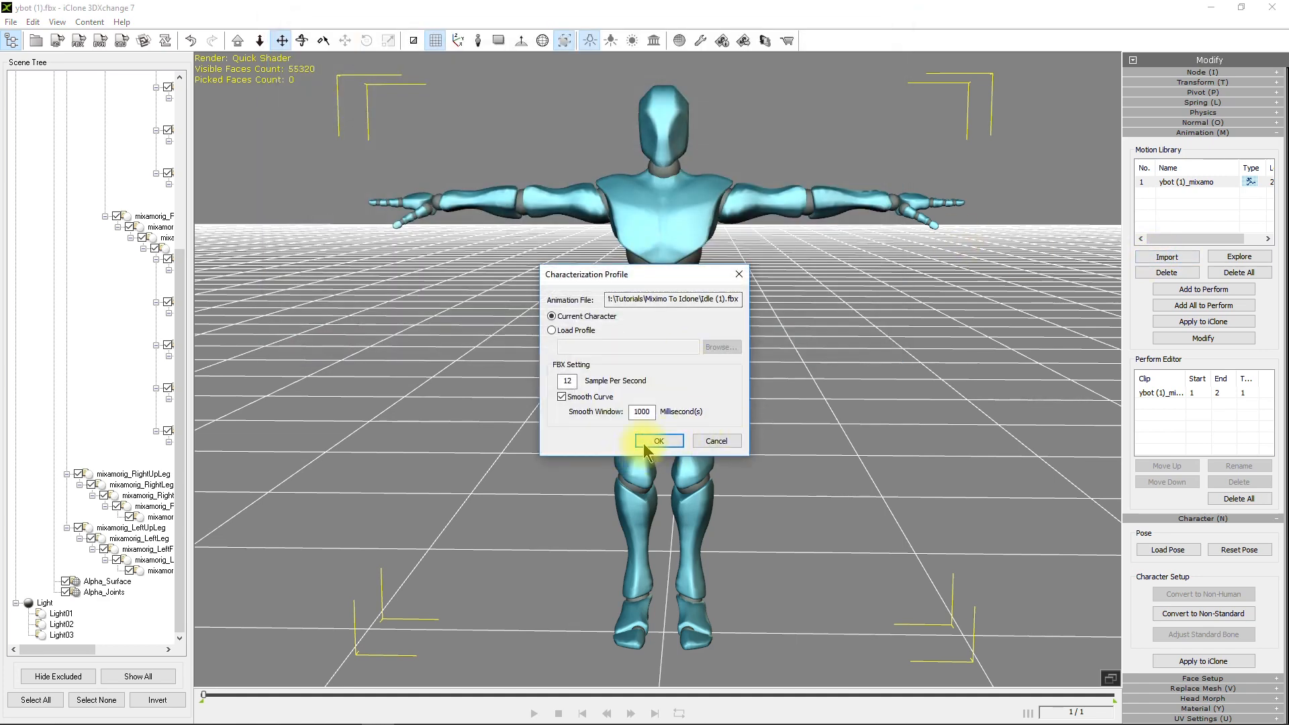
left_click(657, 441)
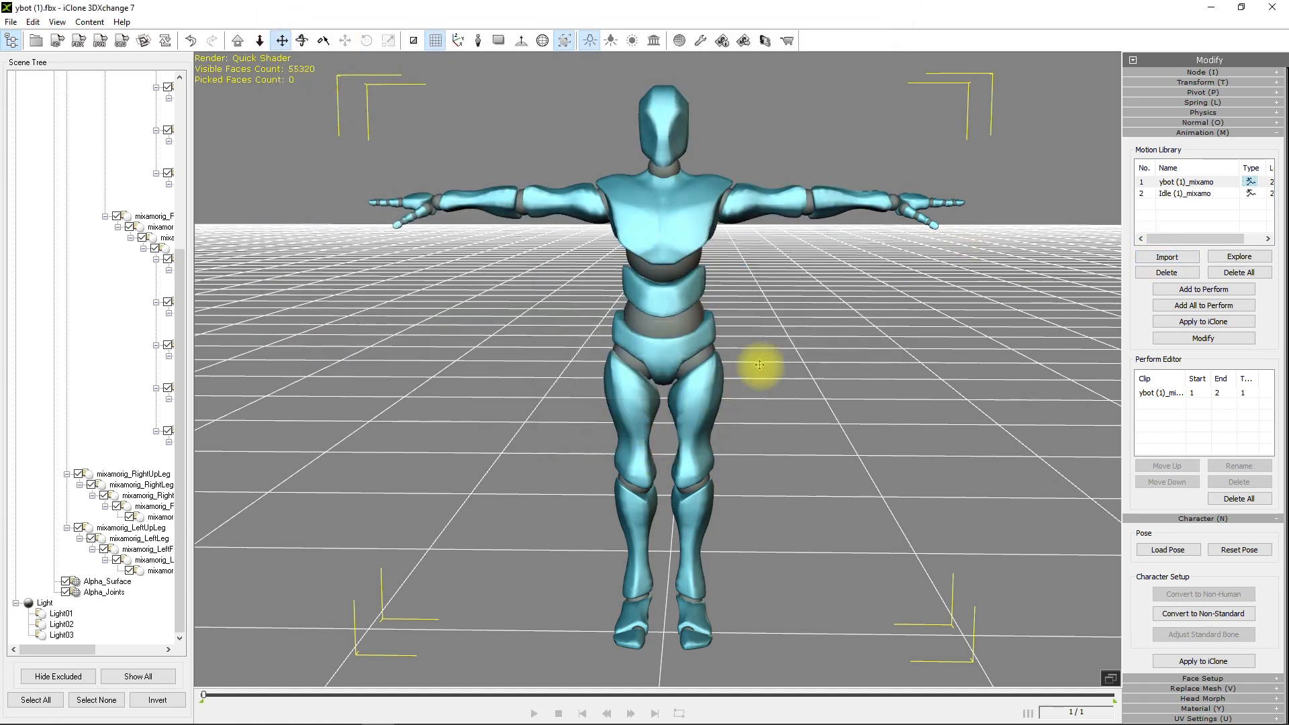
- Apply the Idle (1)_mixamo motion to the soldier avatar in iClone and switch to iClone
double_click(1194, 194)
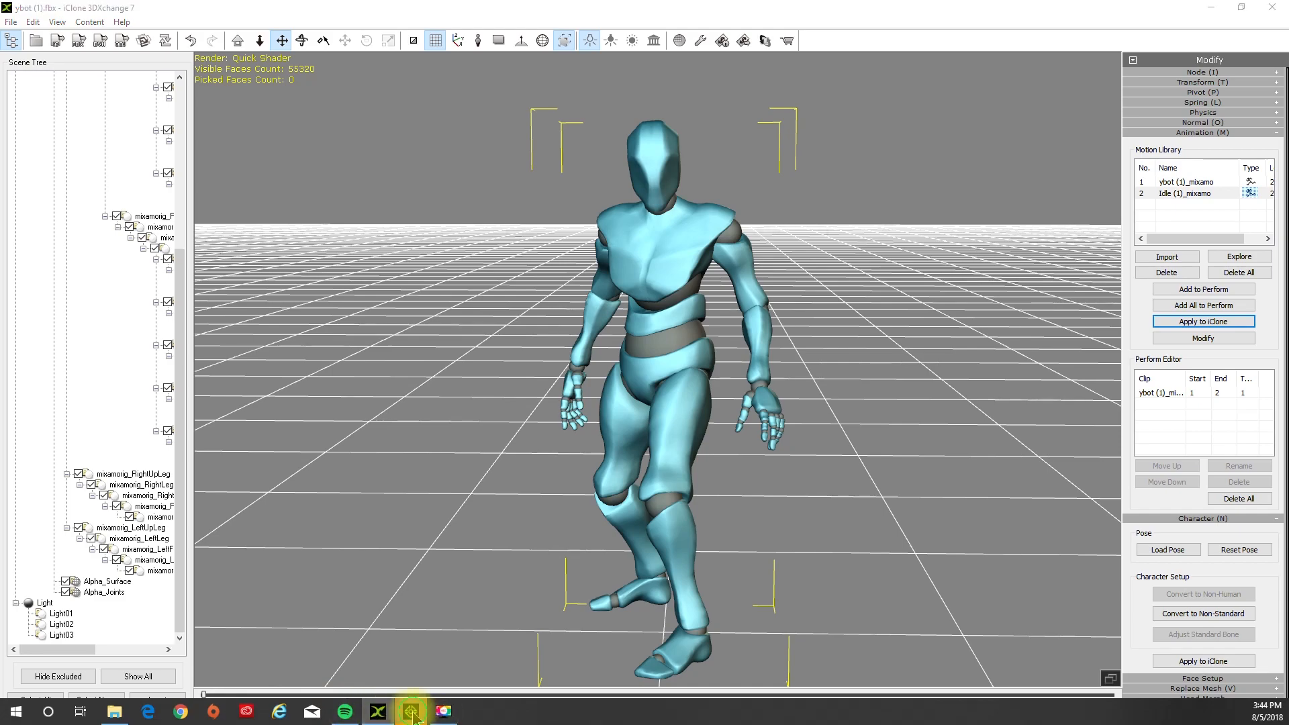
left_click(411, 713)
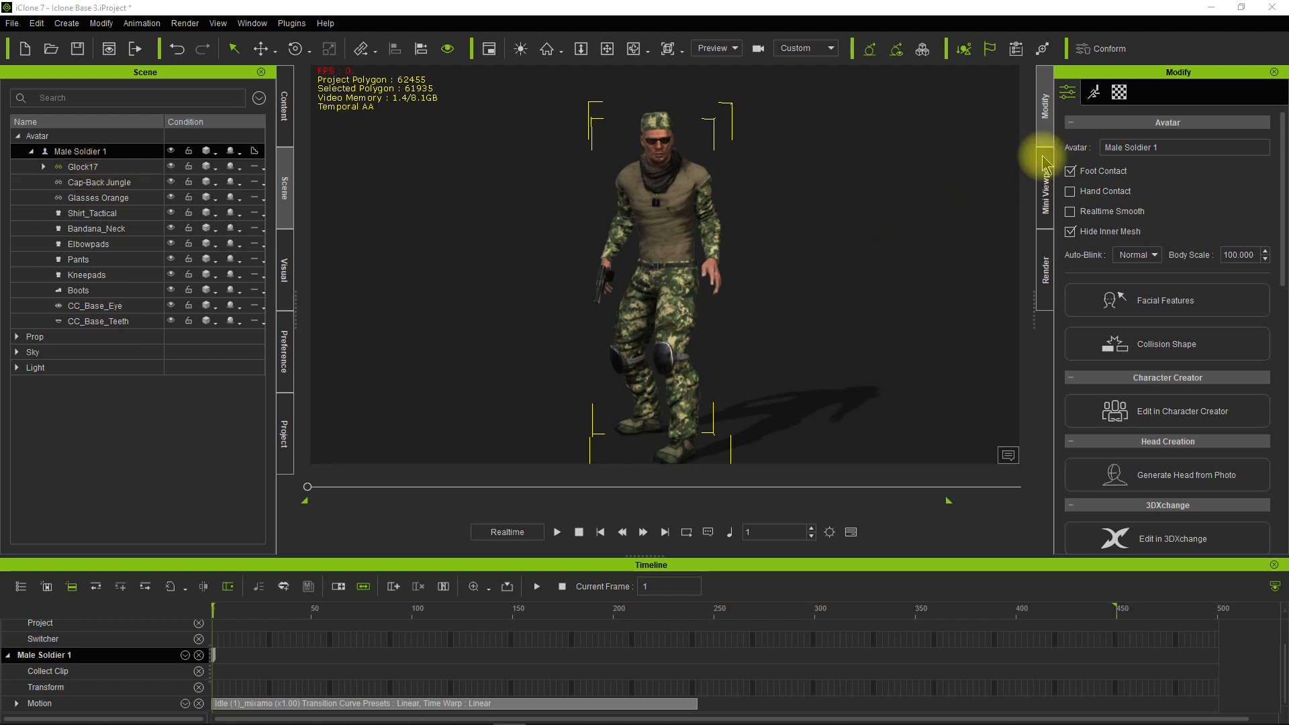
- Open the Edit Motion Layer editor for Male Soldier 1 and move its window clear of the avatar
left_click(1093, 92)
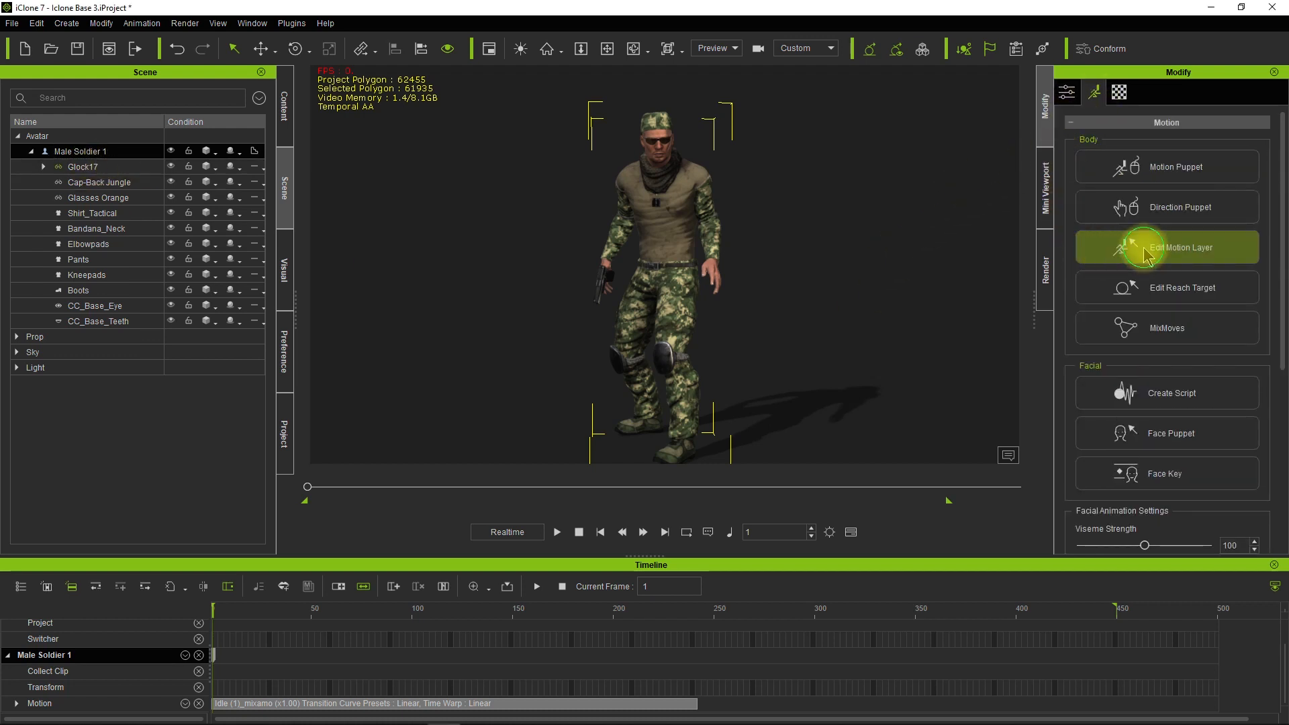
left_click(1145, 255)
left_click_drag(655, 119, 130, 68)
left_click(1008, 454)
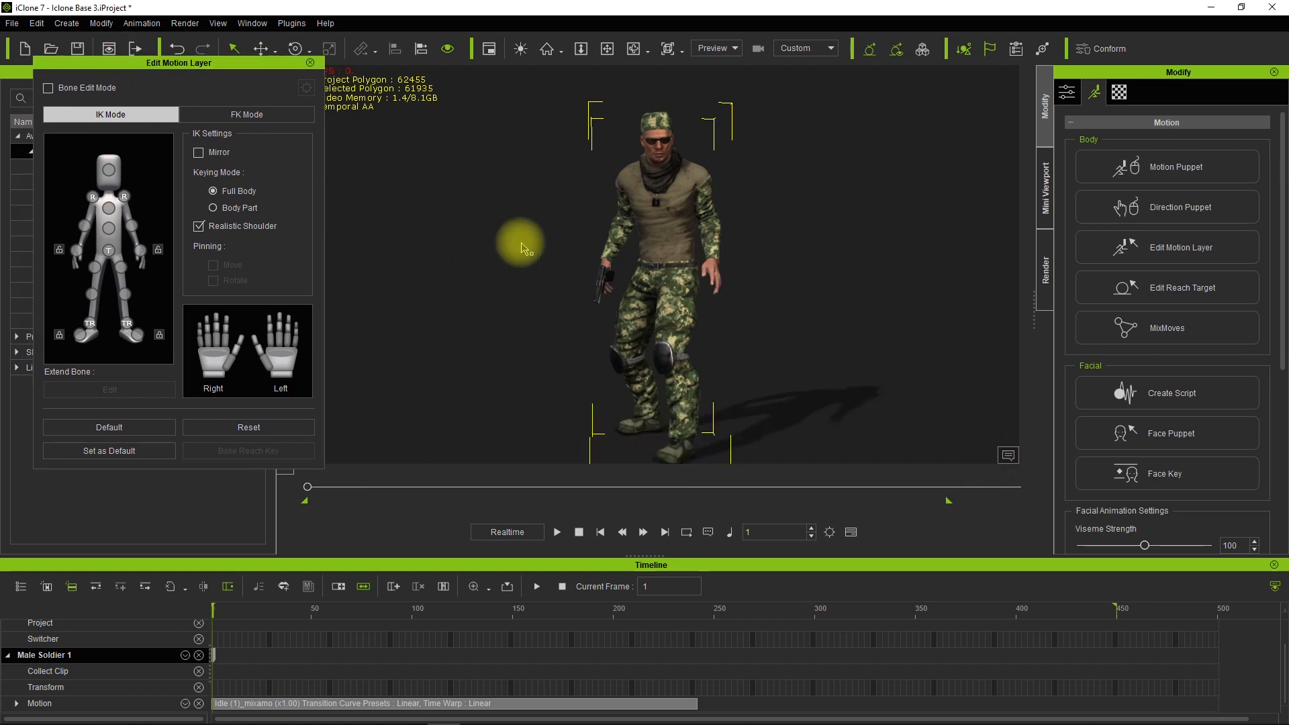
- Rotate the soldier's right index finger to curl it toward the pistol's trigger
scroll(508, 245, "up", 5)
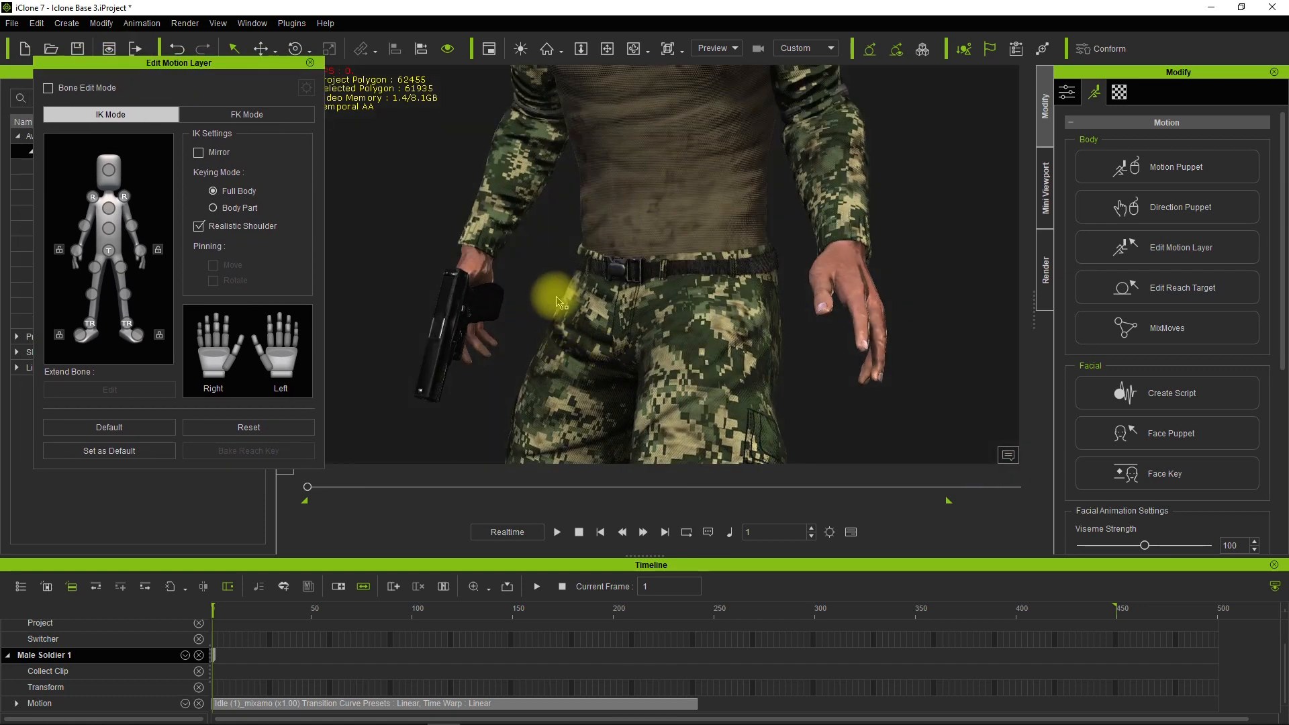
left_click_drag(556, 302, 1151, 245, "alt")
scroll(806, 329, "up", 2)
right_click_drag(756, 336, 730, 300, "alt")
scroll(803, 268, "up", 2)
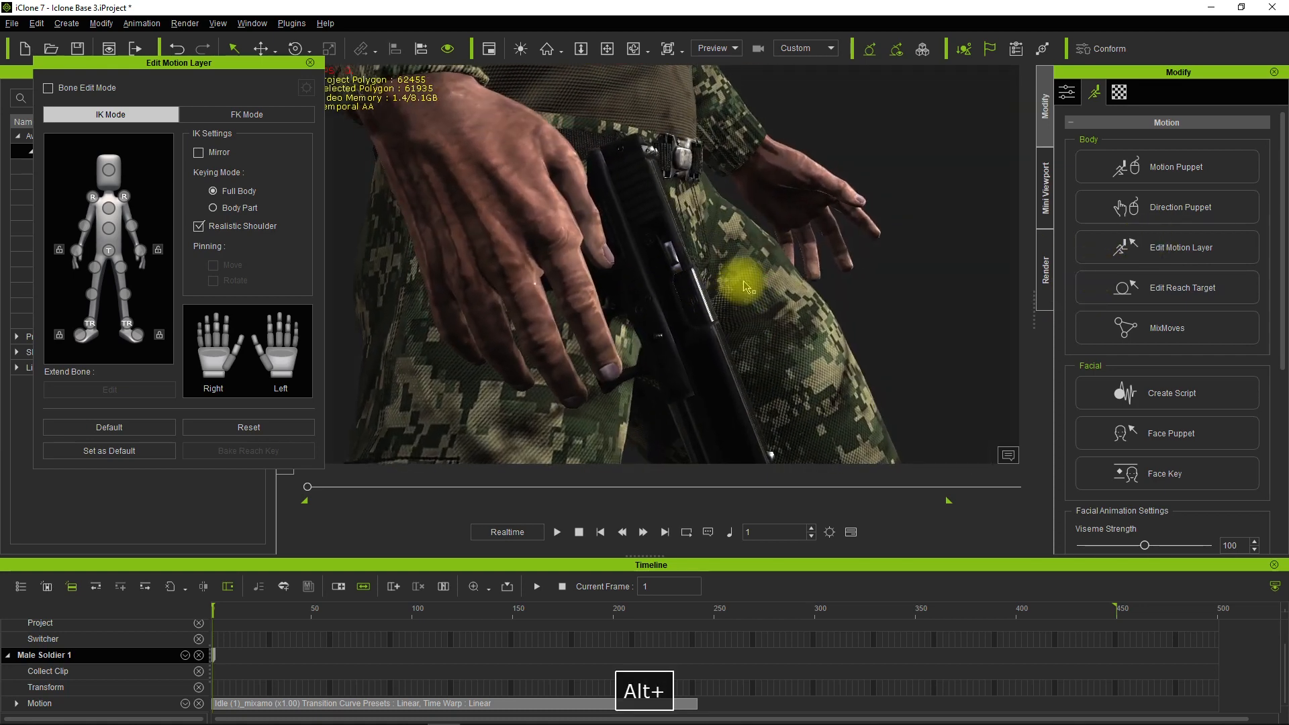
right_click_drag(733, 354, 749, 340, "alt")
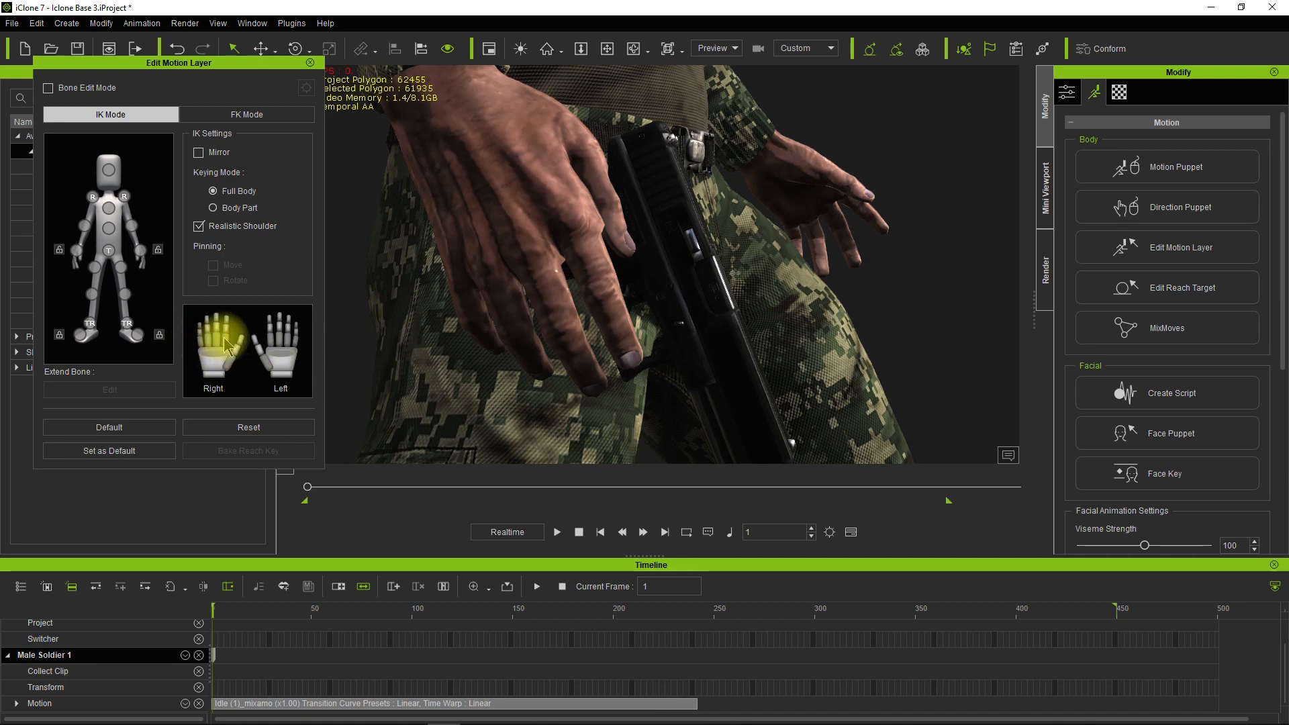
left_click(226, 344)
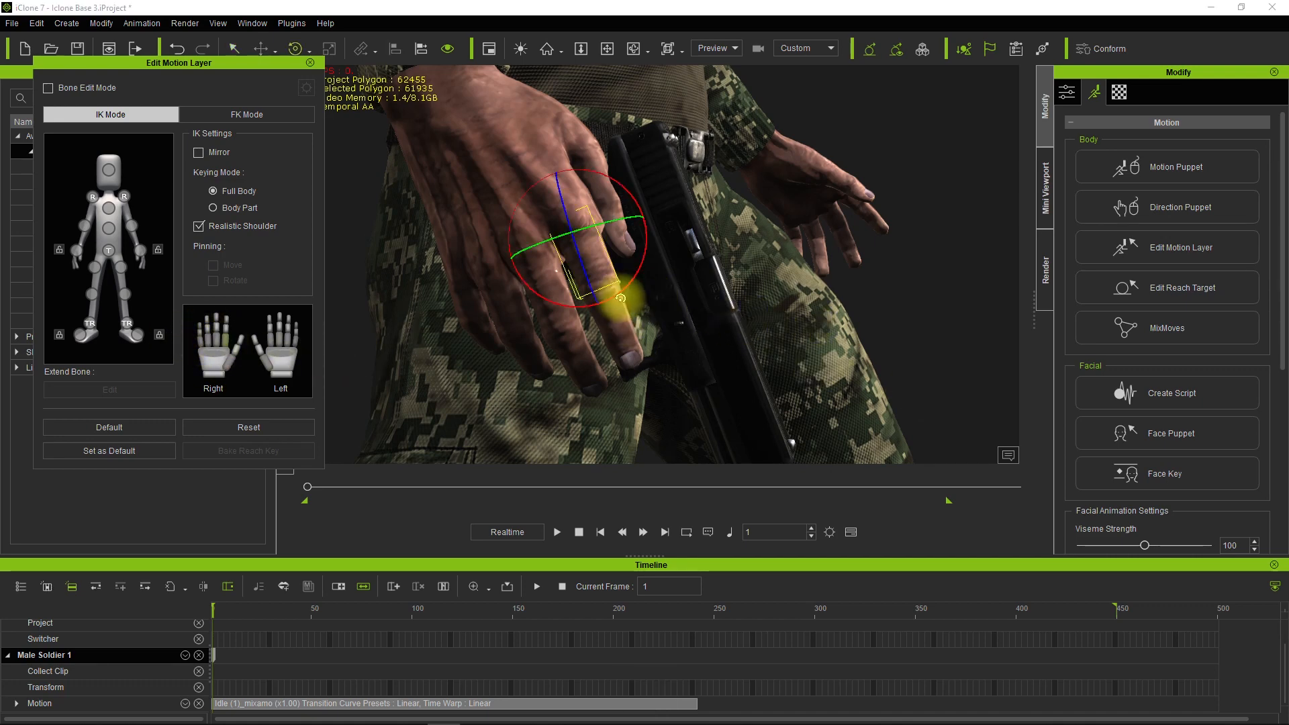
left_click_drag(626, 296, 631, 299)
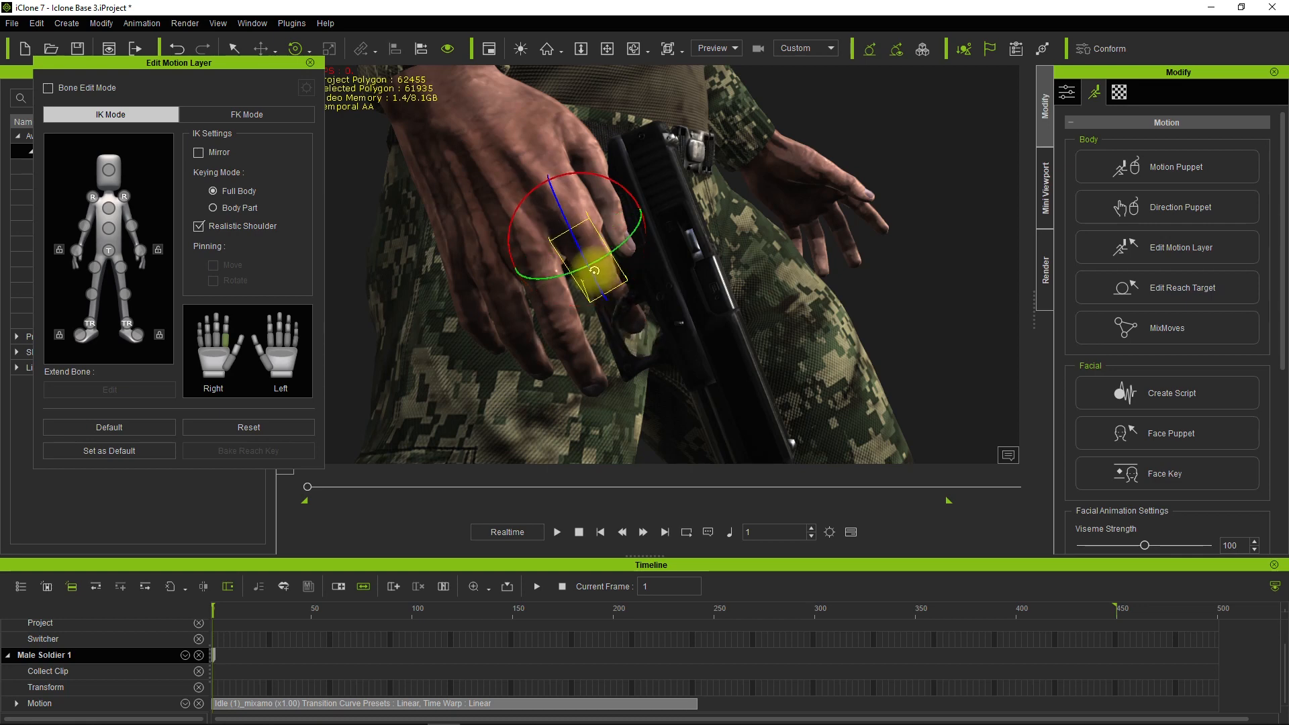
- Rotate the lower joints of the soldier's right middle, ring and little fingers to curl them toward the pistol grip
left_click(217, 336)
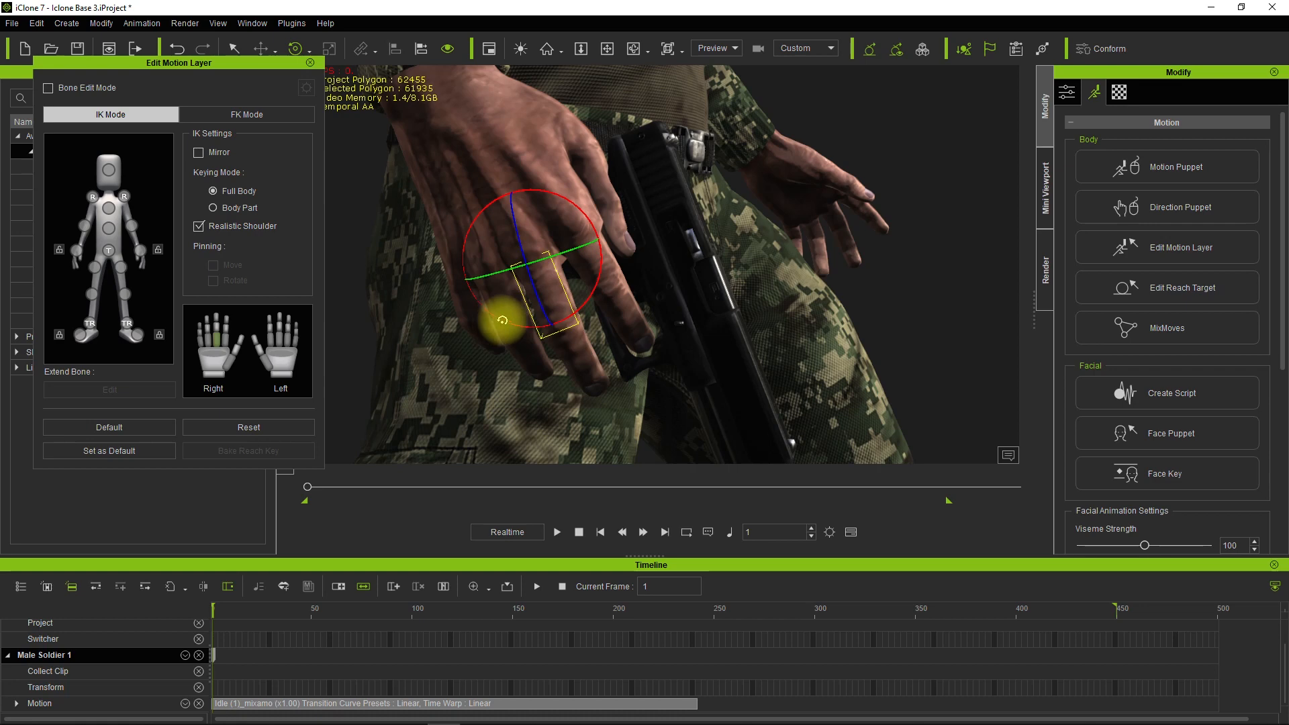
left_click_drag(503, 320, 468, 349)
left_click(208, 349)
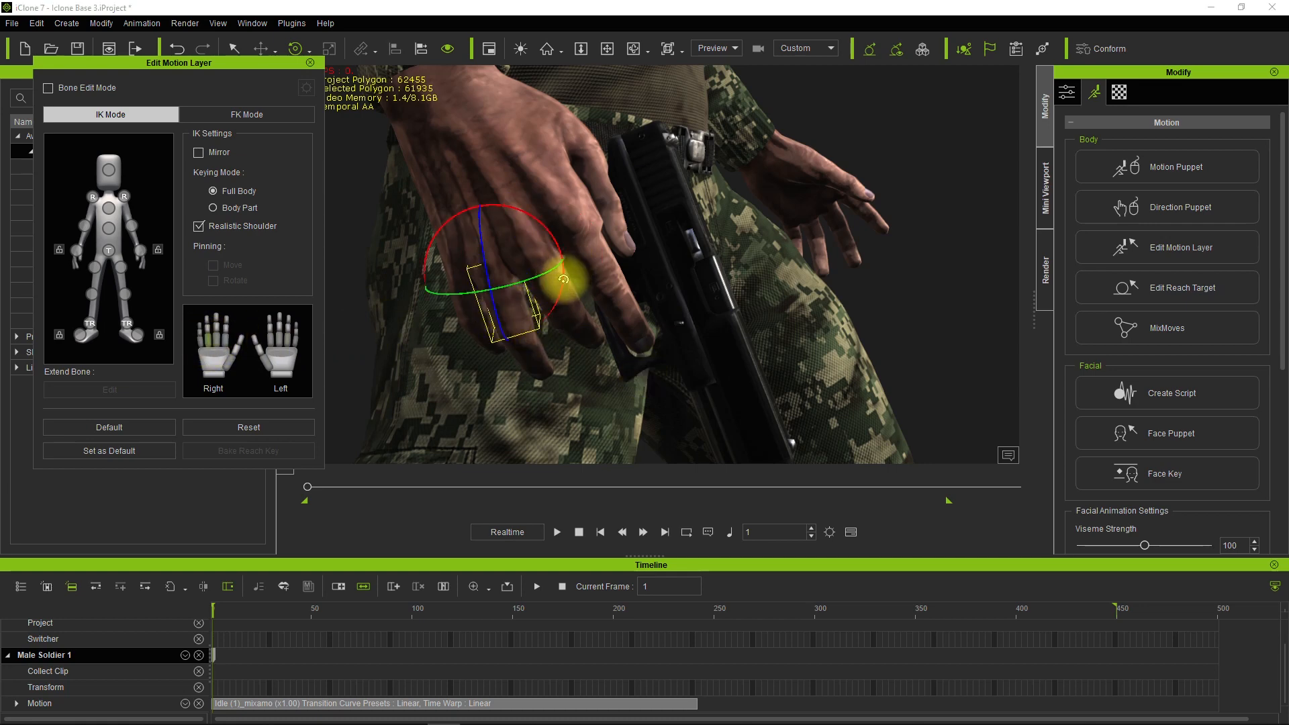
left_click_drag(567, 276, 503, 309)
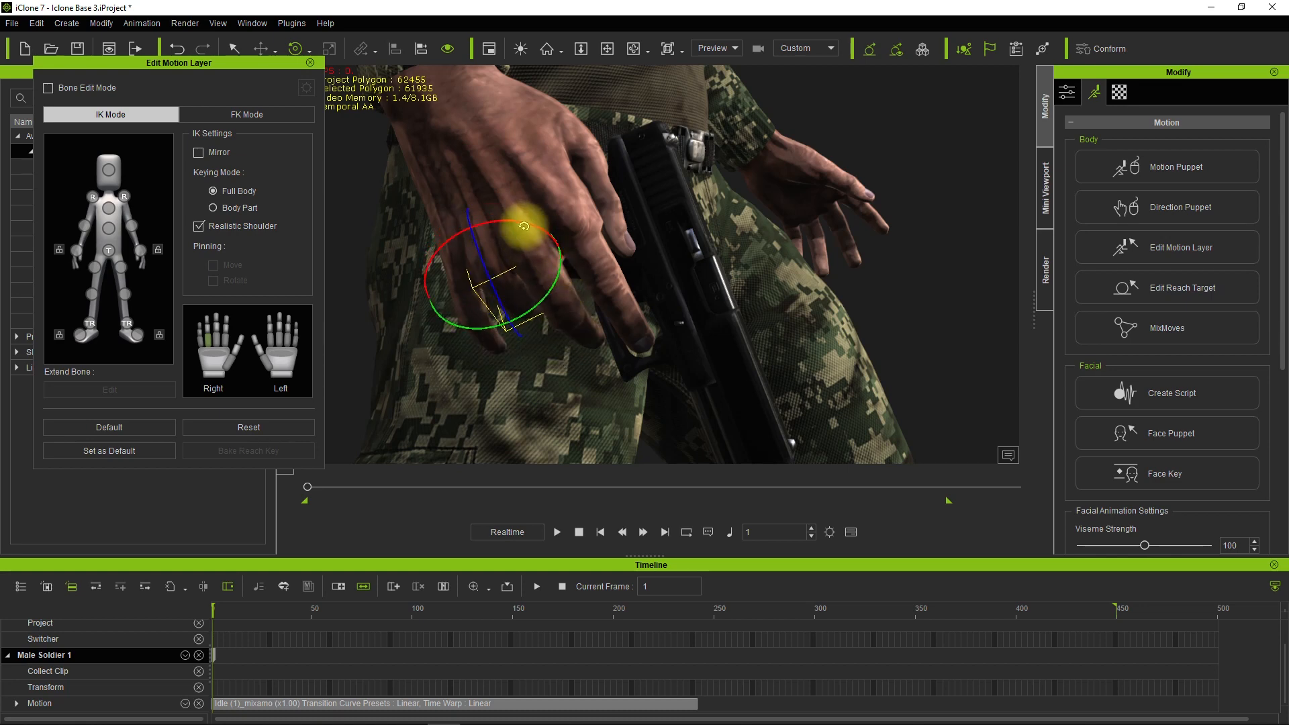
left_click(204, 348)
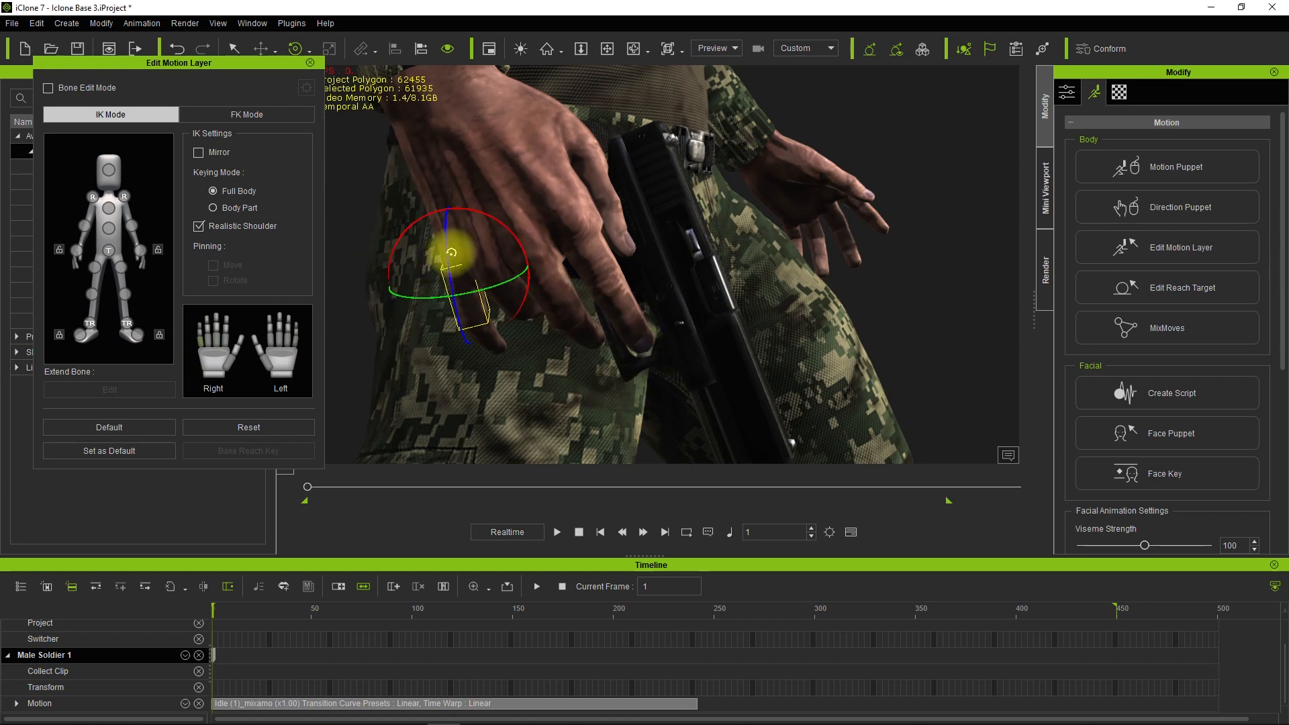
mouse_move(443, 264)
left_mouse_down()
mouse_move(434, 286)
mouse_move(448, 259)
left_mouse_up()
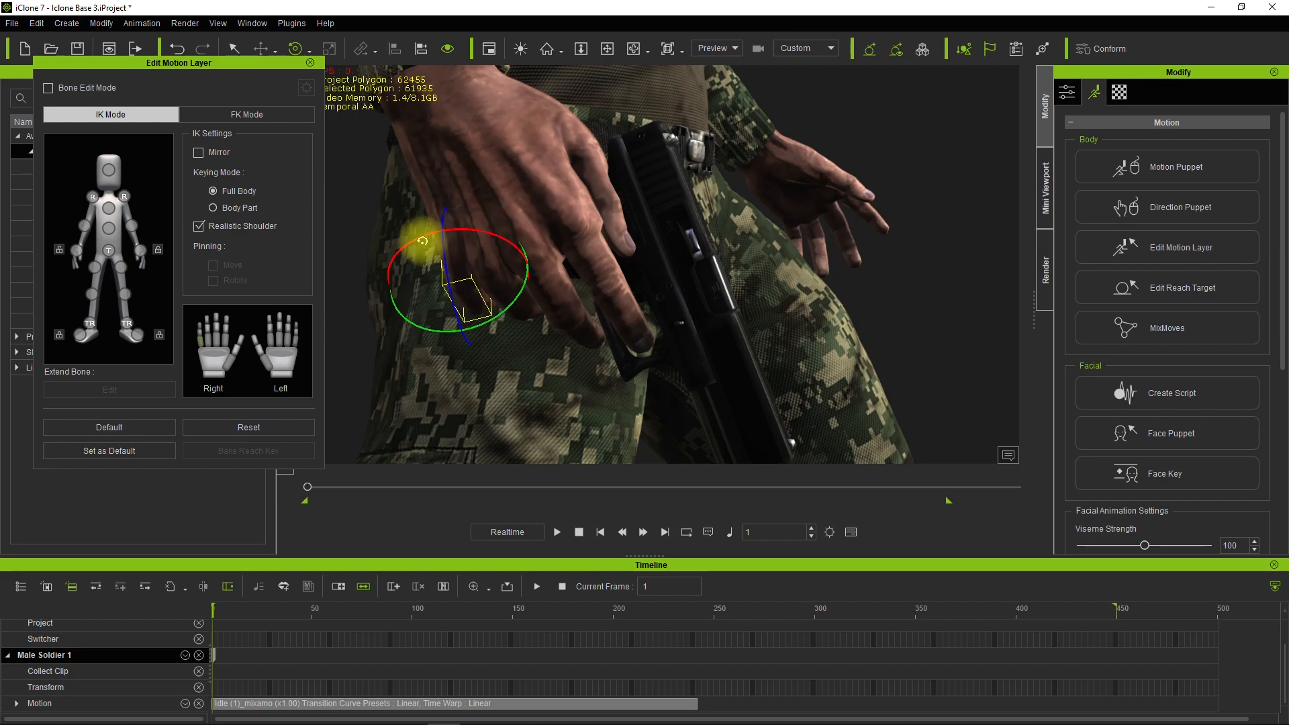
- Rotate the soldier's right index finger joint from the opposite side so the fingertip sits inside the pistol's trigger guard
left_click_drag(771, 299, 329, 362, "alt")
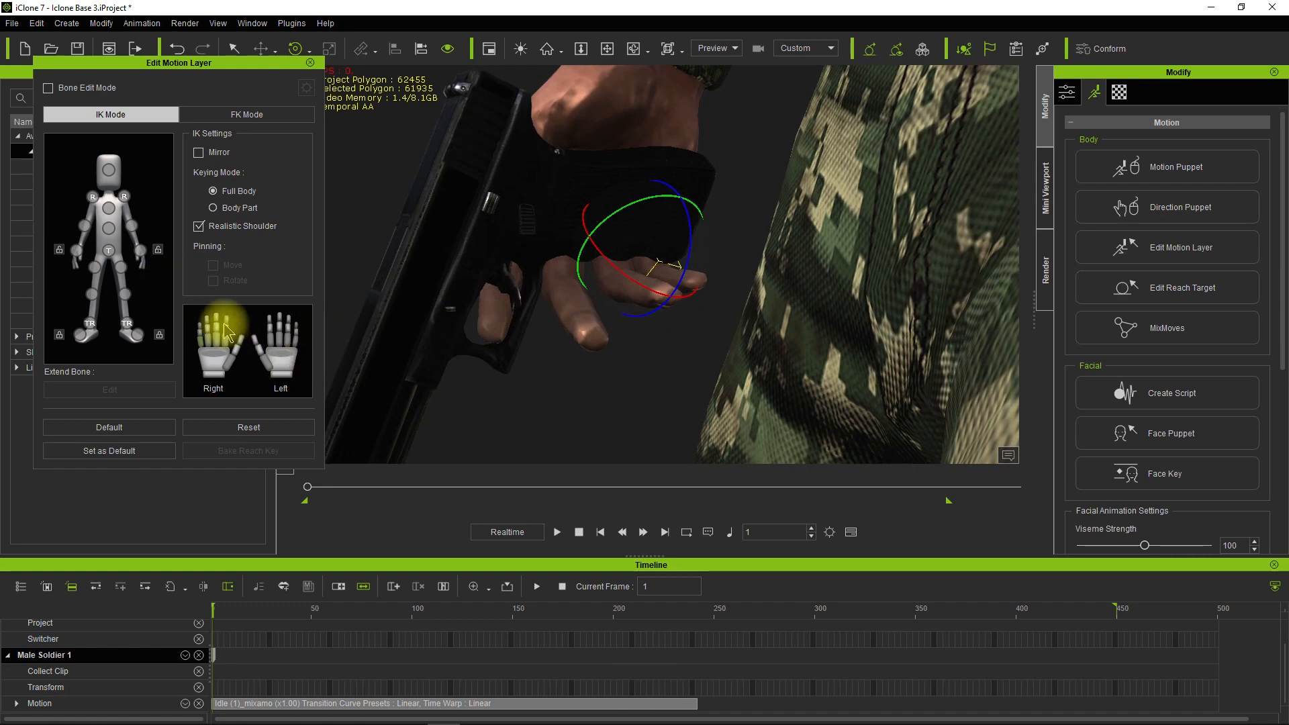
left_click(488, 313)
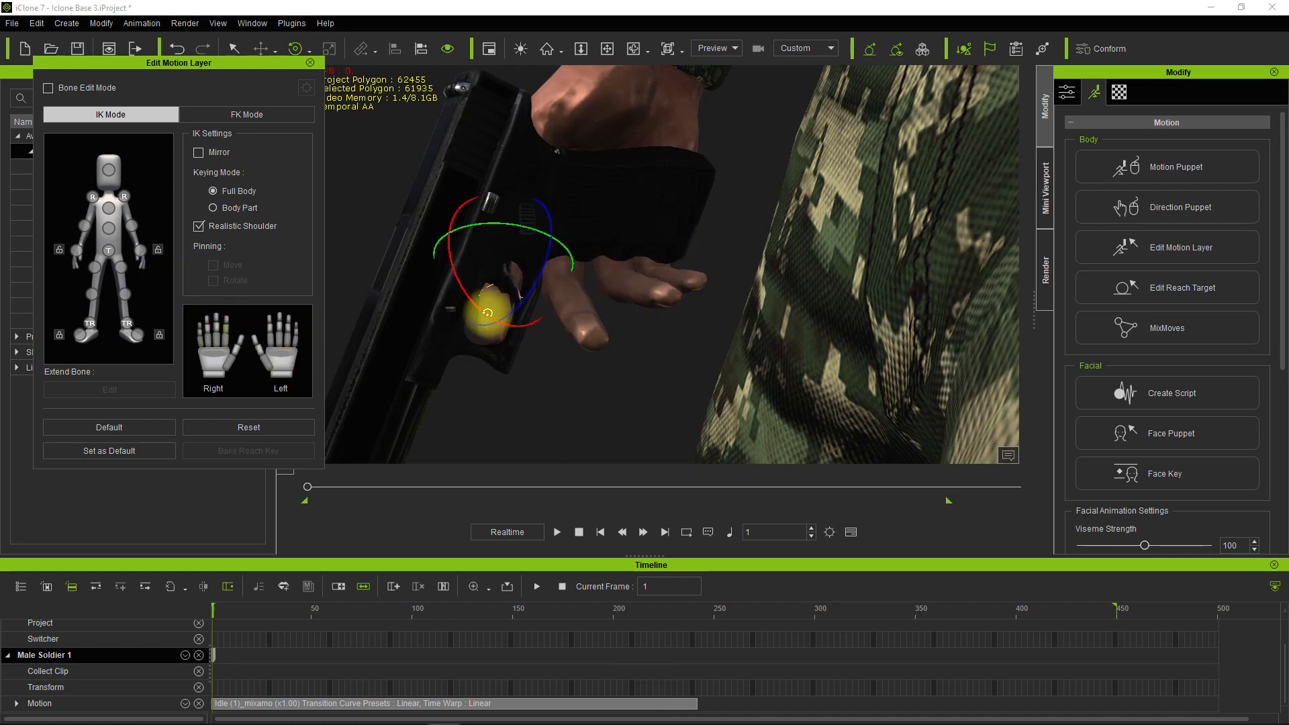
left_click(227, 320)
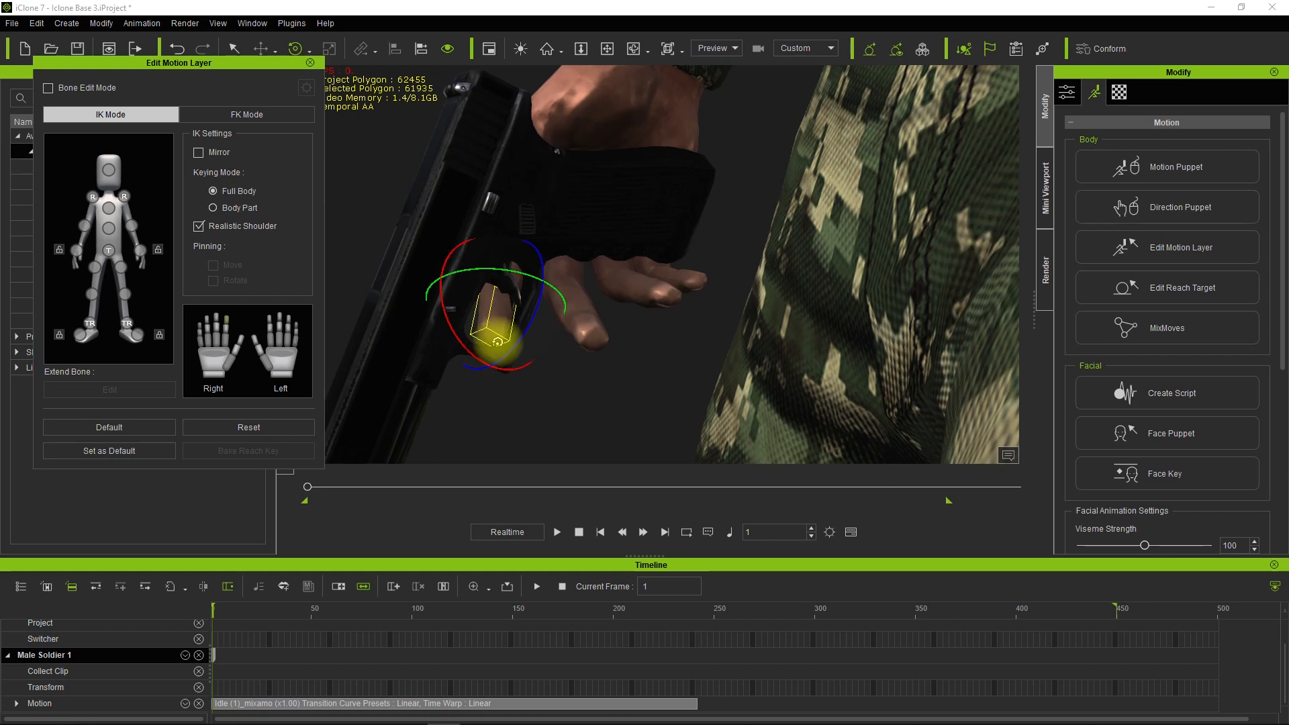
mouse_move(515, 339)
left_mouse_down()
mouse_move(526, 325)
mouse_move(506, 334)
left_mouse_up()
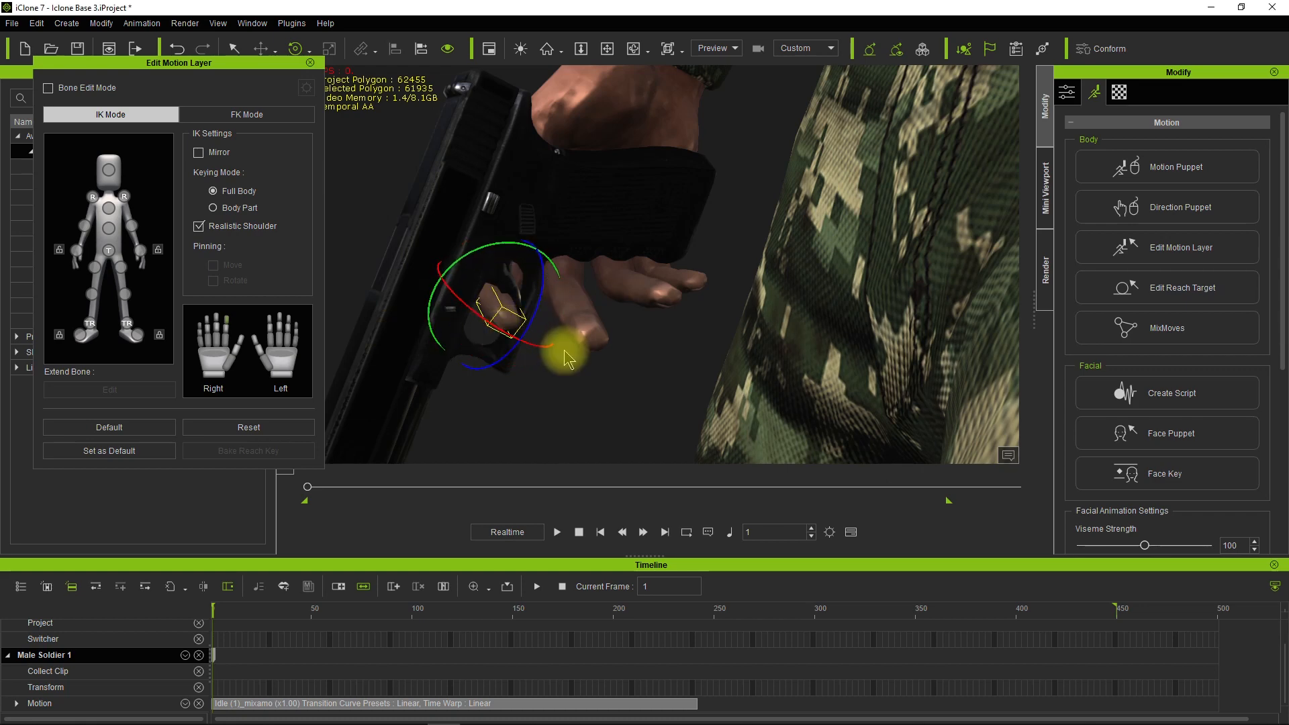
- Rotate the middle and tip joints of the soldier's right middle finger to wrap it around the pistol grip
left_click(217, 328)
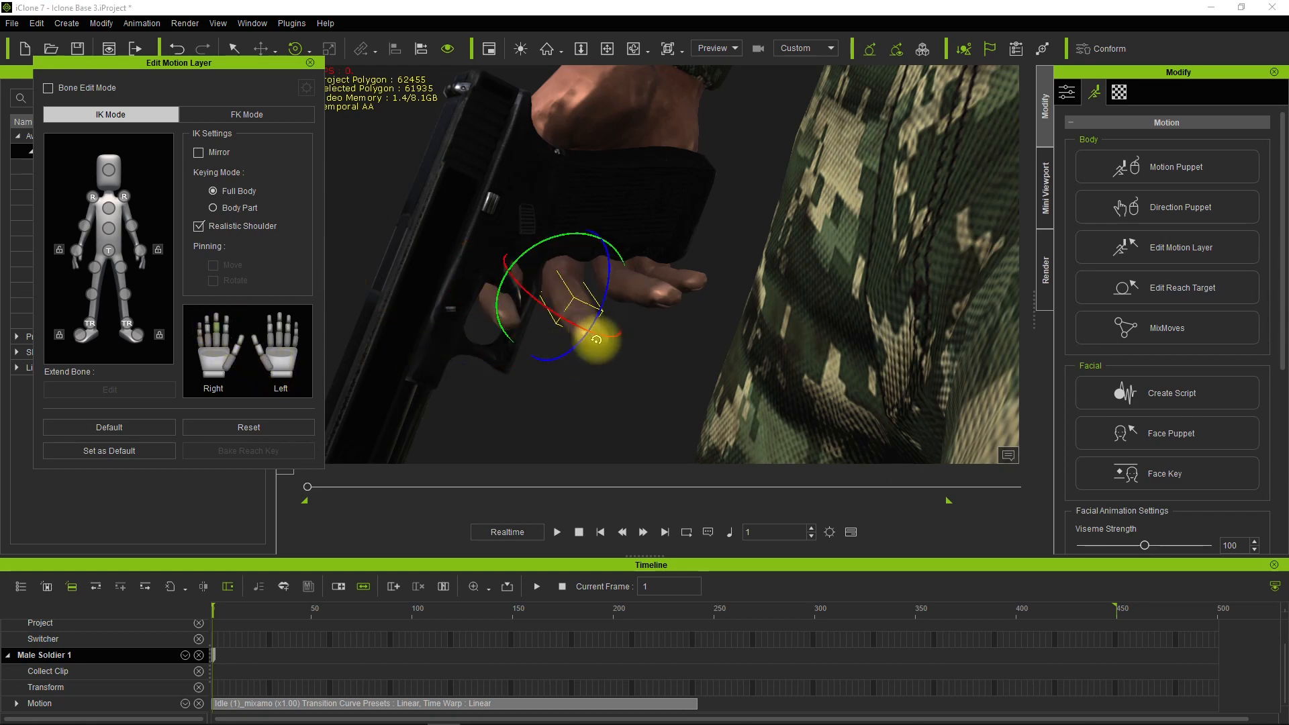
left_click_drag(591, 322, 526, 254)
left_click(216, 320)
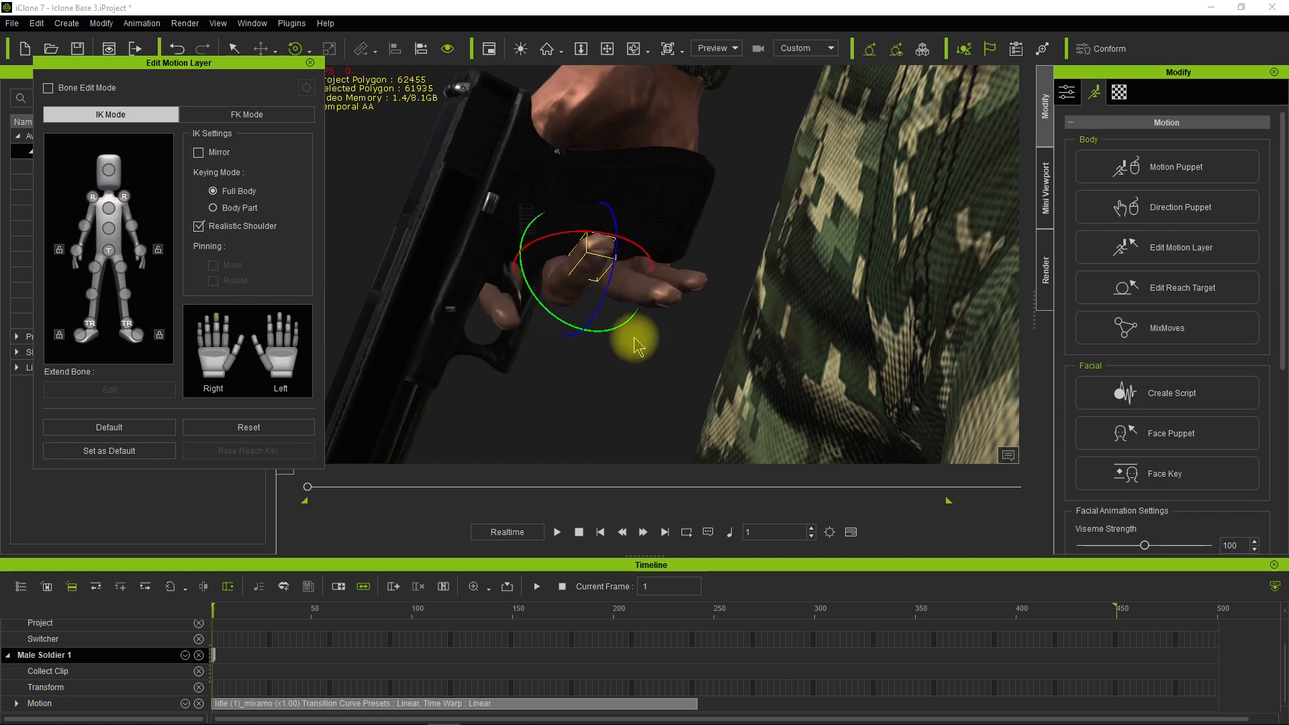
left_click_drag(604, 302, 596, 274)
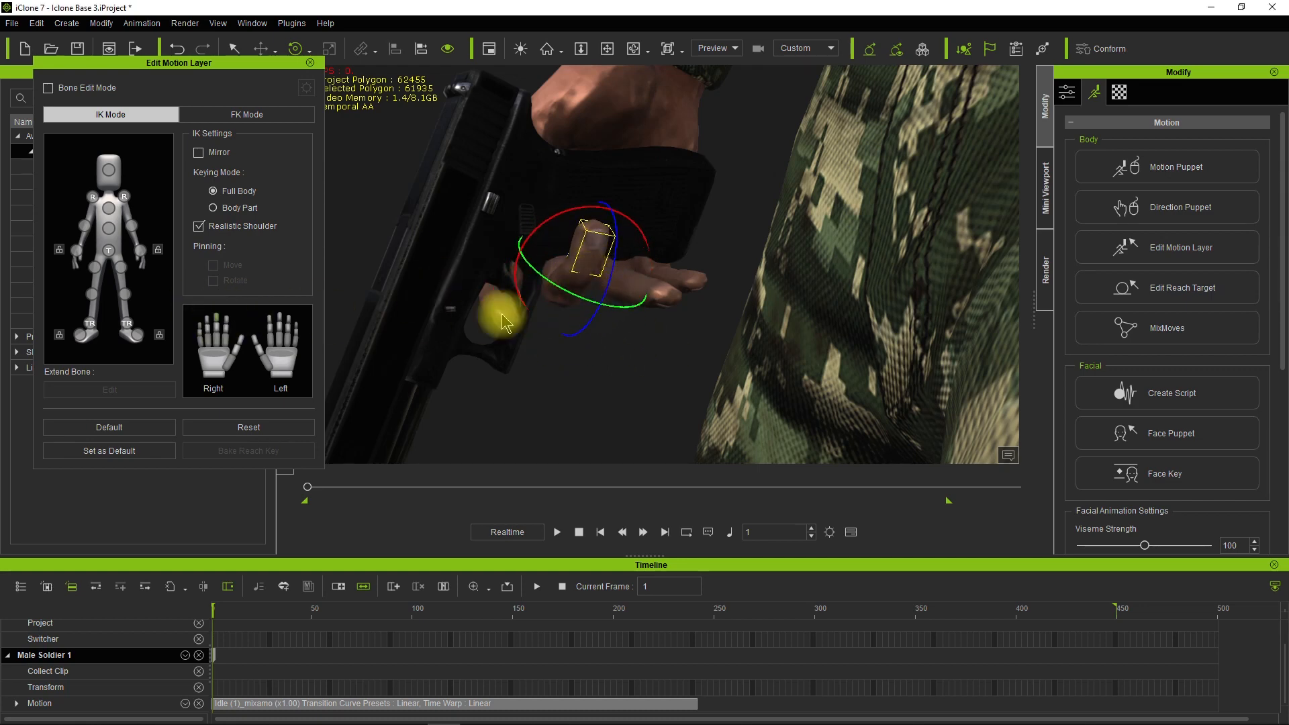
- Rotate the joints of the soldier's right ring and little fingers to wrap both around the pistol grip
left_click(208, 330)
left_click_drag(670, 324, 657, 282)
mouse_move(604, 242)
left_mouse_down()
mouse_move(589, 242)
mouse_move(609, 245)
left_mouse_up()
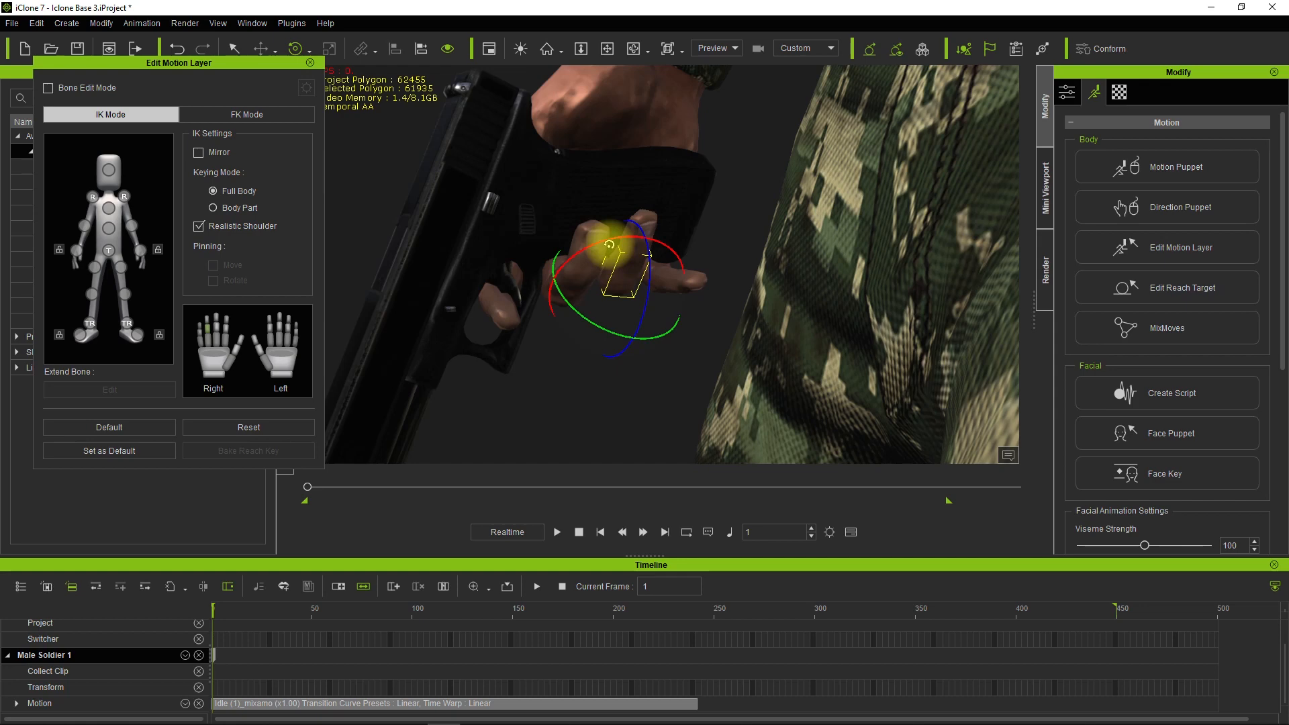
left_click(196, 334)
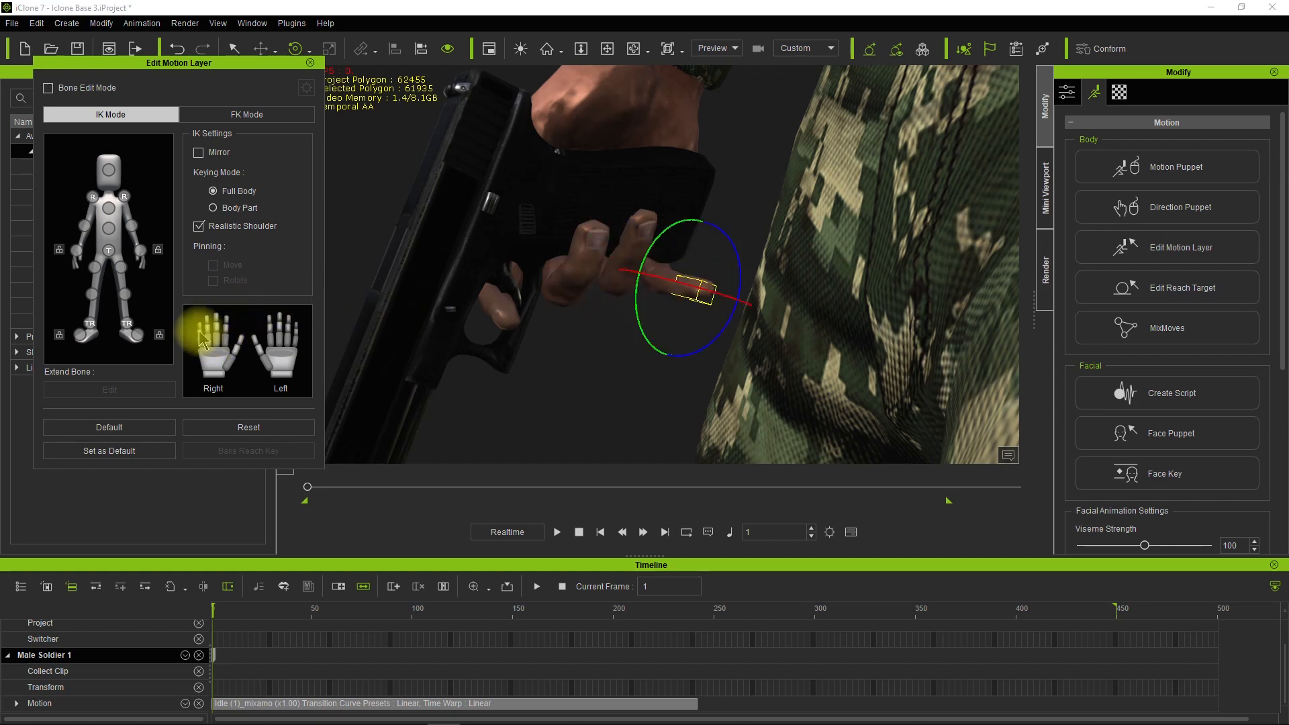
left_click_drag(691, 299, 609, 331)
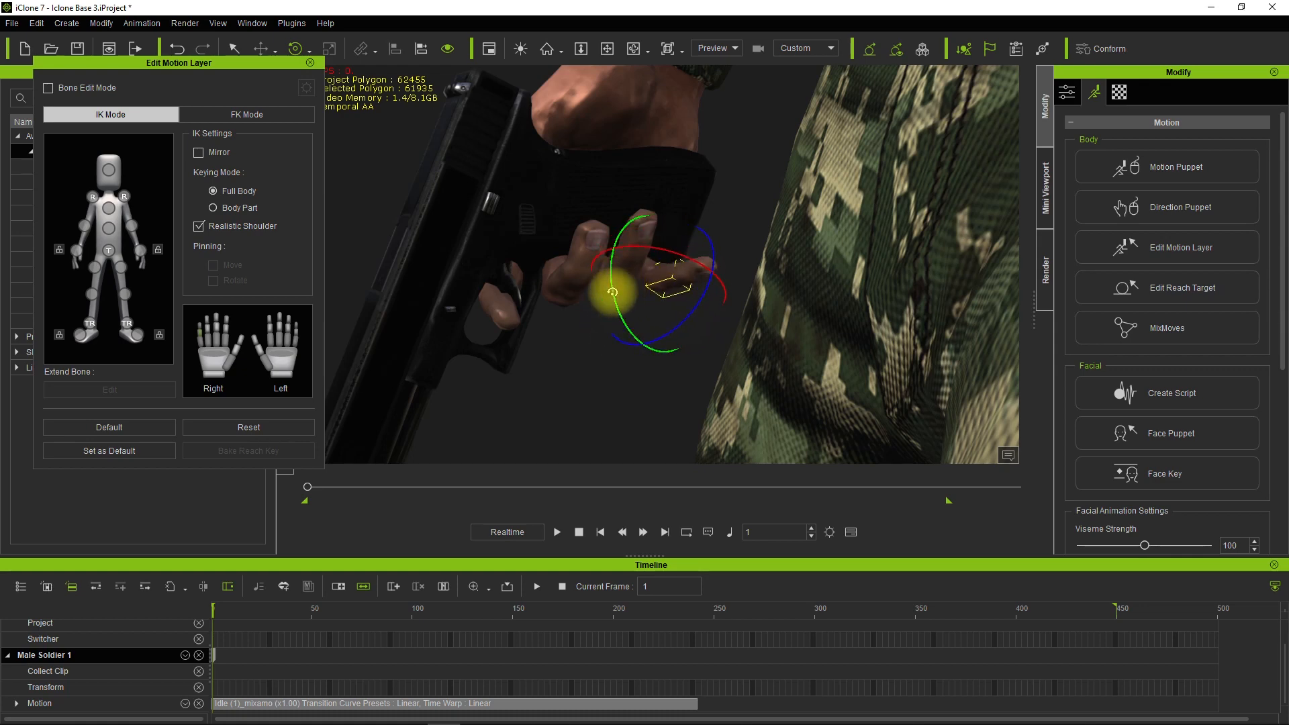
left_click(203, 346)
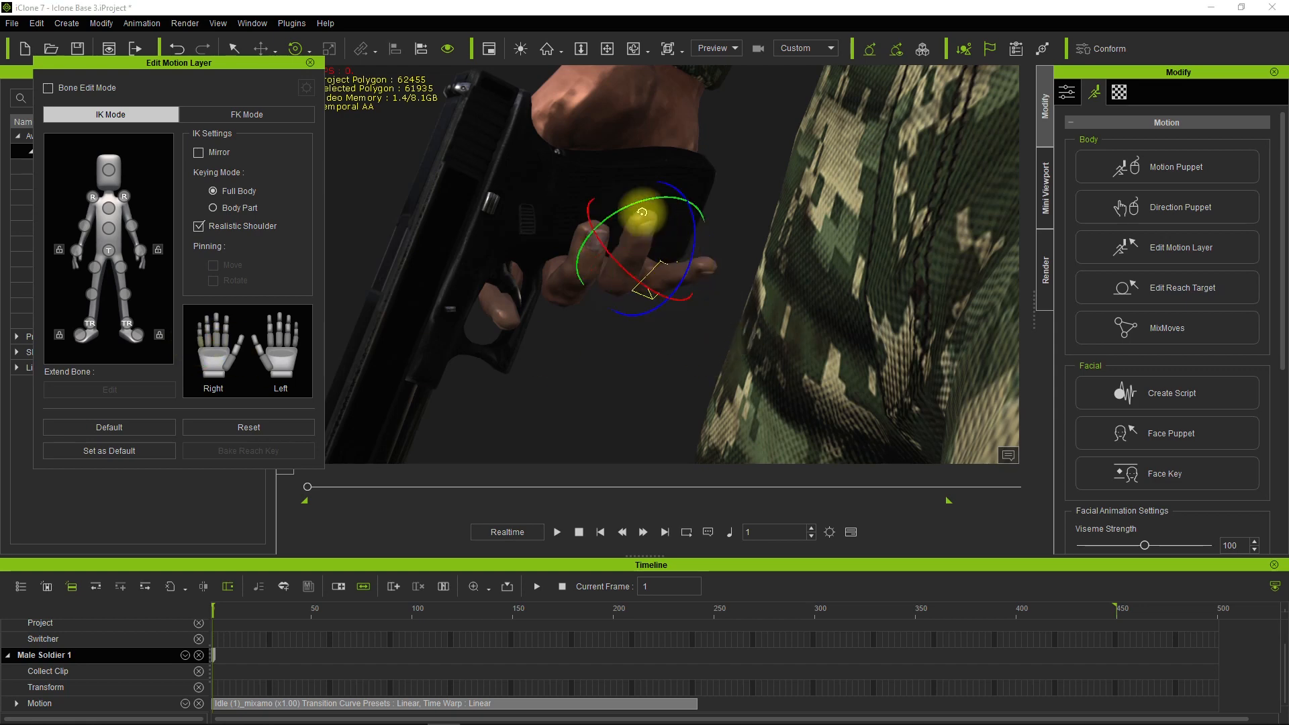
left_click_drag(618, 208, 666, 247)
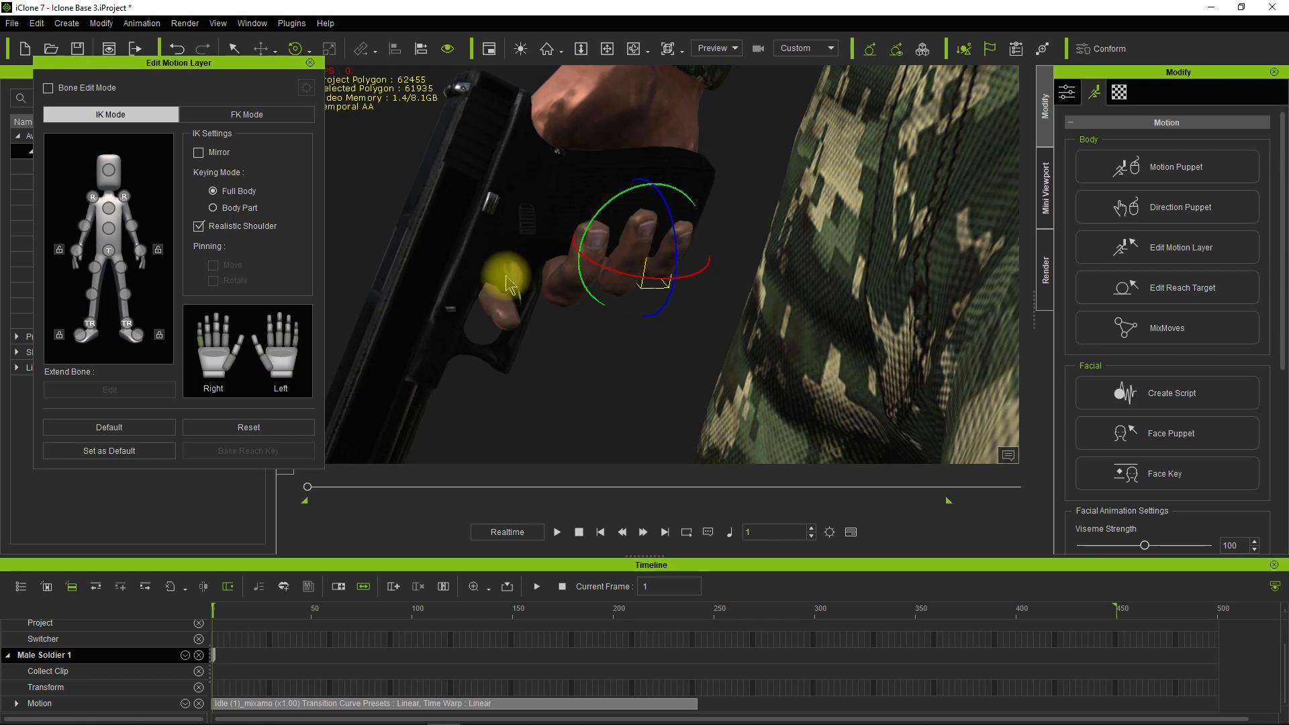
- Rotate the soldier's right thumb joints down against the pistol and close the Edit Motion Layer editor
left_click(229, 368)
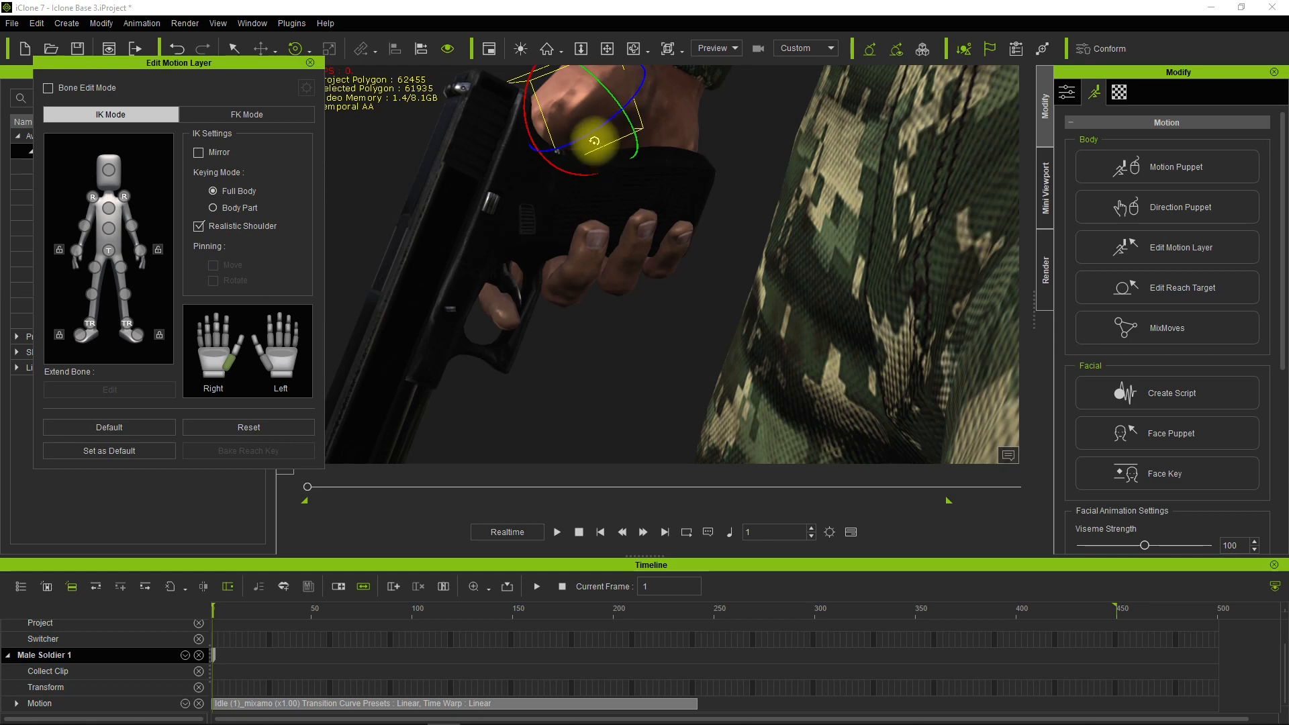
left_click_drag(587, 136, 673, 164)
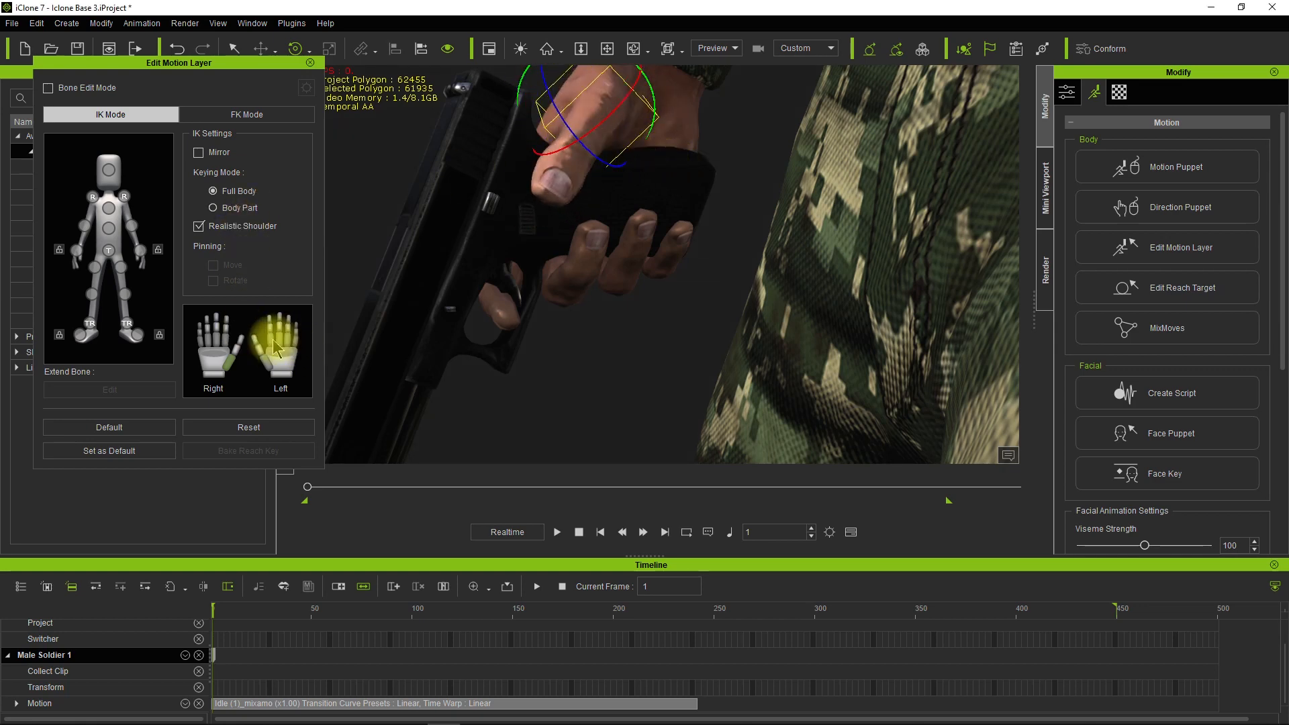
left_click_drag(243, 361, 269, 355)
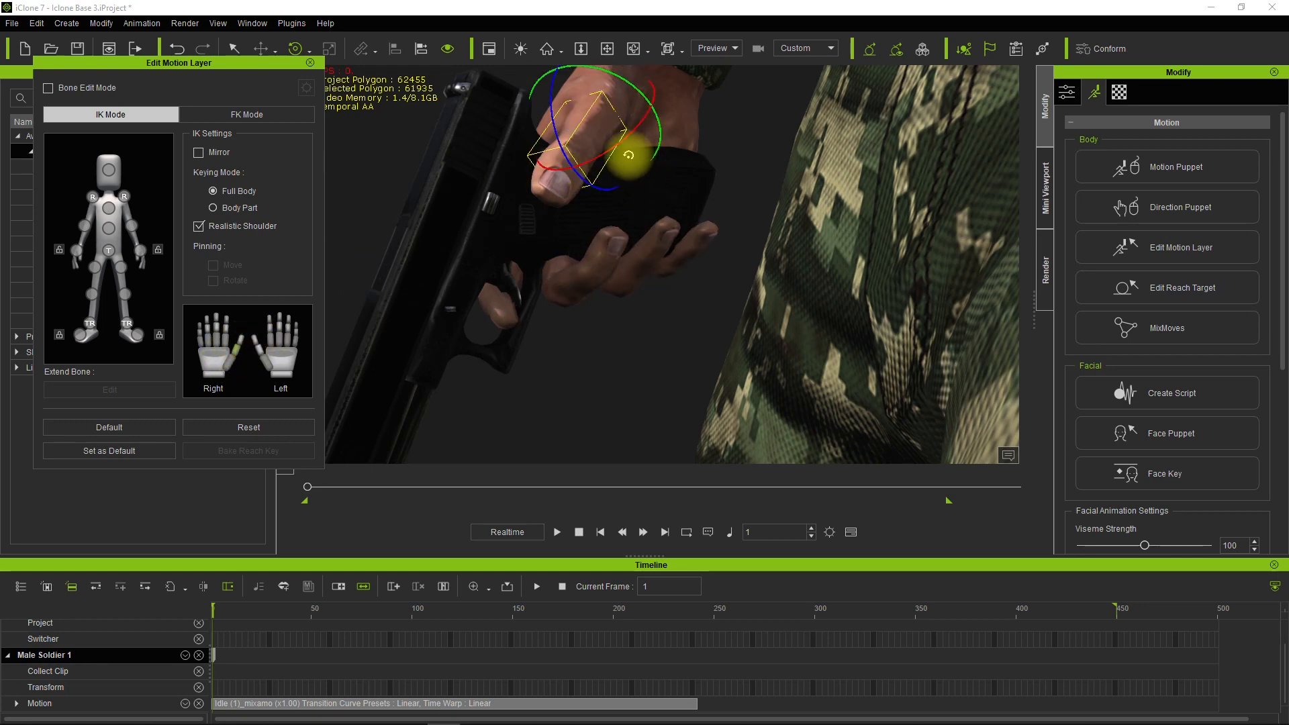
left_click_drag(623, 141, 593, 143)
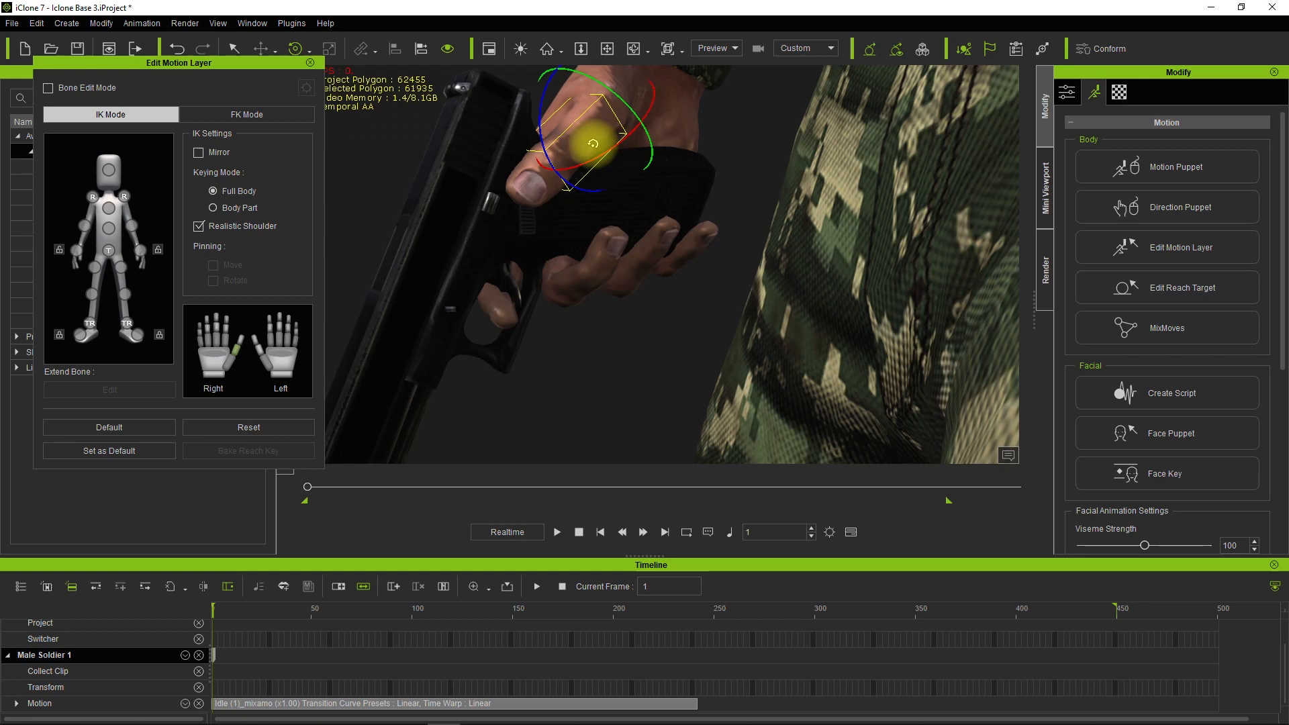
left_click_drag(621, 102, 593, 368)
scroll(574, 353, "down", 5)
scroll(593, 282, "up", 1)
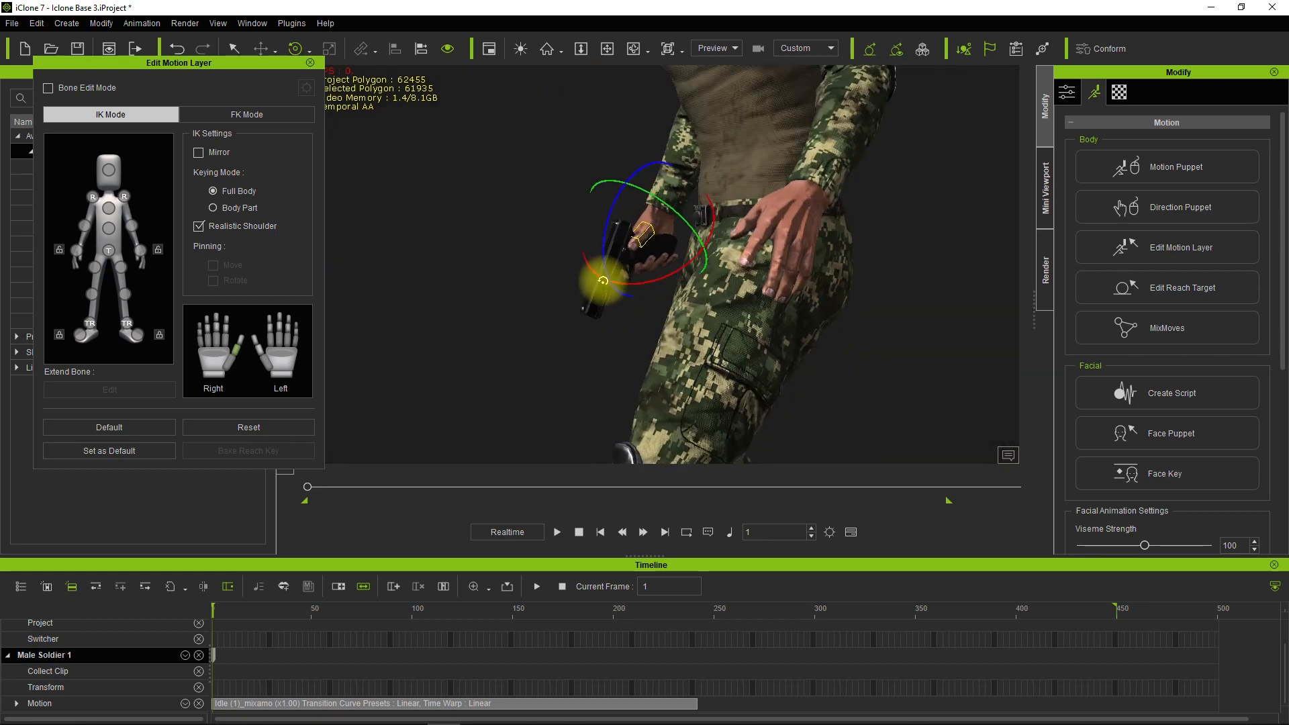
left_click(309, 62)
- Play the idle animation with the whole soldier in view to check the motion and grip, and stop playback
left_click_drag(834, 316, 800, 262, "alt")
scroll(708, 287, "down", 5)
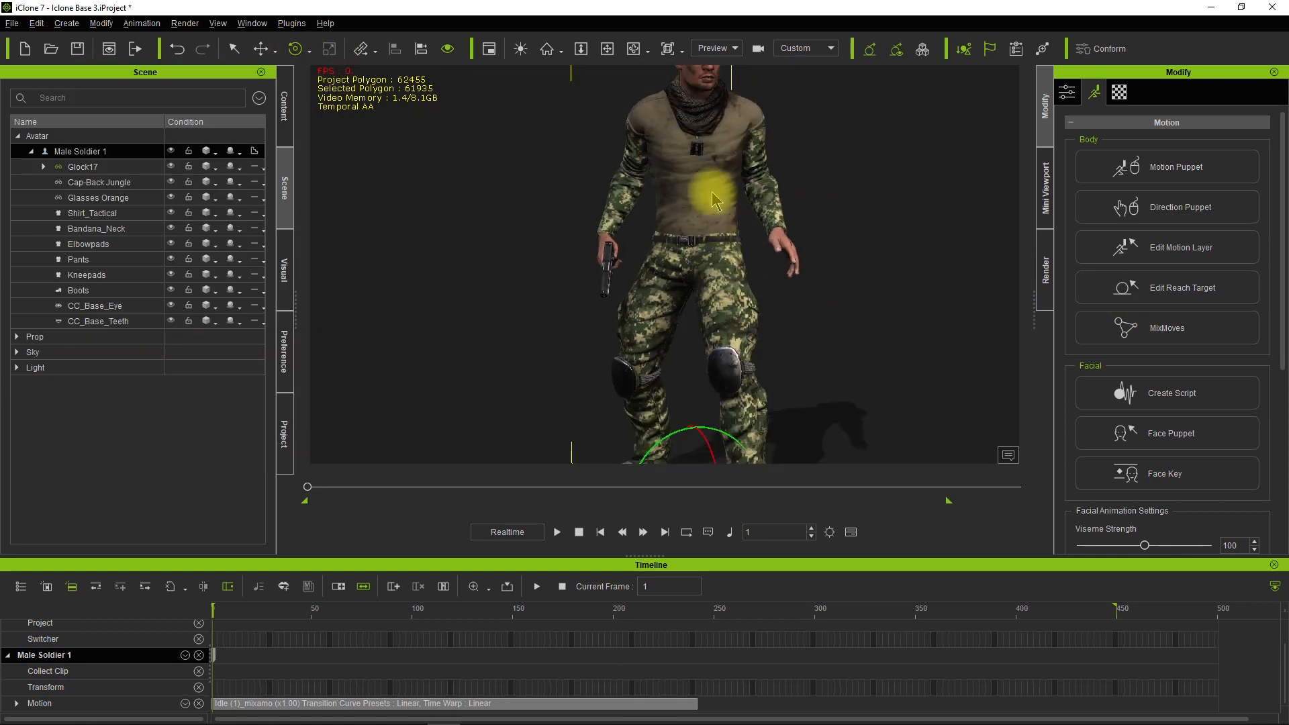
right_click_drag(716, 195, 725, 230, "alt")
left_click_drag(725, 231, 696, 221, "alt")
scroll(696, 221, "down", 3)
right_click_drag(754, 311, 719, 293, "alt")
scroll(736, 268, "up", 1)
left_click_drag(736, 299, 641, 305, "alt")
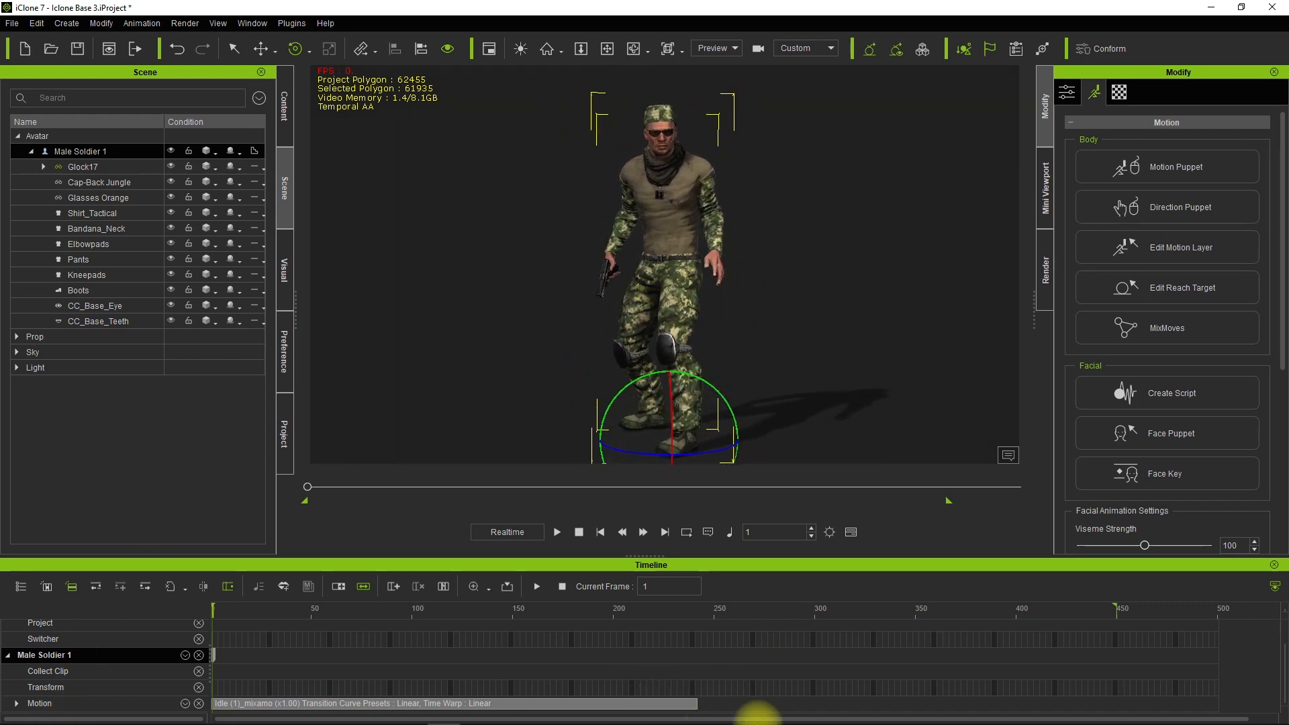
left_click(556, 534)
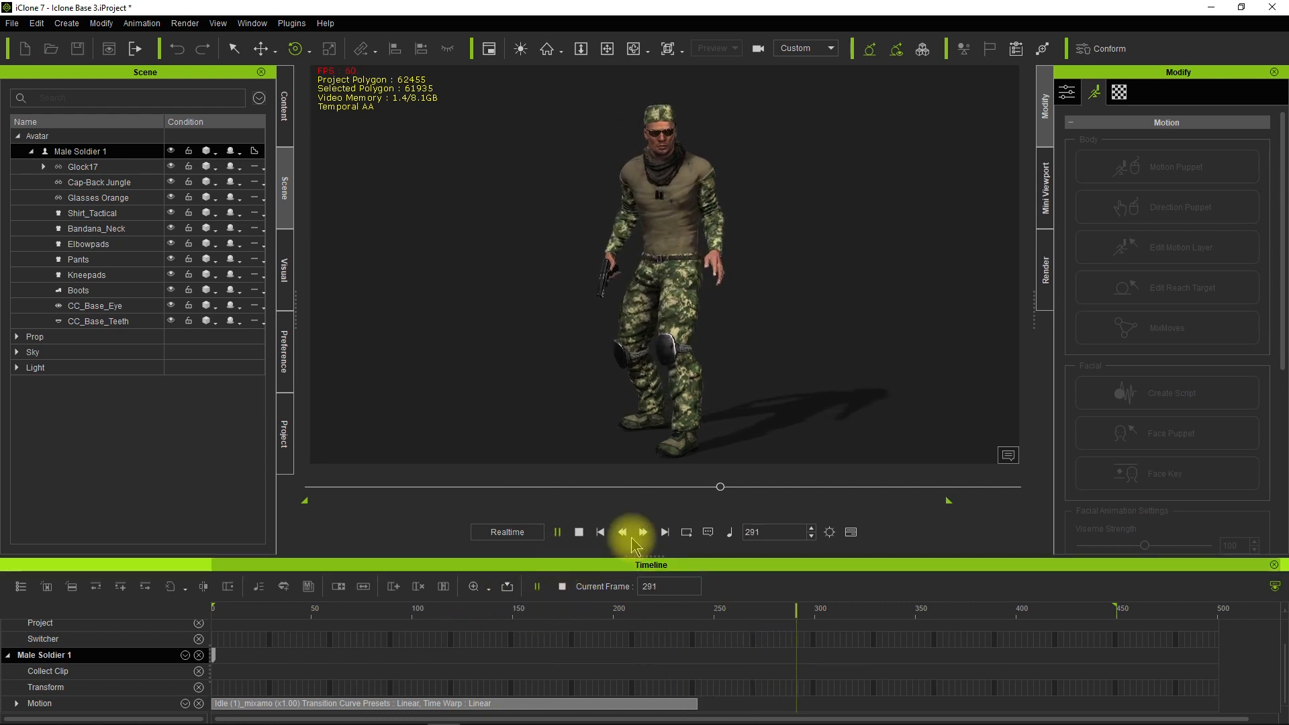
left_click(577, 535)
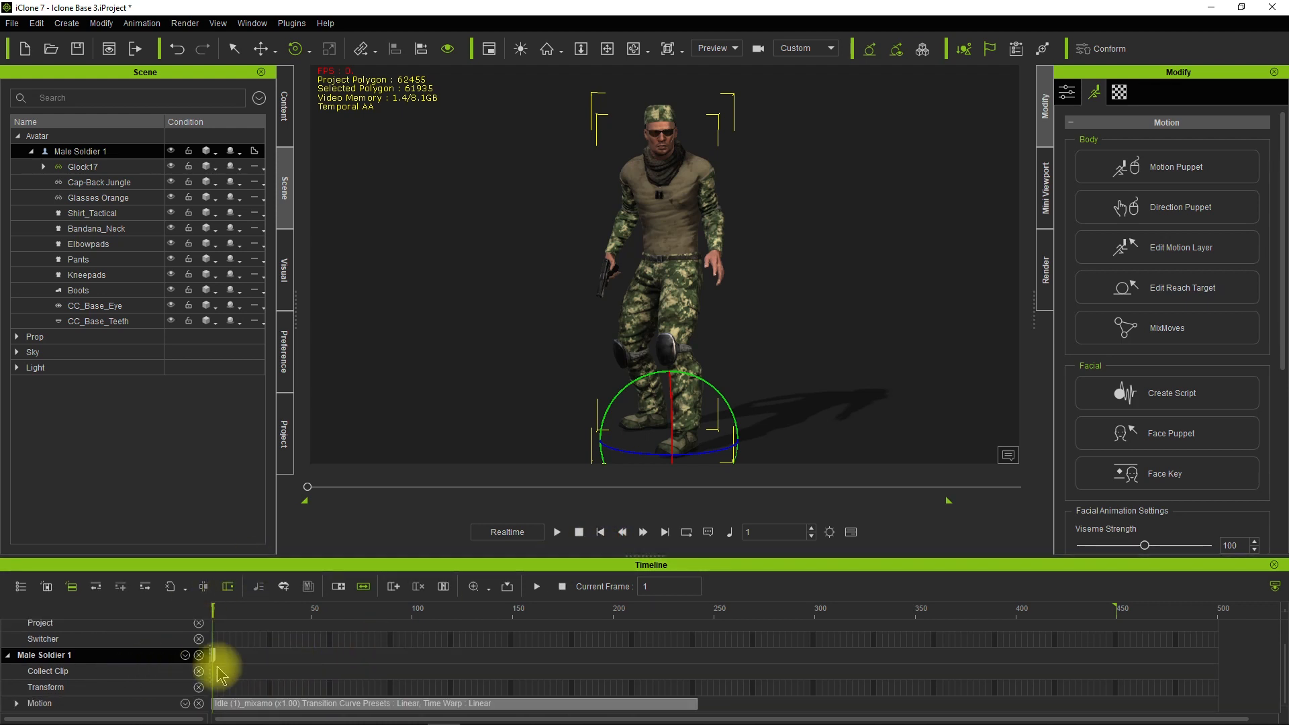
- Enlarge the timeline, expand the soldier's Motion track and stretch the Idle (1)_mixamo clip to about frame 453, at x0.53 speed
left_click_drag(645, 554, 637, 459)
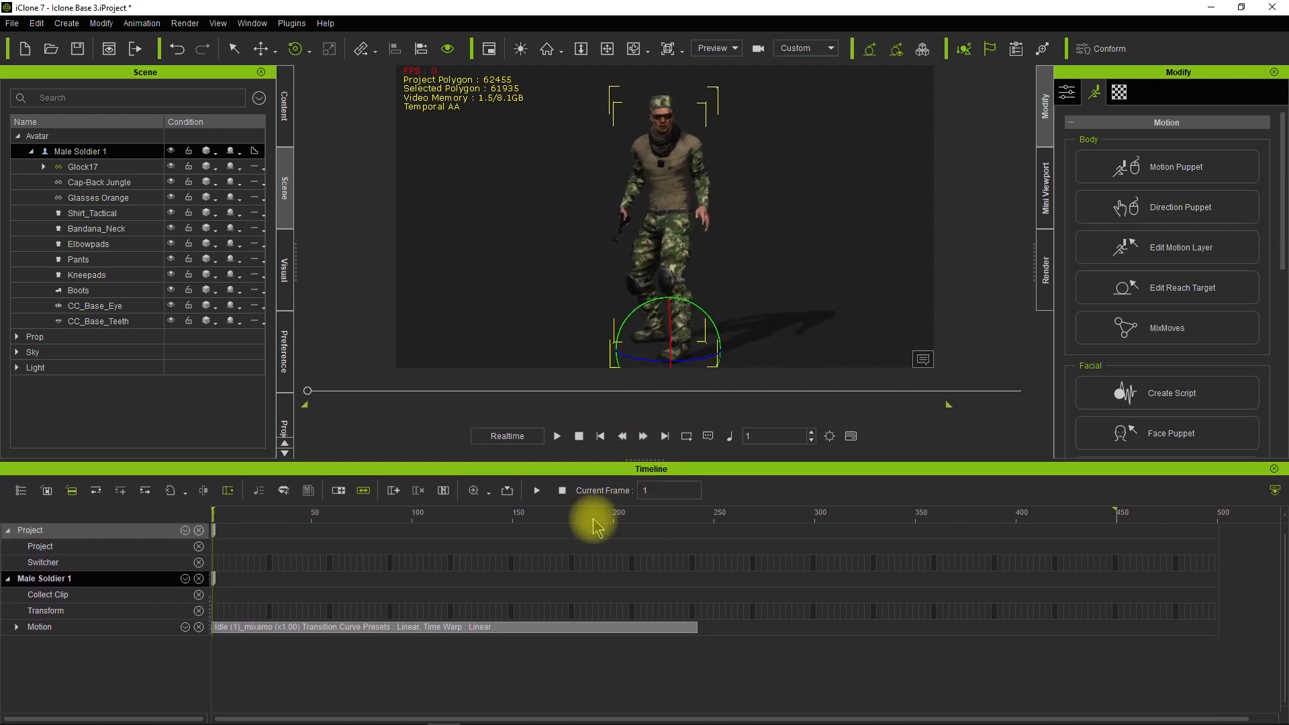
left_click(17, 627)
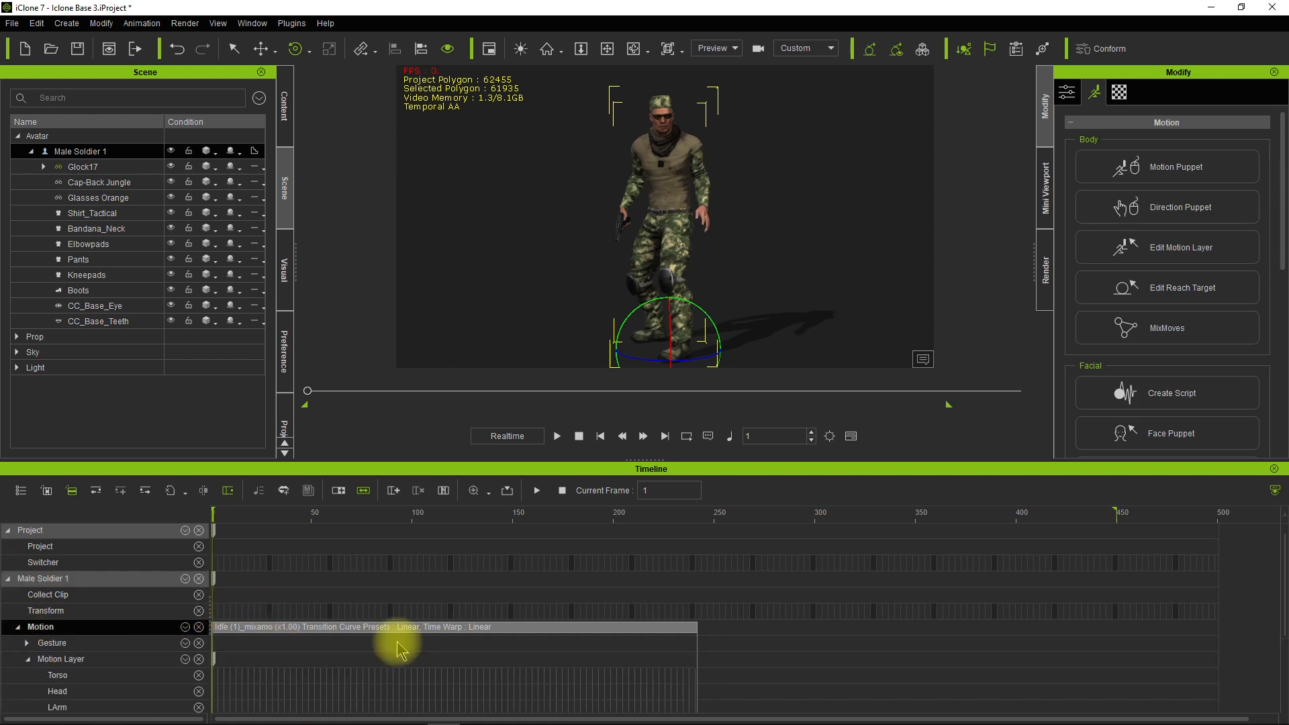
left_click(453, 631)
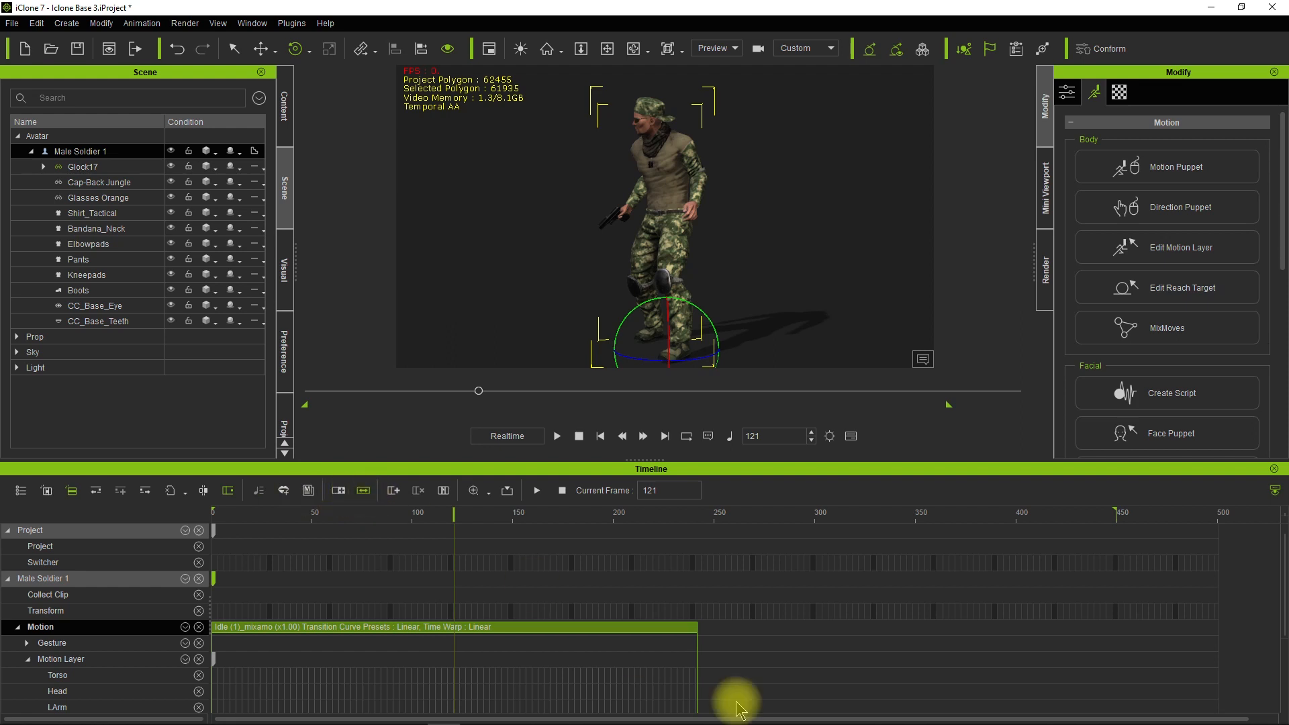
left_click(698, 644)
left_click(692, 628)
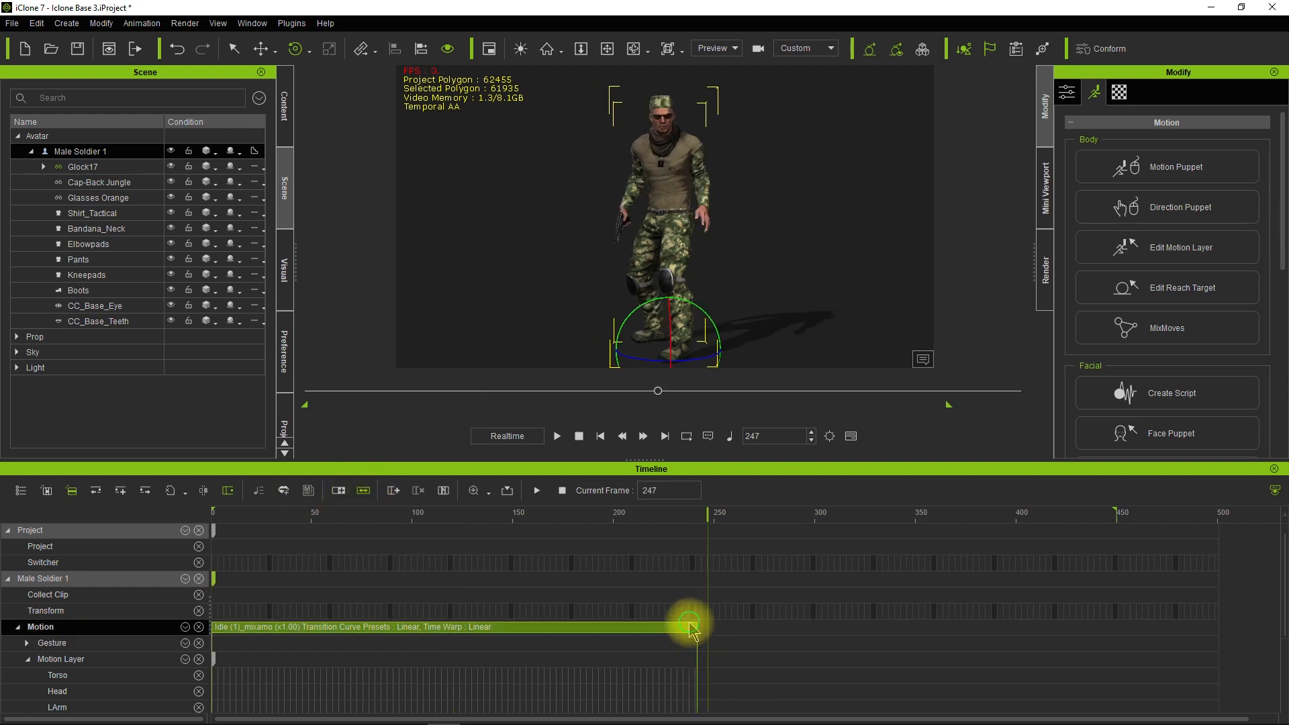
left_click_drag(696, 627, 1121, 665)
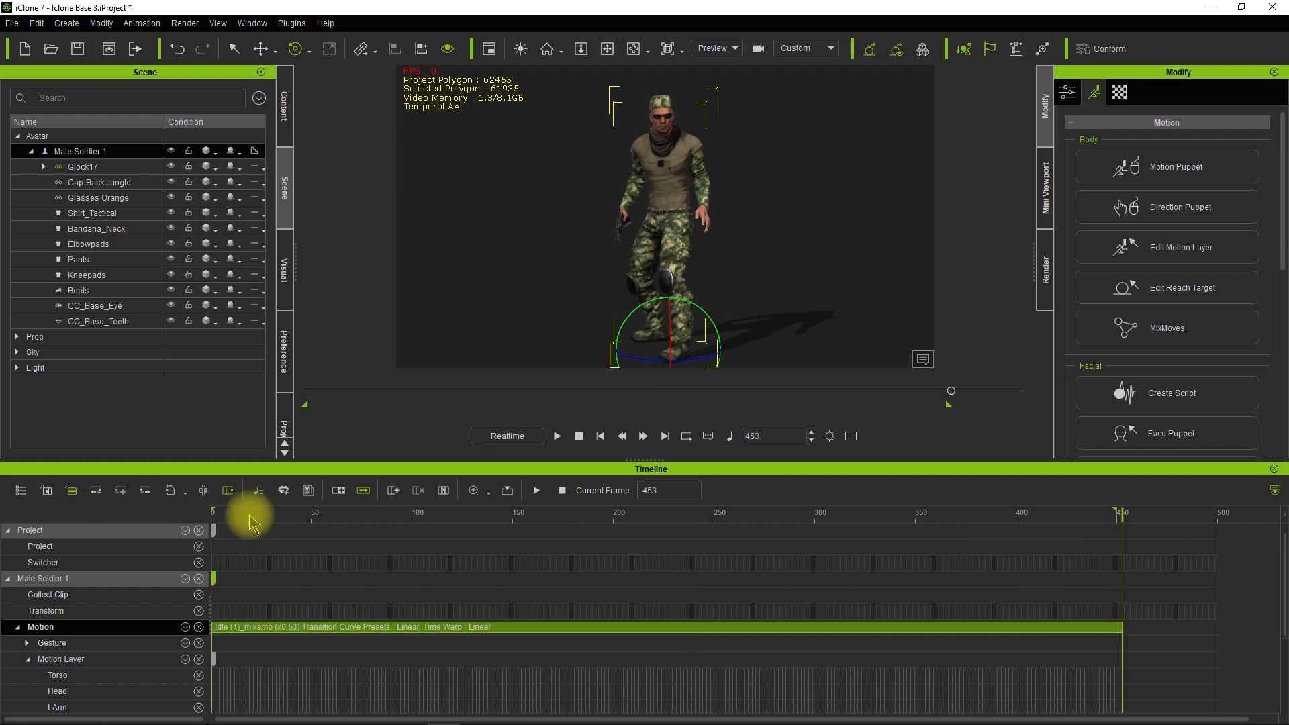
- Play the slowed idle clip from frame 1 and examine the soldier's hands and pistol up close
left_click_drag(237, 523, 187, 510)
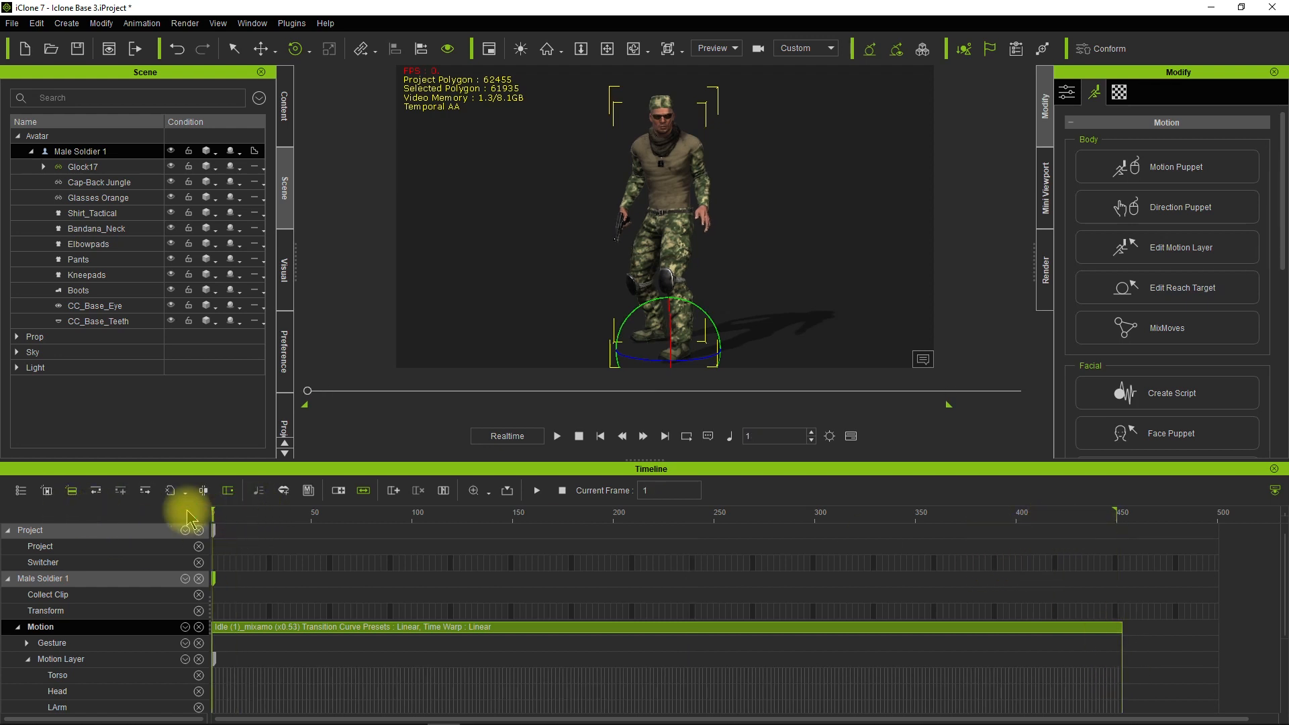
left_click(557, 436)
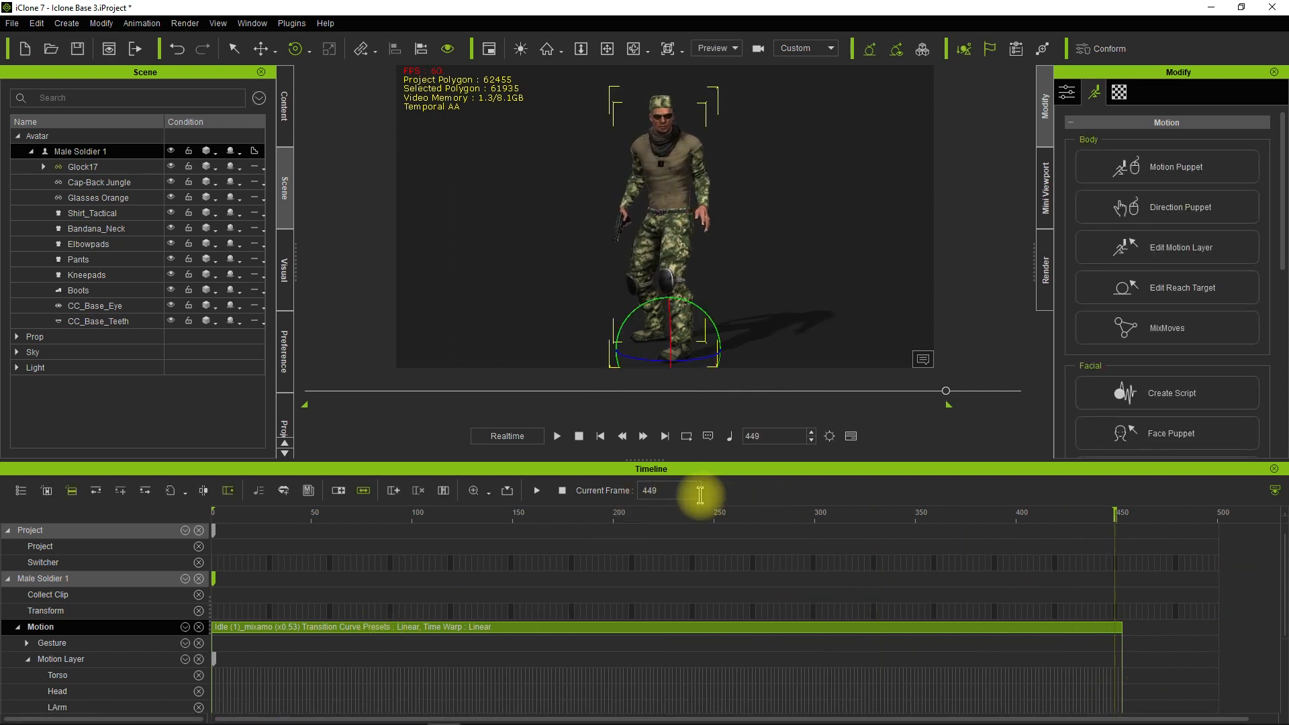
scroll(611, 226, "up", 5)
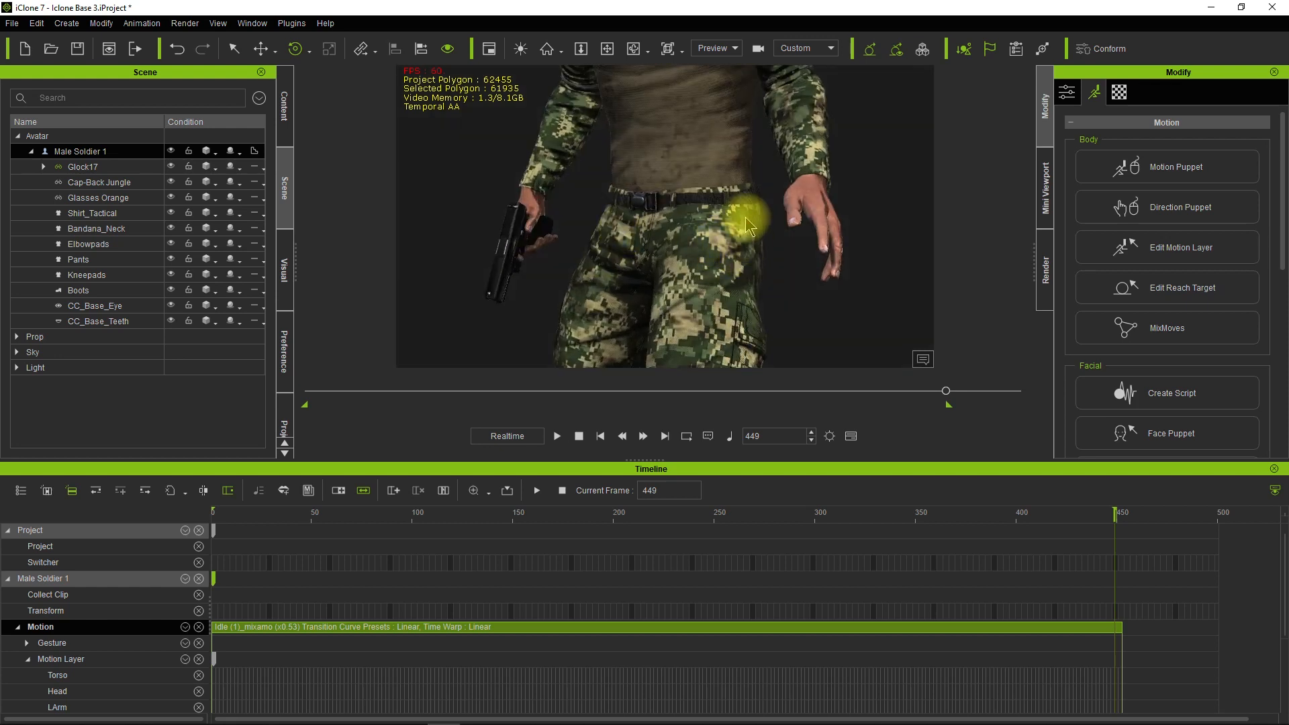
left_click_drag(747, 224, 711, 216, "alt")
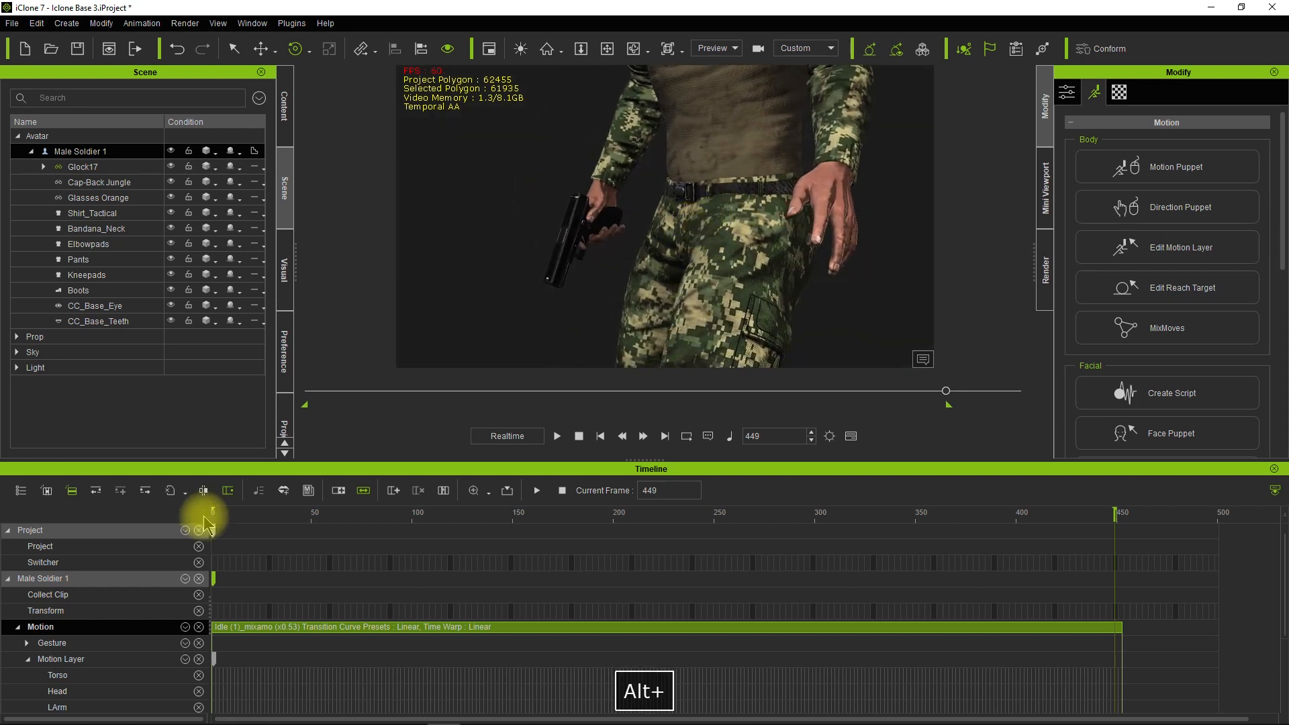
- Play the slowed idle clip and stop it, and sample only the RFinger part of the soldier's Motion clip into keys
left_click(553, 437)
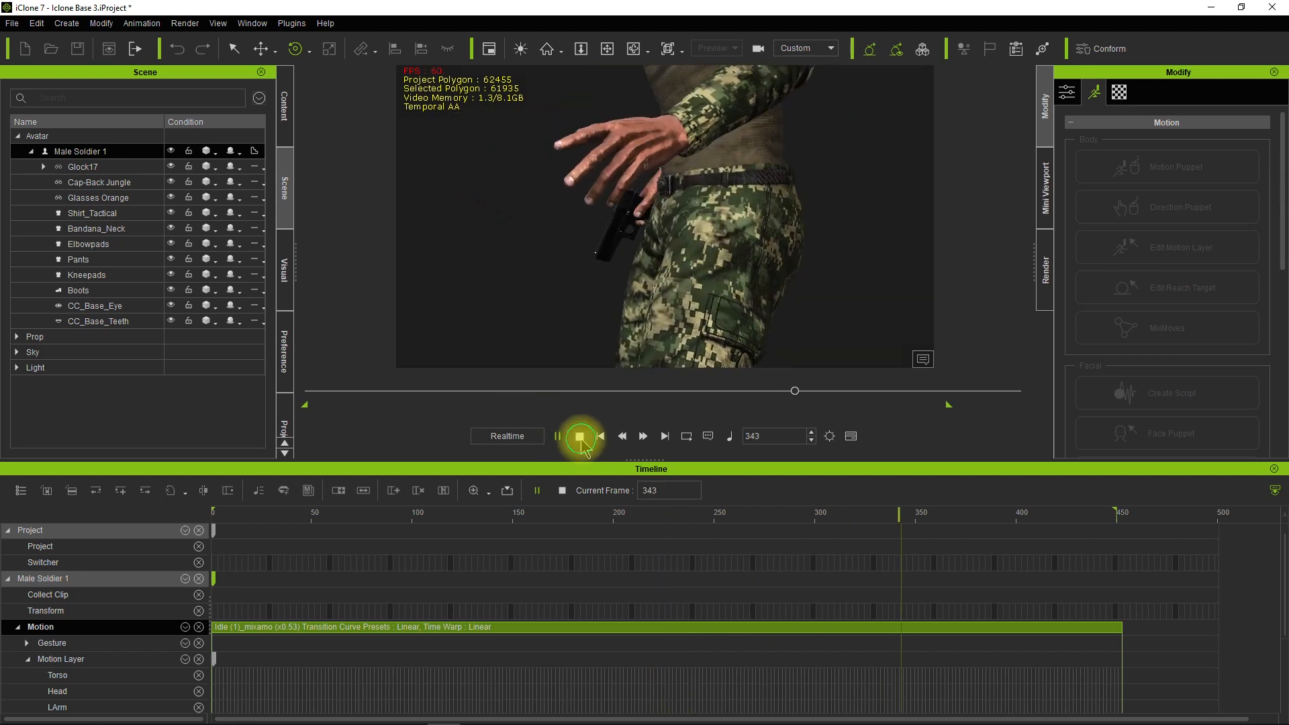
left_click(580, 437)
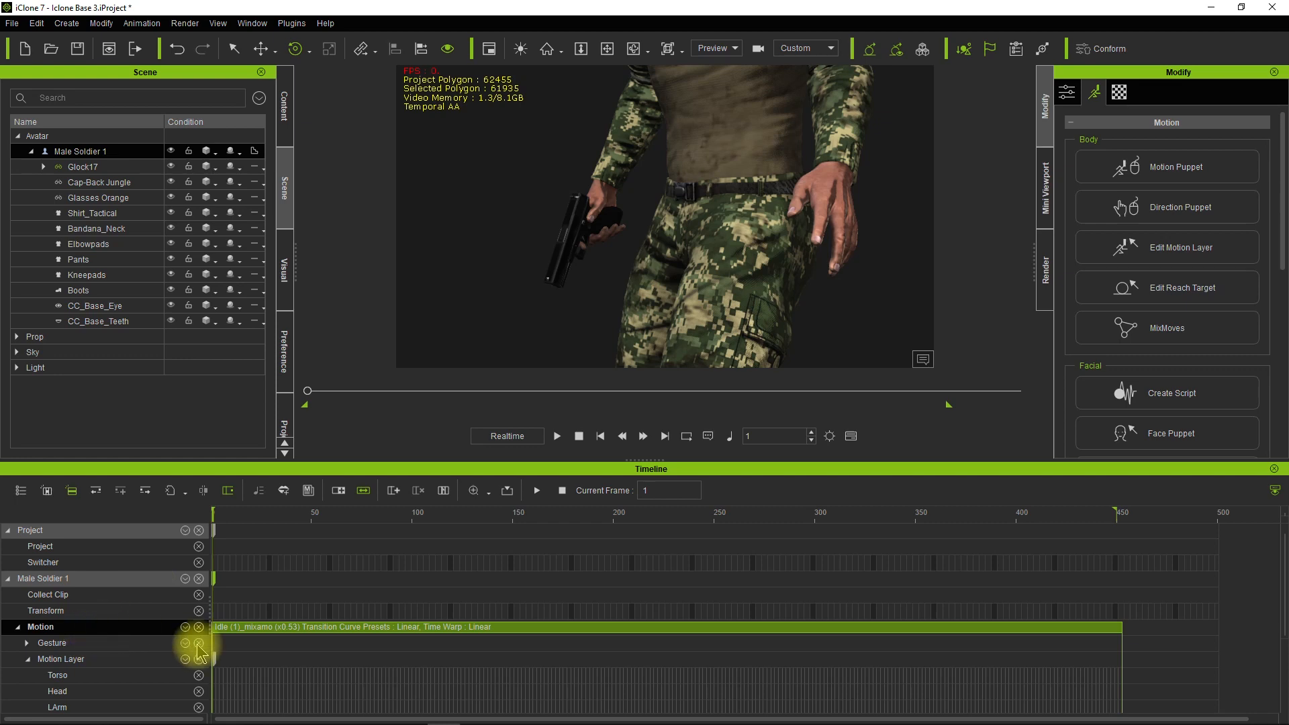
right_click(267, 631)
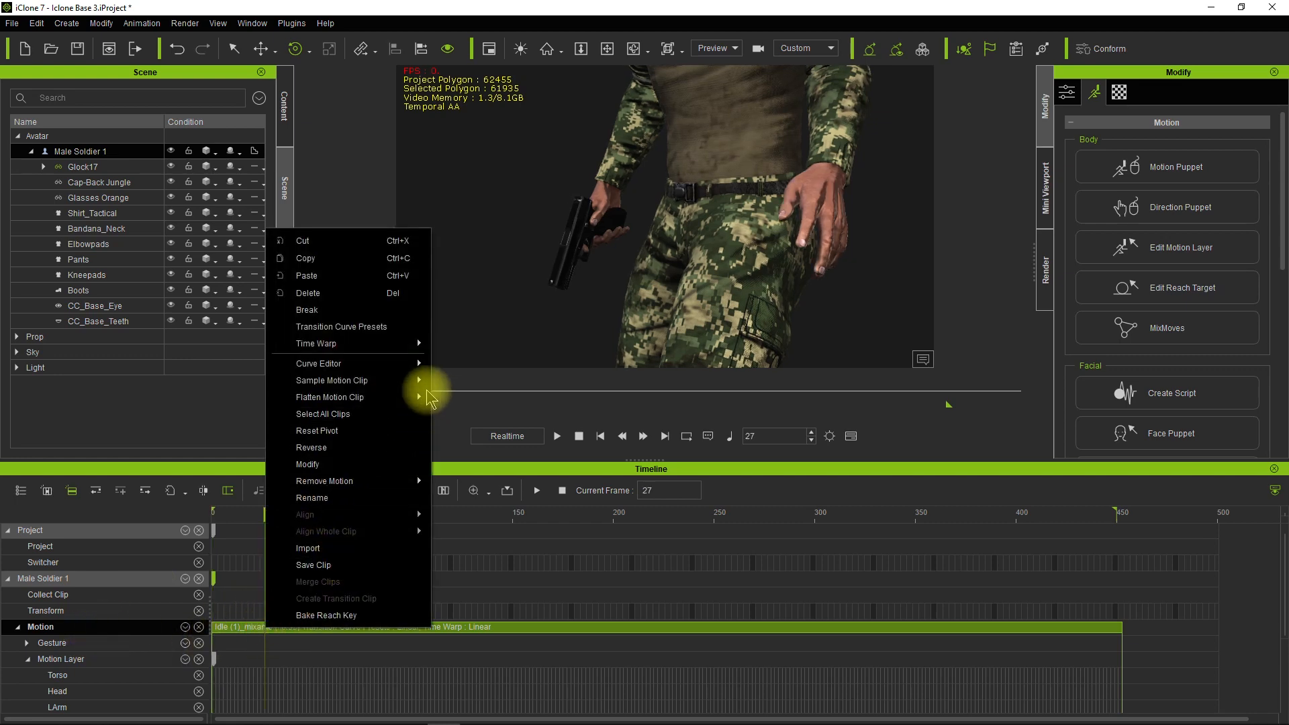
mouse_move(416, 380)
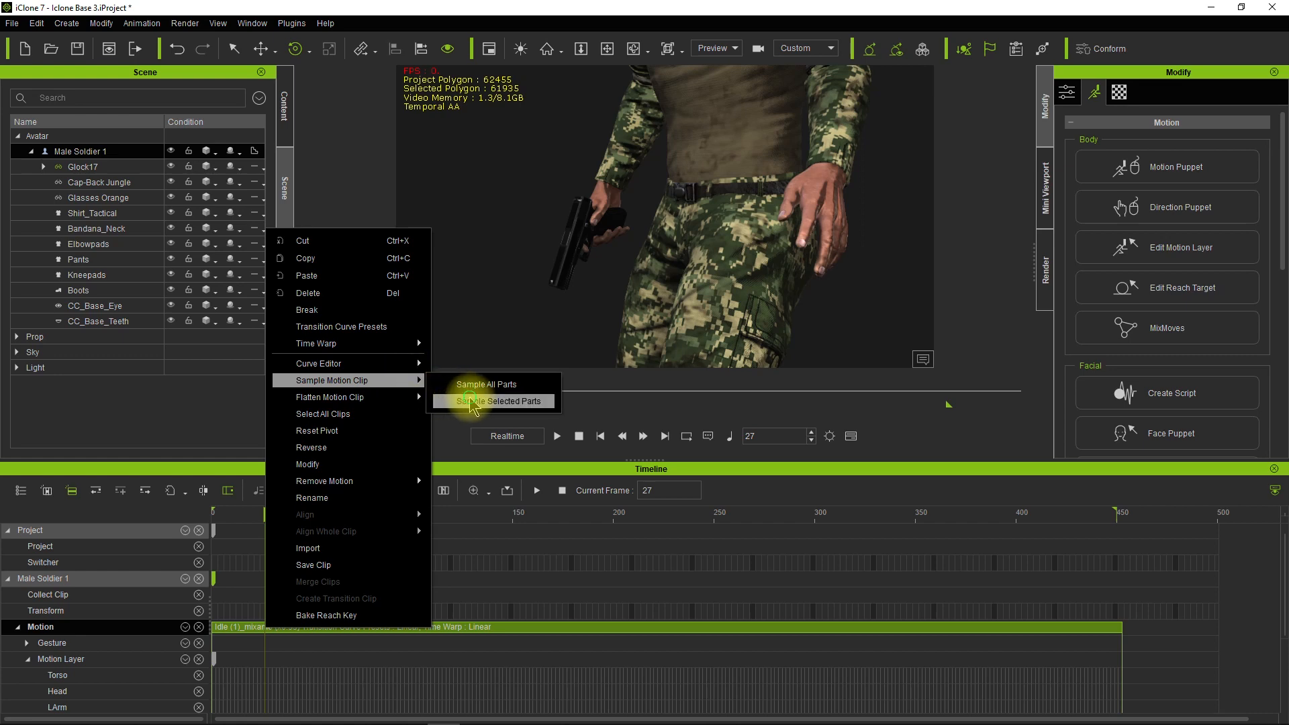
left_click(470, 402)
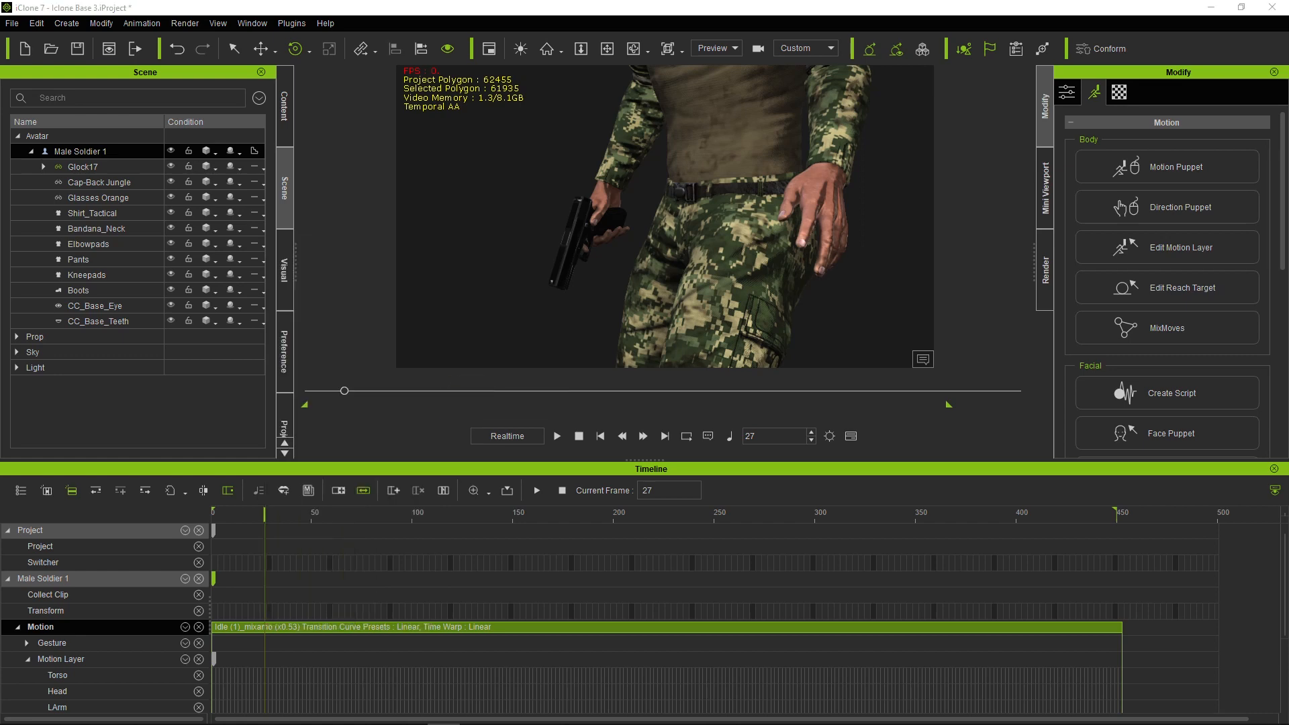
left_click_drag(8, 170, 477, 179)
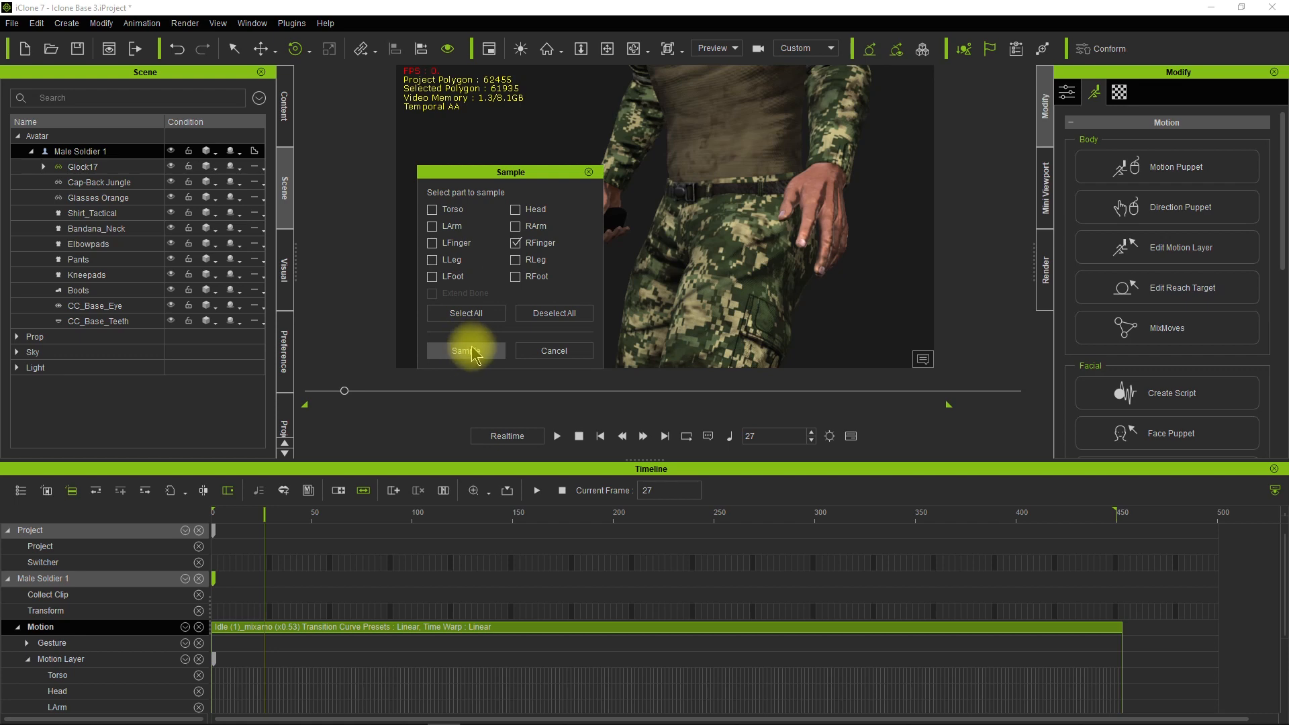
left_click(481, 360)
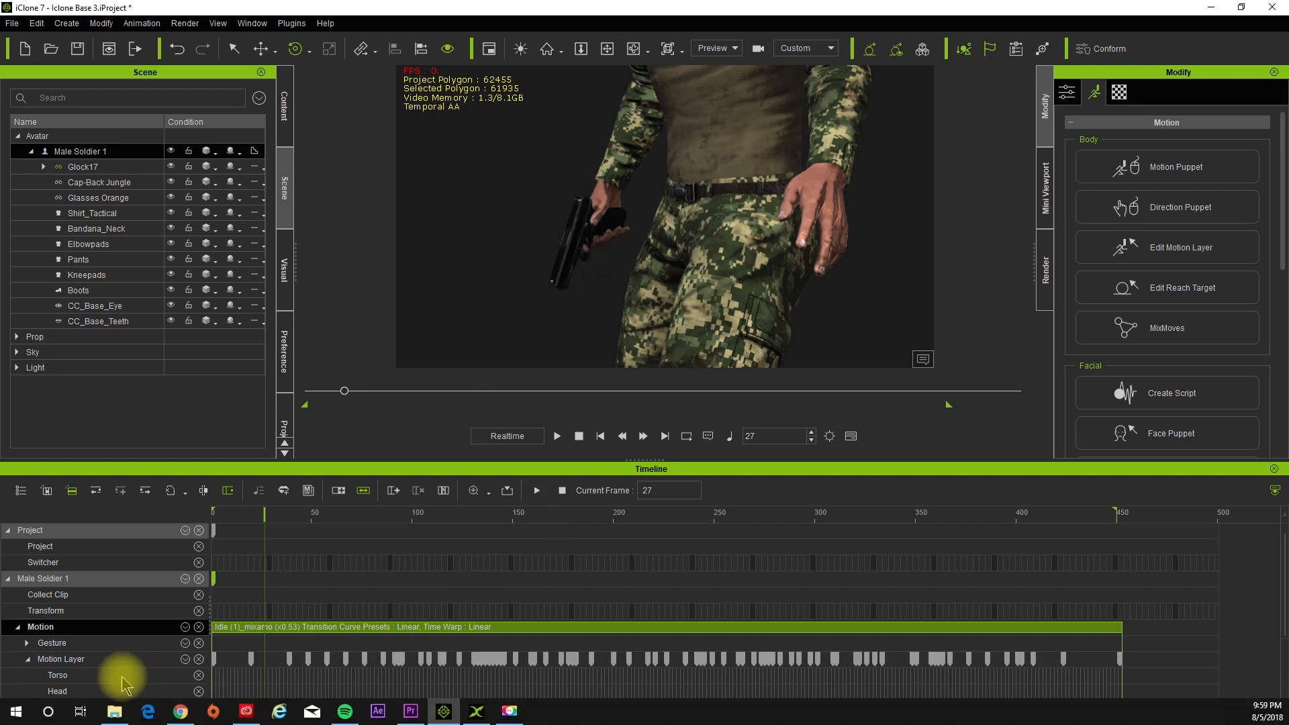
- Delete all sampled keys on the soldier's RFingers track except the one at the start
scroll(369, 667, "down", 5)
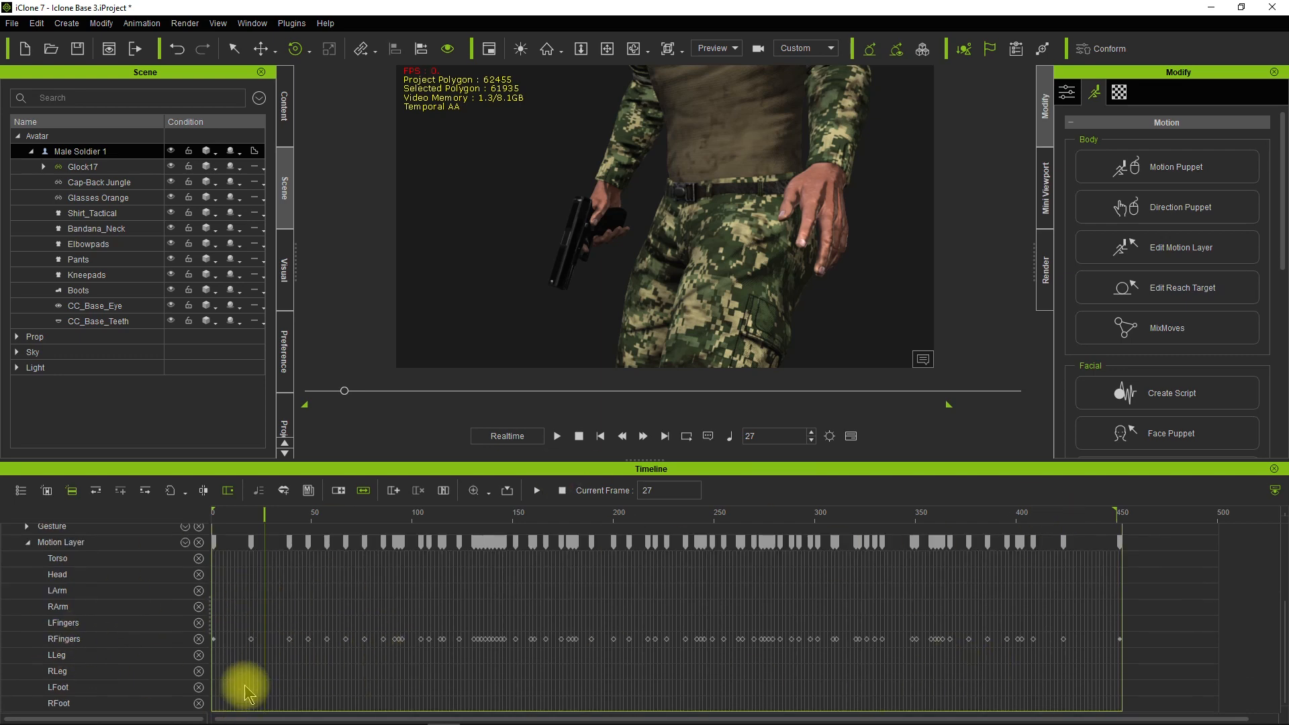
left_click_drag(239, 635, 1143, 663)
left_click(1143, 659)
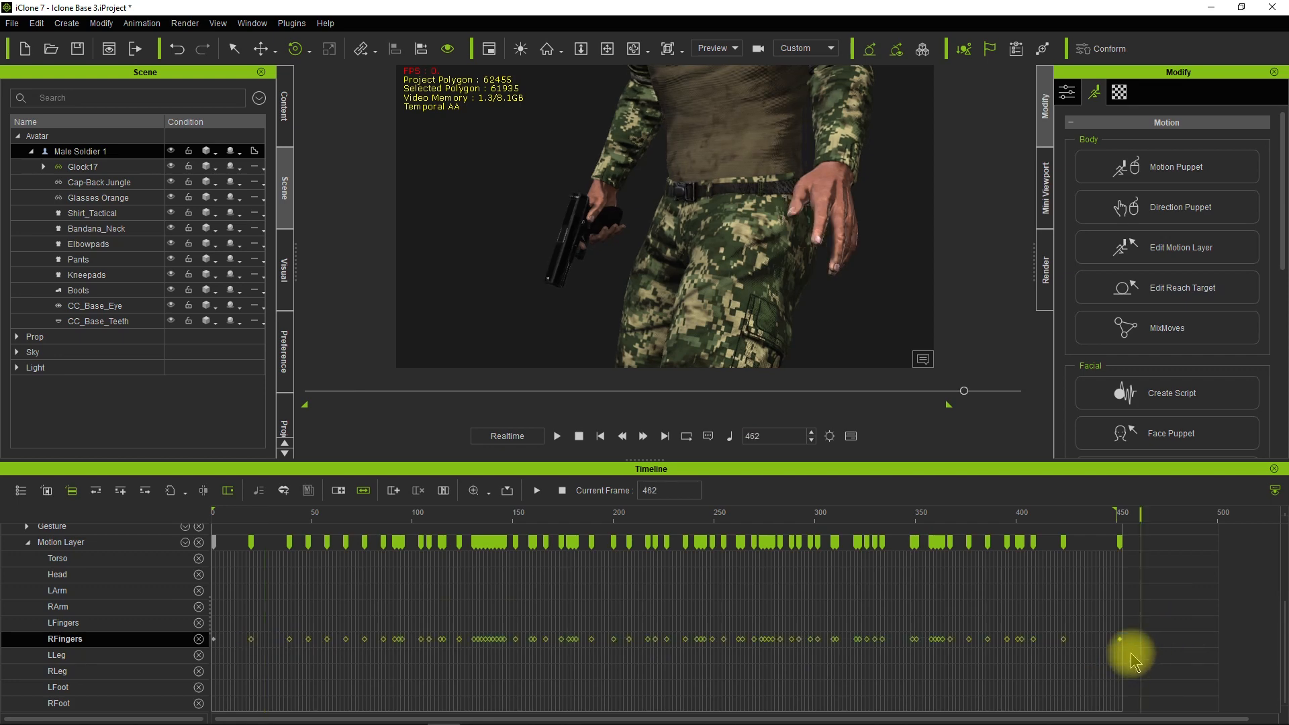
key("Delete")
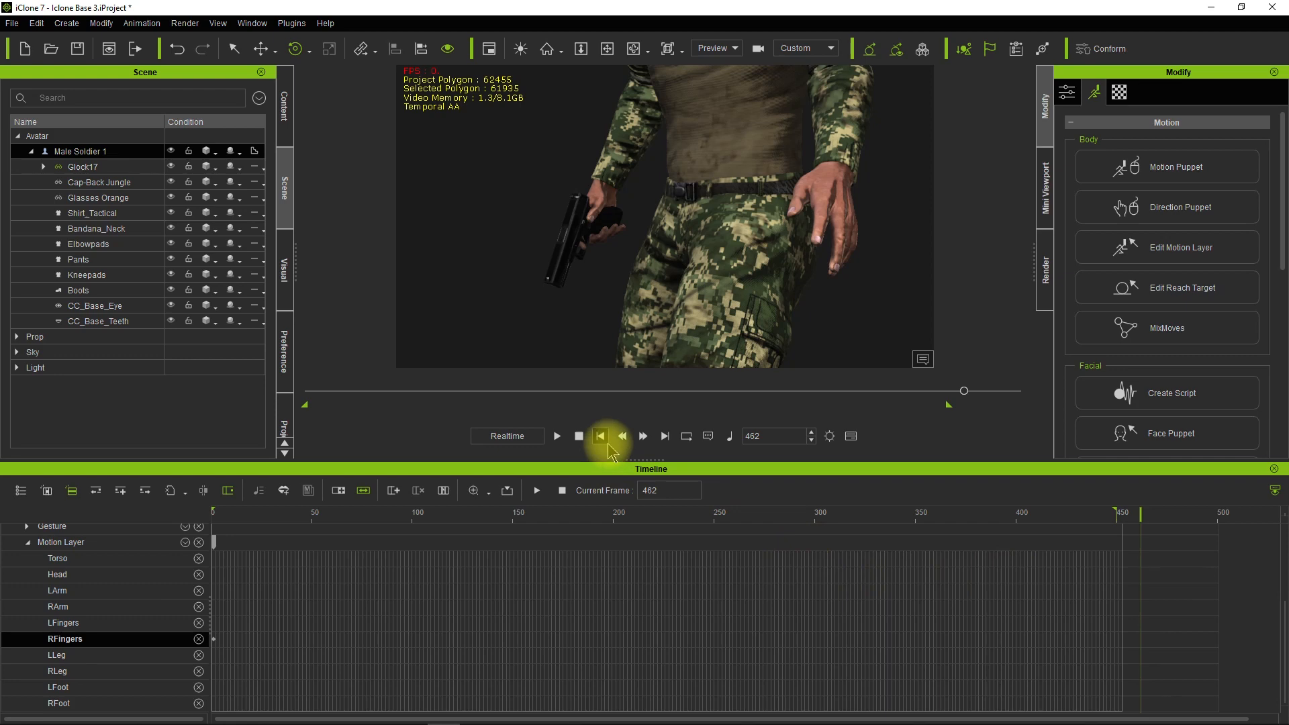
- Play the idle clip to check the pistol grip, and view the whole soldier in an enlarged viewport with the timeline reduced
left_click(556, 437)
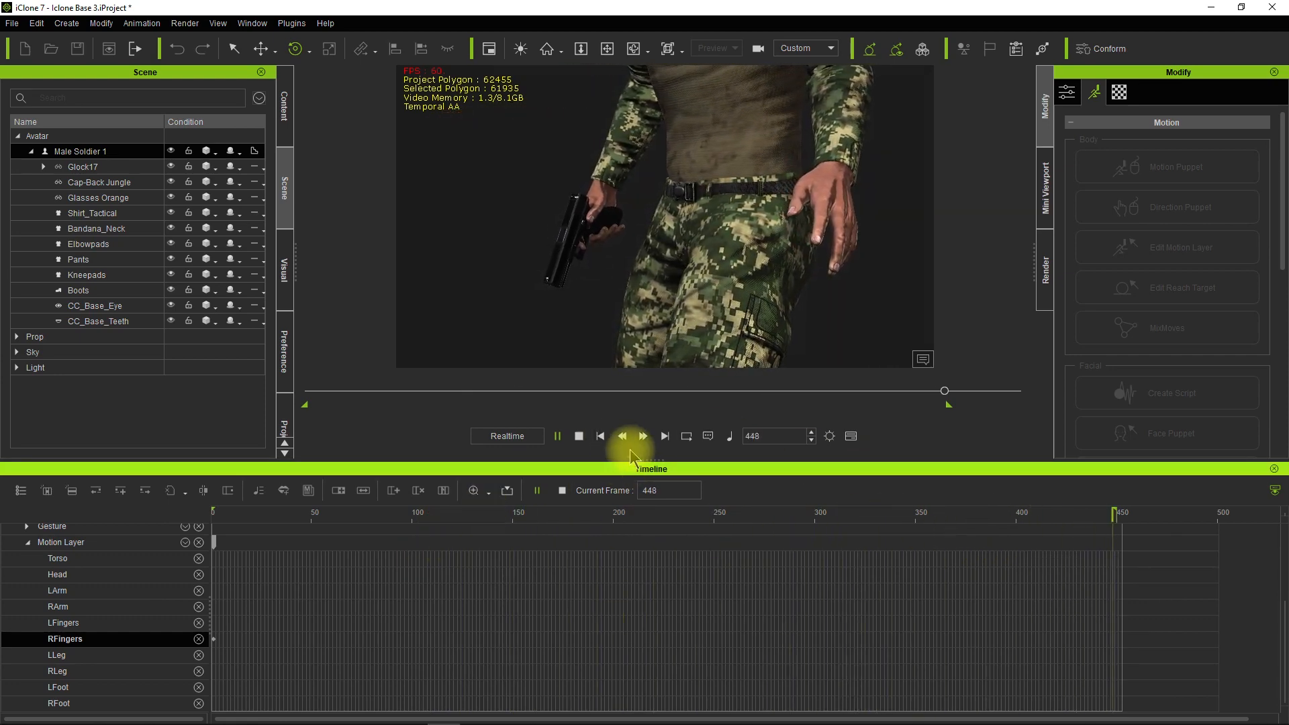
left_click(564, 436)
scroll(566, 250, "down", 5)
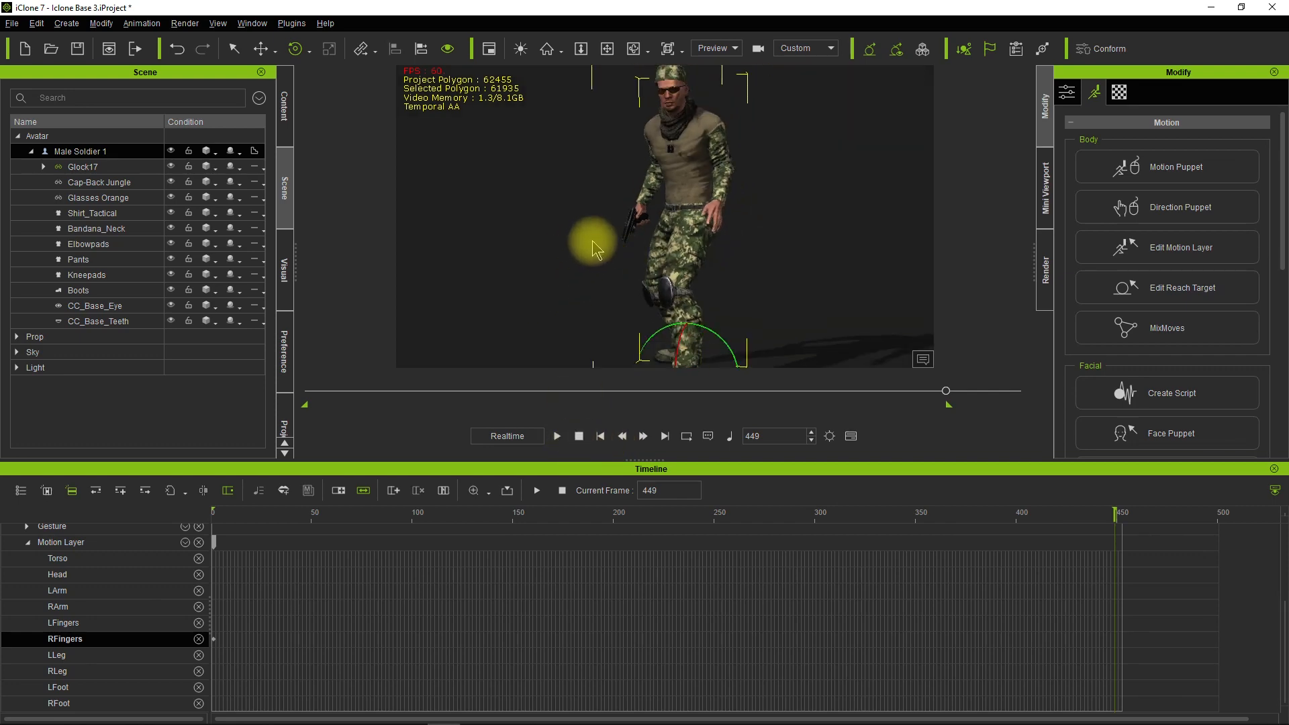
left_click_drag(584, 245, 613, 288, "alt")
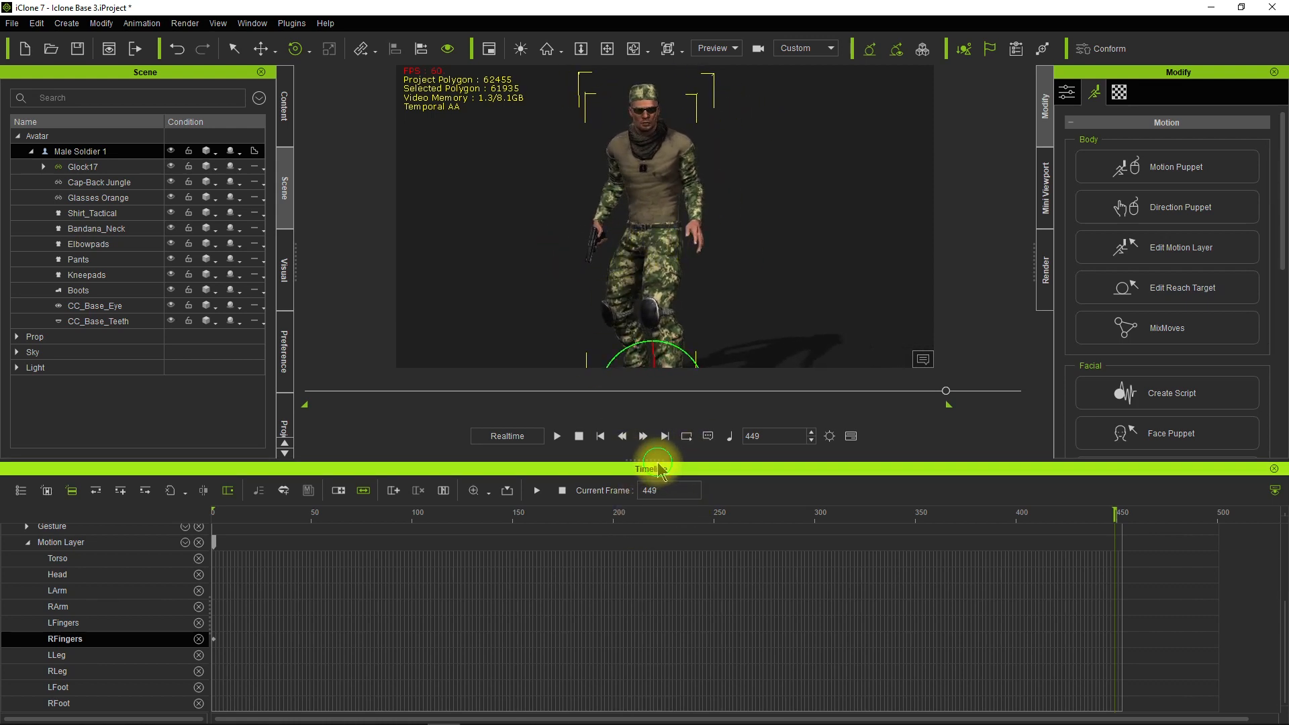
left_click_drag(654, 461, 638, 570)
scroll(638, 293, "down", 3)
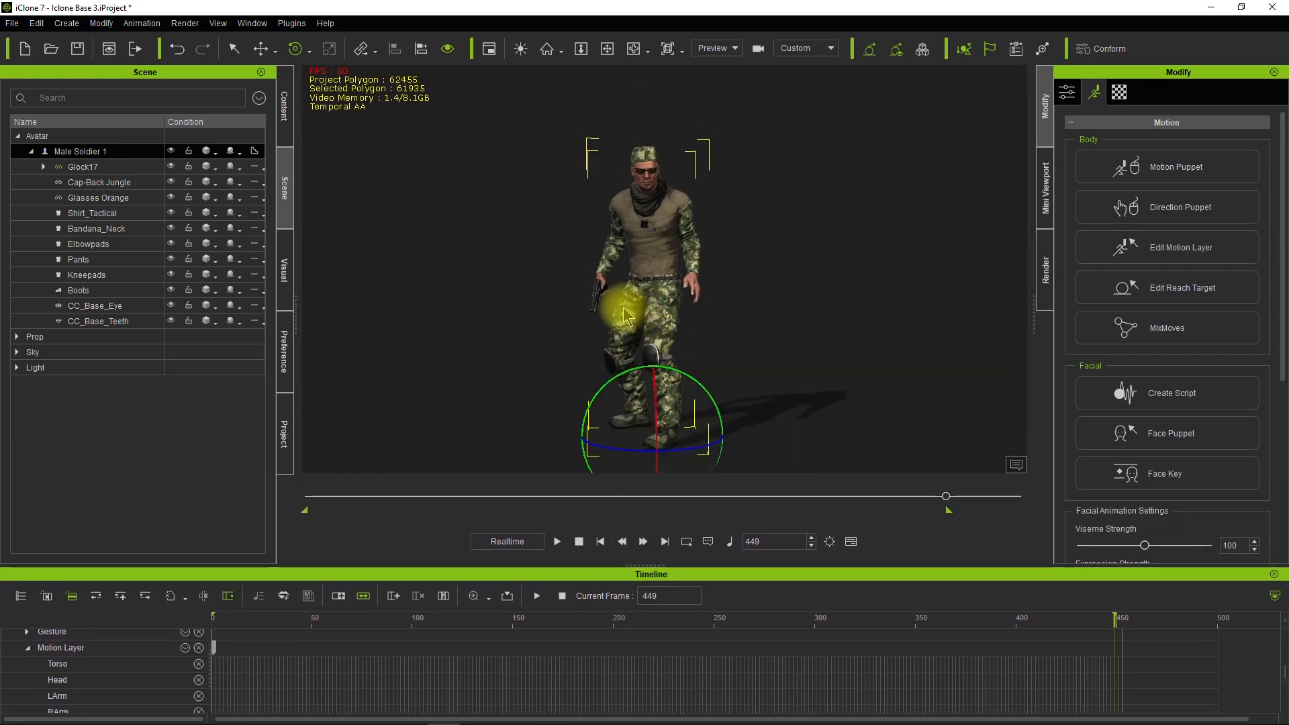
right_click_drag(483, 270, 486, 237, "alt")
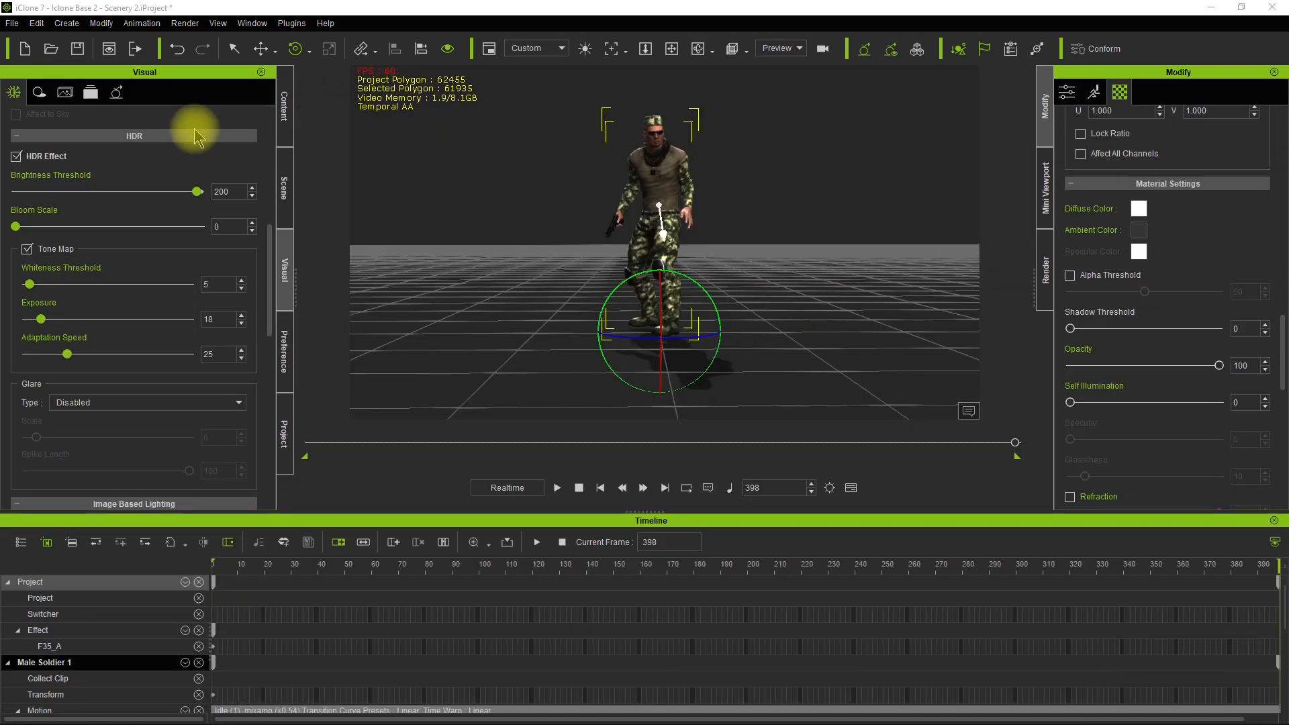
- Set up an FBX export of the soldier with the Blender preset, 30 fps (NTSC), the All range and embedded textures
left_click(12, 24)
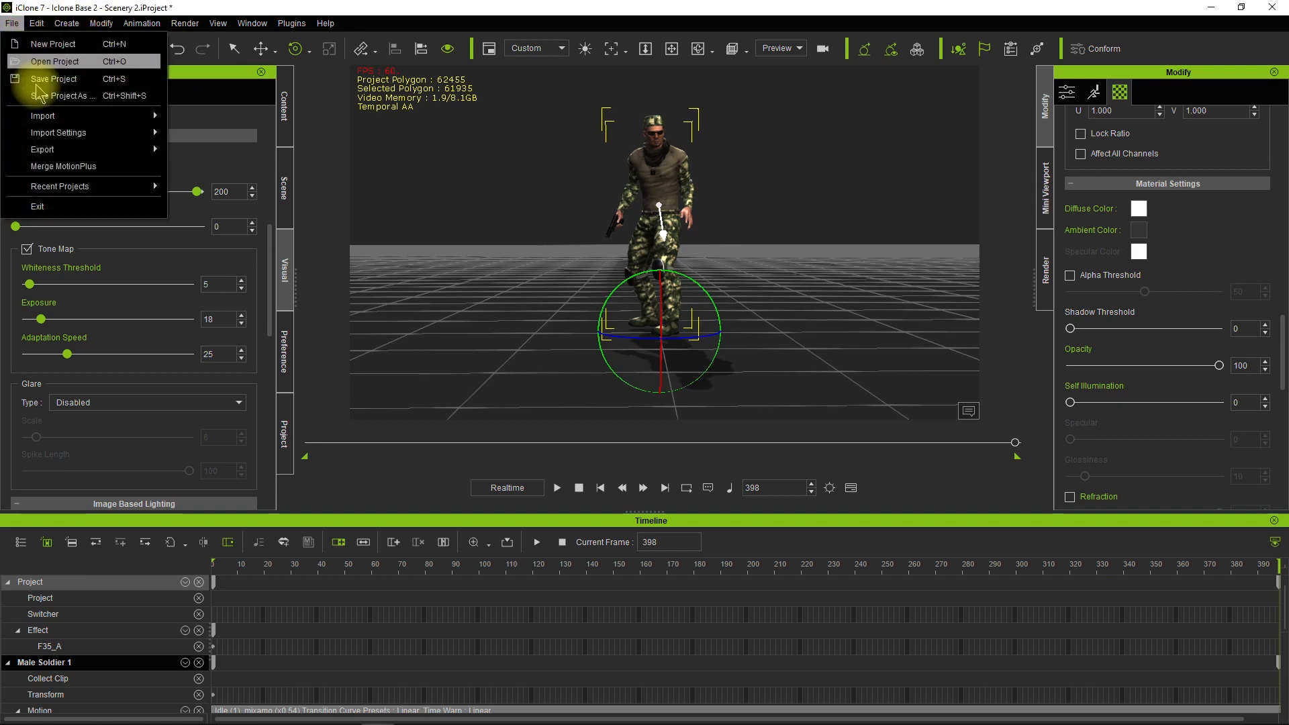
mouse_move(84, 149)
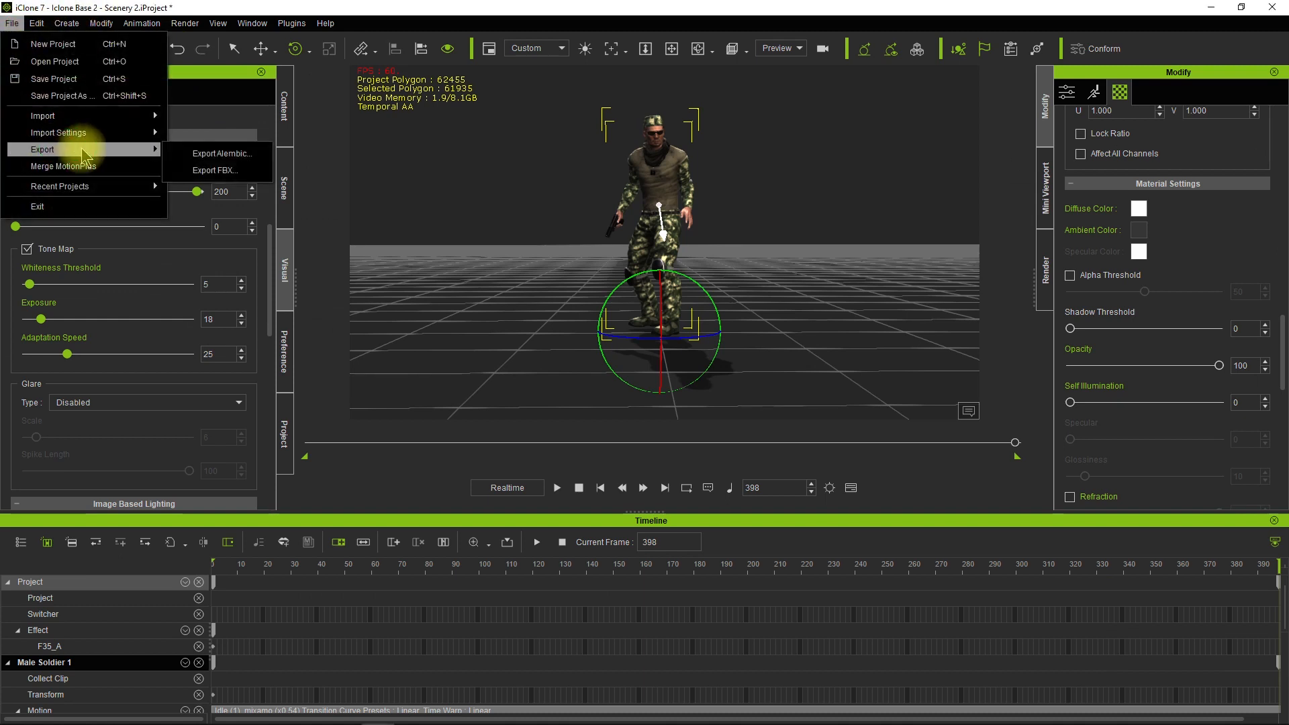
left_click(199, 171)
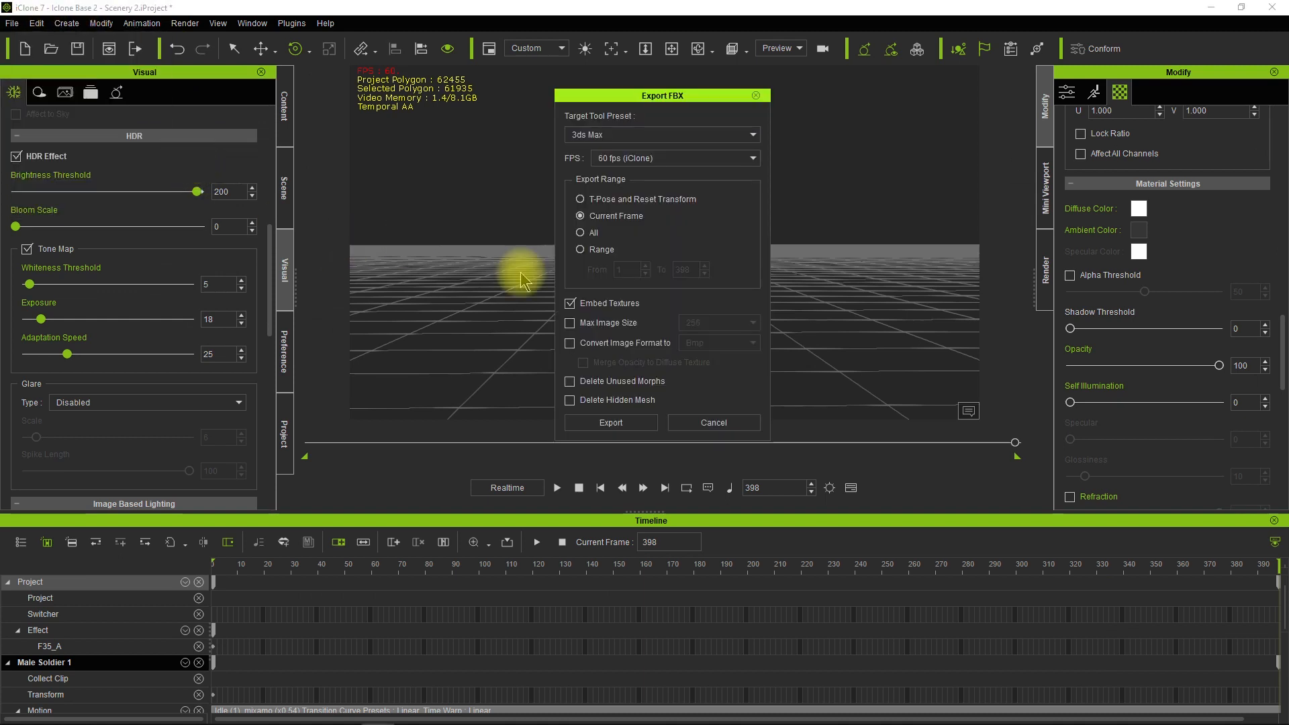
left_click(642, 161)
left_click(614, 173)
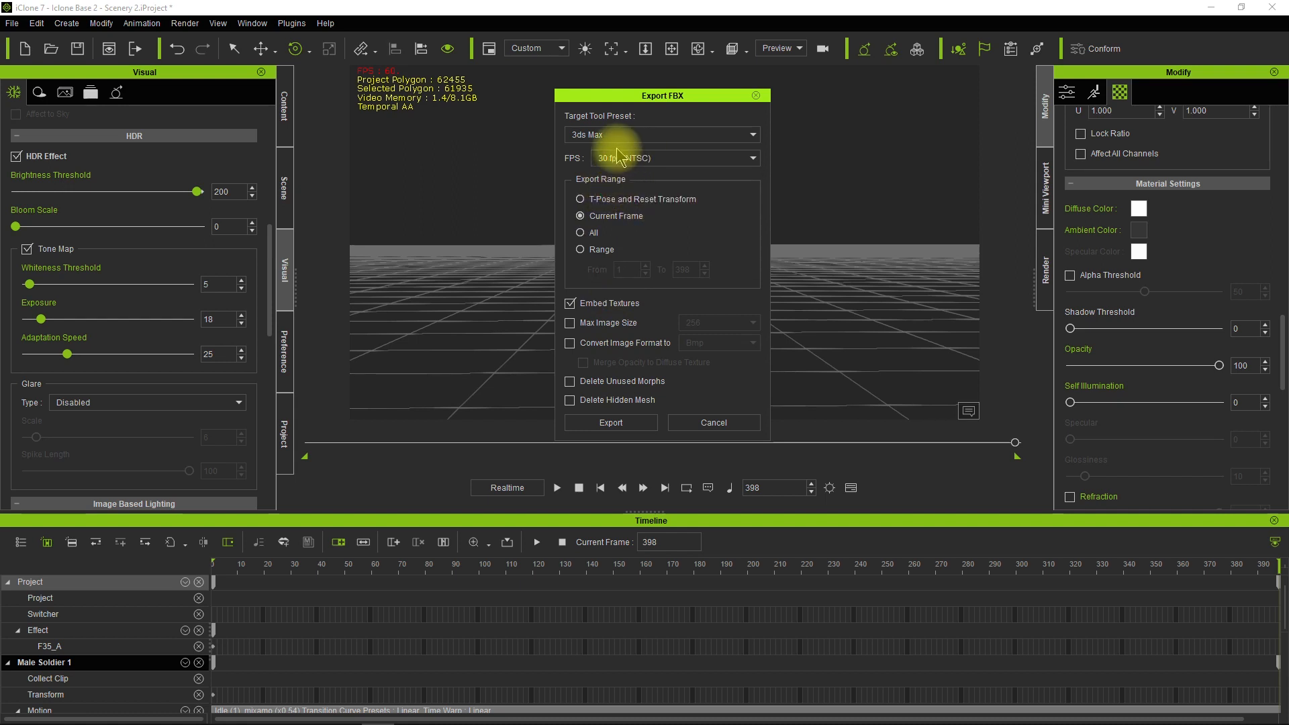
left_click(616, 138)
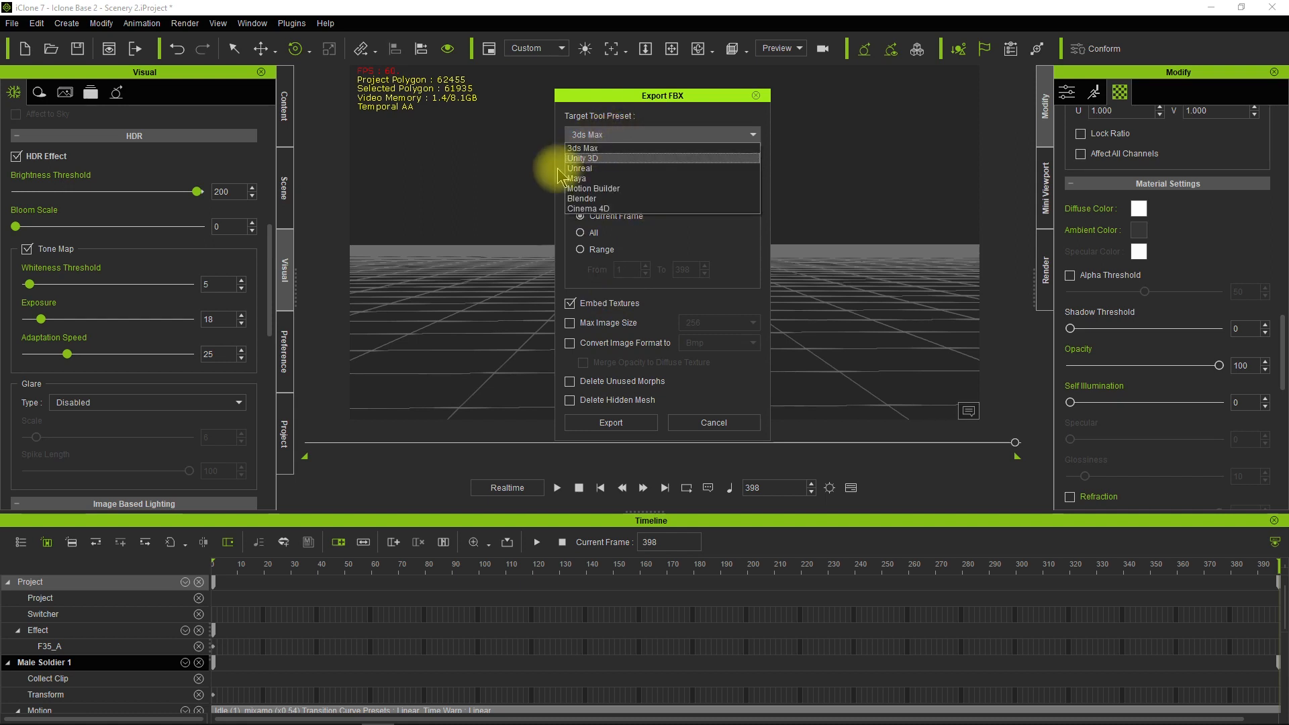
left_click(582, 204)
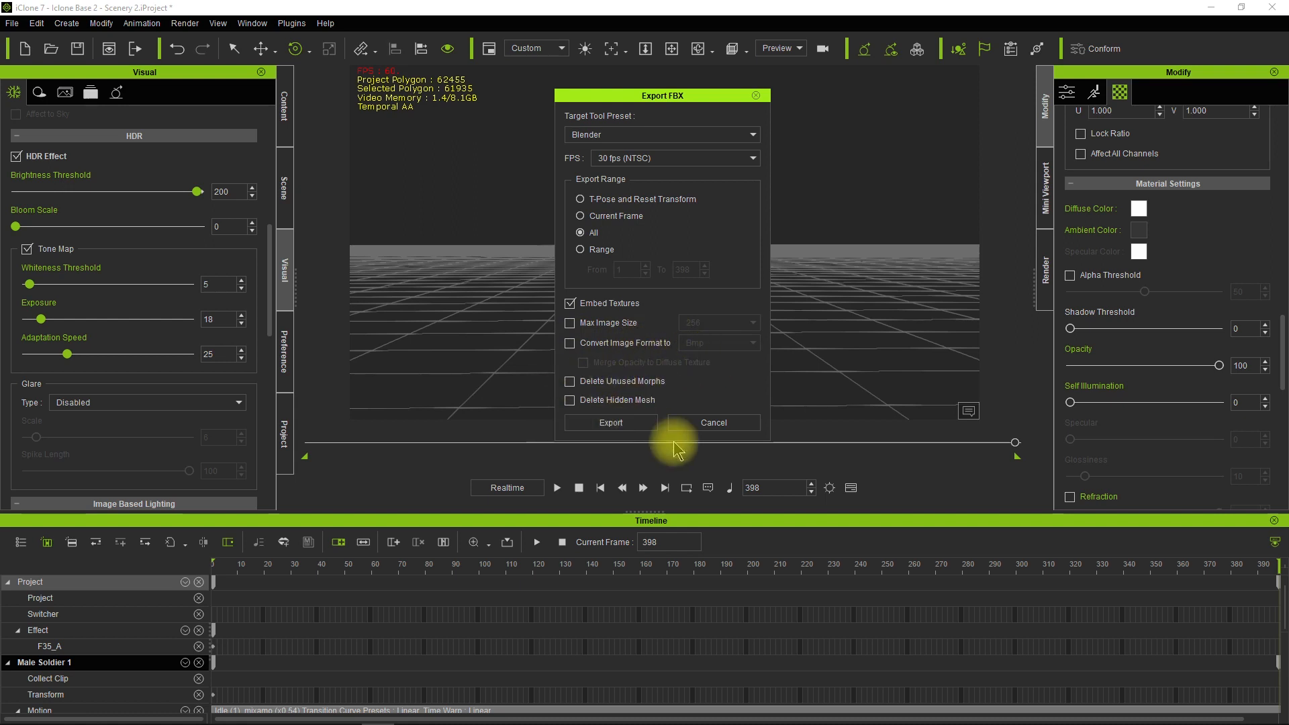
left_click(570, 400)
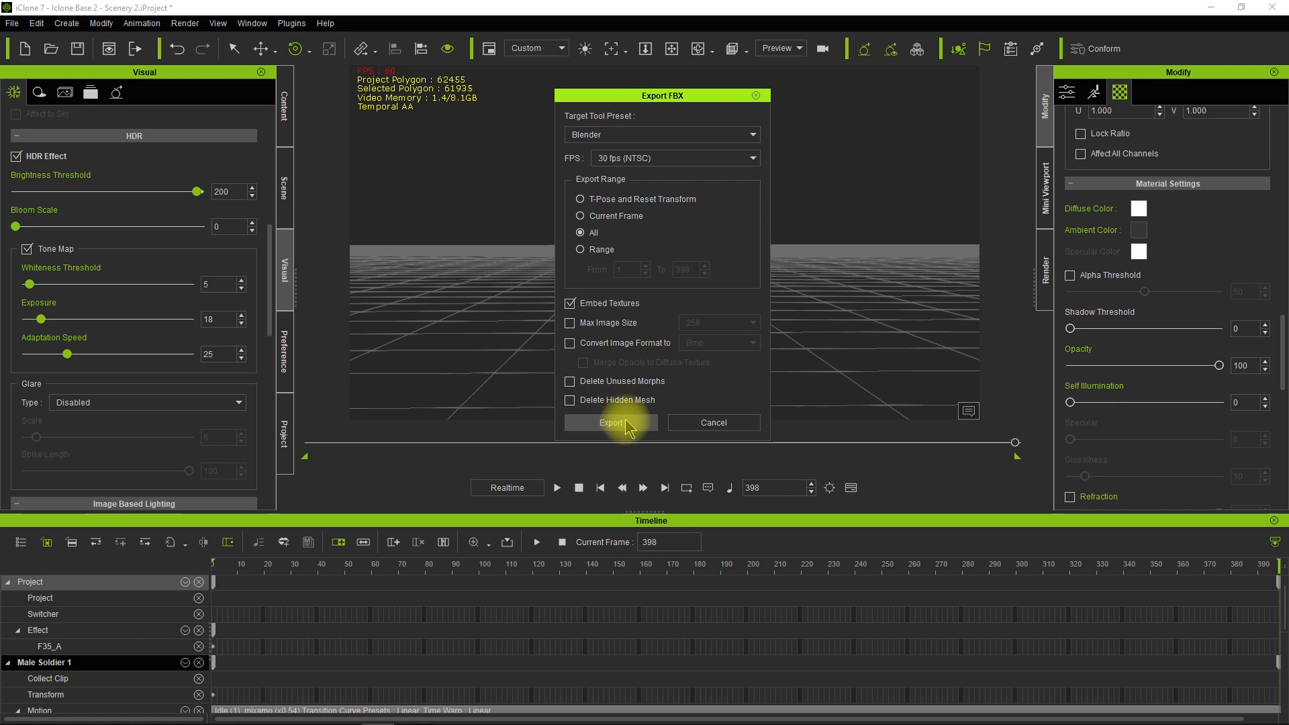
- Export the soldier as Iclone Tutorial 1 into the FBX folder of Miximo To Iclone
left_click(625, 431)
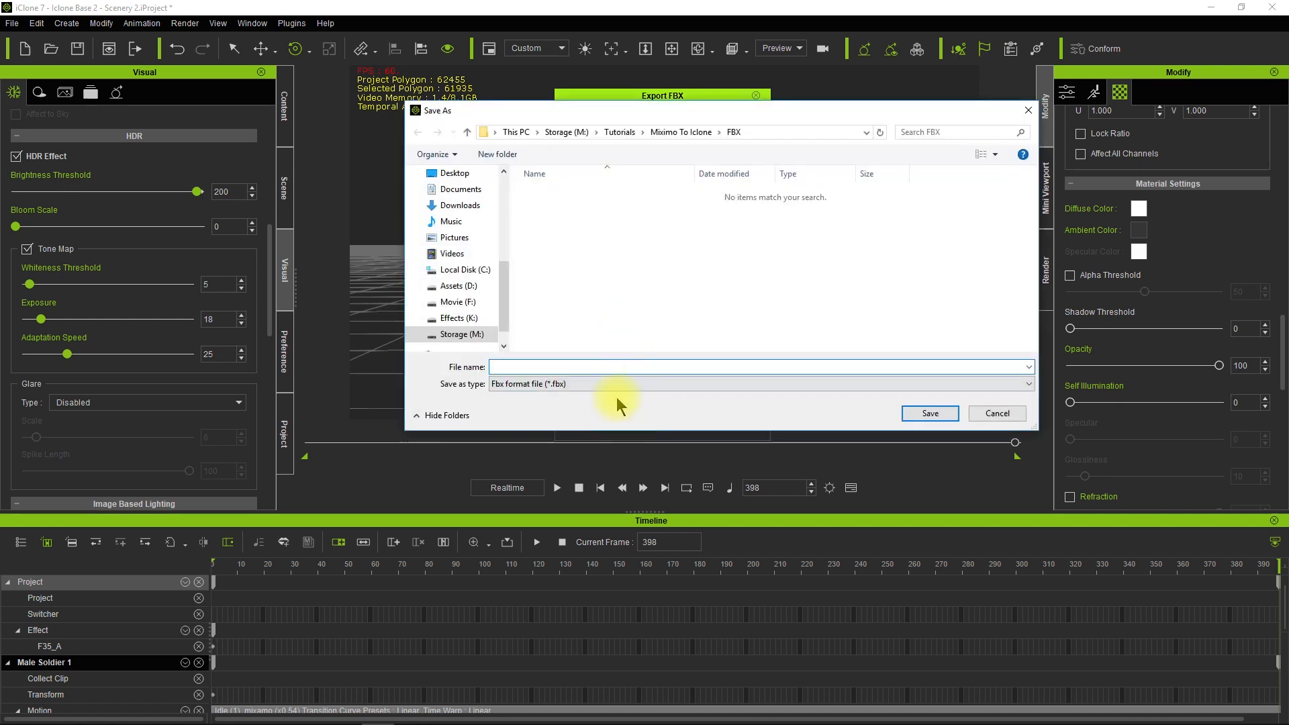
left_click(688, 132)
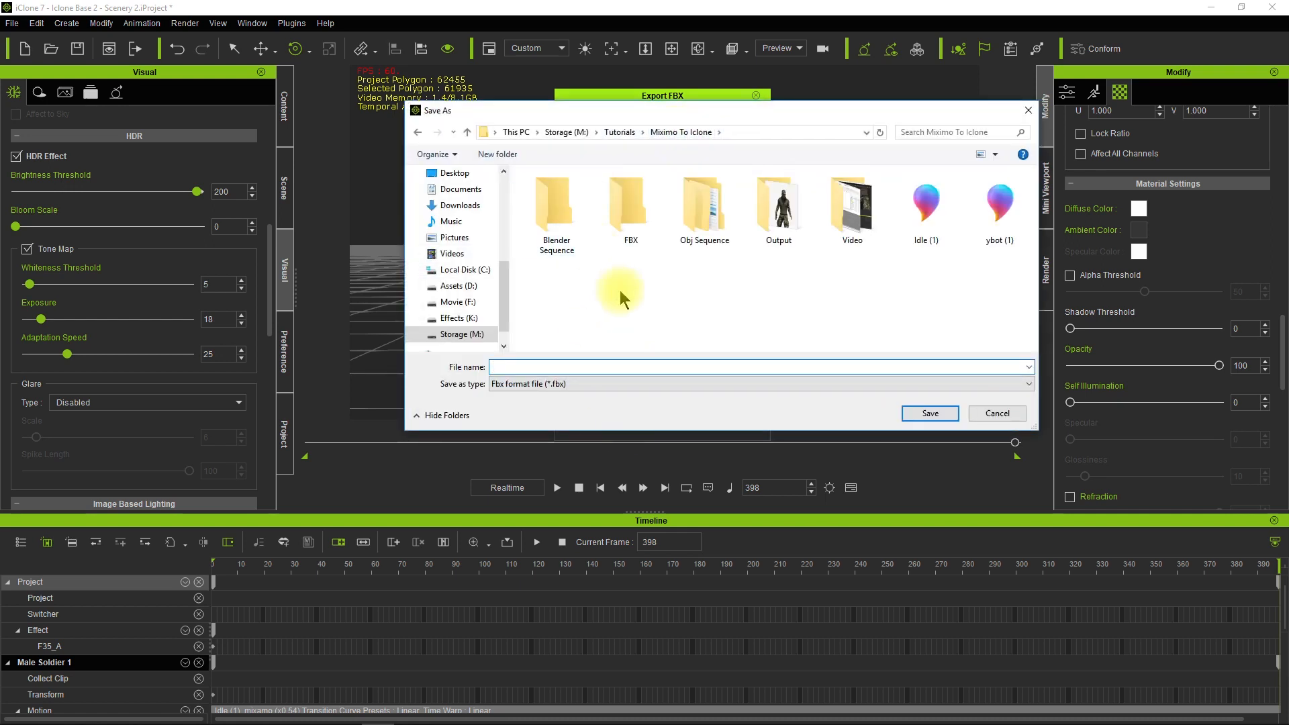
double_click(641, 217)
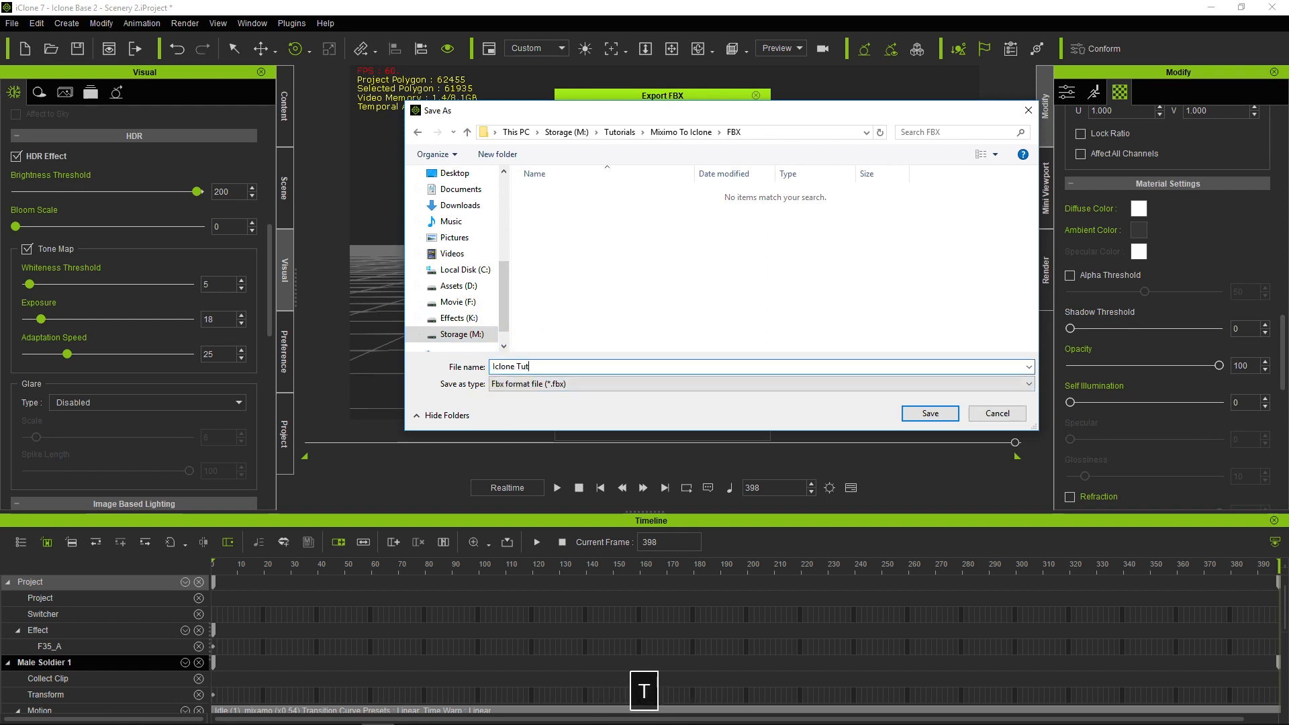
type("Iclone Tutorial 1")
left_click(930, 415)
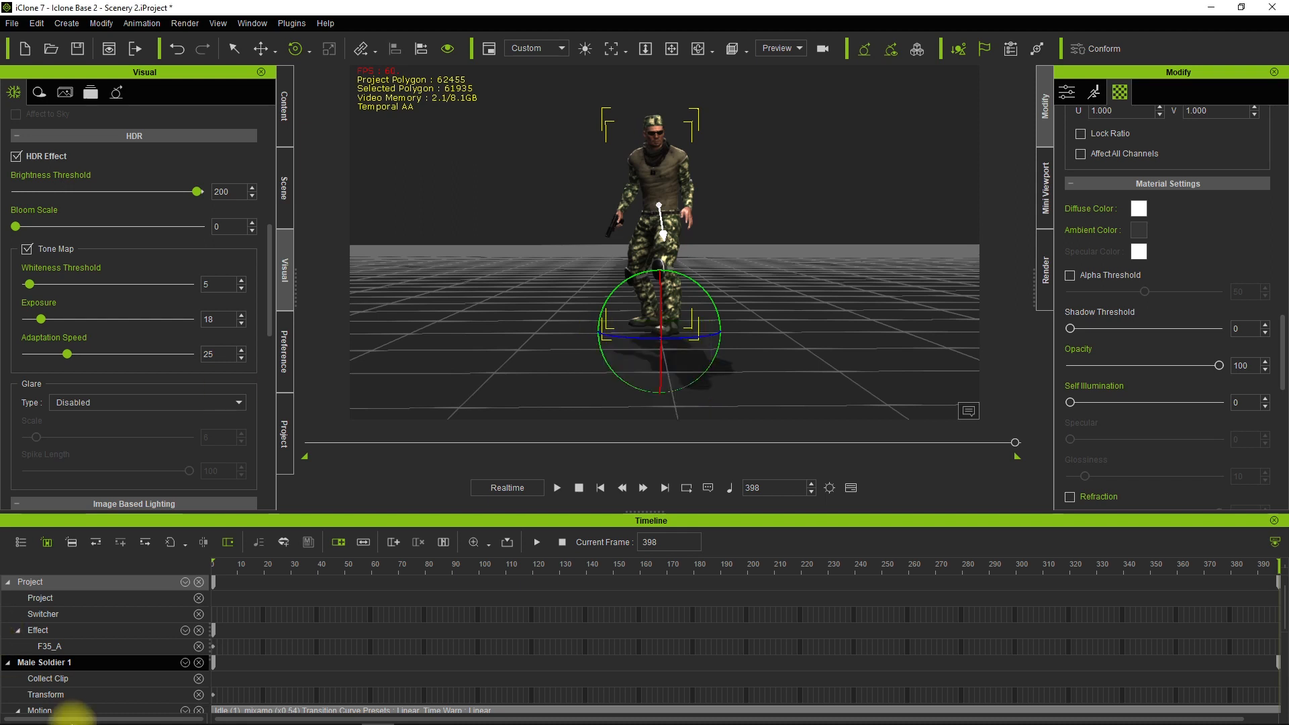
- Switch to Blender, maximize its window, dismiss the splash screen and delete the default cube
mouse_move(118, 715)
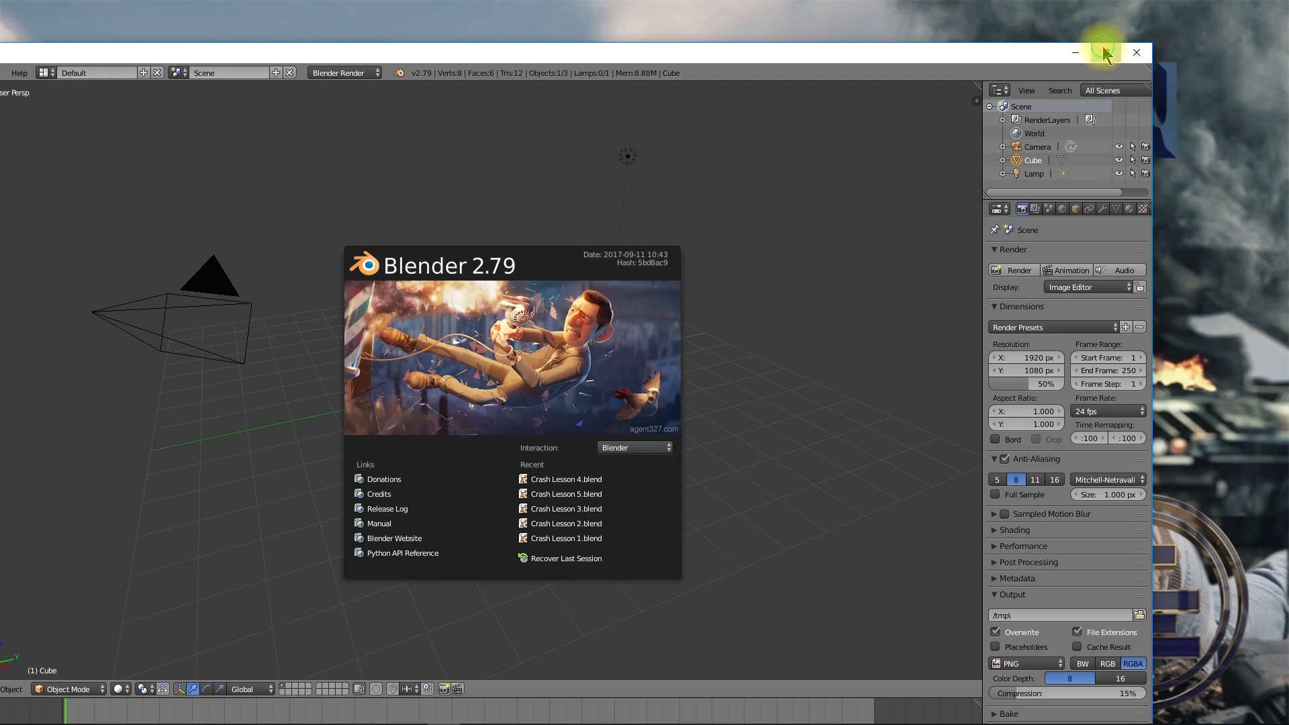
left_click(1105, 52)
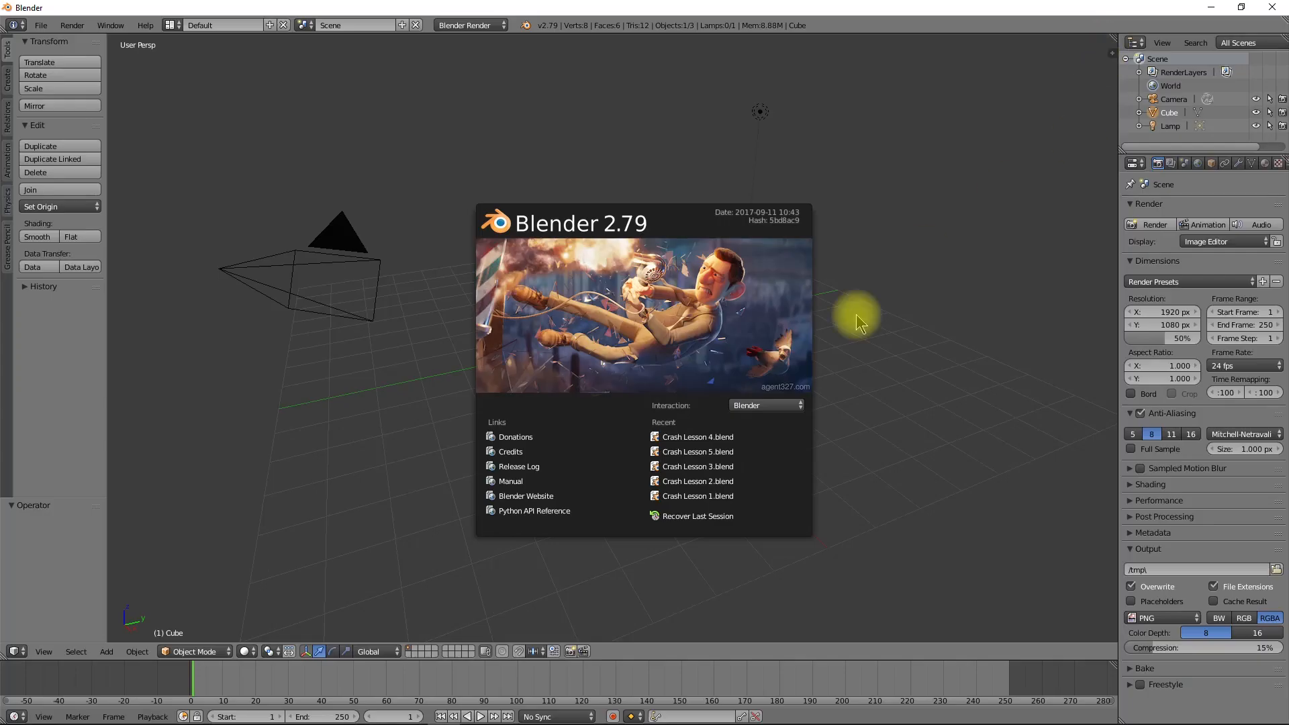
left_click(312, 166)
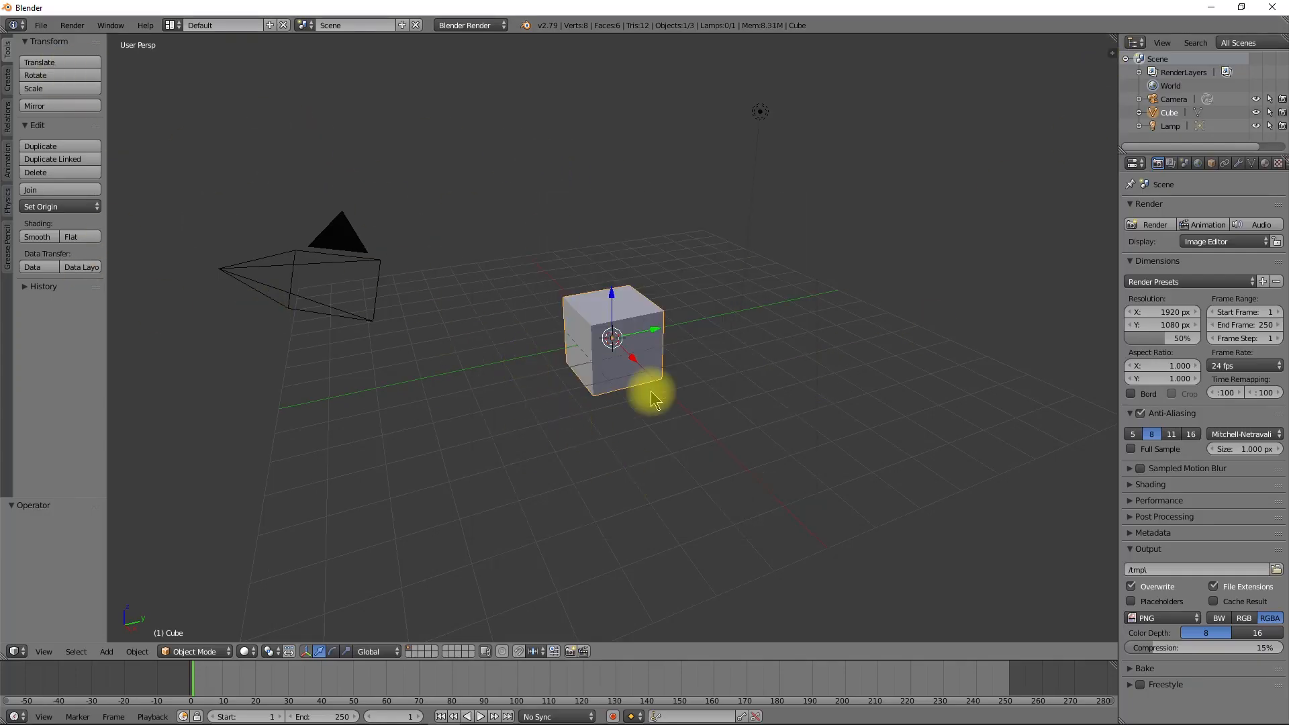
key("x")
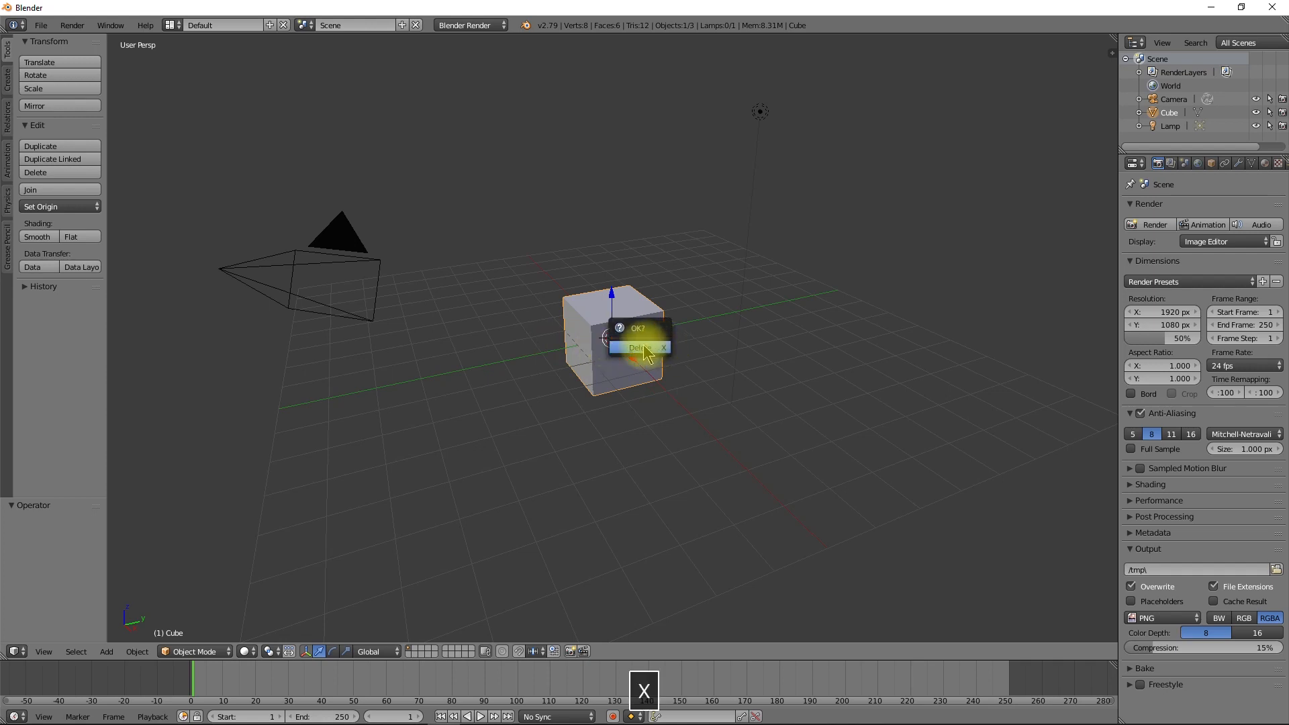
left_click(641, 347)
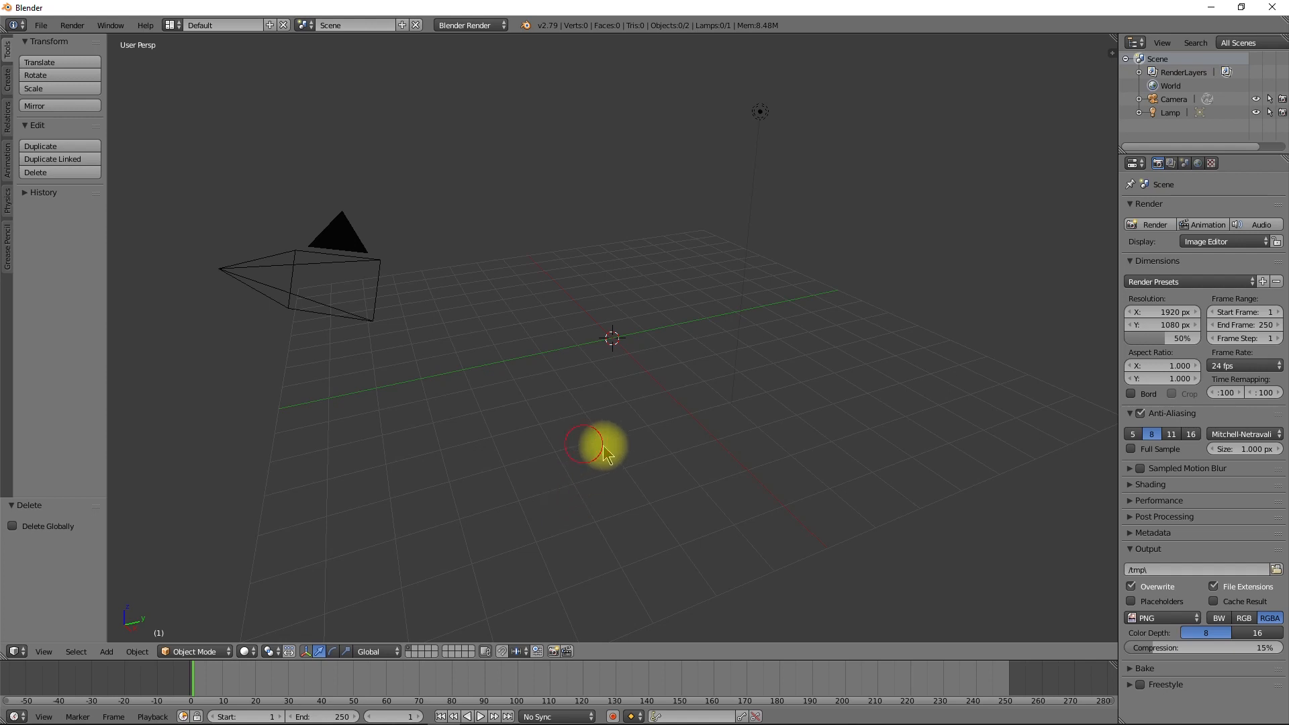
- Import Iclone Tutorial 1.fbx from the FBX folder of Miximo To Iclone on the Storage (M:) drive
middle_click_drag(648, 458, 604, 382)
left_click(39, 26)
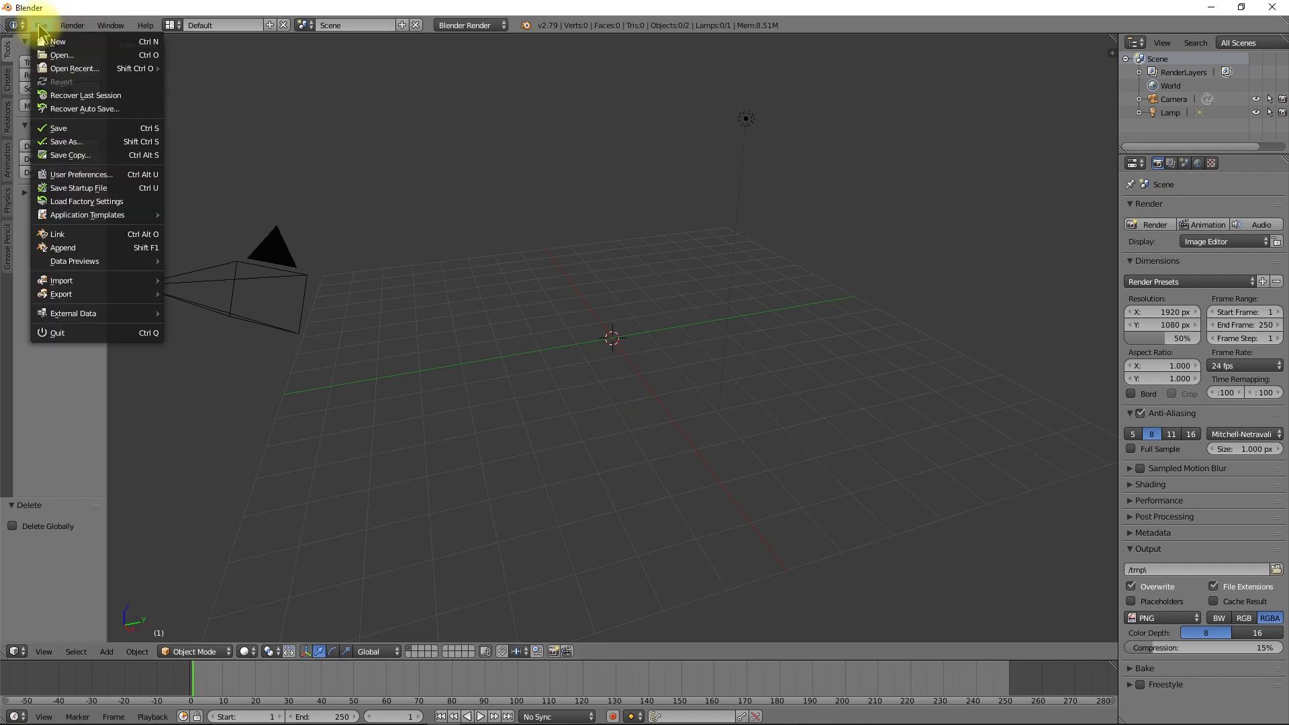
mouse_move(87, 278)
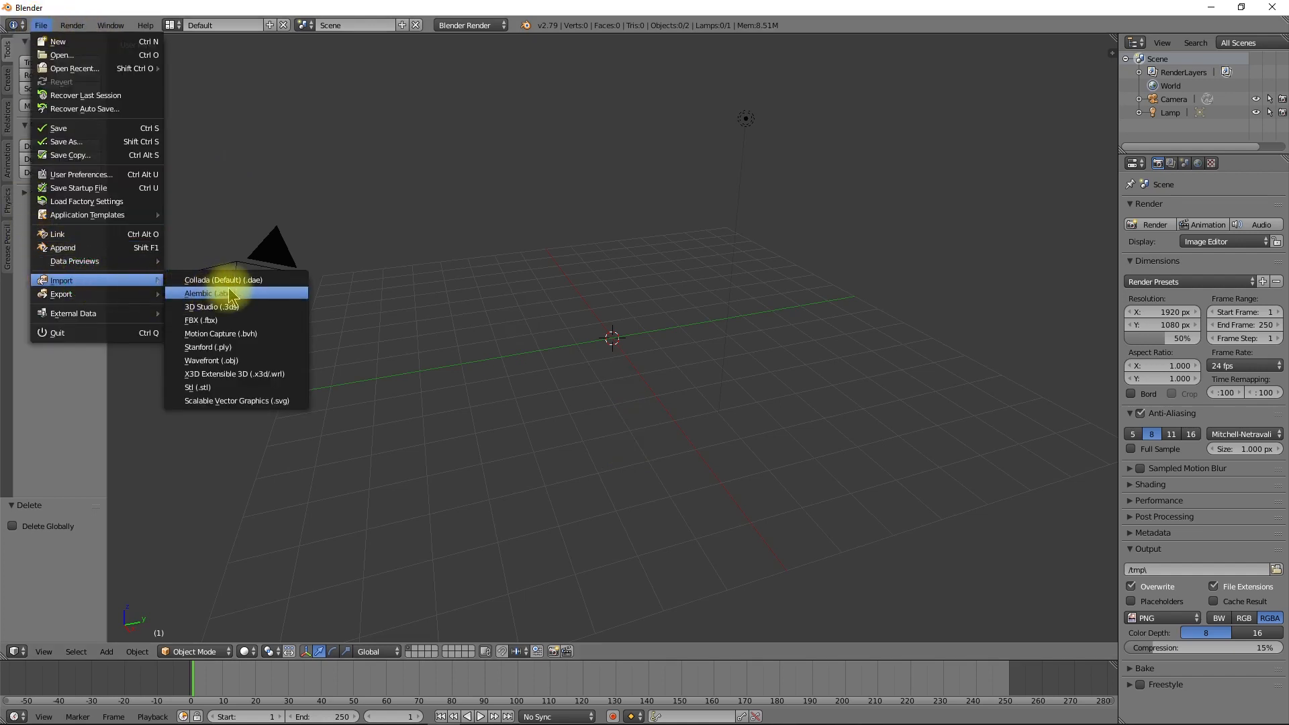
left_click(195, 321)
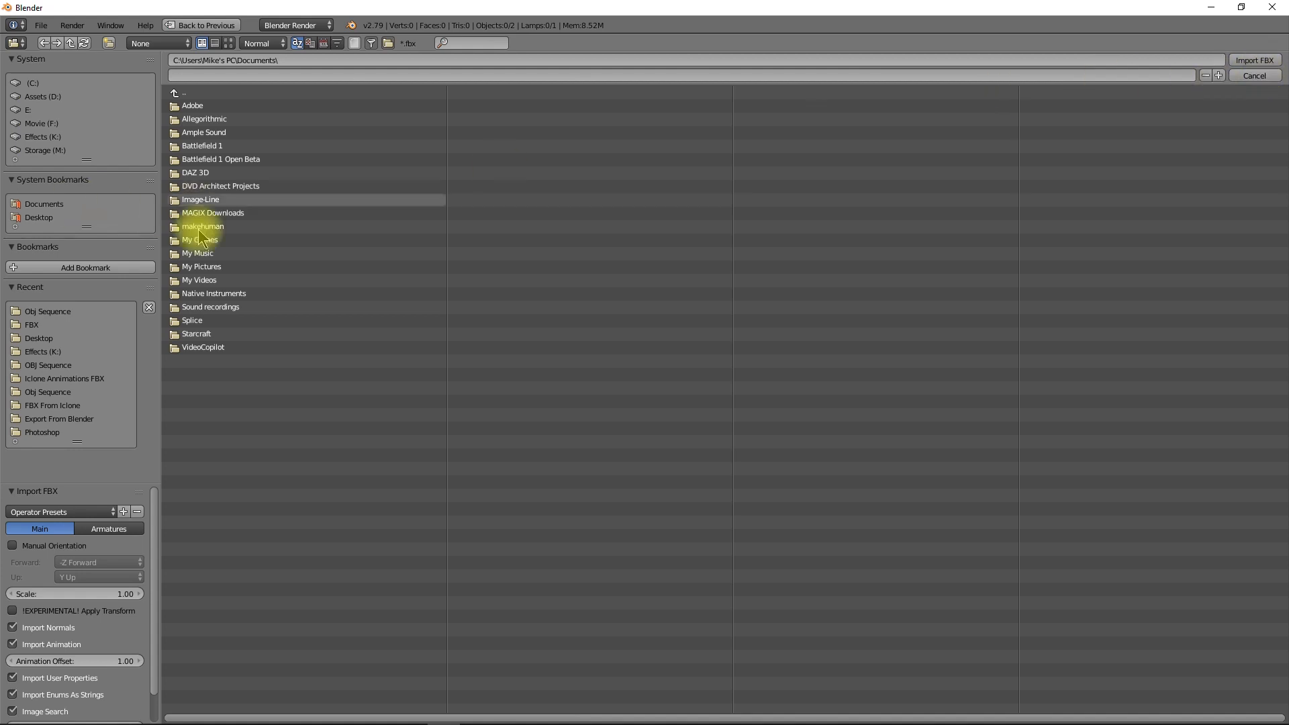
left_click(61, 151)
left_click(195, 698)
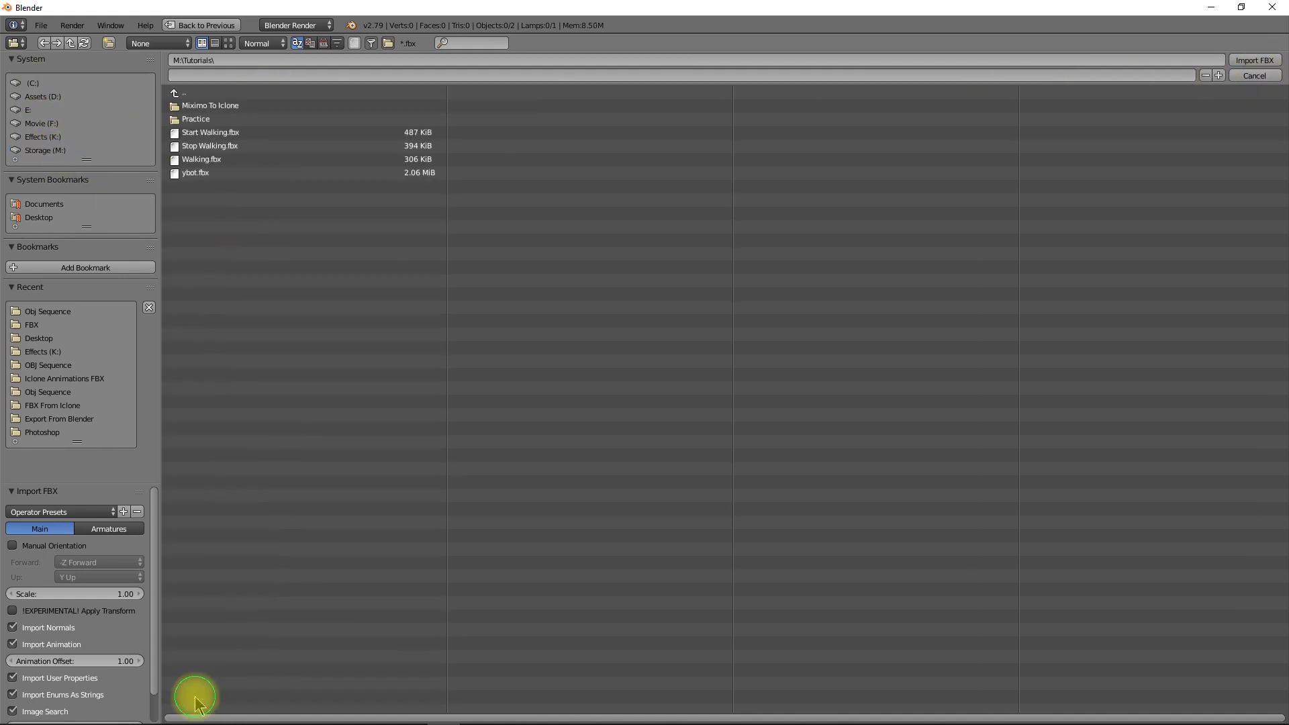
left_click(227, 106)
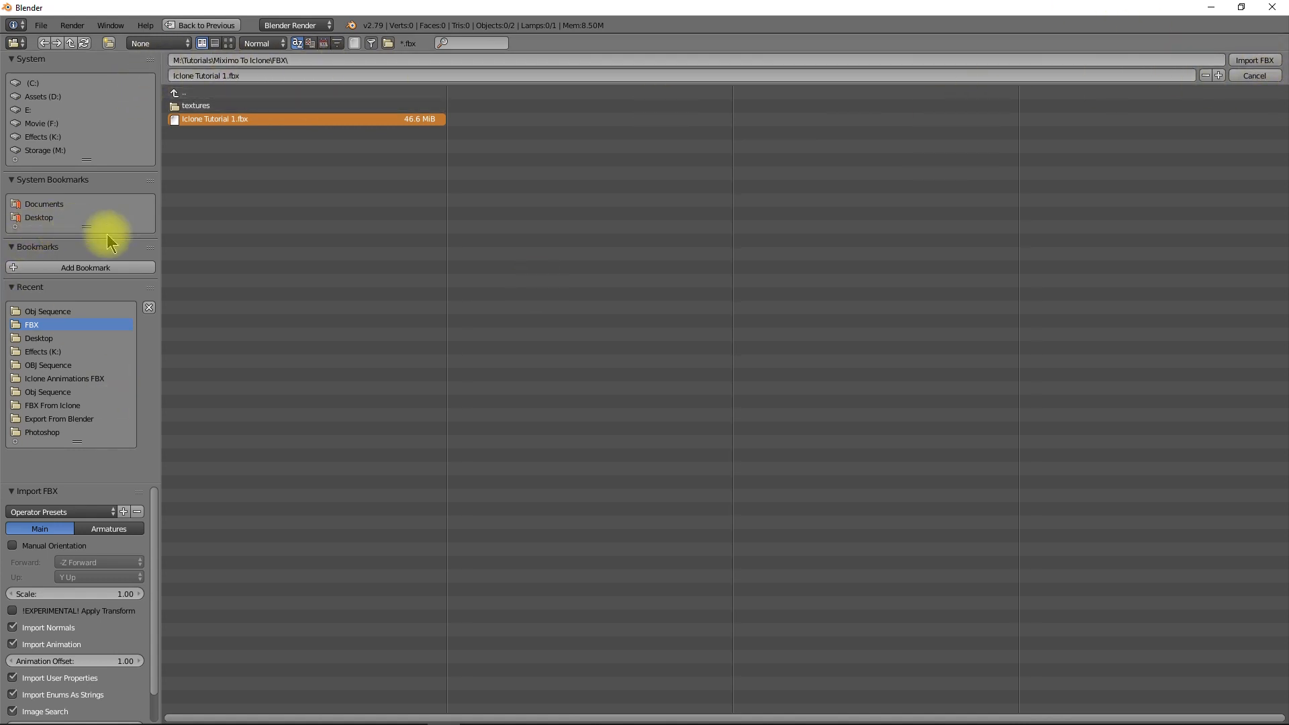
scroll(134, 607, "down", 2)
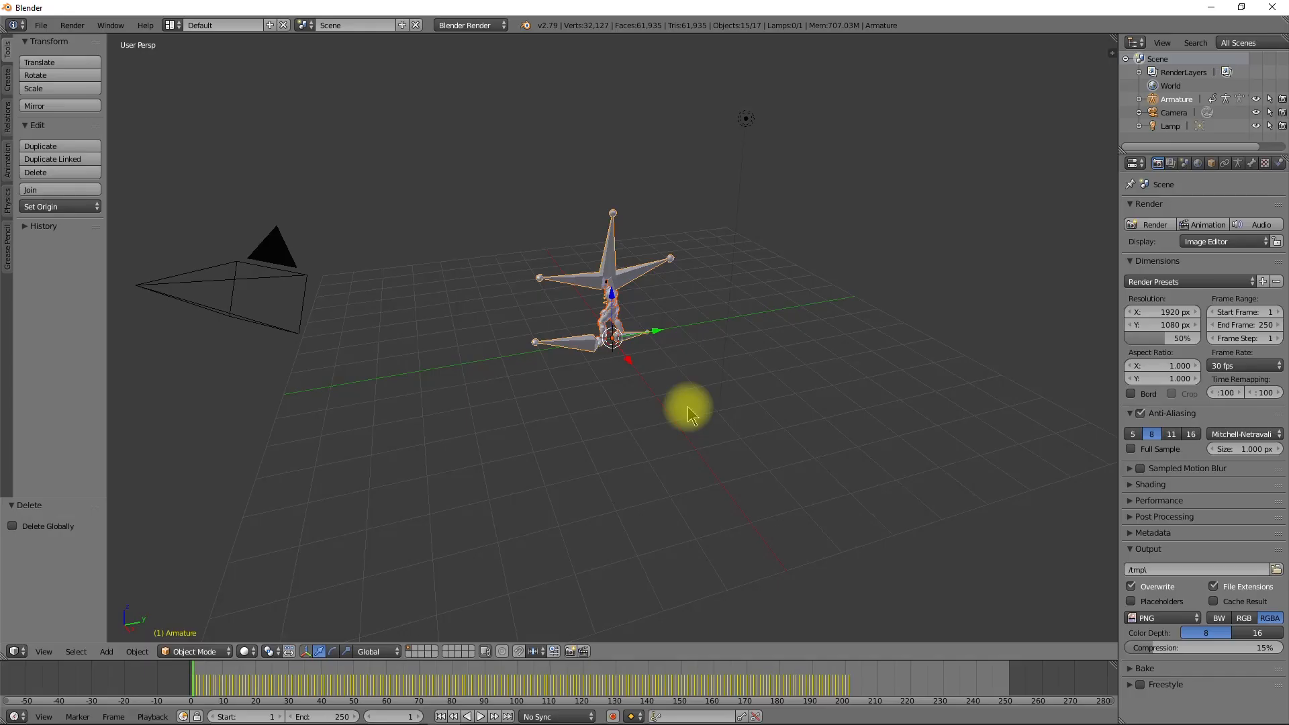
- View the imported soldier from the front, play its idle animation, and stop and rewind to the first frame
scroll(535, 325, "up", 4)
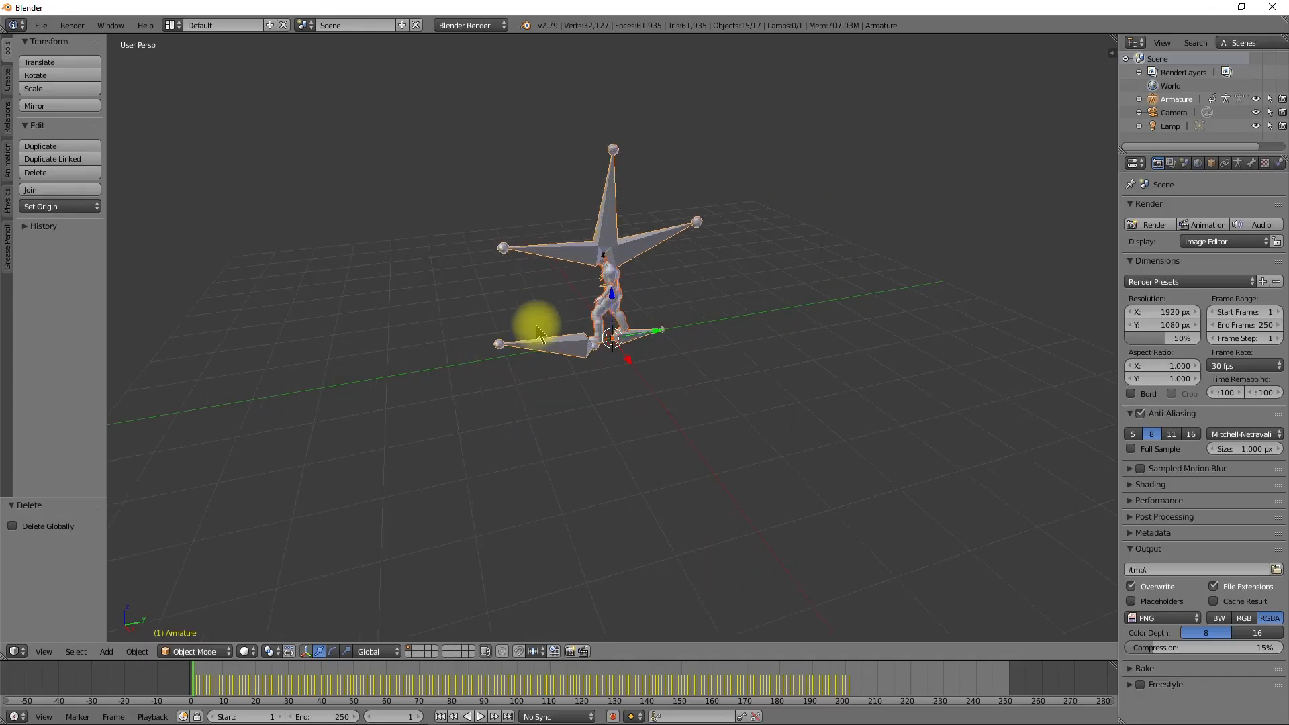
middle_click_drag(543, 352, 637, 330)
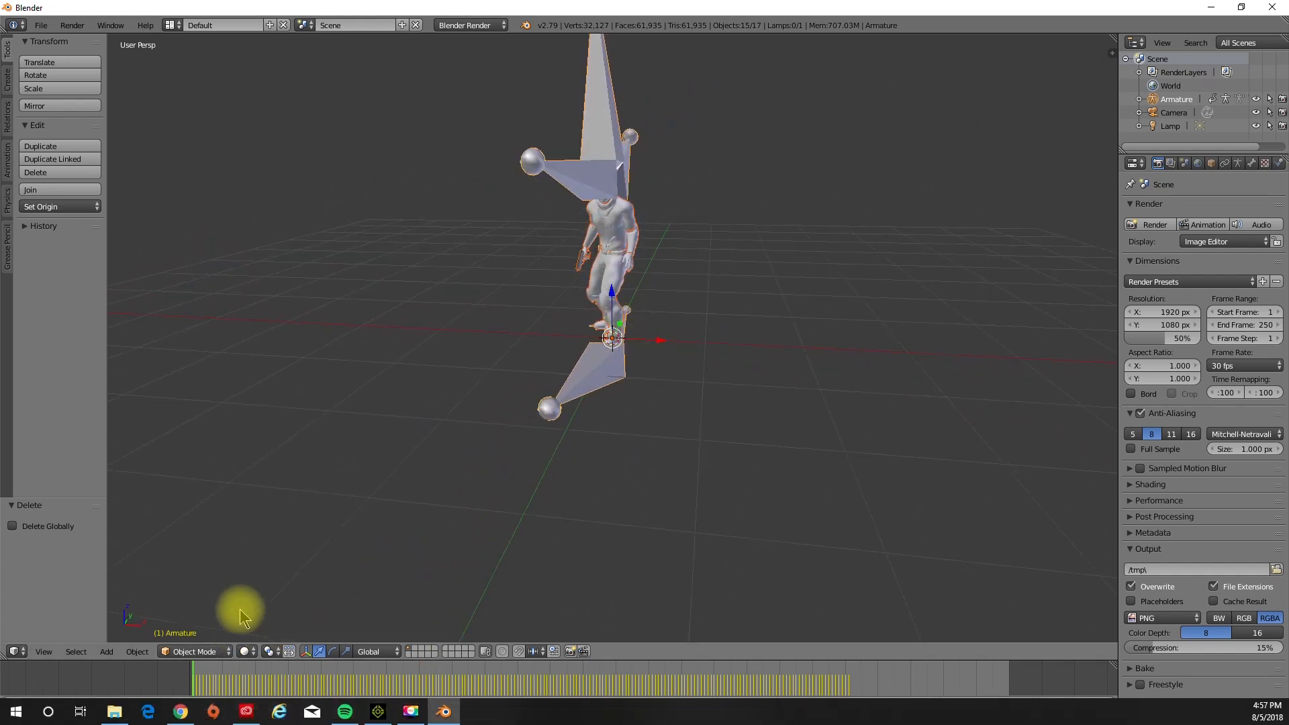
left_click(480, 716)
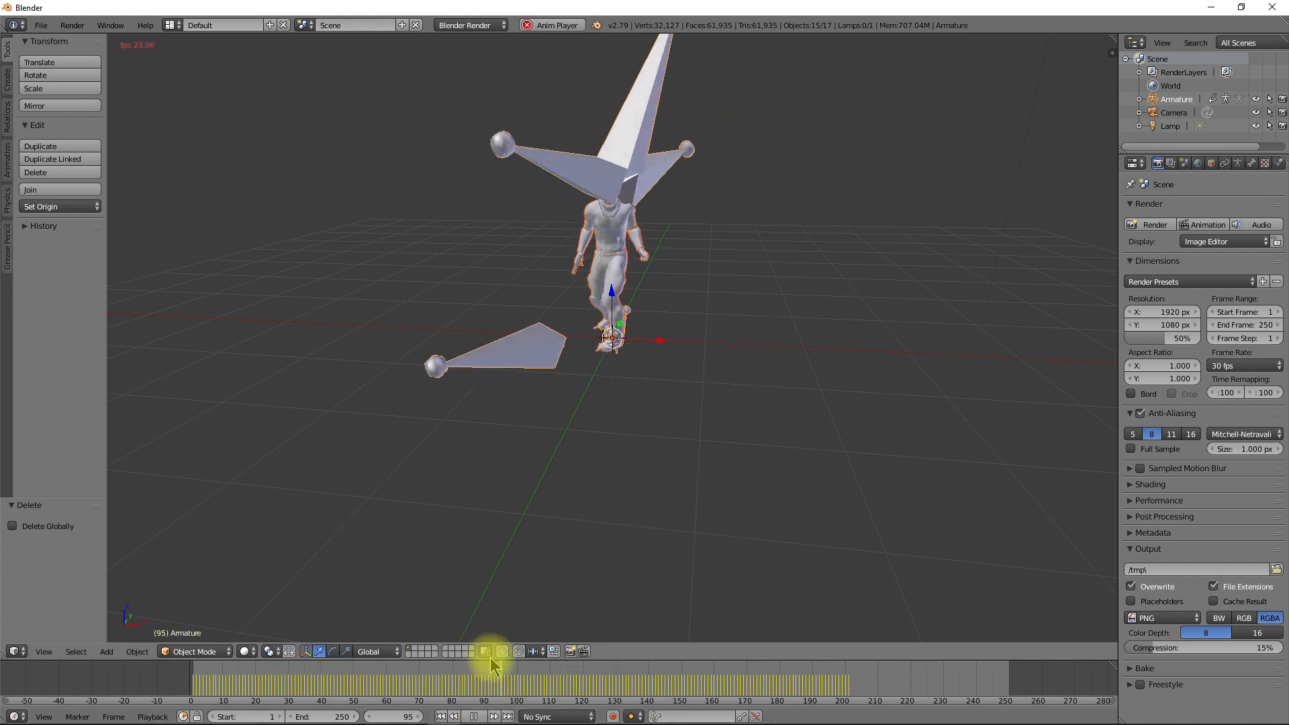
left_click(473, 717)
left_click(440, 717)
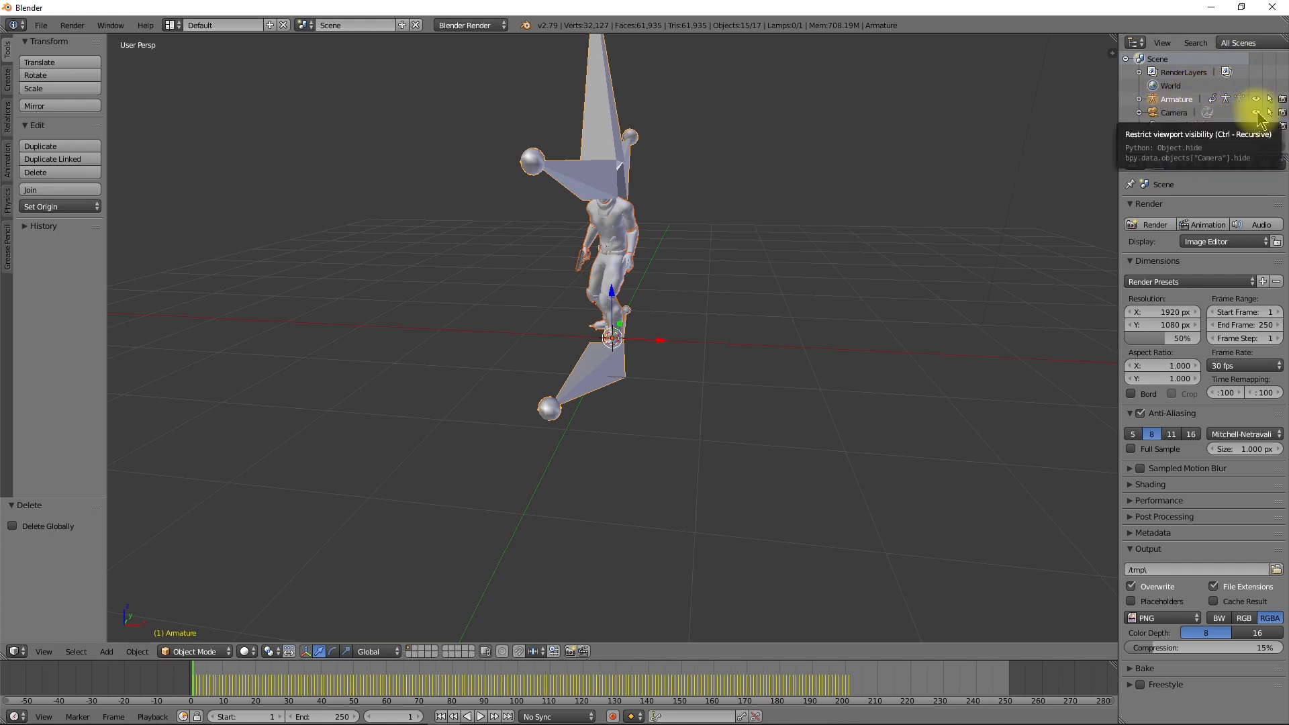
- Delete the Camera and the Lamp from the scene, leaving only the armature character
scroll(736, 250, "down", 3)
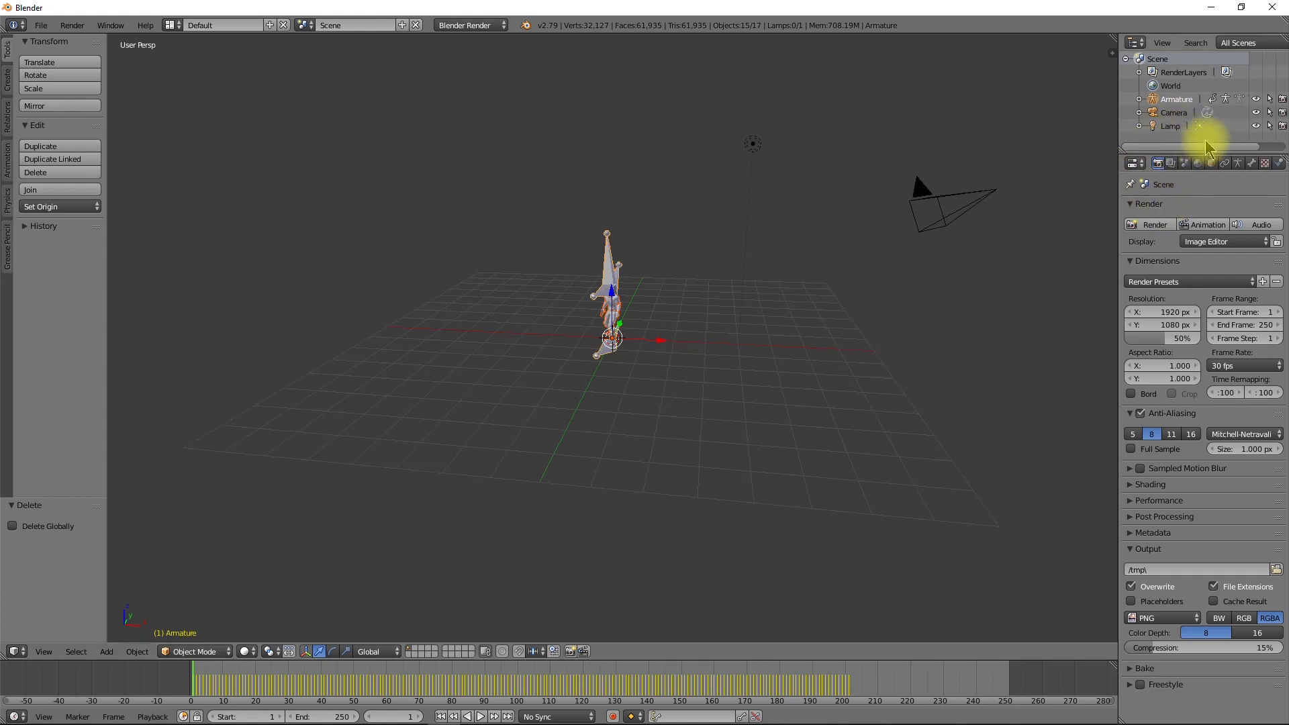
left_click(1175, 113)
right_click(1181, 115)
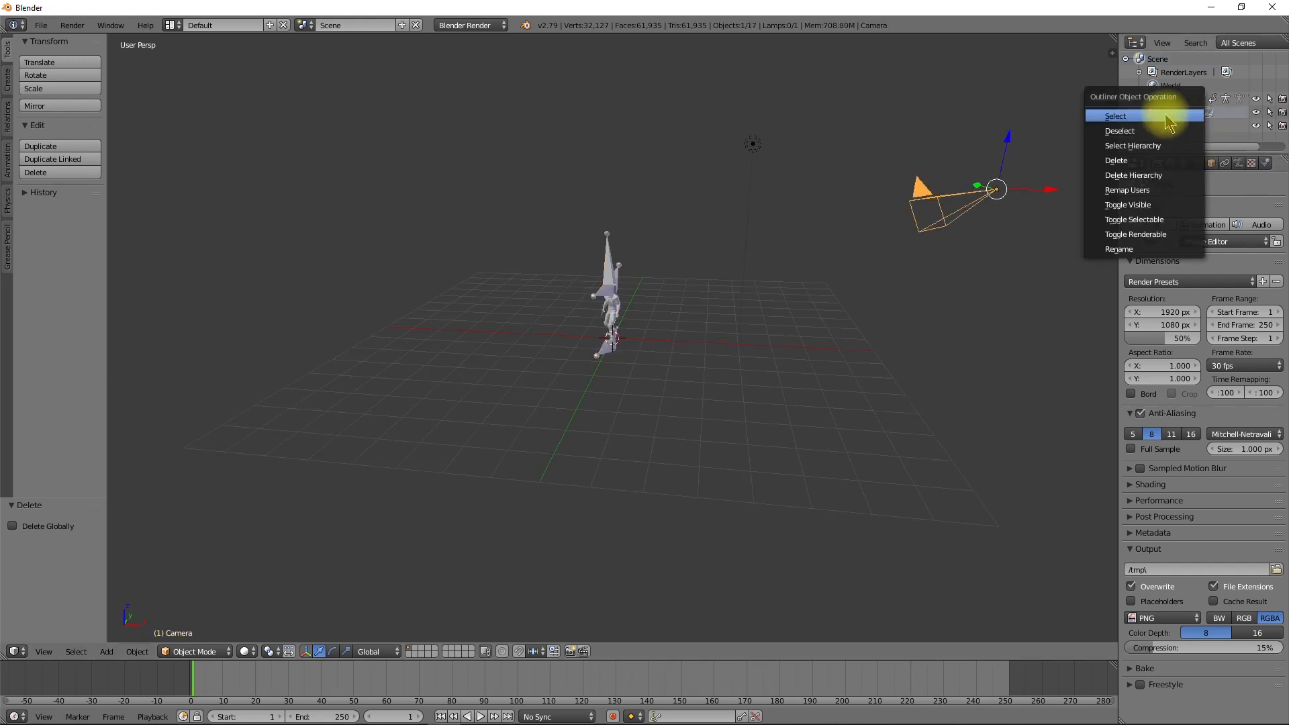
left_click(1141, 160)
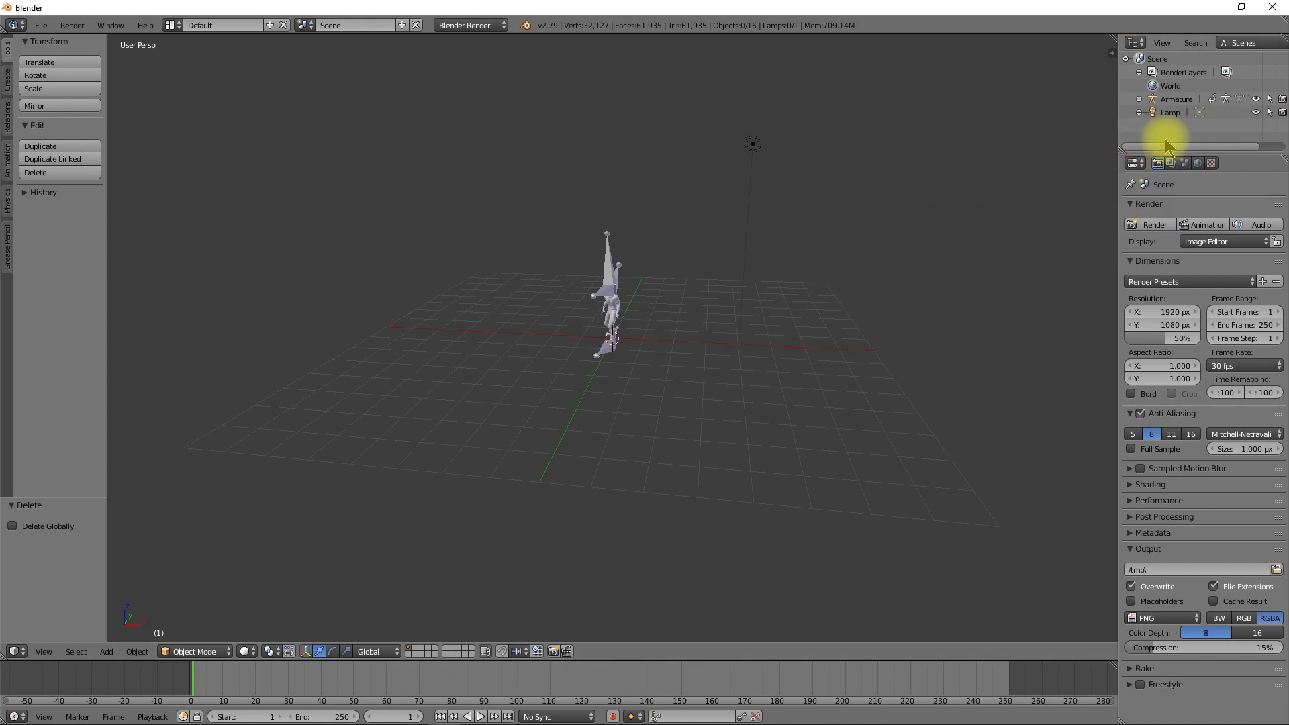
left_click(1175, 114)
right_click(1175, 115)
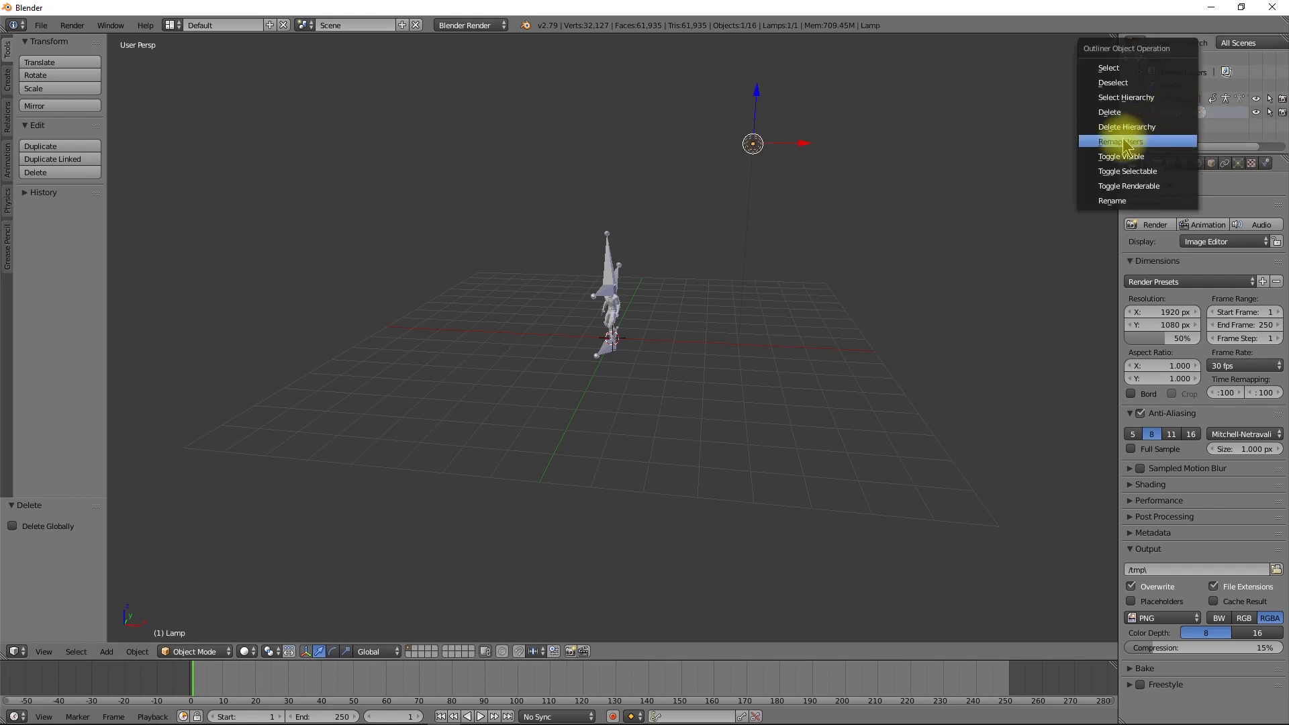
left_click(1131, 114)
scroll(663, 283, "up", 5)
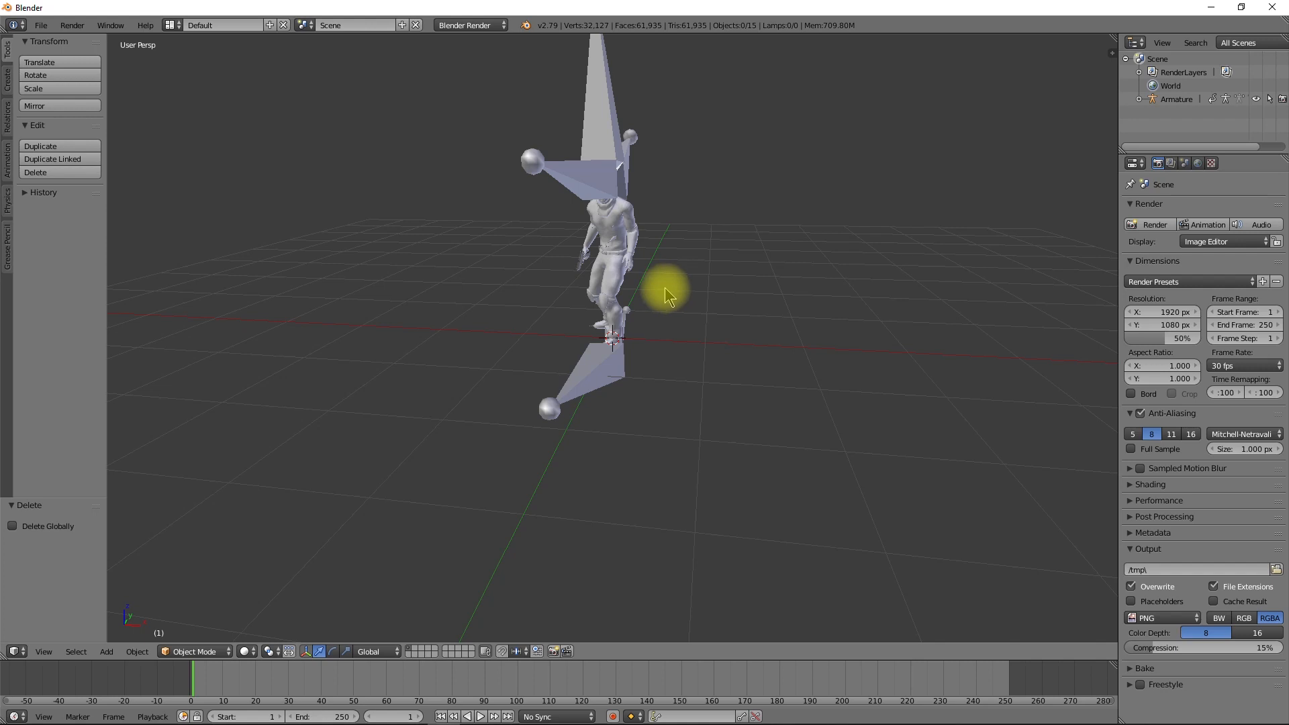
- Select all remaining objects and start a Wavefront (.obj) export
key("a")
scroll(676, 279, "down", 4)
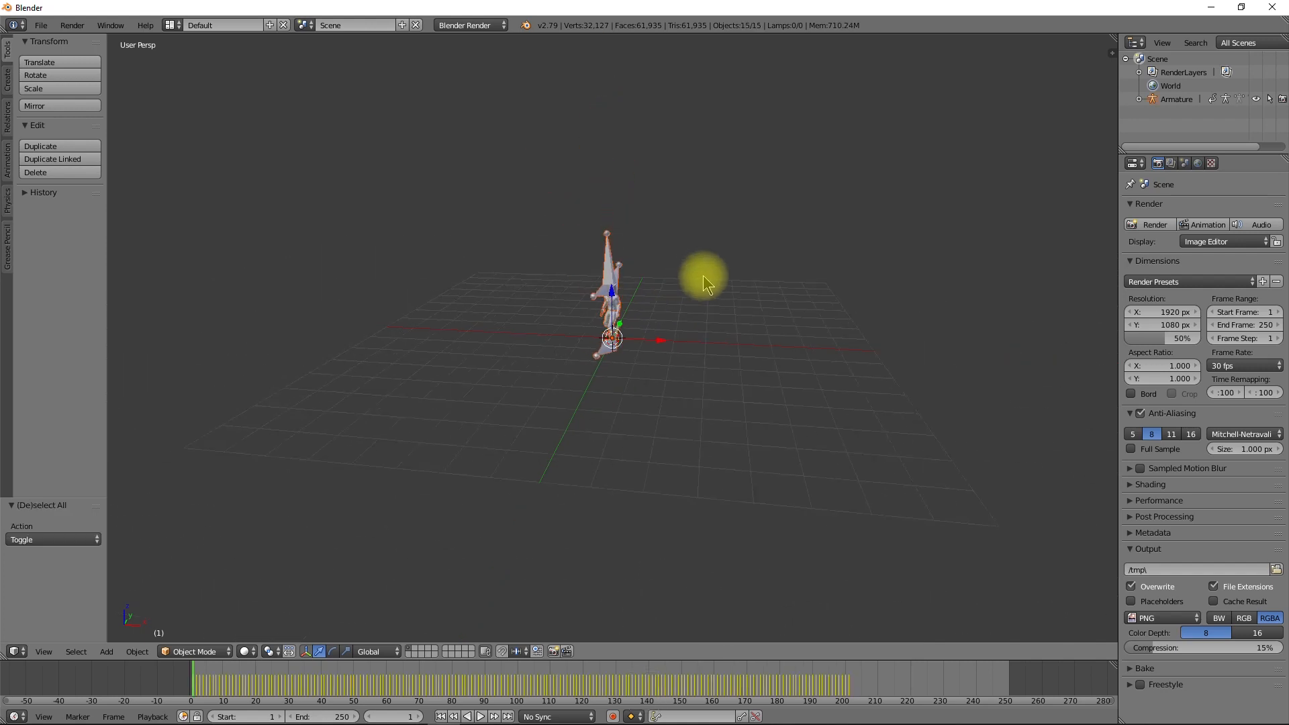
scroll(701, 280, "up", 4)
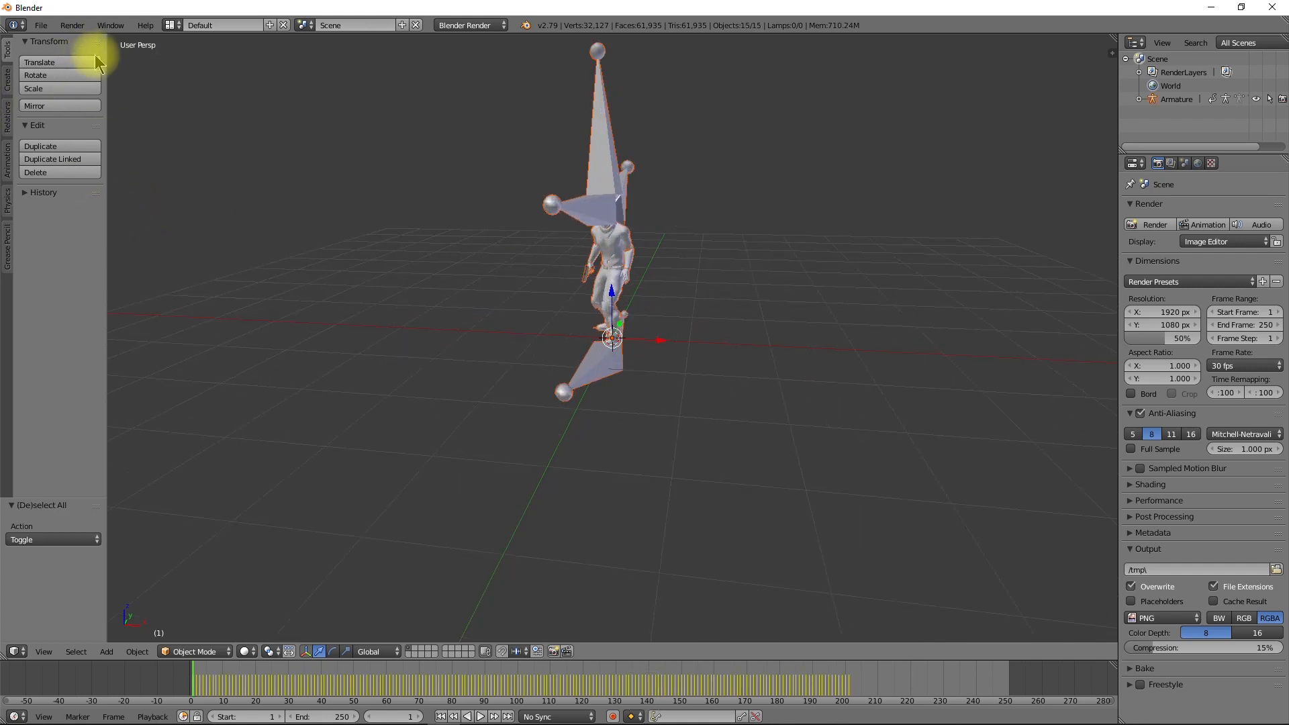
left_click(42, 25)
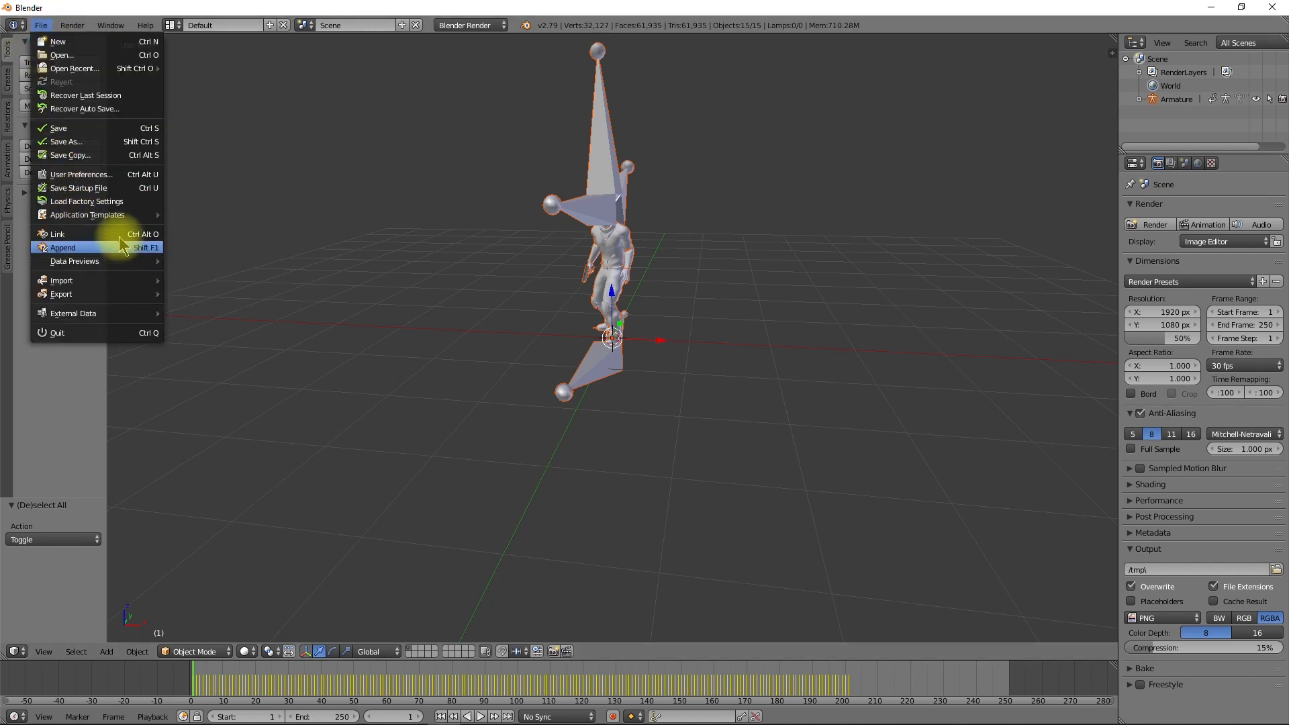
mouse_move(126, 298)
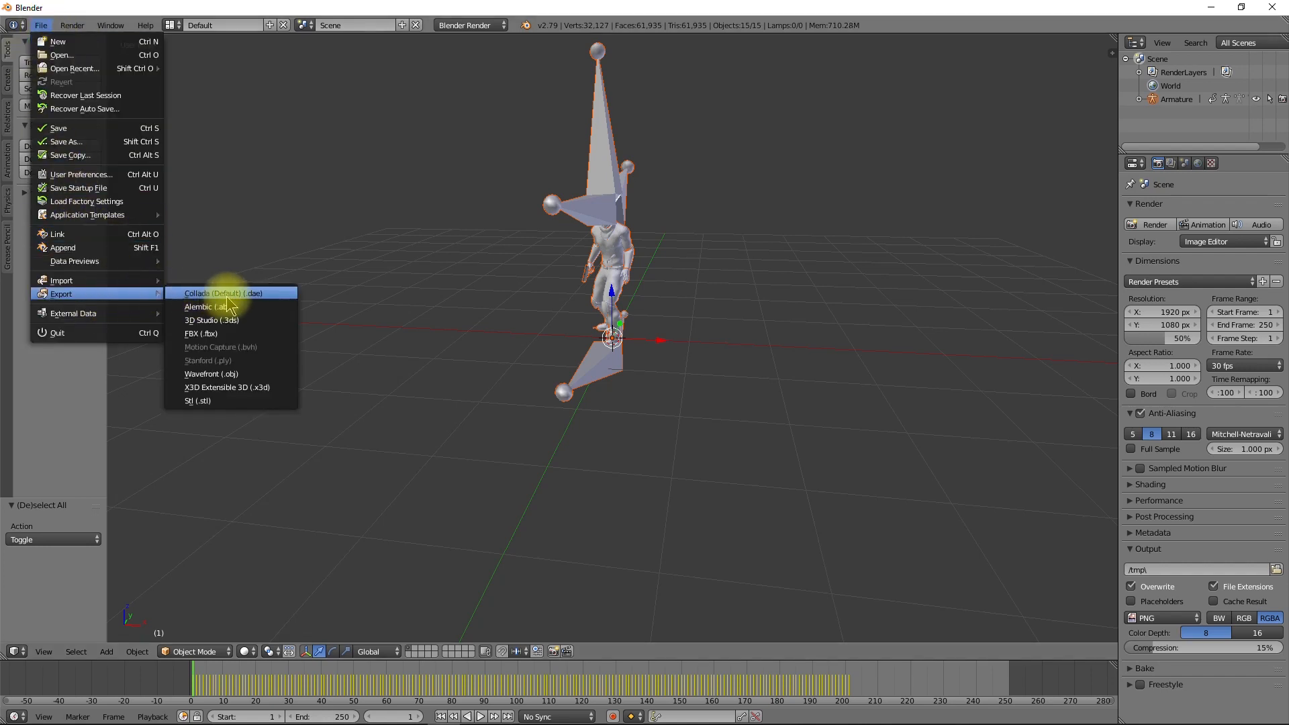
left_click(241, 376)
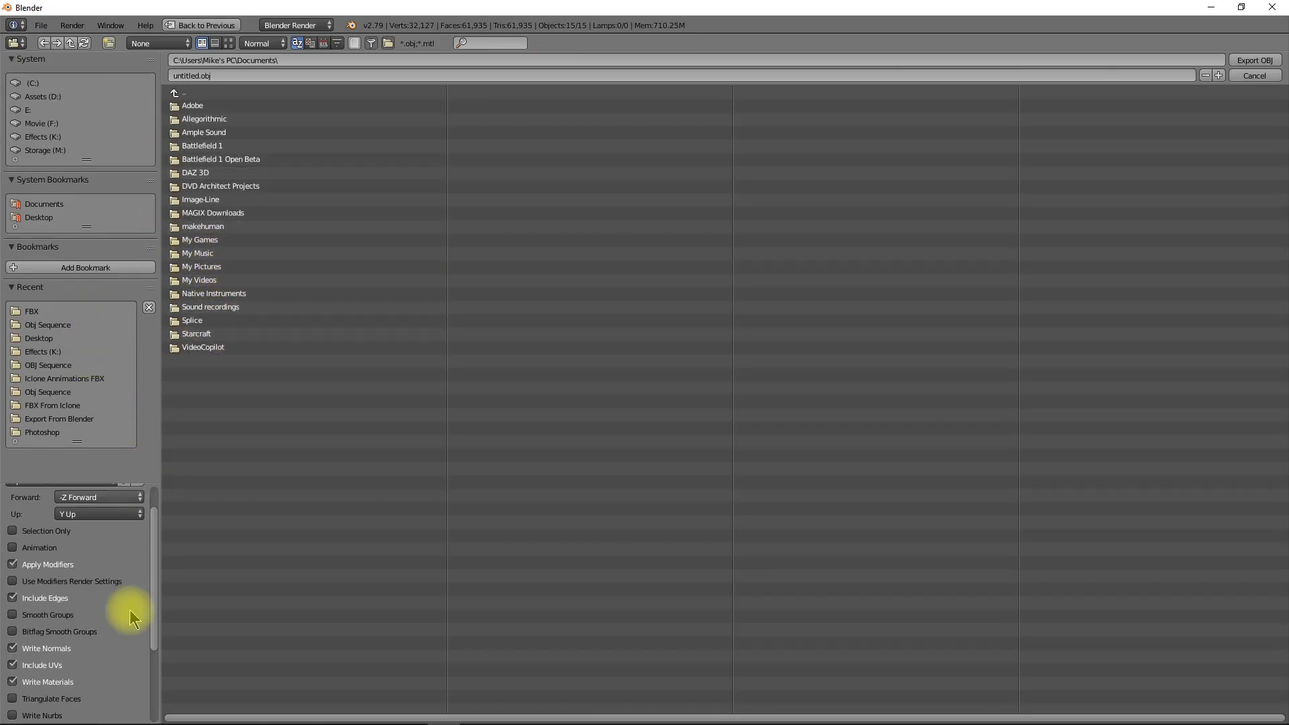
- Enable Animation in the OBJ export settings and review the remaining options
left_click_drag(158, 569, 159, 526)
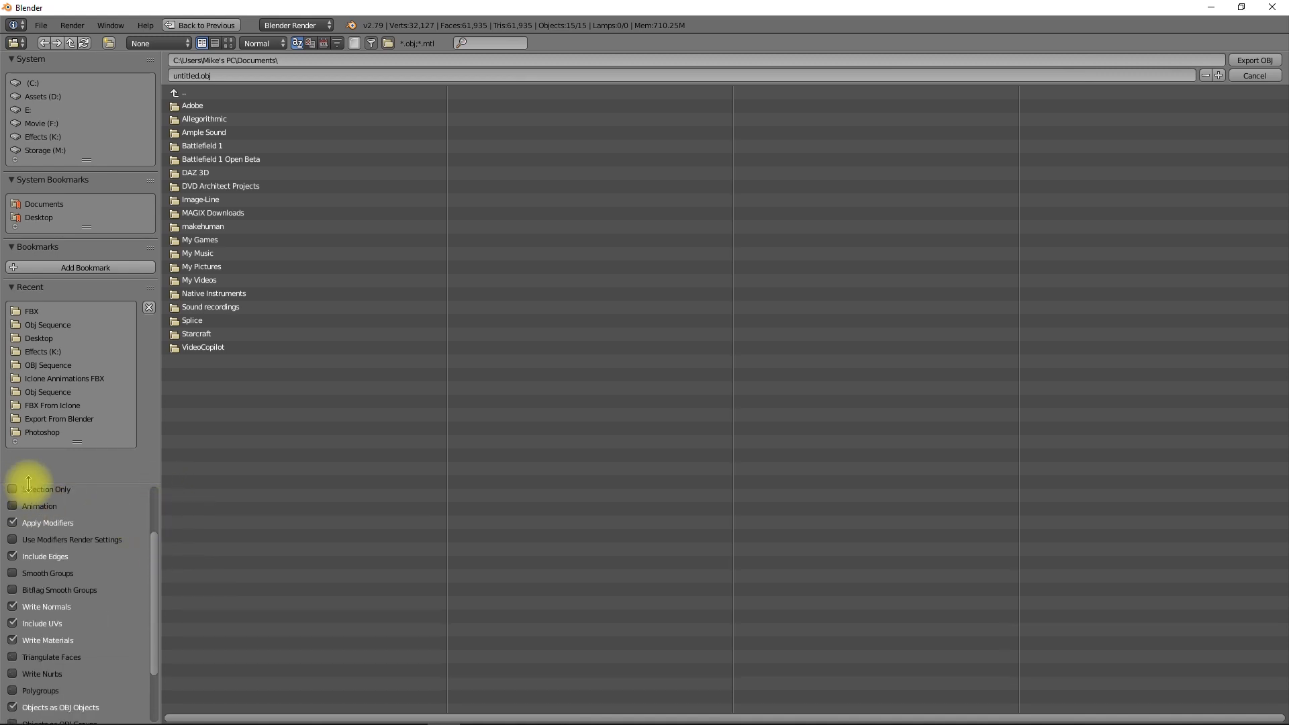
left_click_drag(153, 569, 164, 526)
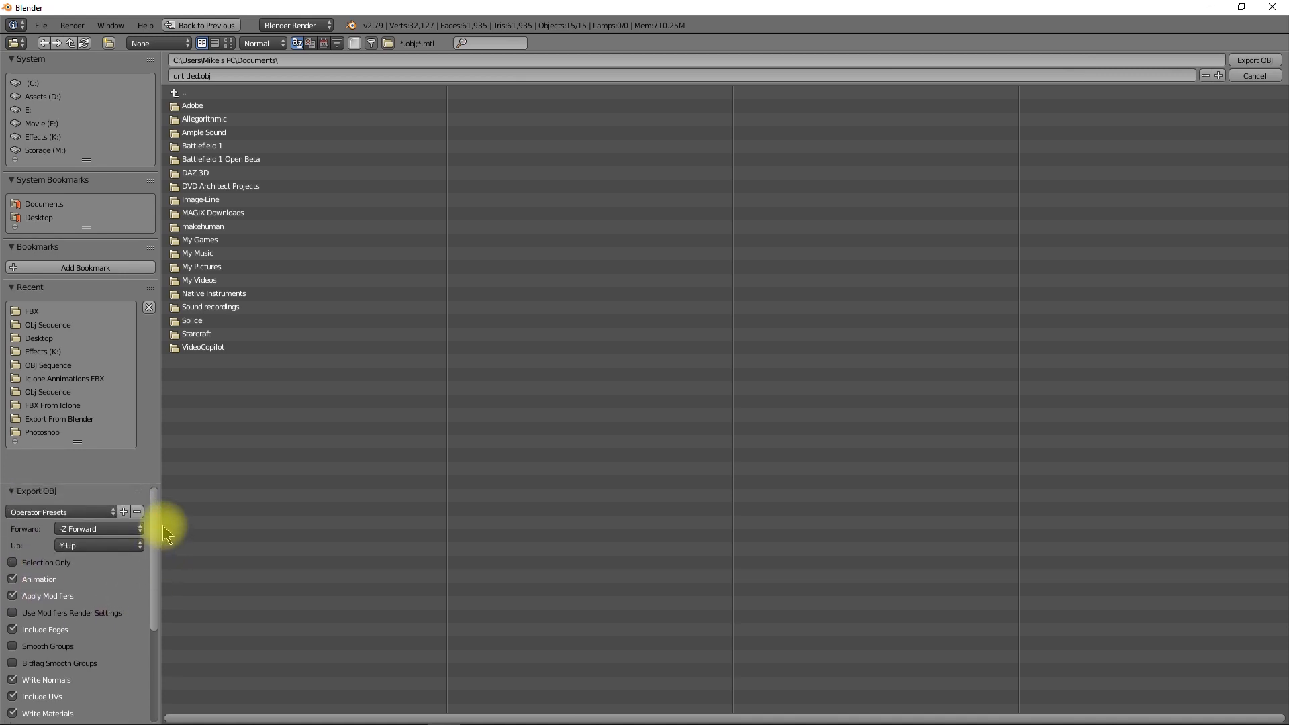
left_click(13, 572)
scroll(156, 546, "down", 5)
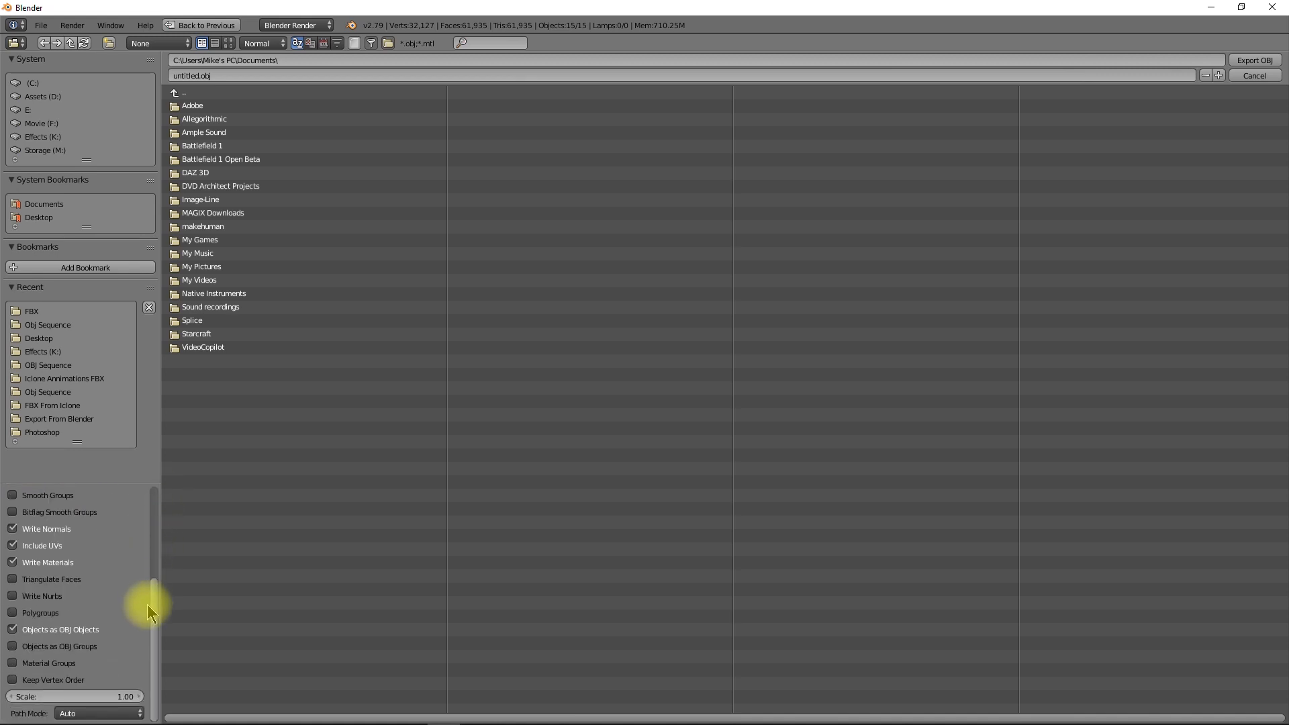
mouse_move(153, 604)
left_mouse_down()
mouse_move(154, 551)
mouse_move(149, 610)
left_mouse_up()
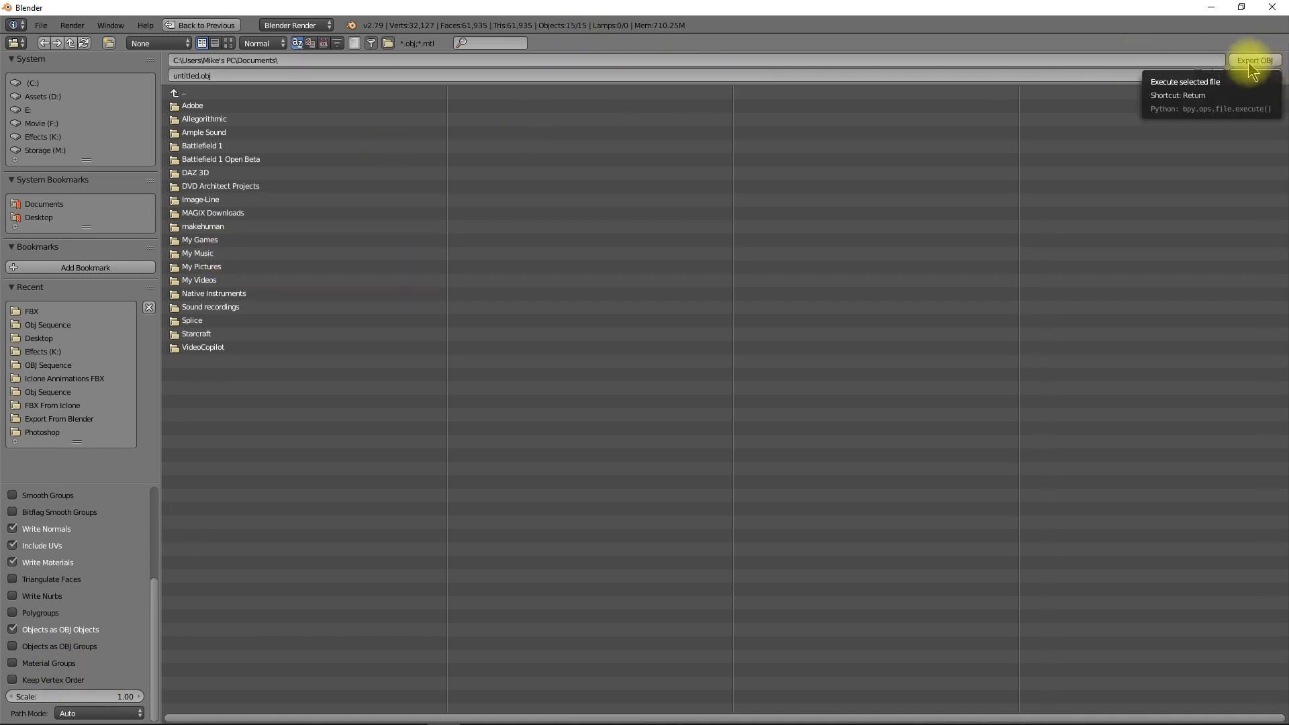
- Set the export destination to the folder M:\Tutorials\Miximo To Iclone\Blender Sequence
left_click(49, 150)
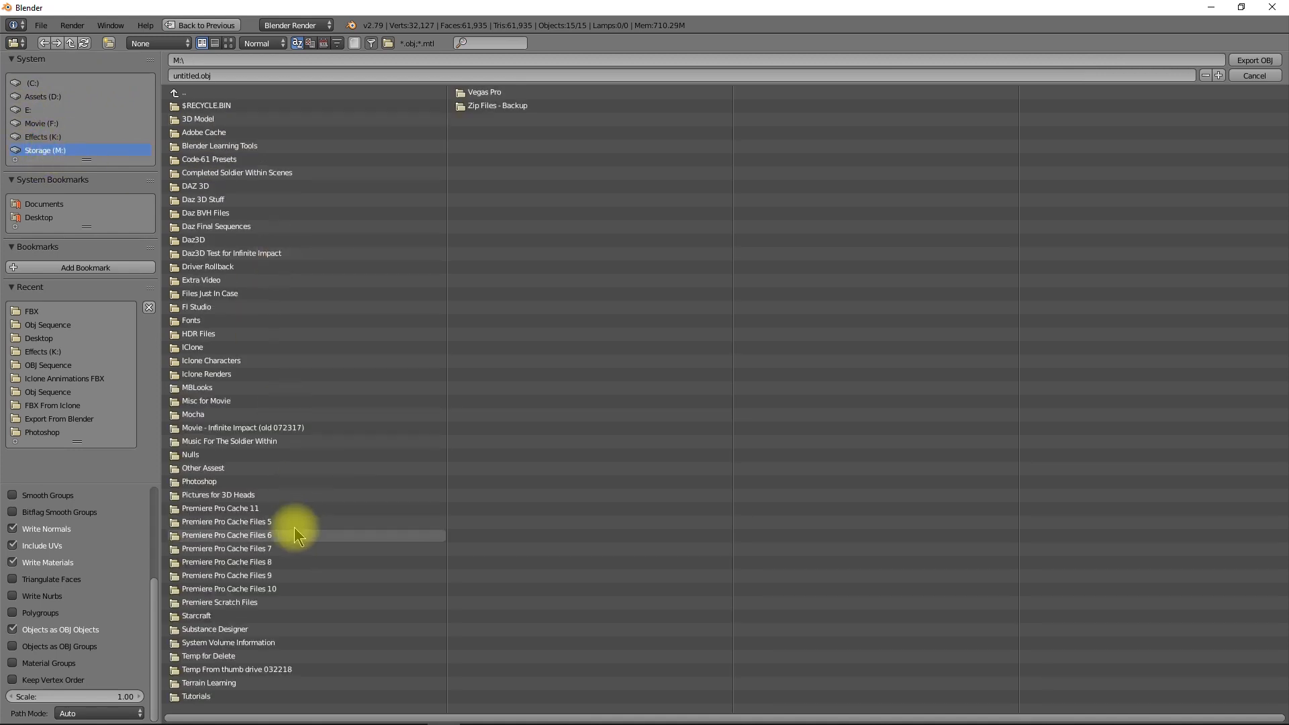
left_click(196, 696)
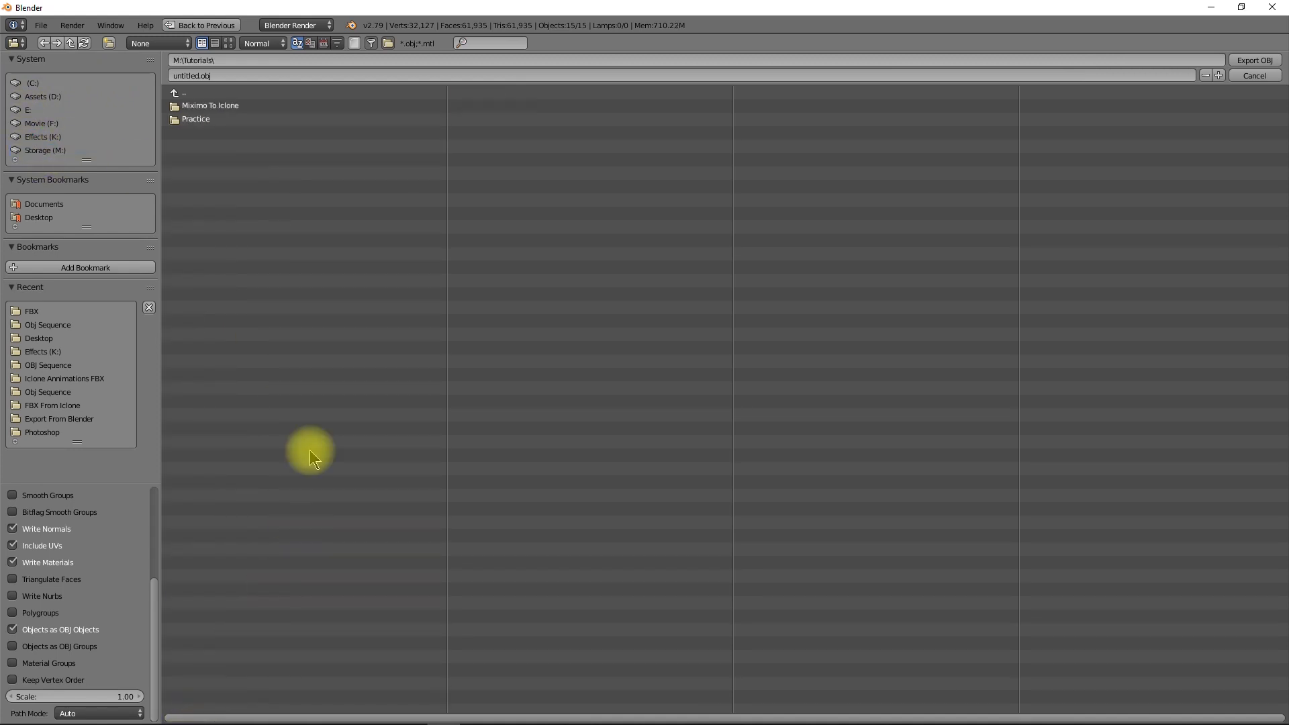
left_click(227, 109)
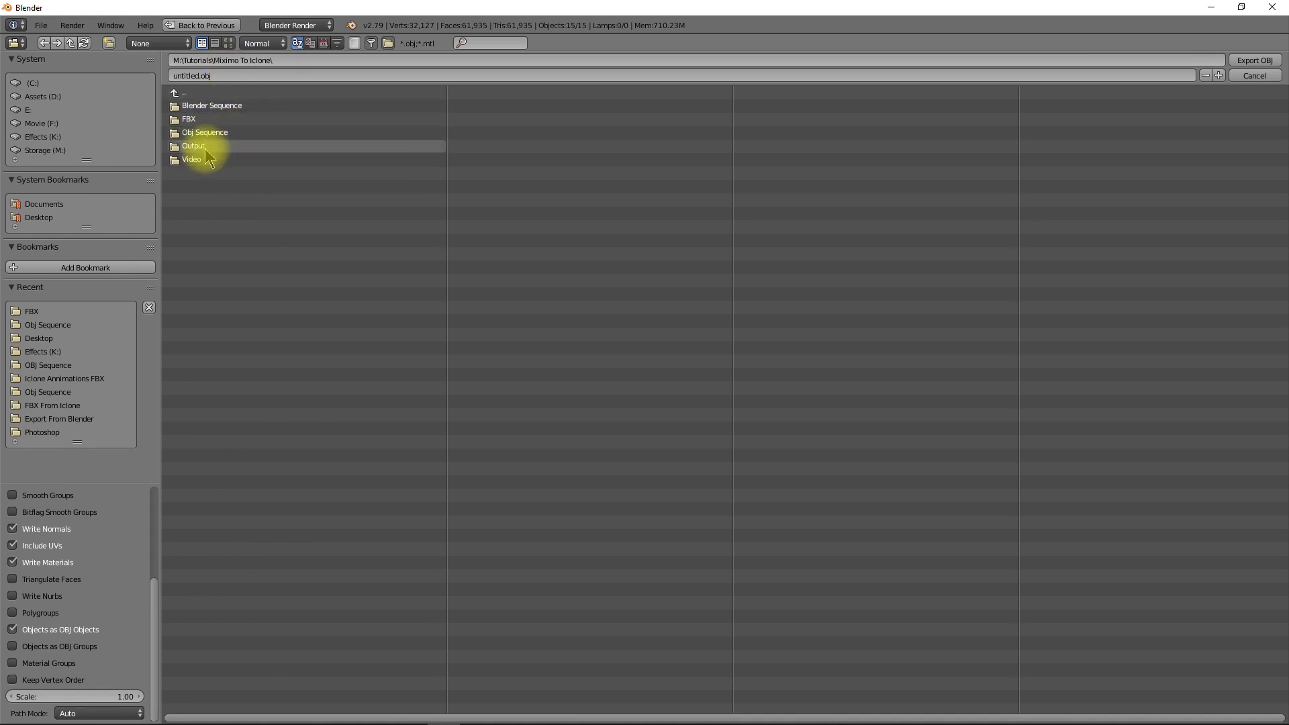
left_click(231, 108)
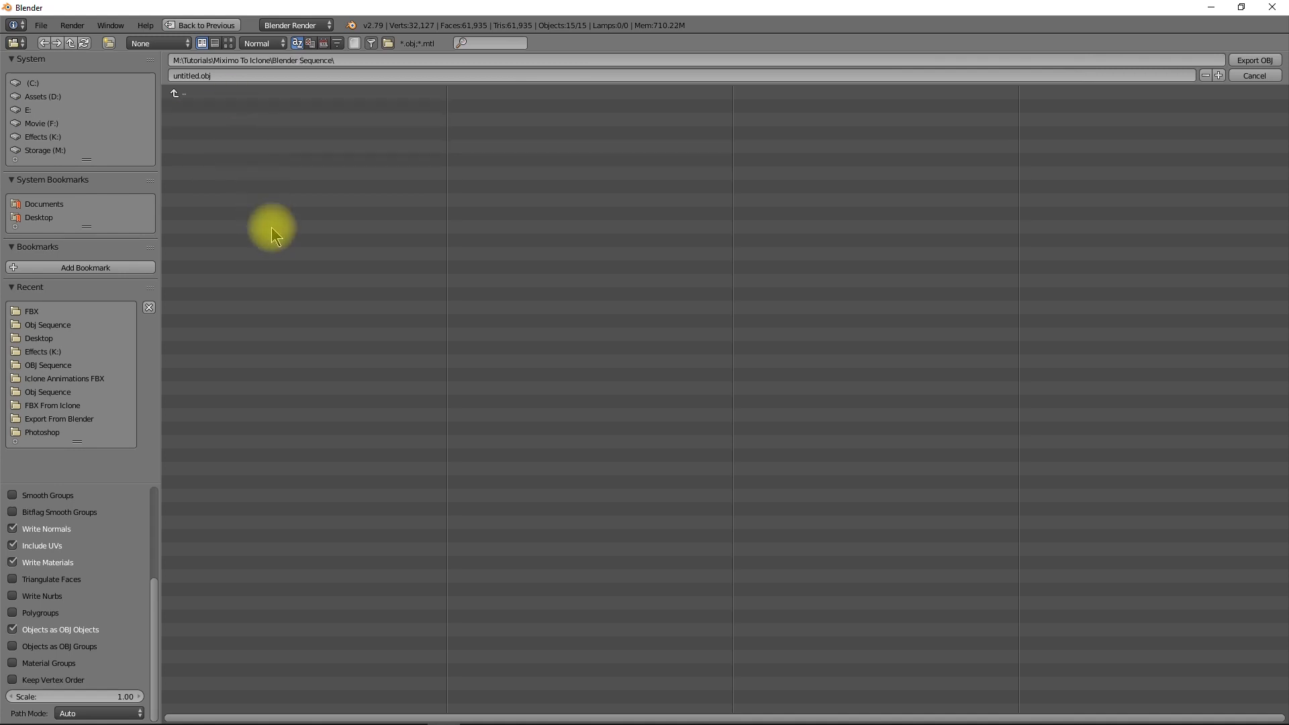
- Name the export file Tutorial.obj
left_click(194, 75)
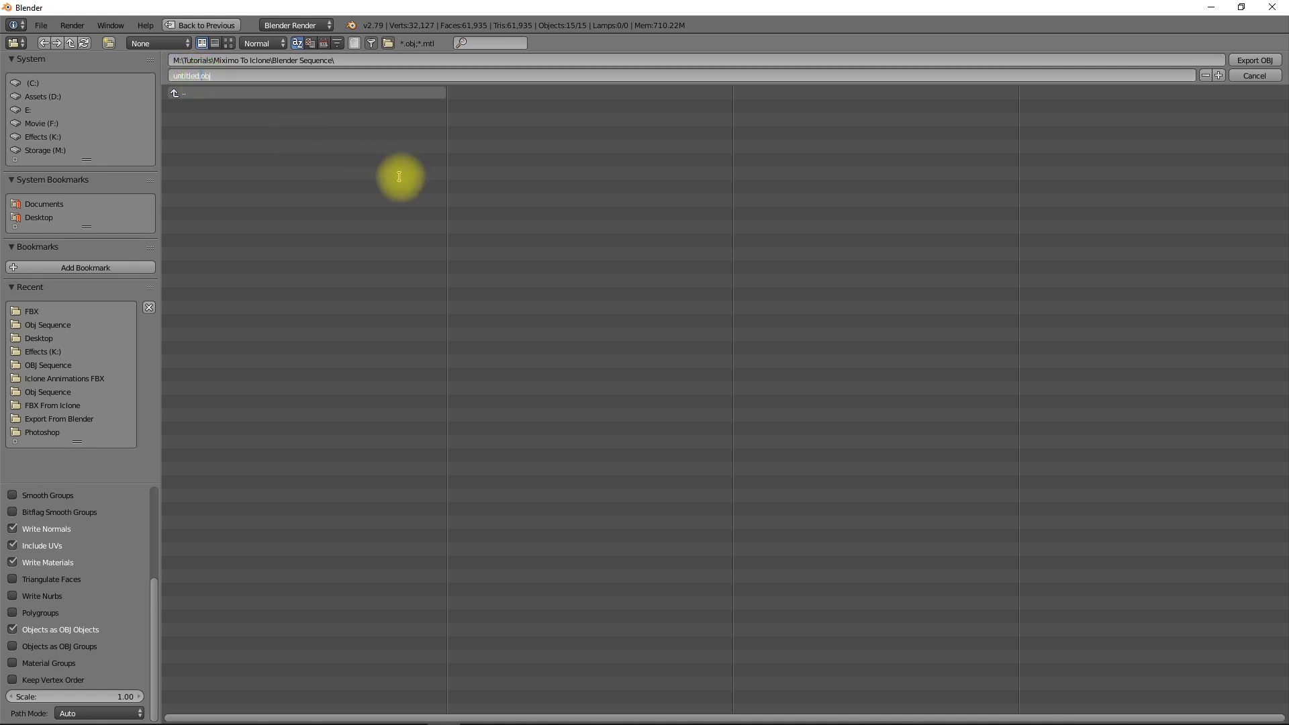
key("BackSpace")
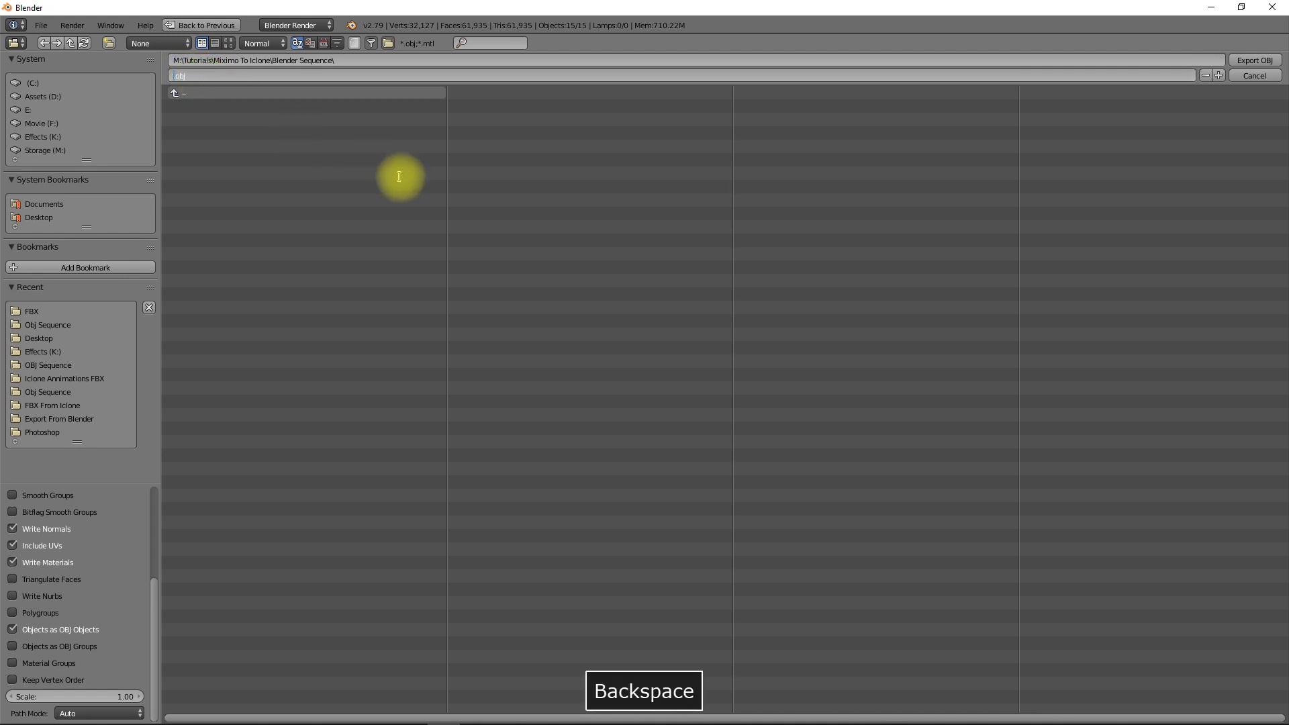
type("Tutorial")
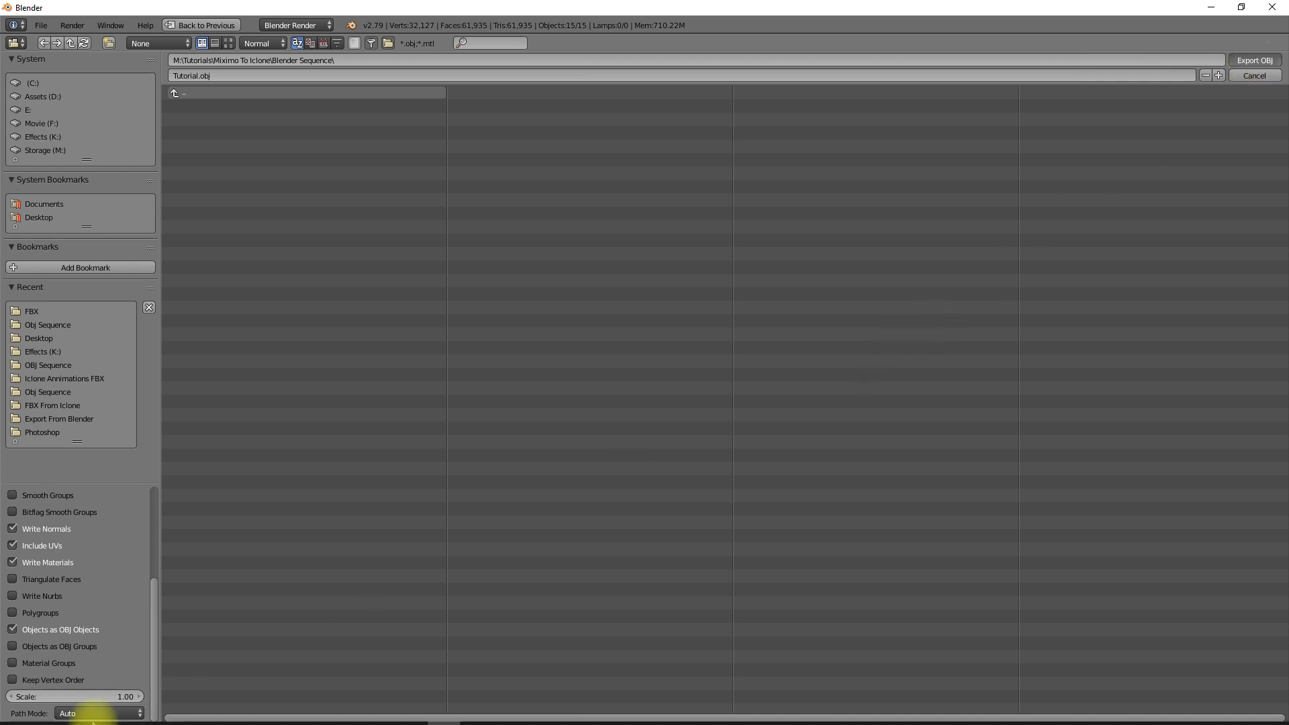
- Switch to File Explorer and open the Blender Sequence folder inside Miximo To Iclone
mouse_move(93, 724)
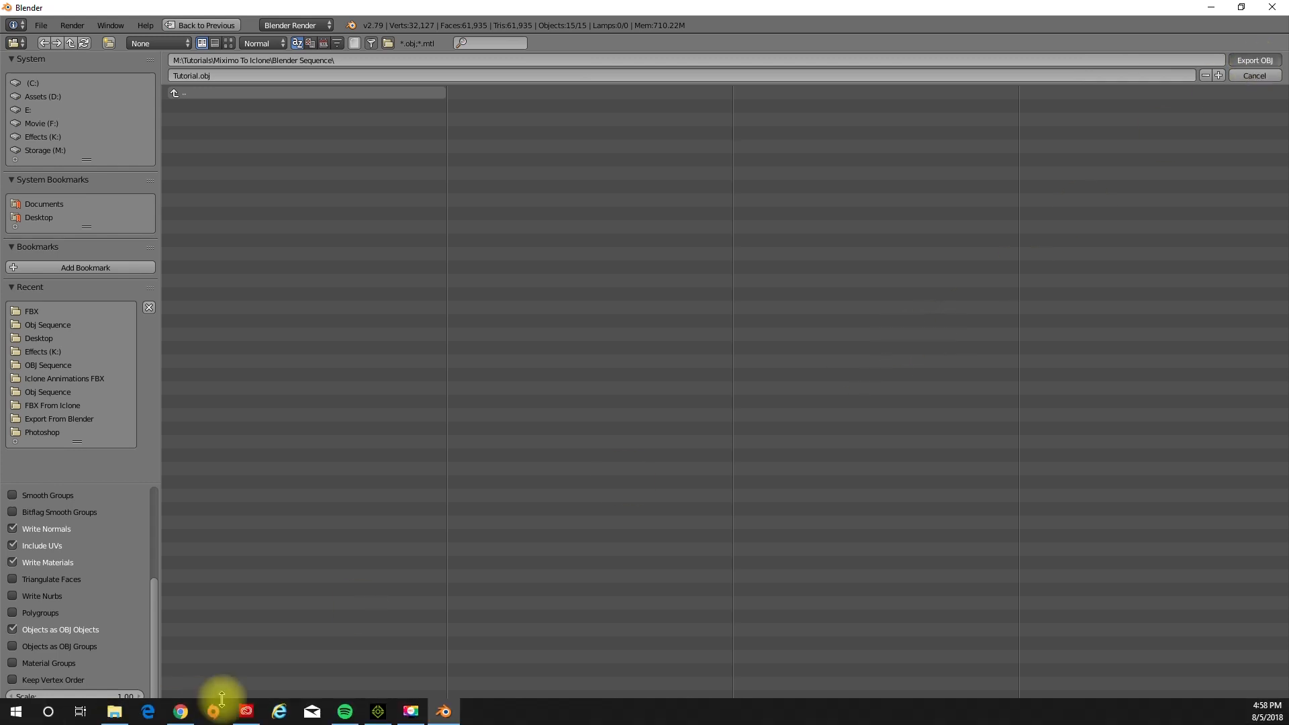
left_click(126, 715)
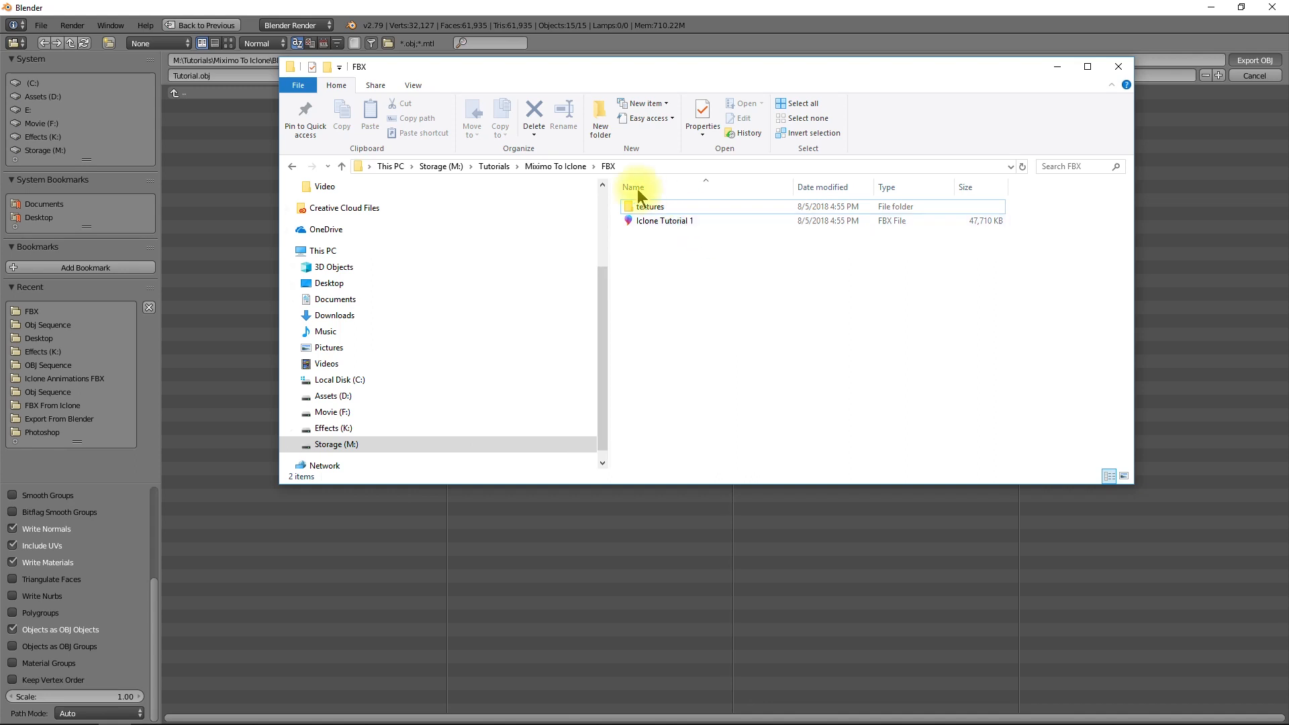
left_click(565, 166)
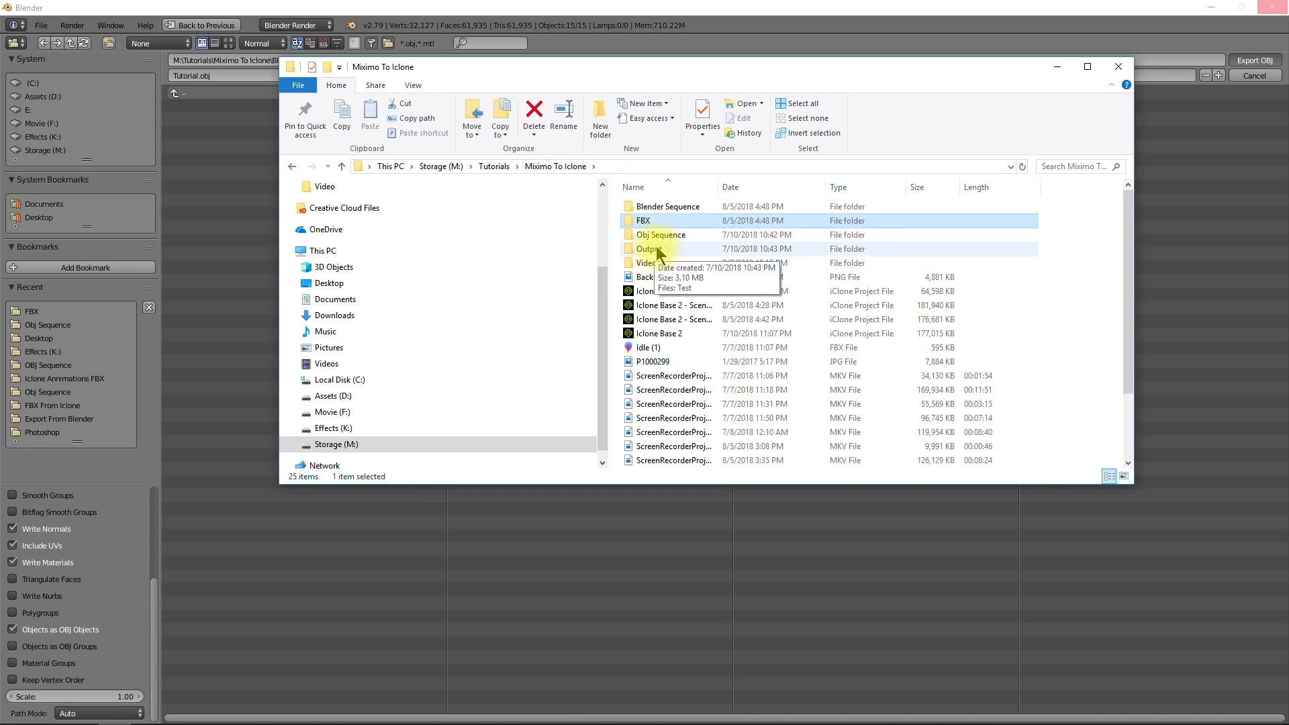
double_click(668, 209)
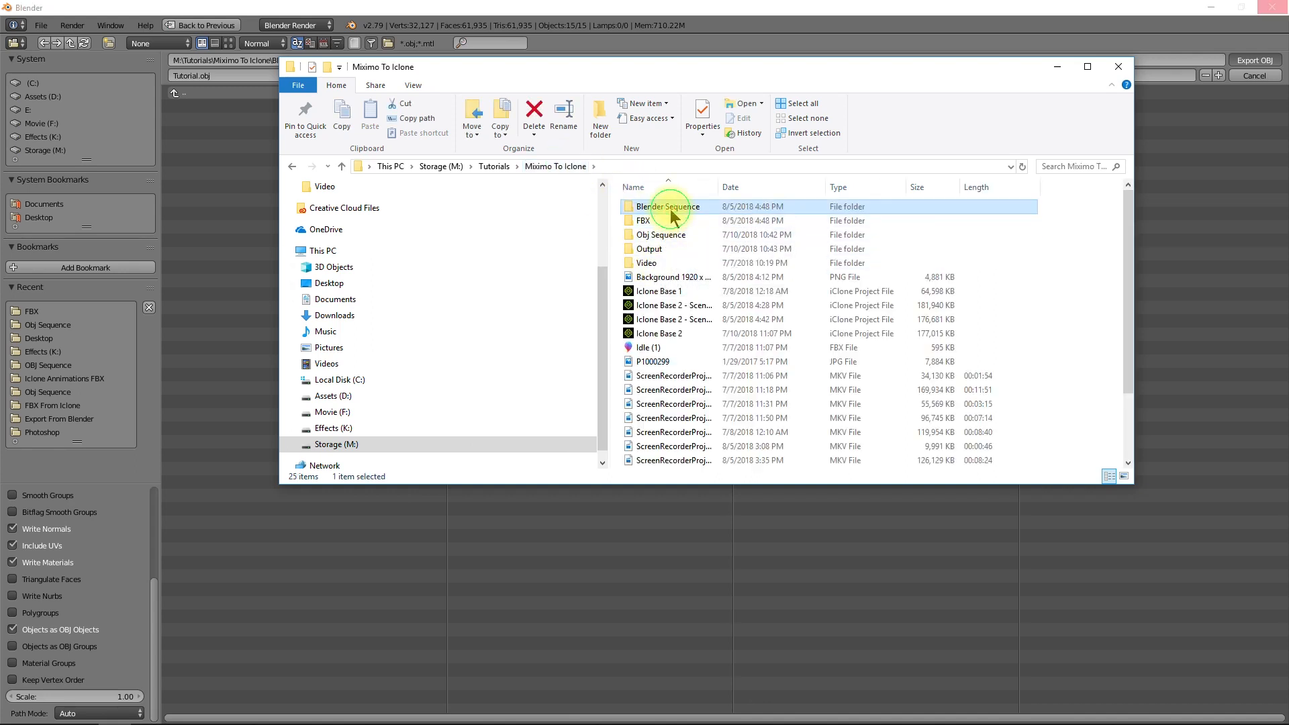
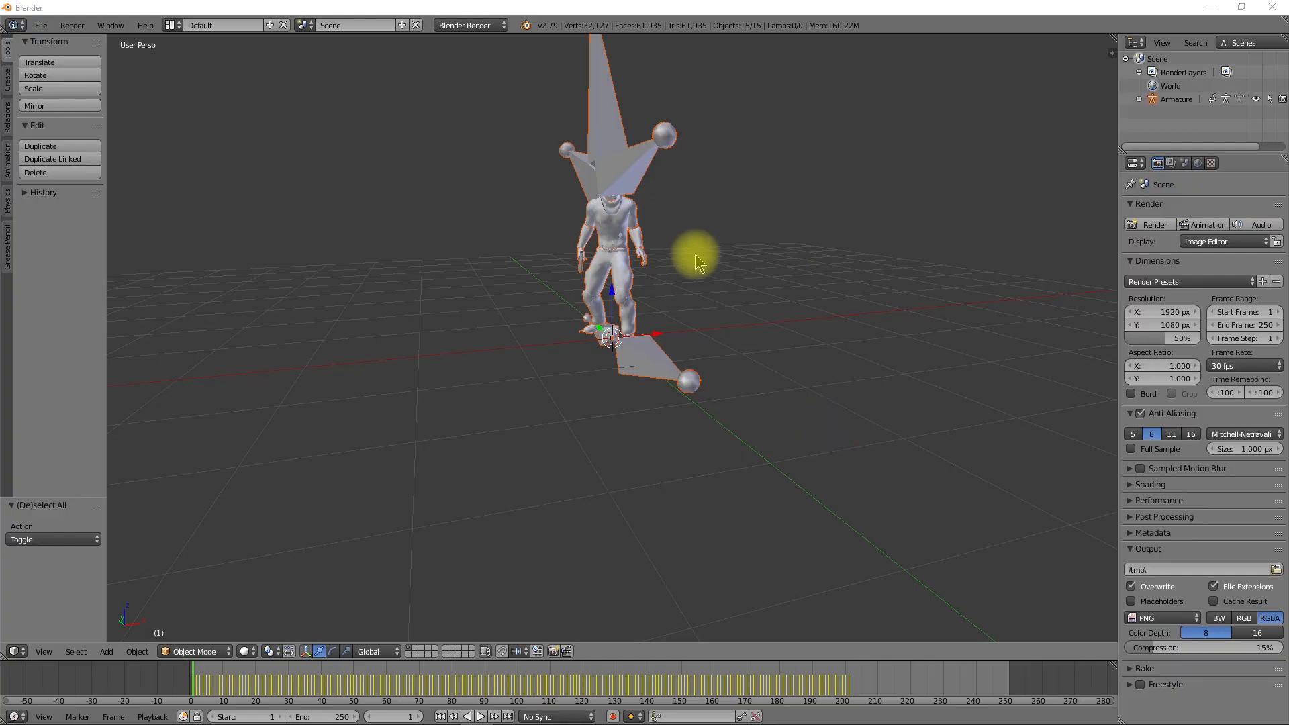
- Review the exported Tutorial OBJ and MTL files in the Blender Sequence folder in File Explorer
middle_click_drag(696, 279, 794, 325)
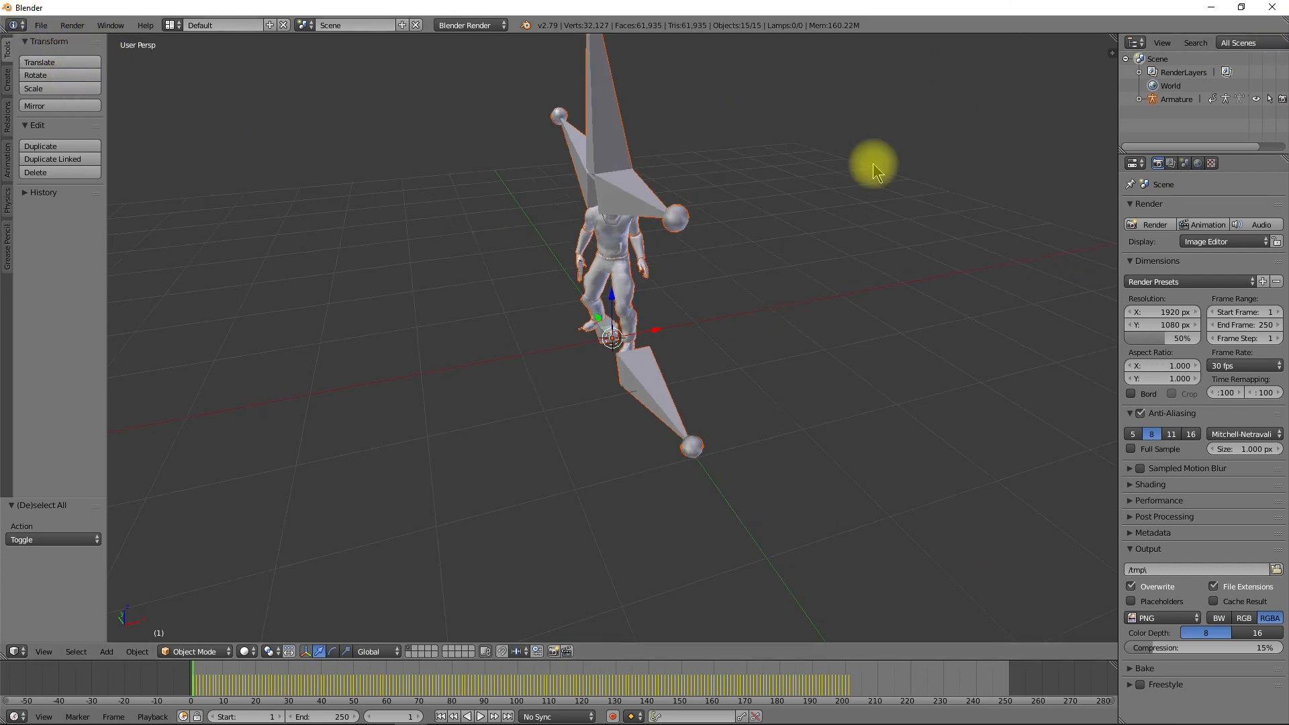
mouse_move(173, 715)
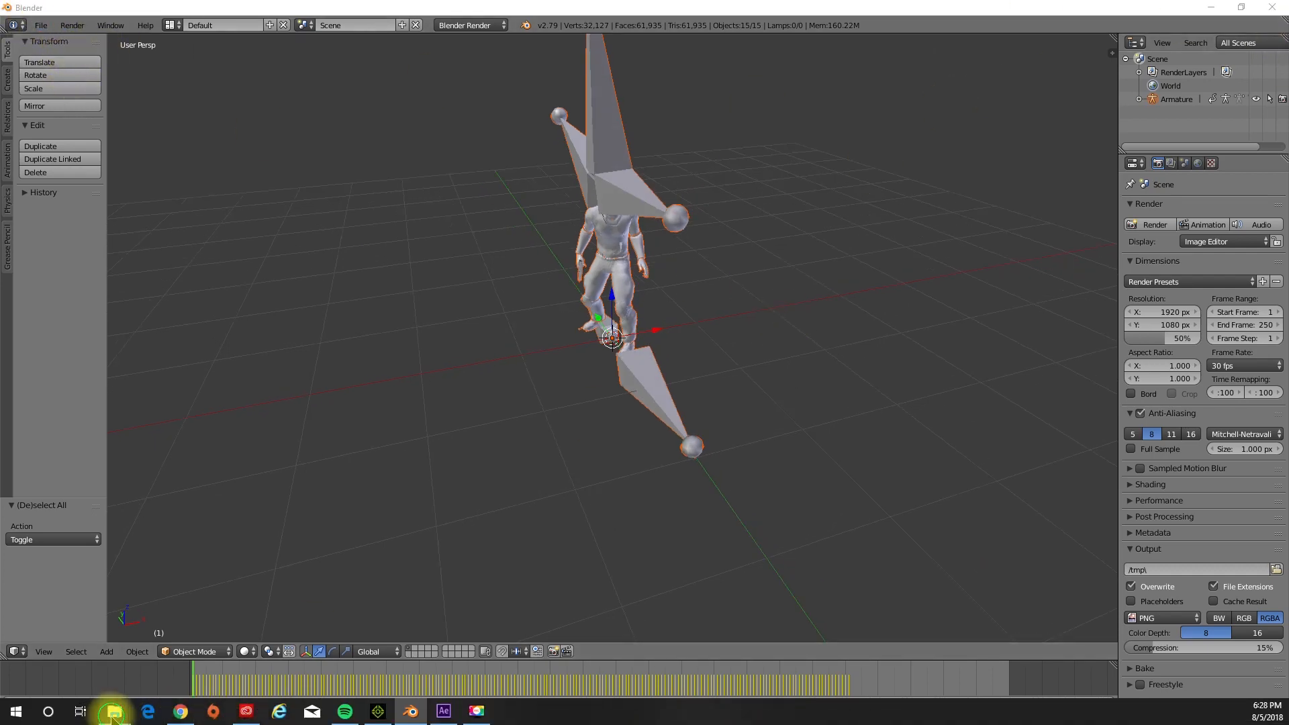
mouse_move(111, 710)
left_click(92, 657)
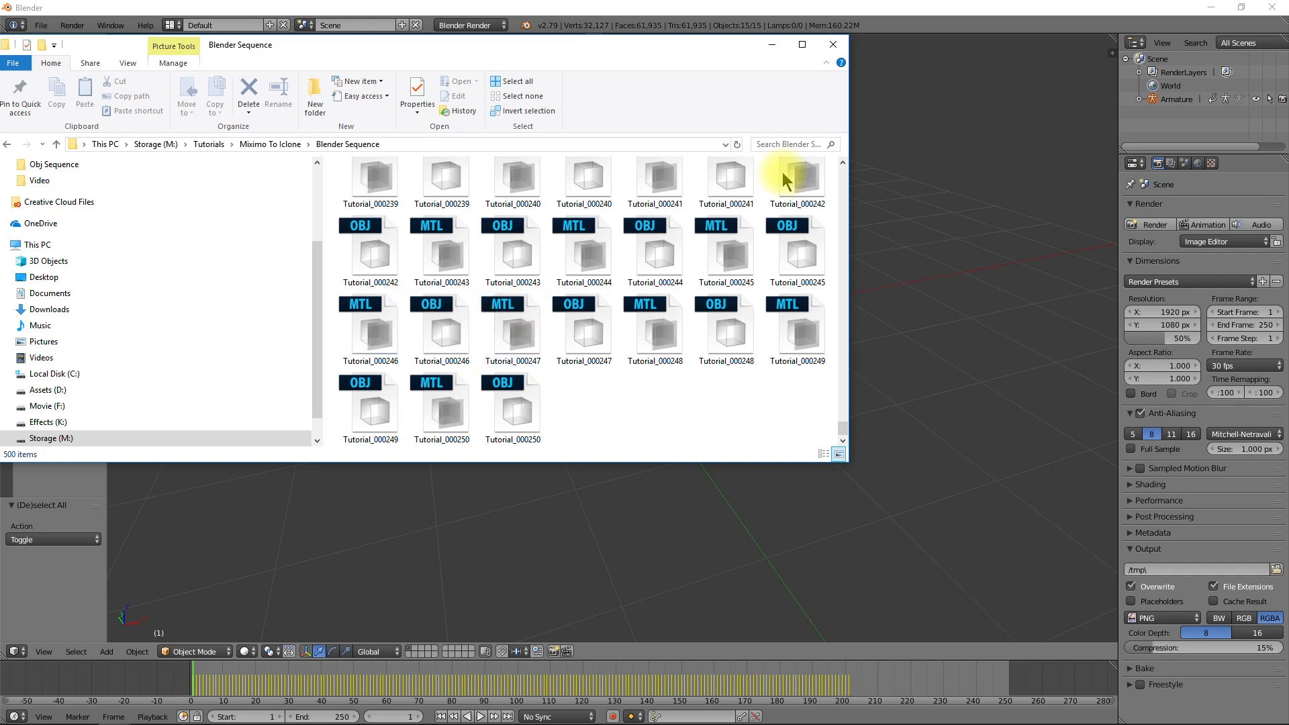
left_click(770, 46)
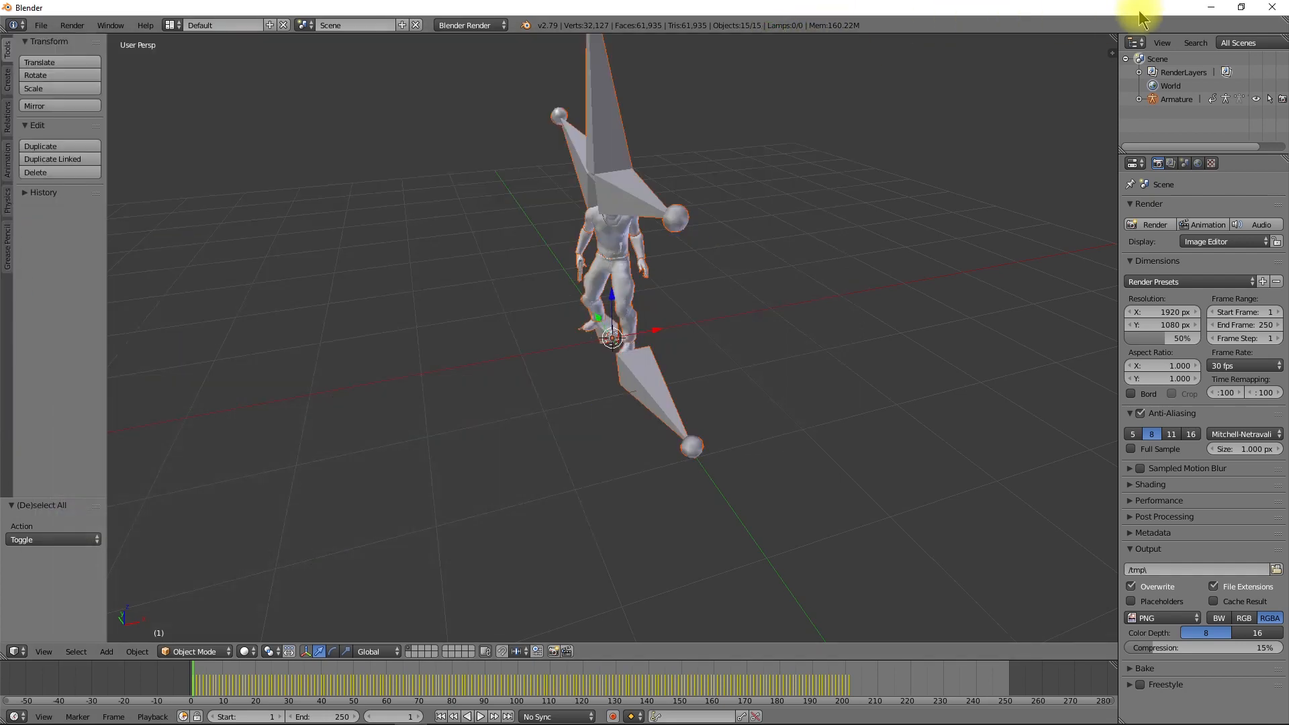
- Switch to After Effects and create a new 1920 x 1080 px composition at 30 frames per second
left_click(1208, 8)
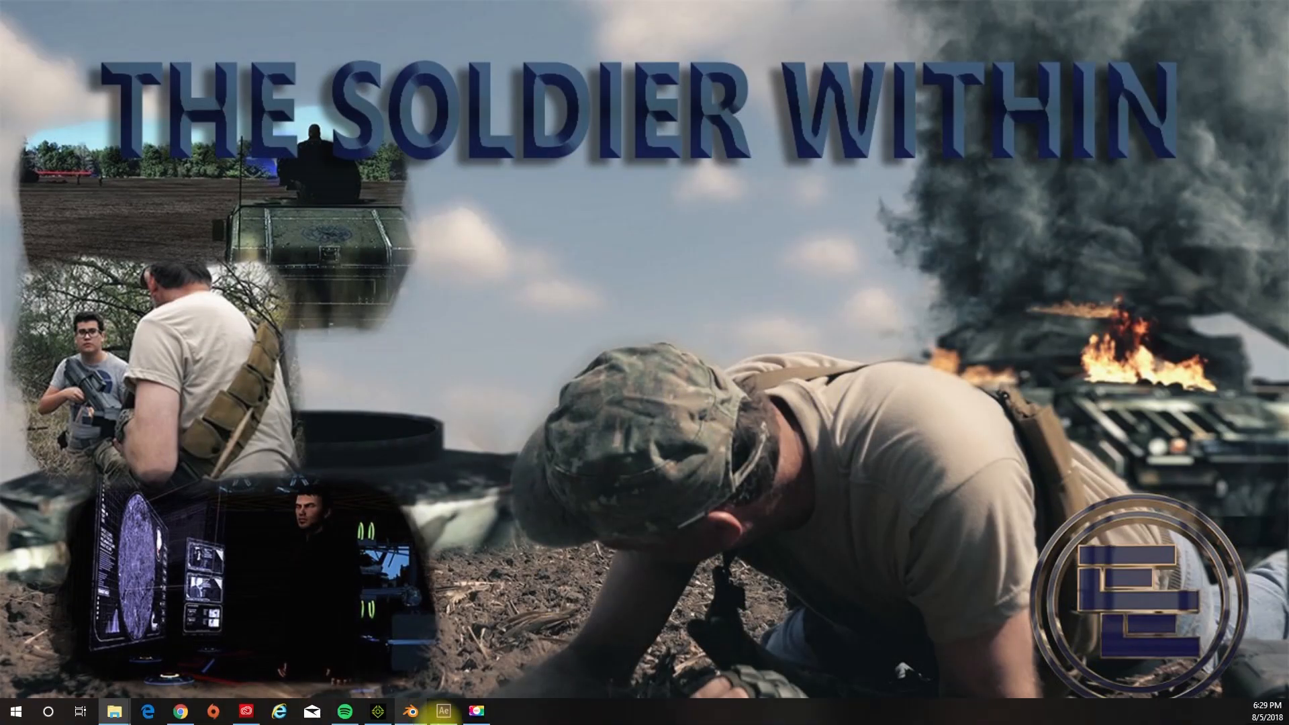
left_click(448, 710)
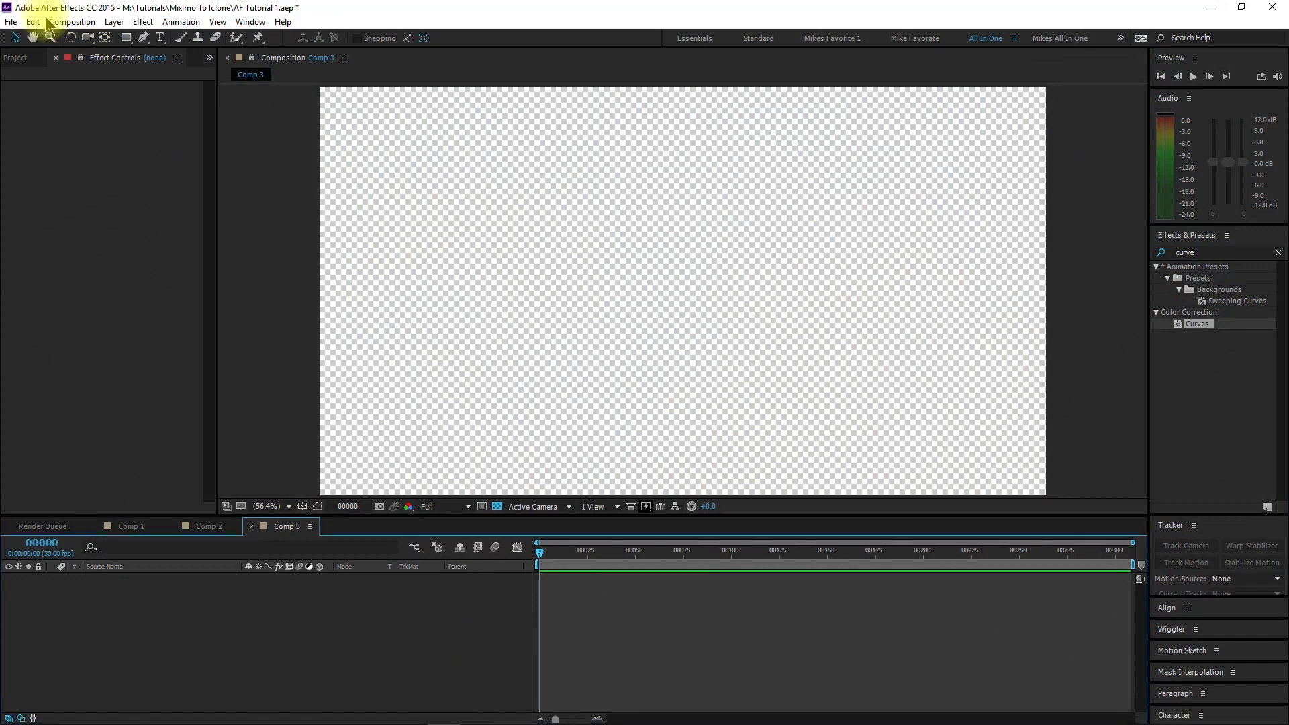
left_click(72, 23)
left_click(88, 49)
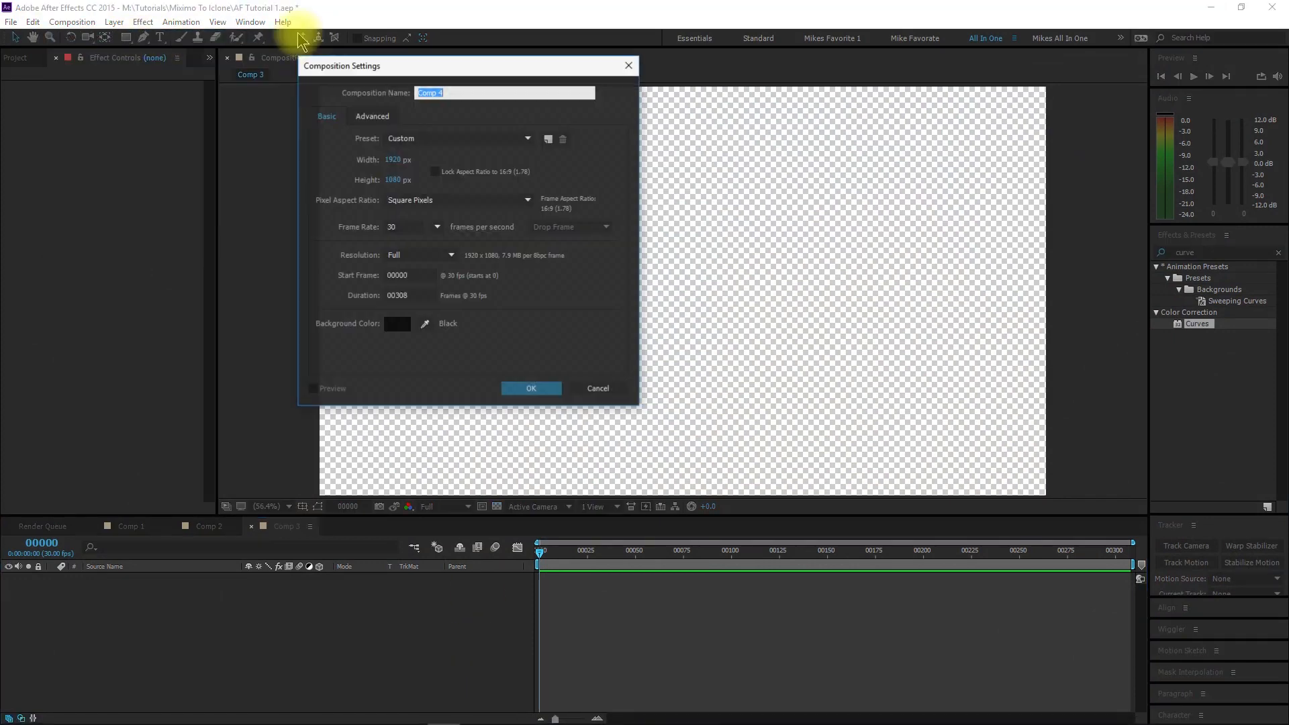
left_click(530, 389)
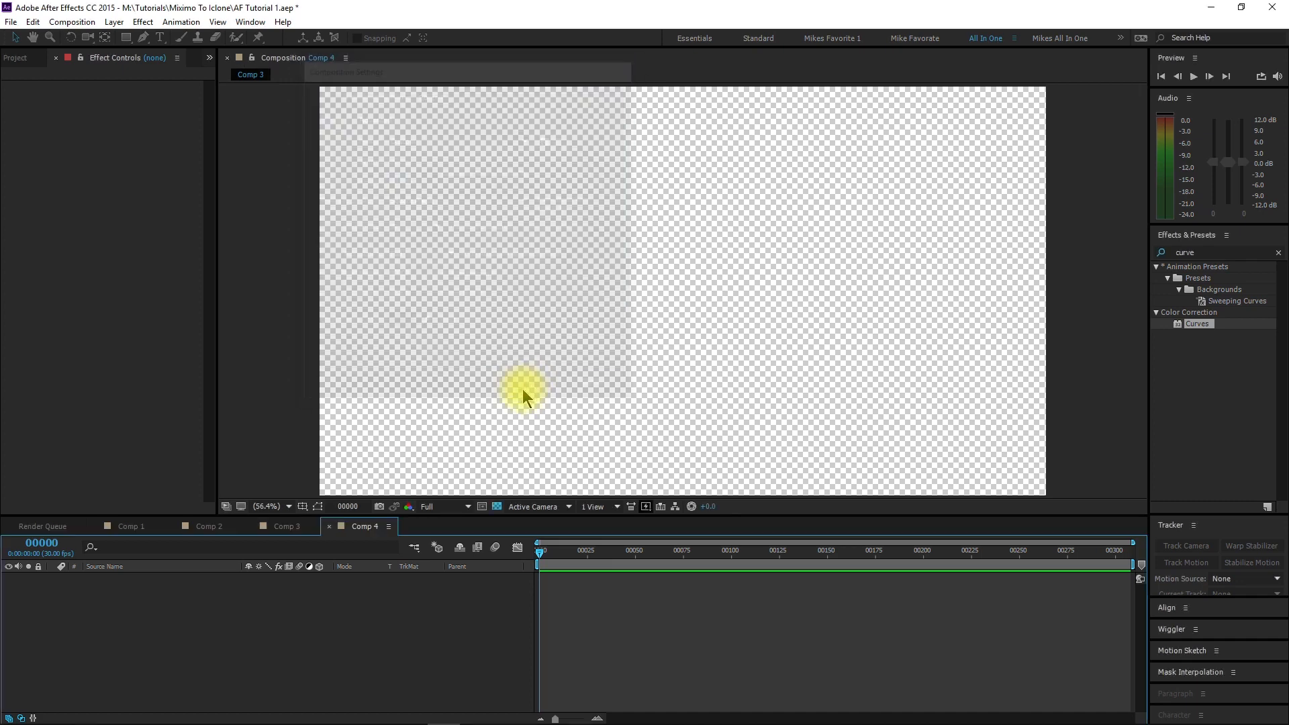
- Create a new solid layer named Element at the composition size
left_click(113, 22)
mouse_move(117, 37)
left_click(368, 53)
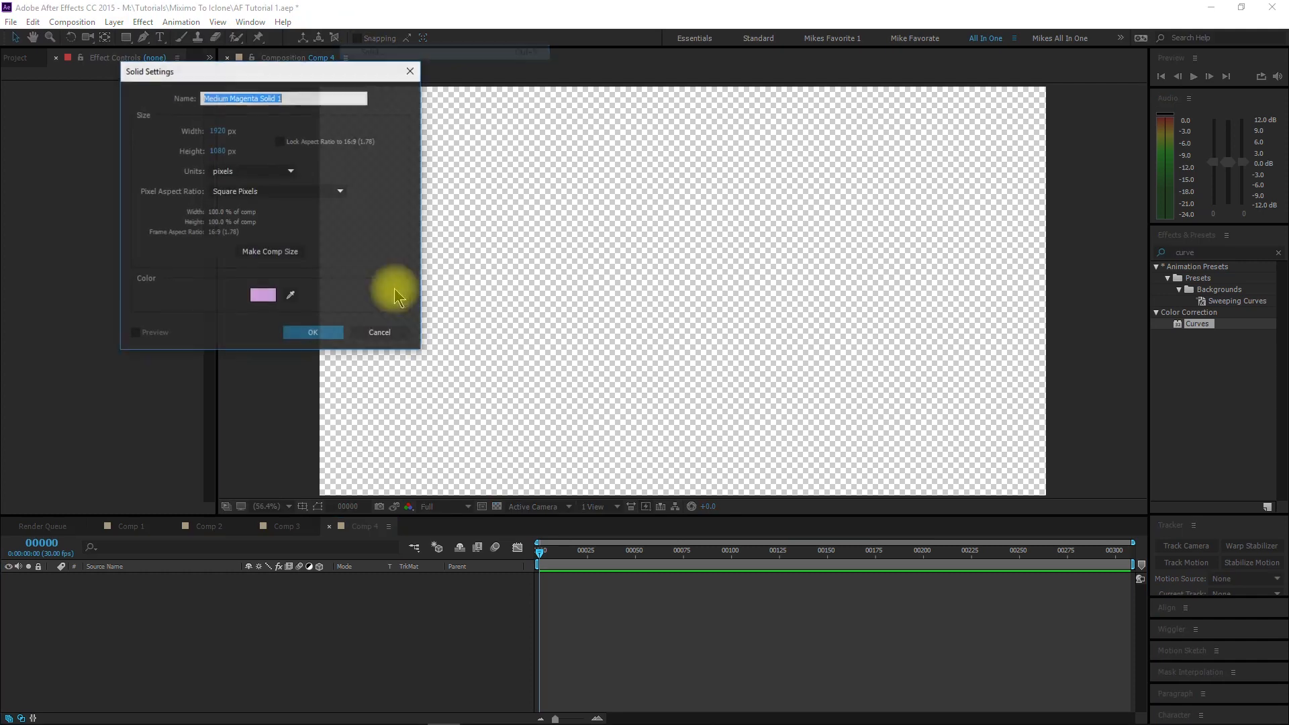
type("Element")
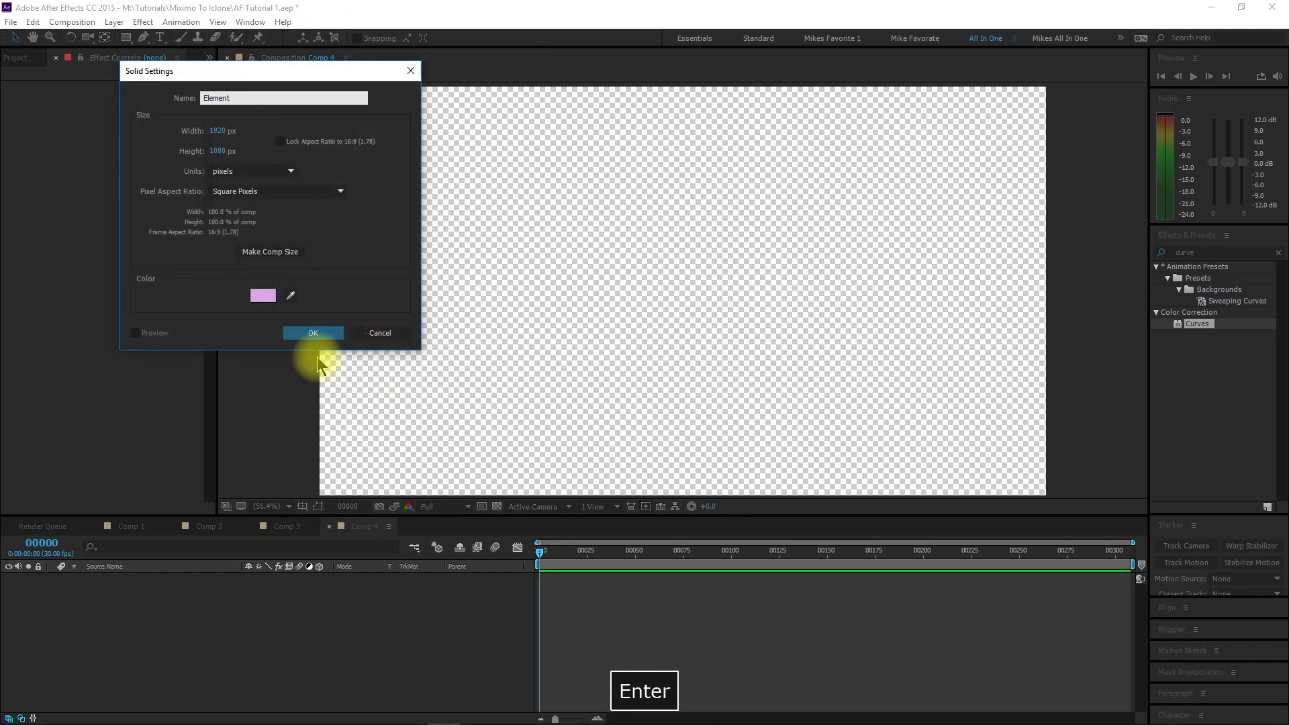
key("Return")
- Apply the Video Copilot Element effect to the Element solid and open its Scene Setup
left_click(142, 23)
mouse_move(292, 633)
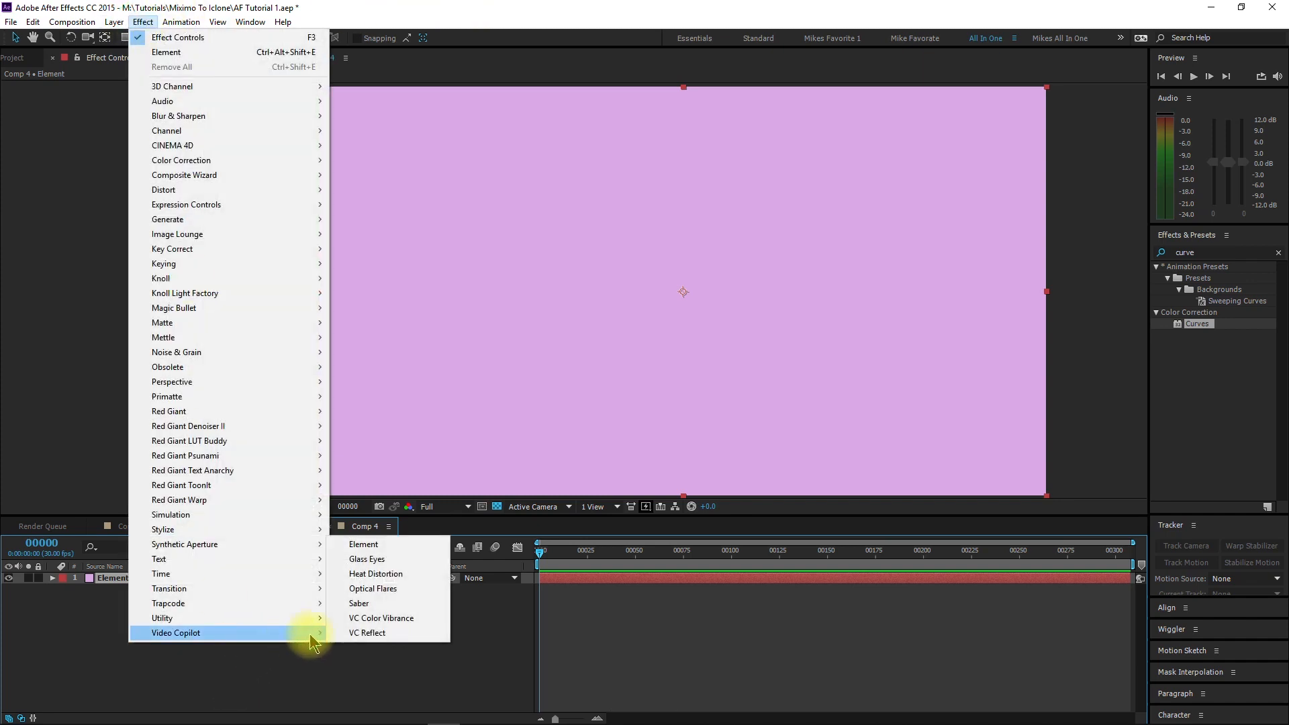
left_click(370, 545)
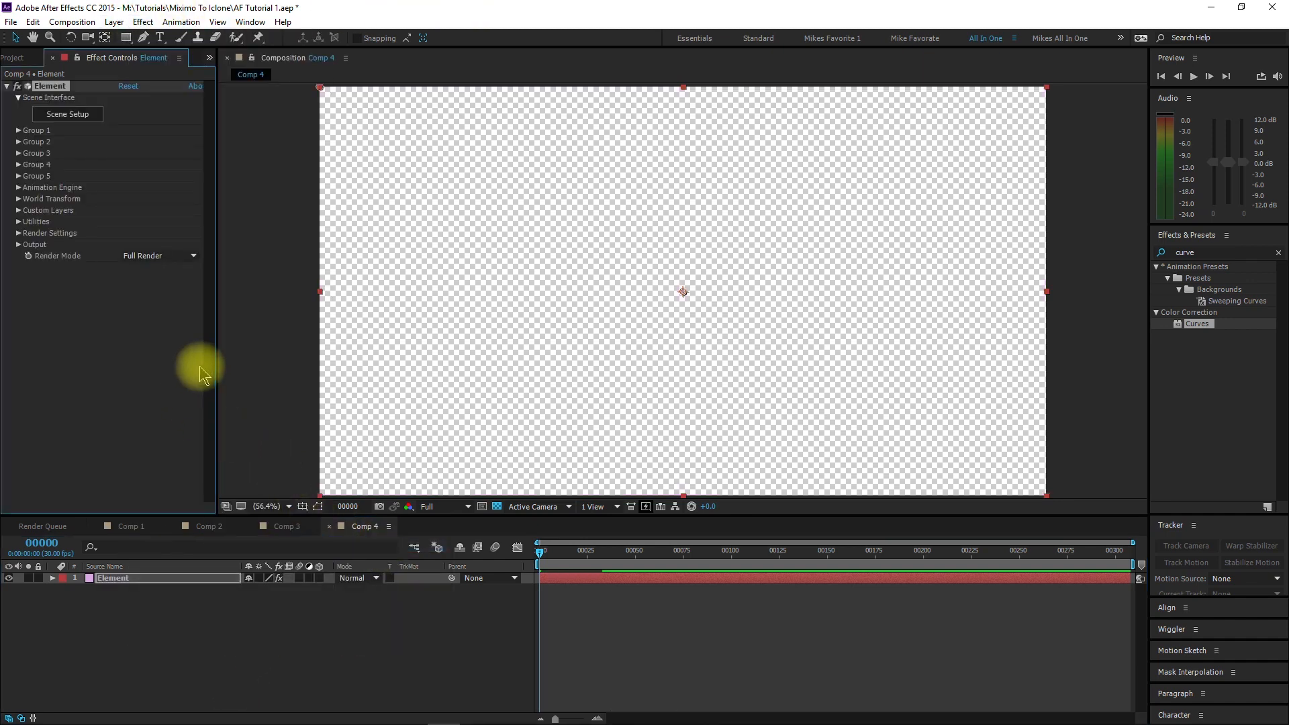
left_click(80, 114)
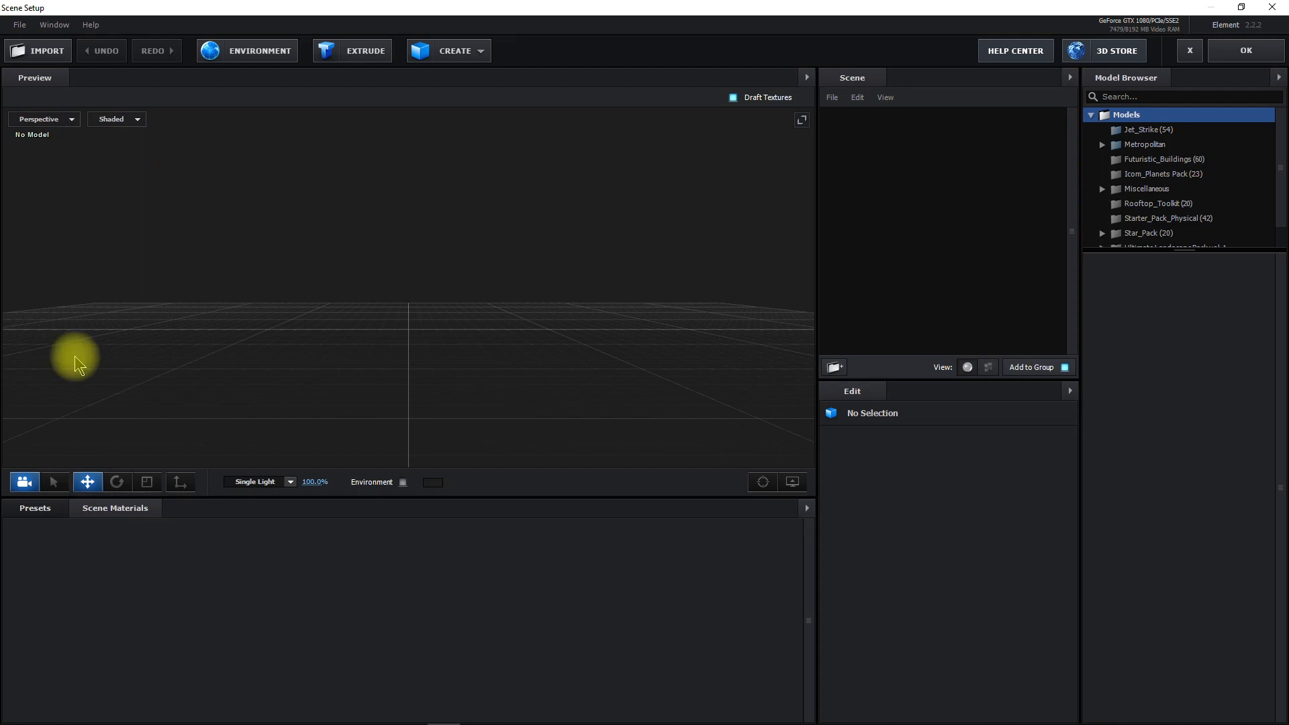
- Import the OBJ sequence starting at Tutorial_000001 from the Blender Sequence folder with the default import preferences and normalize the model's size
left_click(20, 26)
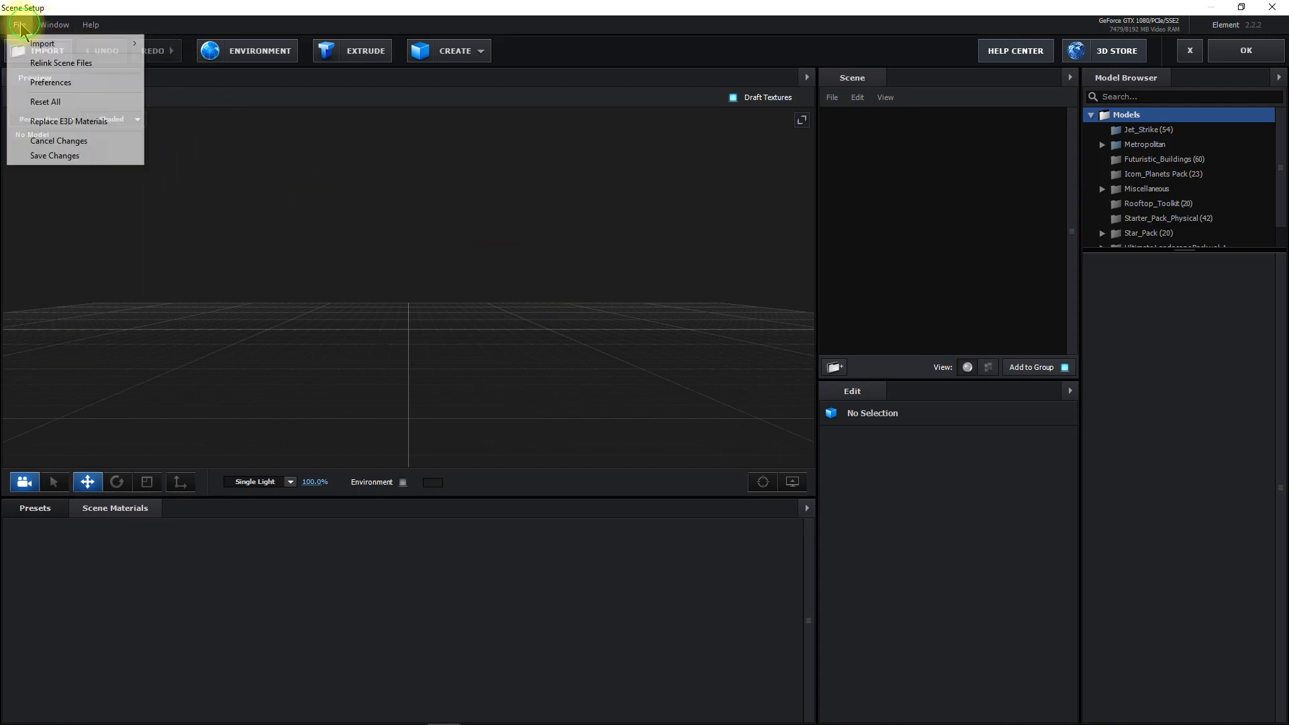
mouse_move(47, 44)
left_click(183, 59)
left_click(160, 123)
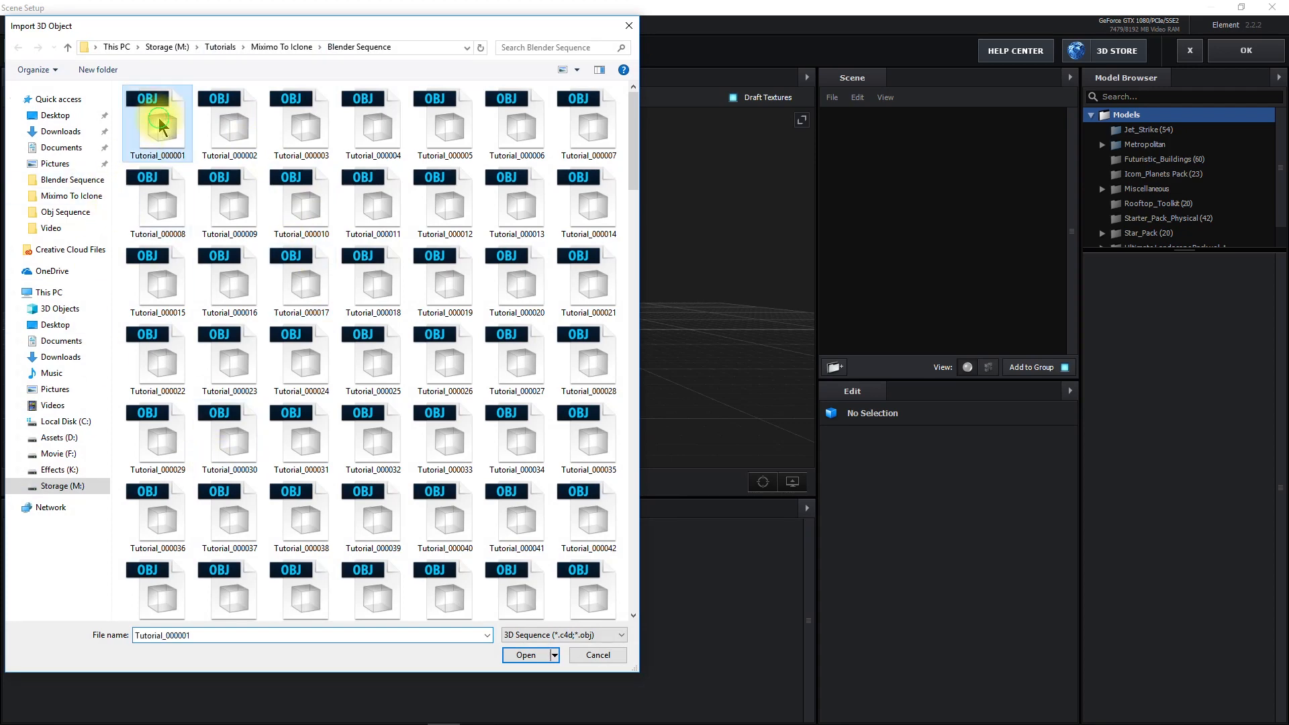
left_click(526, 655)
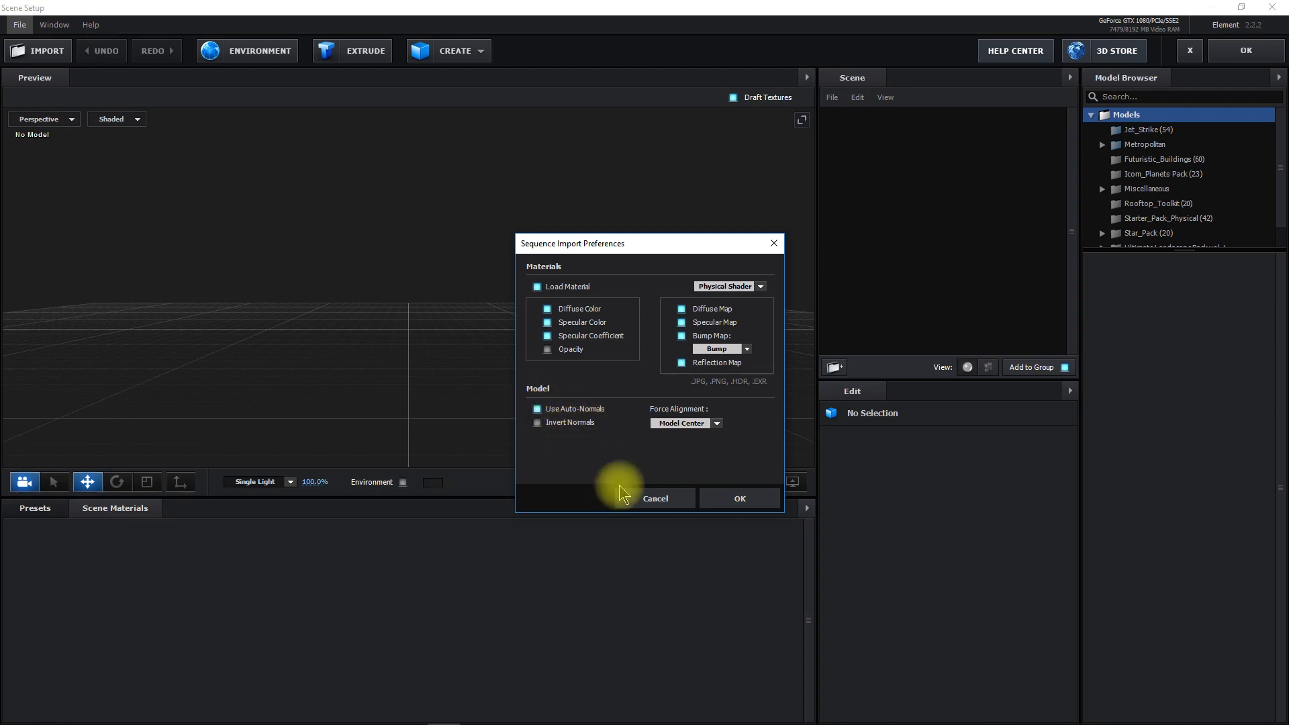
left_click(721, 497)
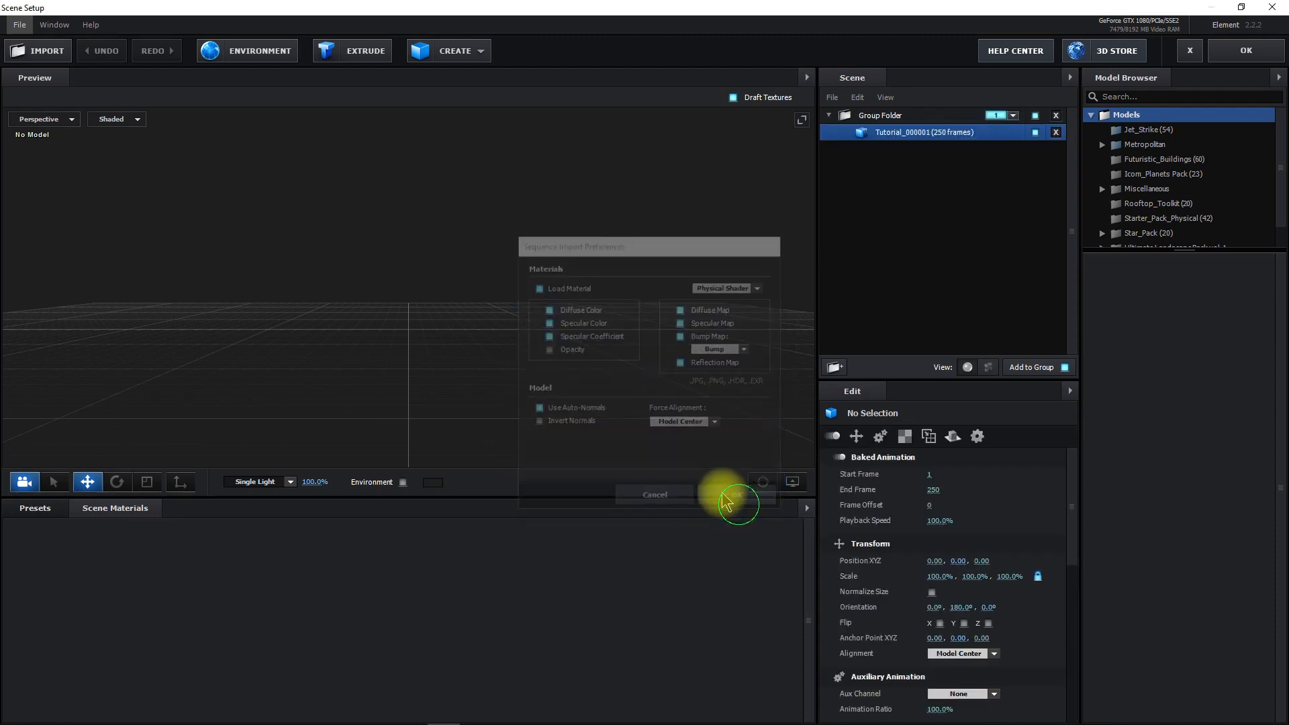
left_click(932, 592)
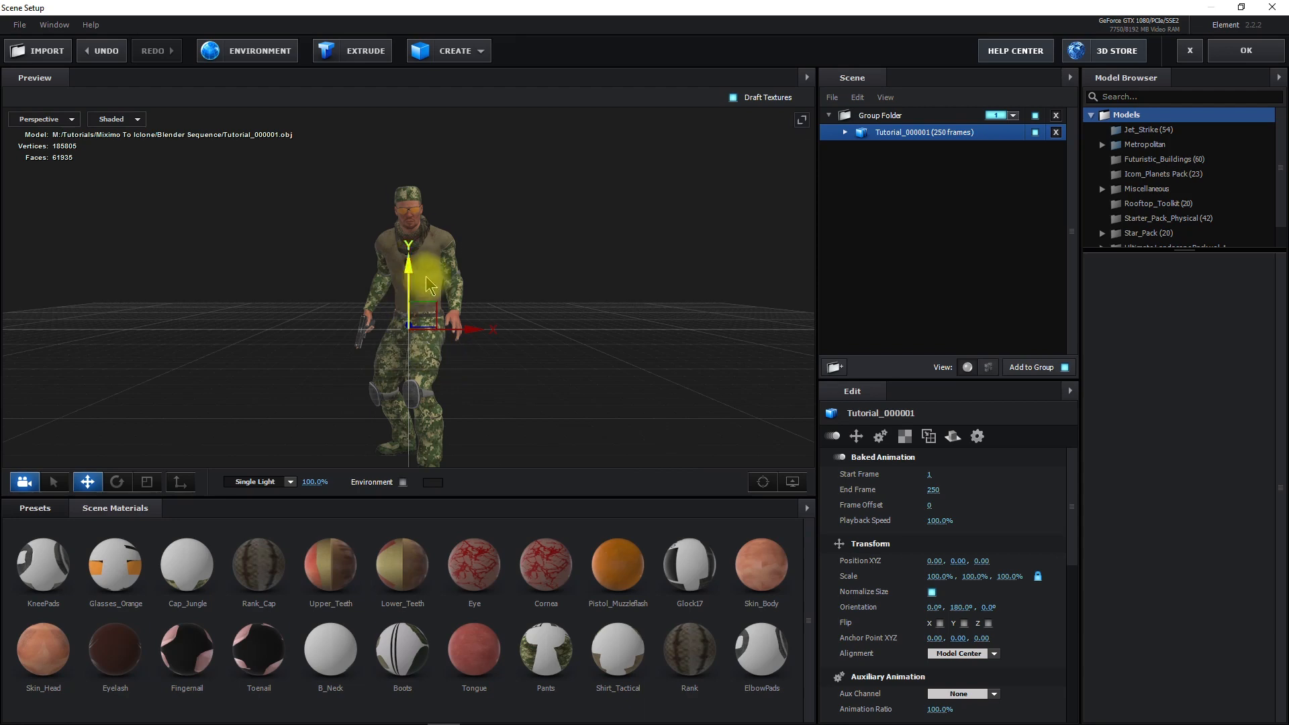
- Show the environment in the preview and apply the Basic_2K_10 environment preset
scroll(396, 258, "up", 5)
left_click_drag(586, 201, 437, 492)
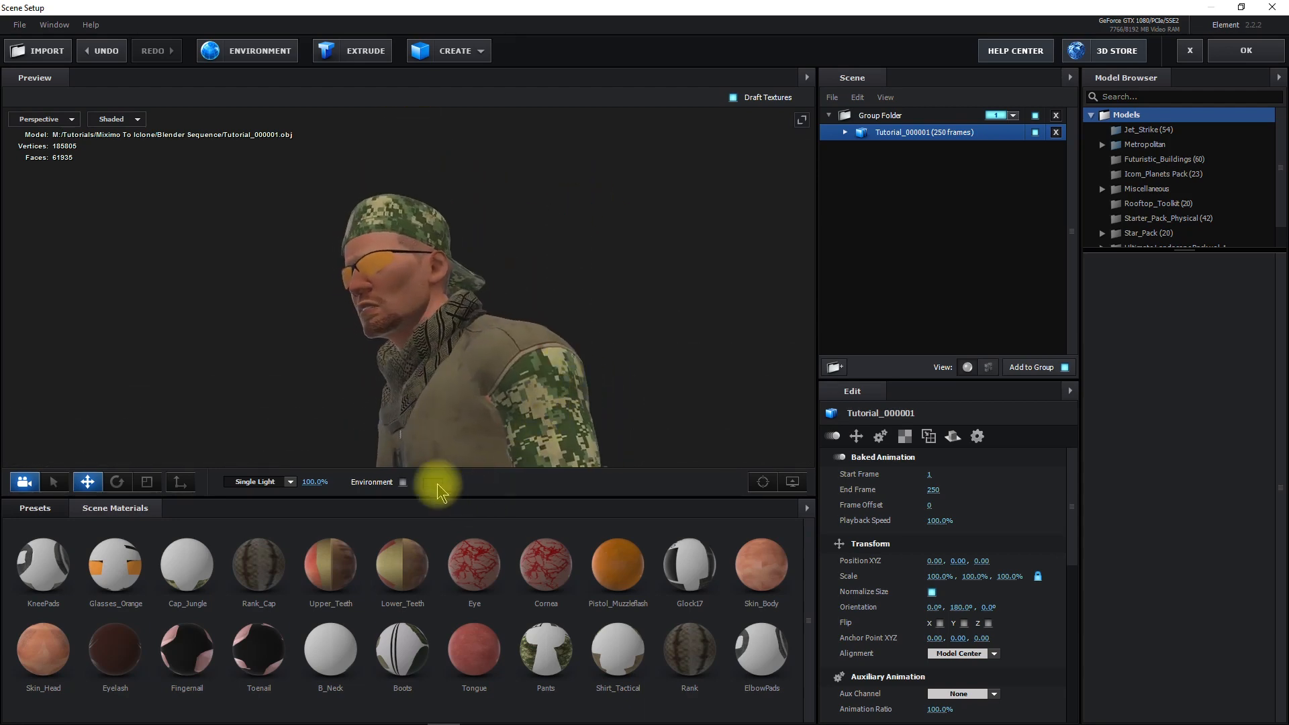
left_click(402, 482)
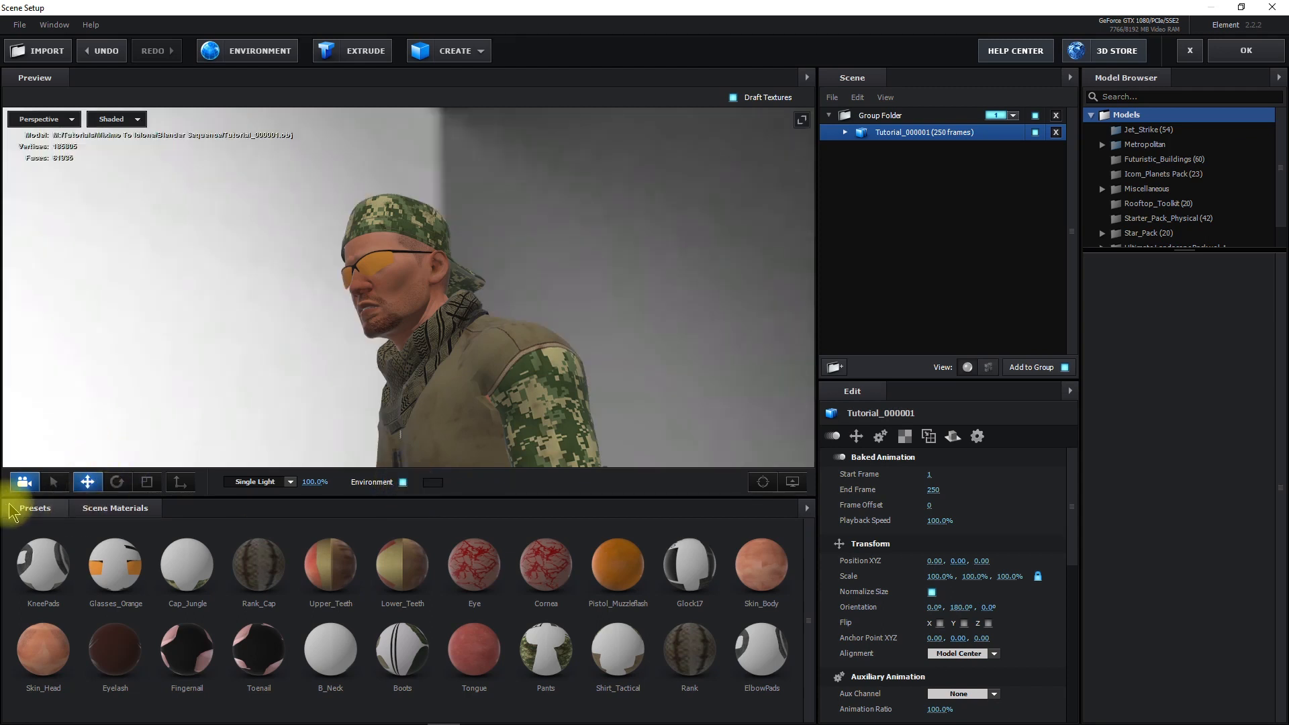
left_click(26, 509)
left_click(22, 541)
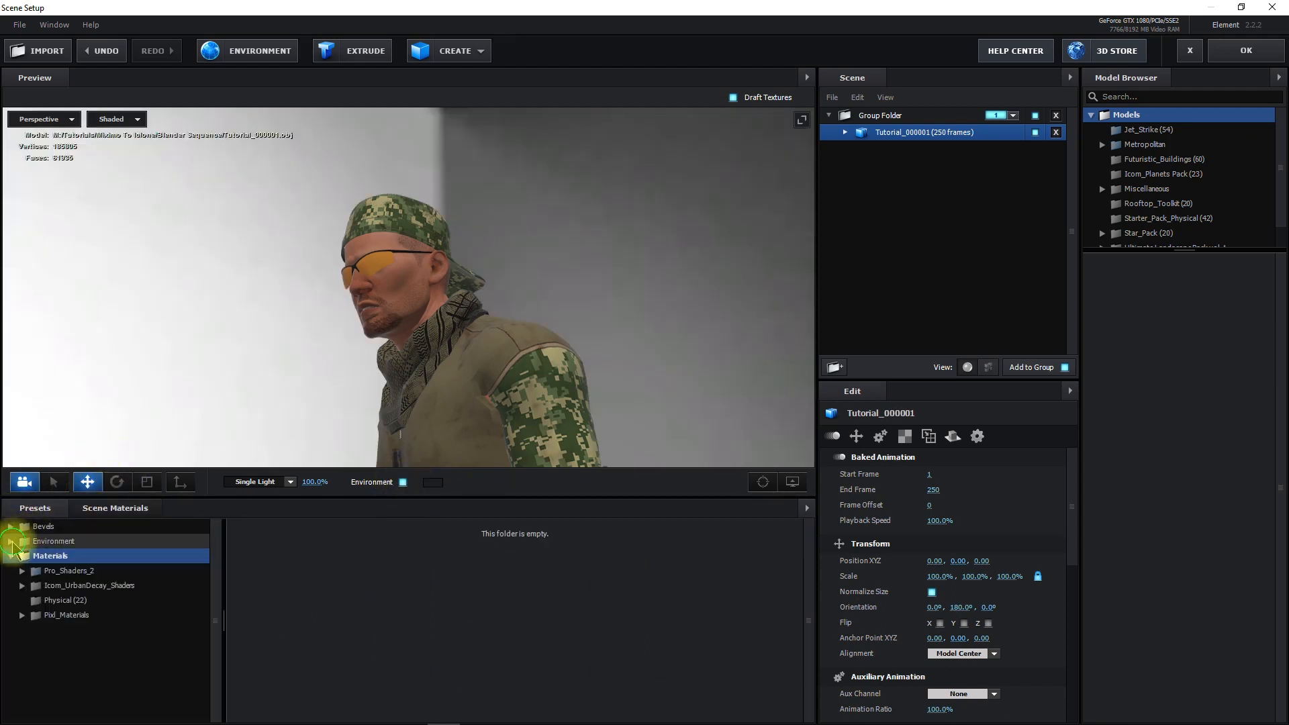
left_click(50, 557)
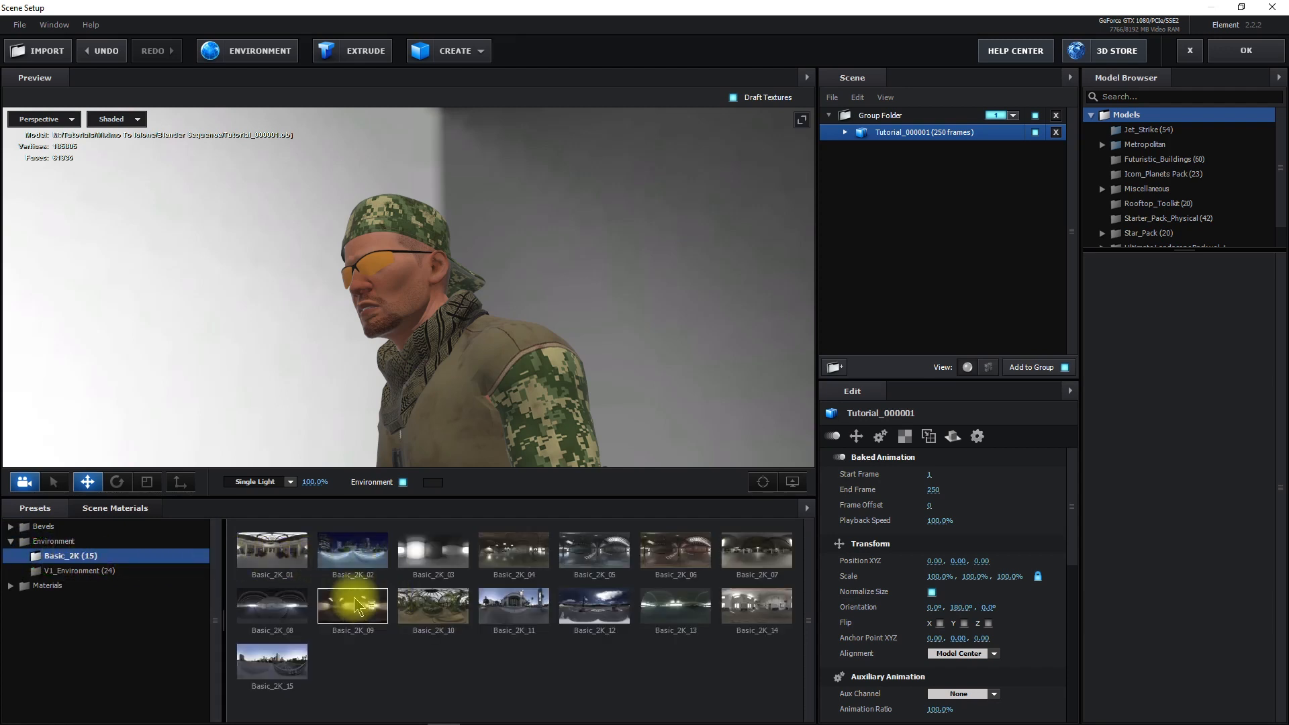
left_click(434, 621)
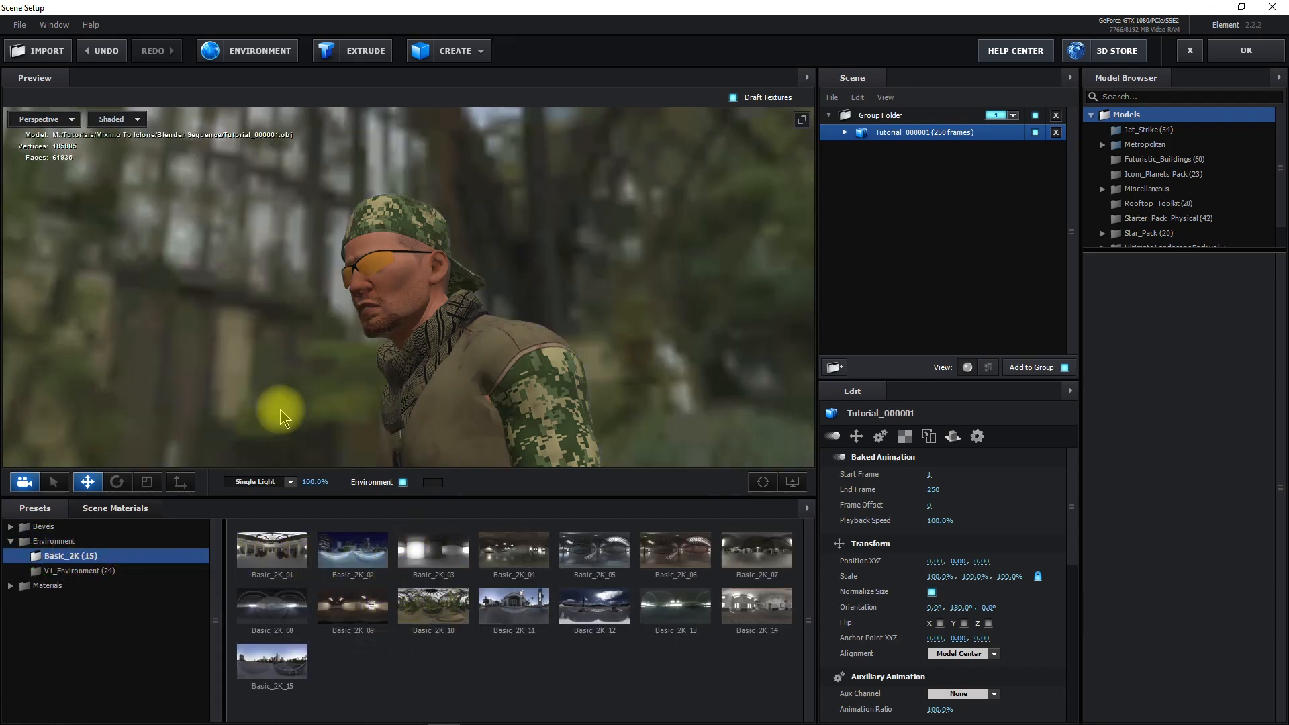
- Adjust the environment texture to gamma 2.46, saturation -18% and brightness 2%
left_click(222, 60)
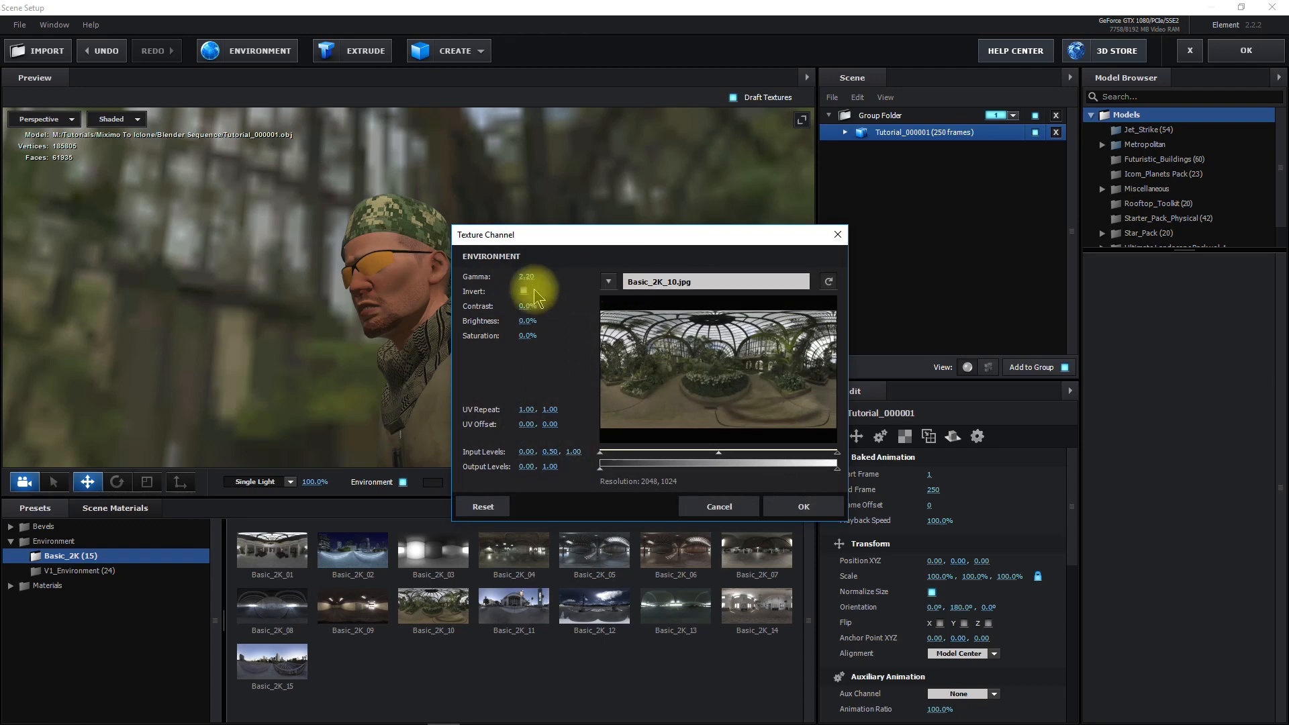
left_click_drag(526, 274, 531, 277)
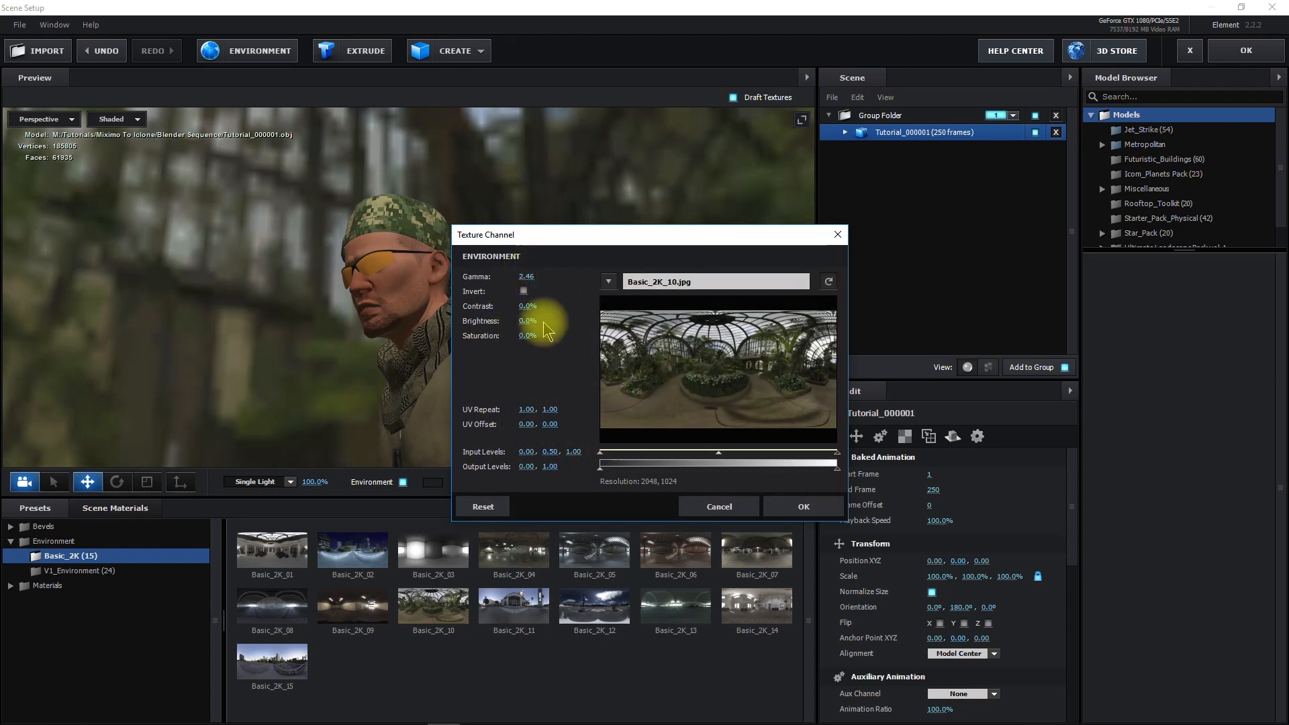
mouse_move(509, 340)
left_mouse_down()
mouse_move(528, 313)
mouse_move(527, 335)
left_mouse_up()
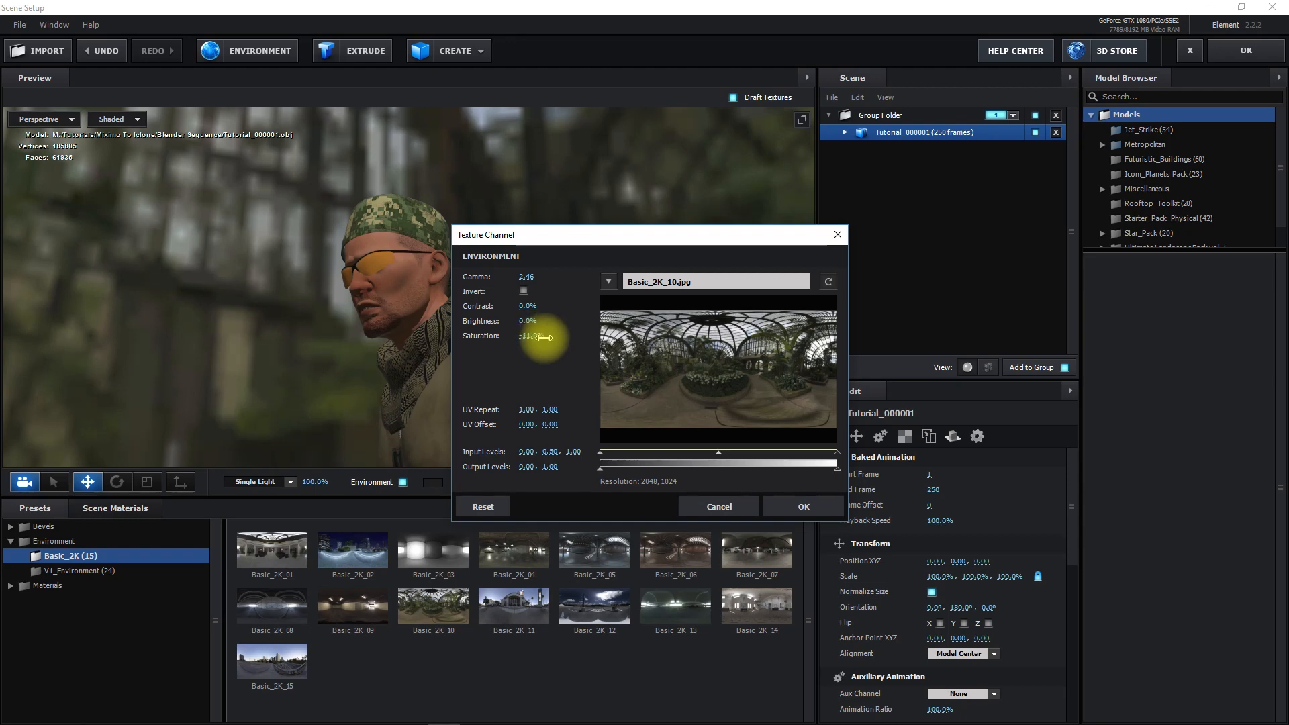
left_click_drag(528, 320, 535, 323)
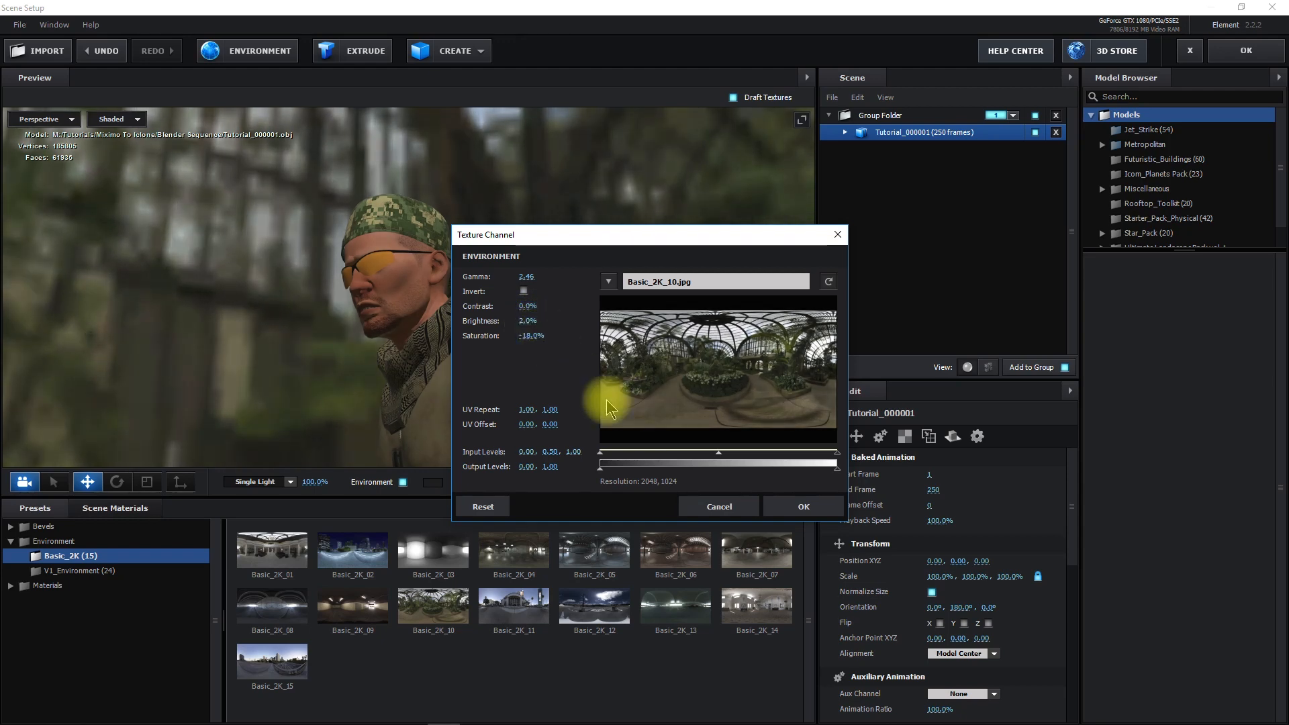
left_click(800, 506)
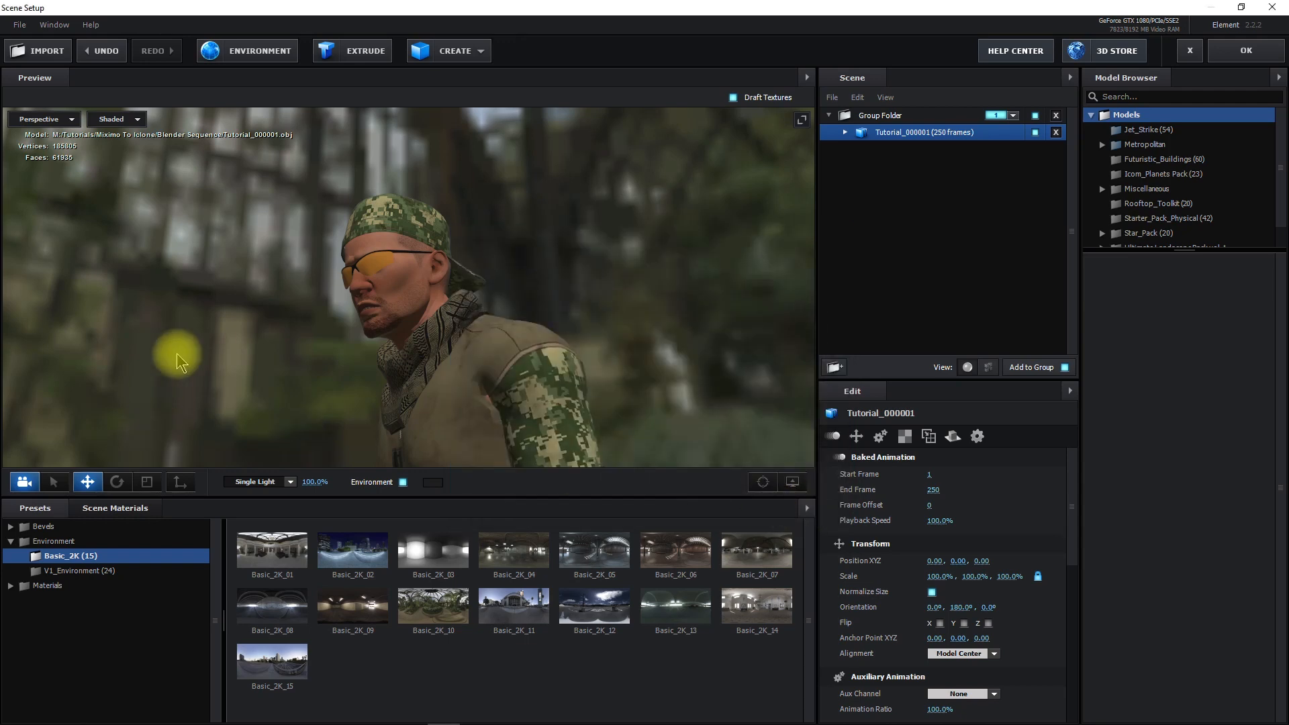
- Set the Normal Threshold of the Tutorial_000001 model to 139° in its surface options
left_click_drag(497, 384, 477, 342)
scroll(464, 326, "up", 5)
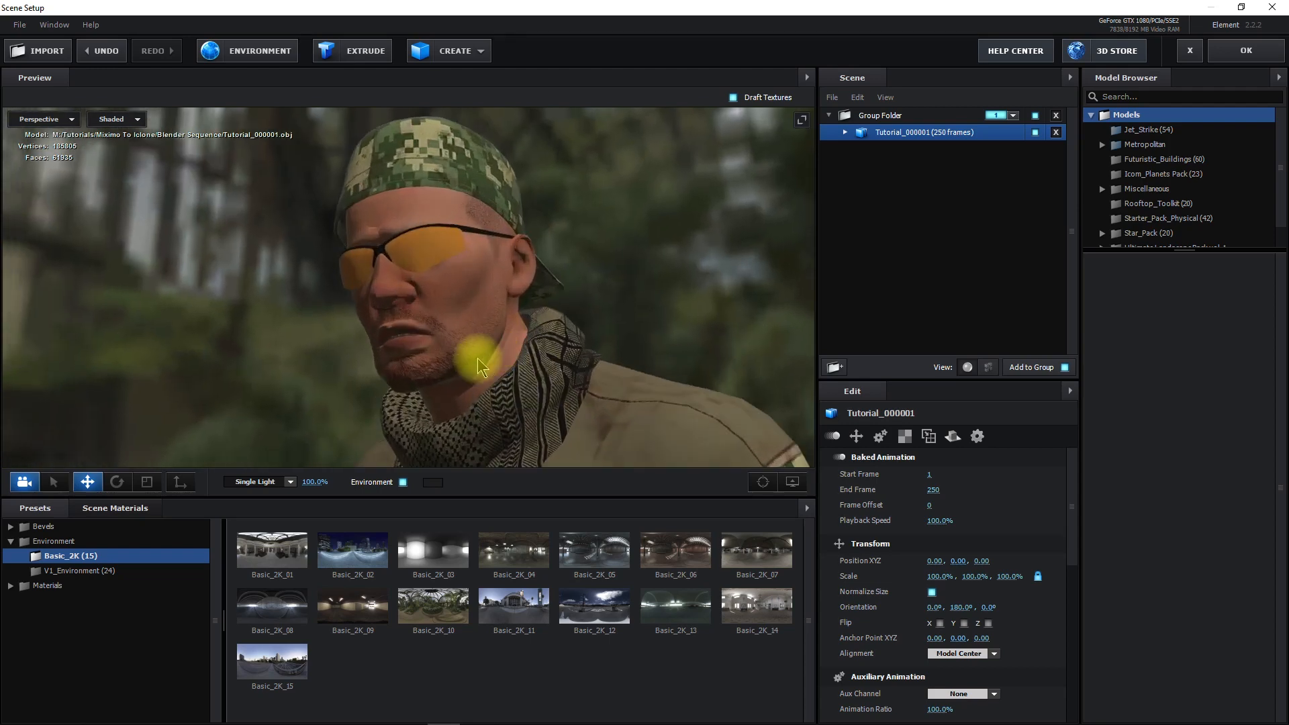
left_click_drag(512, 356, 490, 297)
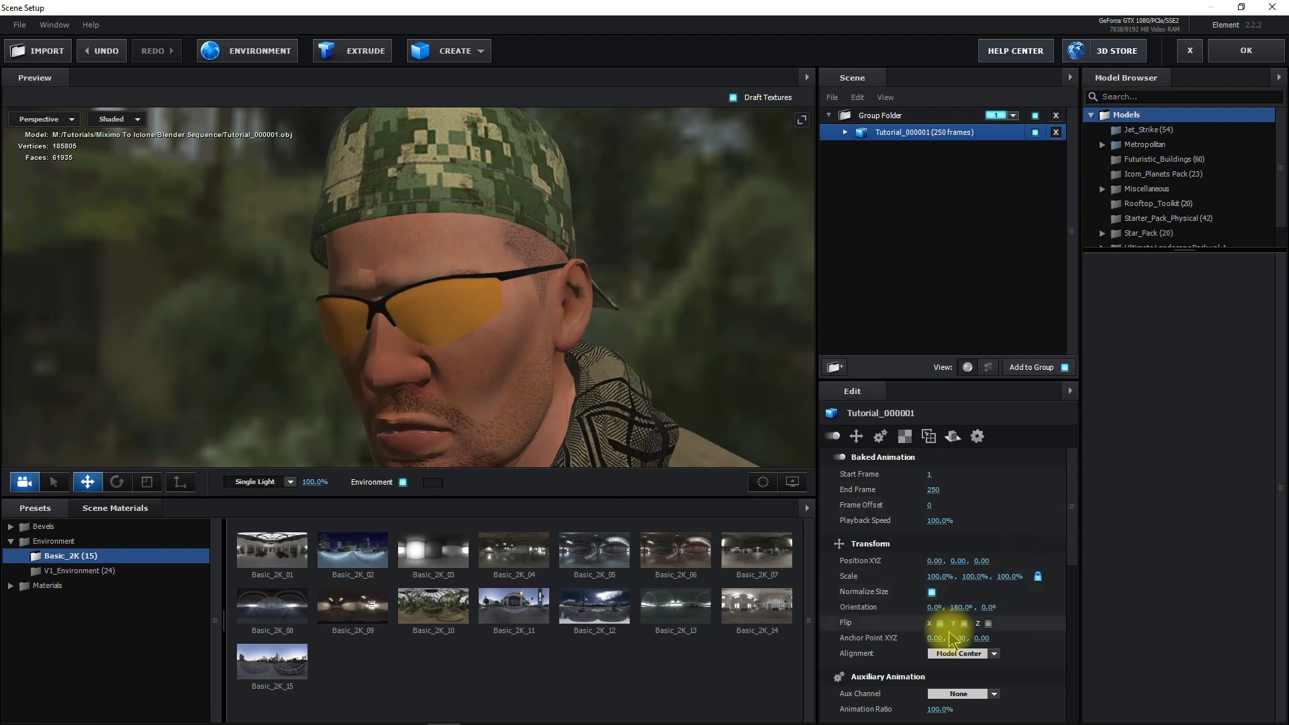
scroll(953, 621, "down", 3)
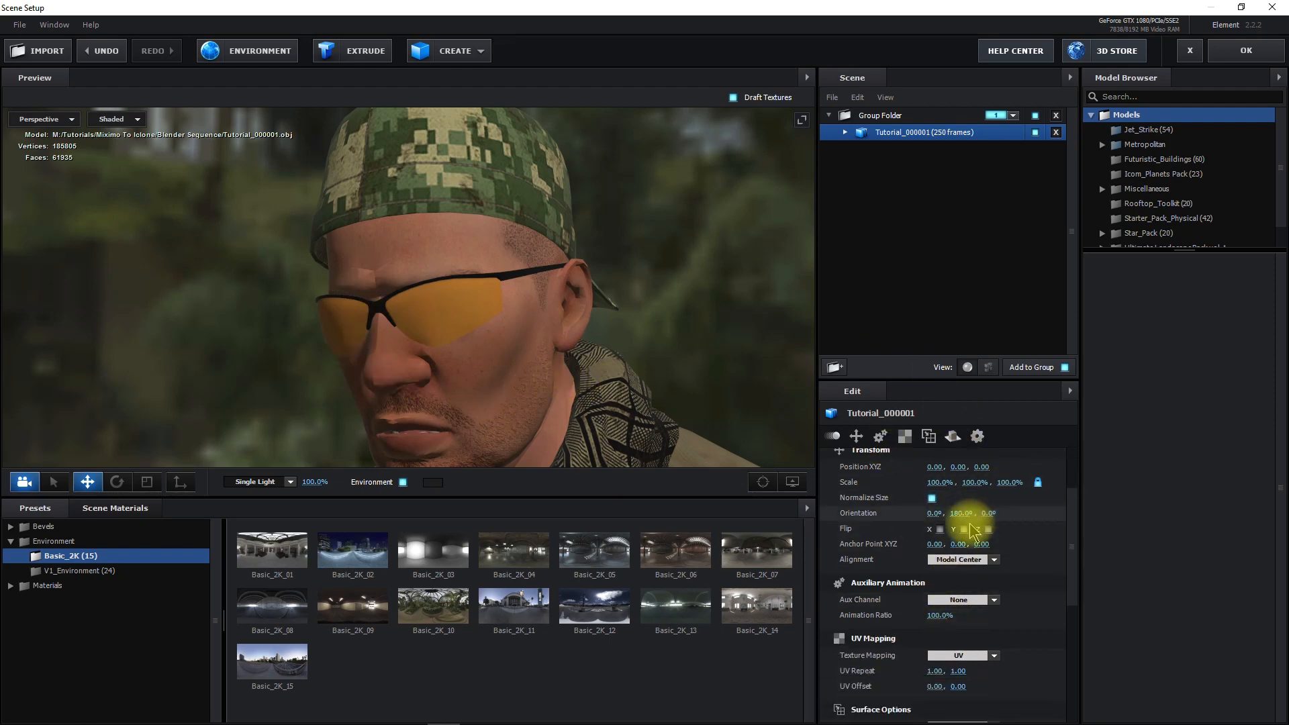
scroll(960, 555, "down", 3)
scroll(959, 563, "down", 3)
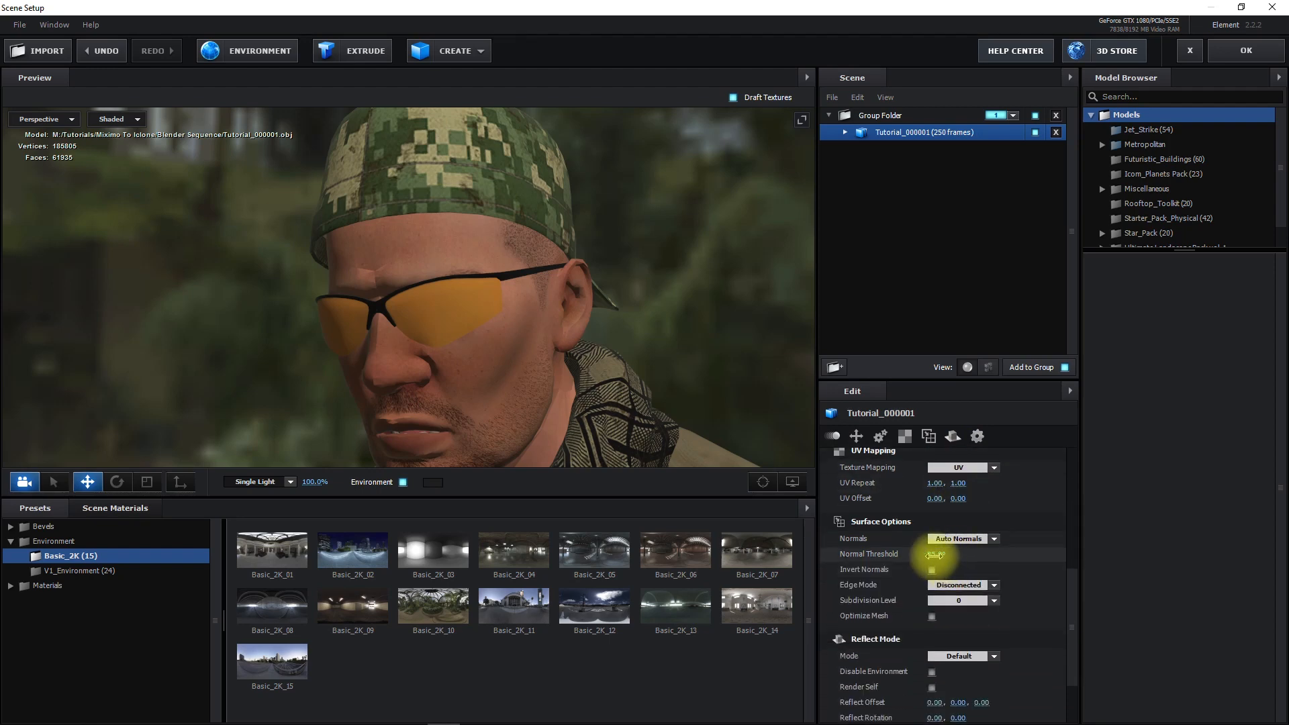
left_click_drag(1034, 565, 1088, 570)
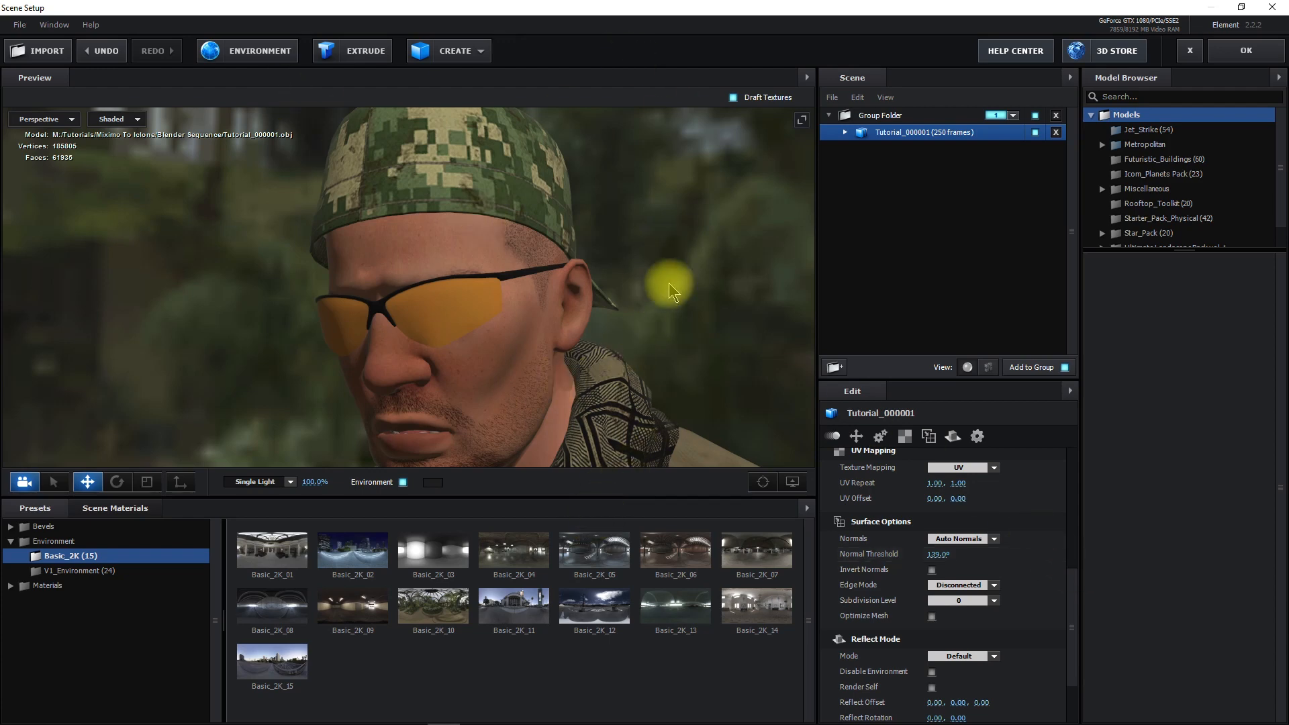
- Load 109310192_1_Bump from the iClone7Temp folder into the Normal Bump channel of the Skin_Head material
scroll(641, 336, "down", 3)
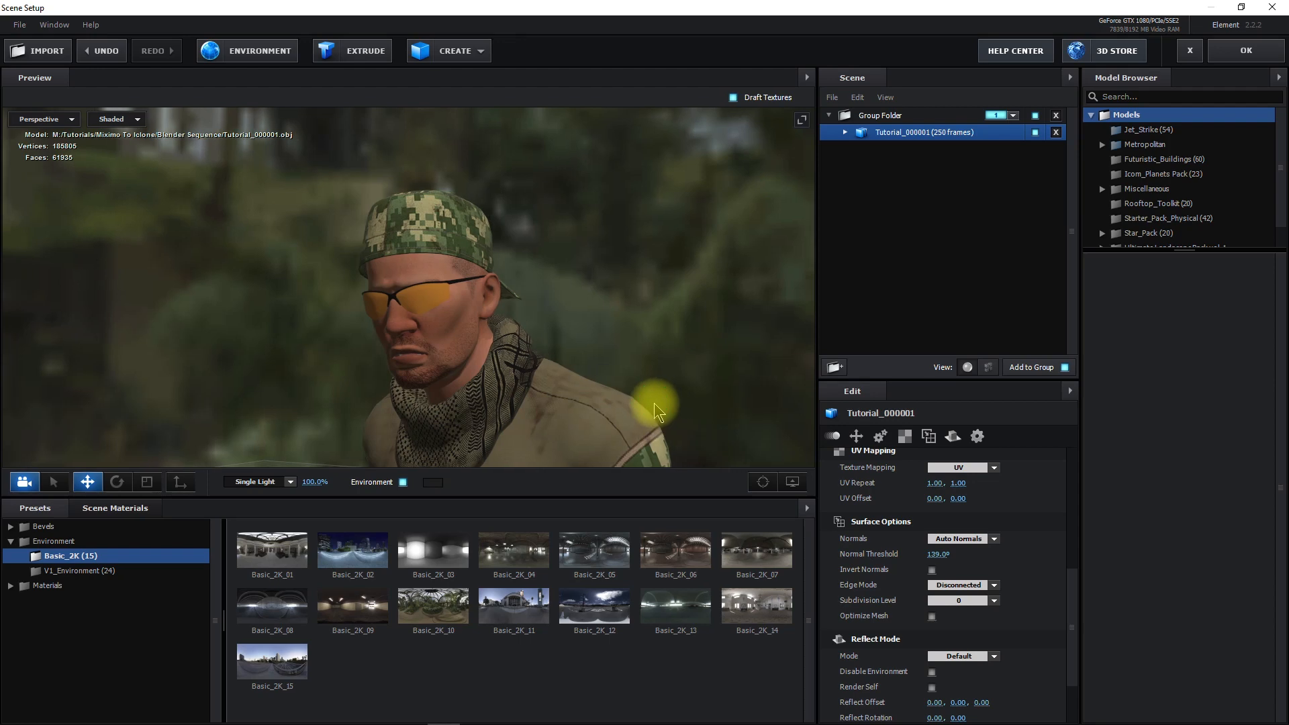
left_click_drag(656, 411, 665, 385)
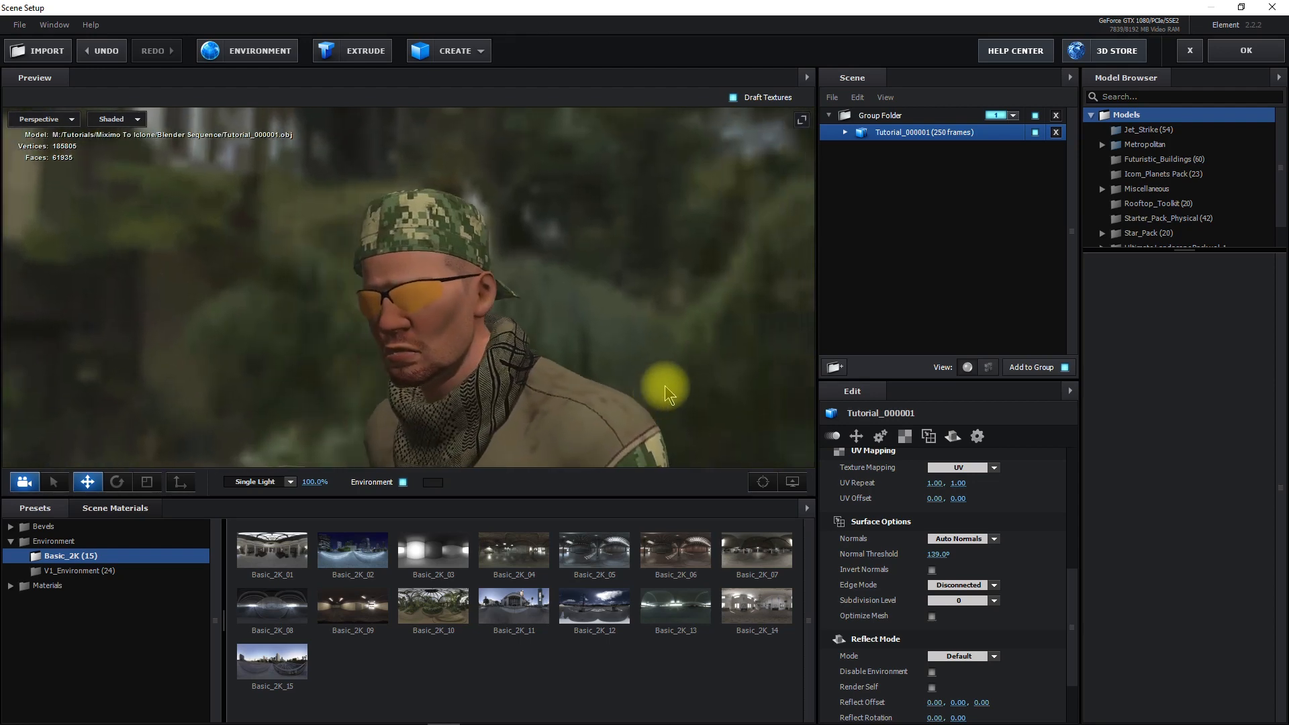
left_click(844, 134)
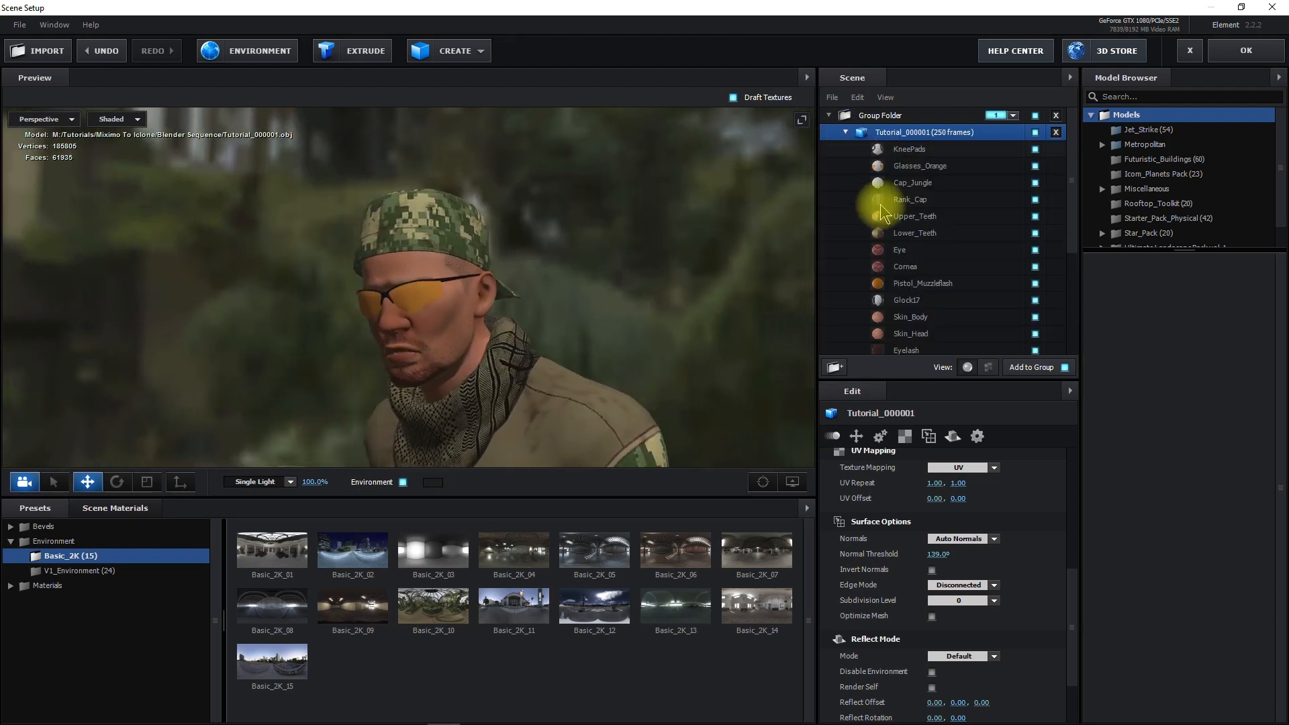
left_click(925, 334)
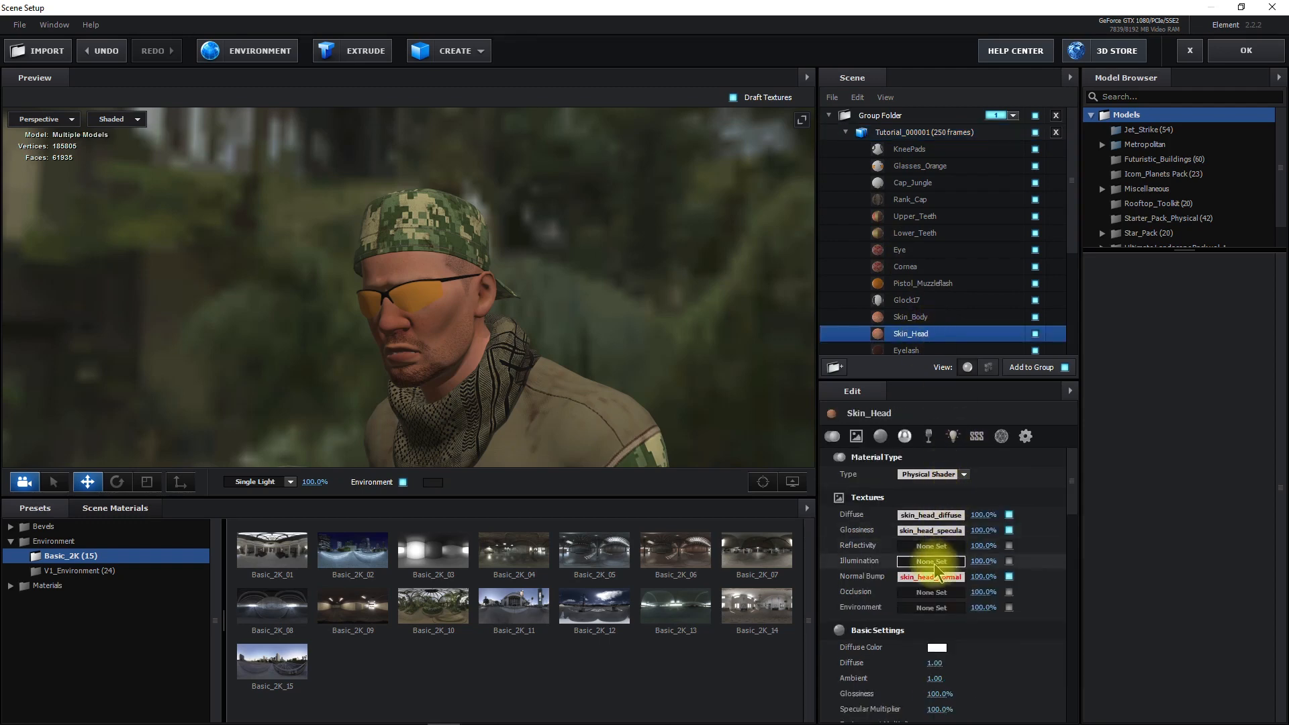
left_click(941, 582)
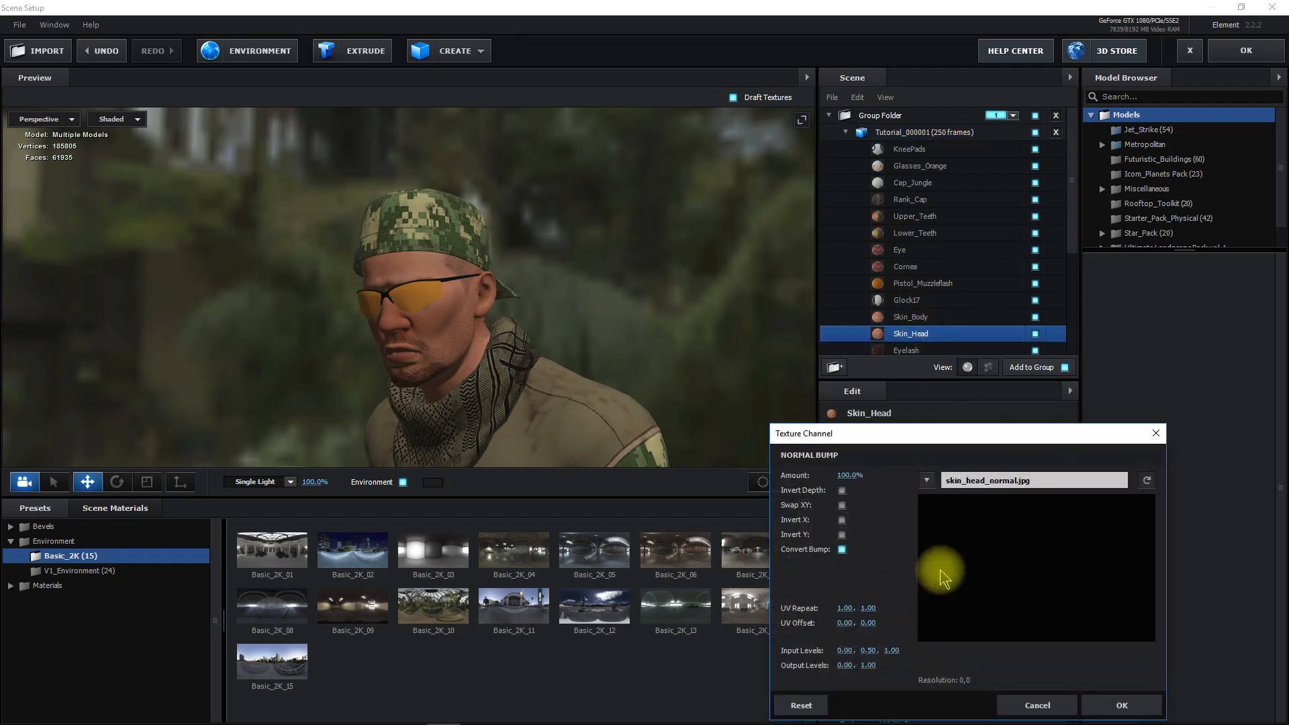
left_click(977, 482)
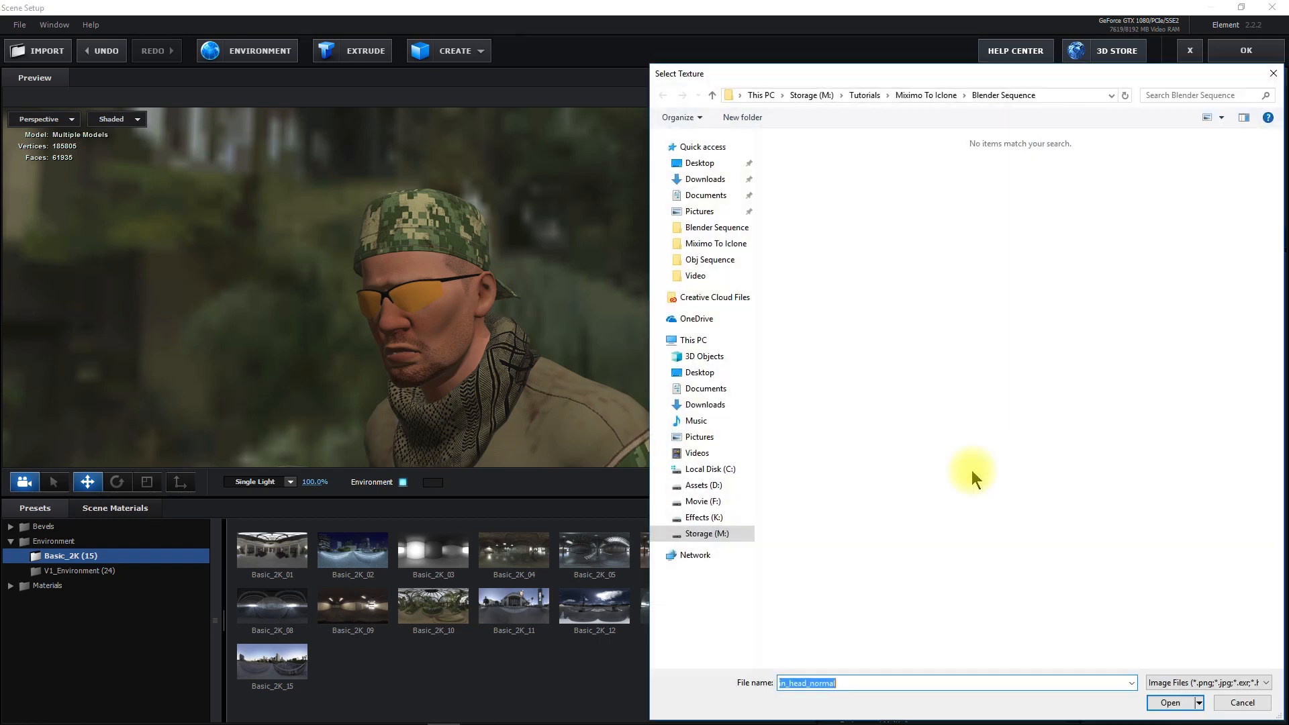
left_click(1069, 93)
key("BackSpace")
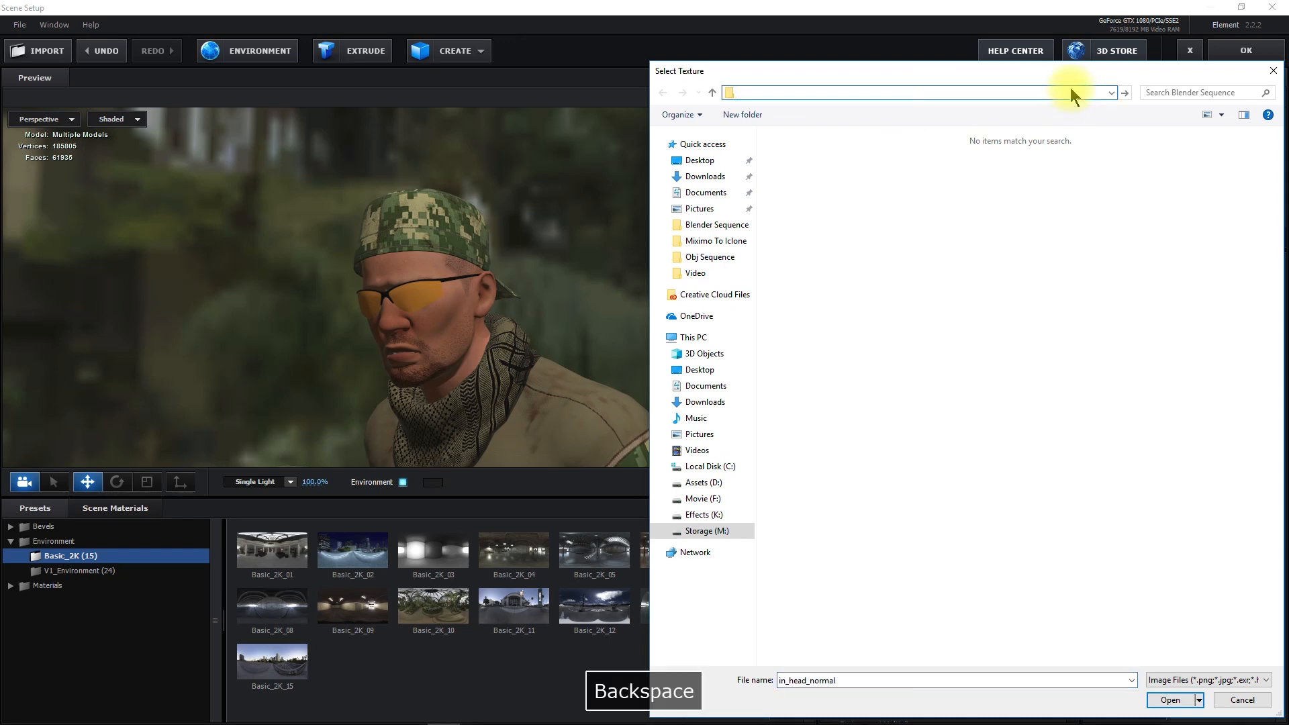
type("C:\\Users\\Mike's PC\\AppData\\Local\\Temp\\iClone7Temp\\iClone7Temp")
key("Return")
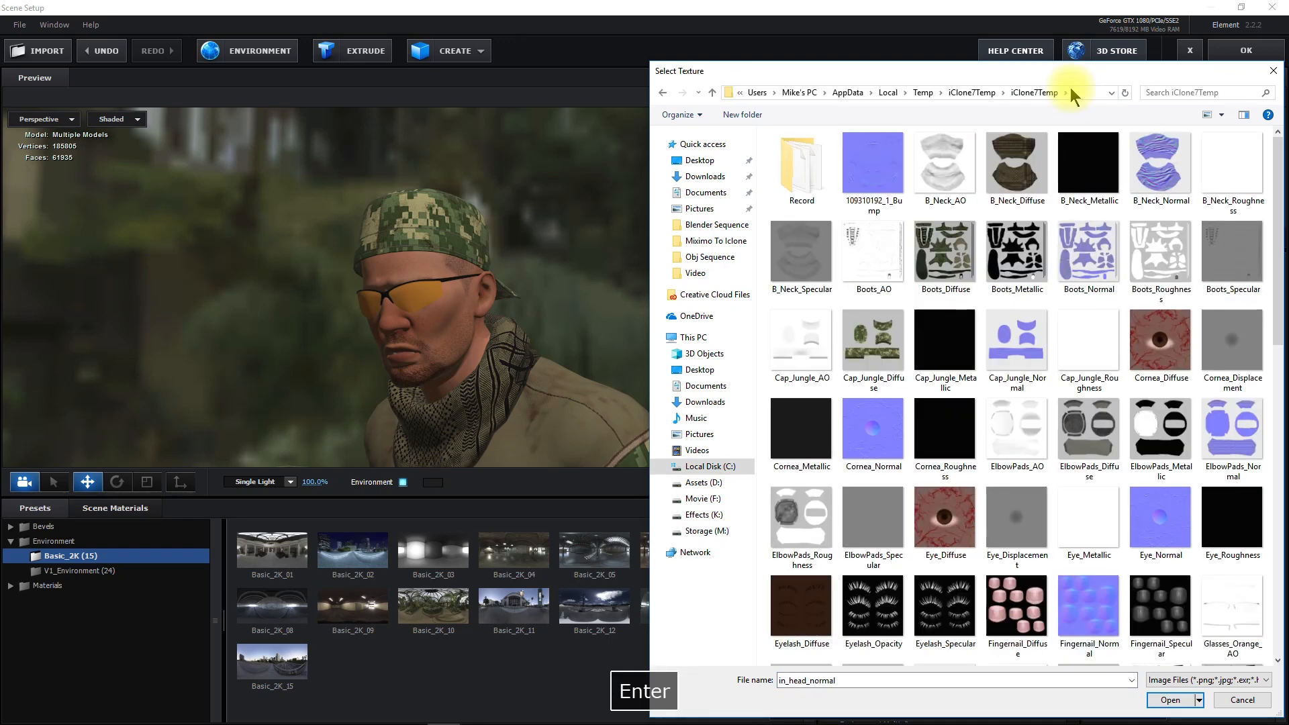
double_click(871, 164)
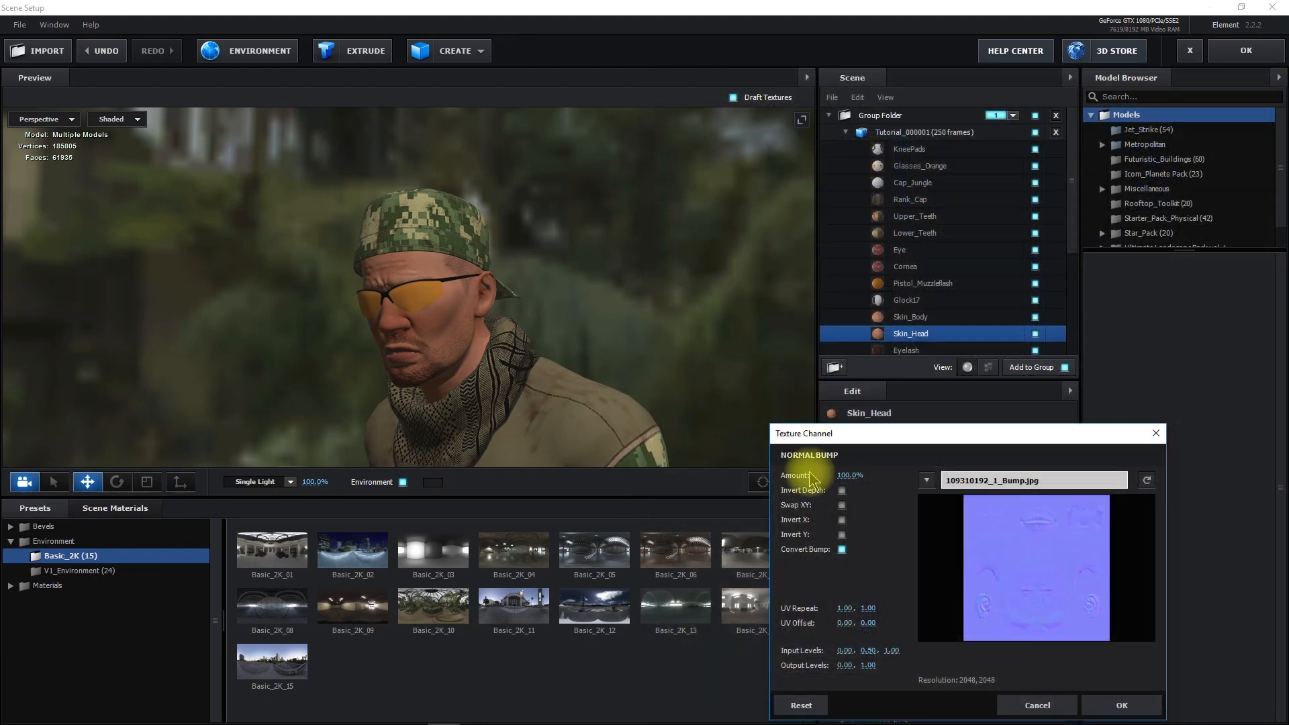
- Turn off Convert Bump for the Skin_Head normal map and compare the face with the map off and on
left_click(841, 550)
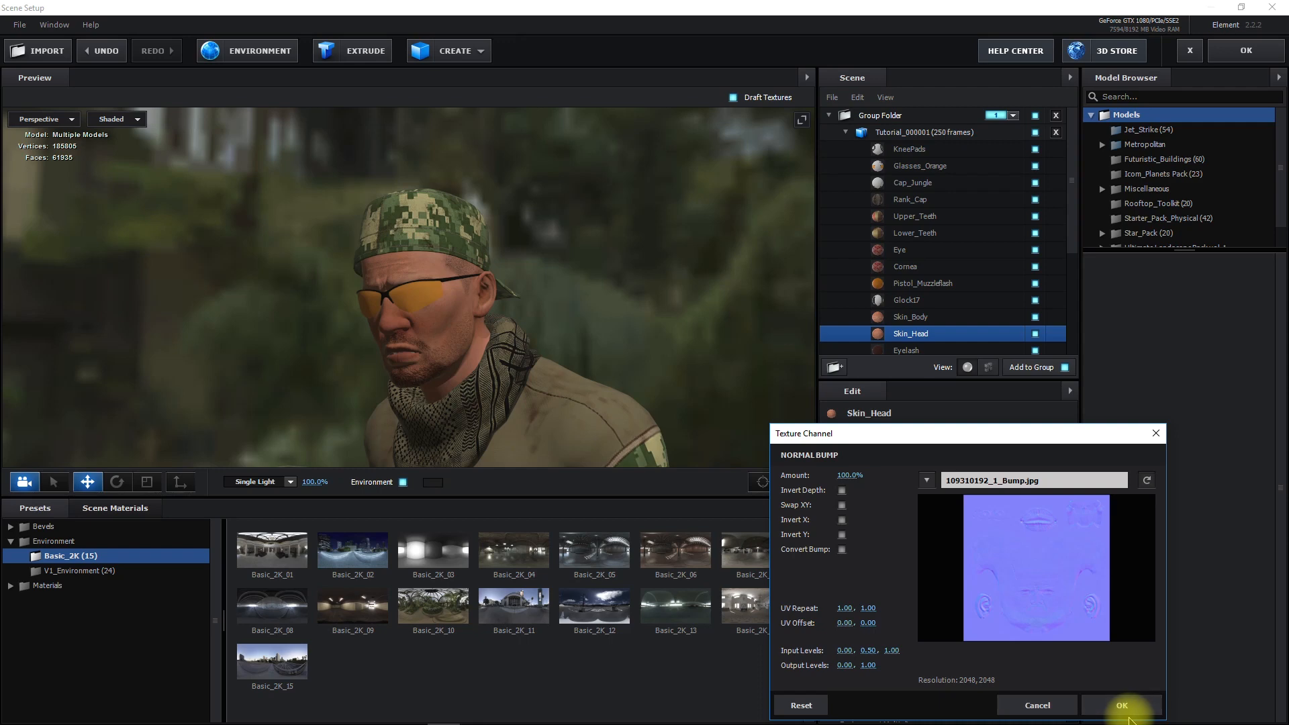
left_click(1128, 708)
scroll(376, 323, "up", 5)
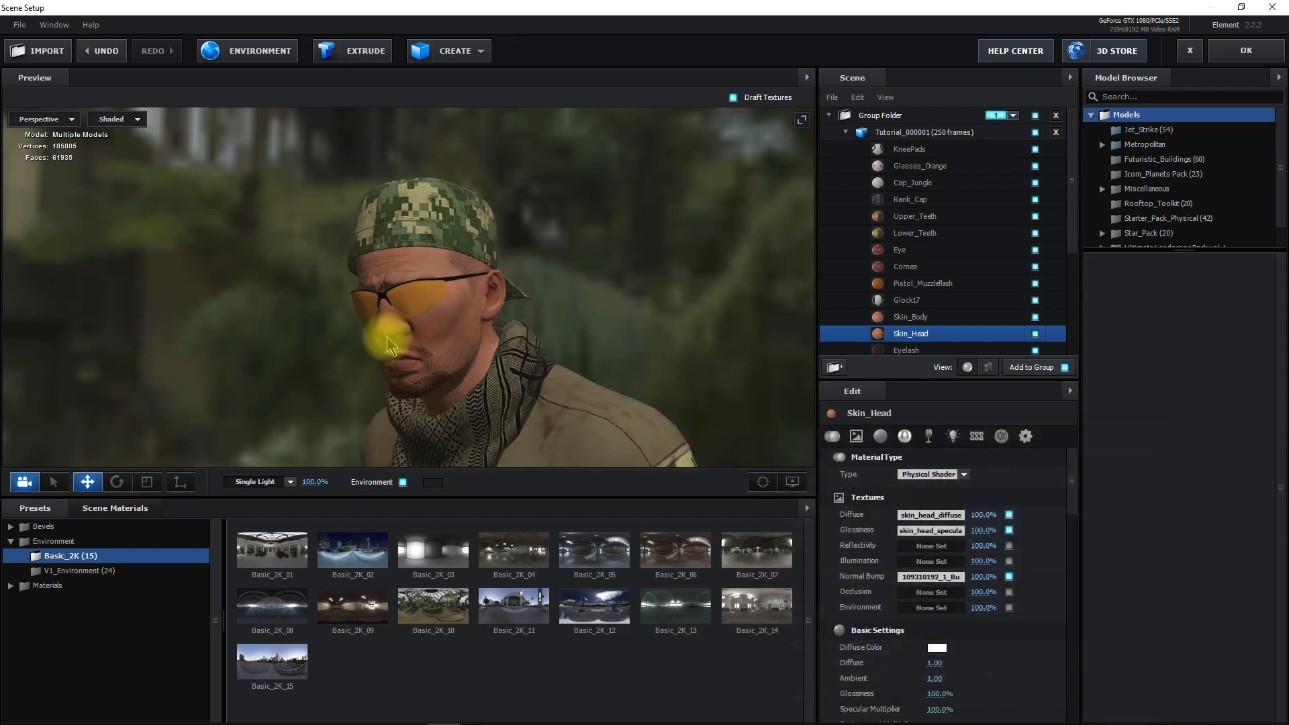
mouse_move(437, 341)
left_mouse_down()
mouse_move(484, 331)
mouse_move(440, 308)
mouse_move(443, 327)
left_mouse_up()
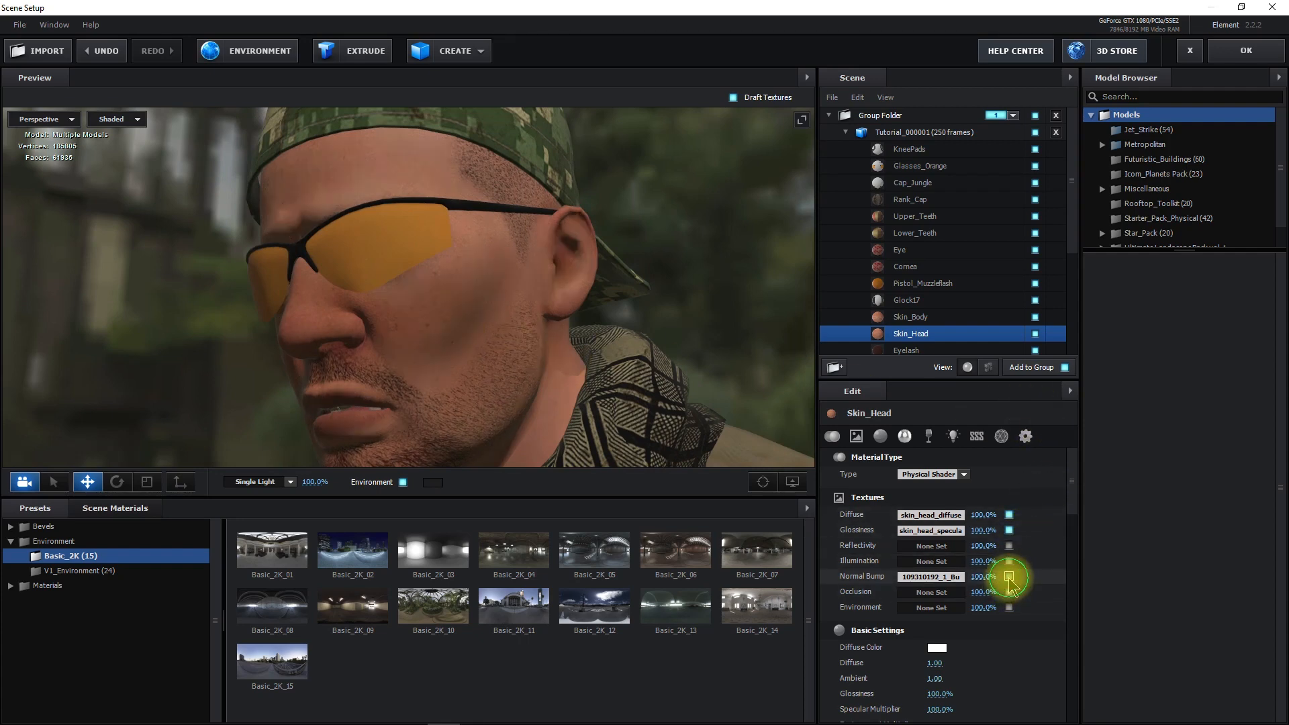
left_click(1008, 576)
left_click_drag(698, 351, 712, 312)
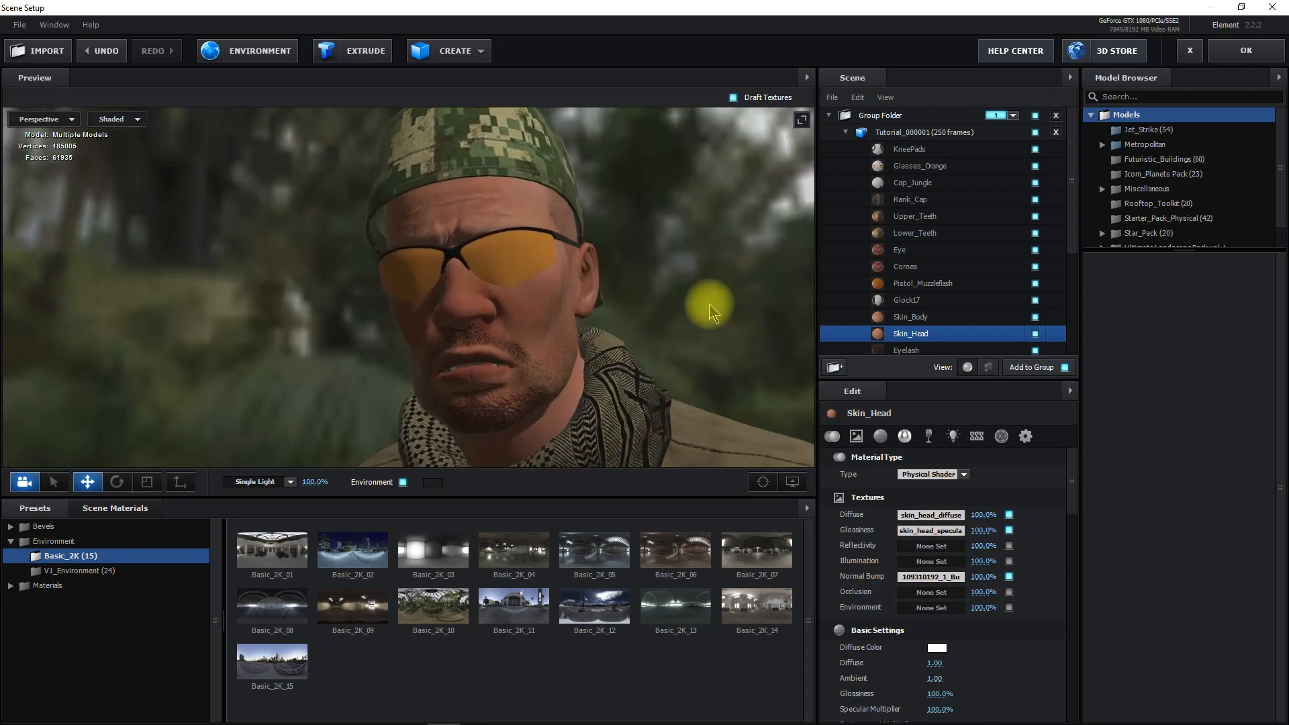
- Browse to the iClone7Temp texture folder for the Normal Bump channel of the Shirt_Tactical material
scroll(946, 275, "down", 4)
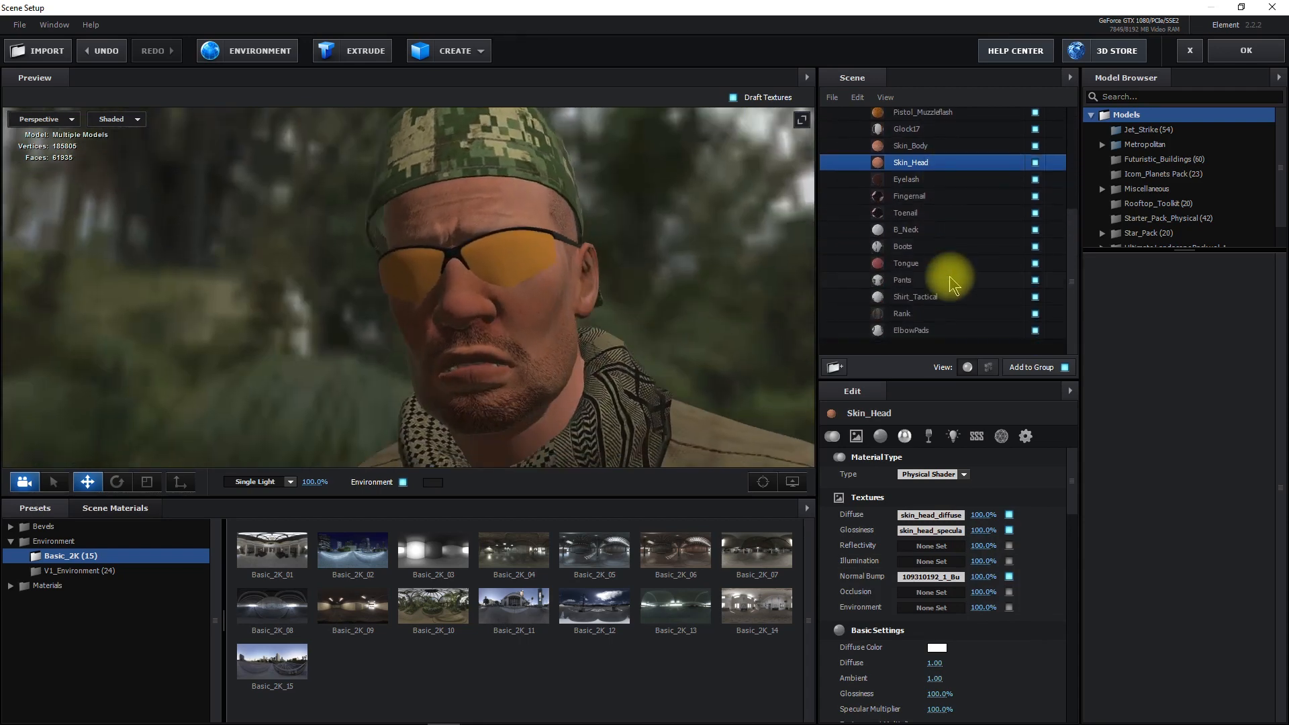
left_click(914, 330)
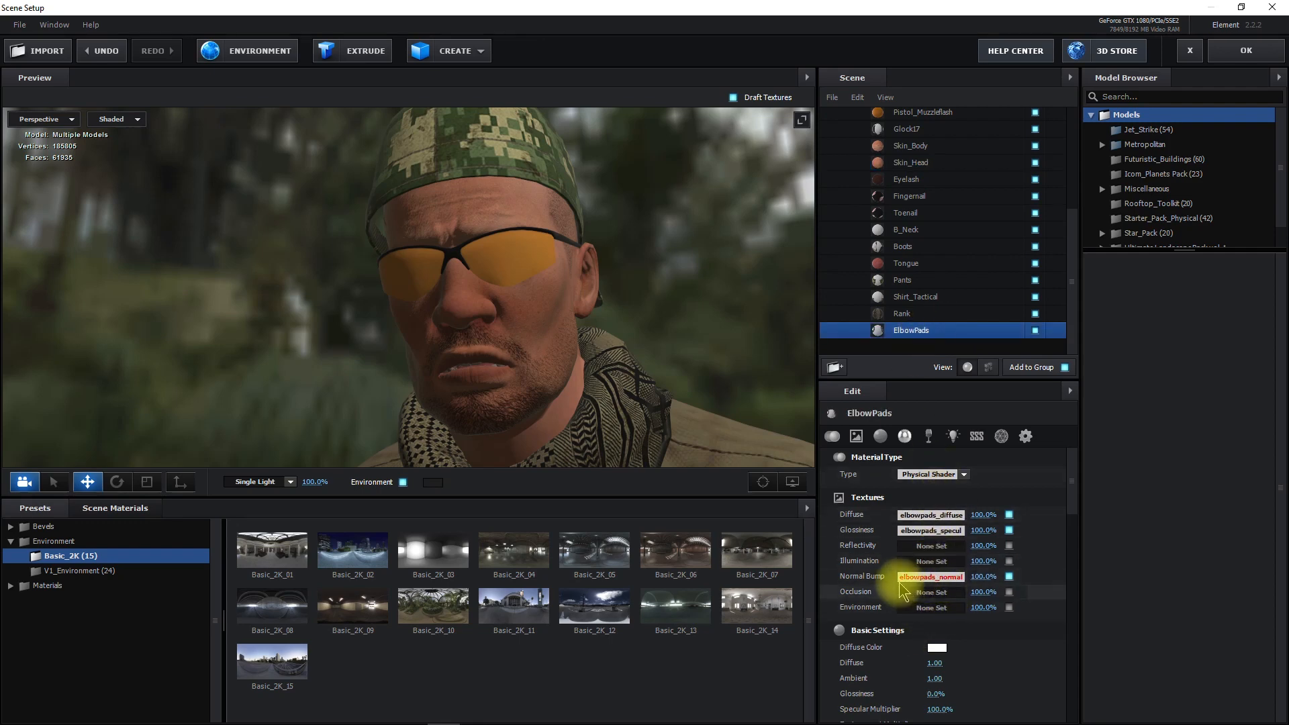
left_click(917, 296)
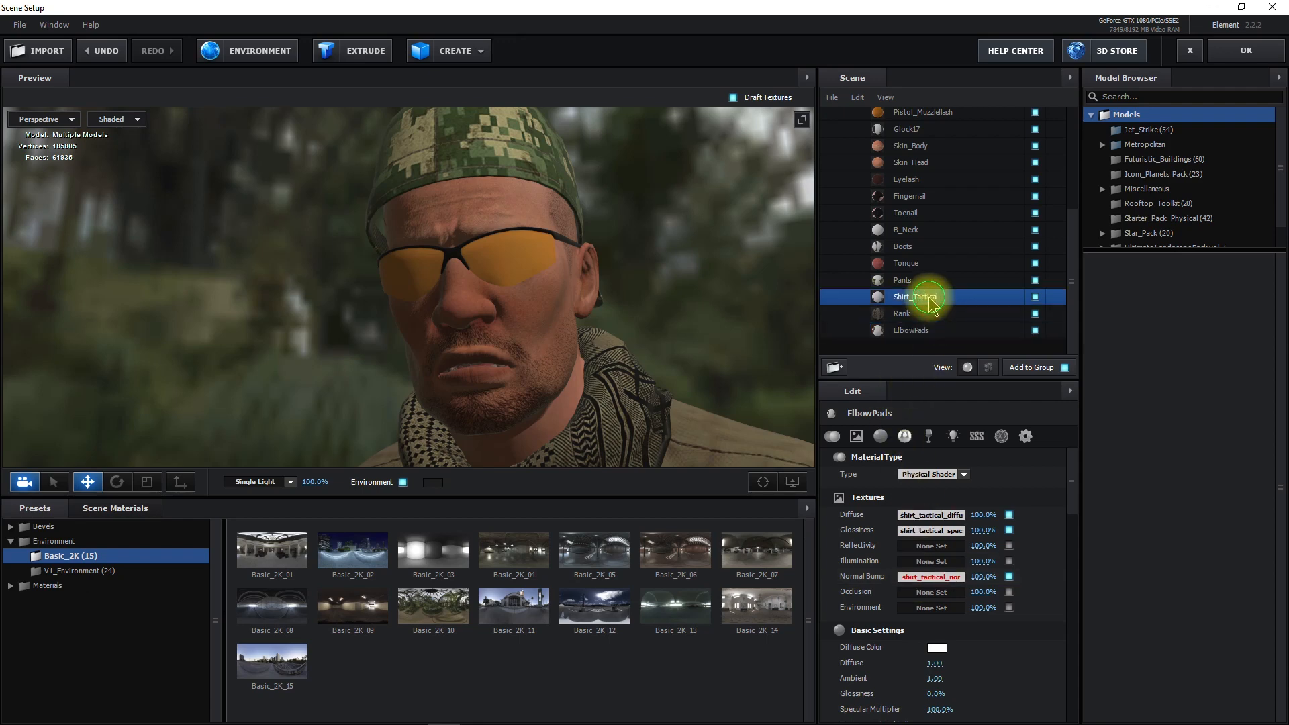
left_click(951, 578)
left_click(1054, 480)
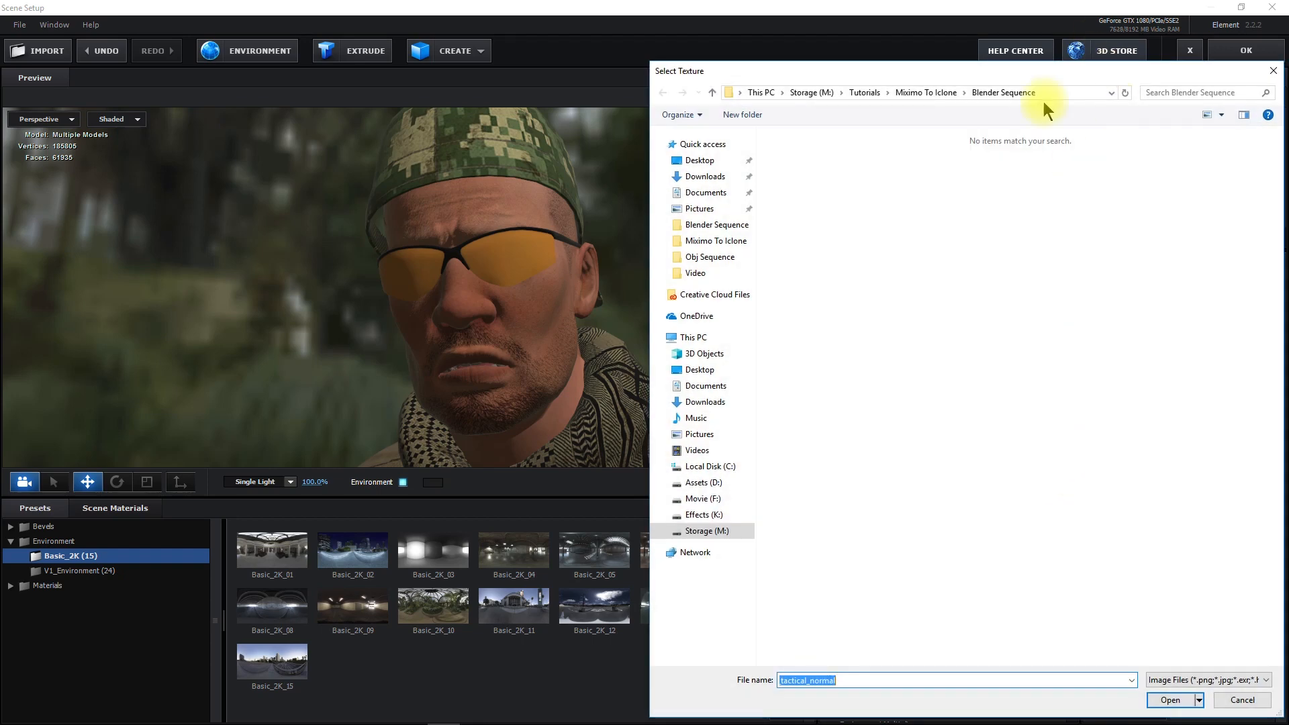
left_click(1050, 94)
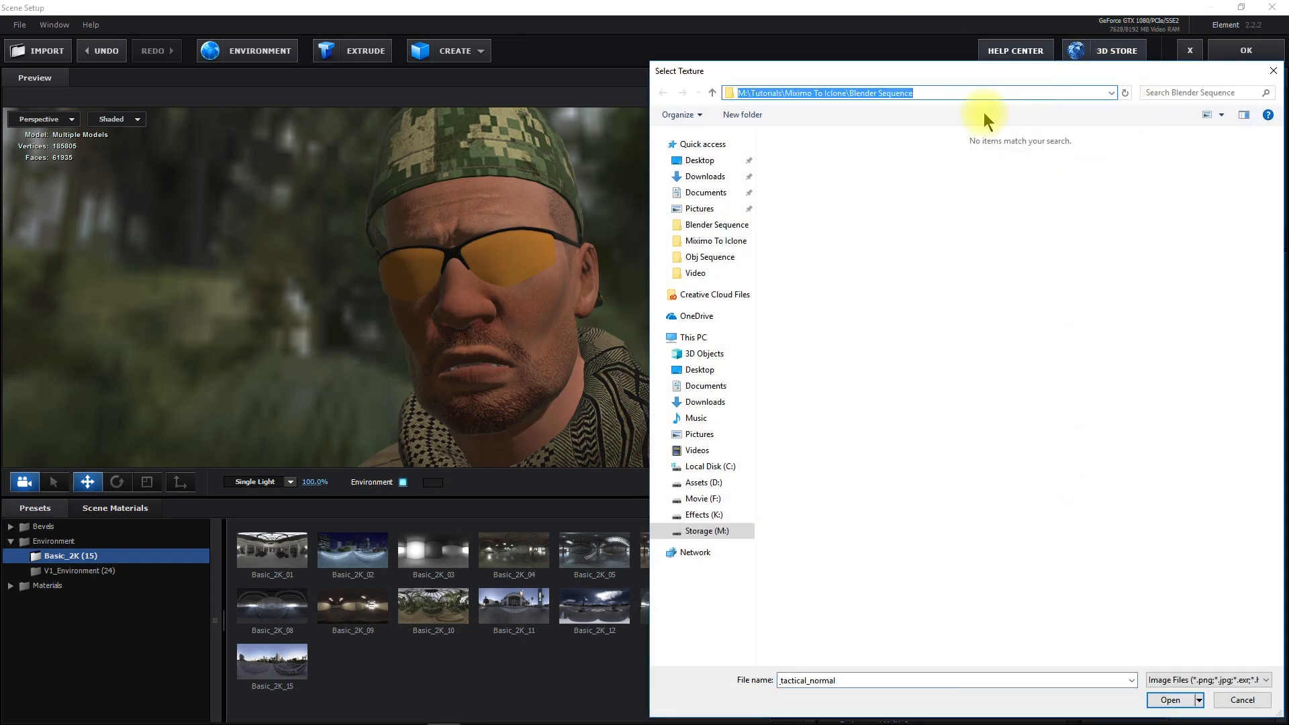
key("BackSpace")
type("C:\\Users\\Mike's PC\\AppData\\Local\\Temp\\iClone7Temp\\iClone7Temp")
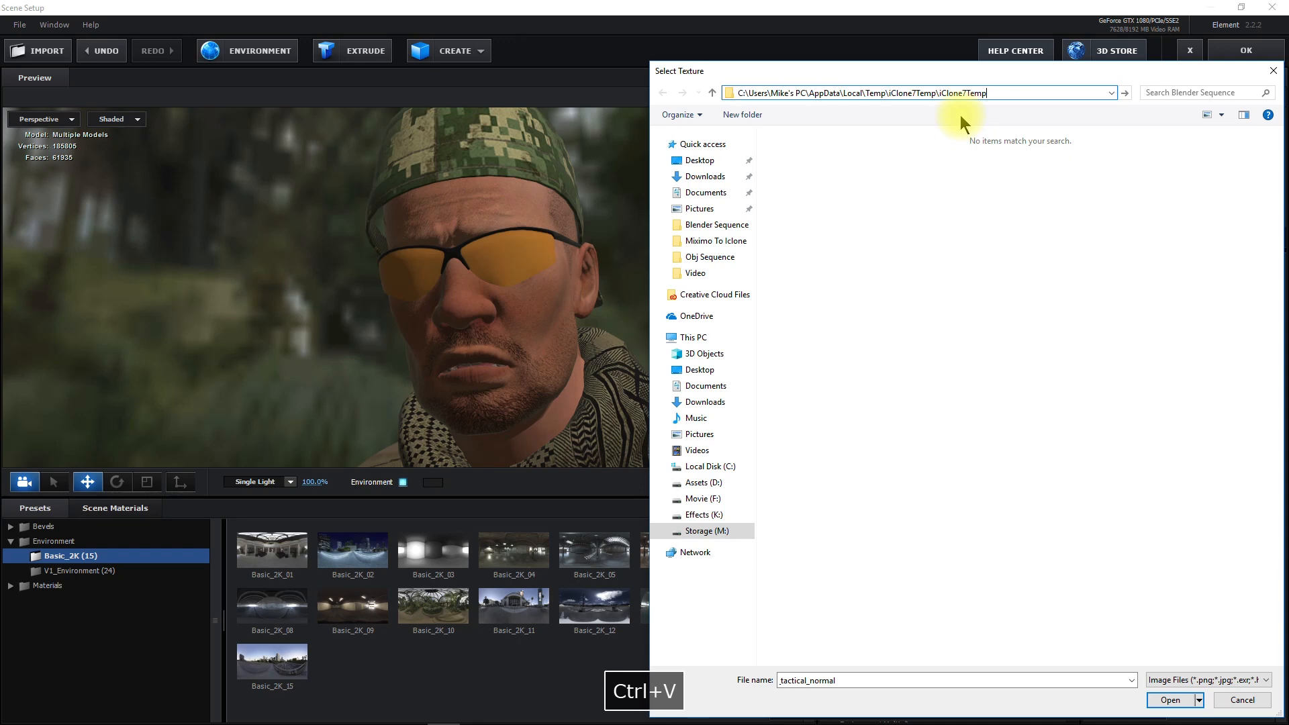
key("Return")
- Assign Shirt_Tactical_Normal as the shirt's Normal Bump texture with Convert Bump turned off
scroll(1166, 537, "down", 10)
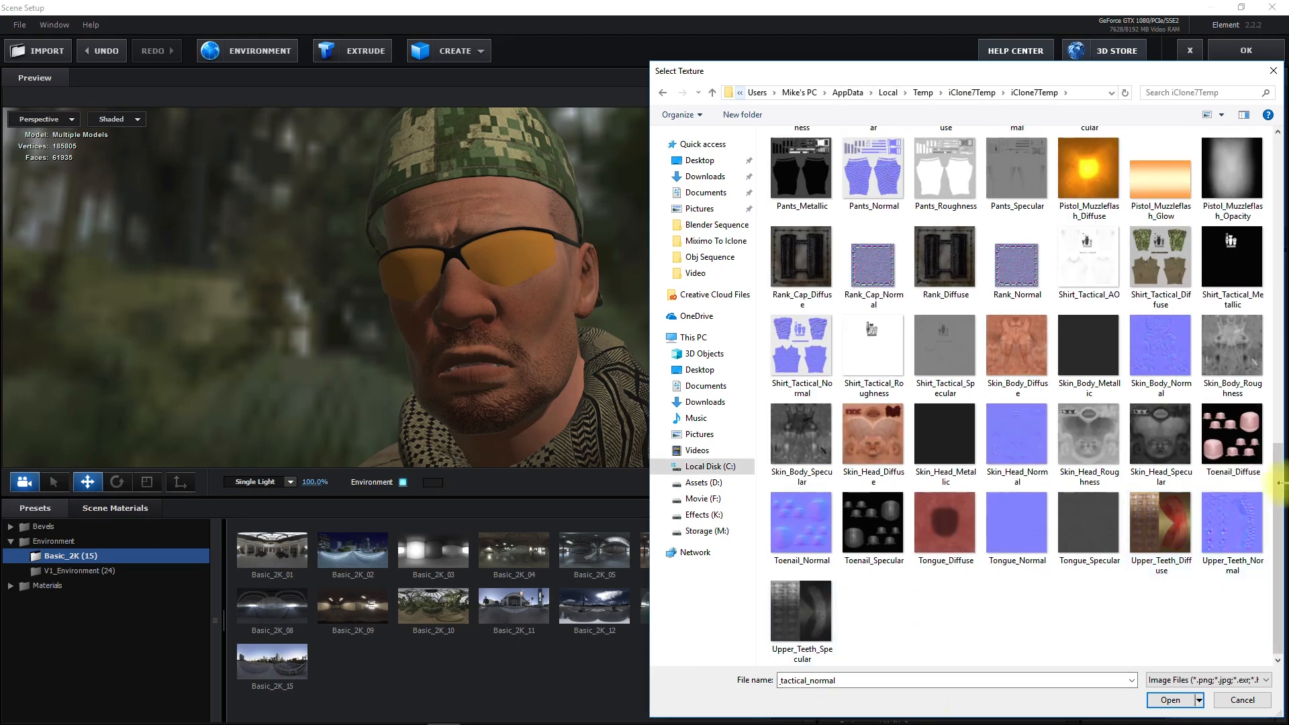
left_click(796, 352)
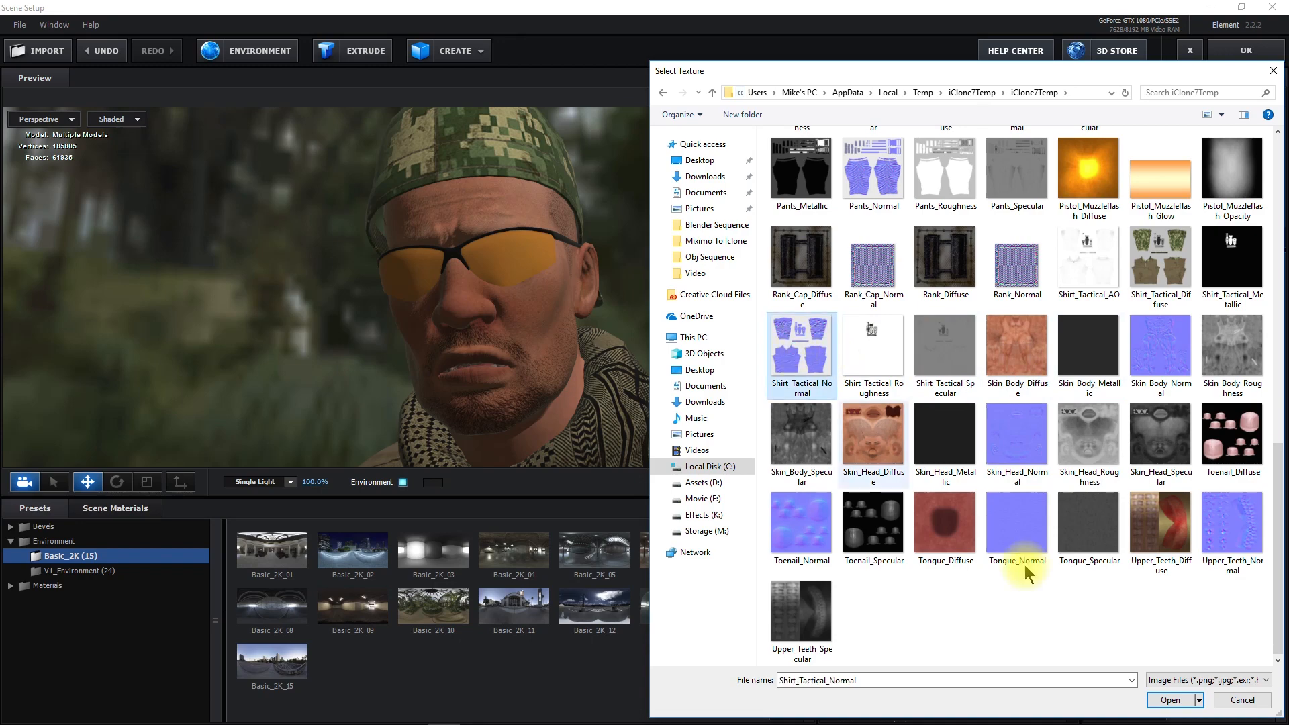
left_click(1168, 706)
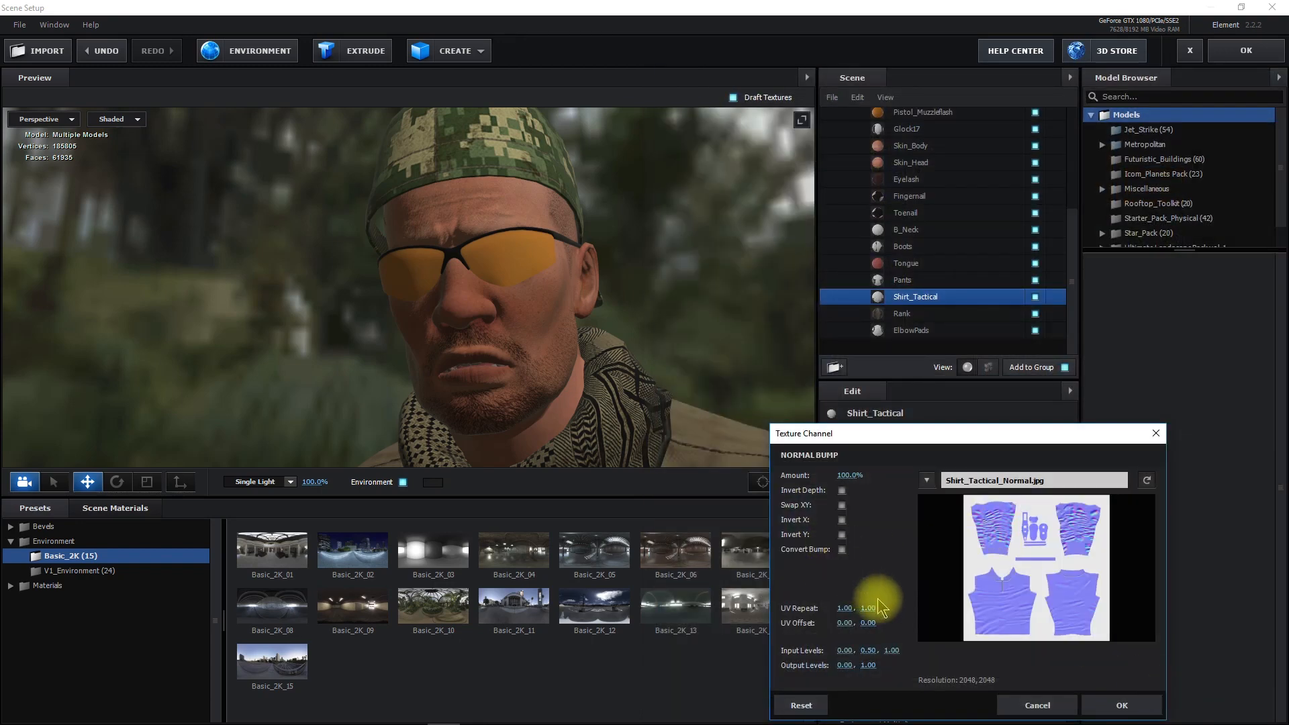
left_click(1119, 705)
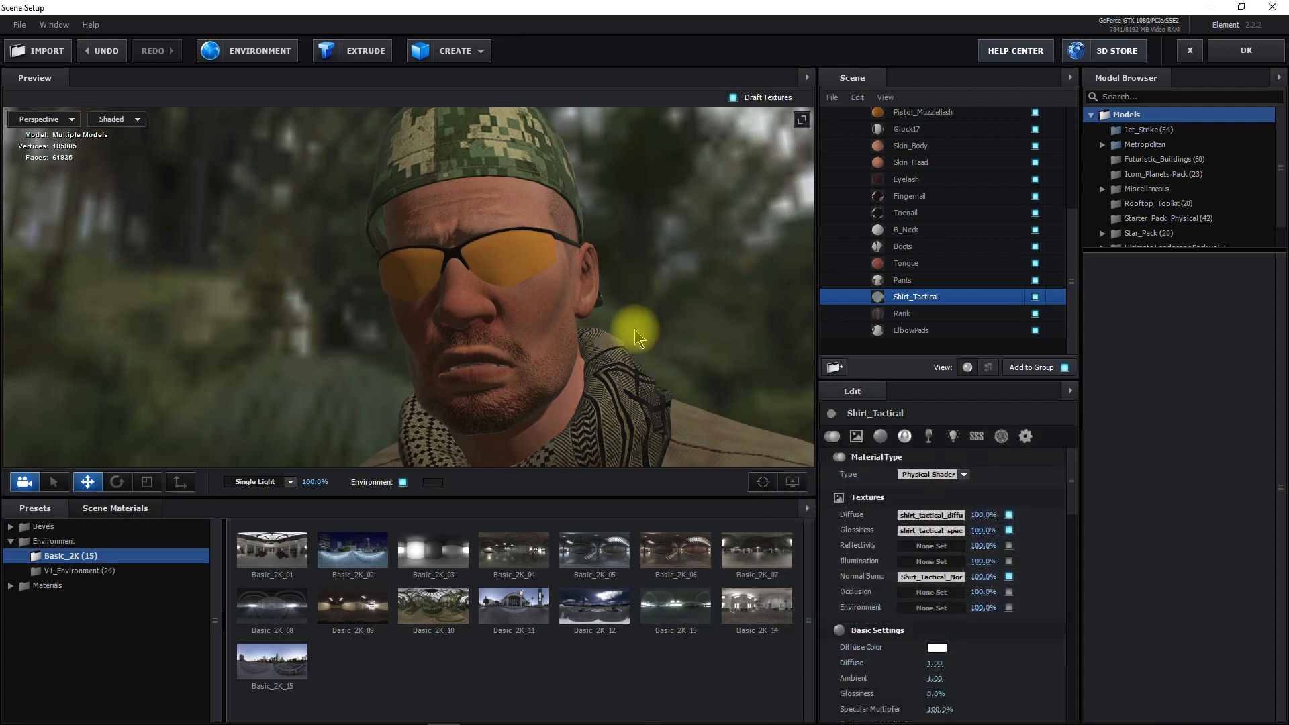
- Examine the shirt's normal map on the character from several angles and distances
scroll(636, 334, "down", 5)
scroll(538, 356, "up", 4)
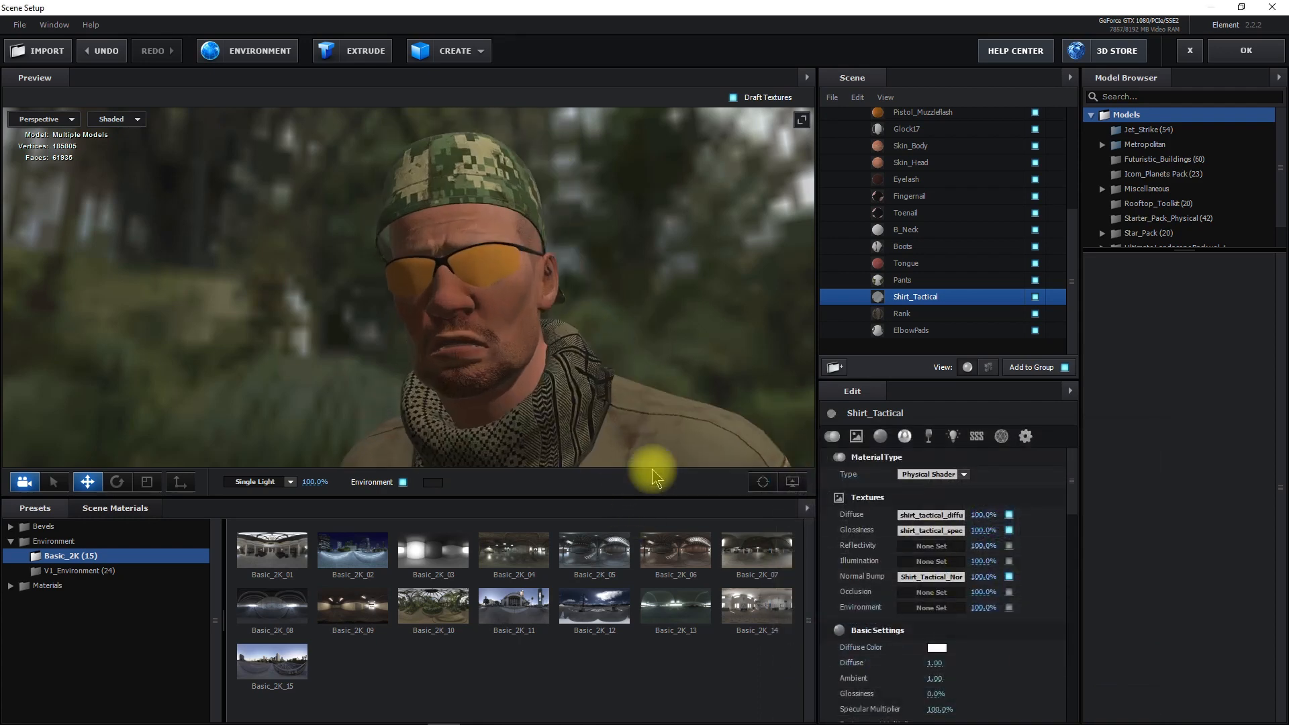
scroll(696, 365, "down", 5)
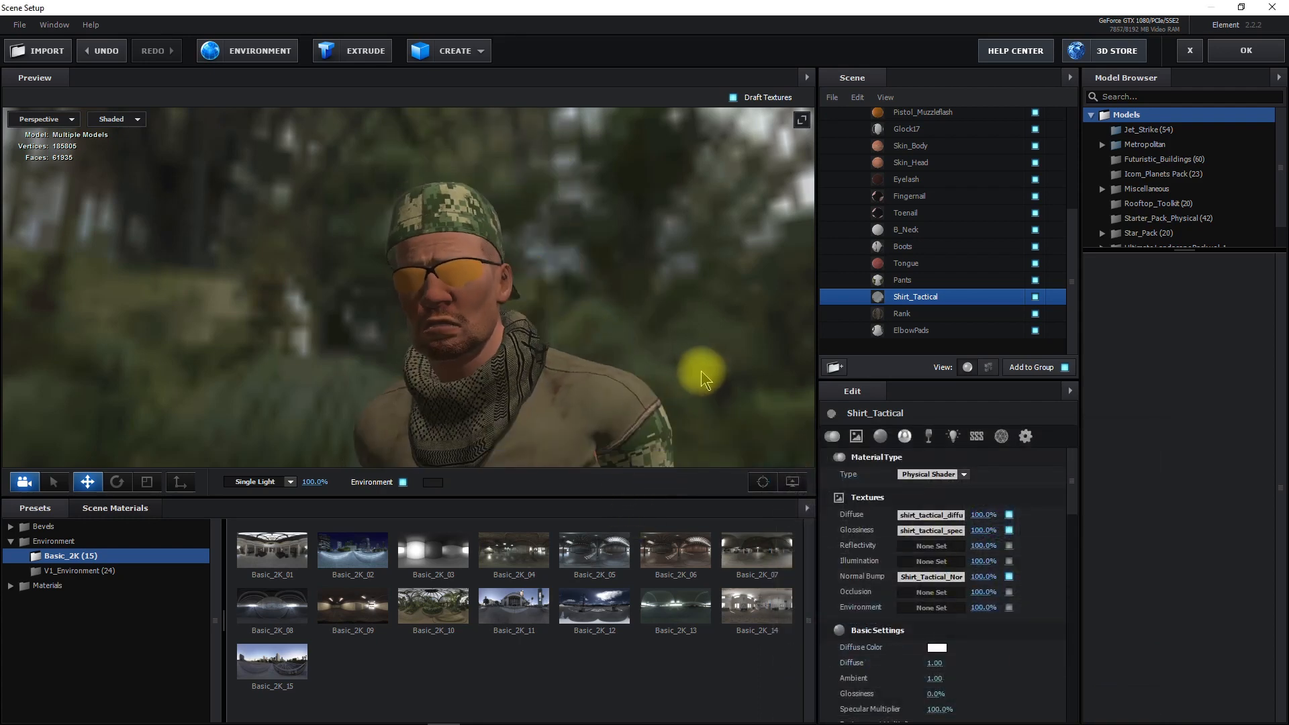
left_click_drag(682, 365, 829, 407)
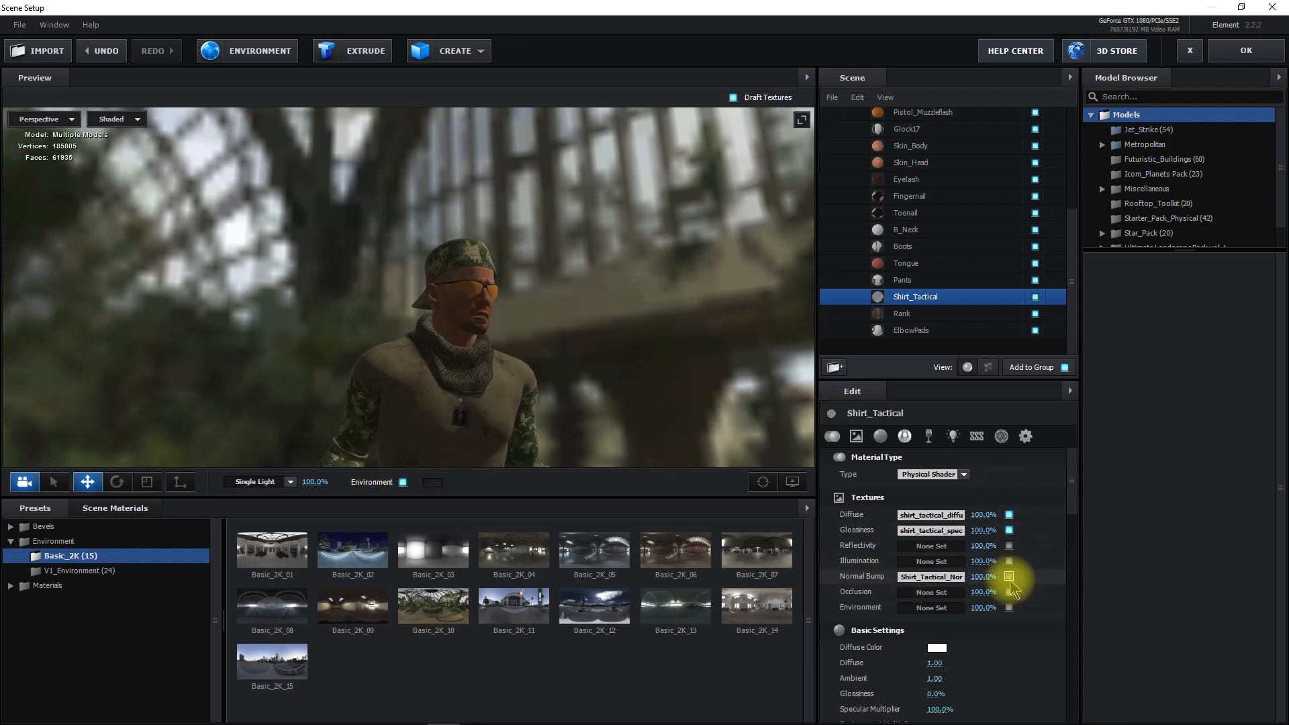
scroll(604, 332, "down", 8)
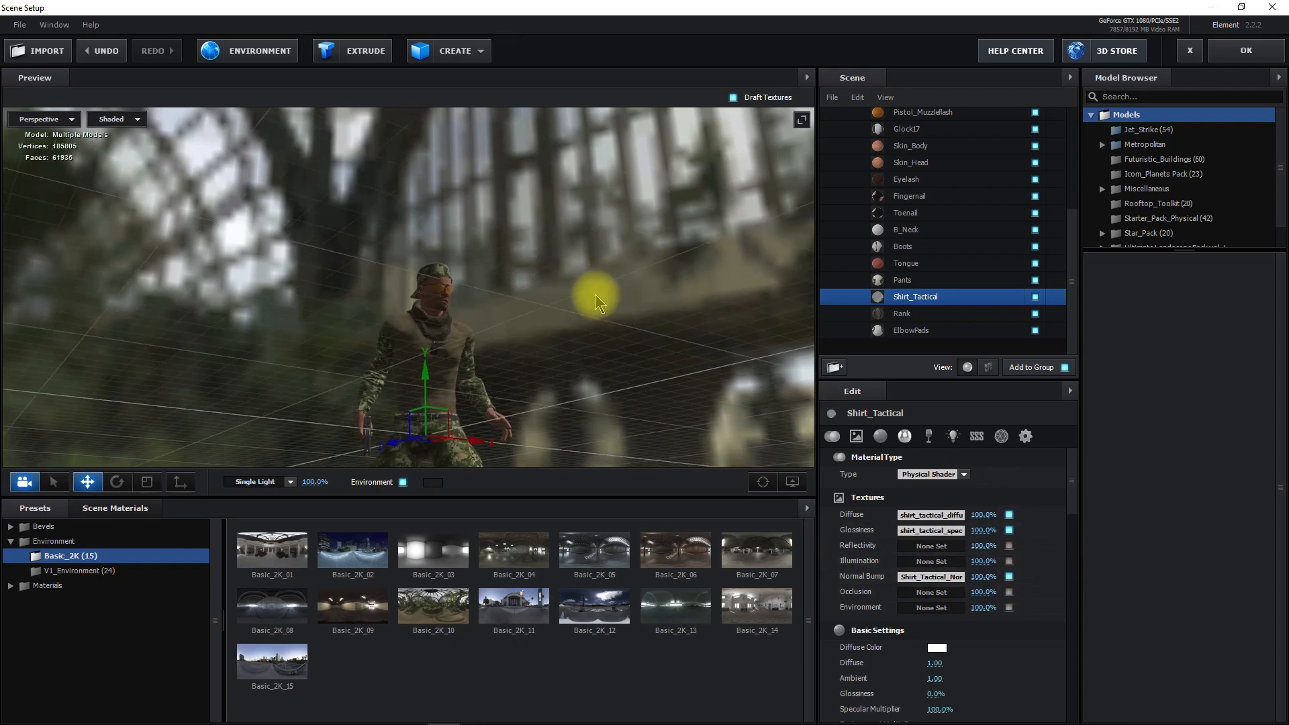
left_click_drag(595, 303, 549, 287)
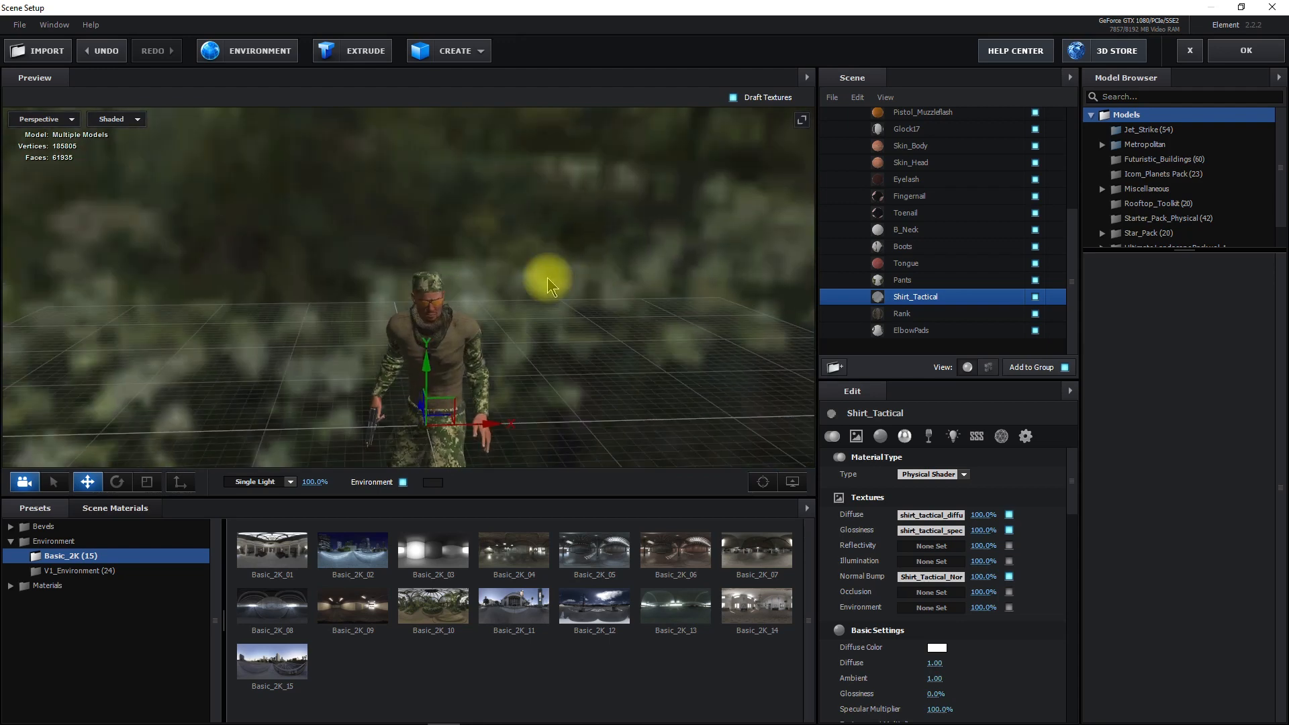
scroll(564, 295, "up", 5)
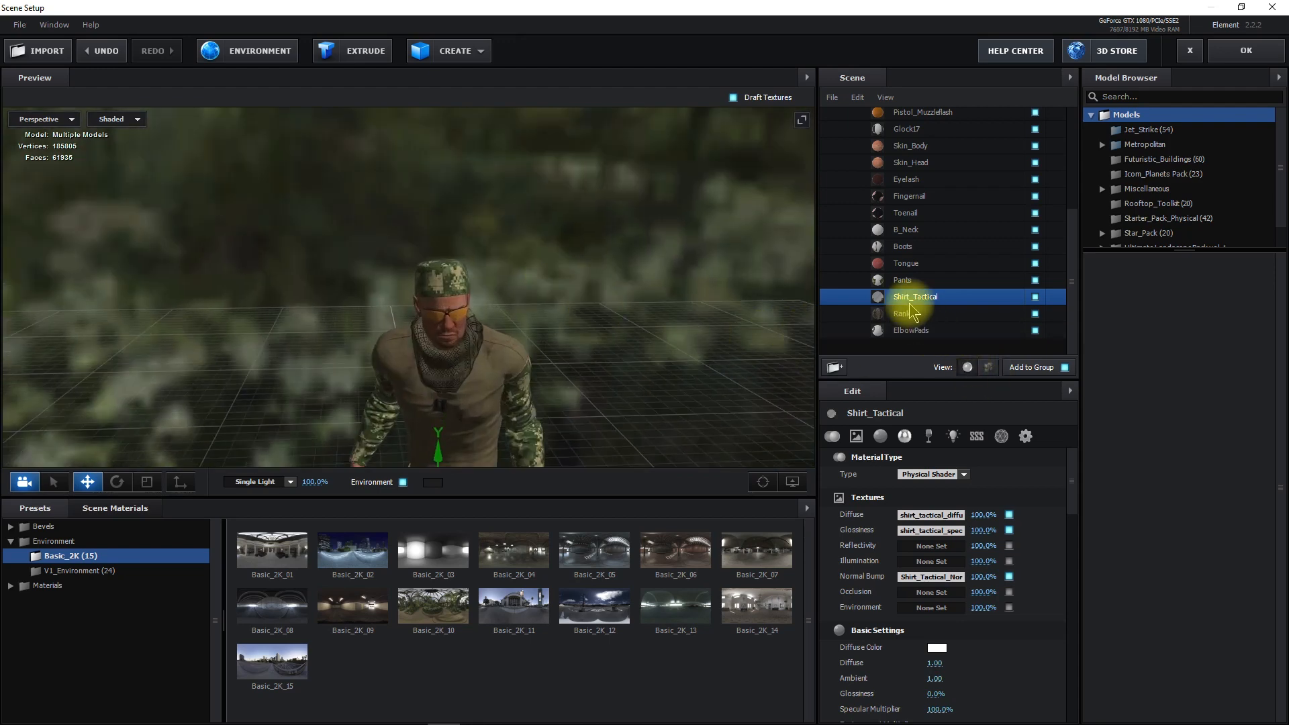
- Browse to the iClone7Temp texture folder for the Normal Bump channel of the Pants material
left_click(917, 280)
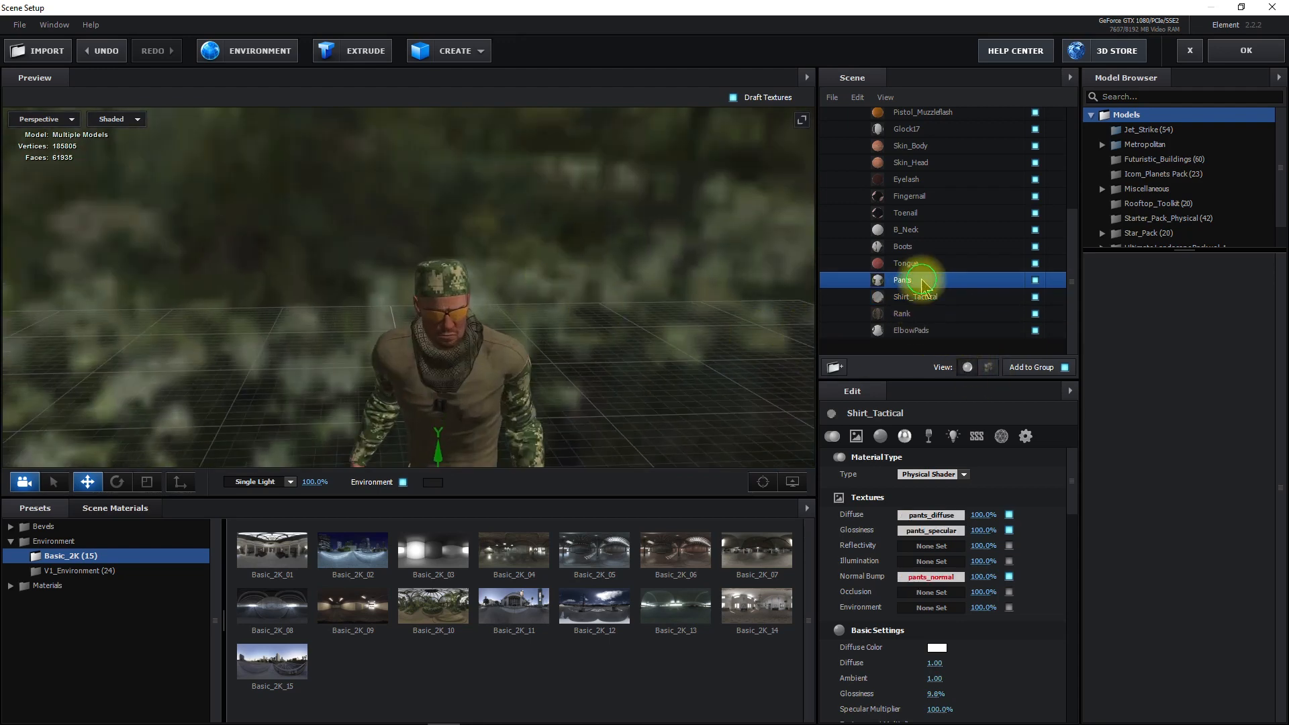
left_click(927, 580)
left_click(956, 490)
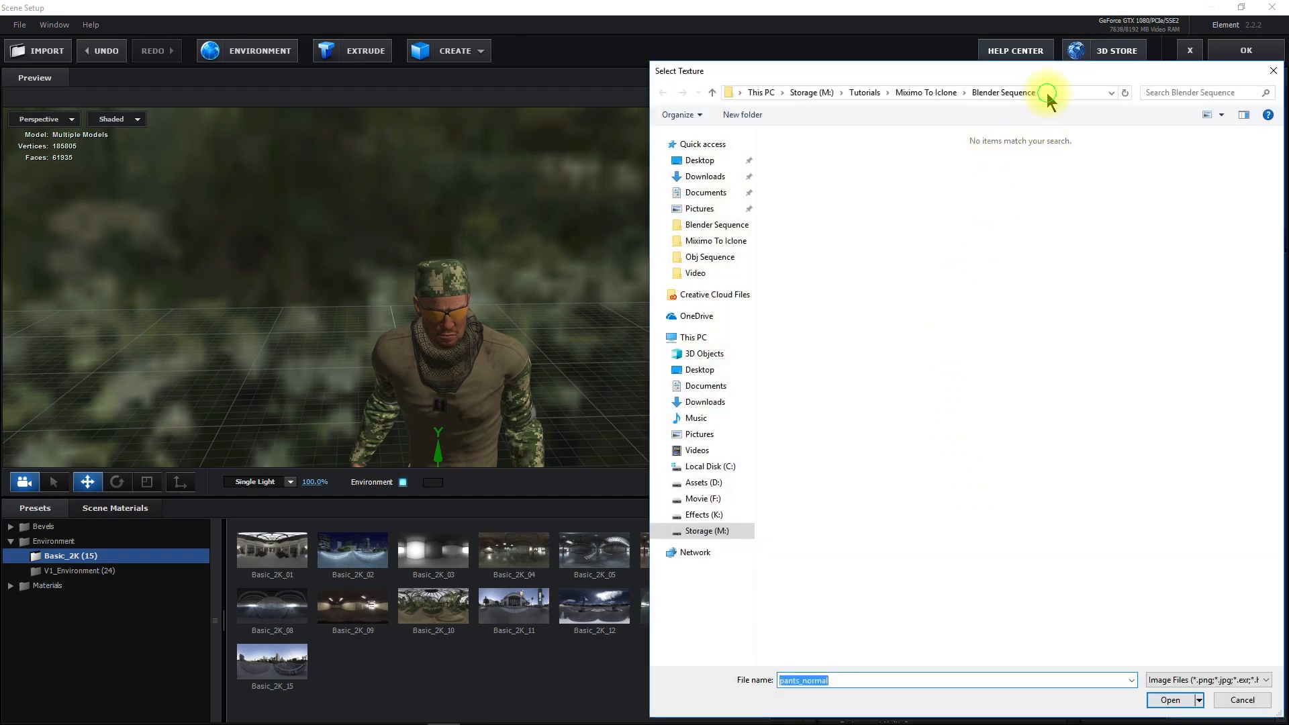
left_click(1047, 93)
key("BackSpace")
type("C:\\Users\\Mike's PC\\AppData\\Local\\Temp\\iClone7Temp\\iClone7Temp")
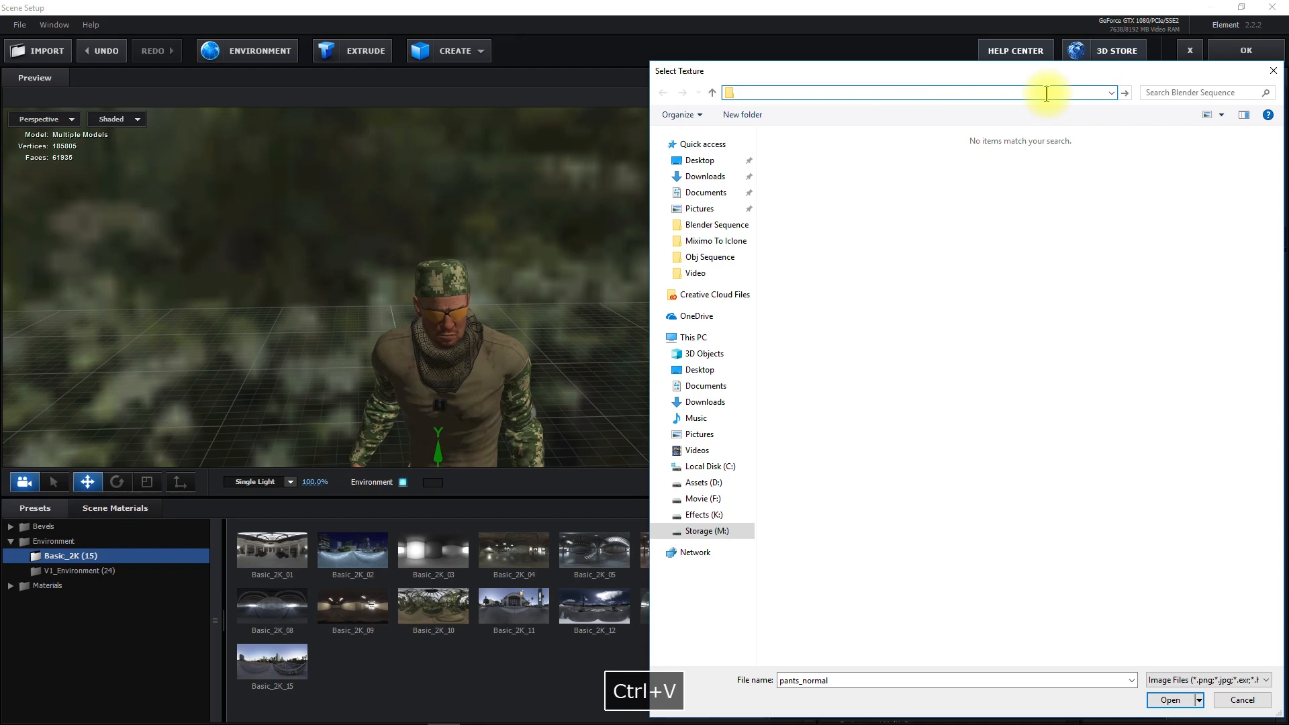
key("Return")
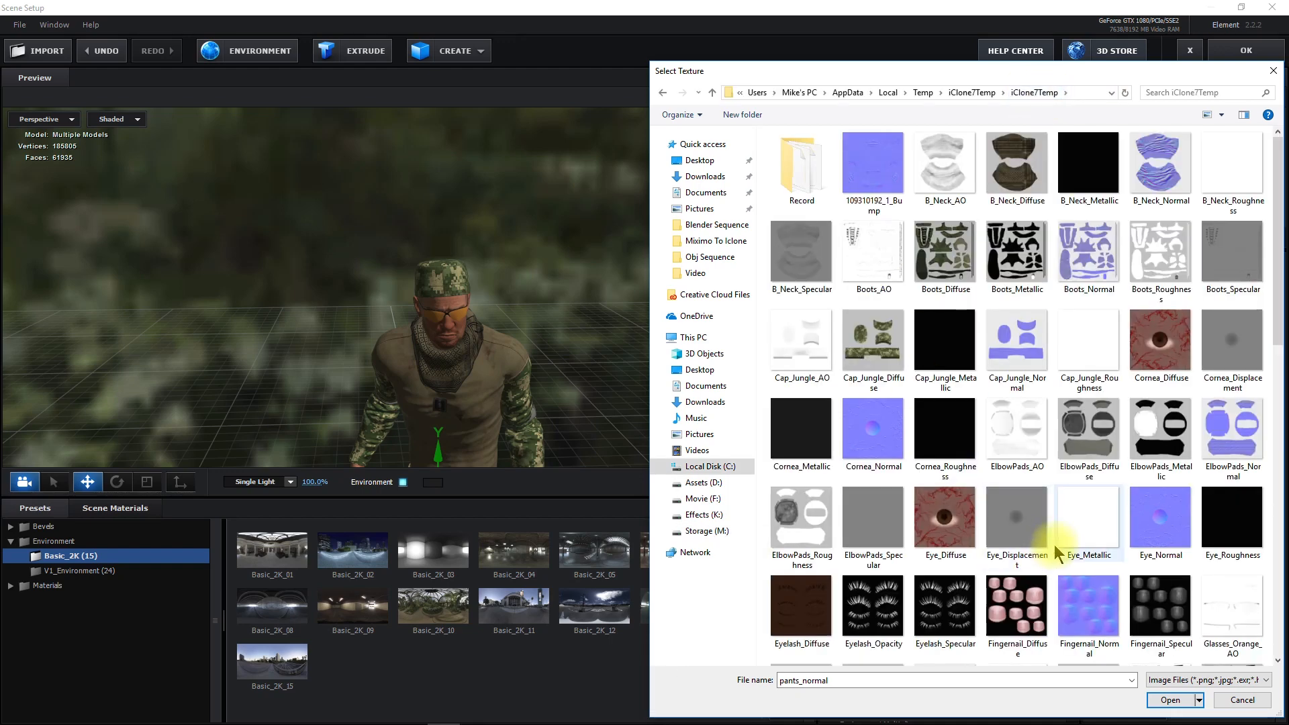
- Assign Pants_Normal as the pants' Normal Bump texture and accept the scene setup
scroll(1060, 555, "down", 10)
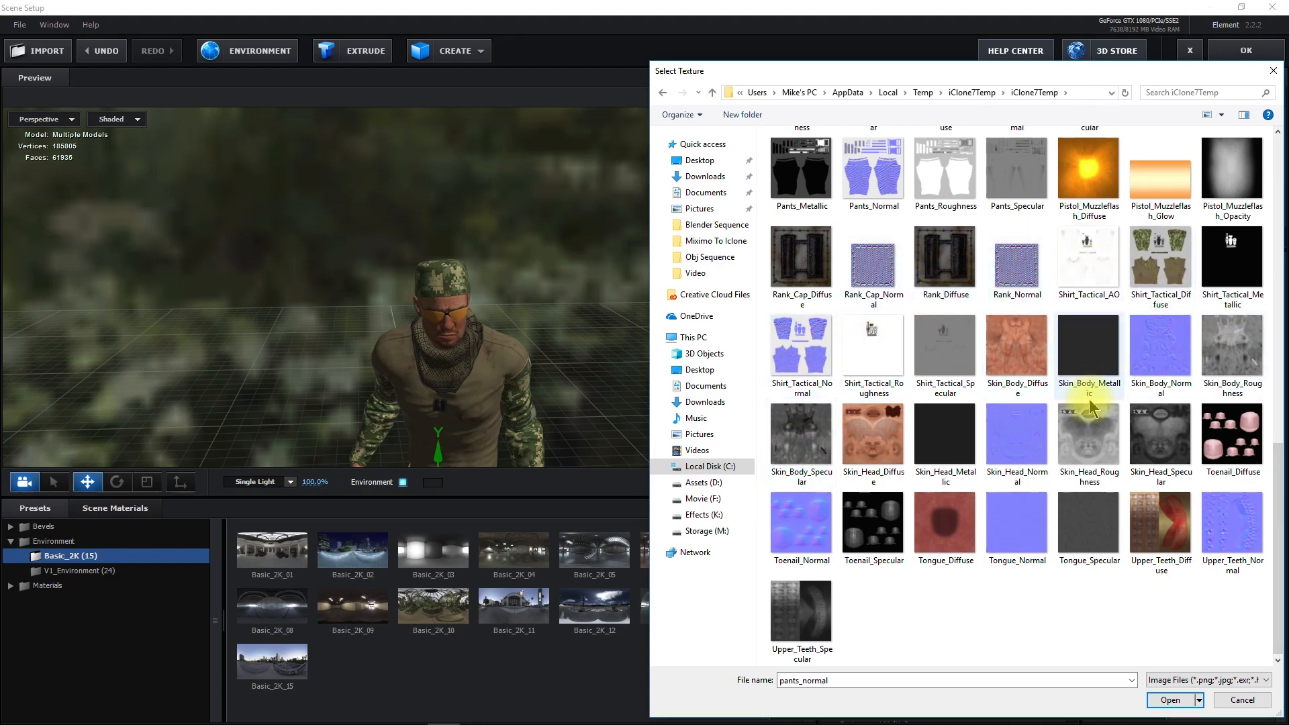
scroll(1072, 399, "up", 3)
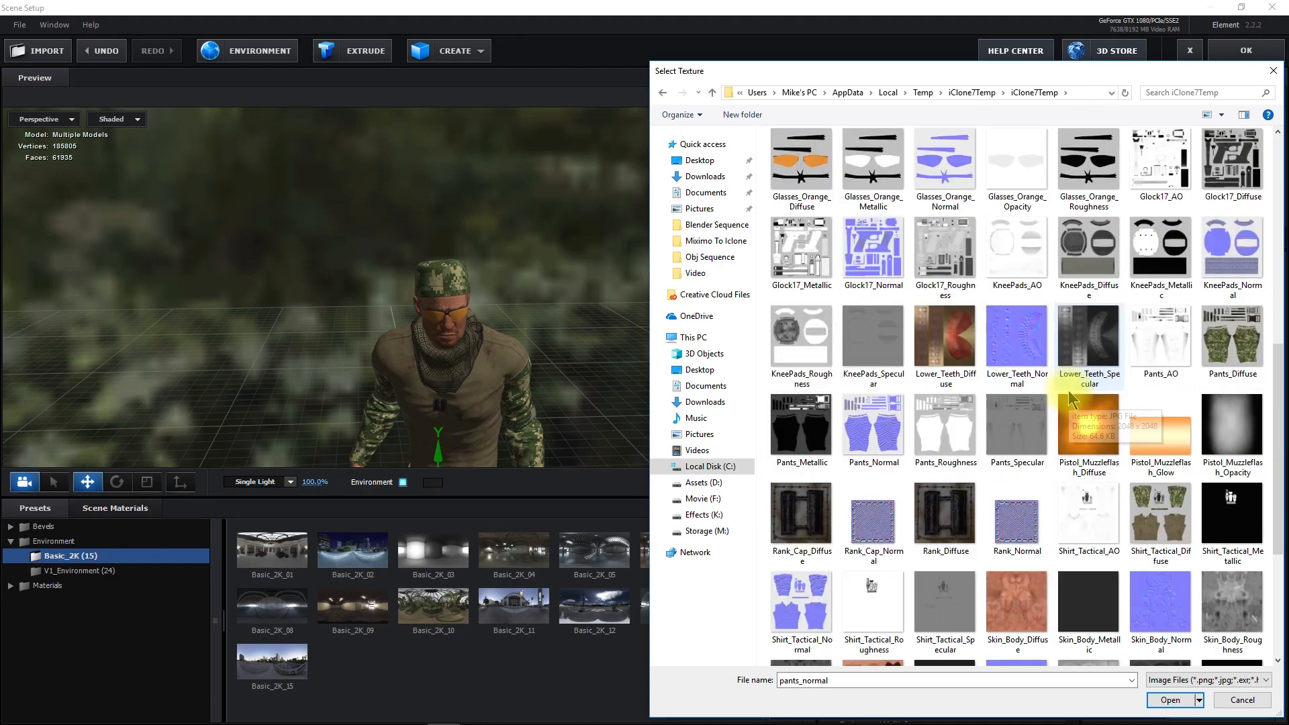
left_click(857, 428)
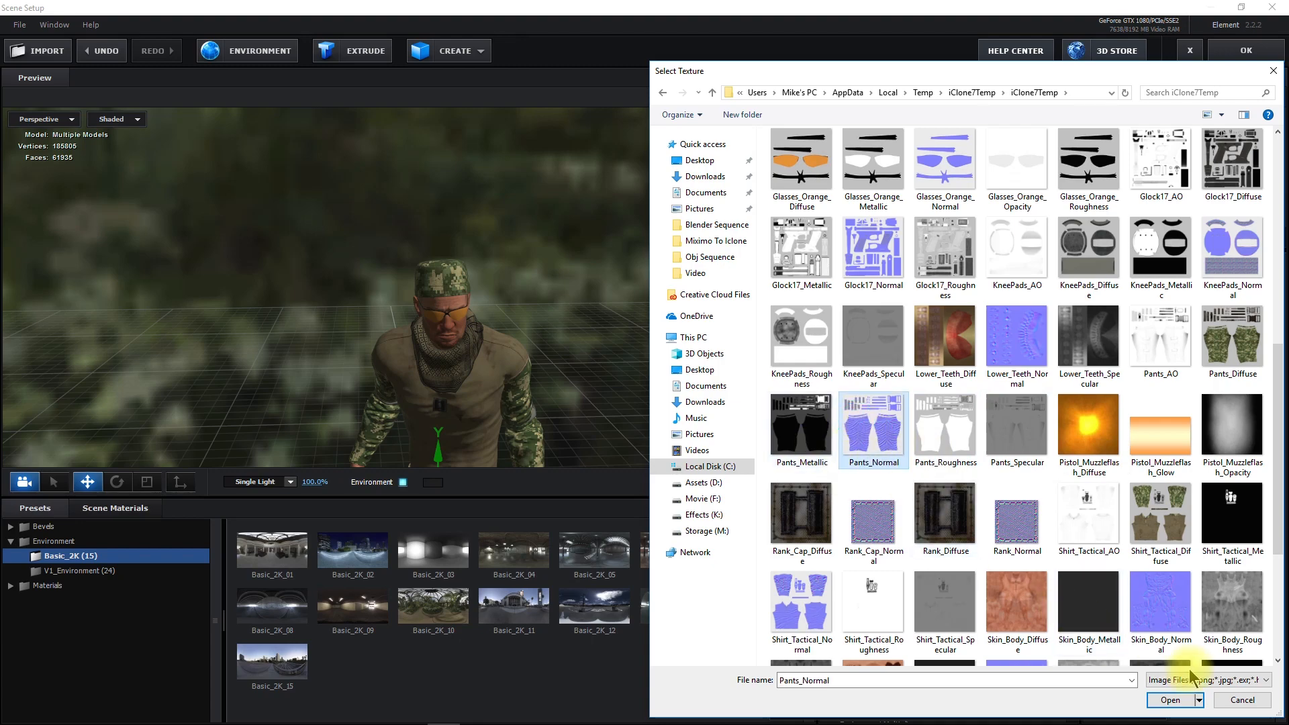
left_click(1168, 700)
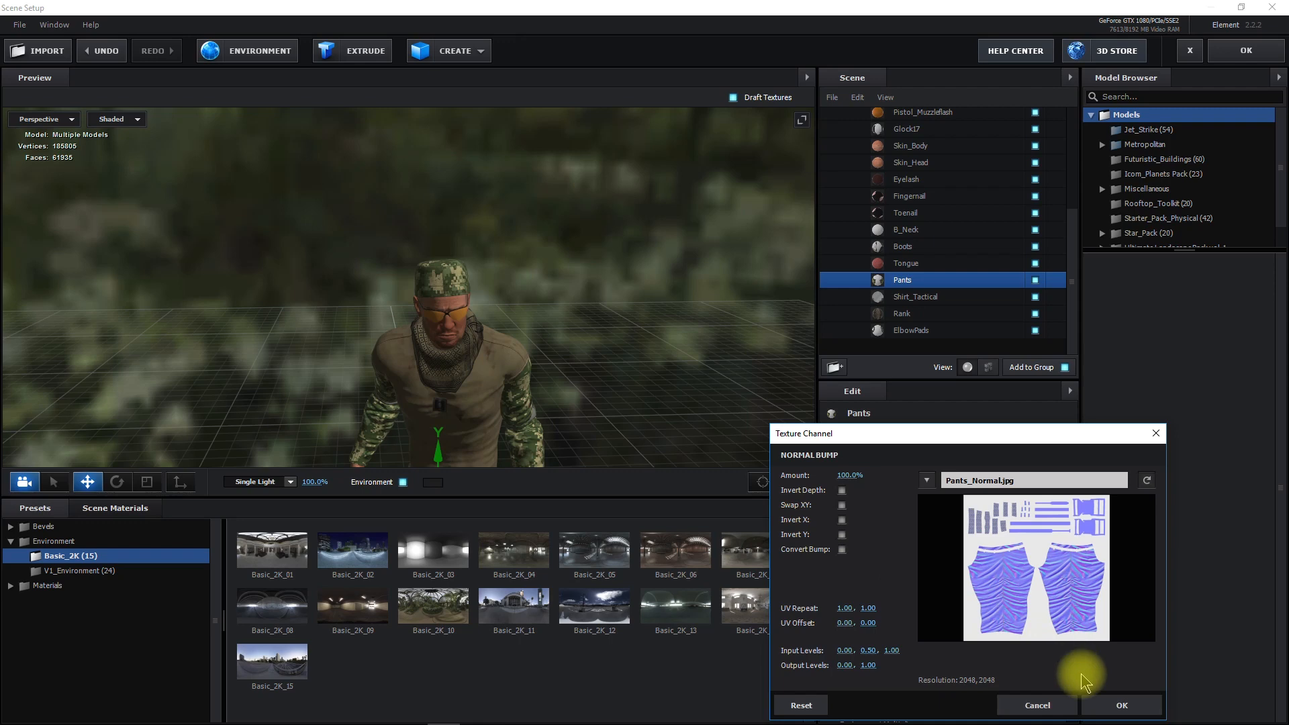
left_click(1117, 706)
left_click_drag(602, 324, 607, 226)
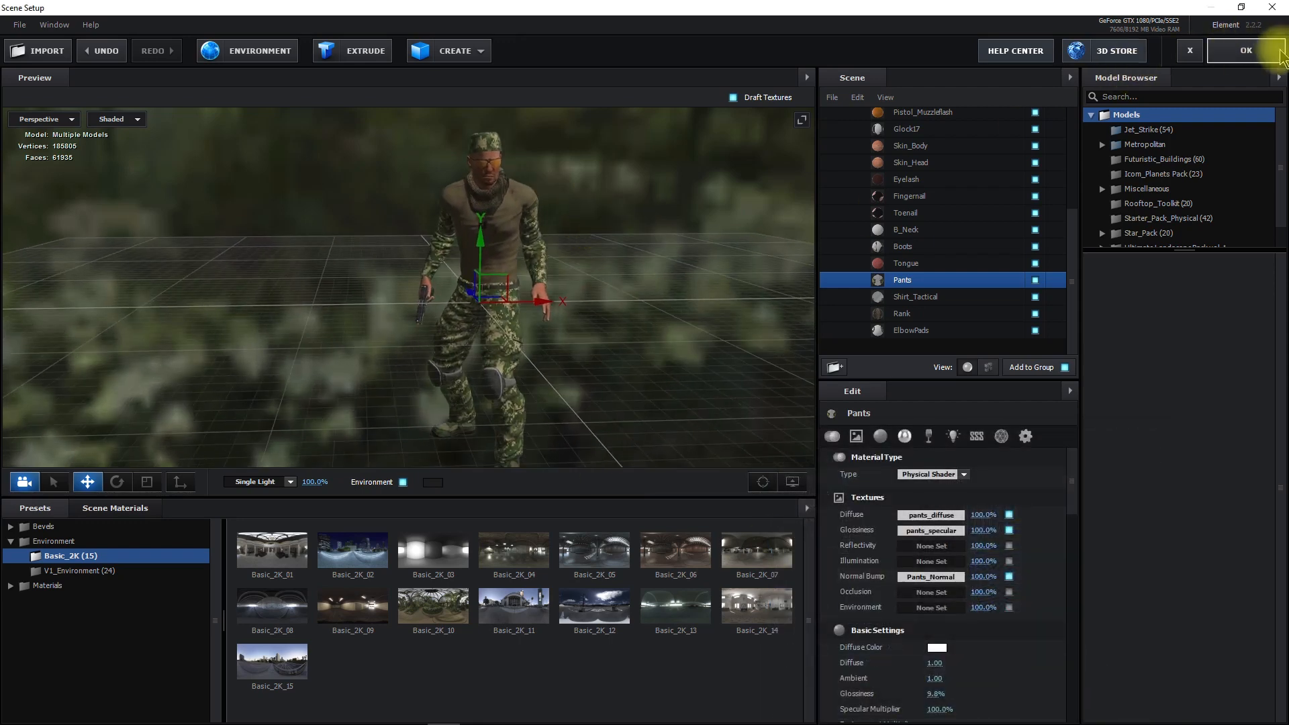
left_click(1279, 52)
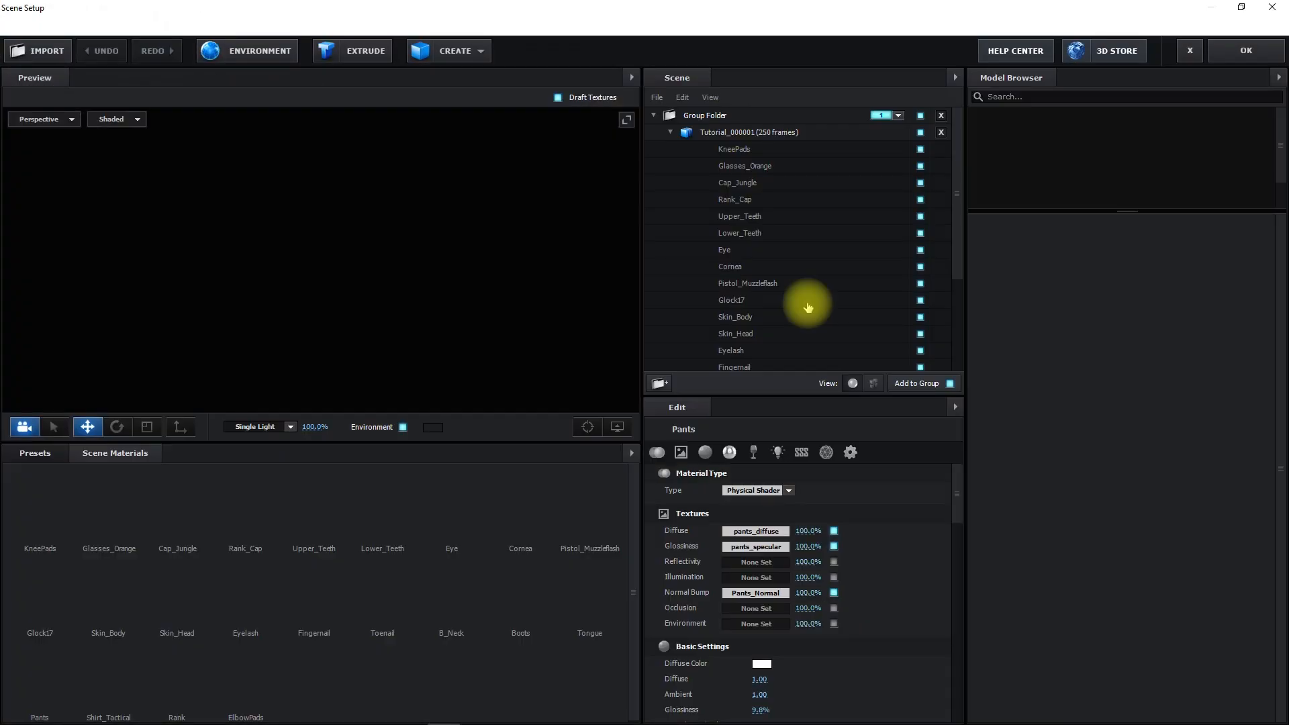
- Set the Subdivision Level of the Tutorial_000001 model to 3 and apply the scene setup
scroll(917, 193, "up", 3)
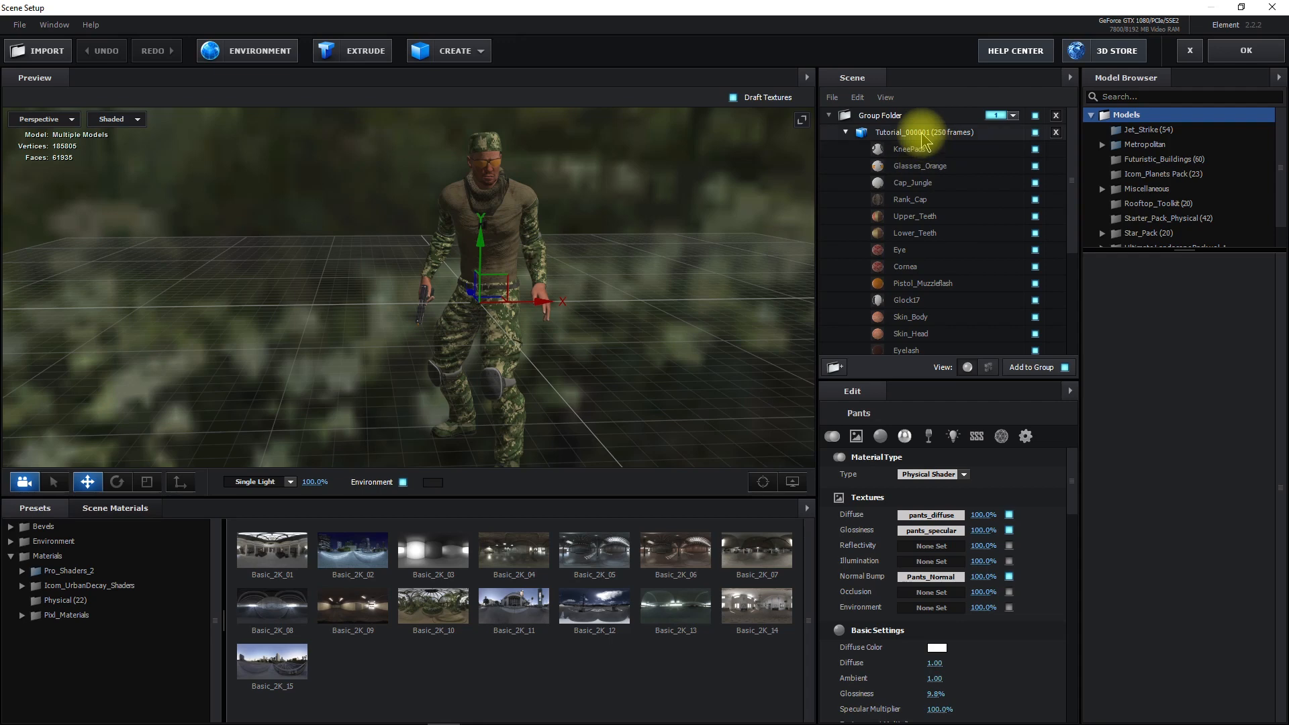
left_click(916, 132)
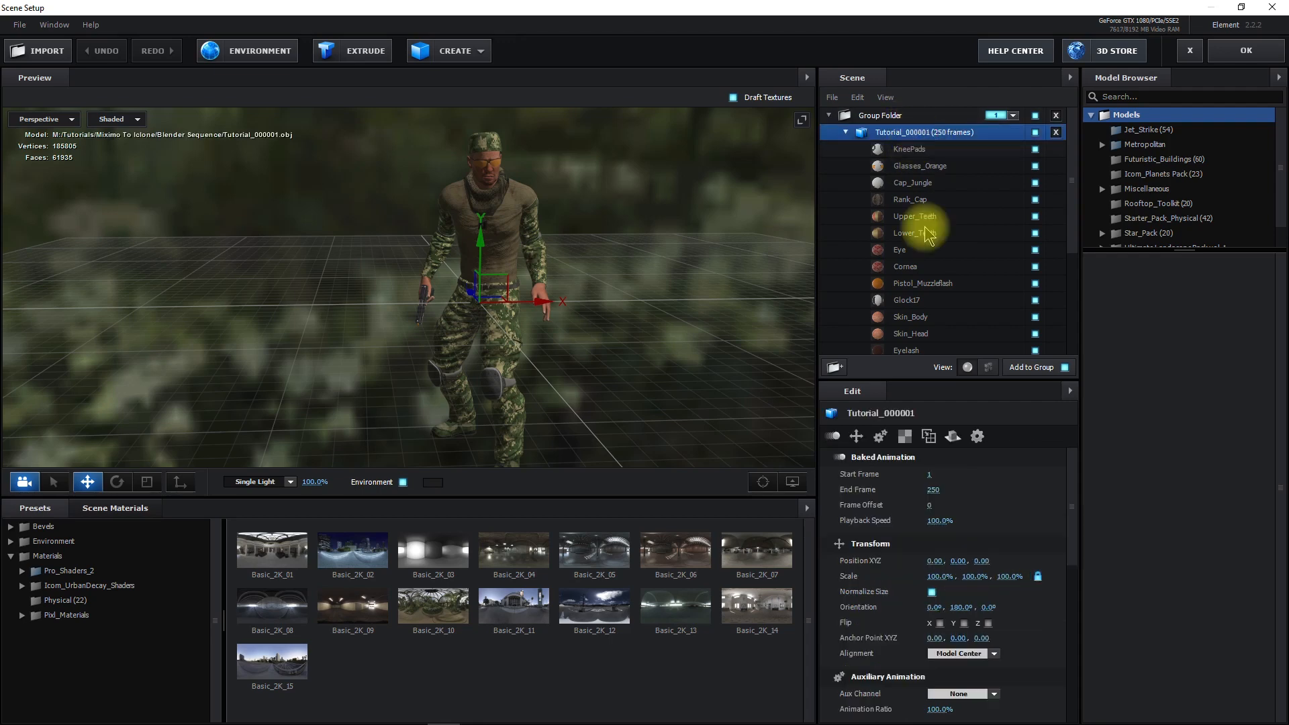
scroll(896, 621, "down", 5)
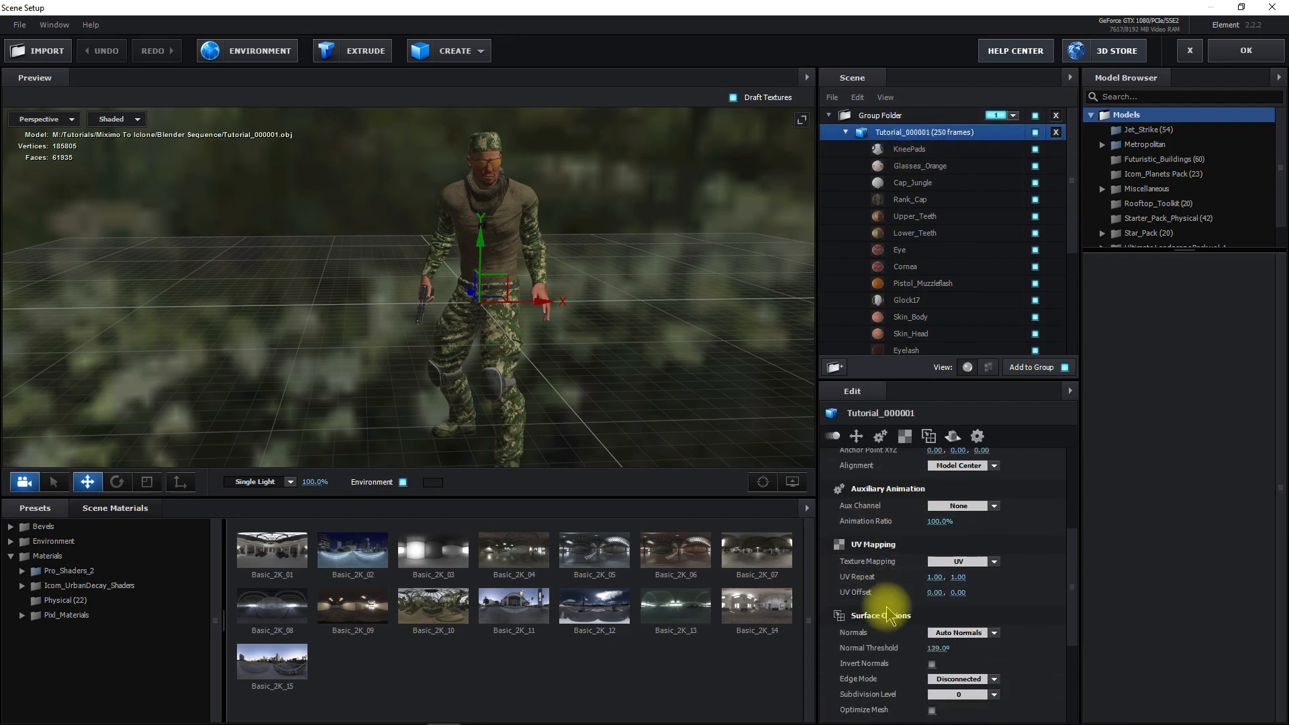
scroll(896, 598, "down", 5)
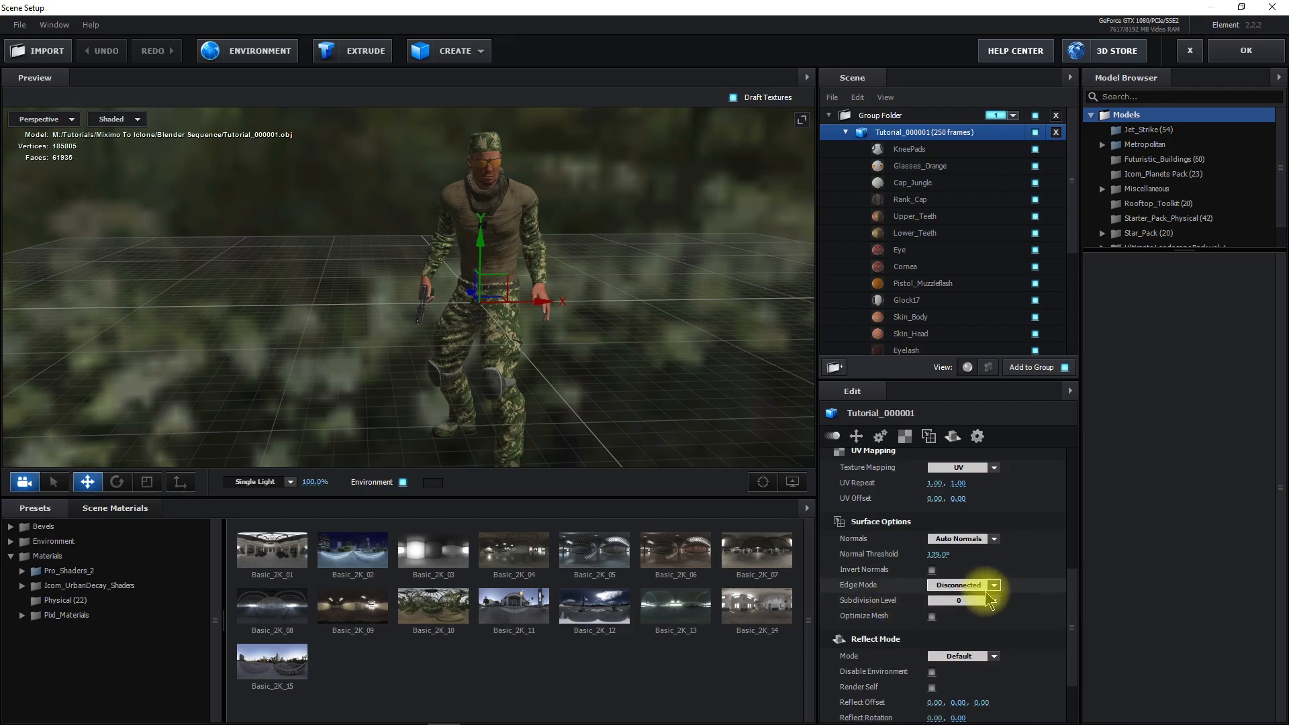
left_click(987, 601)
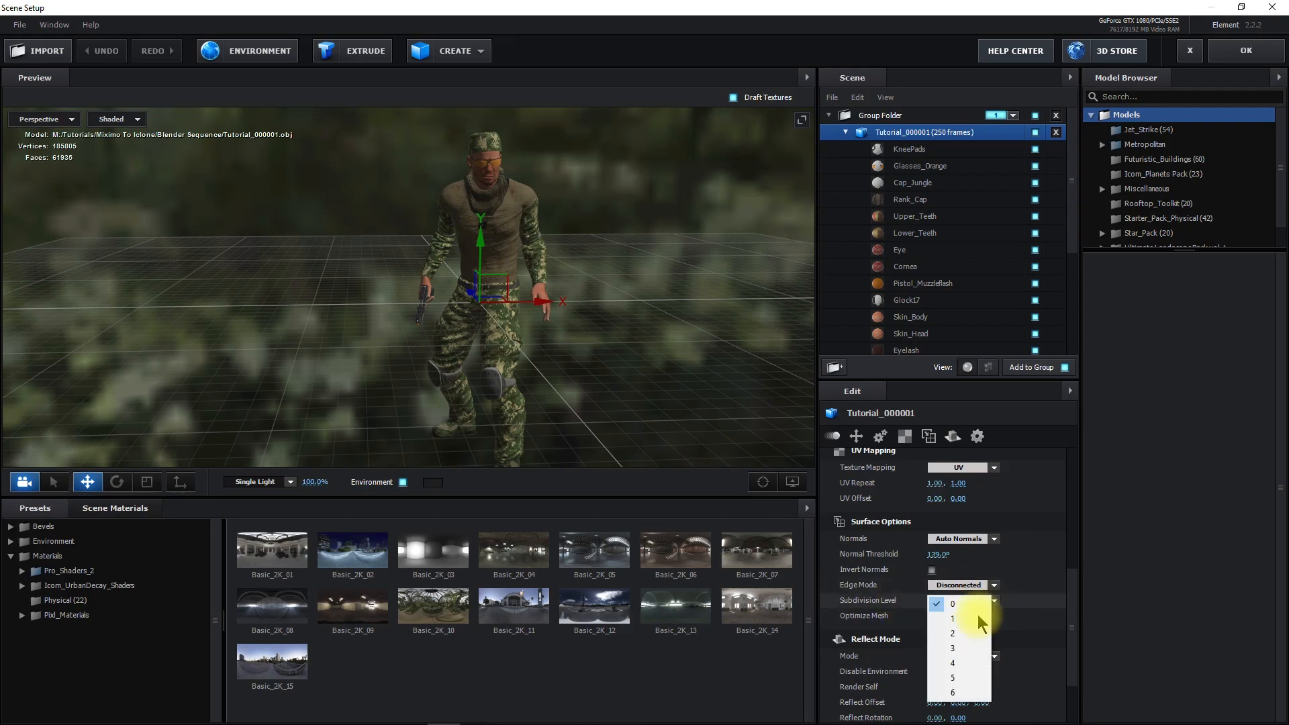
left_click(952, 648)
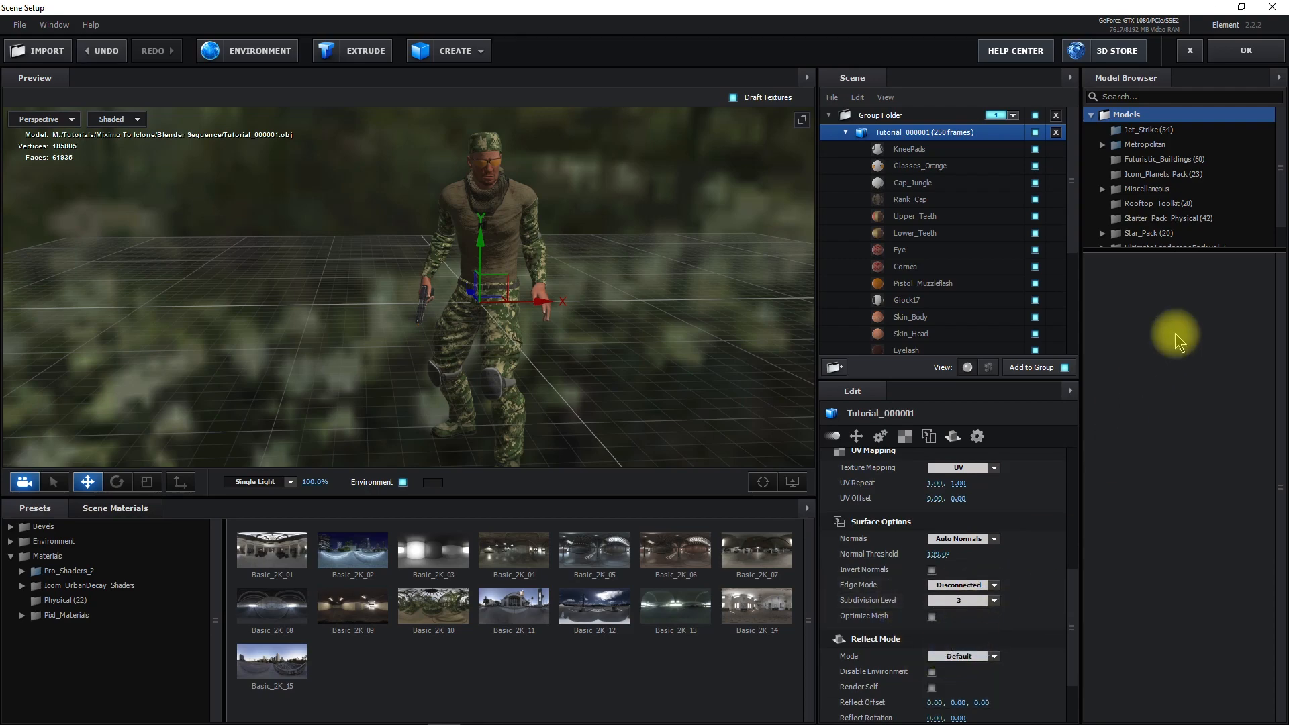
left_click(1239, 55)
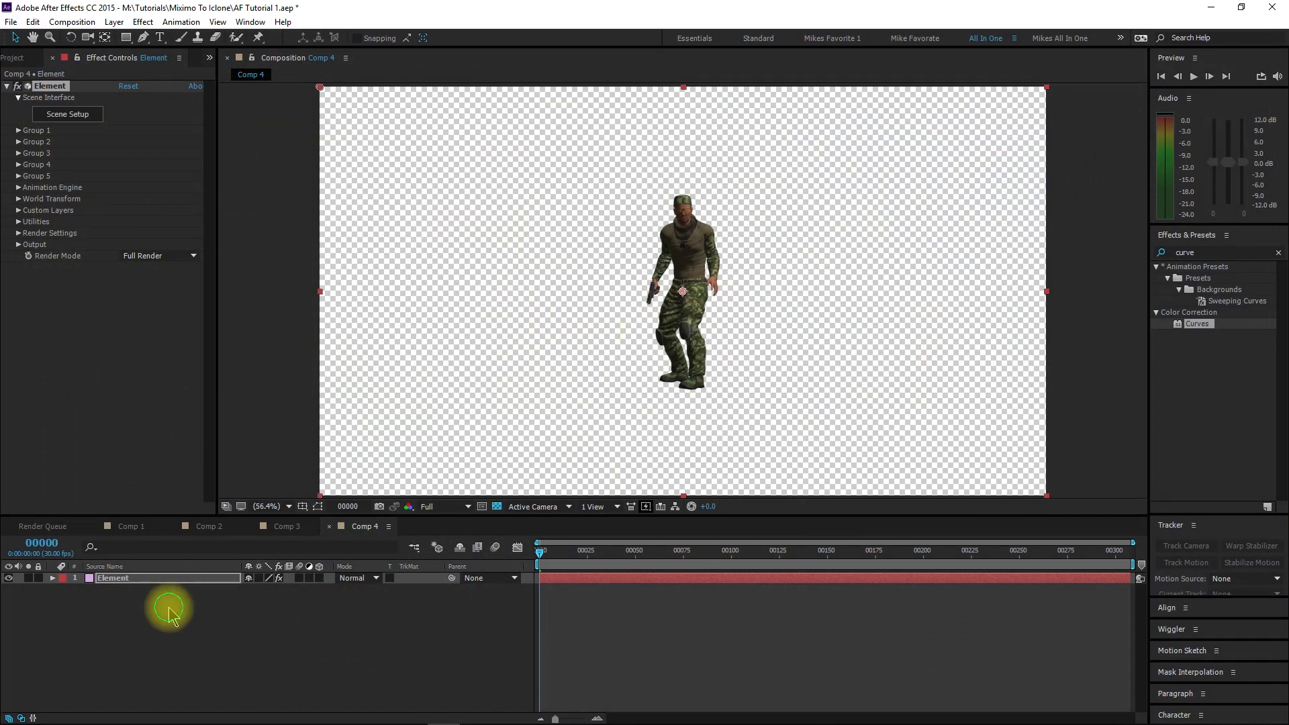
- Add the Background 1920 x 1080 PNG from the Miximo To Iclone folder in File Explorer to Comp 4
left_click(169, 613)
left_click(157, 580)
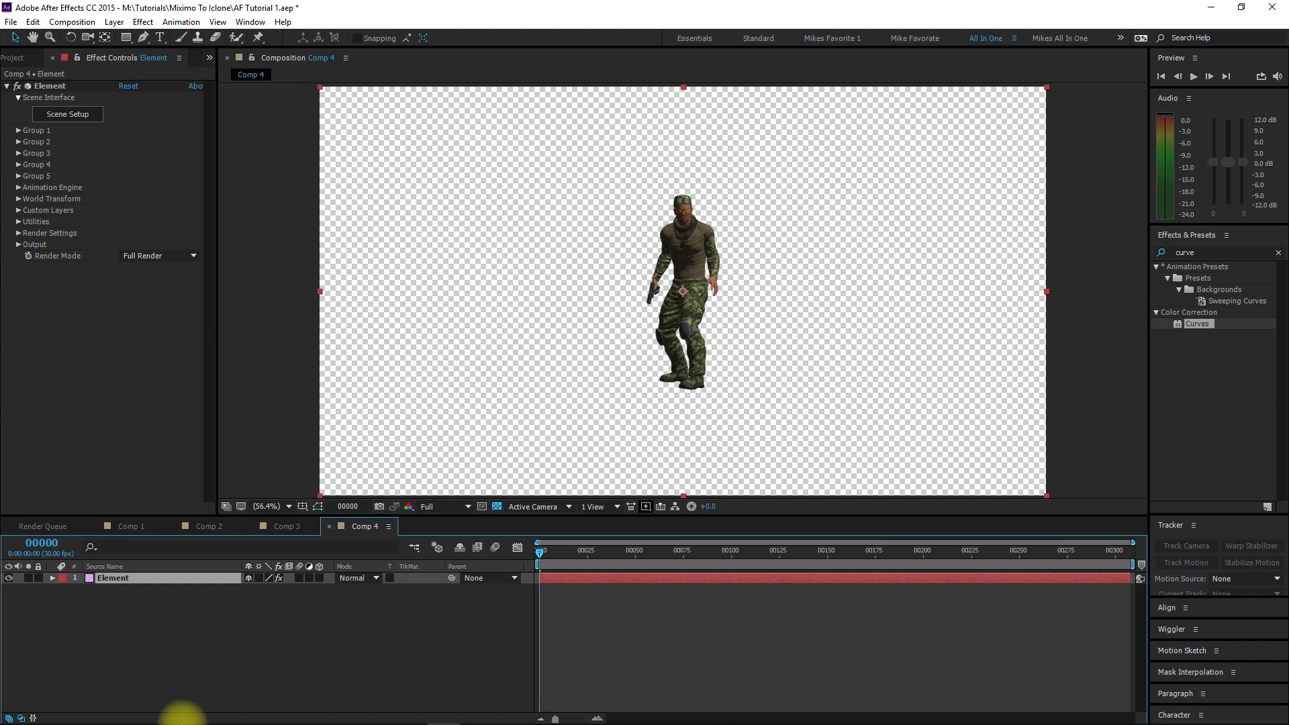
mouse_move(189, 721)
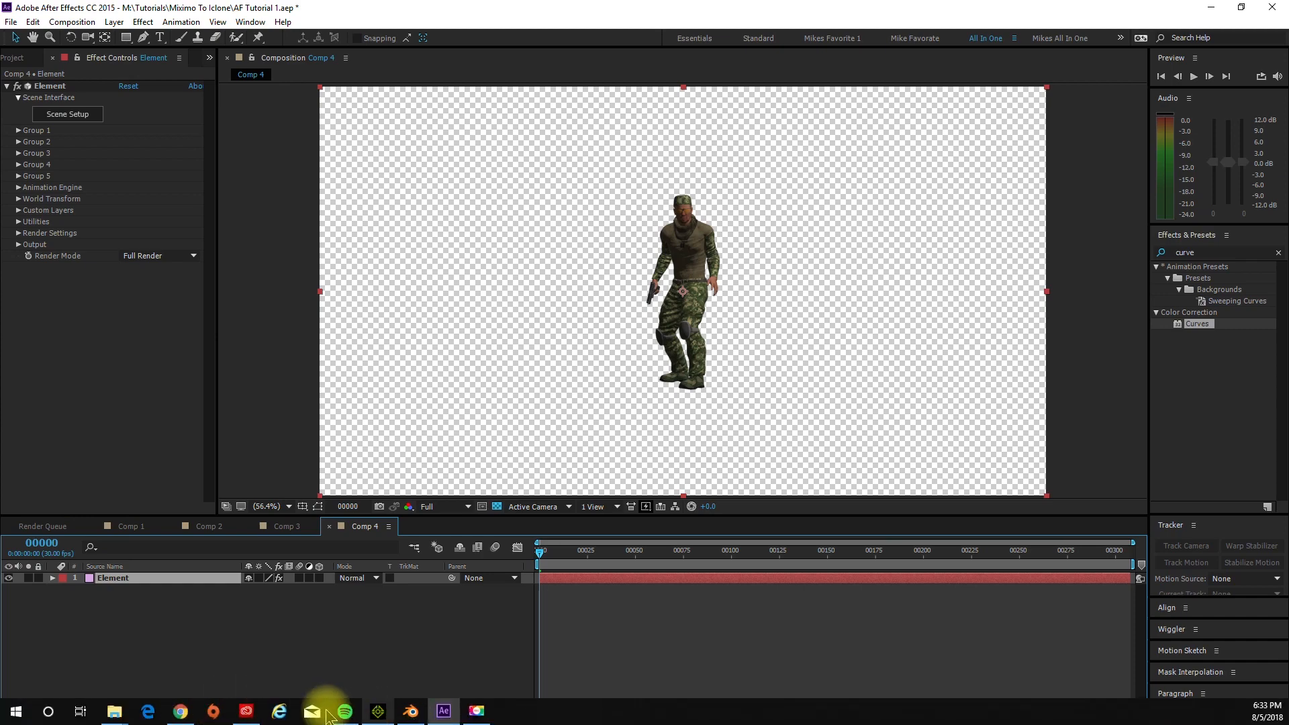
mouse_move(114, 713)
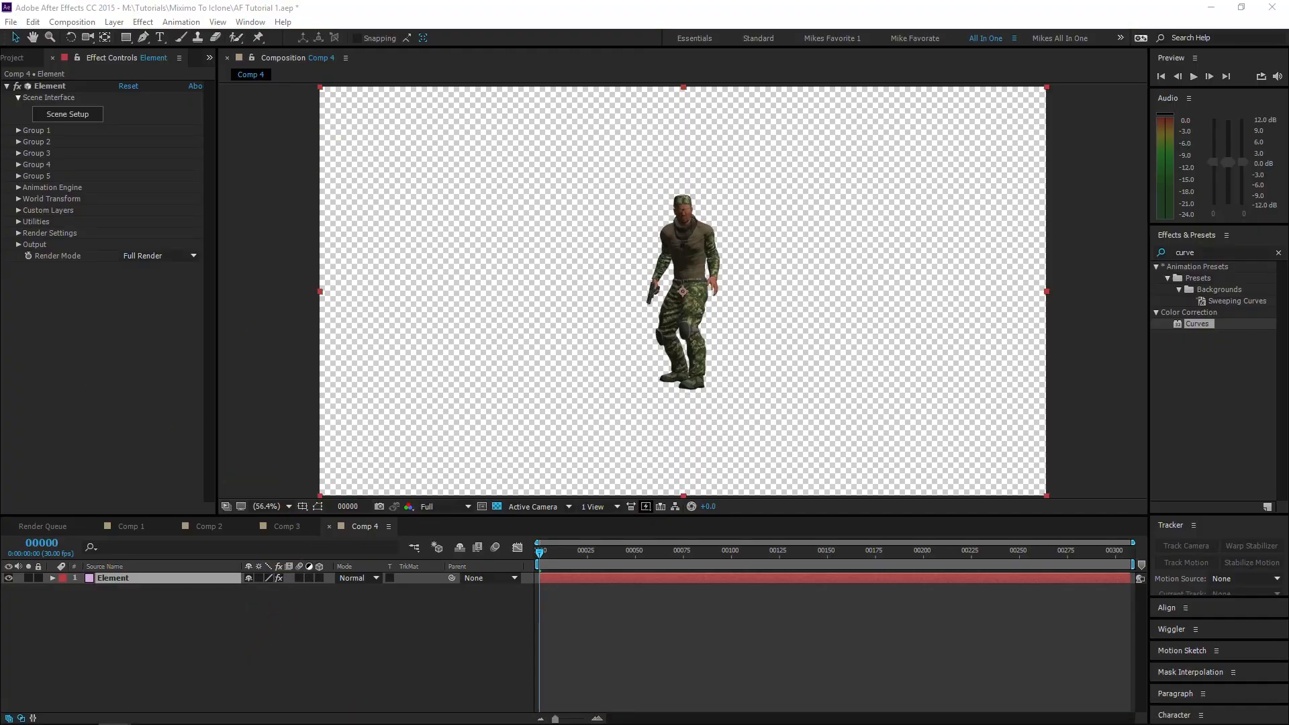
left_click_drag(1, 9, 759, 33)
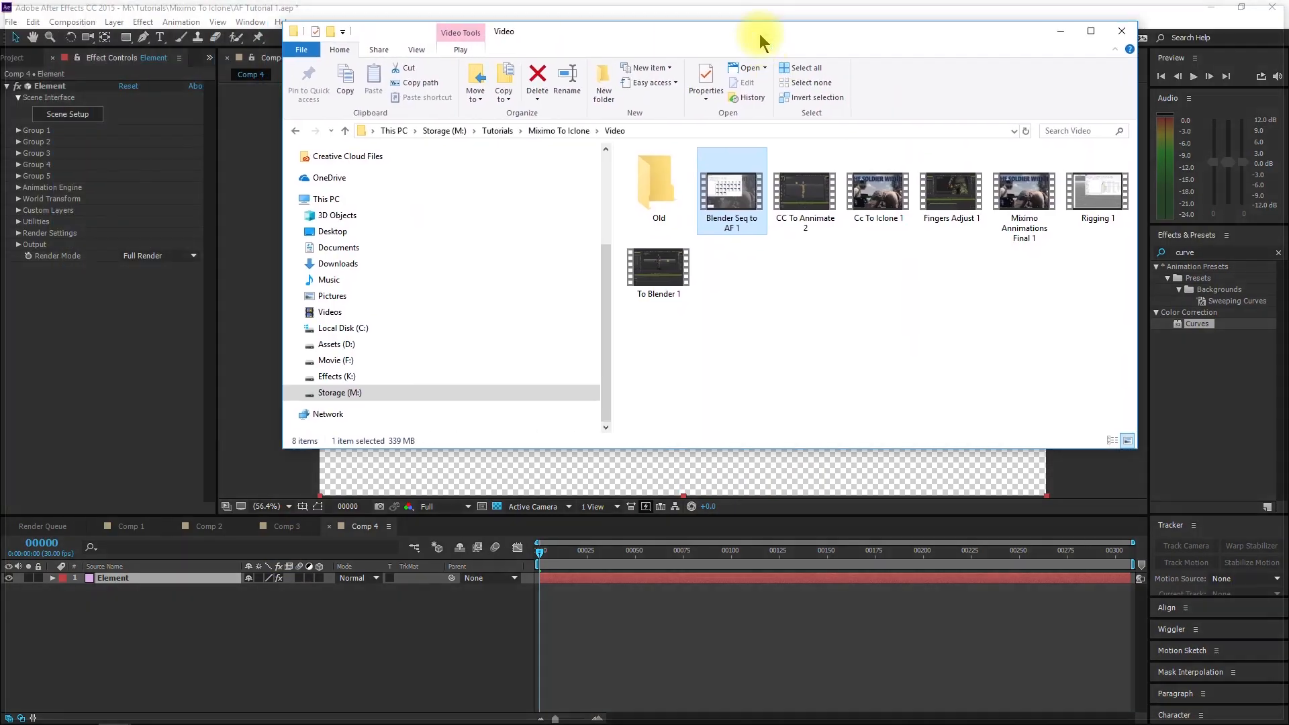
left_click(555, 132)
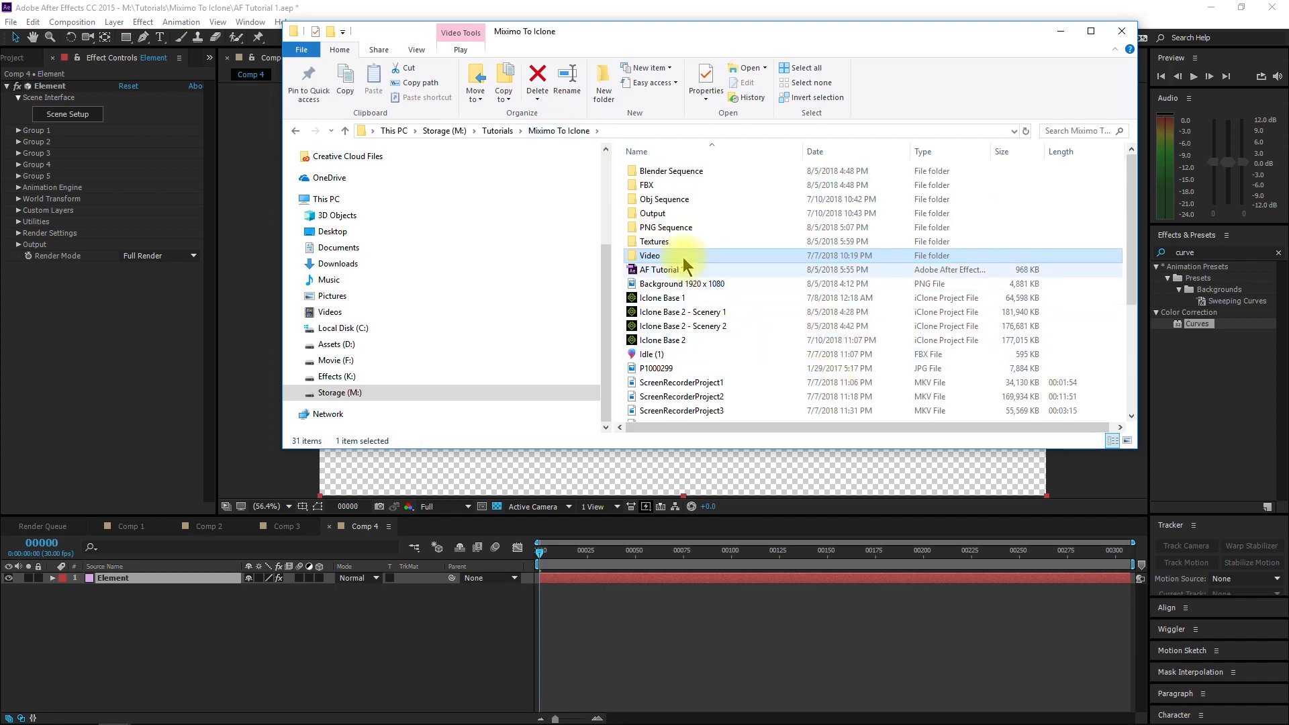
left_click(671, 284)
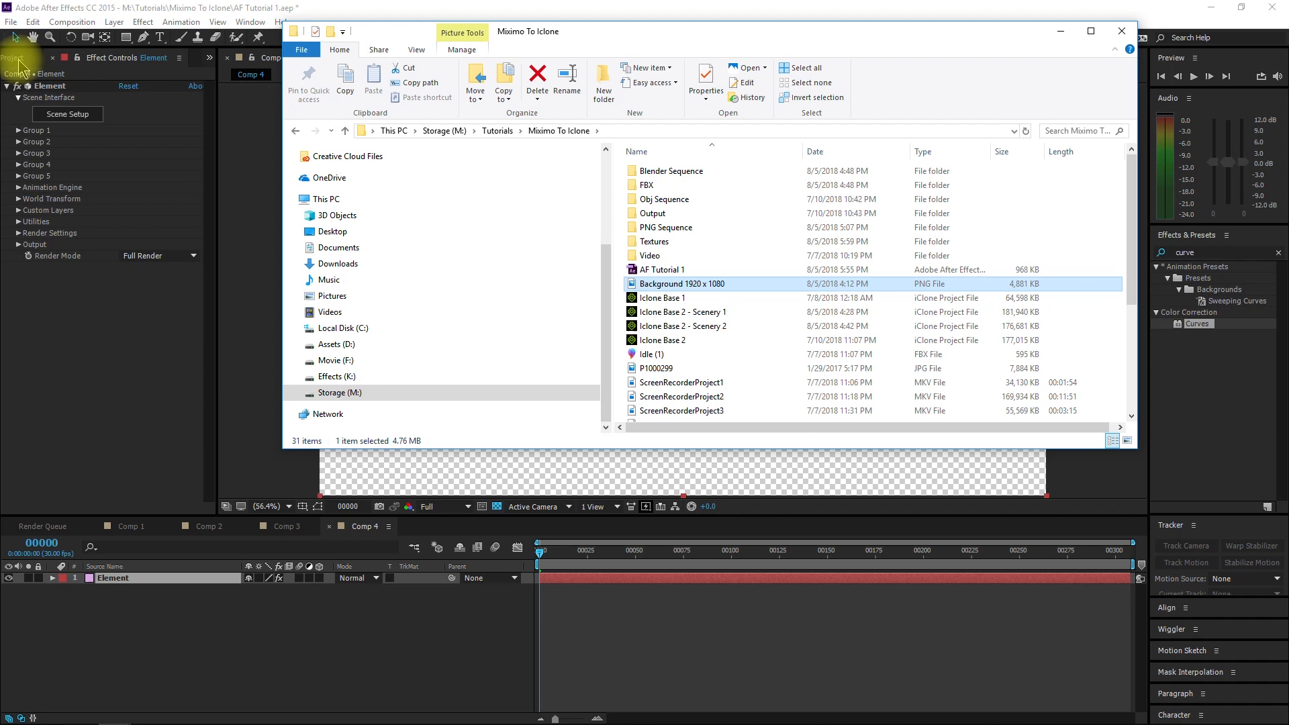
left_click_drag(656, 283, 297, 609)
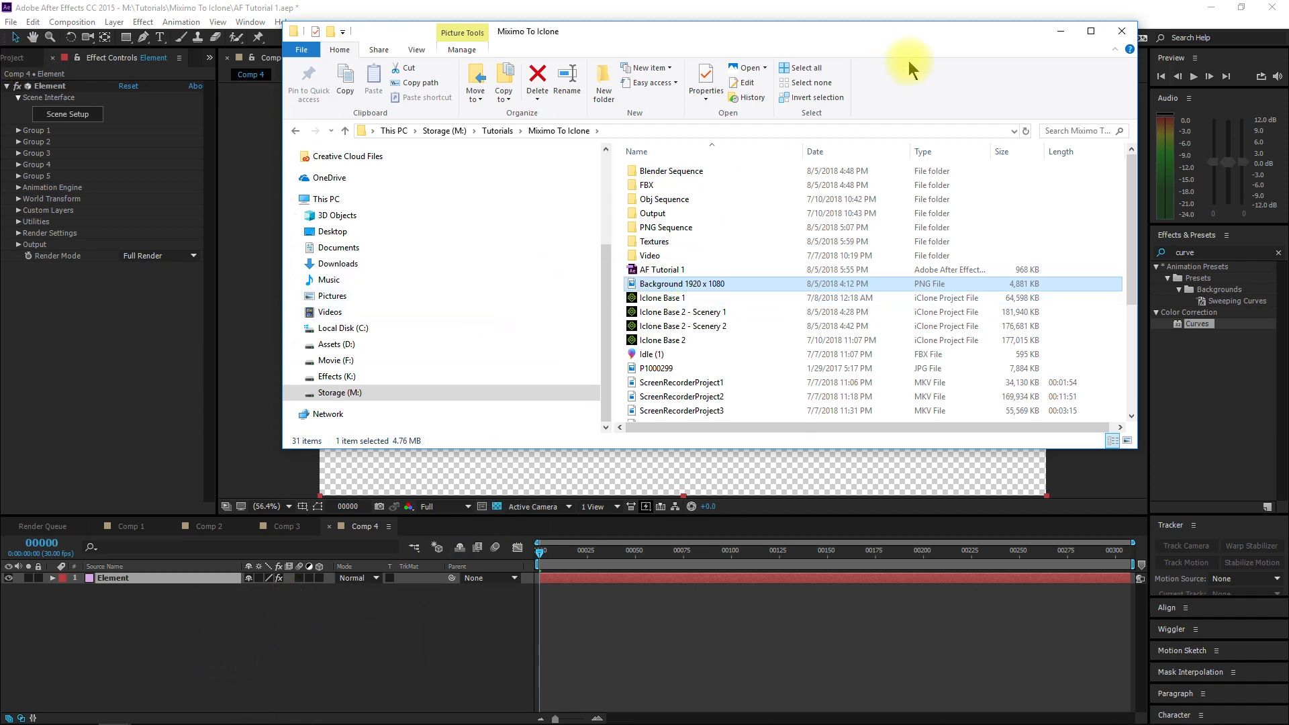
left_click(1060, 31)
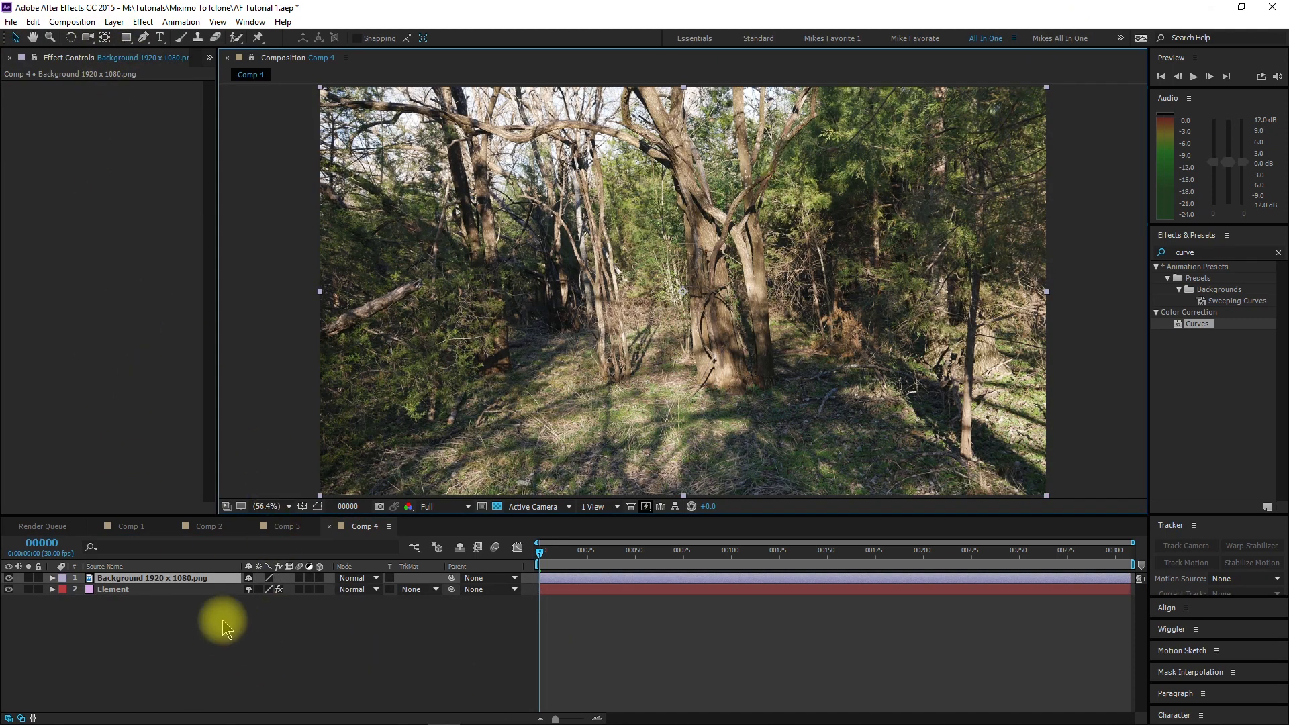
- Move the Element layer above the Background 1920 x 1080.png layer in Comp 4
left_click(215, 590)
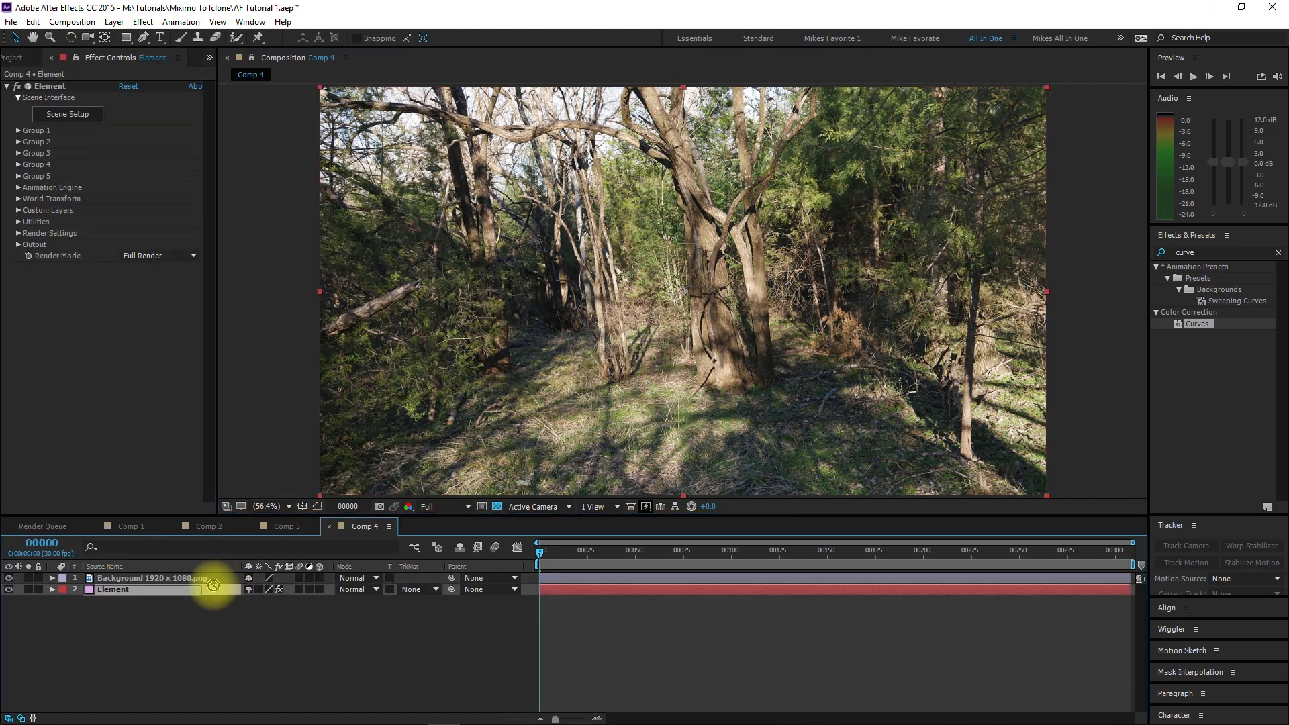
left_click_drag(204, 578, 210, 573)
left_click(158, 589)
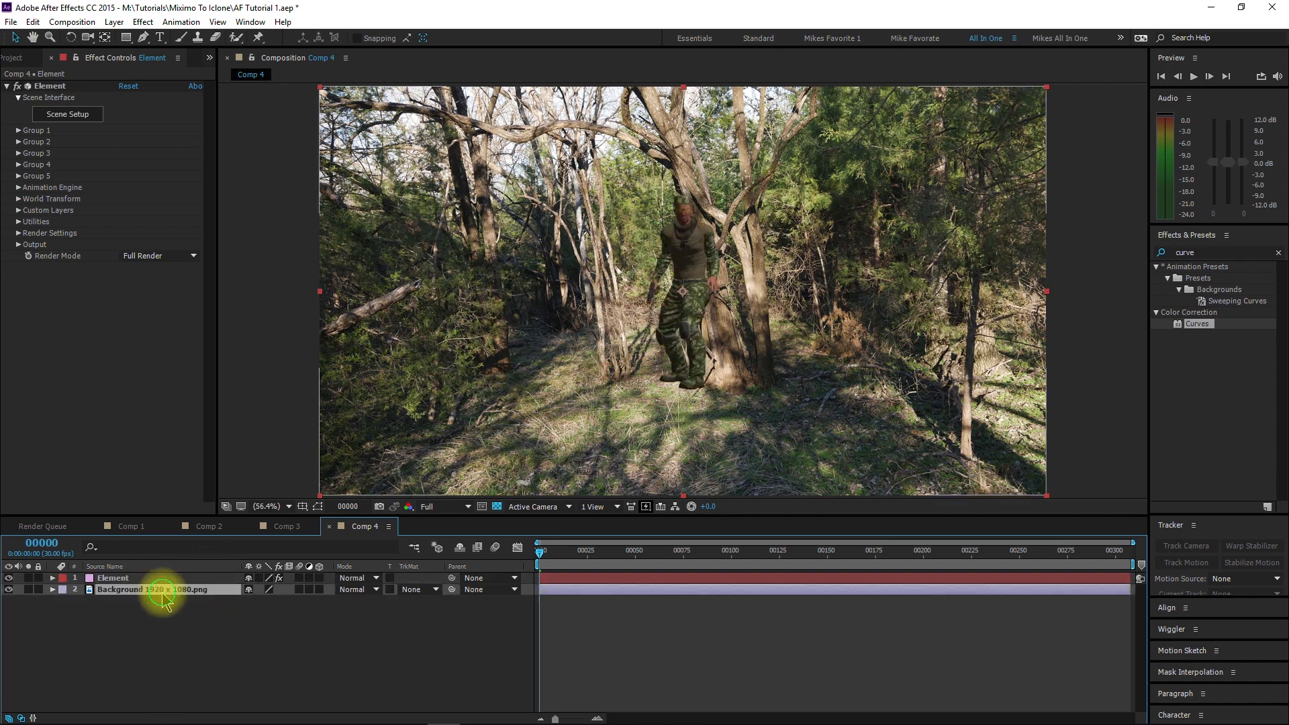
left_click(177, 578)
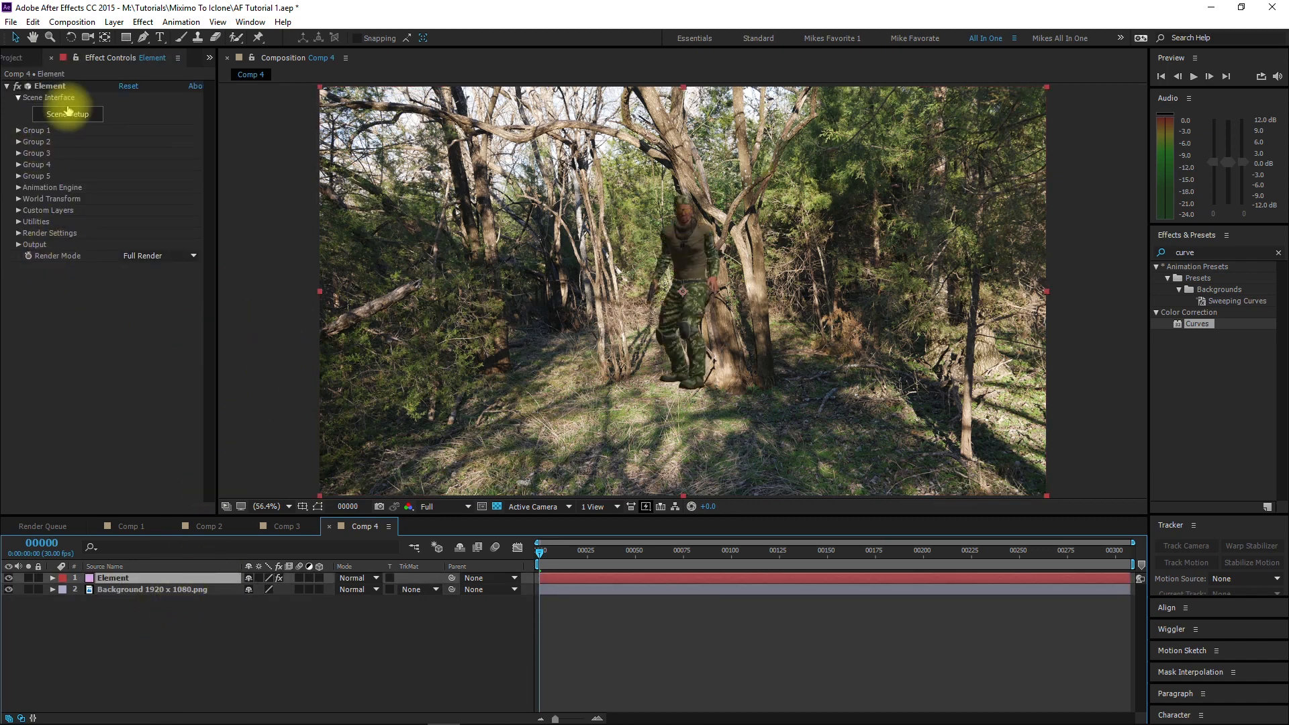
- Create a two-node camera layer named Camera 1 with the 35mm preset
left_click(116, 23)
mouse_move(134, 38)
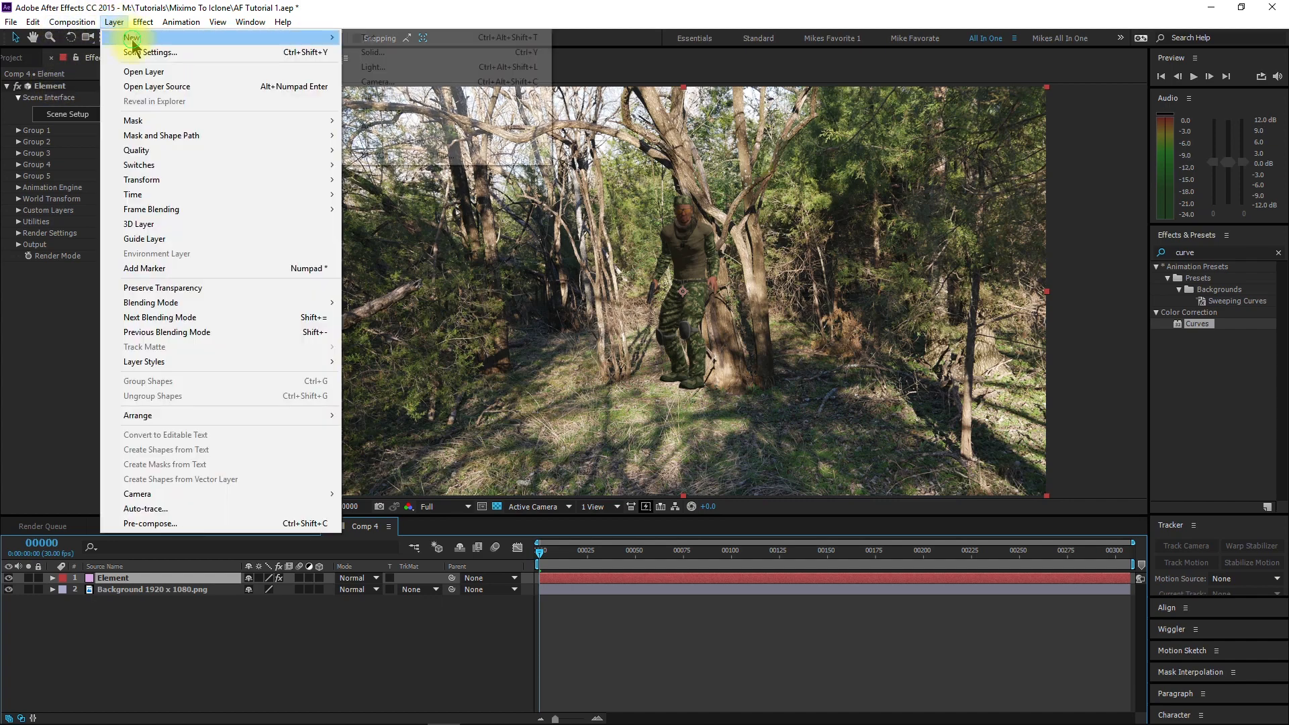
left_click(377, 80)
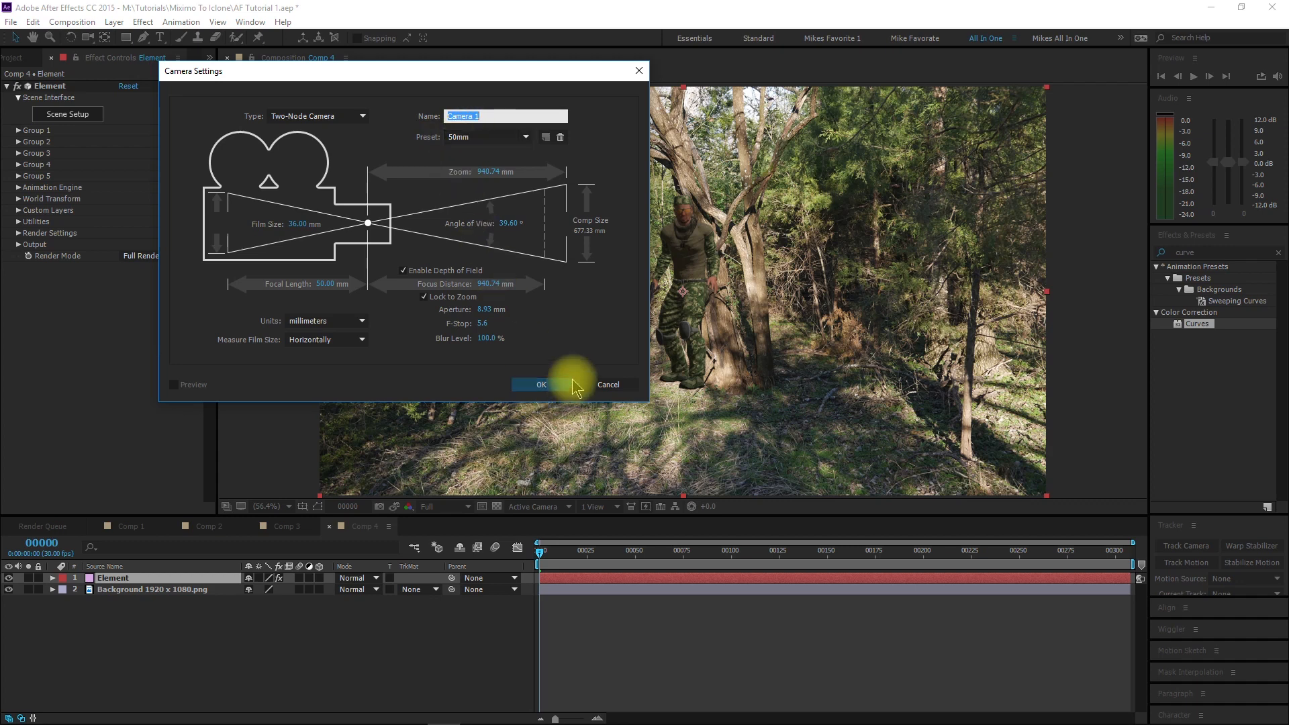
left_click(476, 139)
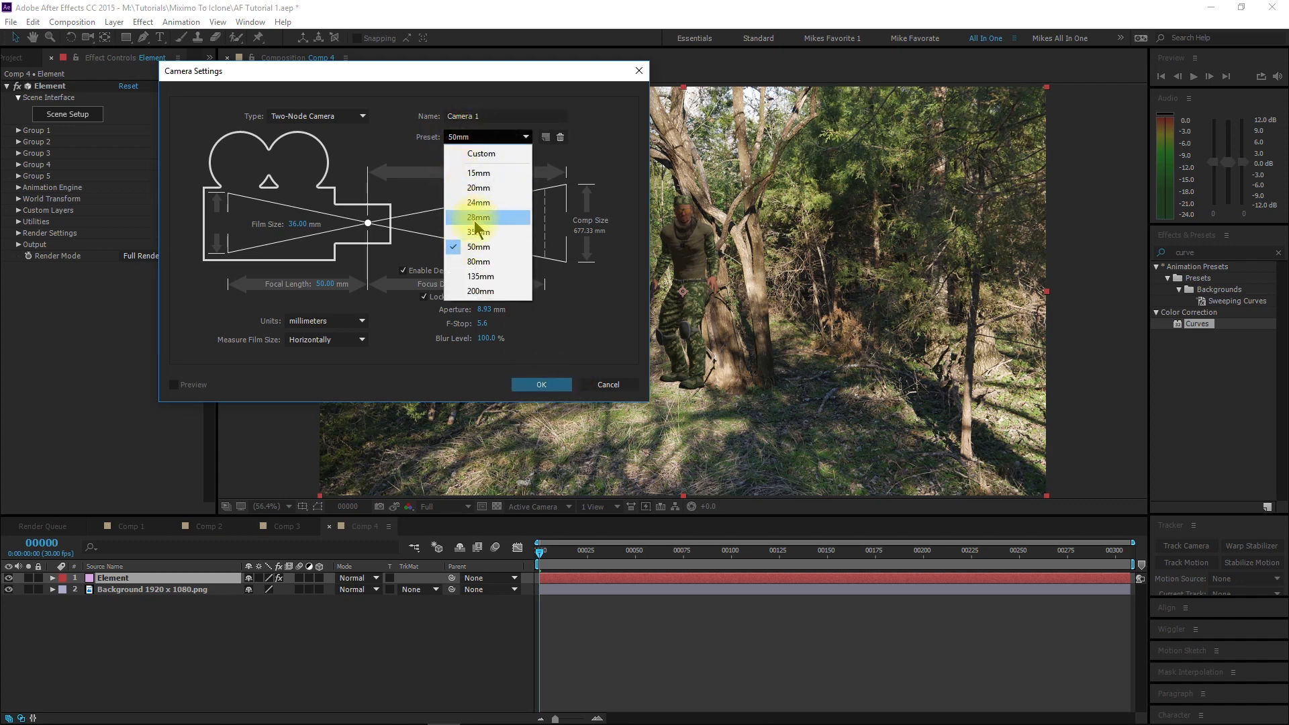
left_click(475, 220)
left_click(460, 137)
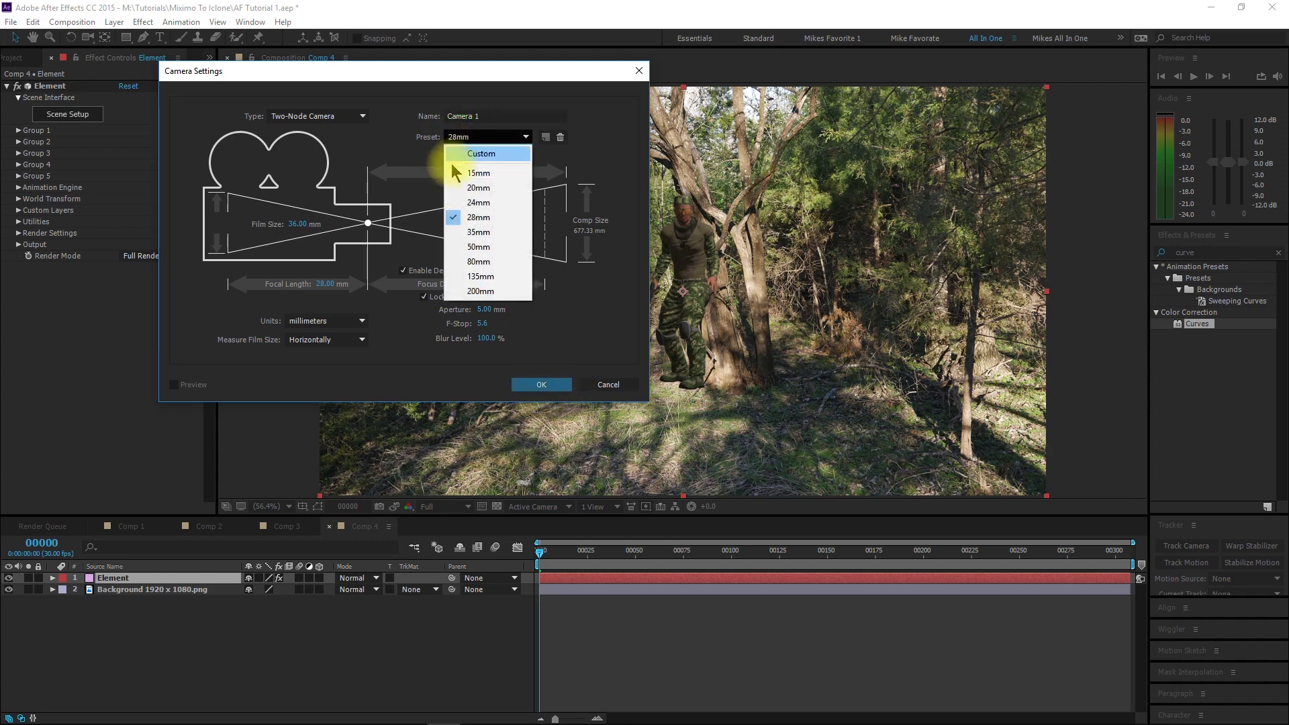
left_click(473, 233)
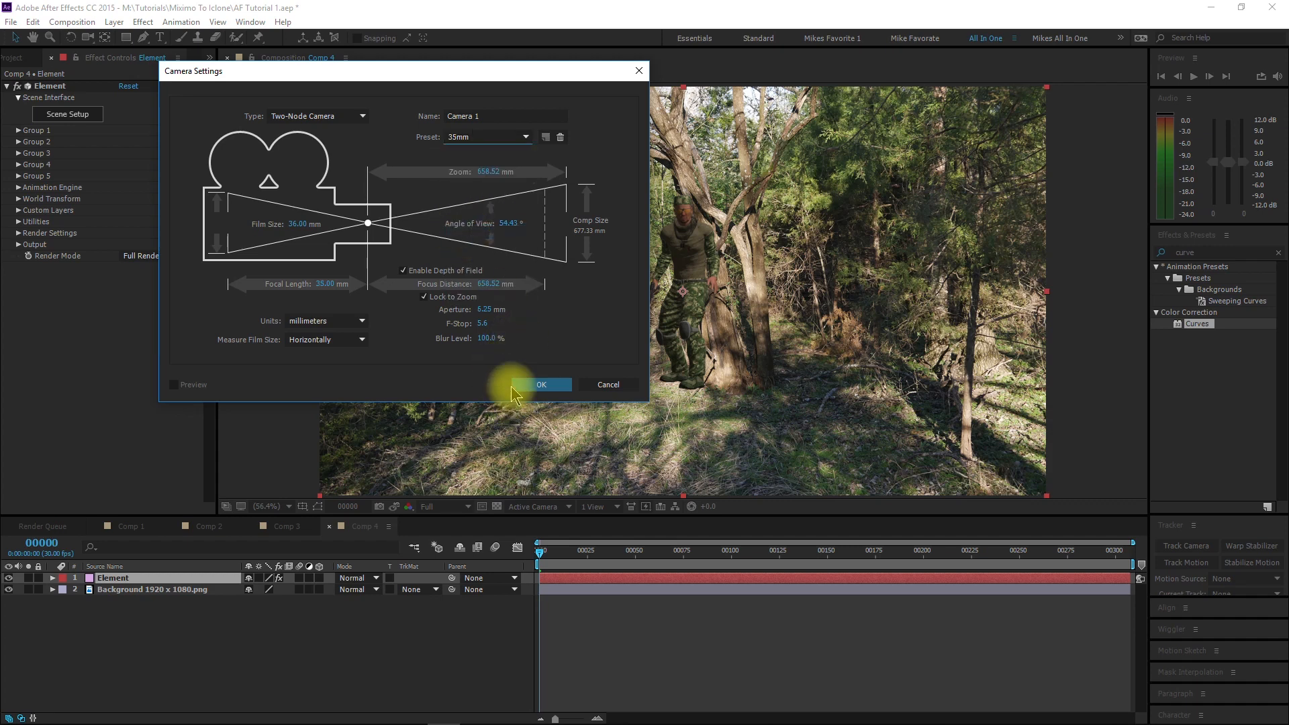
left_click(542, 385)
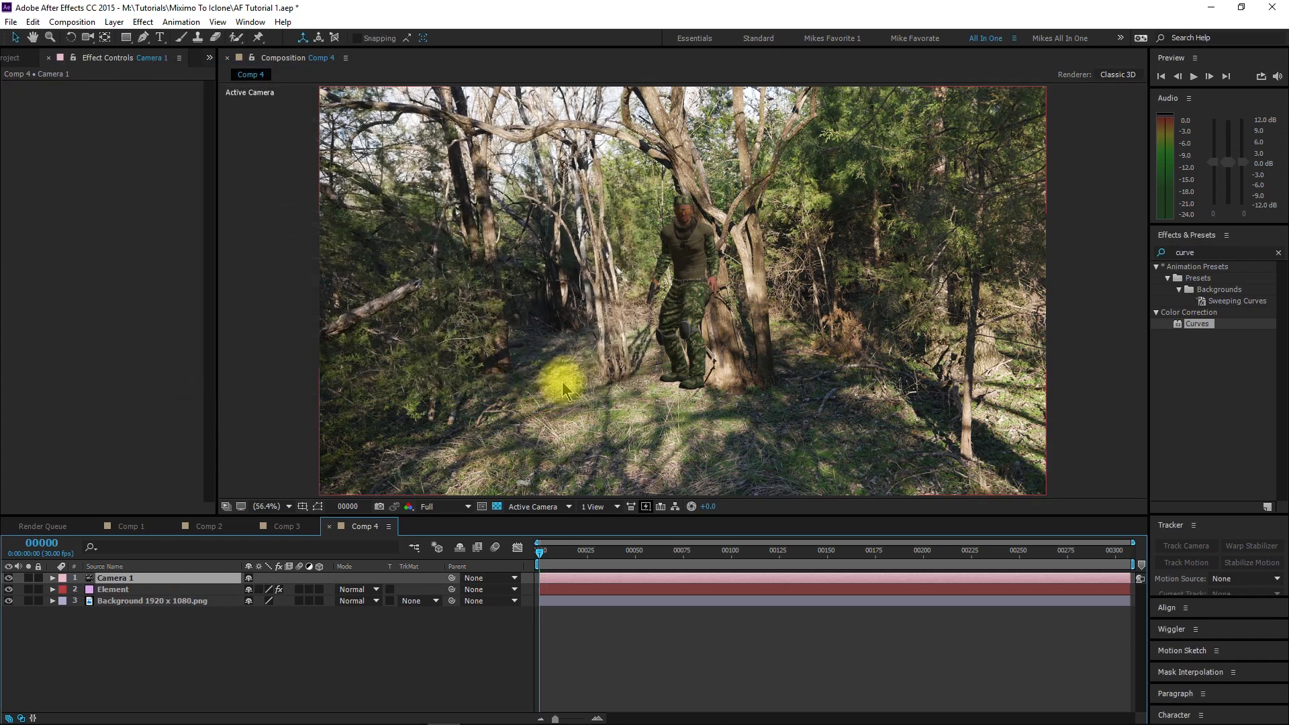
left_click(219, 653)
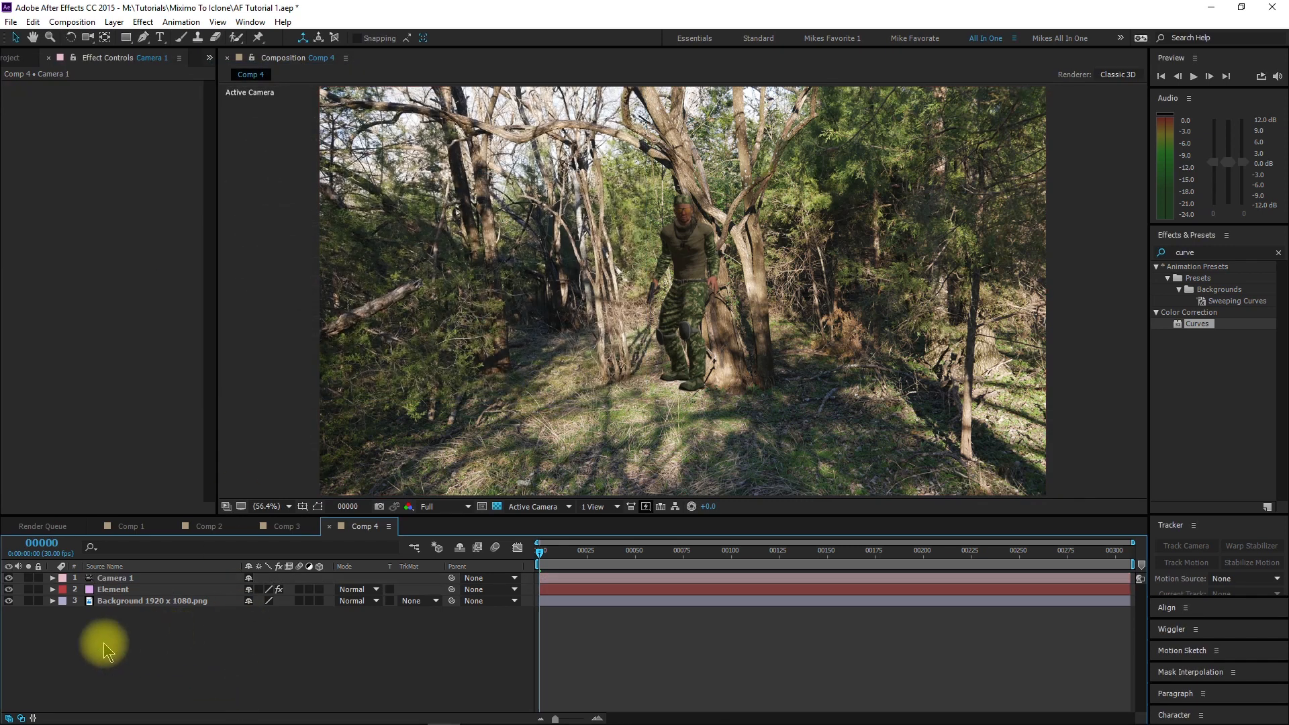
- Make the Background 1920 x 1080.png layer 3D and turn off Accepts Lights in its Material Options
left_click(54, 601)
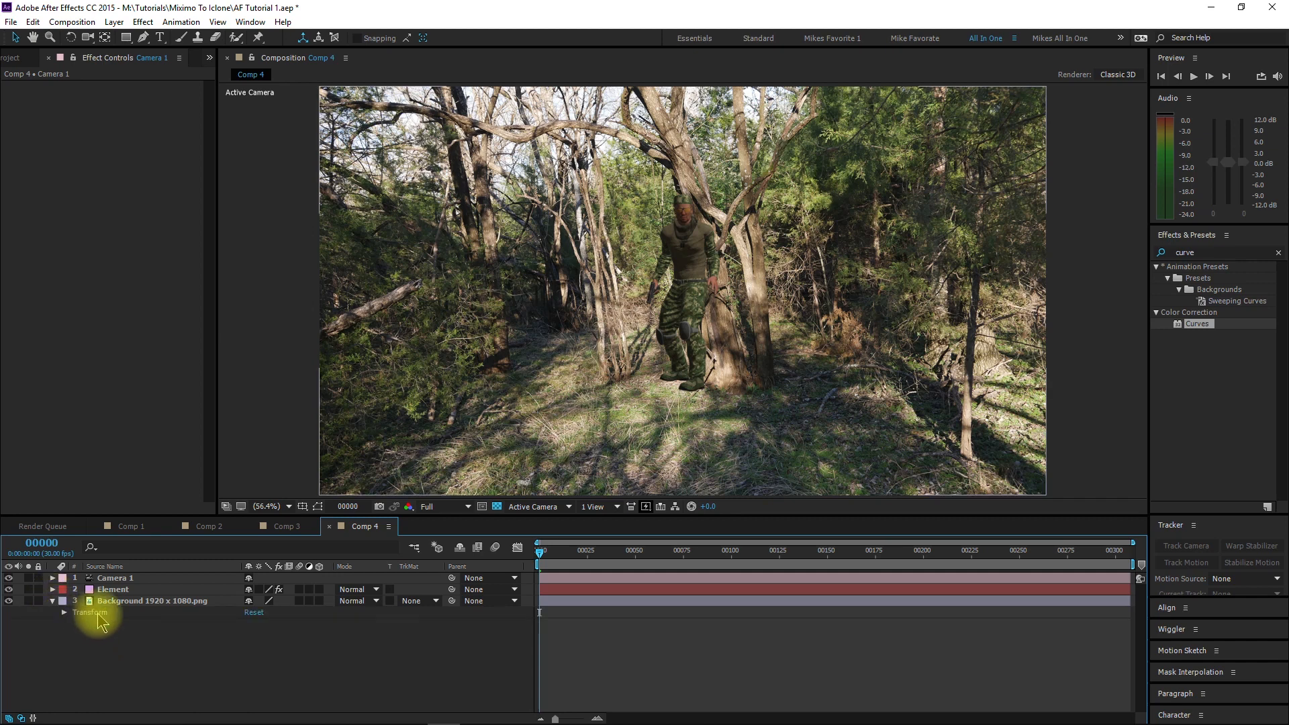
left_click(64, 613)
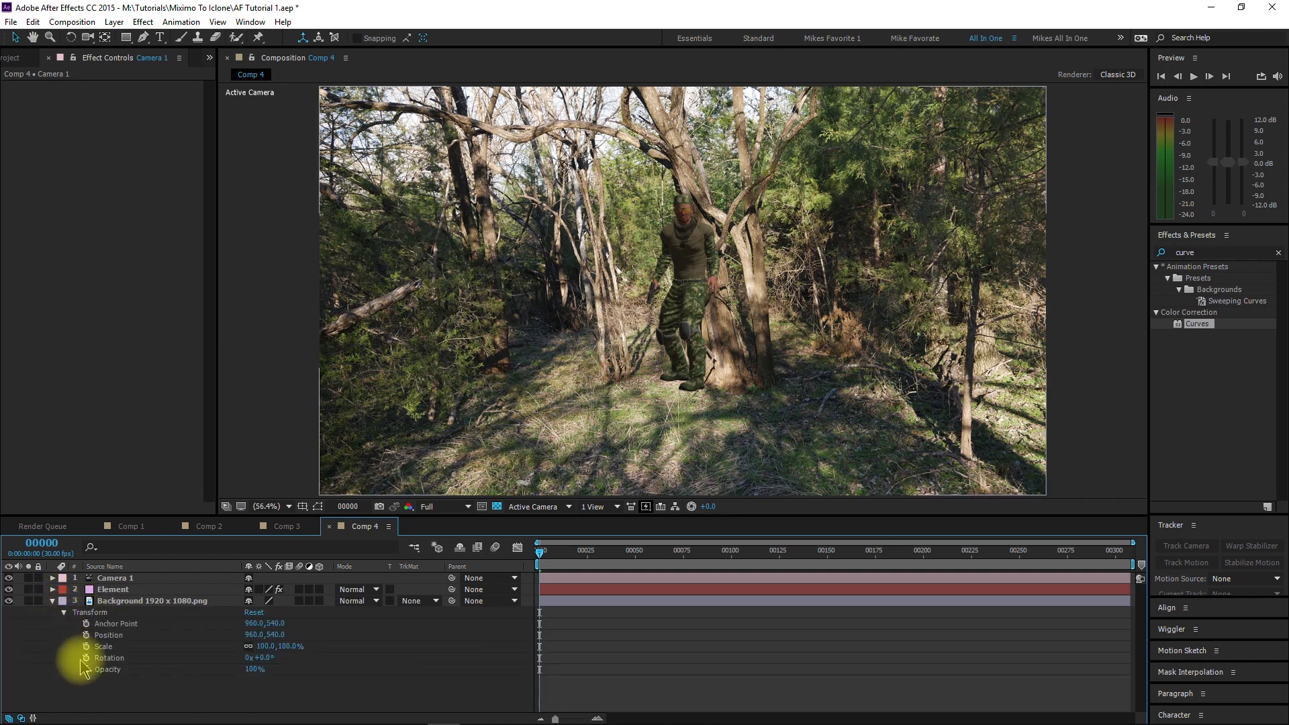
left_click(141, 601)
left_click(320, 601)
scroll(195, 661, "down", 1)
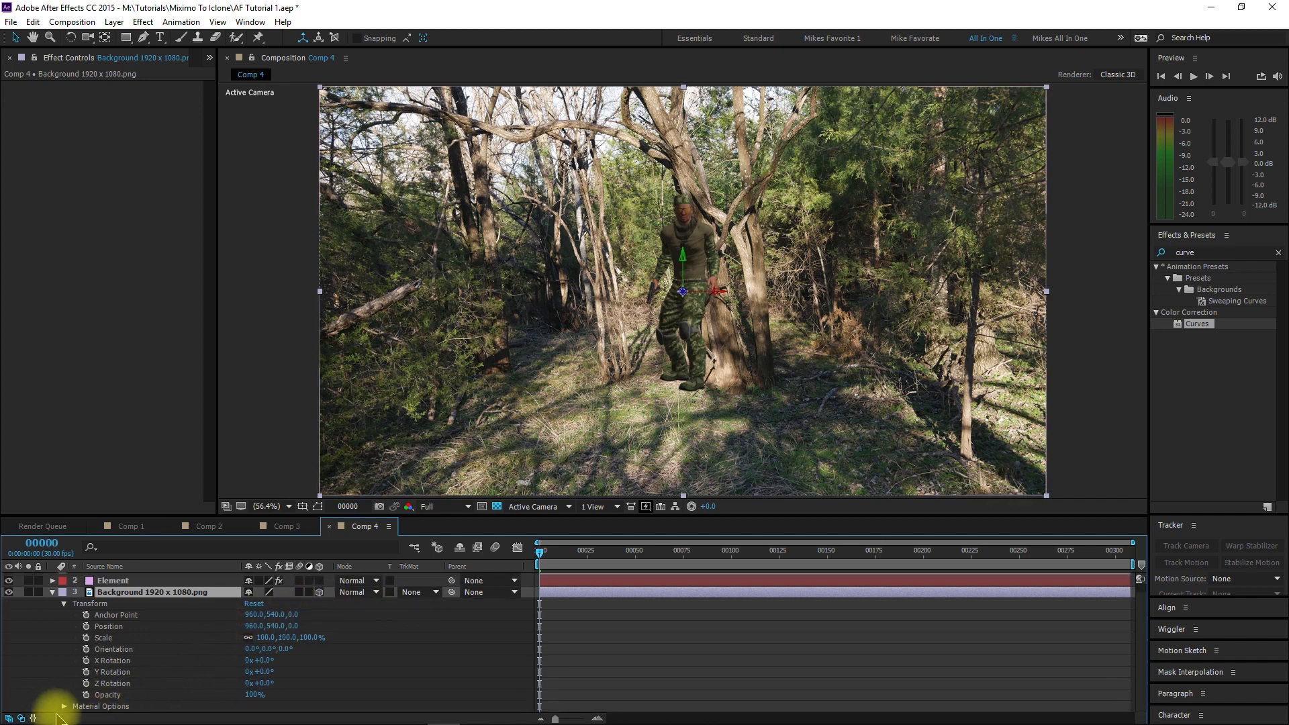
left_click(64, 706)
scroll(120, 671, "down", 3)
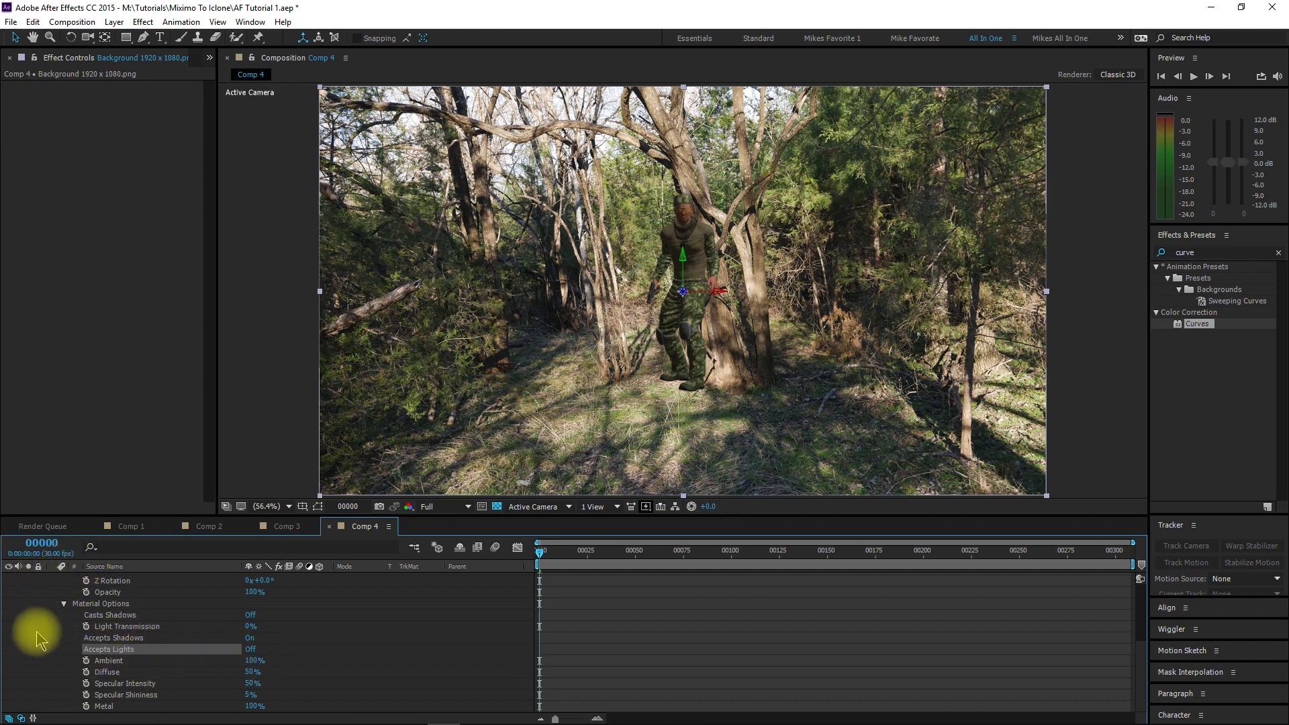
scroll(49, 649, "up", 3)
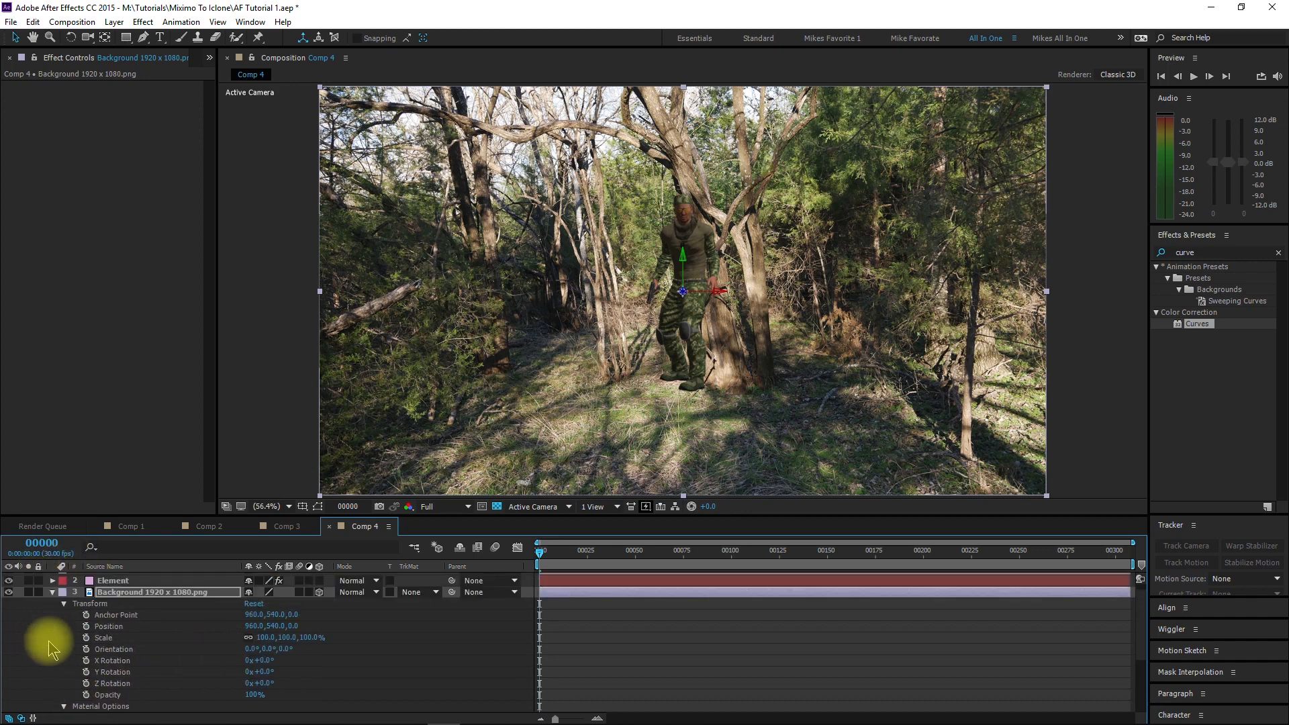
left_click(52, 592)
- Create a group null for Group 1 of the Element effect and place it beneath the Camera 1 layer
left_click(134, 589)
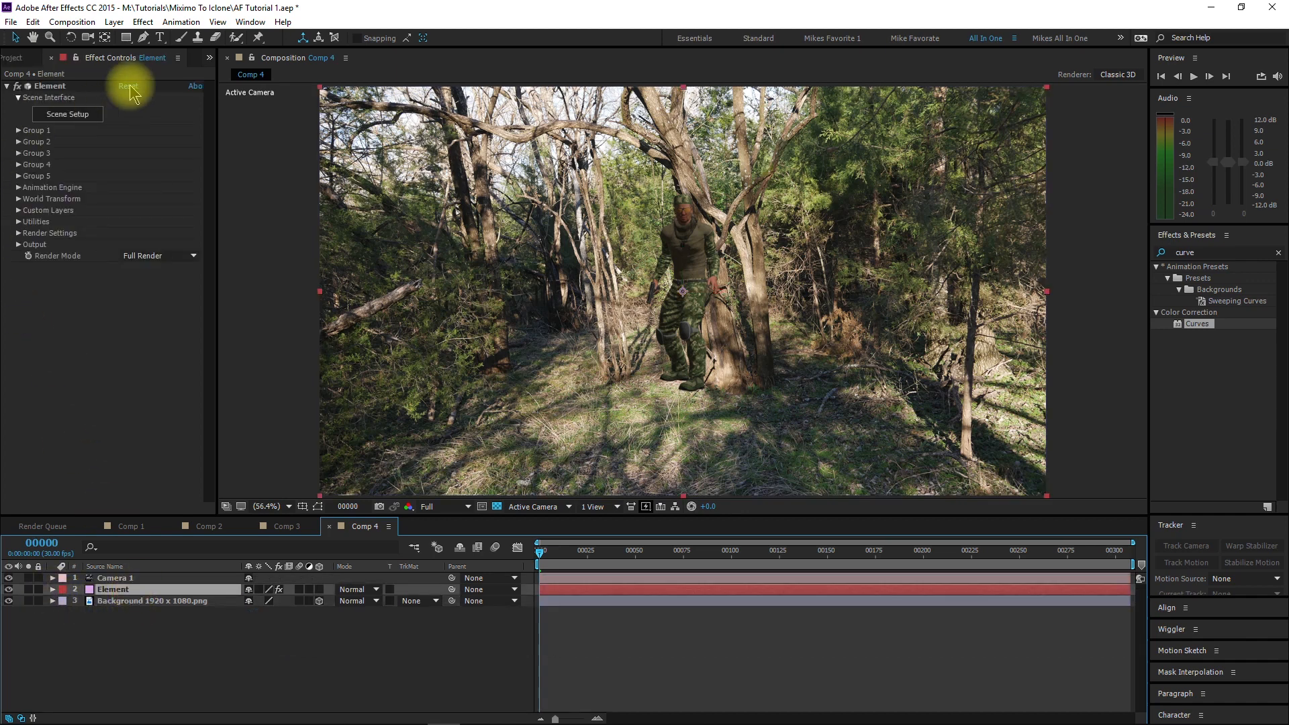
left_click(19, 131)
left_click(30, 188)
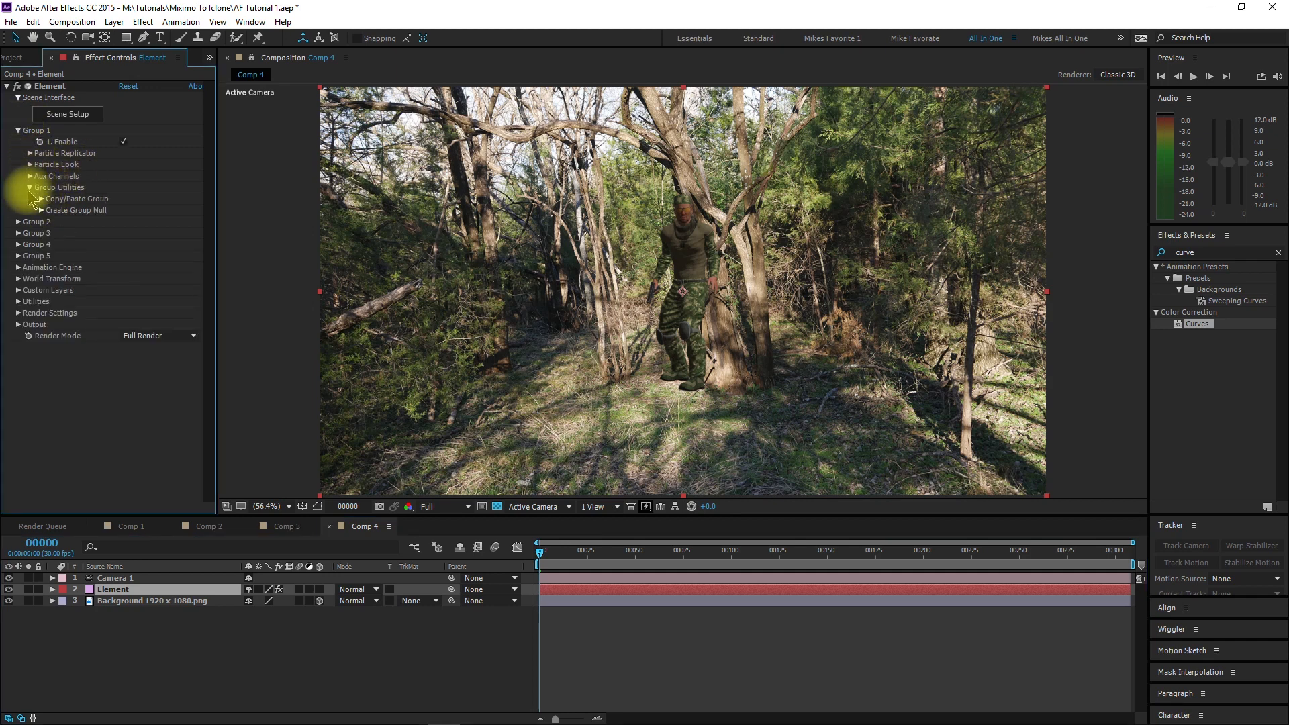
left_click(42, 210)
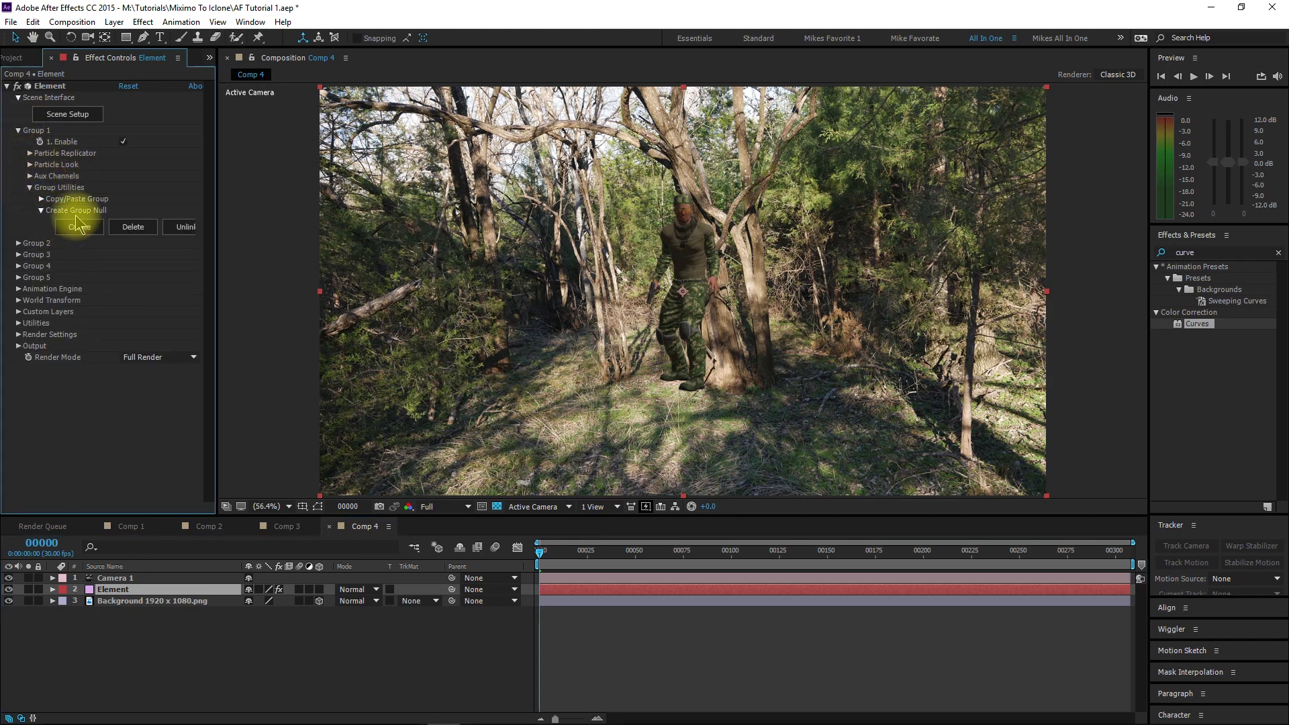
left_click(74, 227)
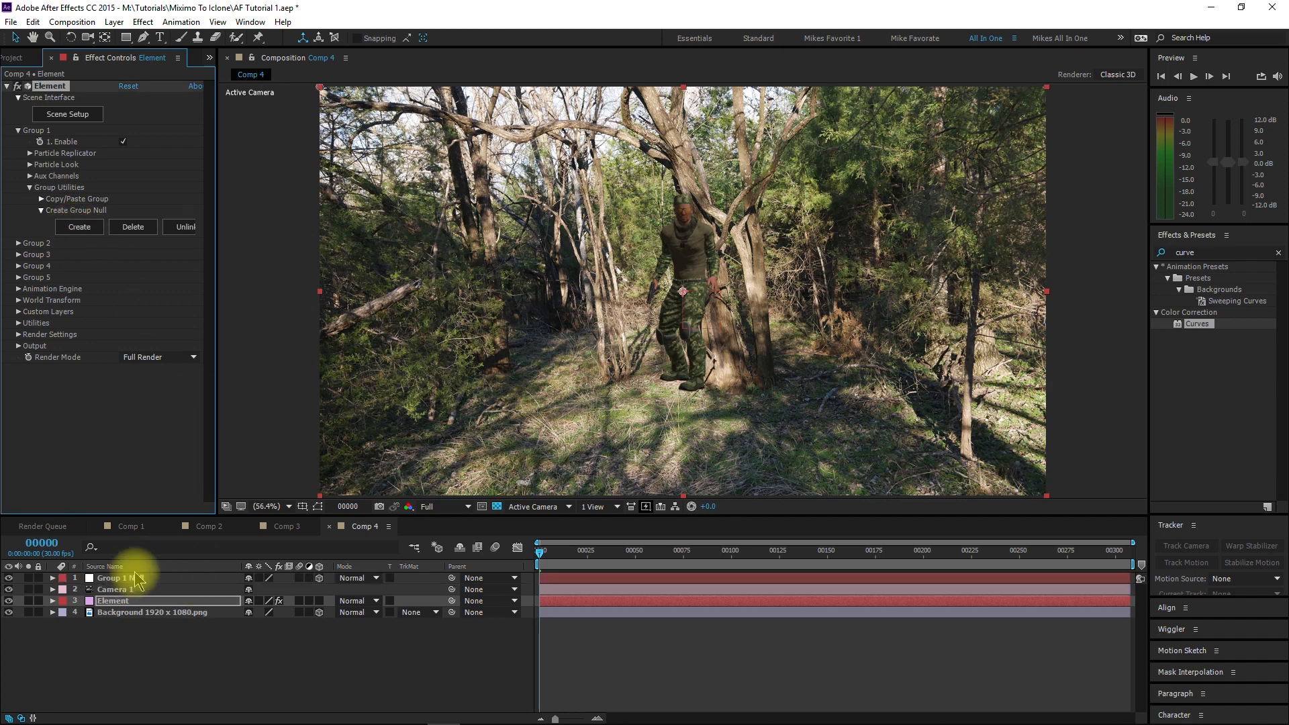
mouse_move(149, 583)
left_mouse_down()
mouse_move(144, 599)
mouse_move(155, 594)
left_mouse_up()
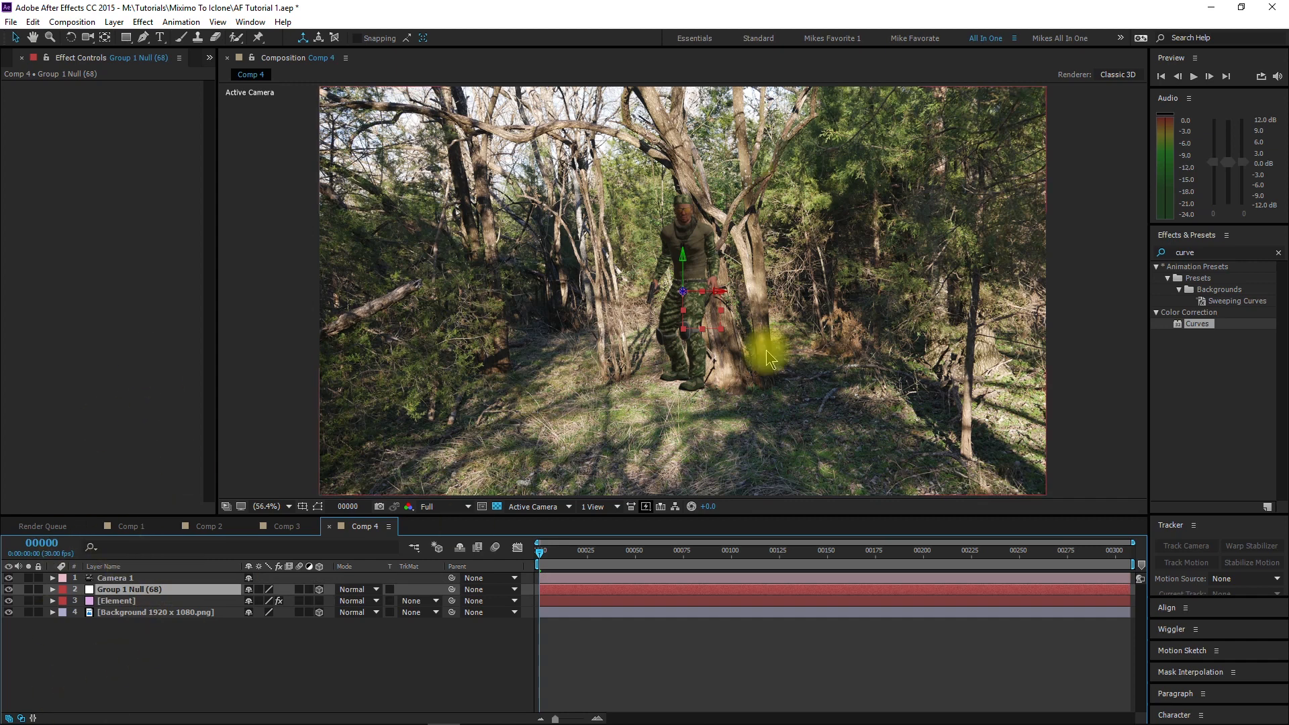
- Set the Group 1 Particle Size in the Element effect's Particle Look settings to 40
left_click(177, 601)
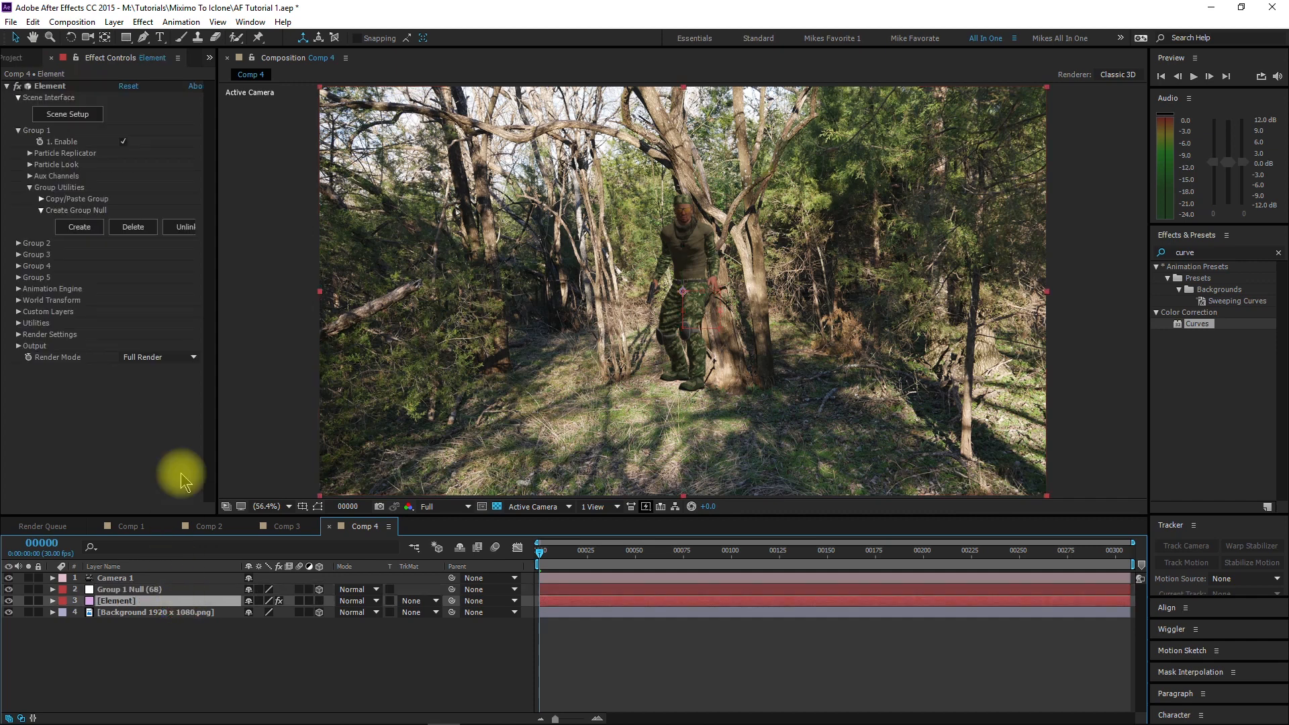
left_click(30, 165)
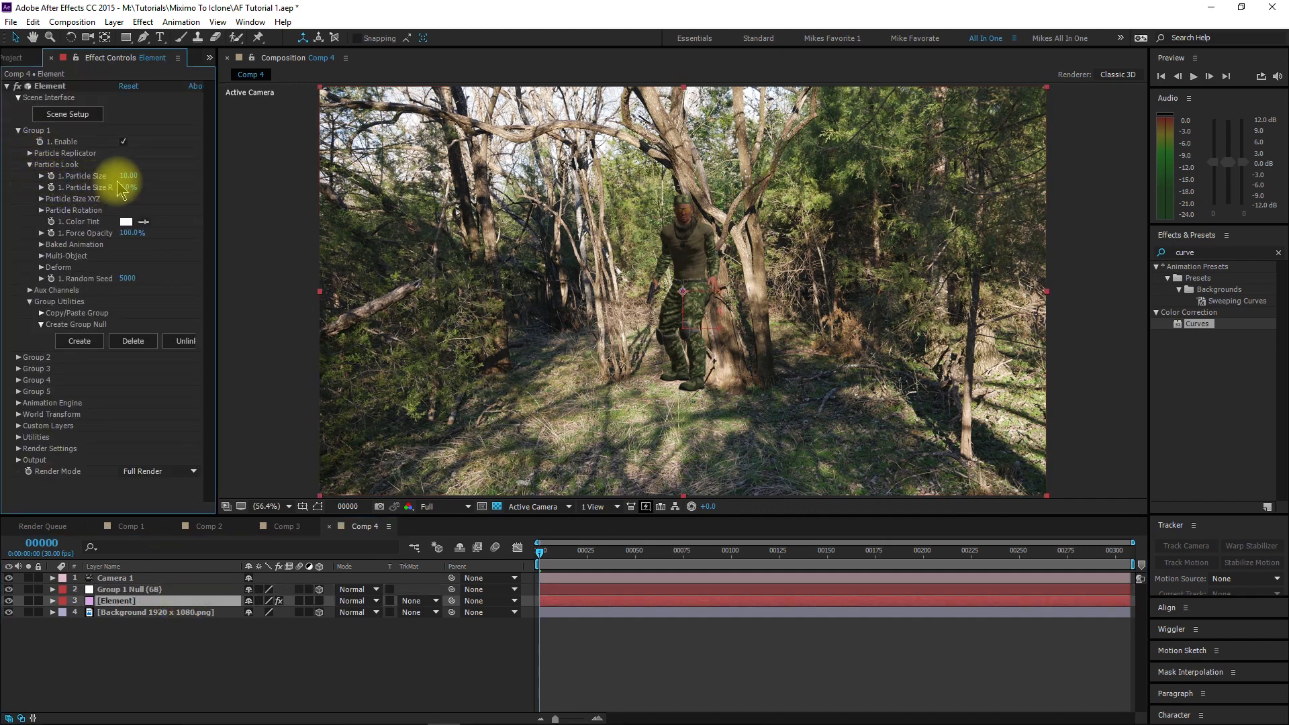
type("40")
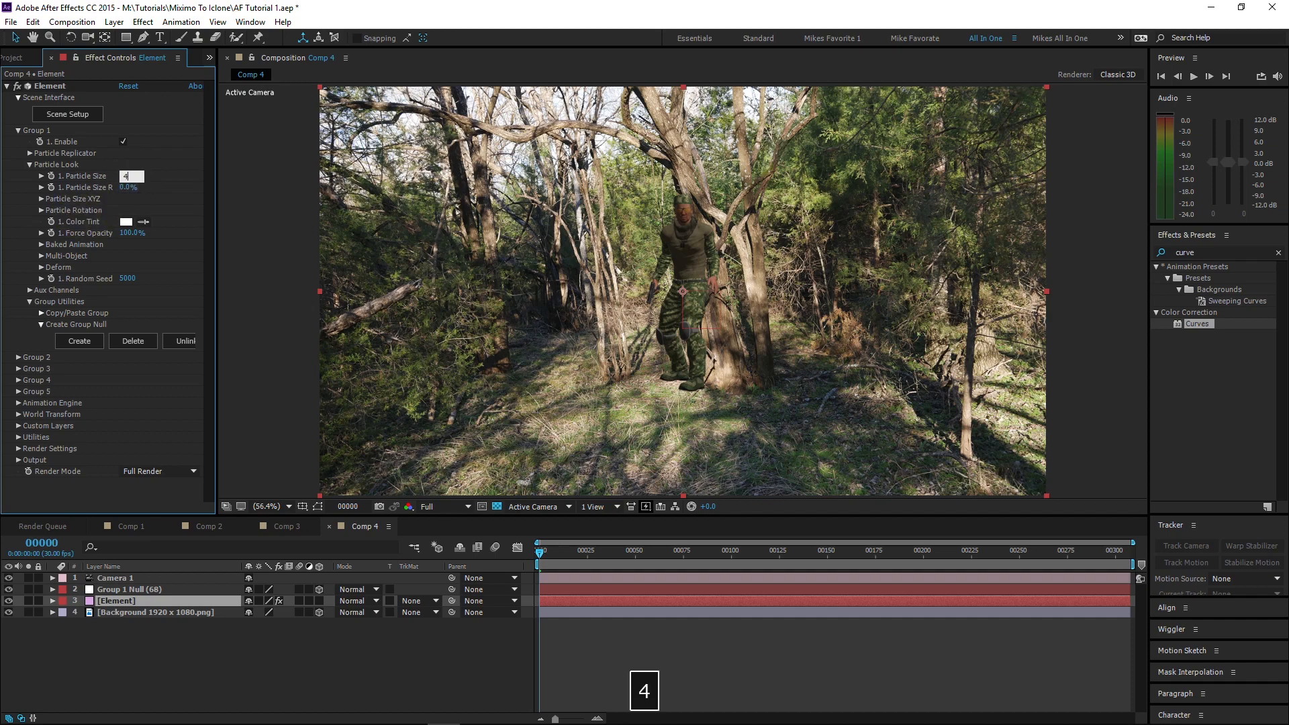
key("Return")
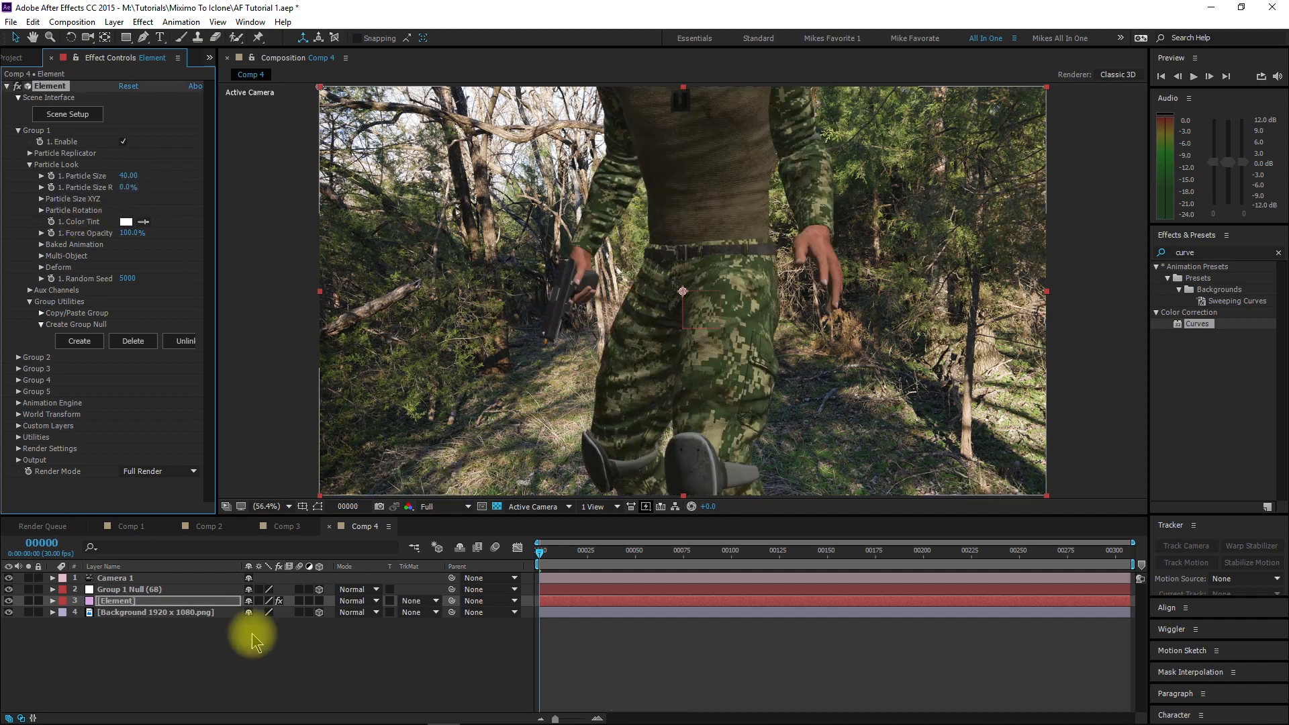
- Lower the Group 1 null along its Y axis until the soldier's head and torso are framed in the camera view
left_click(183, 590)
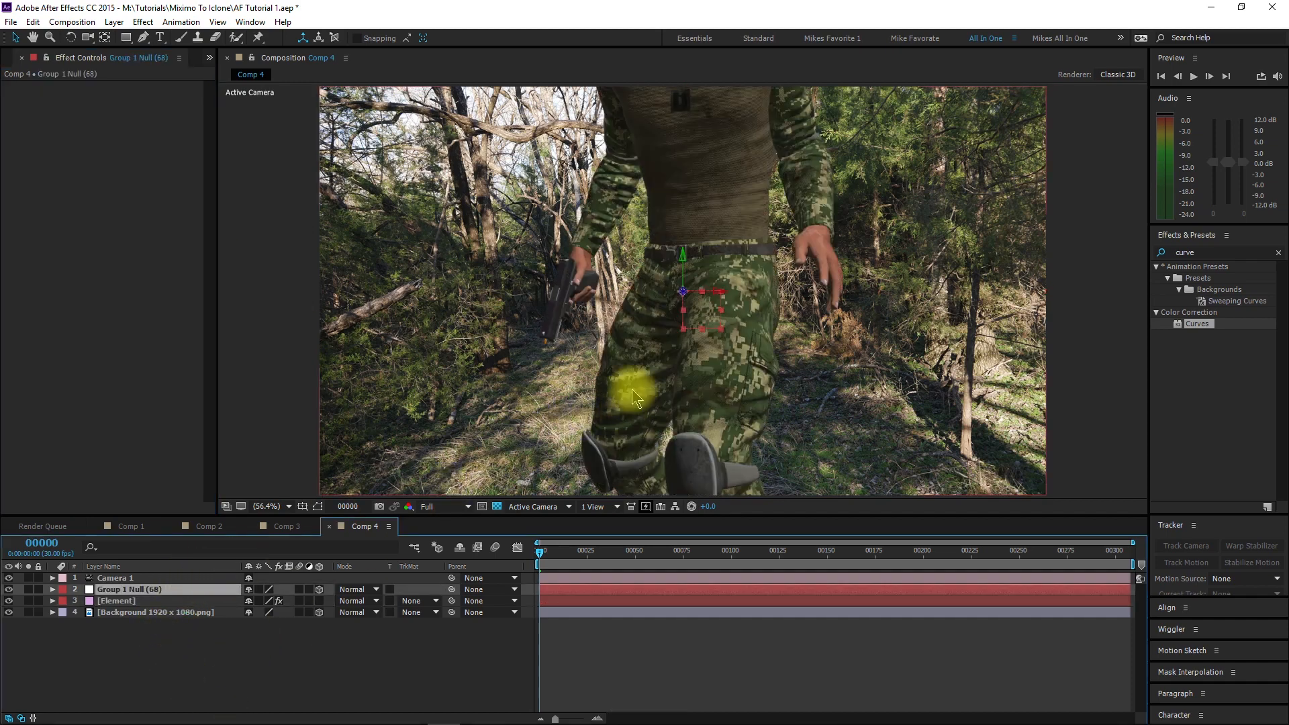
left_click_drag(684, 257, 664, 460)
left_click_drag(689, 582, 687, 363)
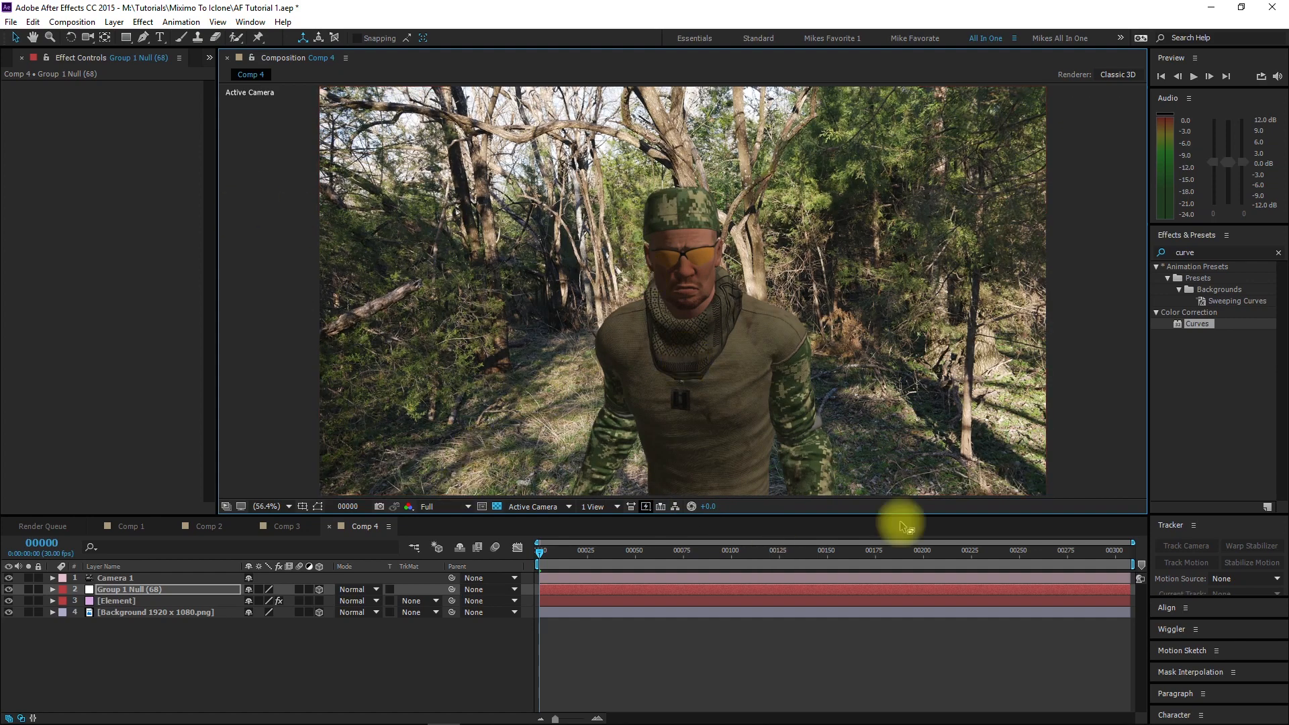
- Show the composition in two horizontal views and push the background image back along Z behind the character in the Top view
left_click(596, 506)
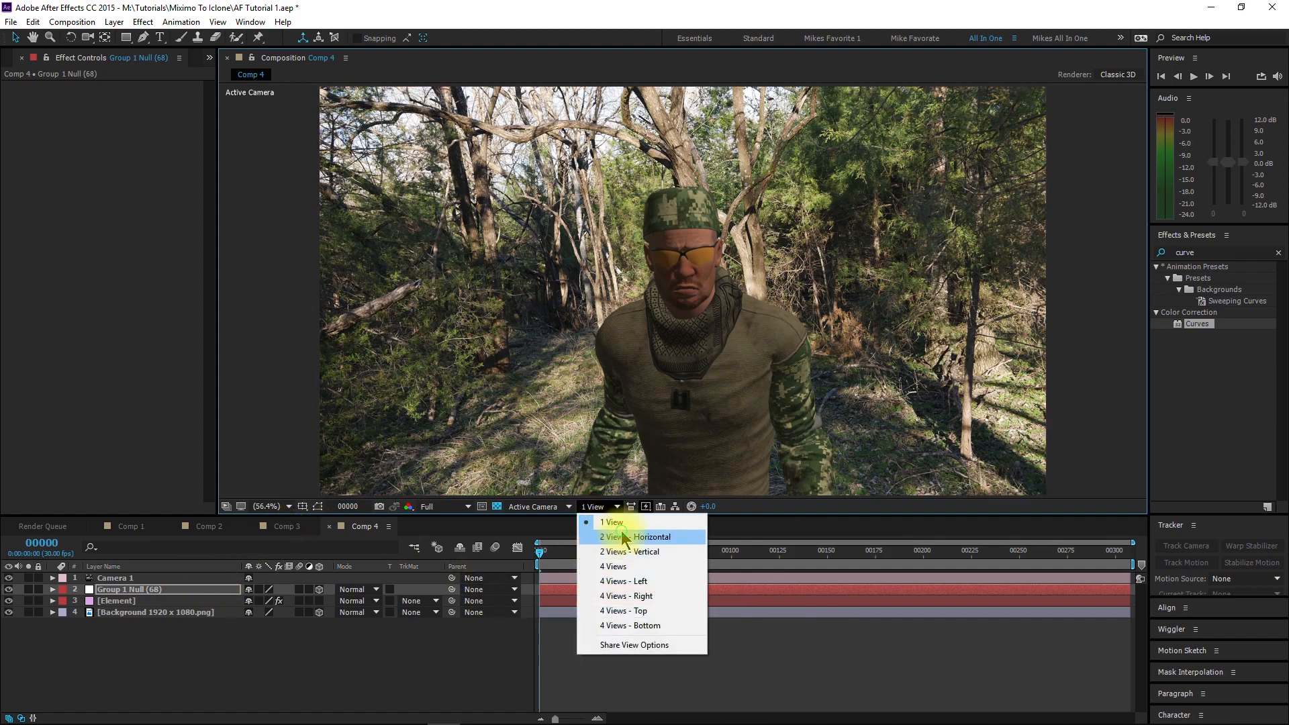
left_click(623, 537)
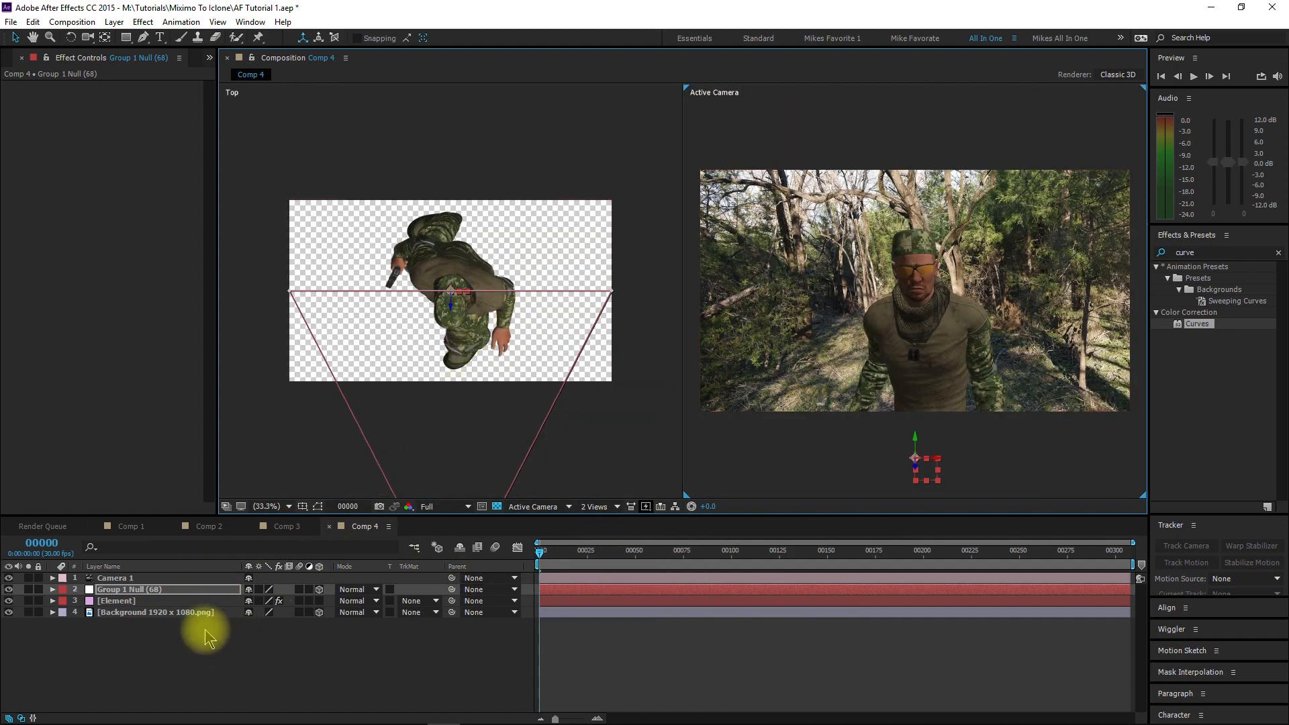
left_click(192, 601)
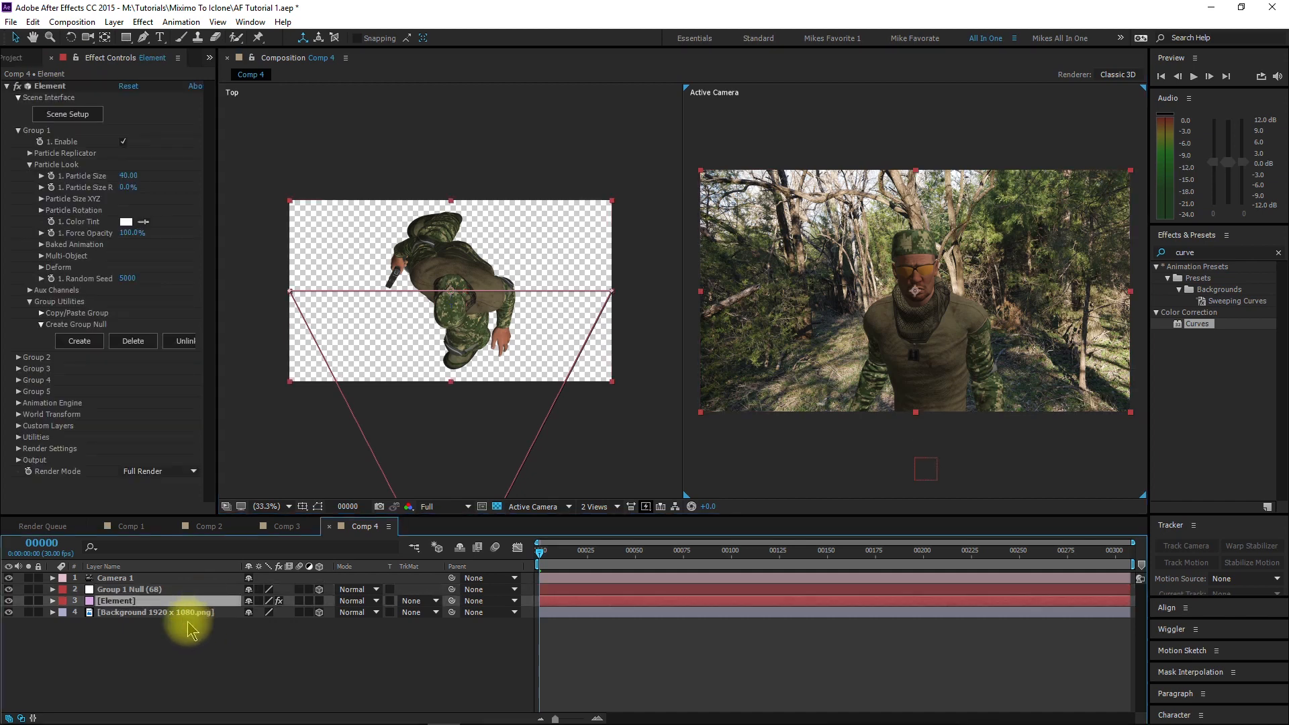
left_click(181, 612)
left_click(457, 318)
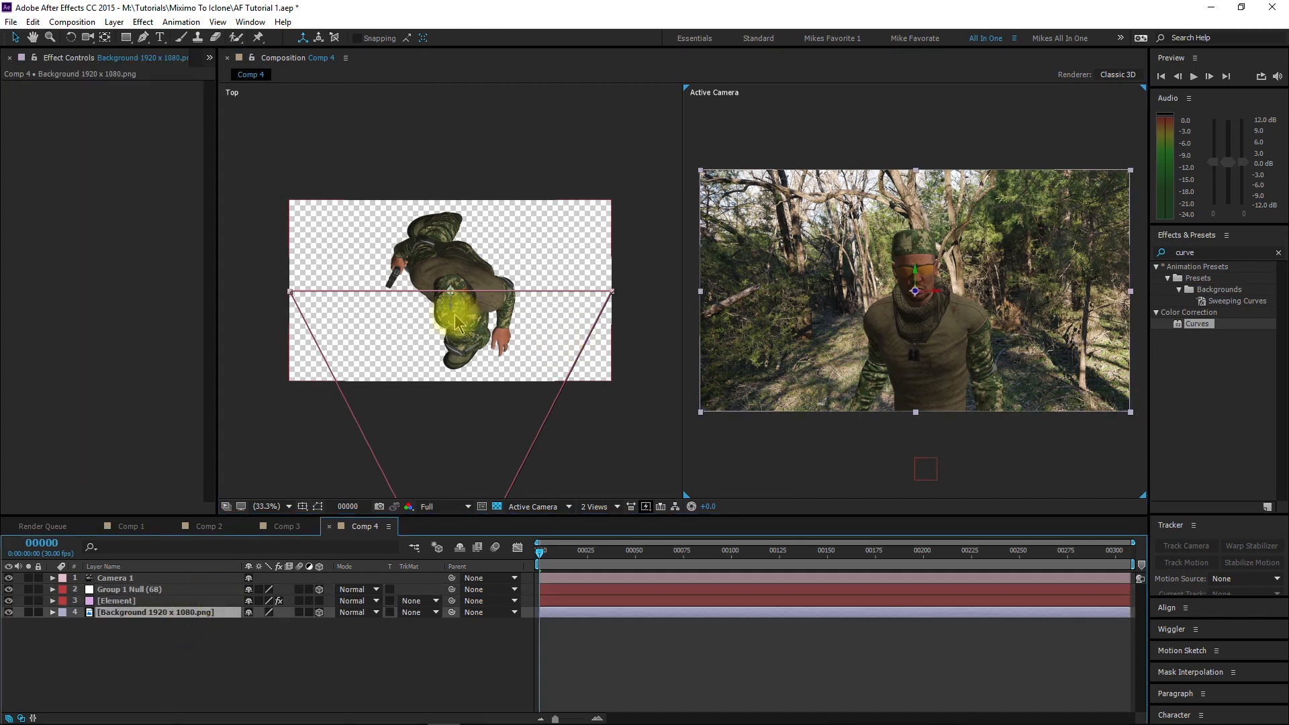
left_click_drag(450, 305, 463, 176)
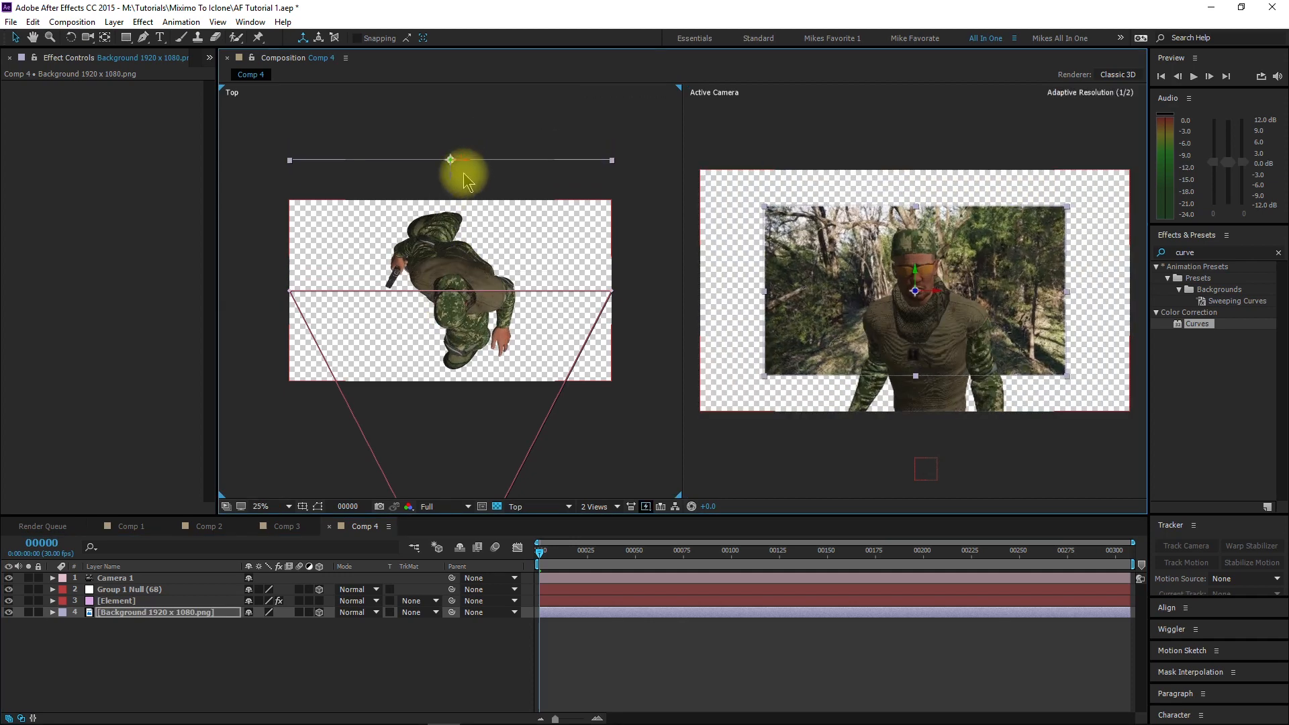
- Scale the background image to 355% so it fills the camera frame, and return to the single-view layout
left_click(138, 612)
key("s")
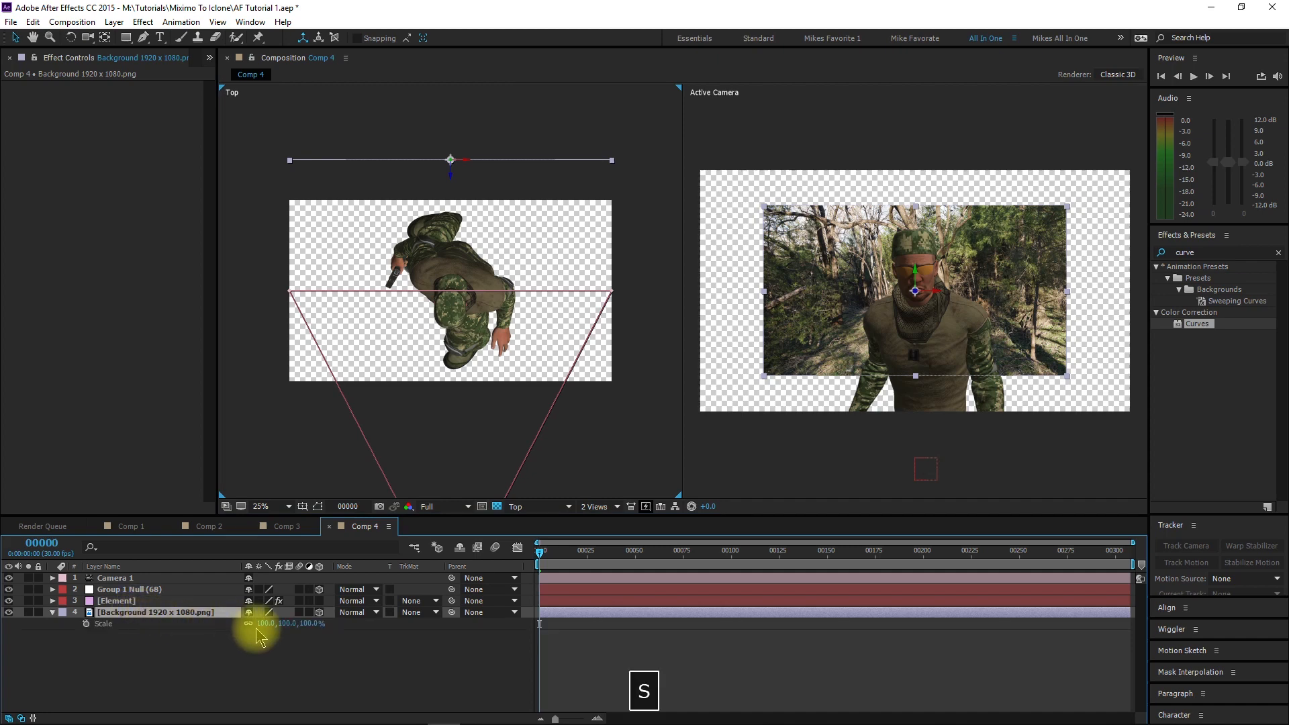
left_click_drag(272, 624, 544, 663)
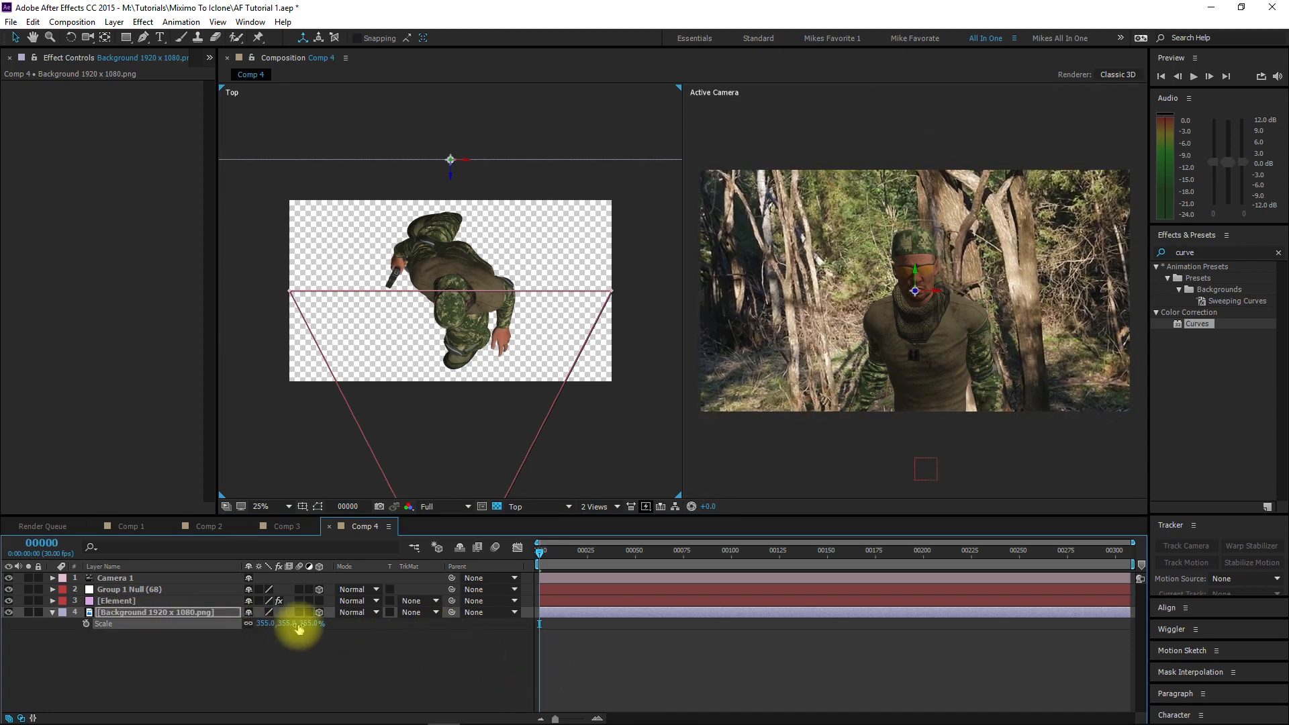
left_click(245, 656)
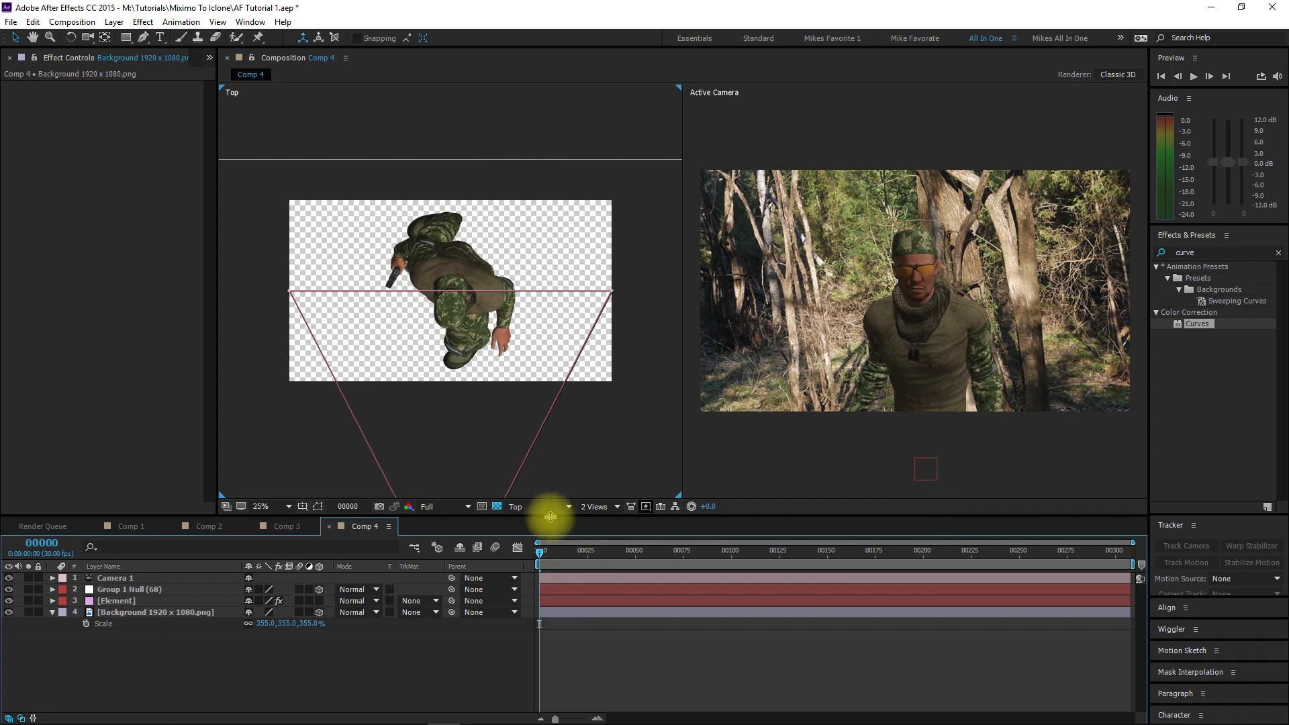
left_click(602, 508)
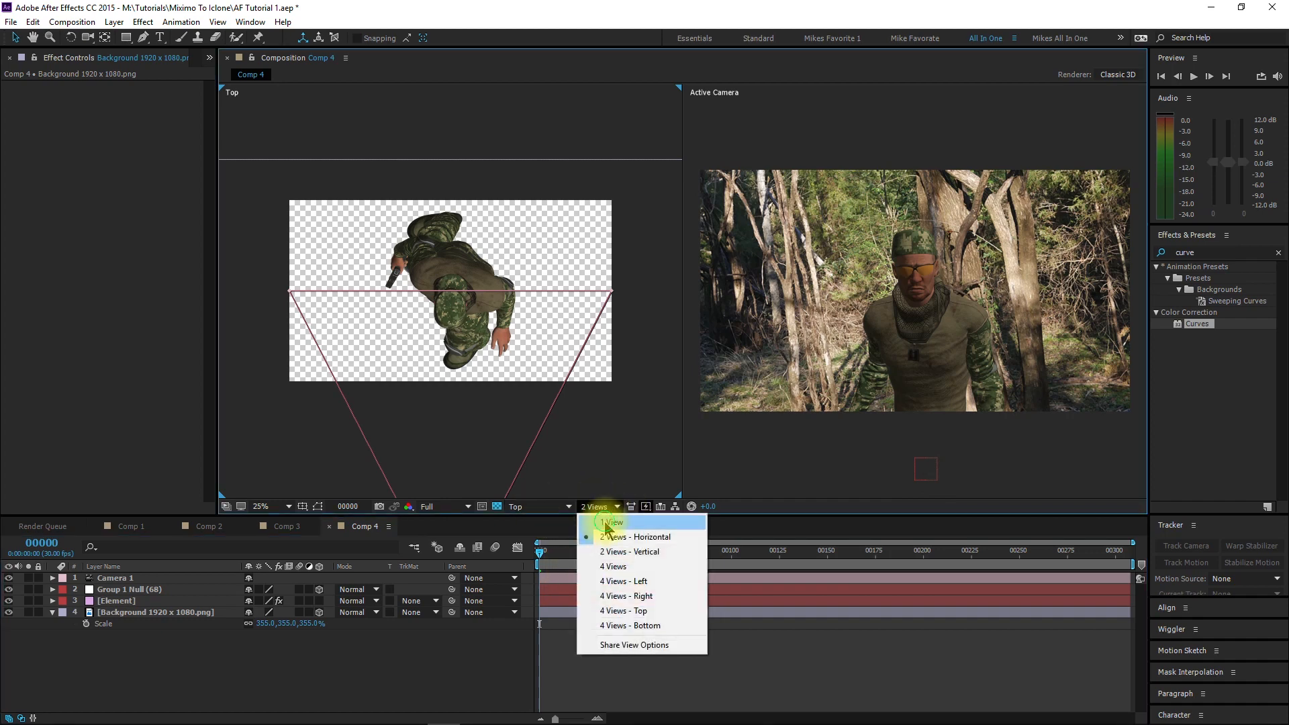
left_click(607, 439)
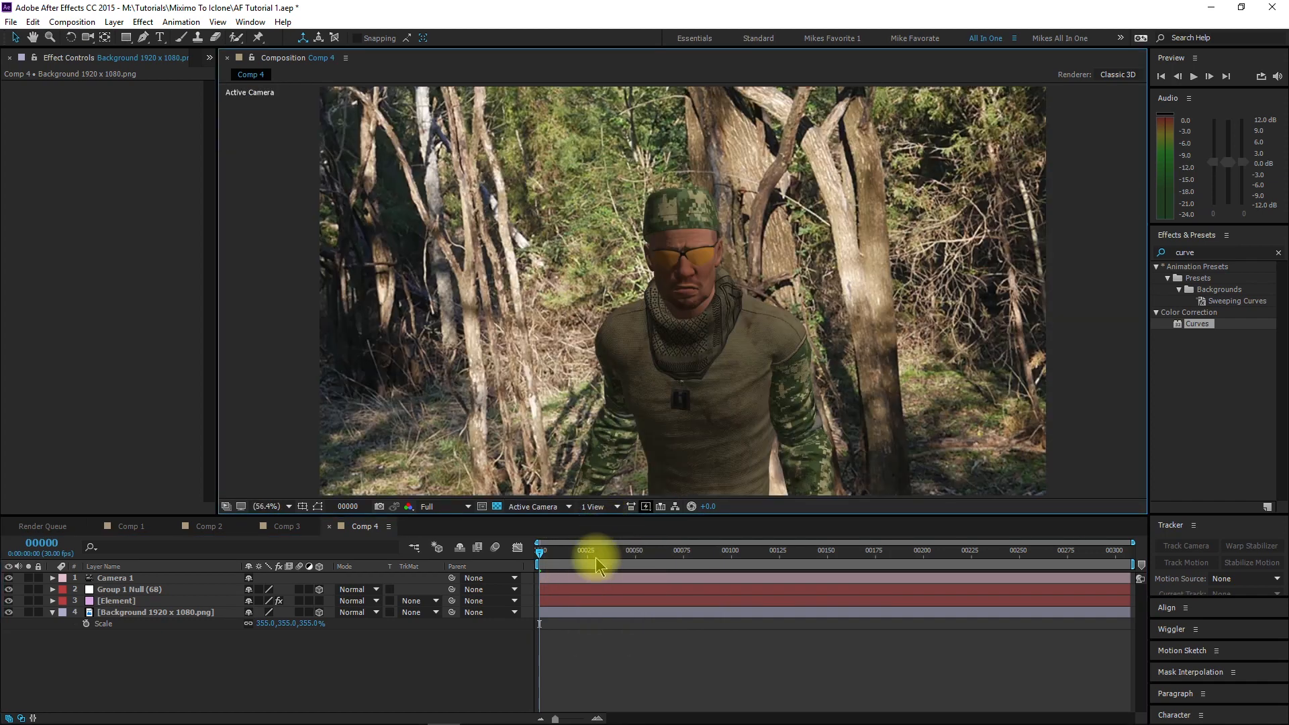
- Add a Parallel light named Light 1 at 100% intensity with its color sampled from the green forest foliage
left_click(161, 590)
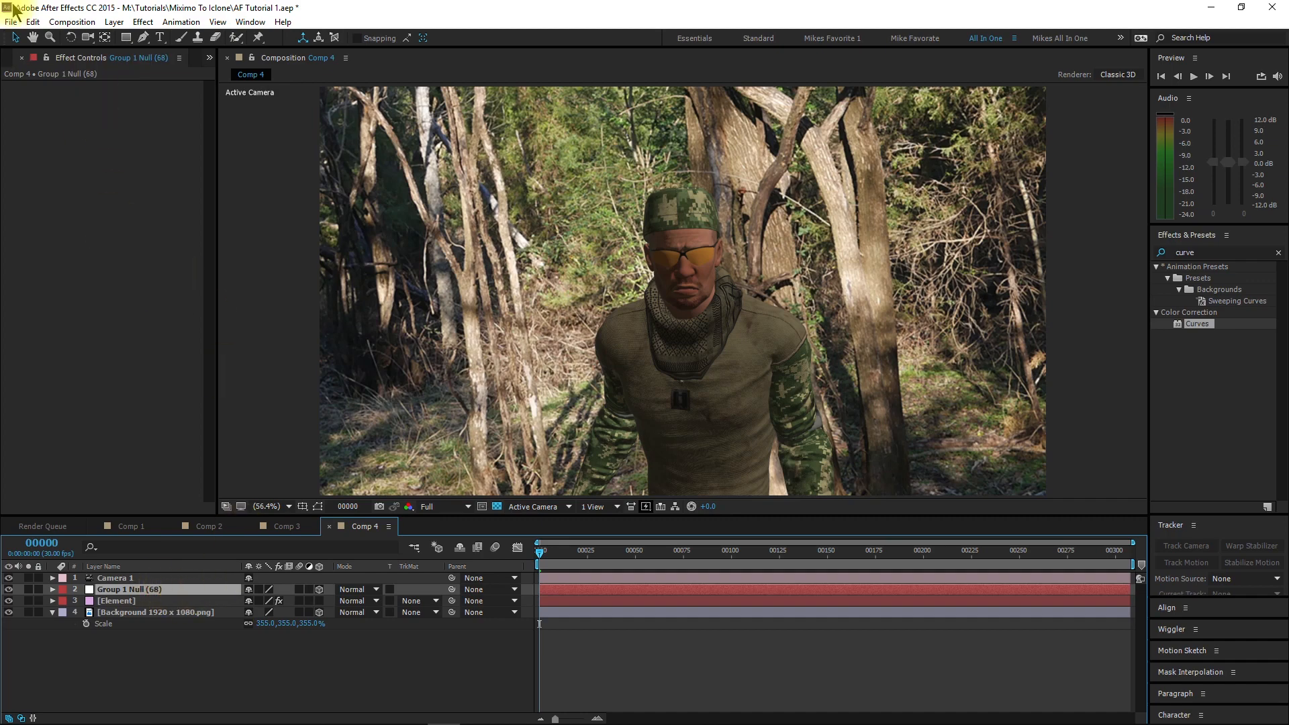
left_click(137, 23)
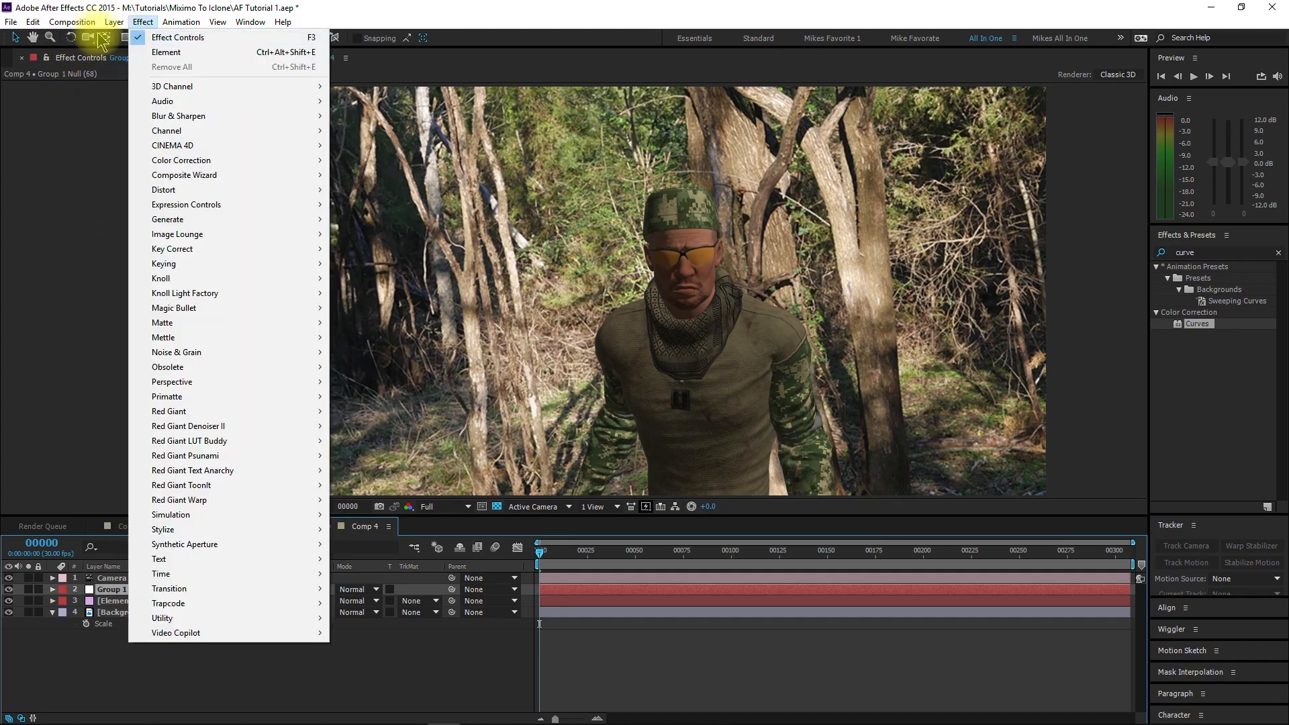
mouse_move(114, 21)
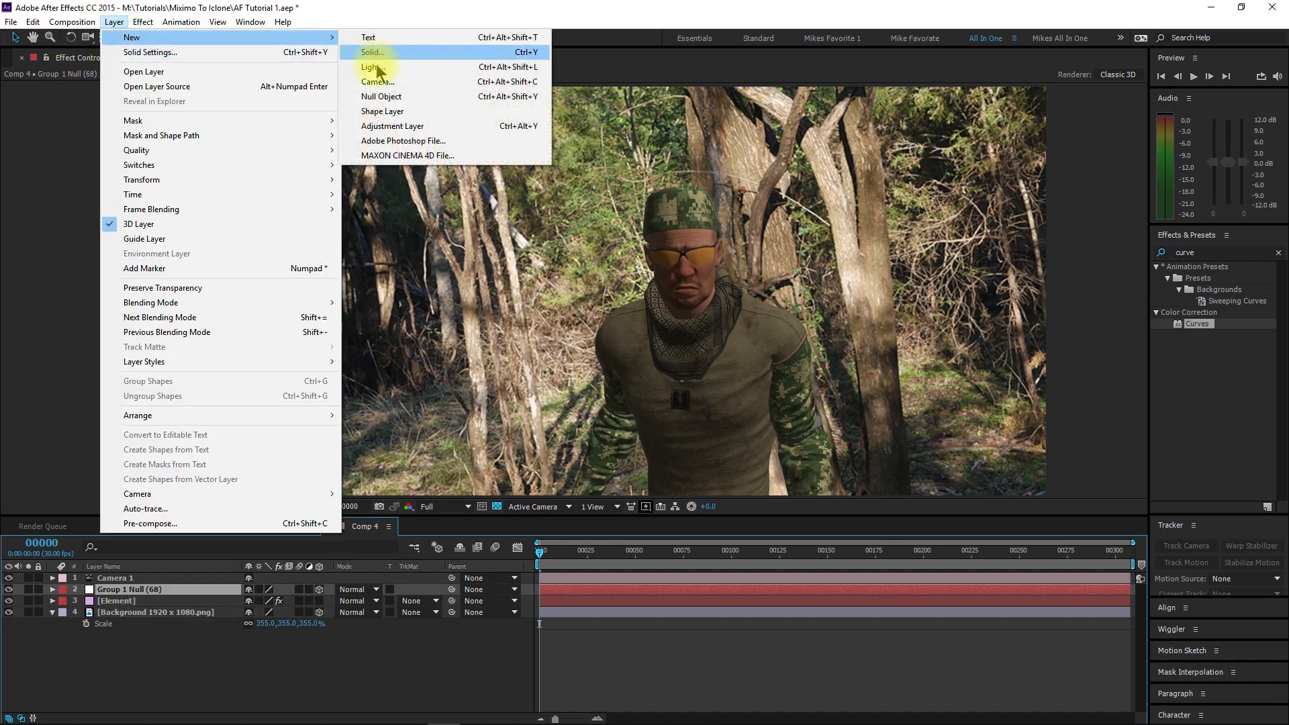
left_click(371, 67)
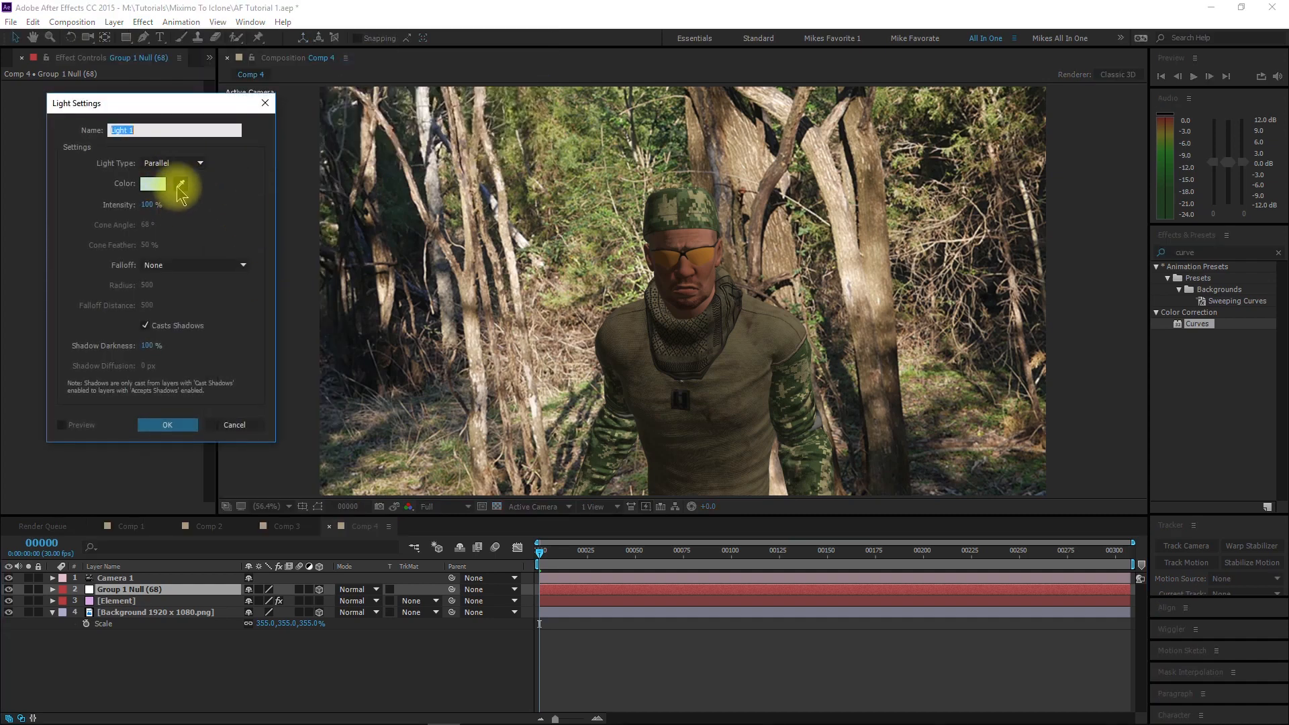
left_click(153, 183)
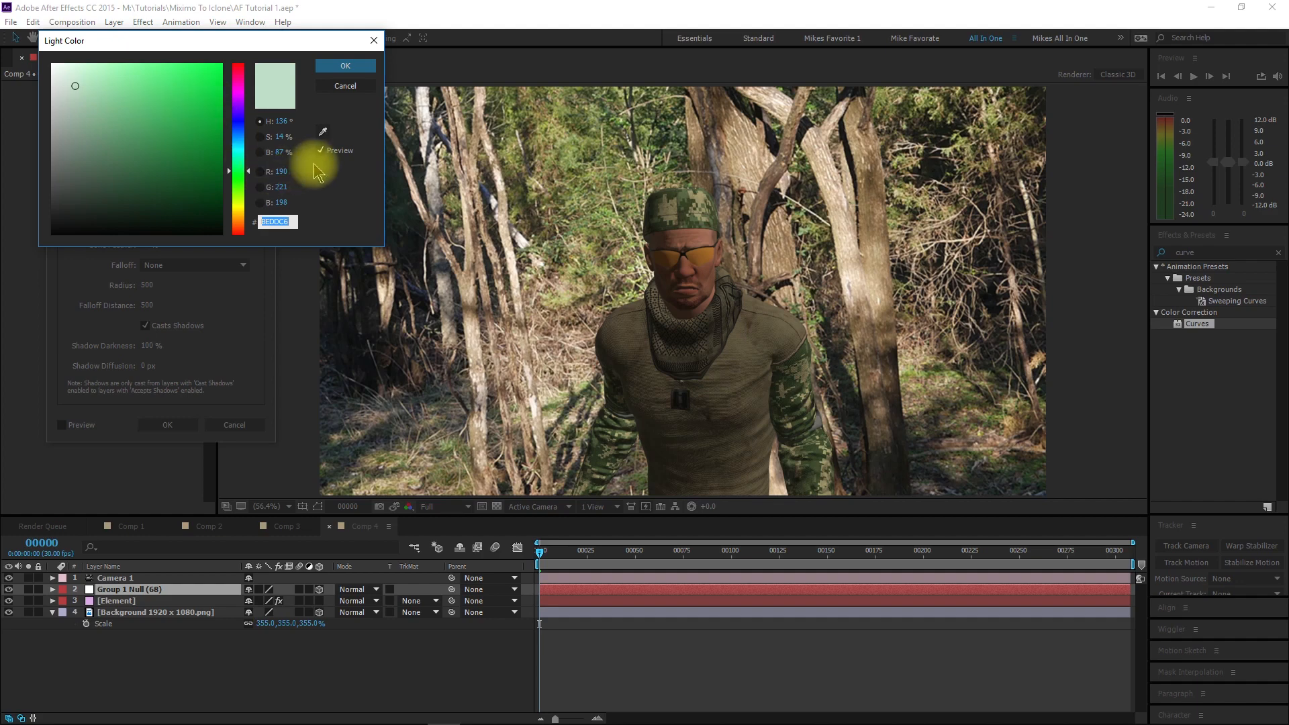
left_click(324, 128)
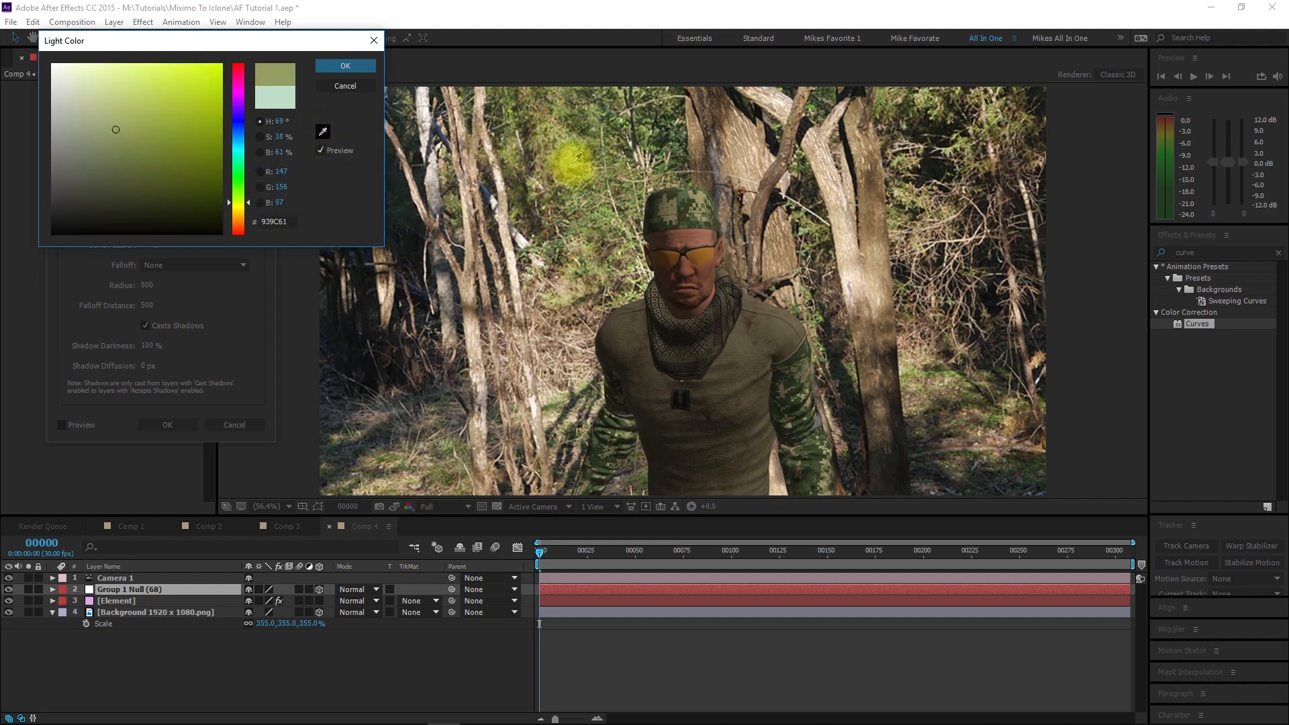
left_click(566, 168)
left_click(345, 67)
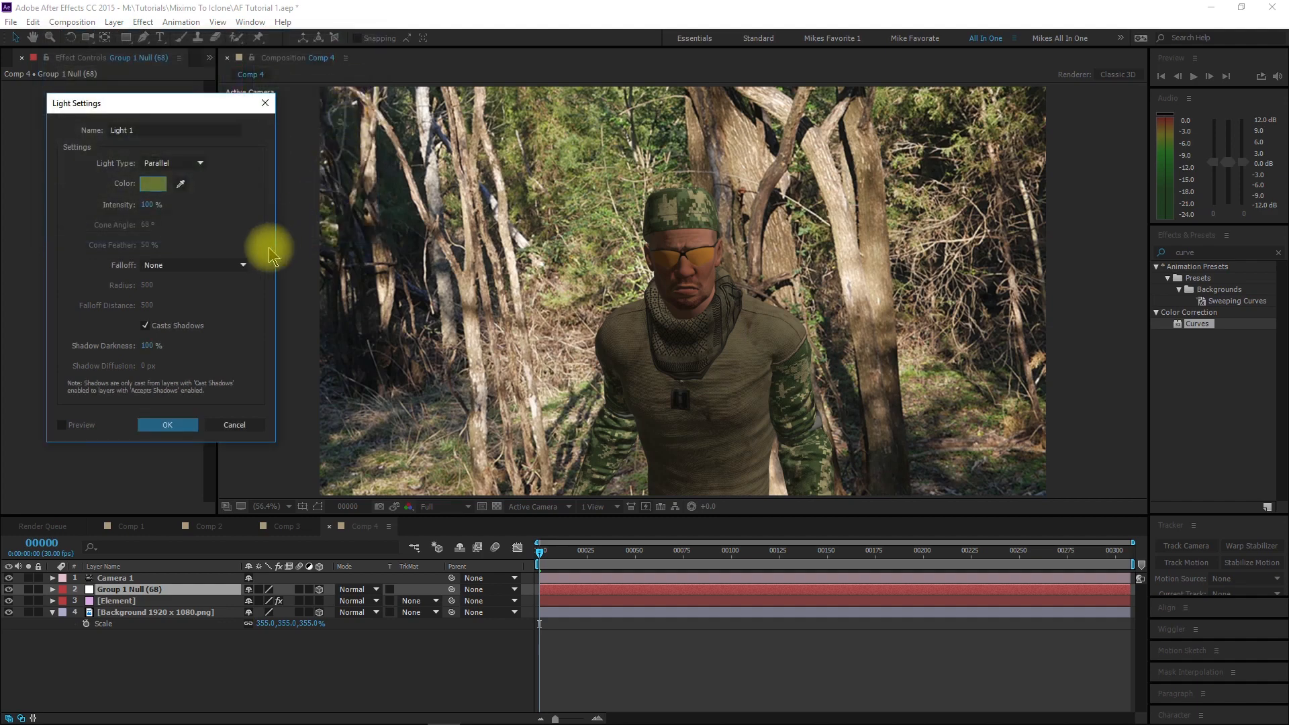
left_click(177, 426)
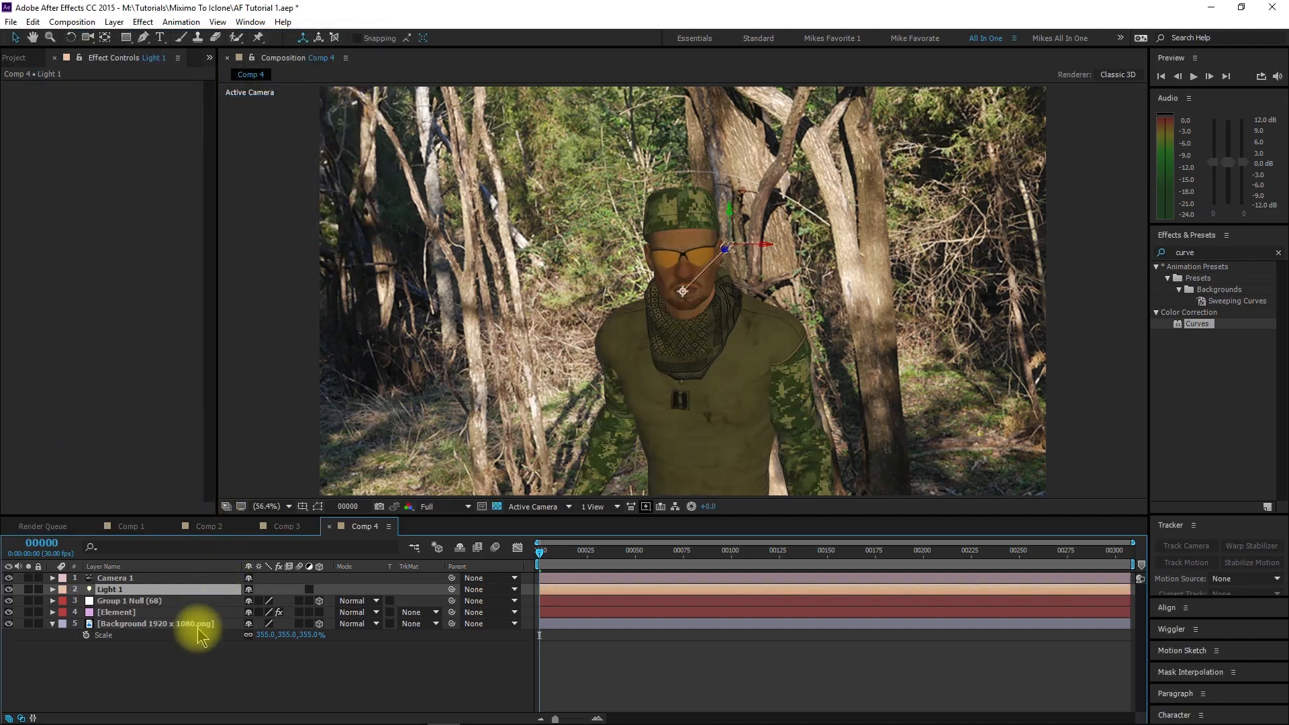
left_click(175, 643)
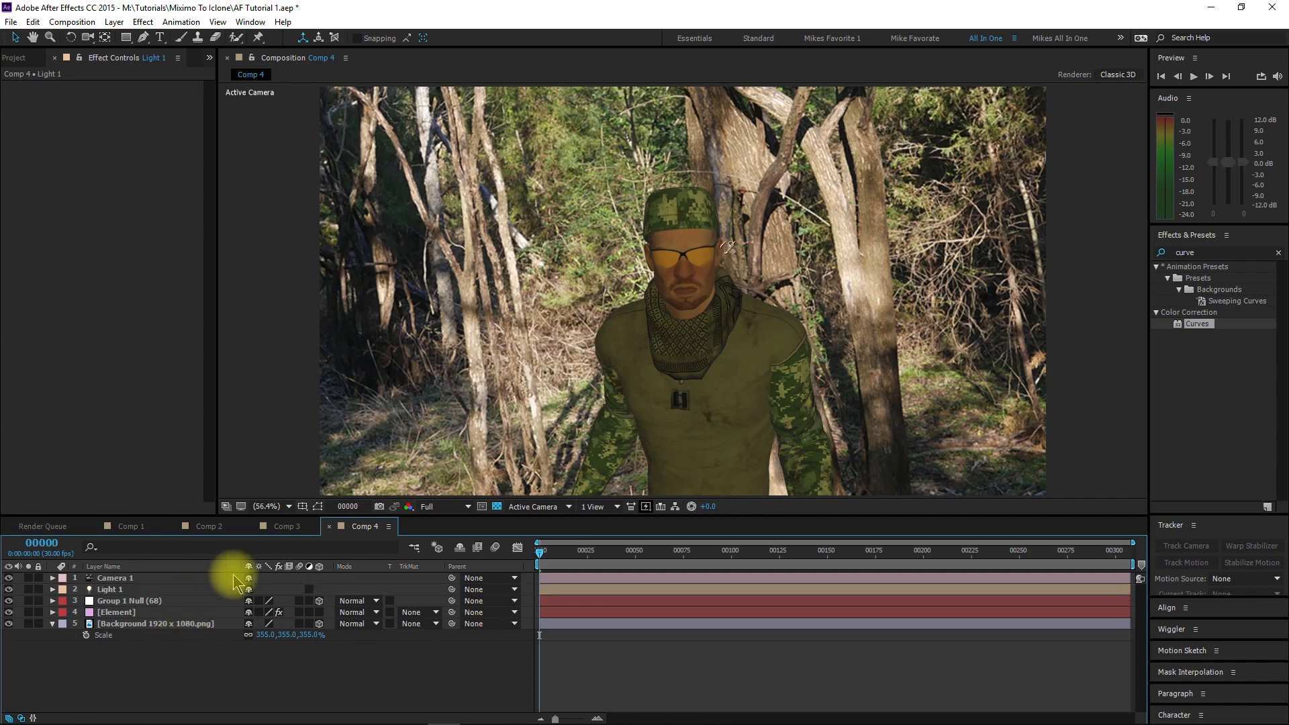
- Lighten Light 1's color to a pale, nearly white green and check the result on the soldier
left_click(184, 589)
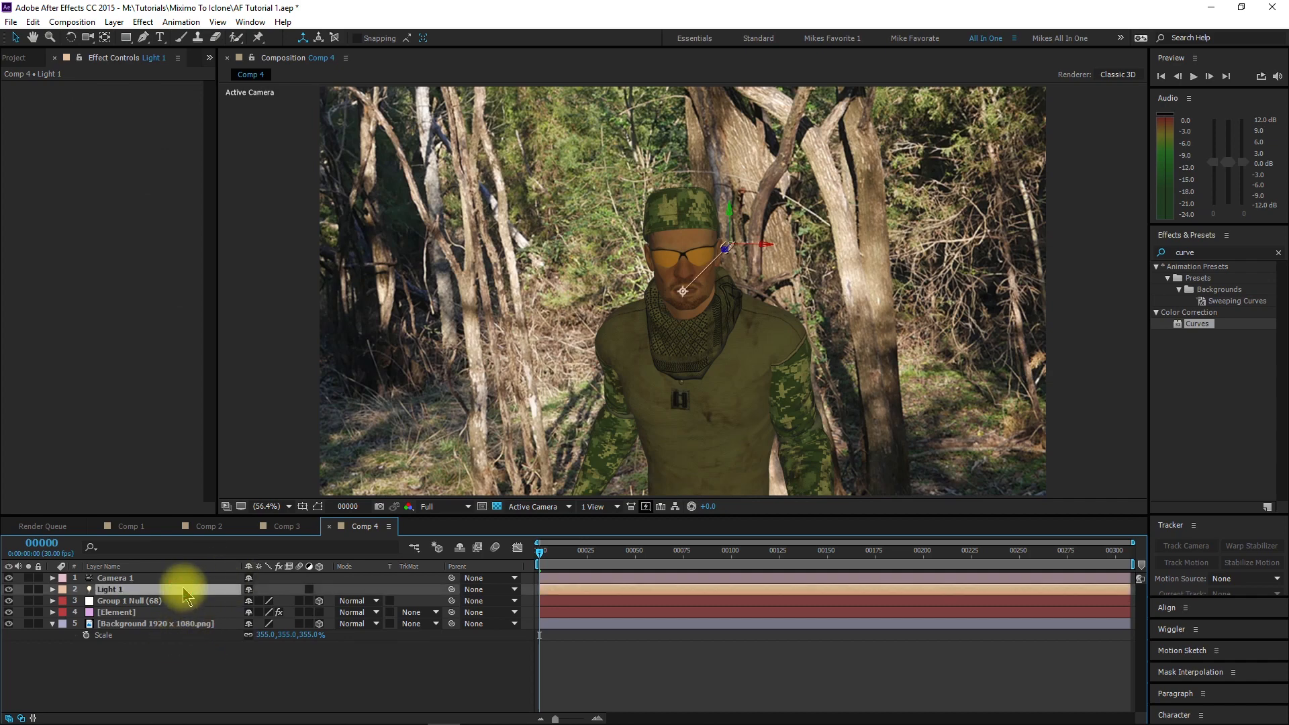
double_click(184, 591)
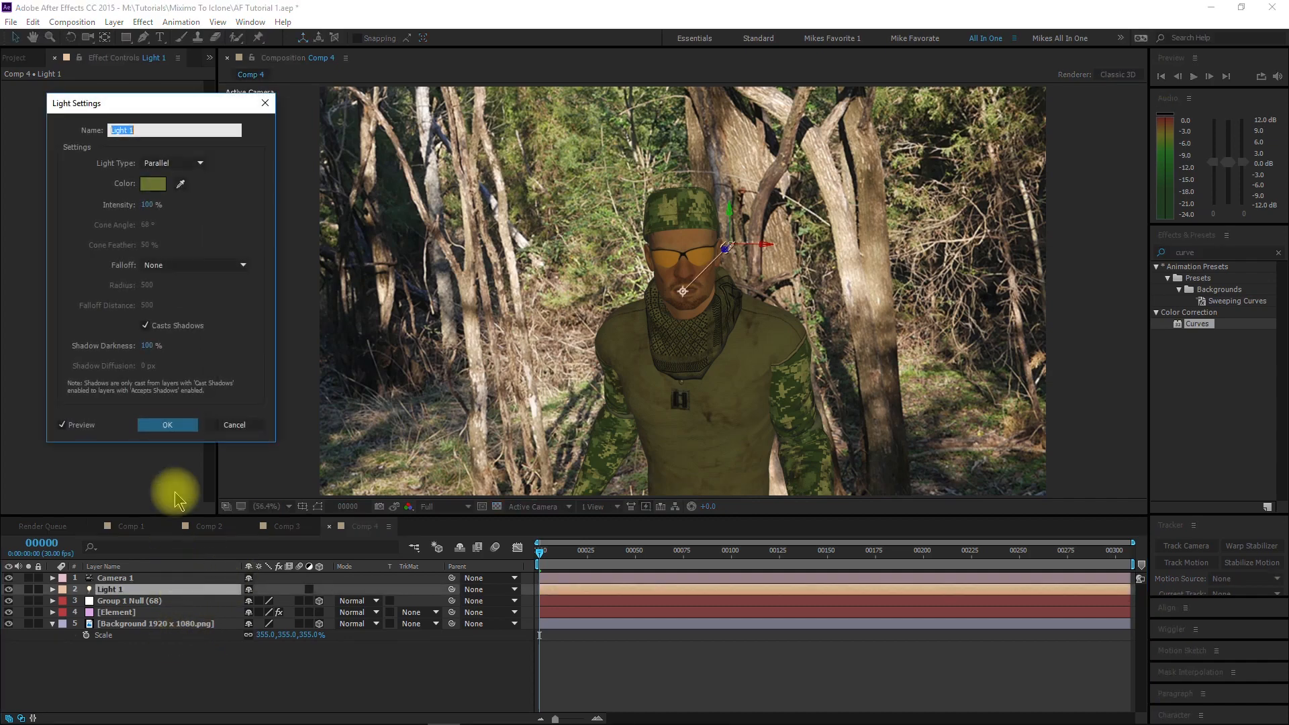
left_click(156, 183)
left_click(104, 103)
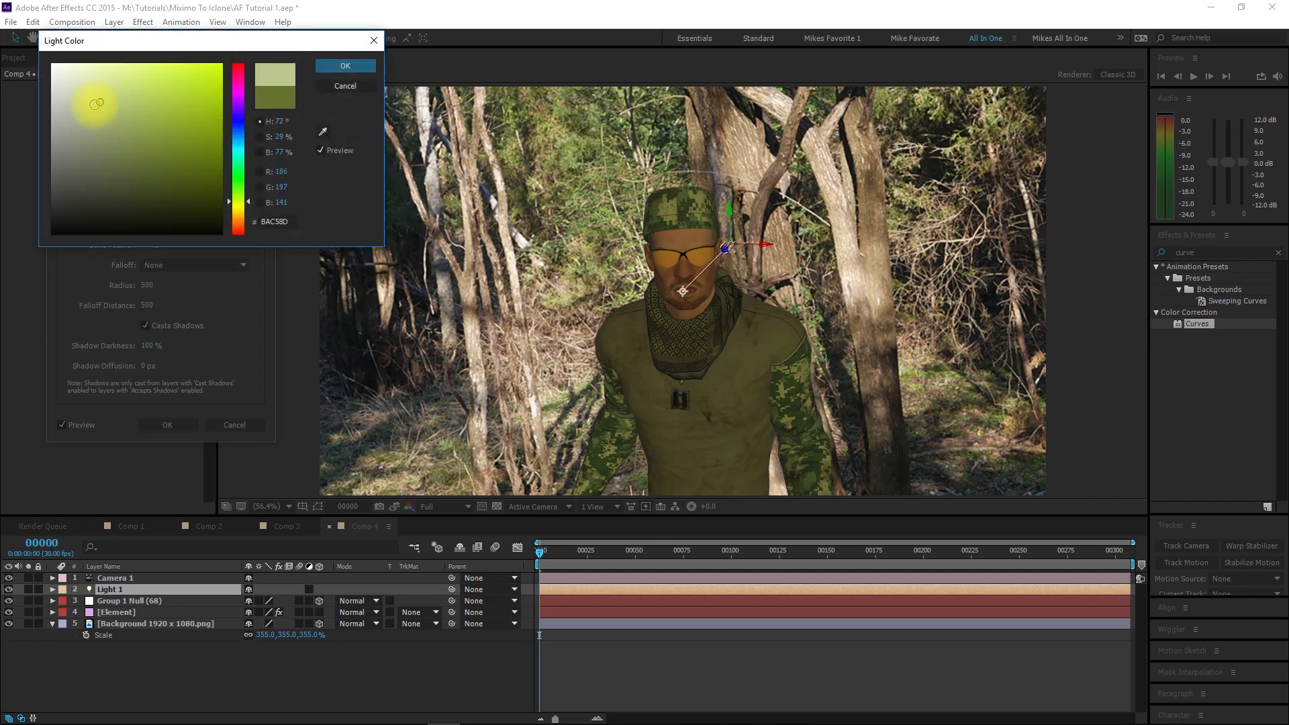
left_click_drag(92, 105, 59, 78)
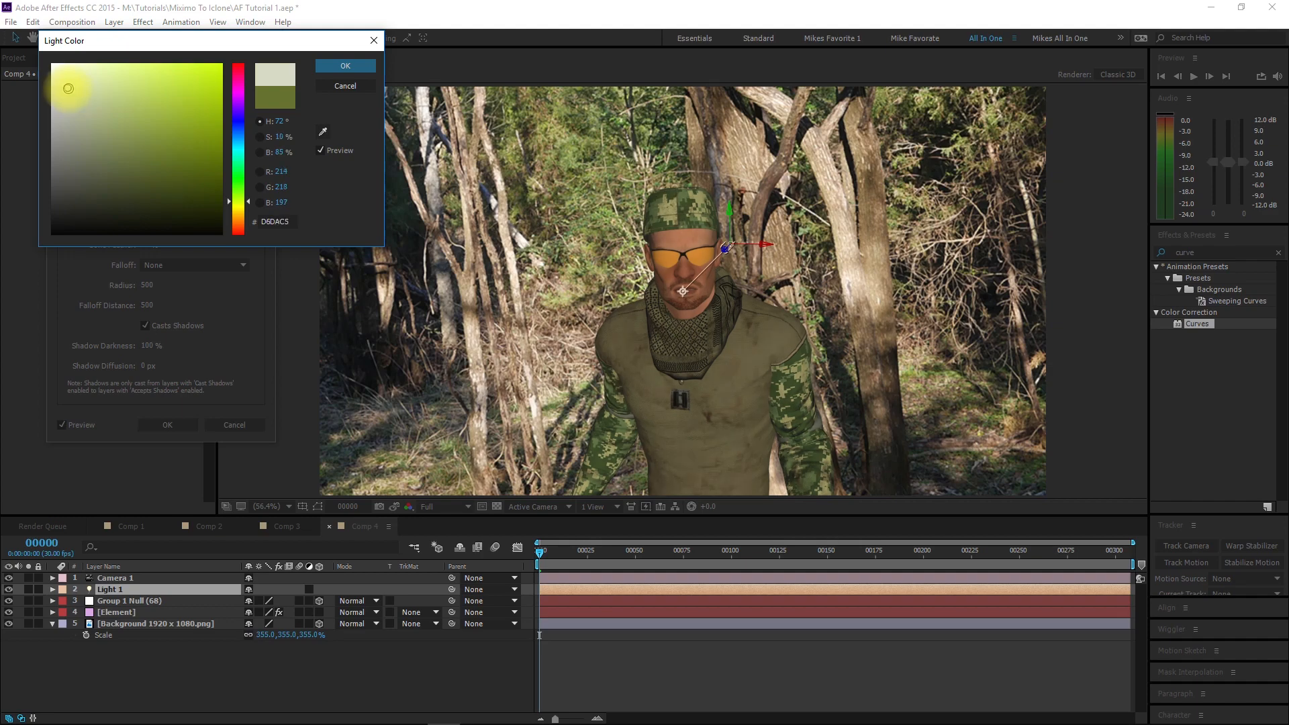
left_click(344, 65)
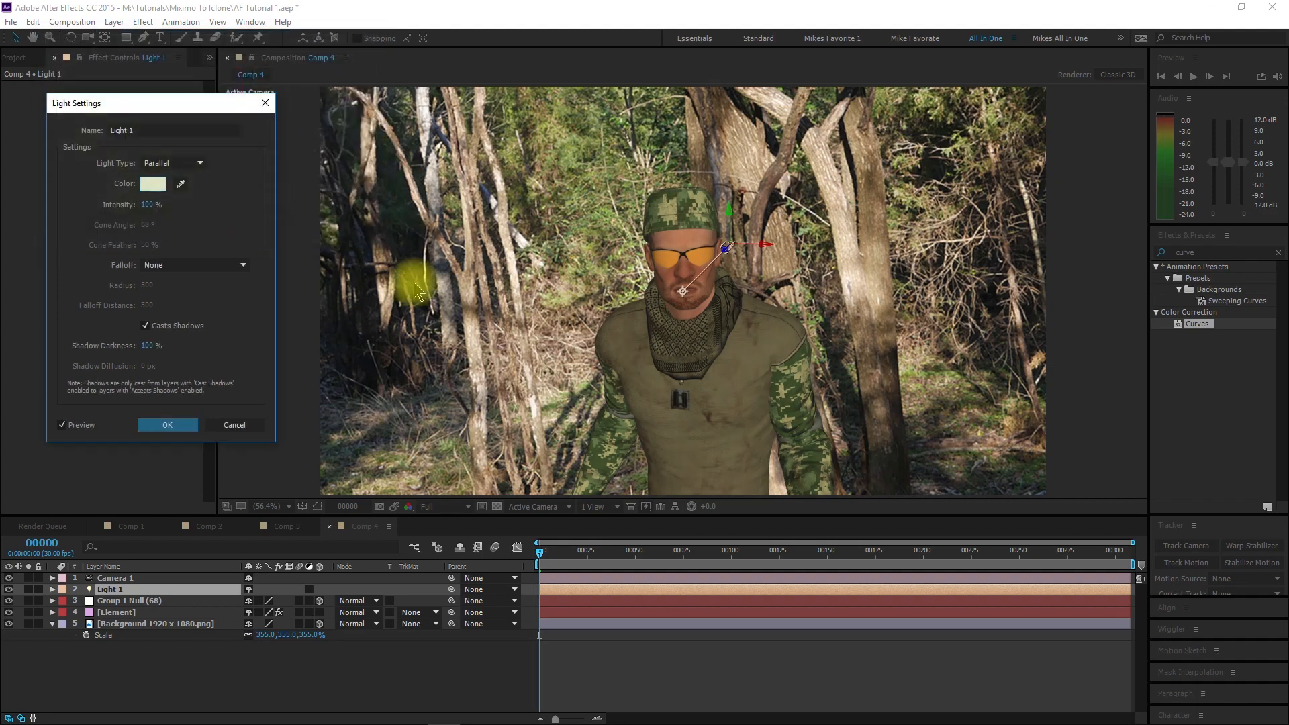
left_click(149, 425)
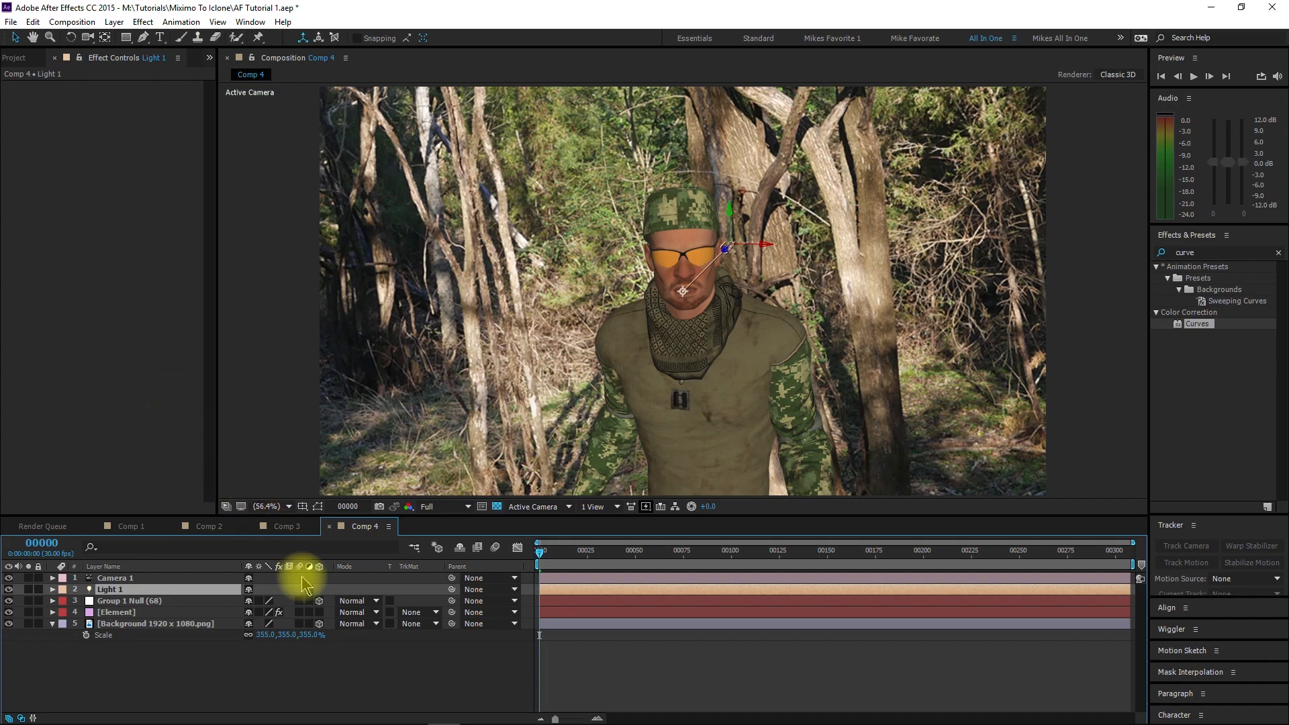
scroll(755, 320, "up", 5)
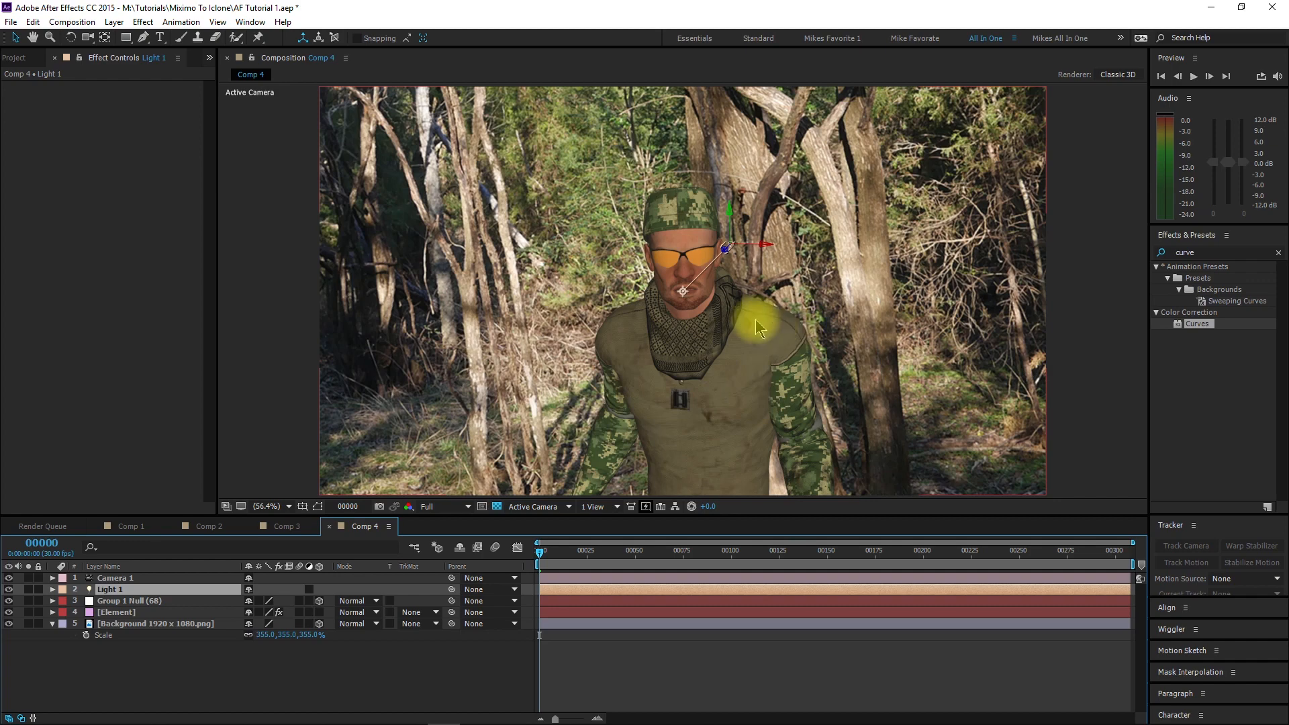
scroll(755, 320, "down", 2)
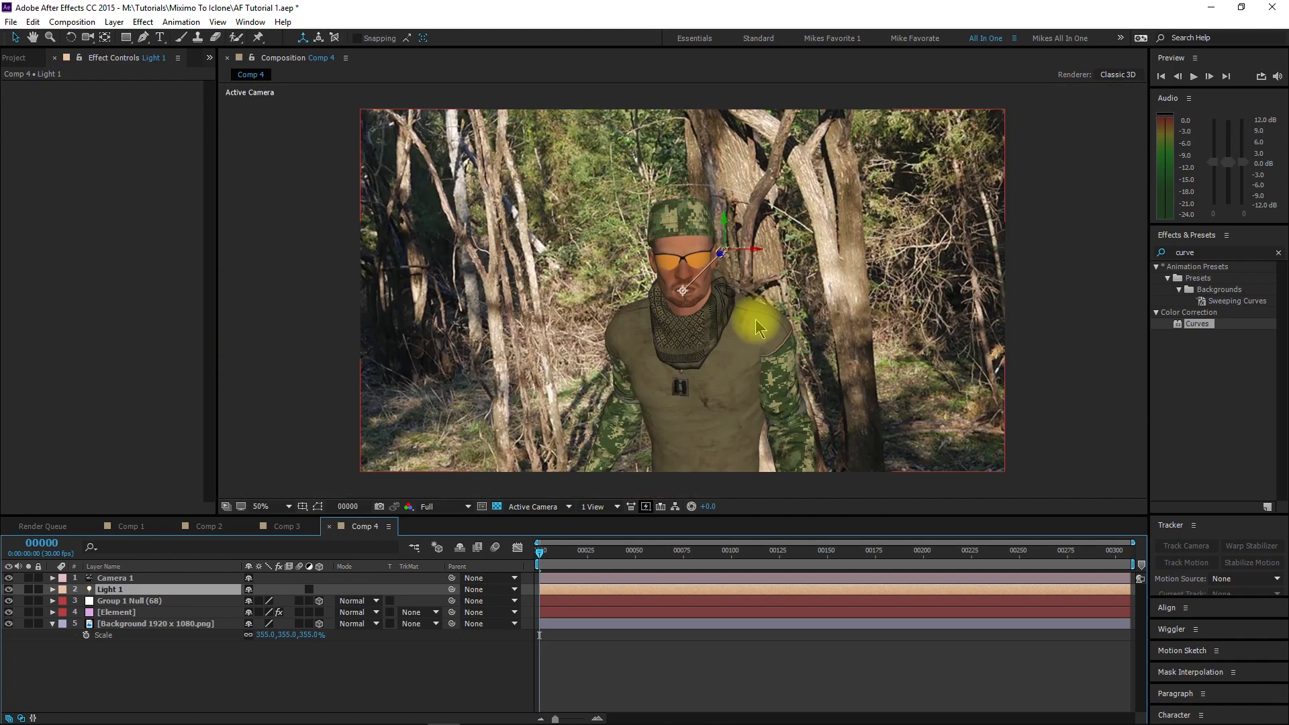
scroll(755, 319, "up", 4)
scroll(755, 320, "down", 2)
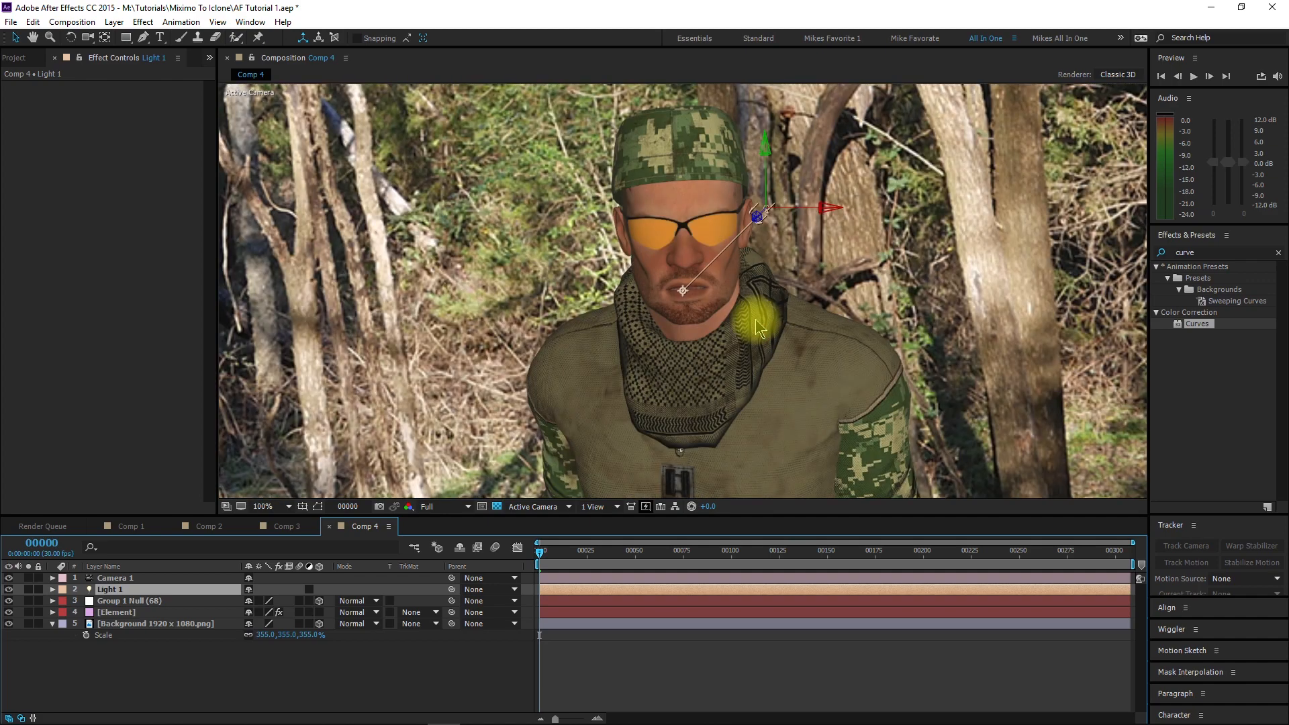
scroll(755, 319, "down", 1)
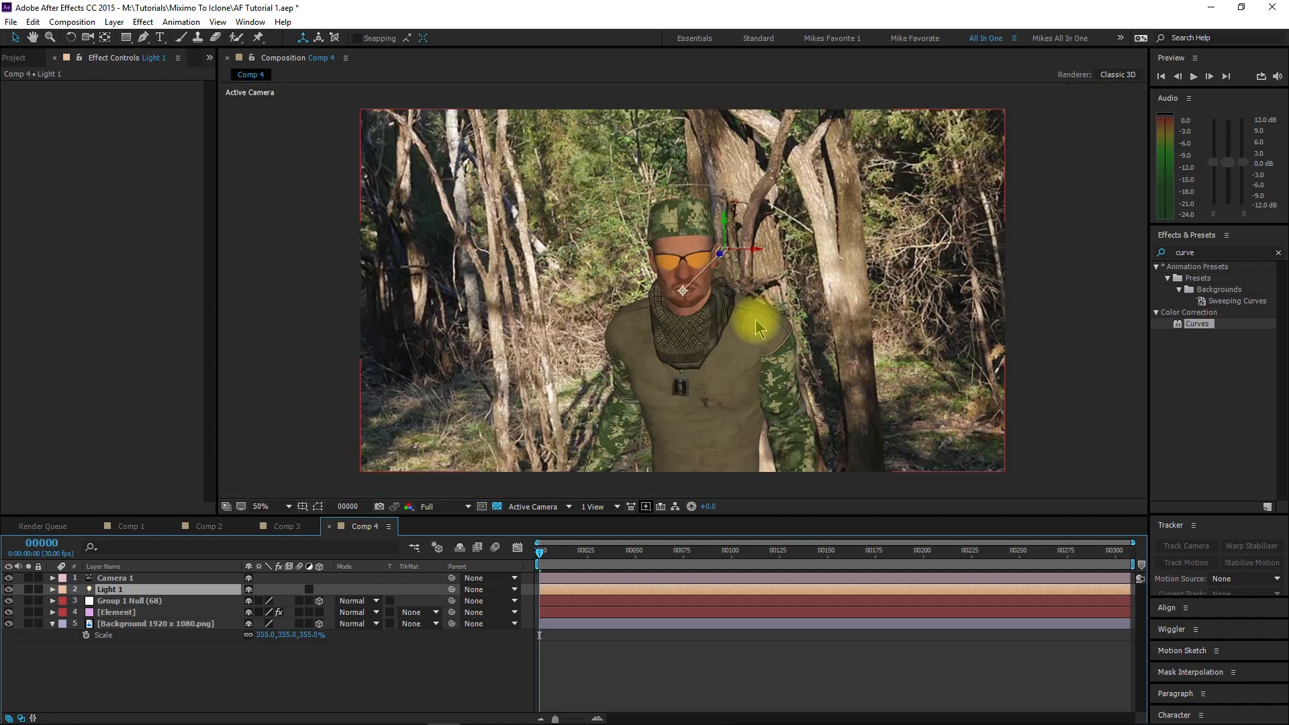
- Enable Ambient Occlusion in the Render Settings of the Element layer's effect
left_click(140, 612)
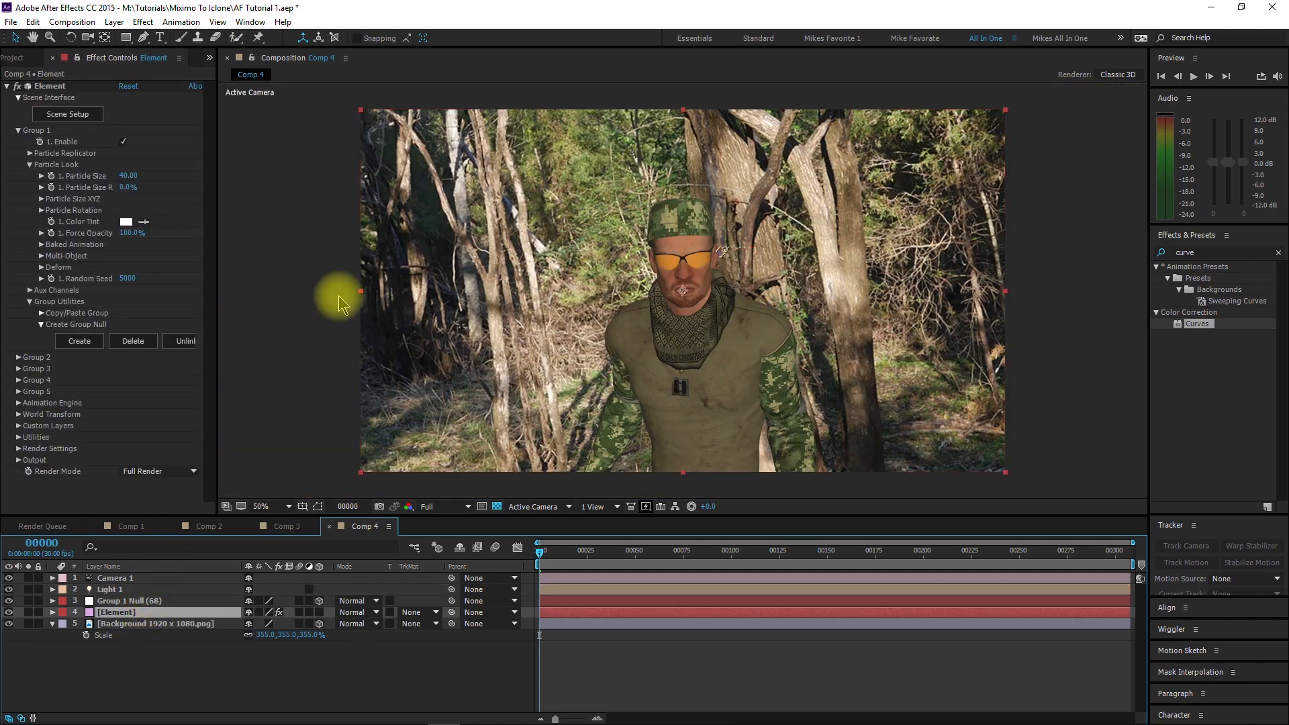
left_click(29, 165)
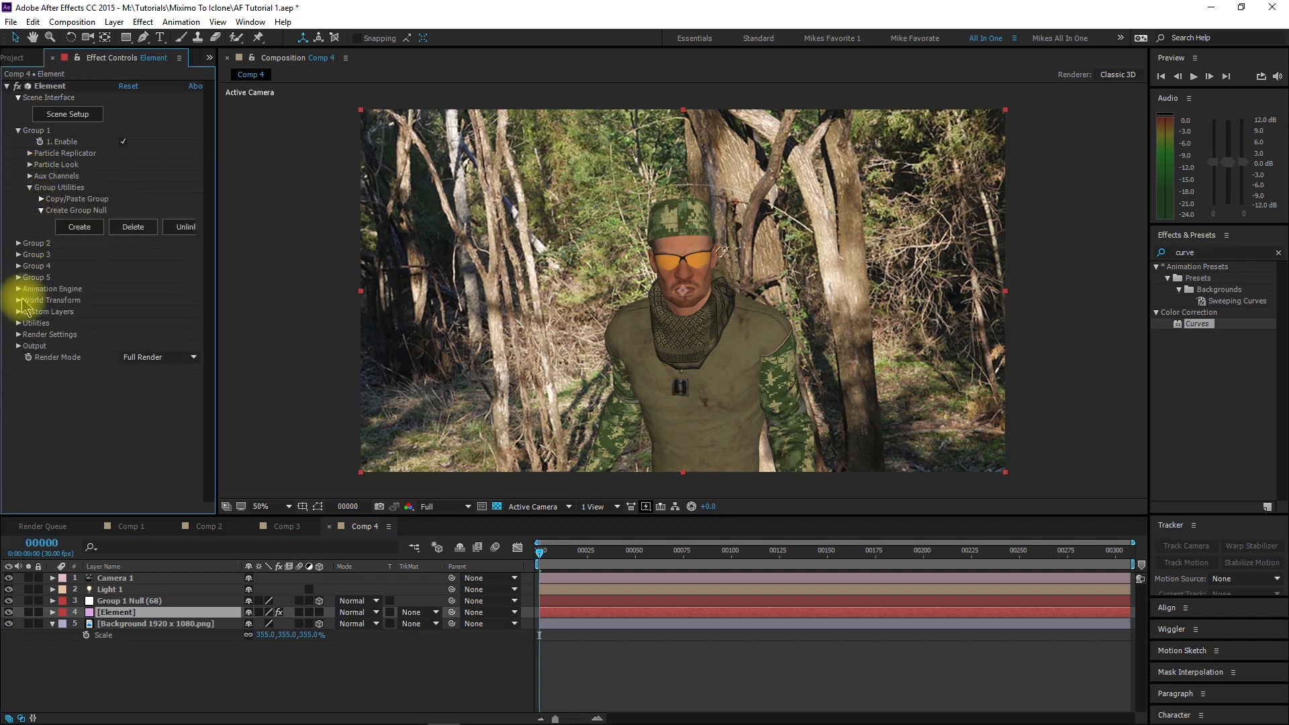
left_click(19, 335)
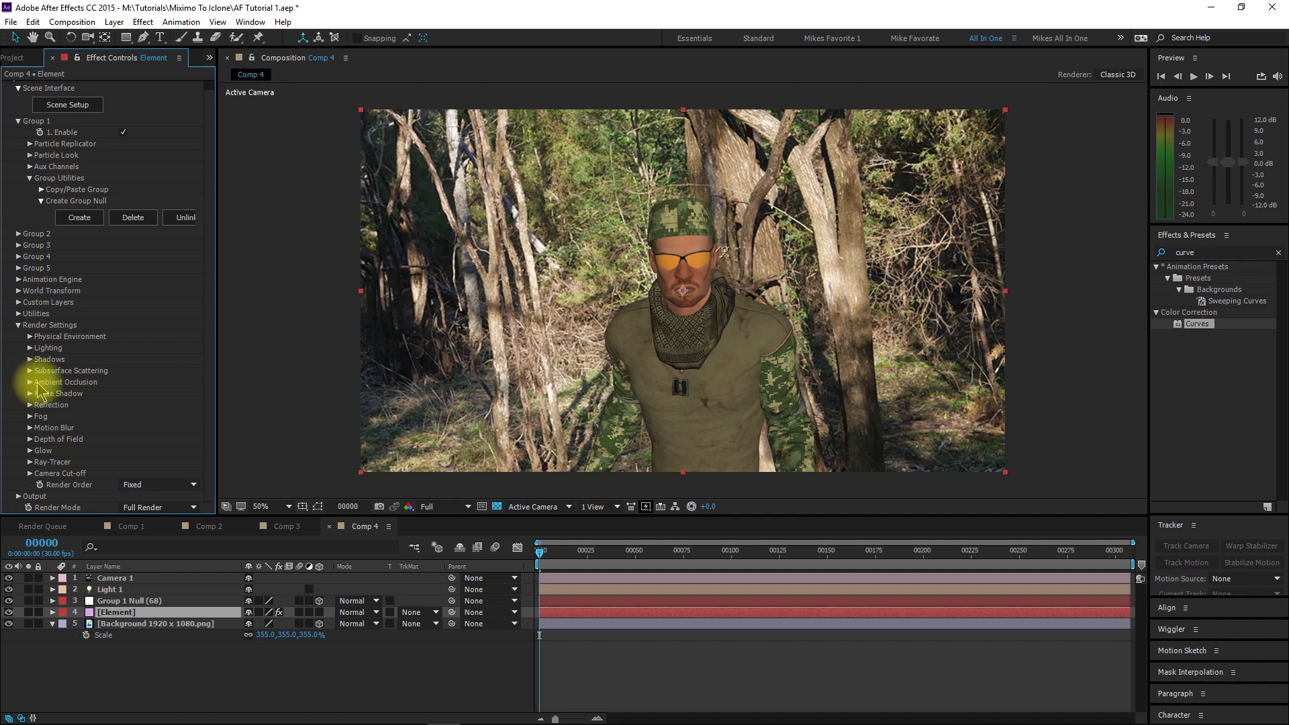
left_click(30, 382)
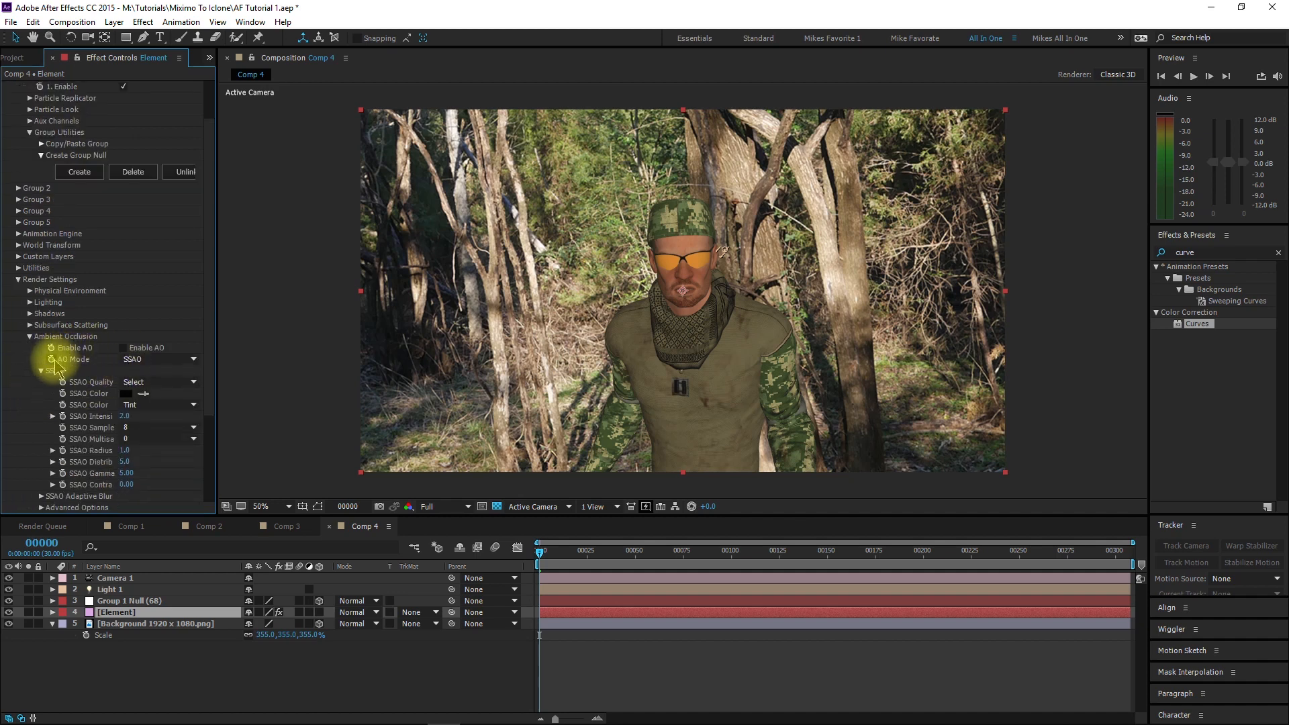
left_click(123, 348)
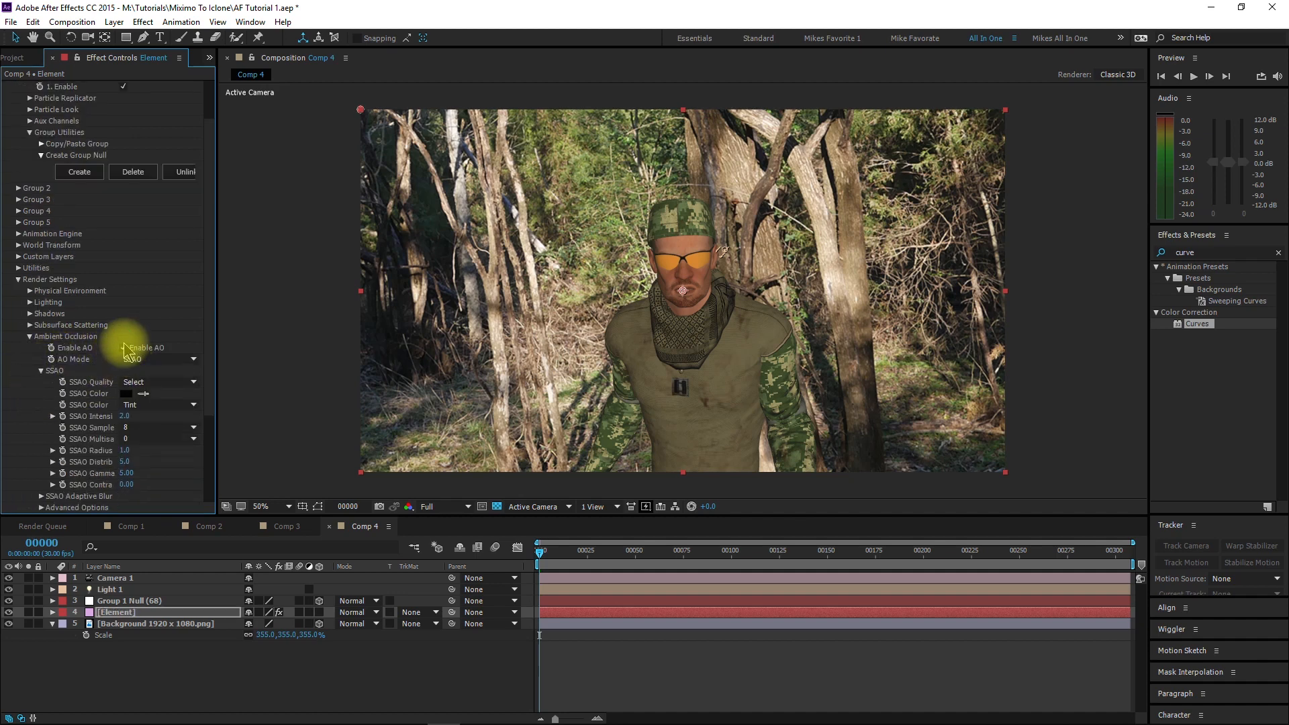
- Expand Element's Subsurface Scattering and Lighting settings, and switch Use Comp Lights off and back on for comparison
left_click(29, 327)
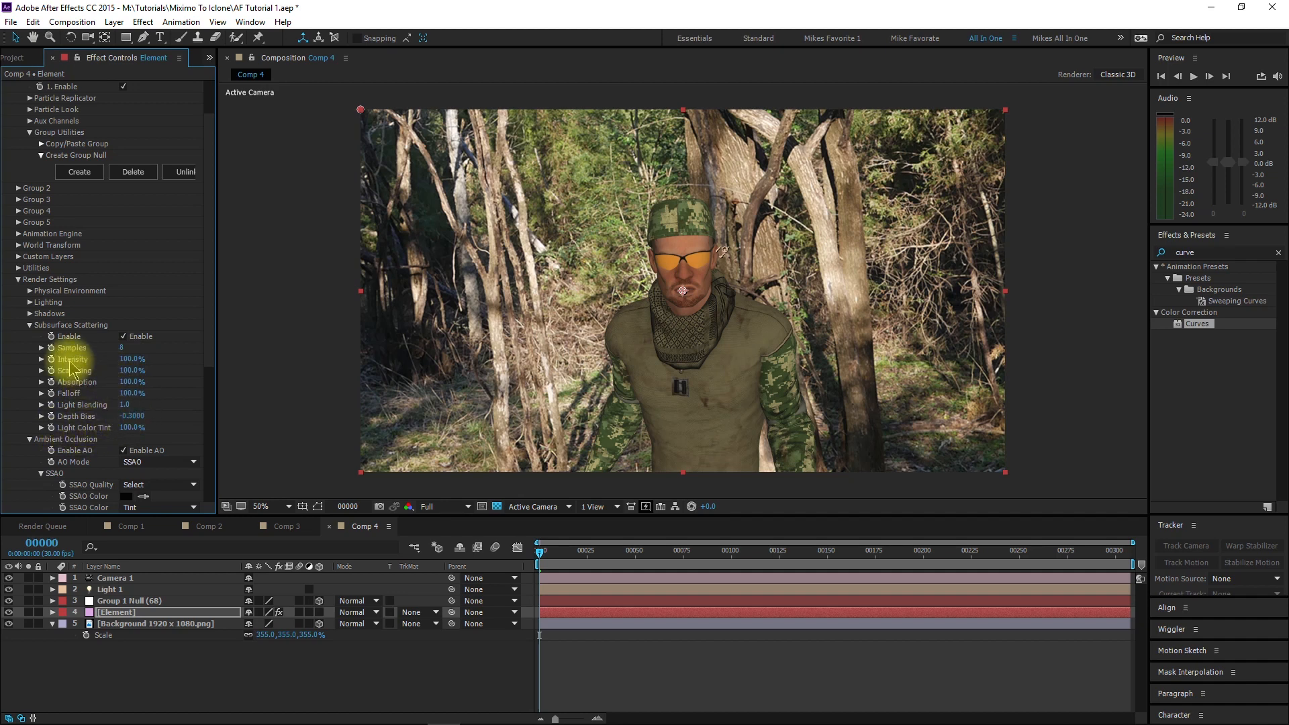
left_click(30, 304)
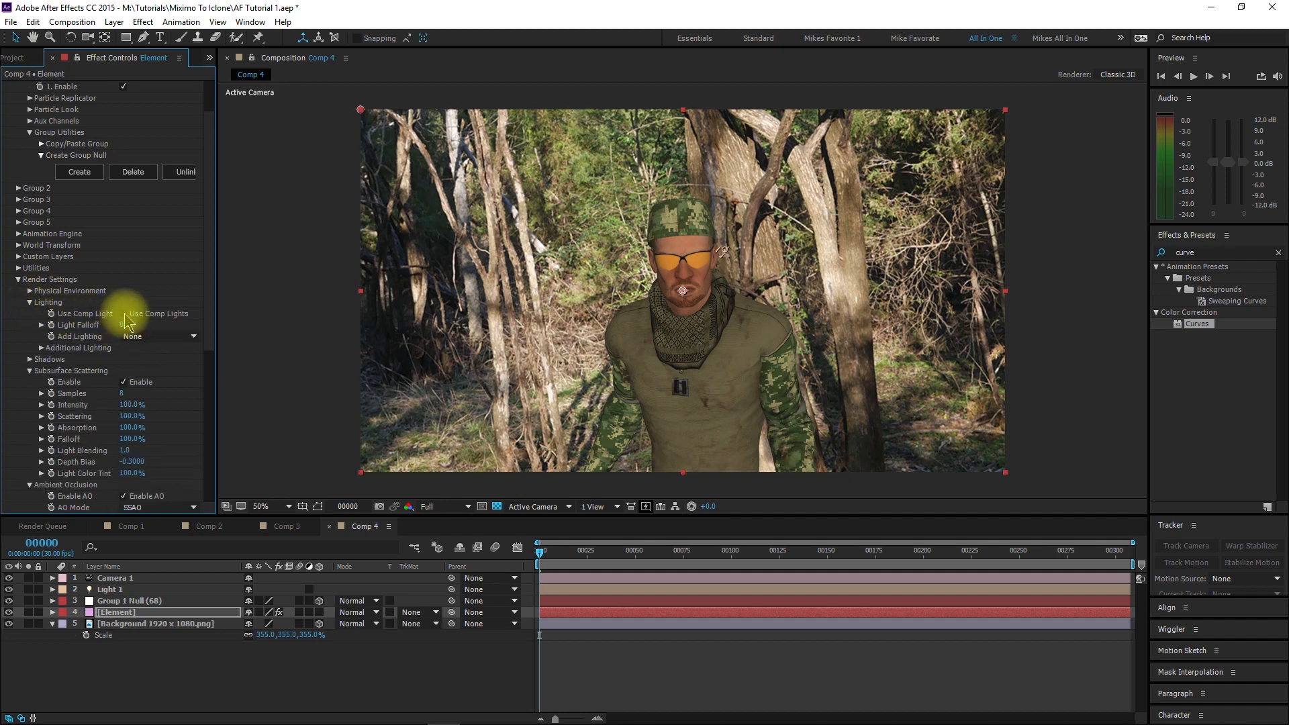
left_click(125, 314)
left_click(124, 315)
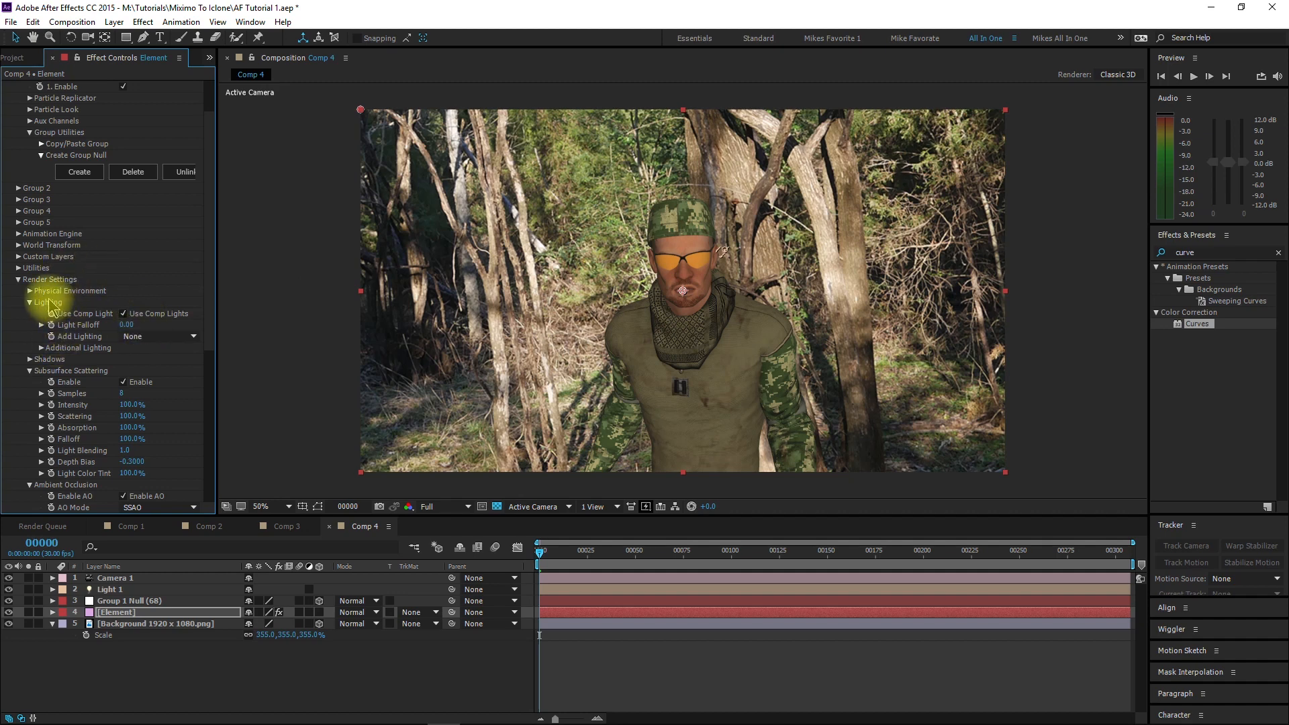
- Set the Exposure of Element's Physical Environment to 0.75 to darken the soldier
left_click(30, 291)
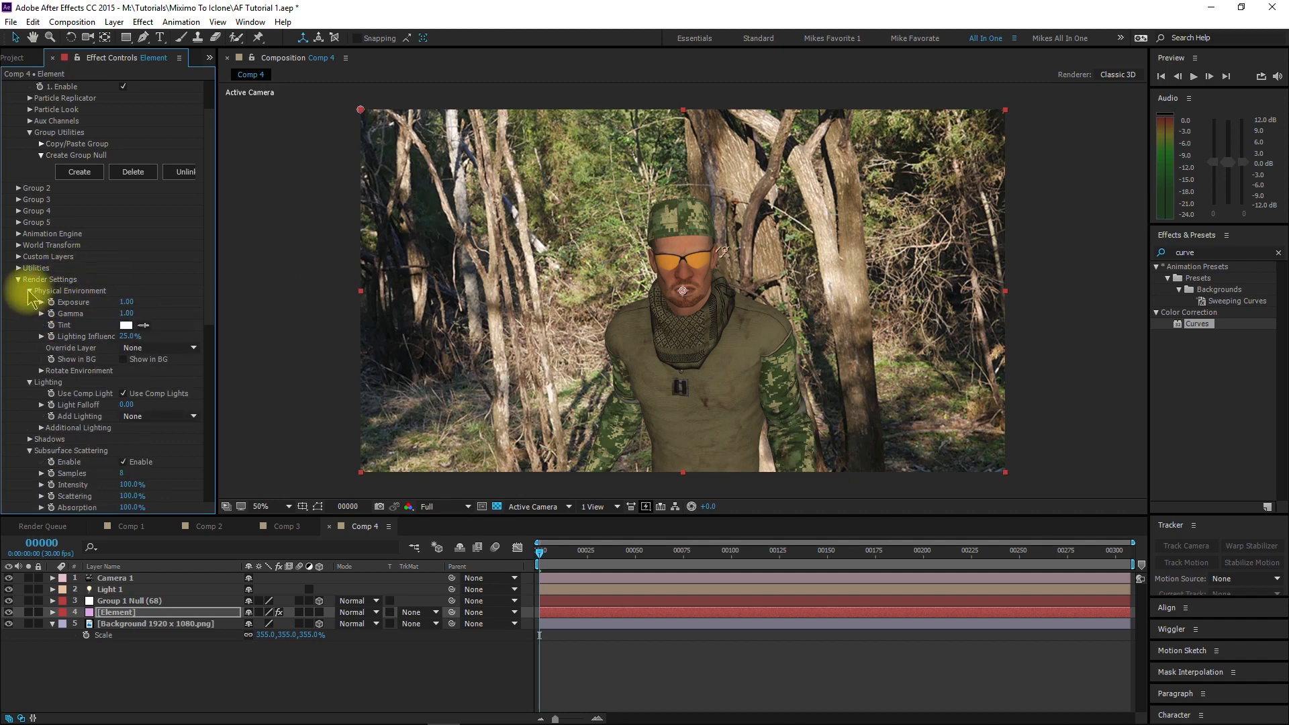
left_click_drag(124, 304, 88, 309)
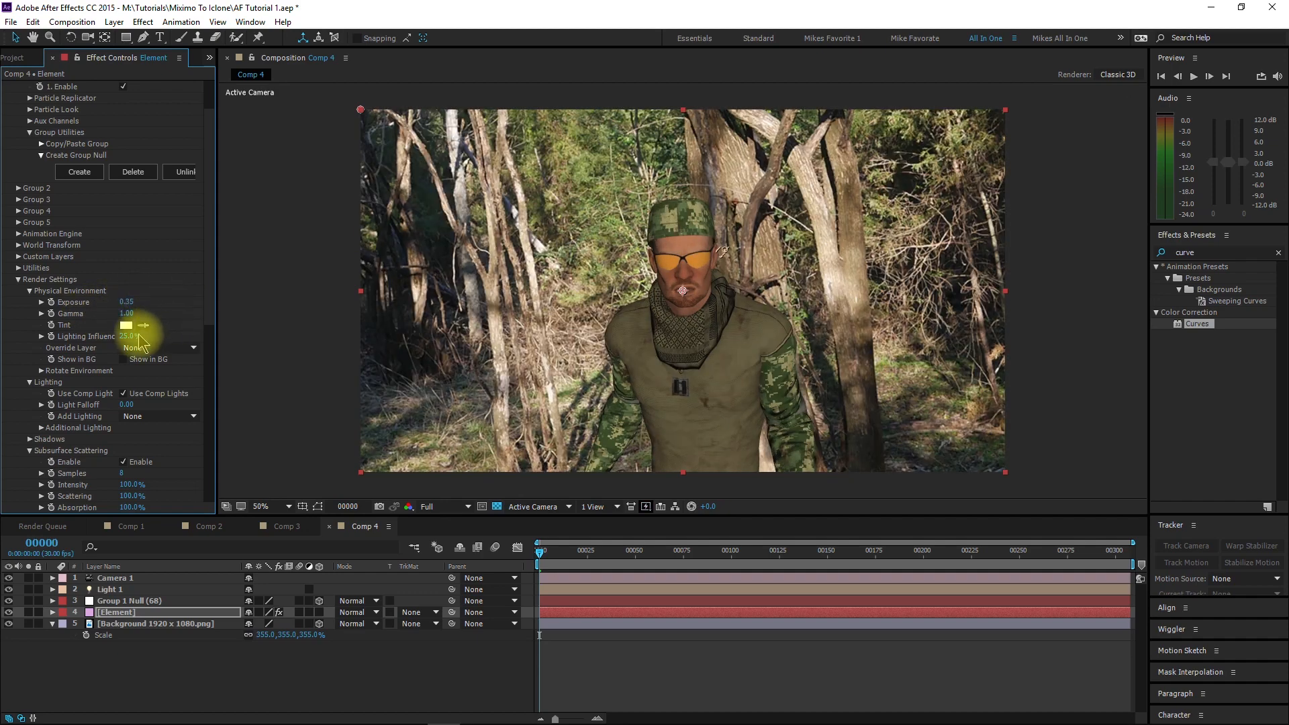
left_click_drag(127, 305, 150, 302)
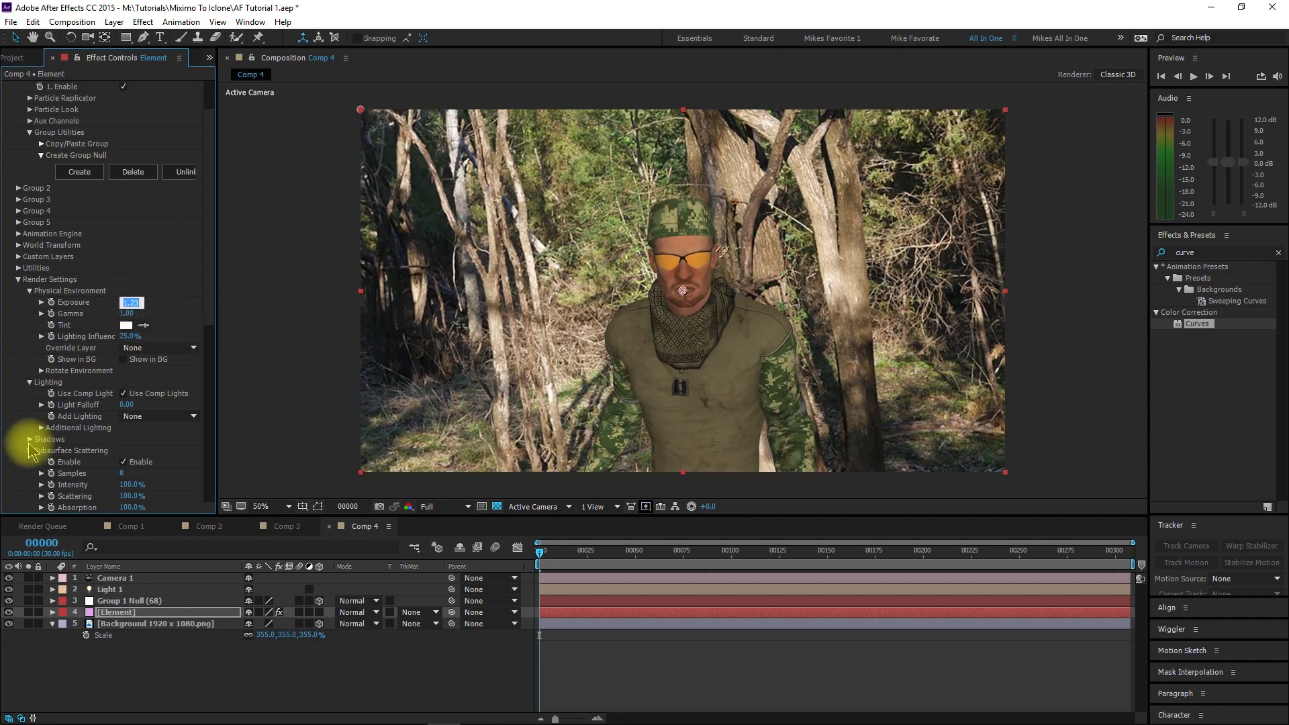
type(".75")
key("Return")
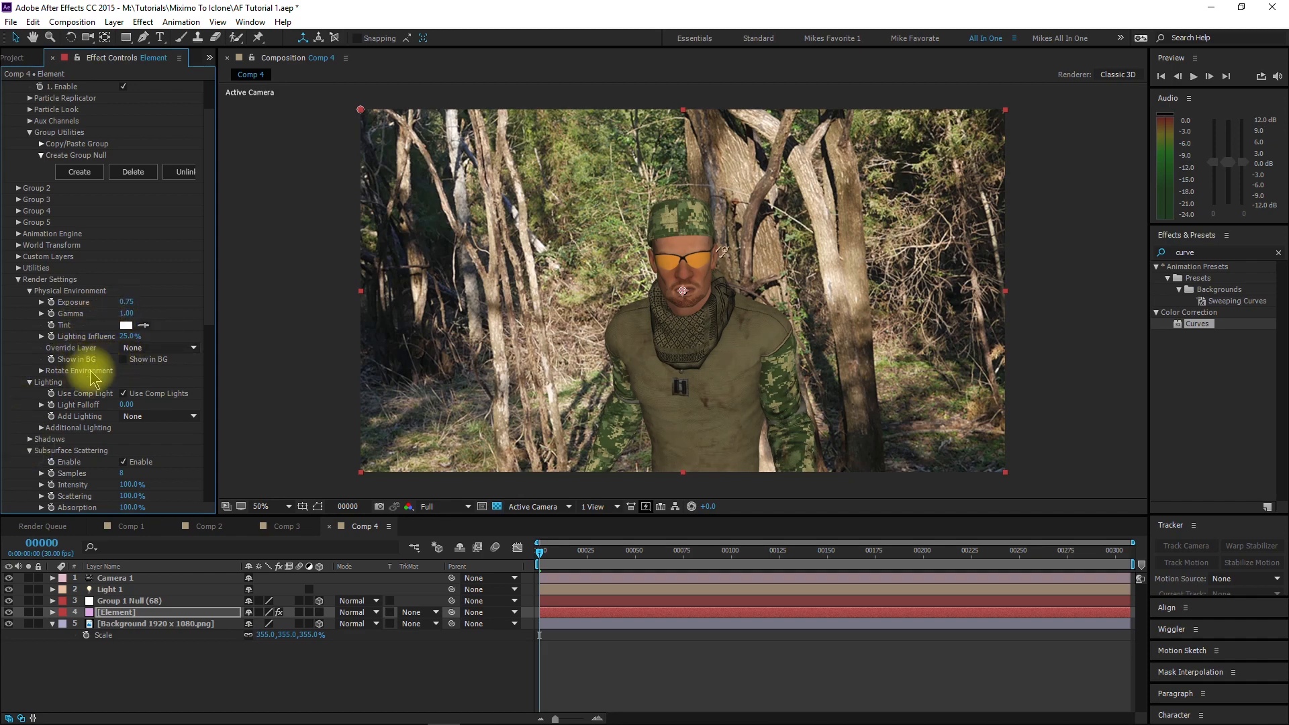
- Review the remaining Element render settings and check Light 1's placement beside the soldier
scroll(85, 396, "down", 5)
scroll(86, 403, "down", 7)
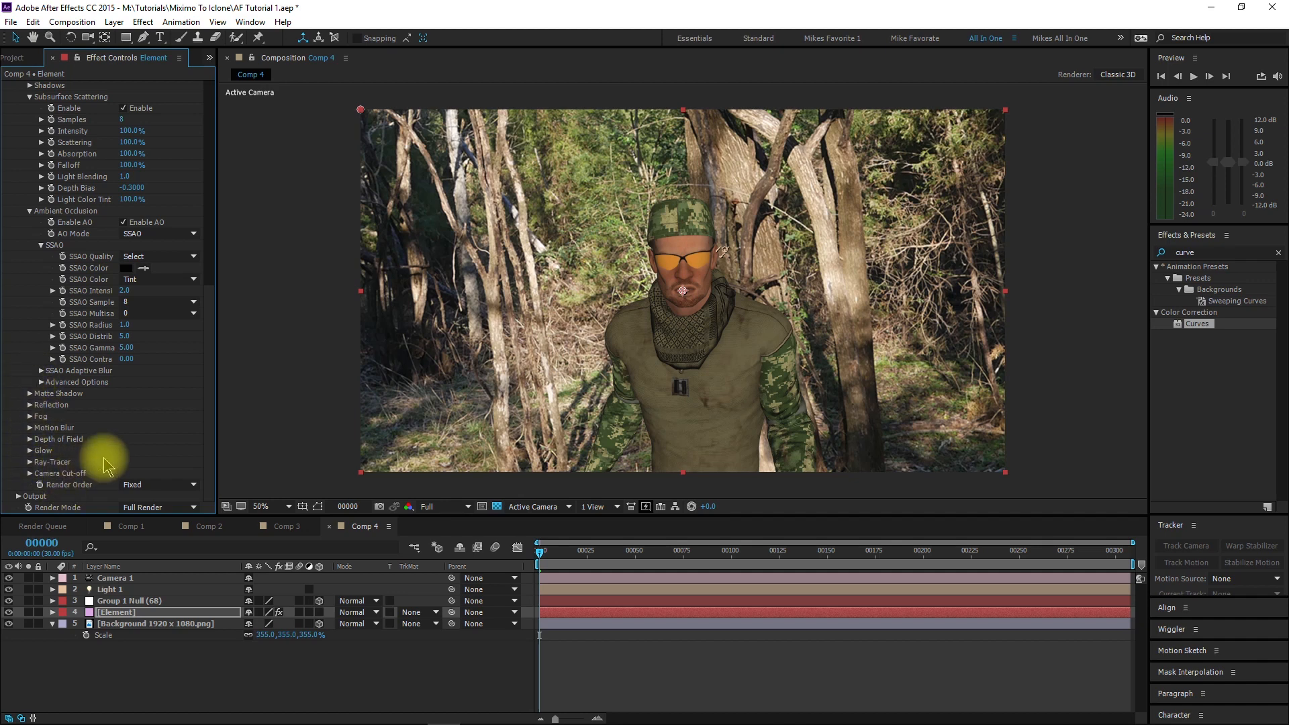
scroll(128, 463, "up", 1)
scroll(143, 448, "down", 1)
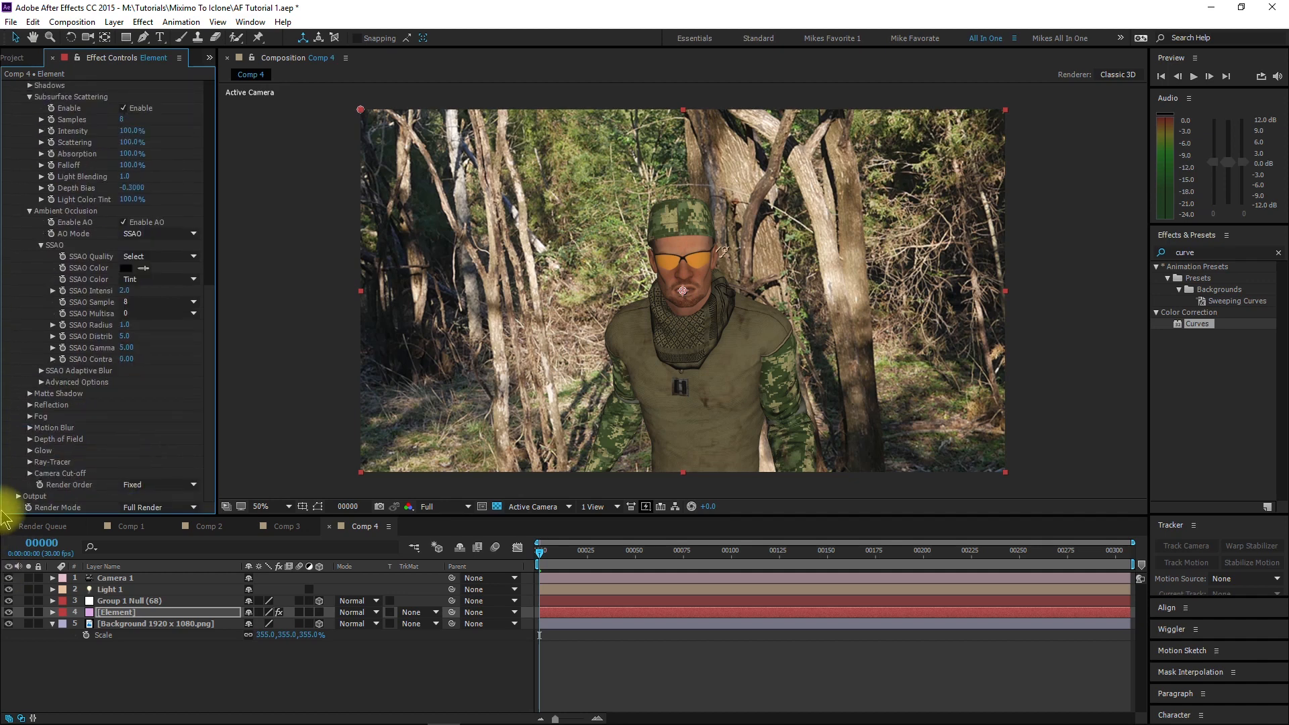
scroll(54, 268, "up", 7)
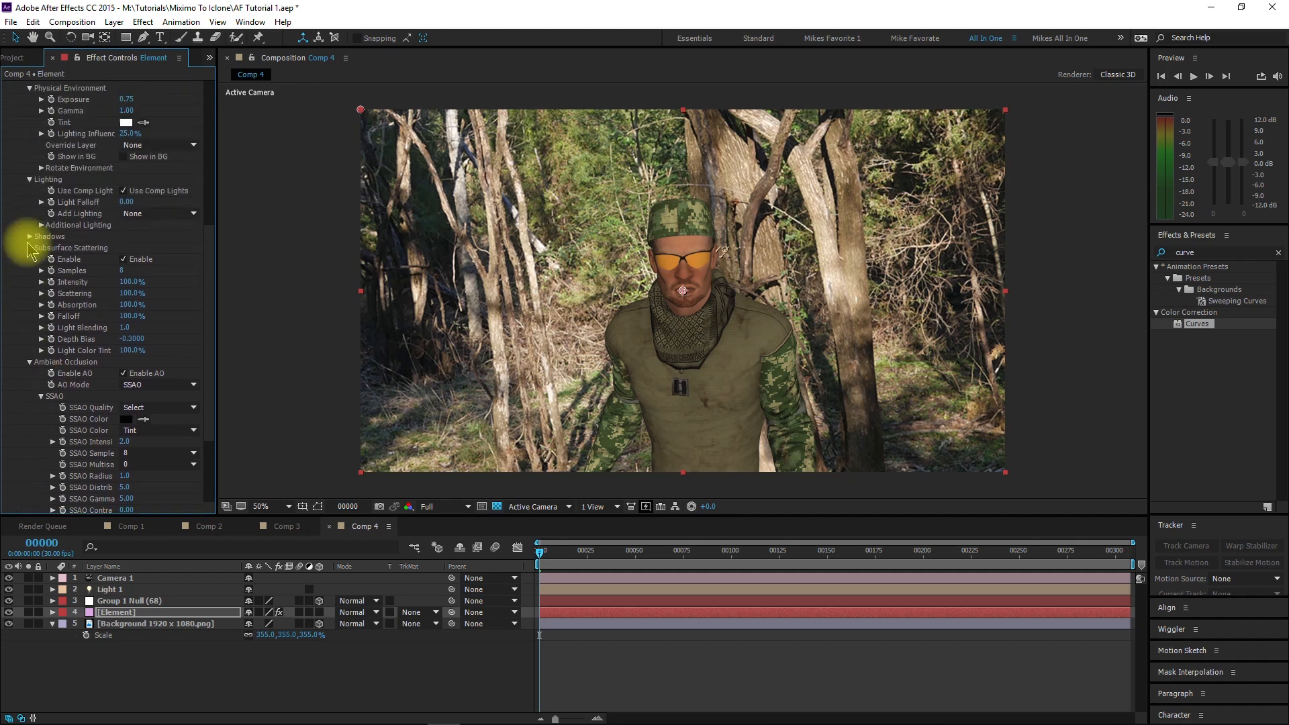
left_click(188, 664)
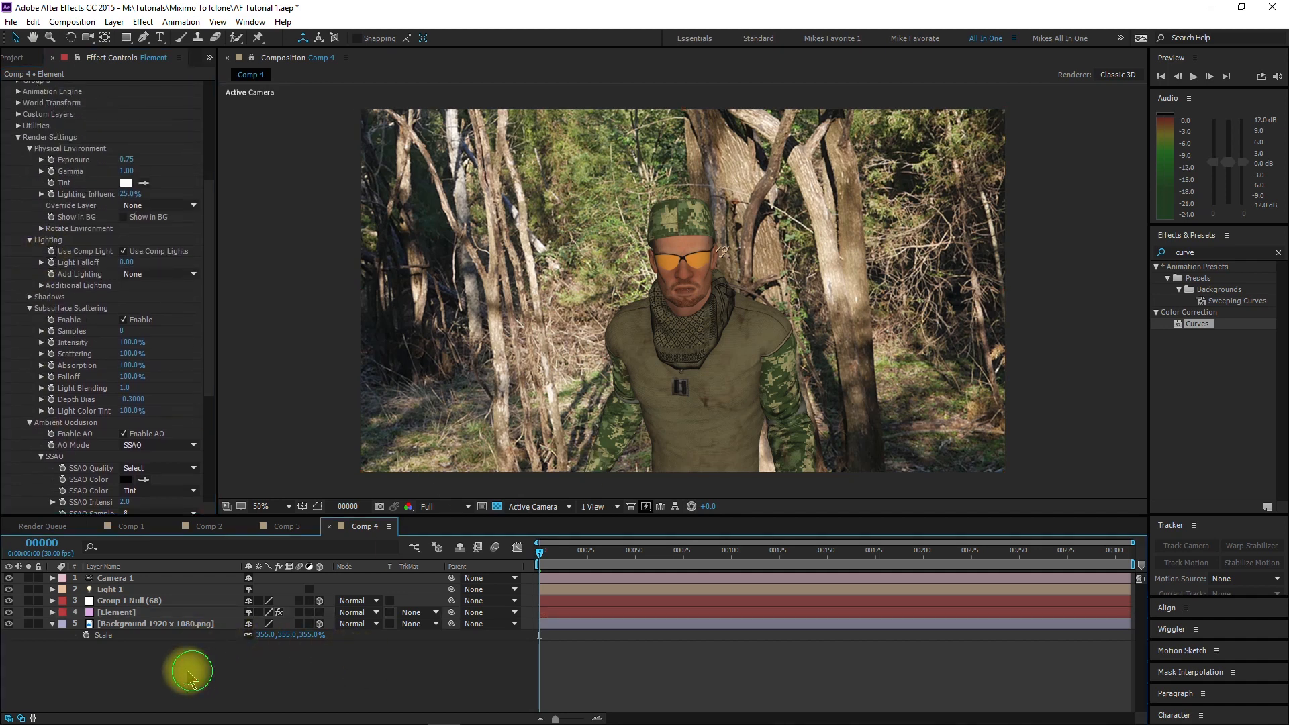
left_click(152, 589)
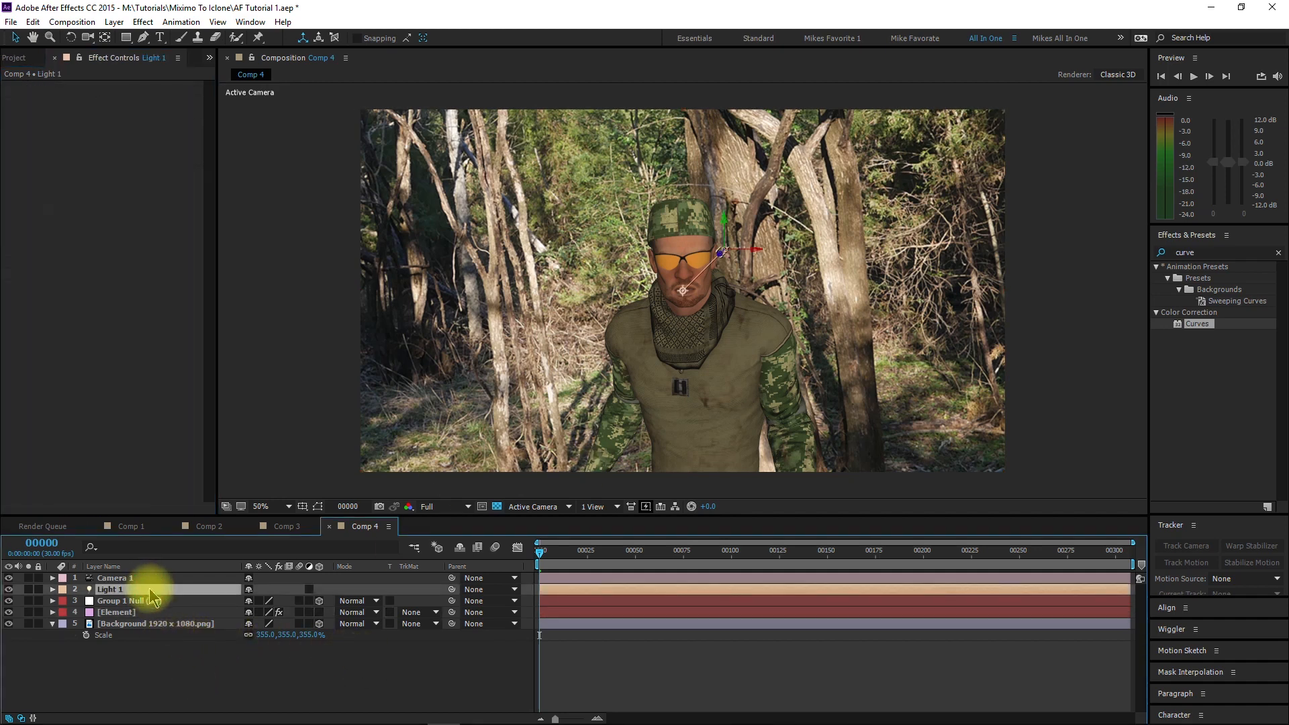
left_click(168, 670)
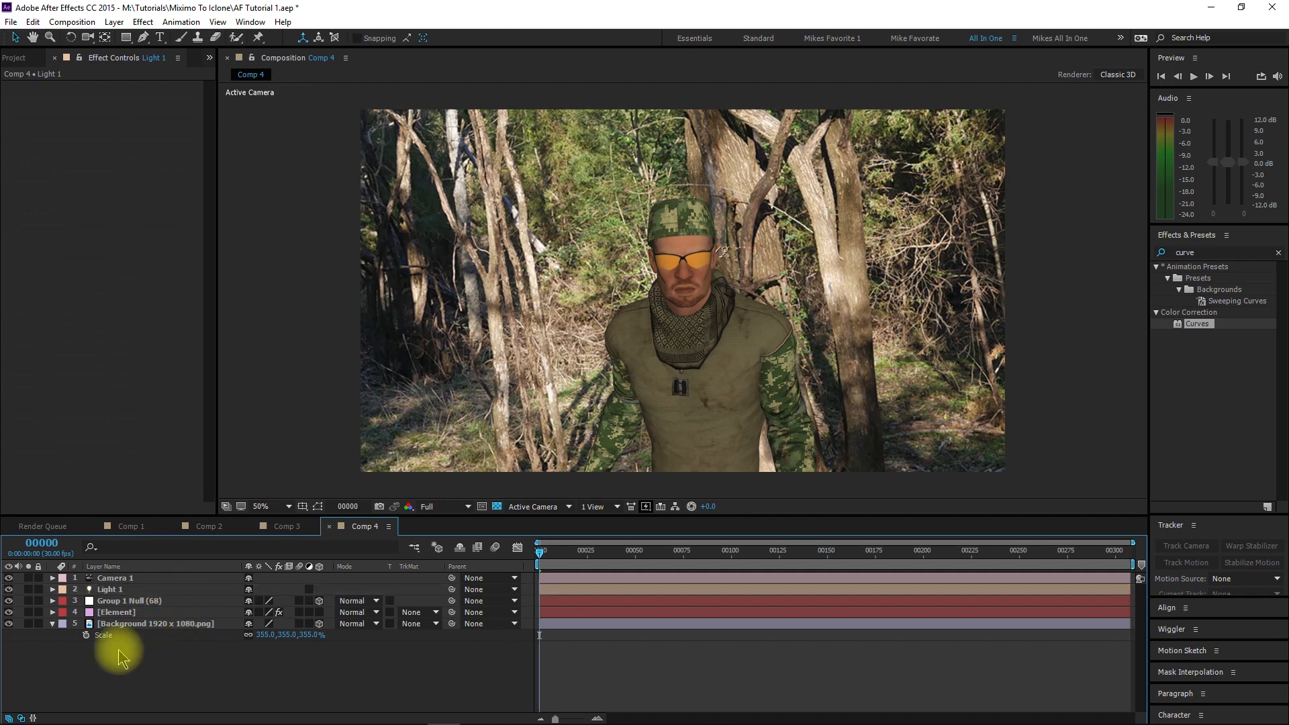
- Orbit Camera 1 to about 174, 703, -1685 and set a Position keyframe at frame 0
left_click(164, 580)
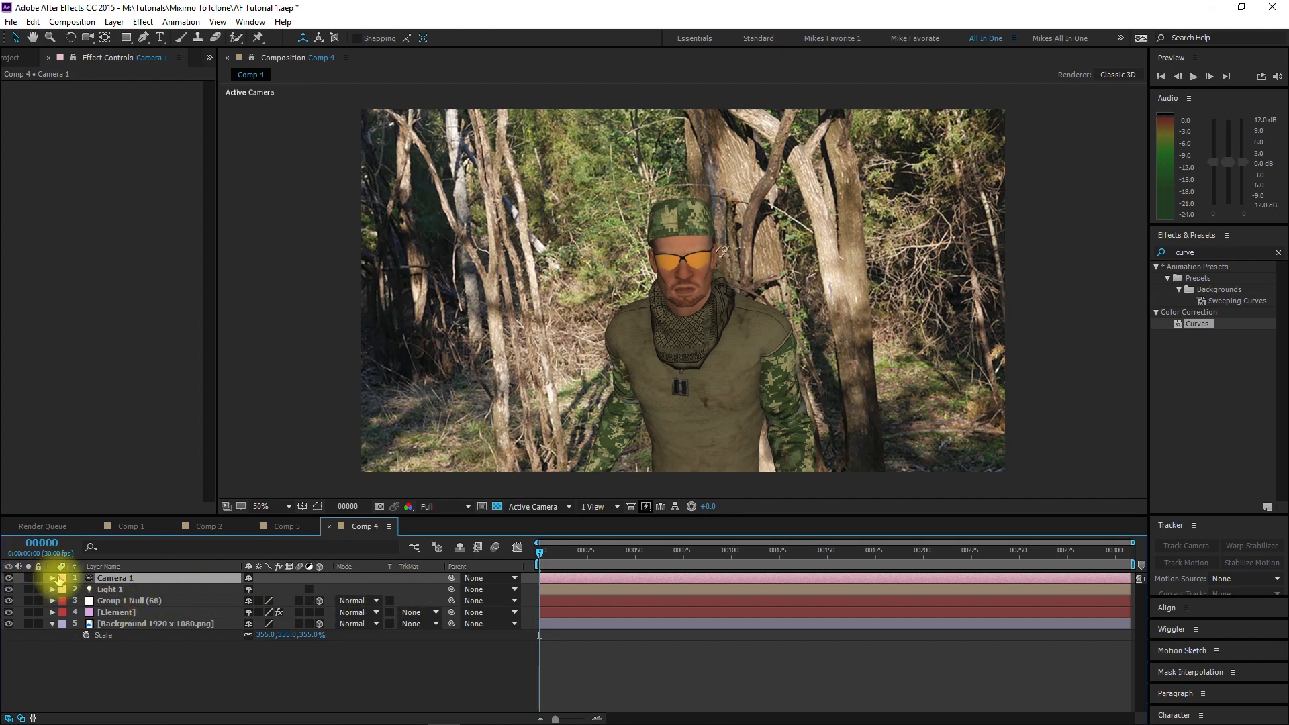
key("p")
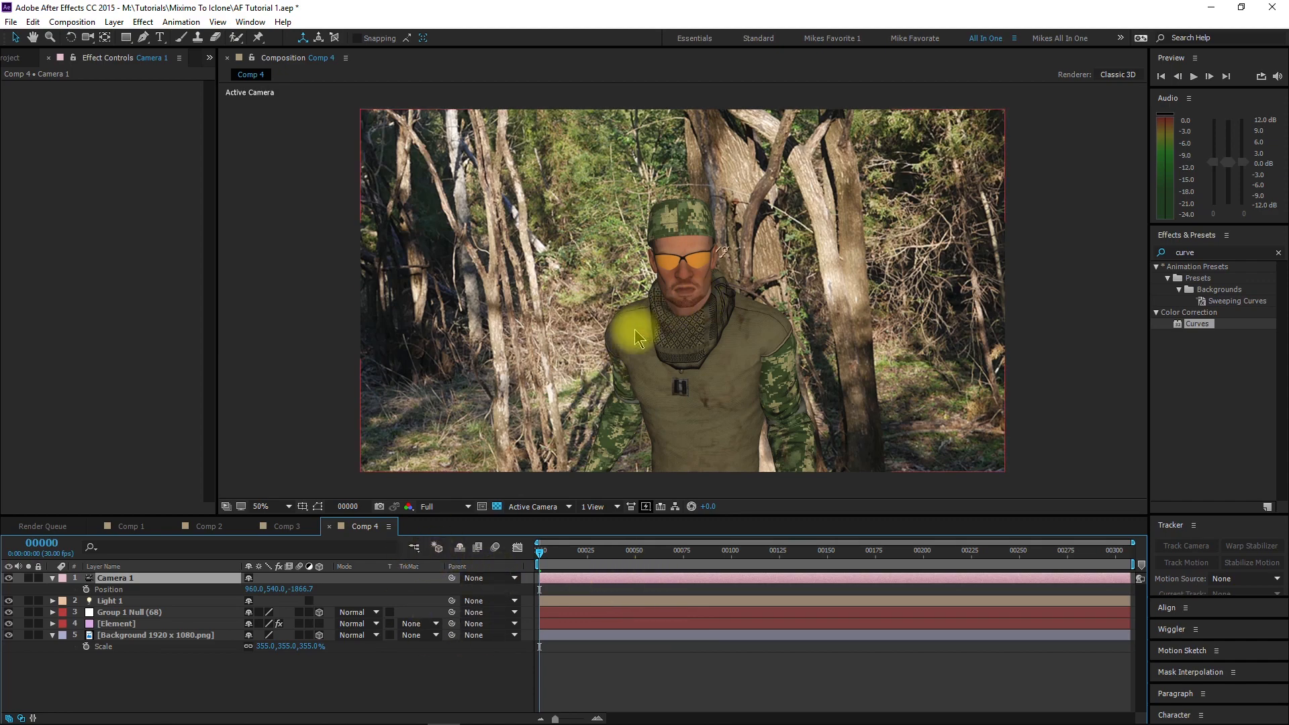
key("c")
left_click_drag(637, 333, 670, 321)
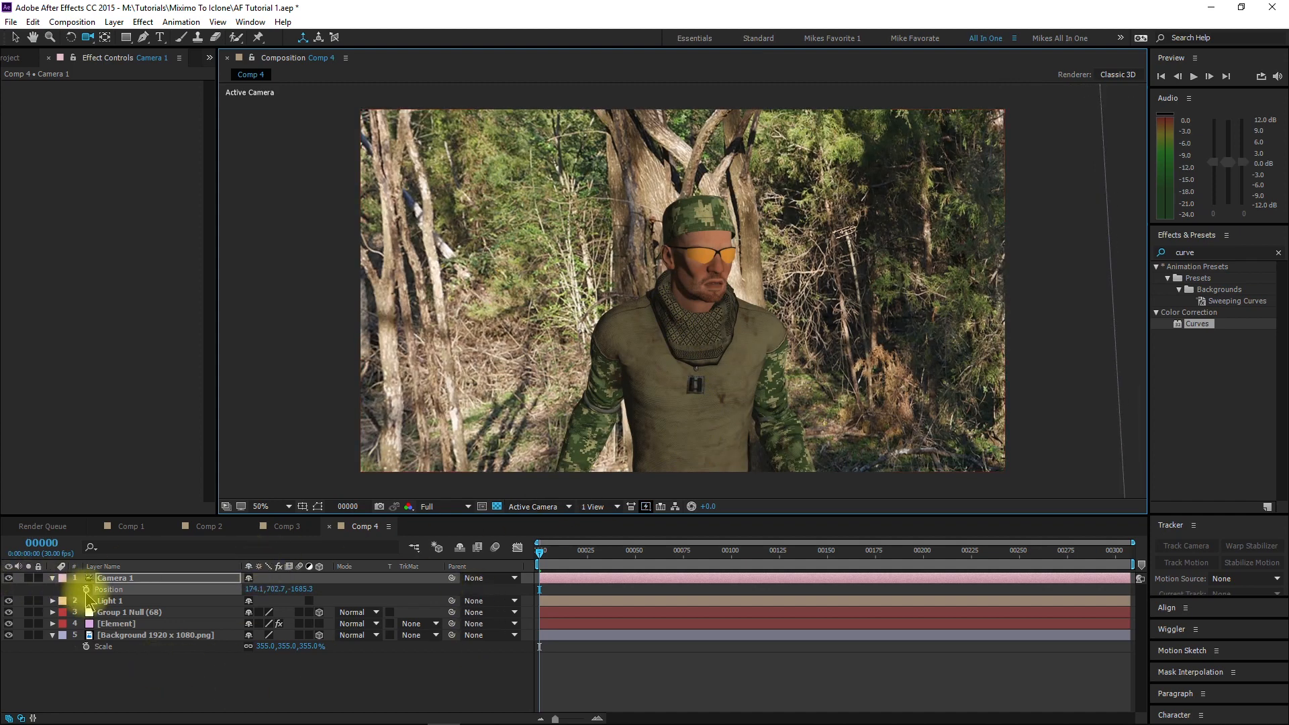
left_click(86, 589)
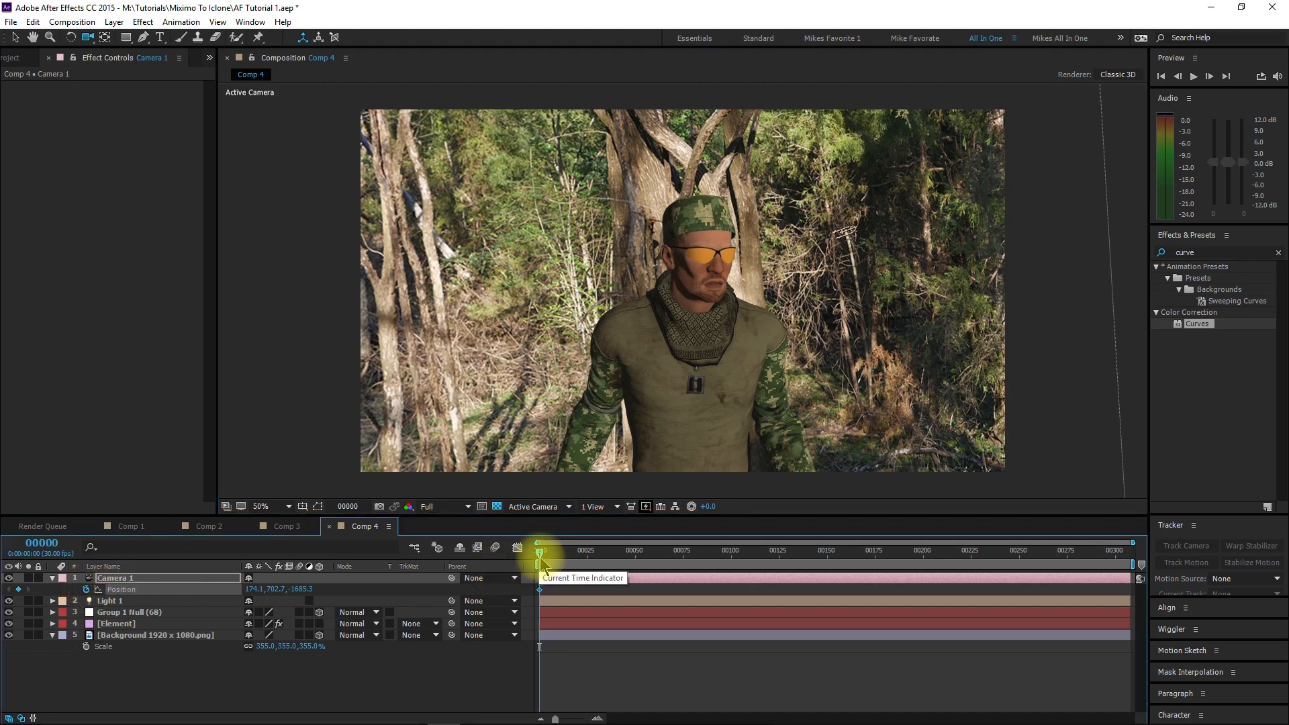
- At frame 250, orbit Camera 1 around to the soldier's opposite side, keyframing its Position at about 1672, 687, -1719
left_click_drag(541, 554, 1018, 649)
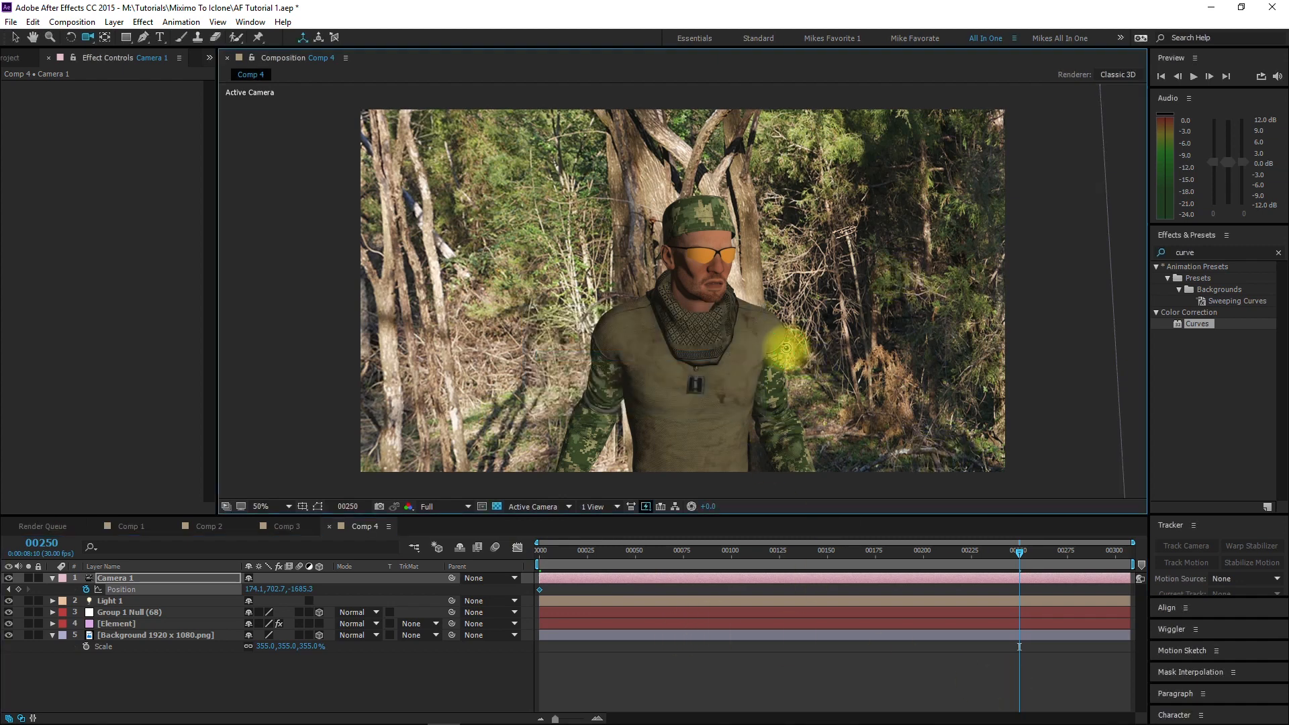
left_click_drag(771, 351, 722, 351)
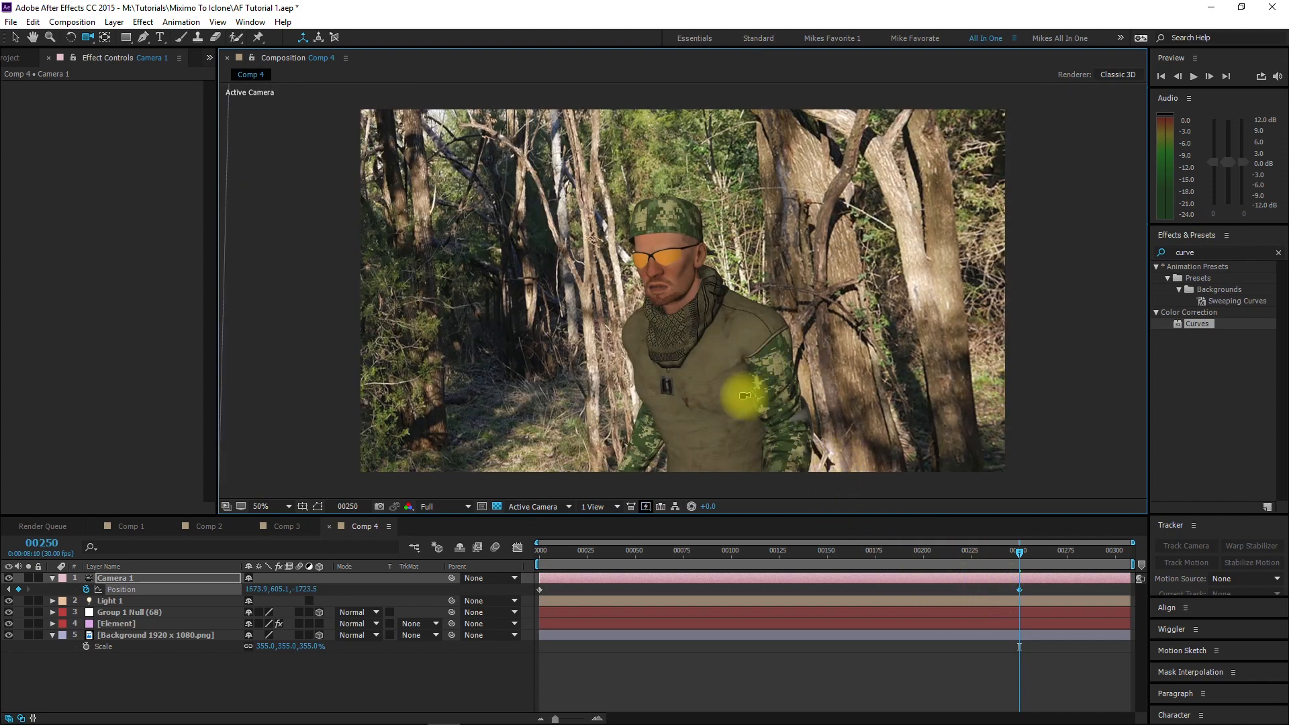
left_click_drag(742, 389, 737, 386)
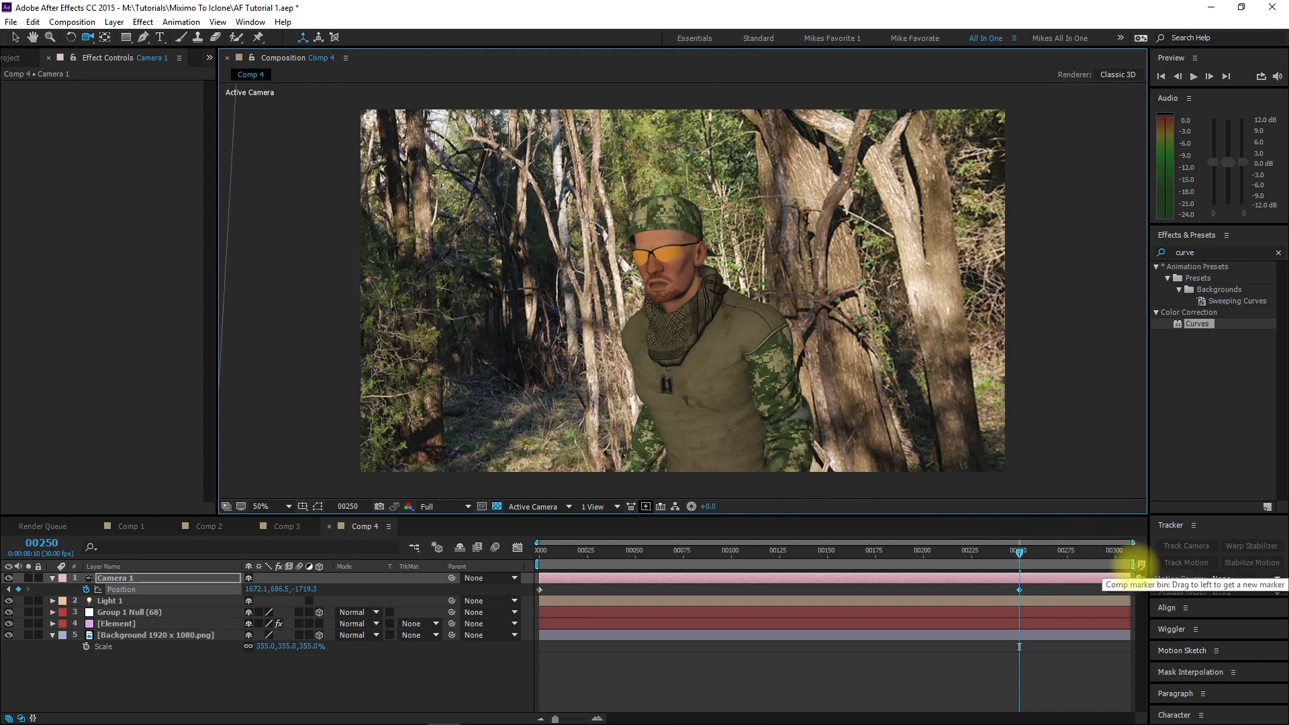
- Shorten the composition's work area so that it ends at frame 250
left_click_drag(1131, 566, 1025, 588)
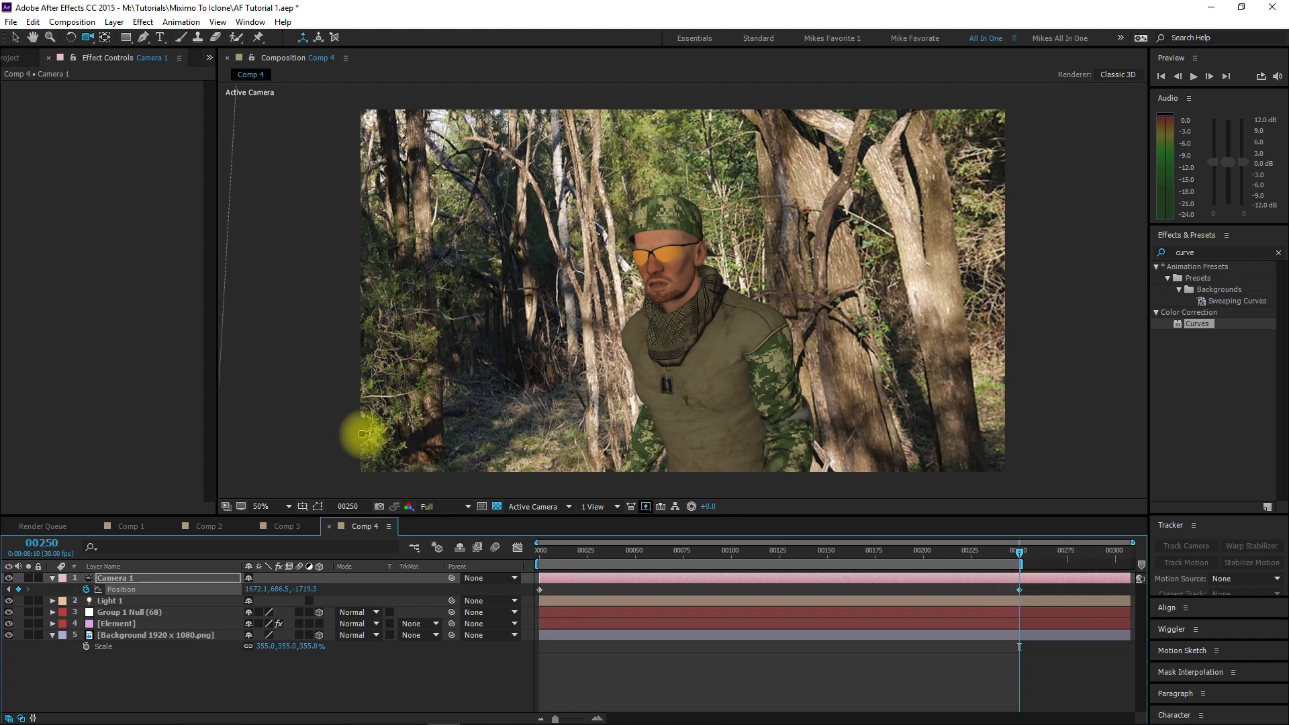
left_click(129, 686)
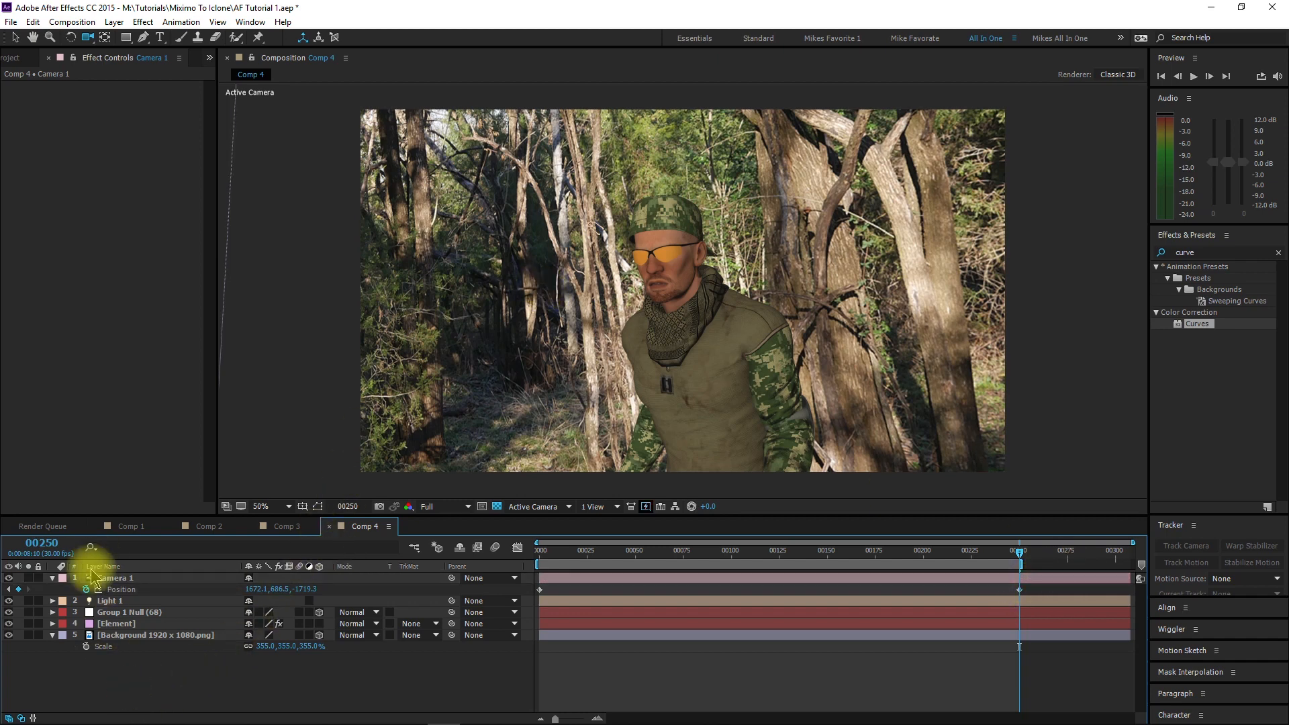
- Add an adjustment layer above Camera 1 and apply the Curves effect to it
left_click(135, 577)
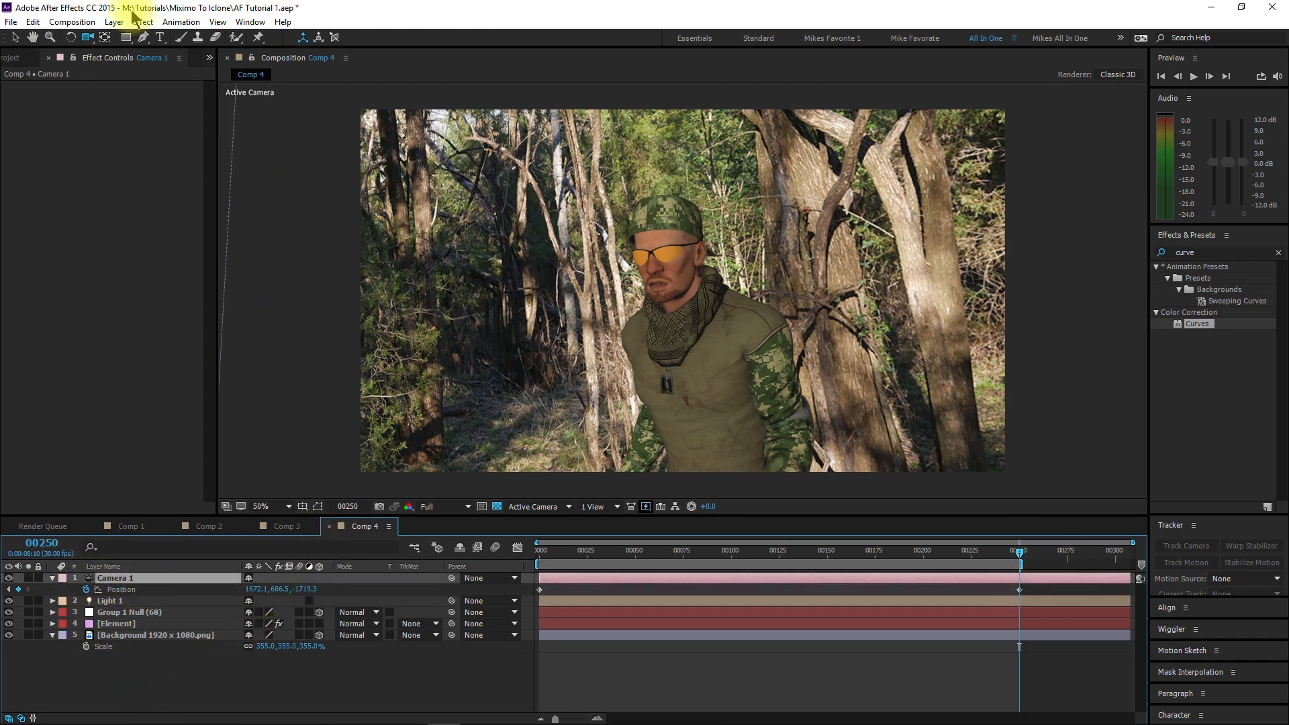
left_click(115, 21)
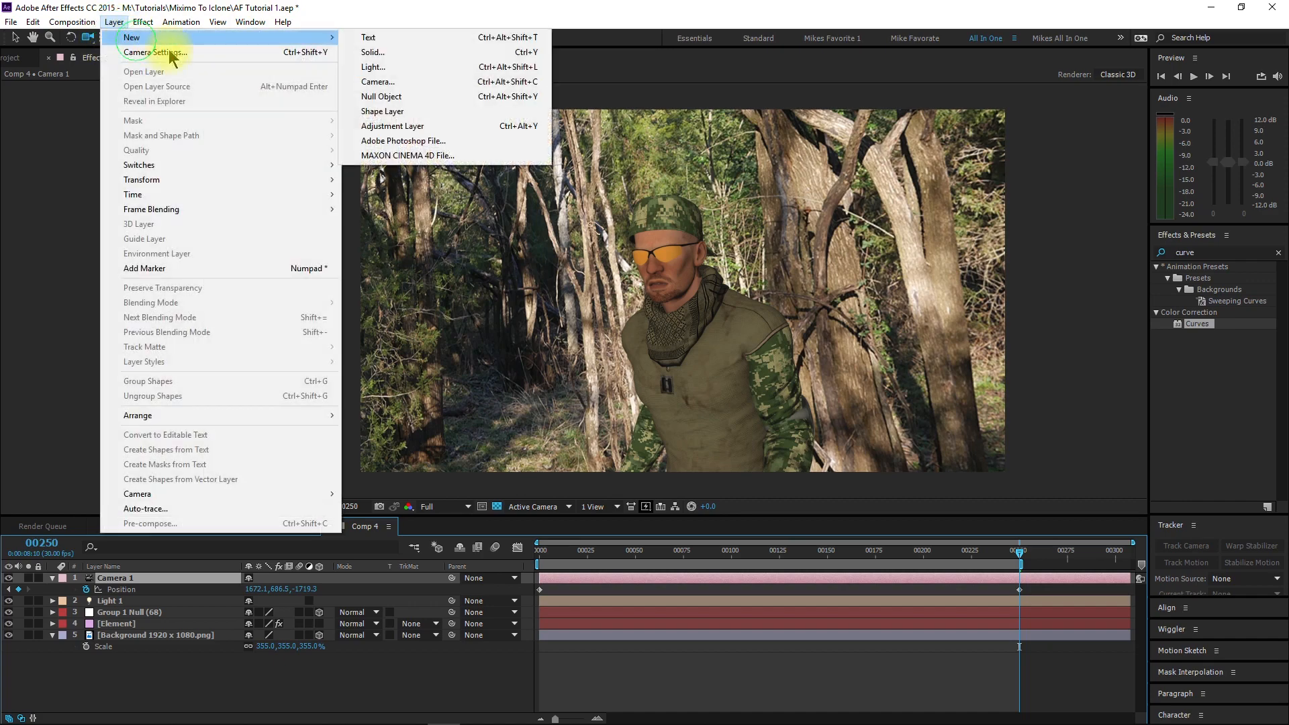
mouse_move(329, 37)
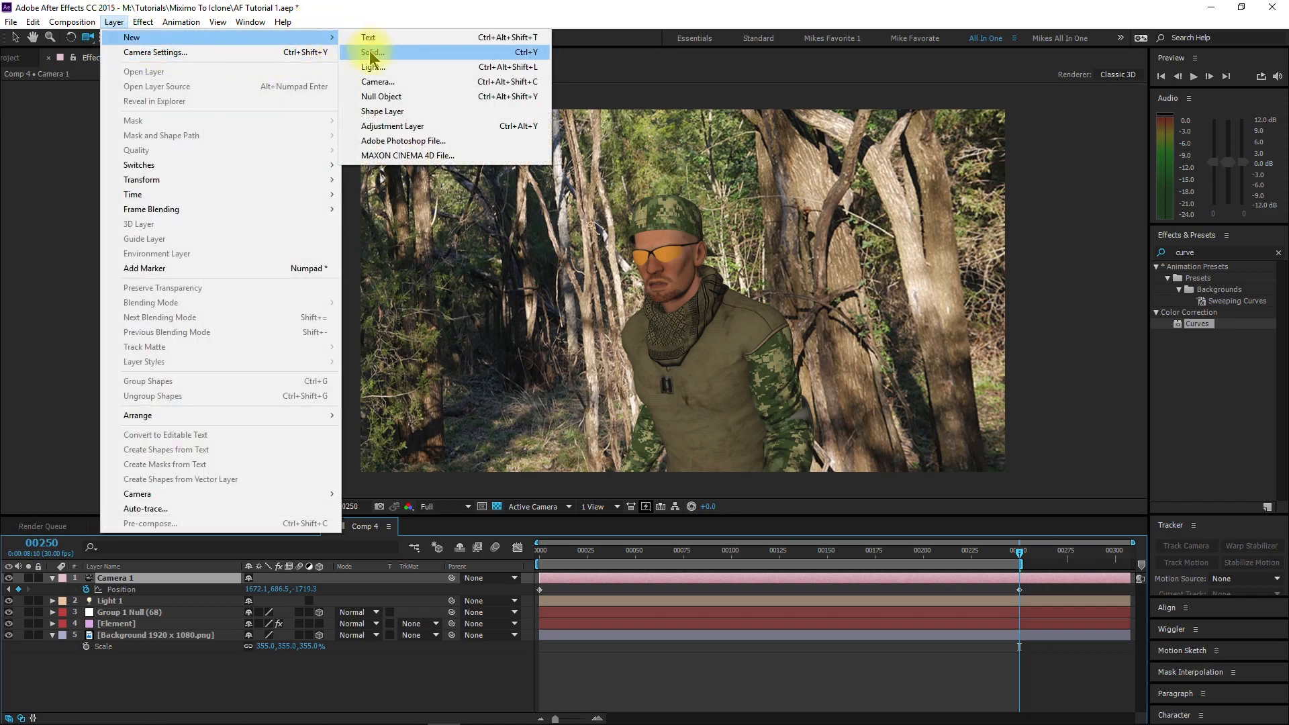
left_click(382, 128)
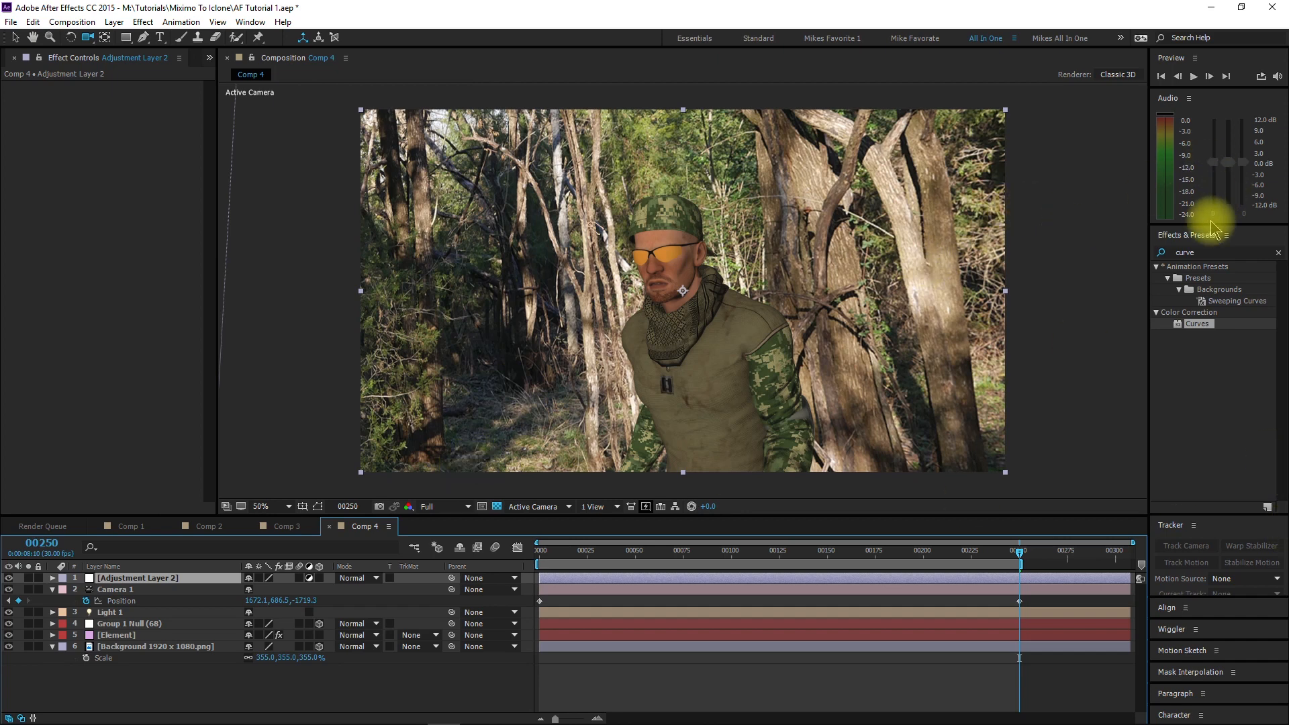
left_click_drag(1193, 322, 49, 146)
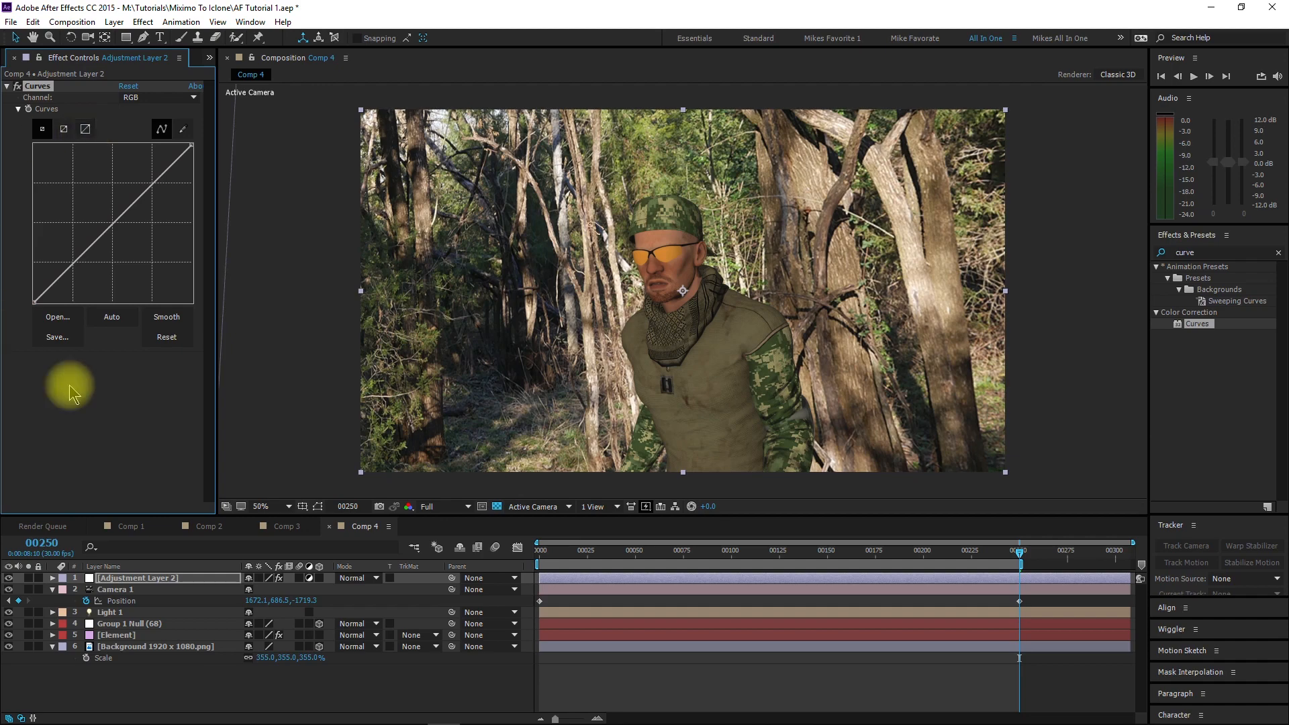
- Pull the RGB curve slightly down in the shadows, anchor its highlights near the diagonal, and compare the image with the adjustment layer hidden
left_click_drag(71, 268, 74, 272)
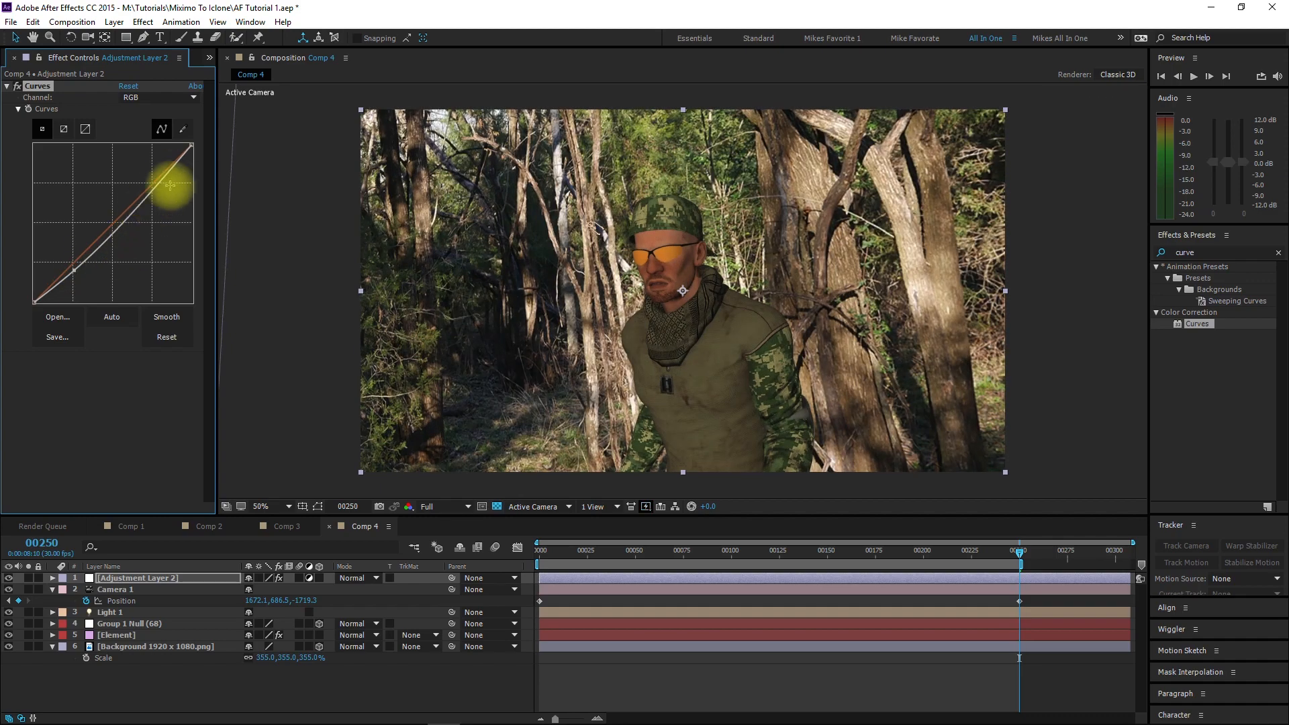
mouse_move(150, 195)
left_mouse_down()
mouse_move(128, 197)
mouse_move(141, 199)
left_mouse_up()
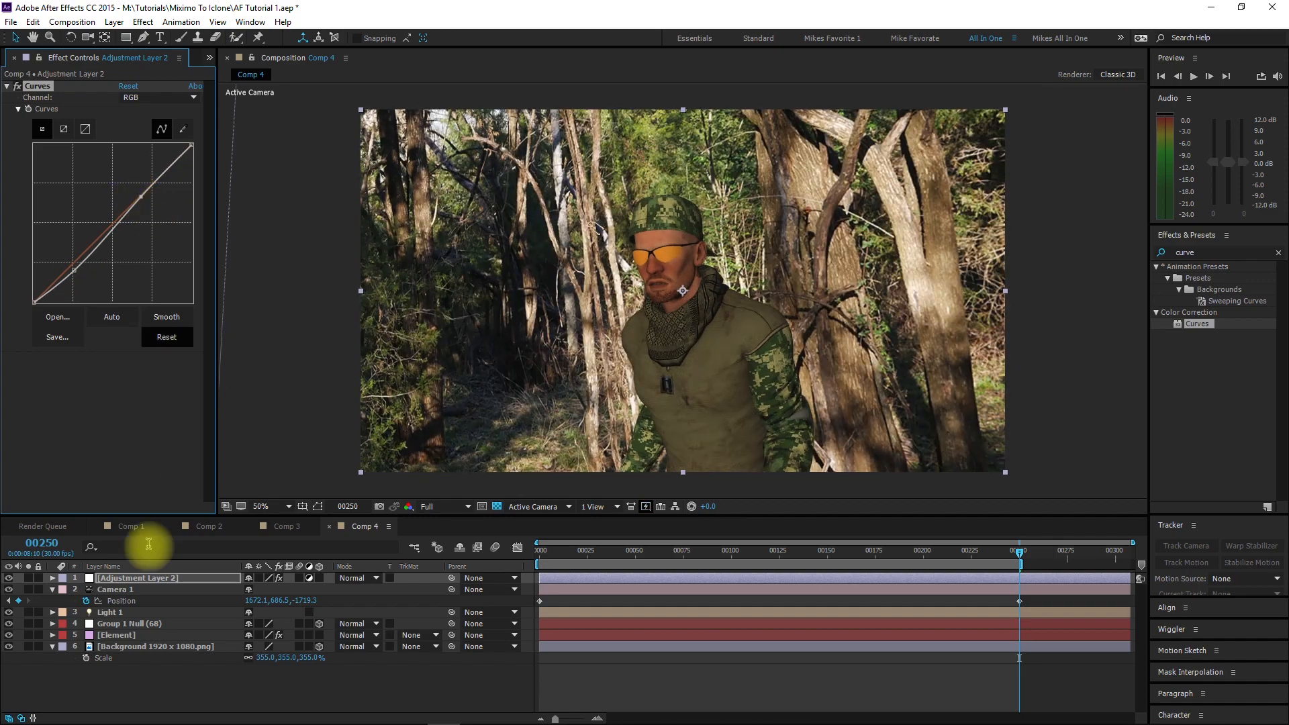
left_click(172, 579)
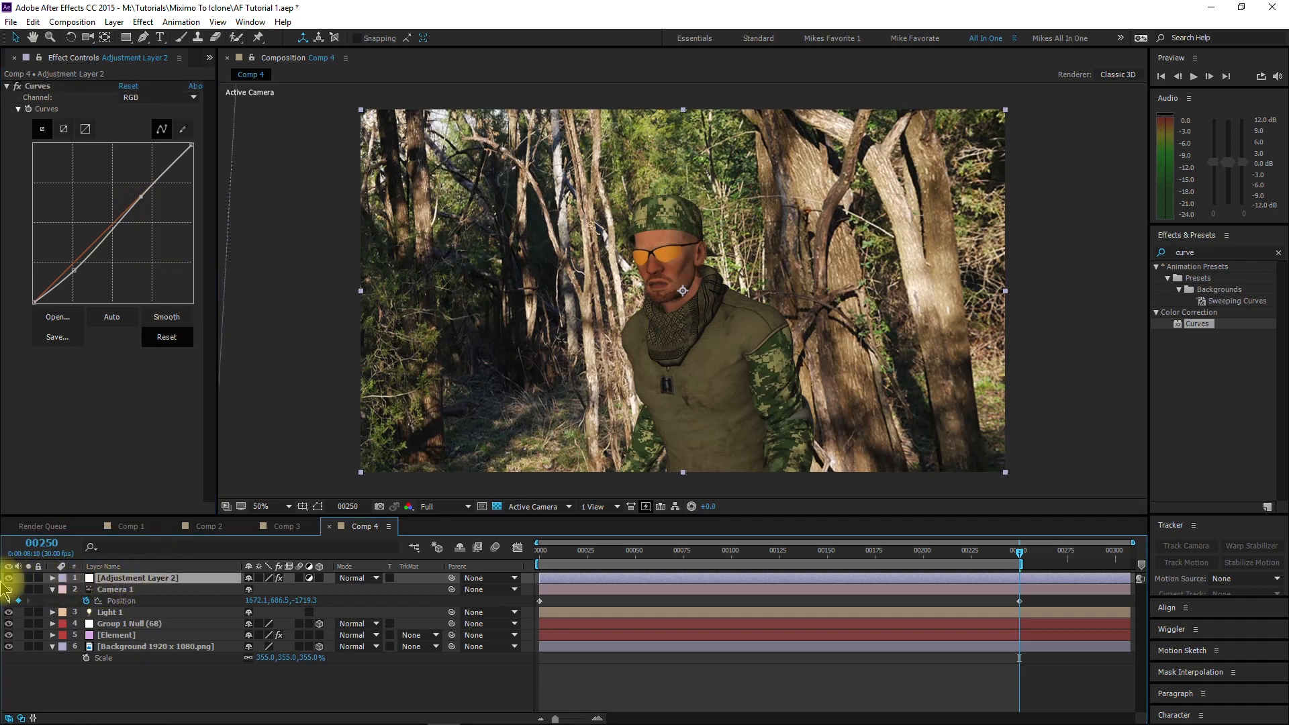
left_click(8, 578)
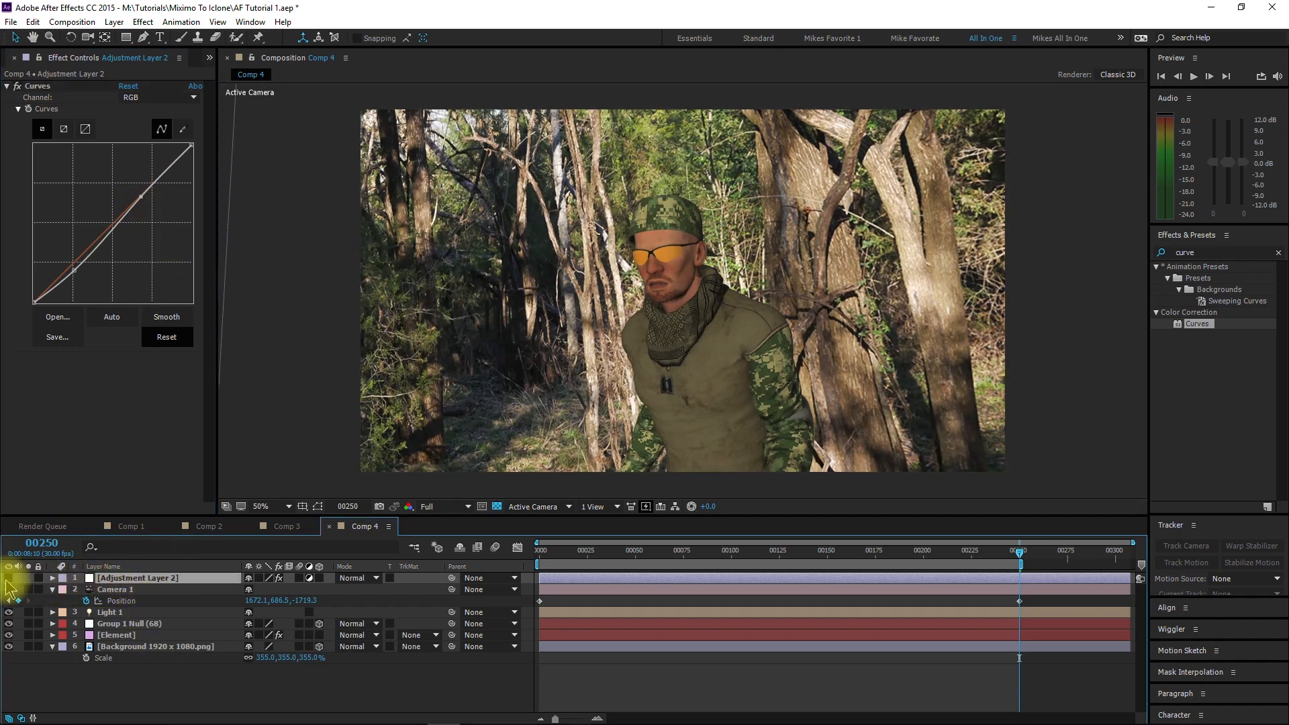
left_click(8, 578)
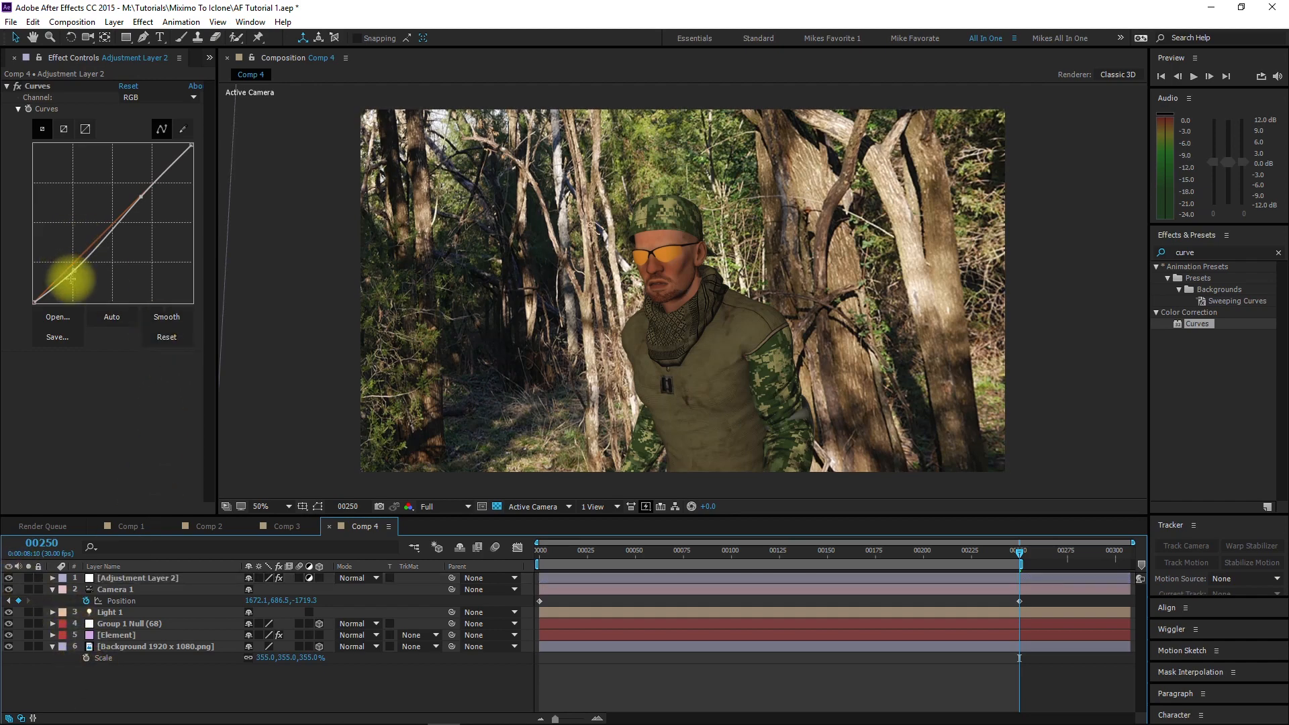
left_click_drag(72, 274, 72, 273)
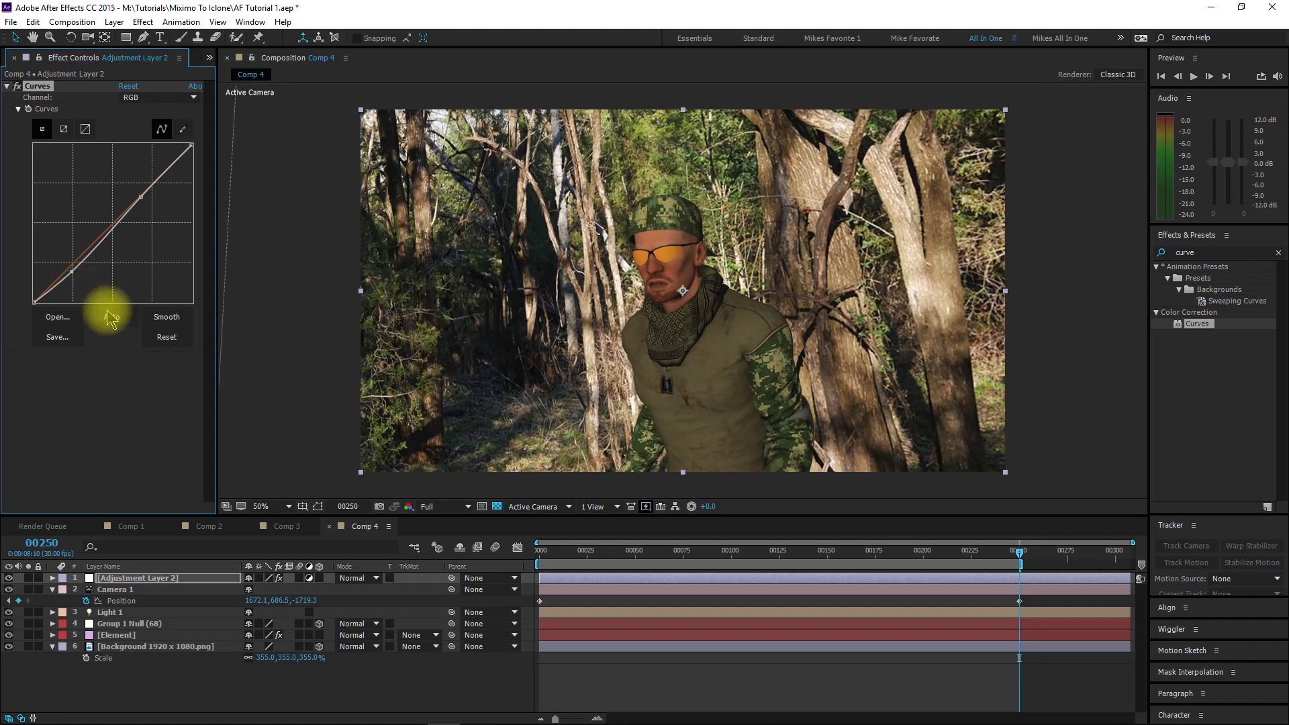
left_click(143, 696)
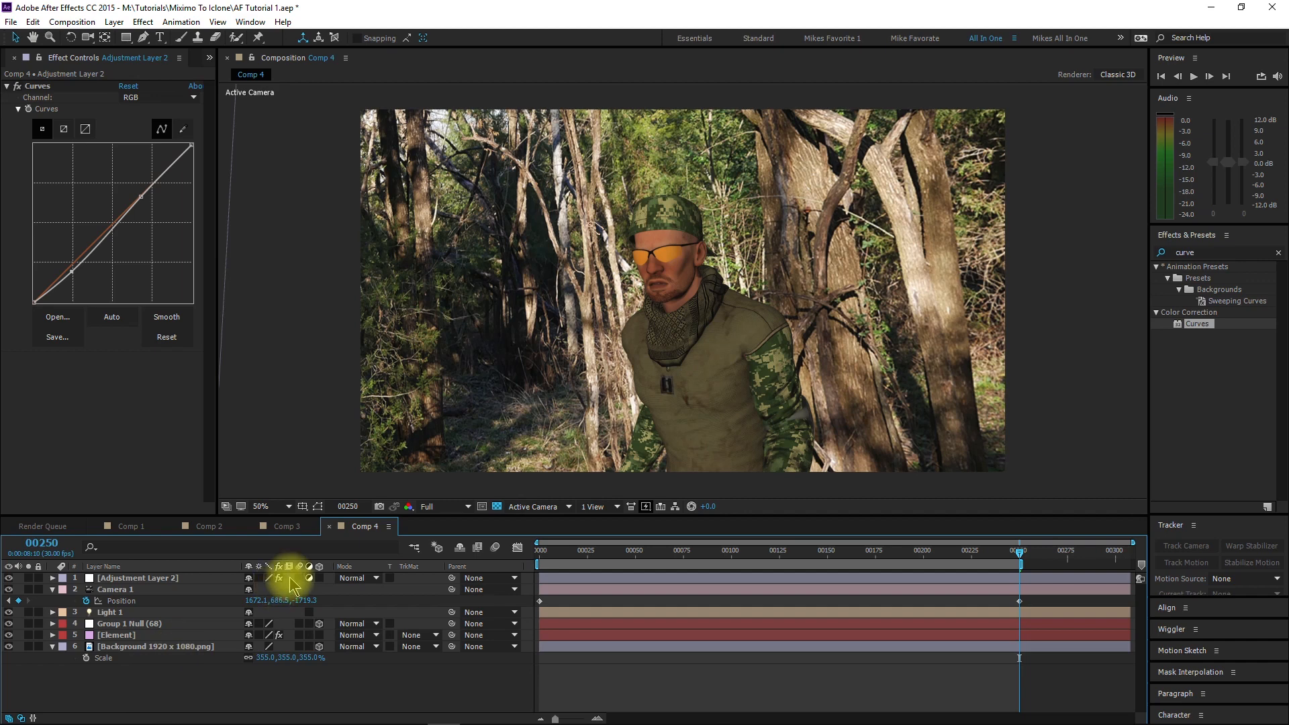
- Set the composition's preview resolution to Half and preview the camera animation from frame 0
left_click(544, 552)
left_click(536, 550)
left_click(429, 507)
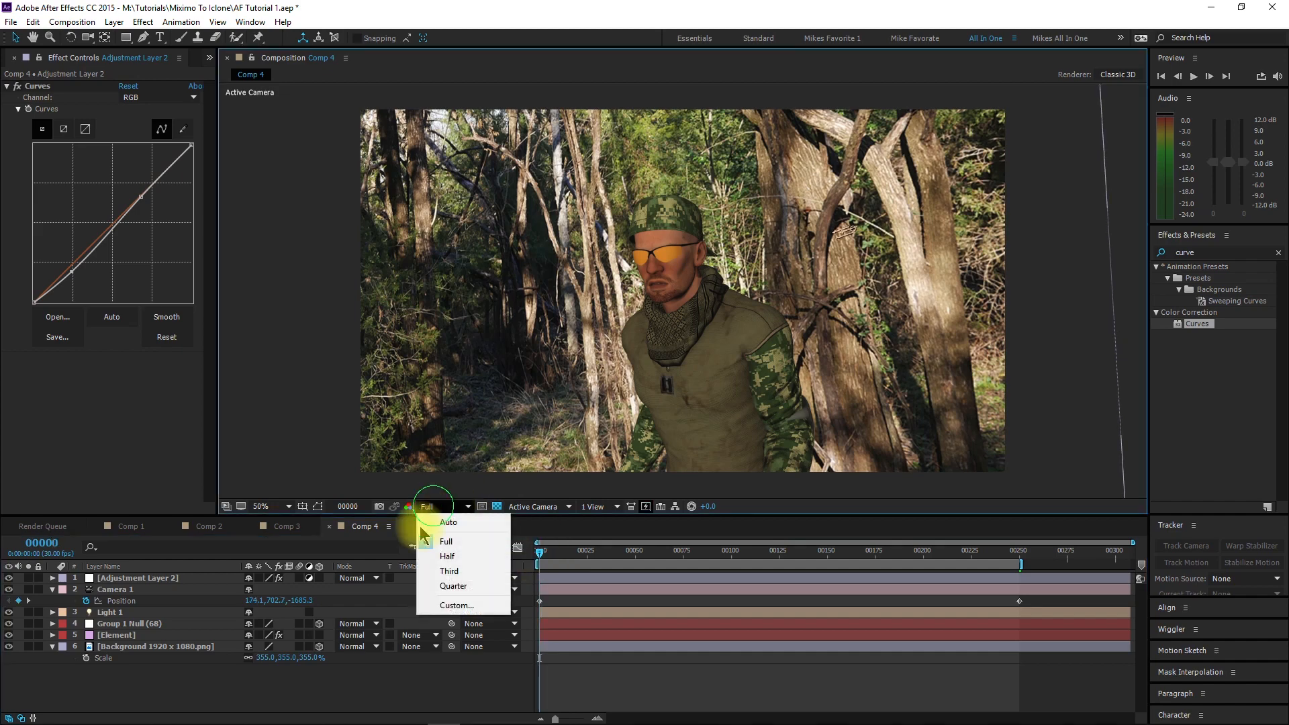
left_click(470, 556)
key("space")
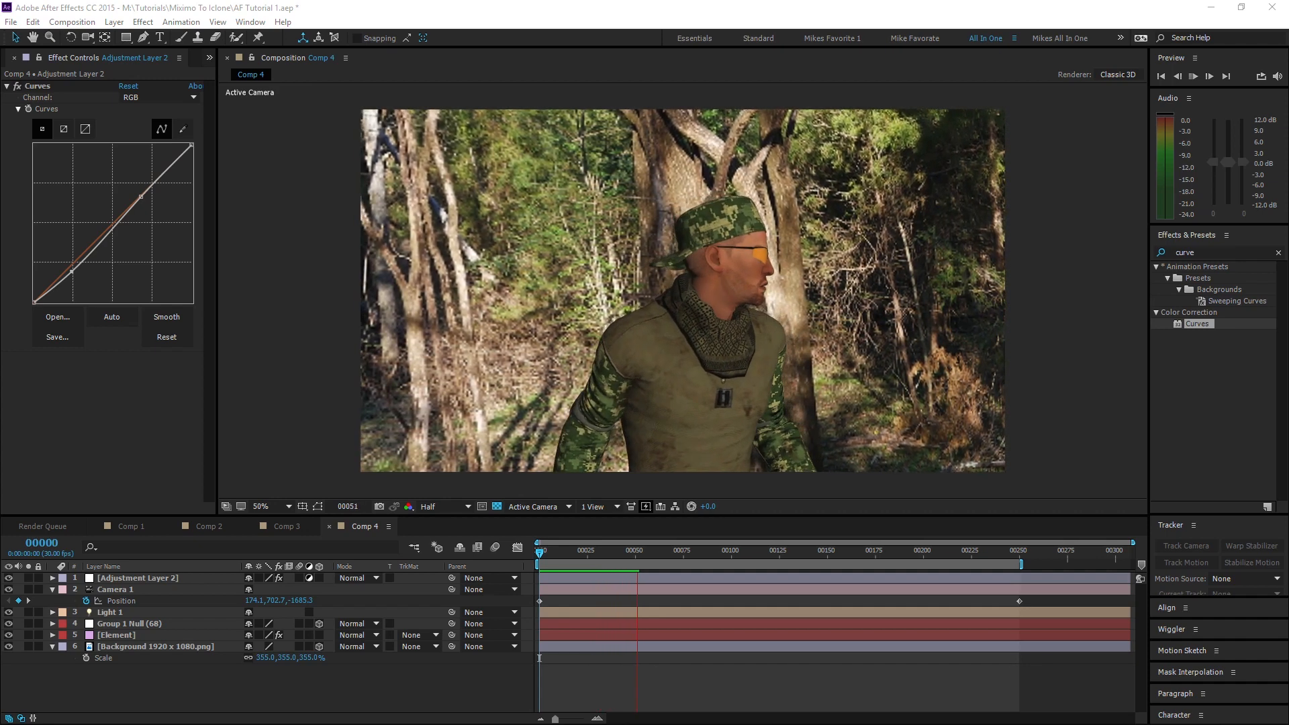
left_click(548, 534)
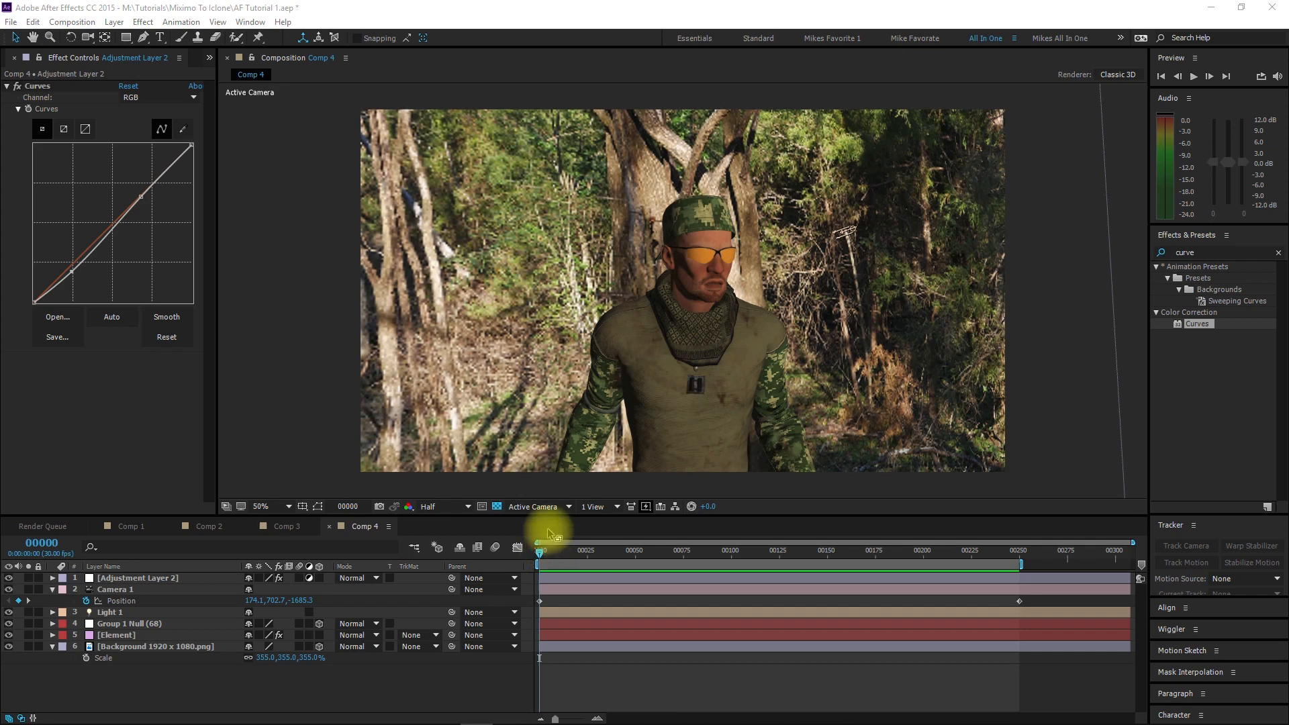
key("space")
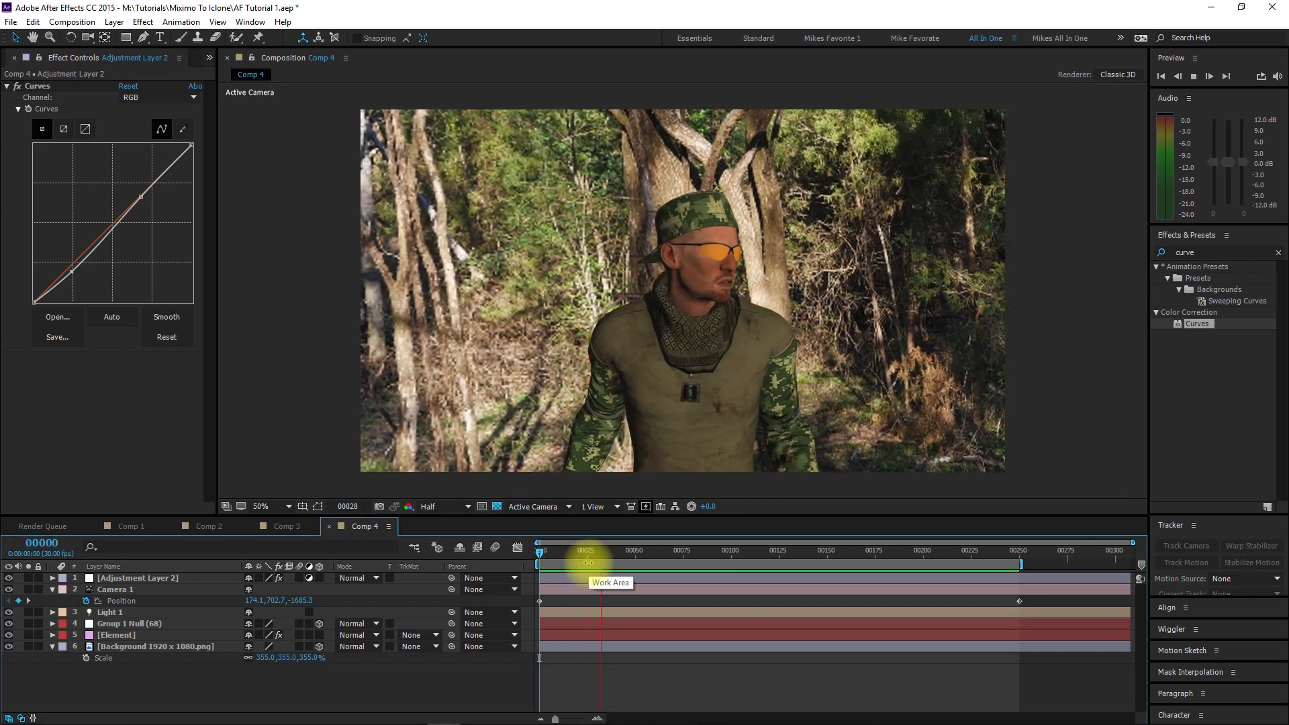